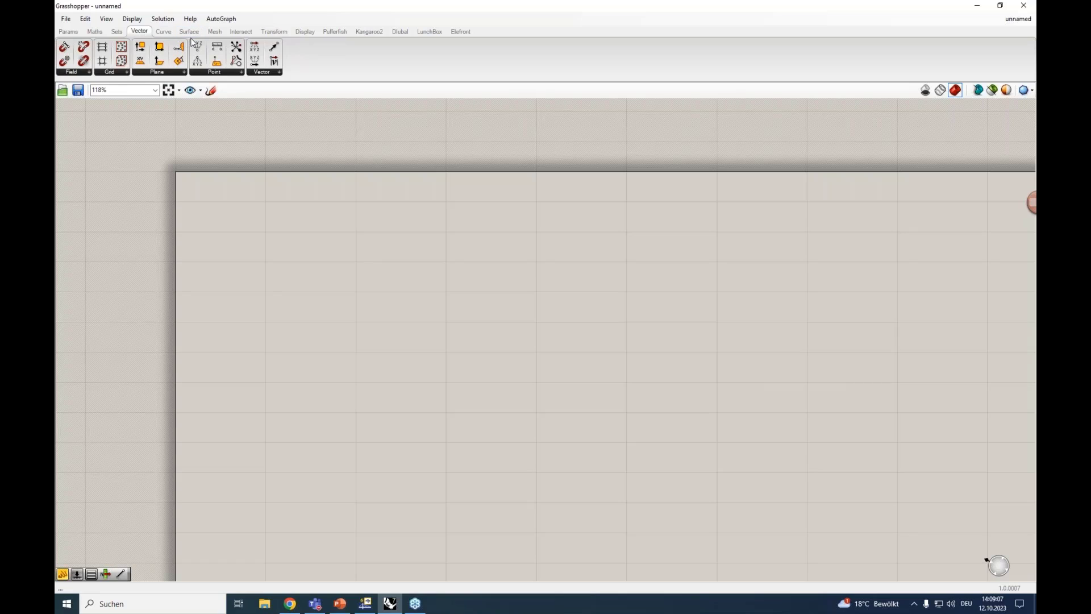
pyautogui.moveTo(197, 46); pyautogui.dragTo(315, 259)
pyautogui.scroll(3, 326, 267)
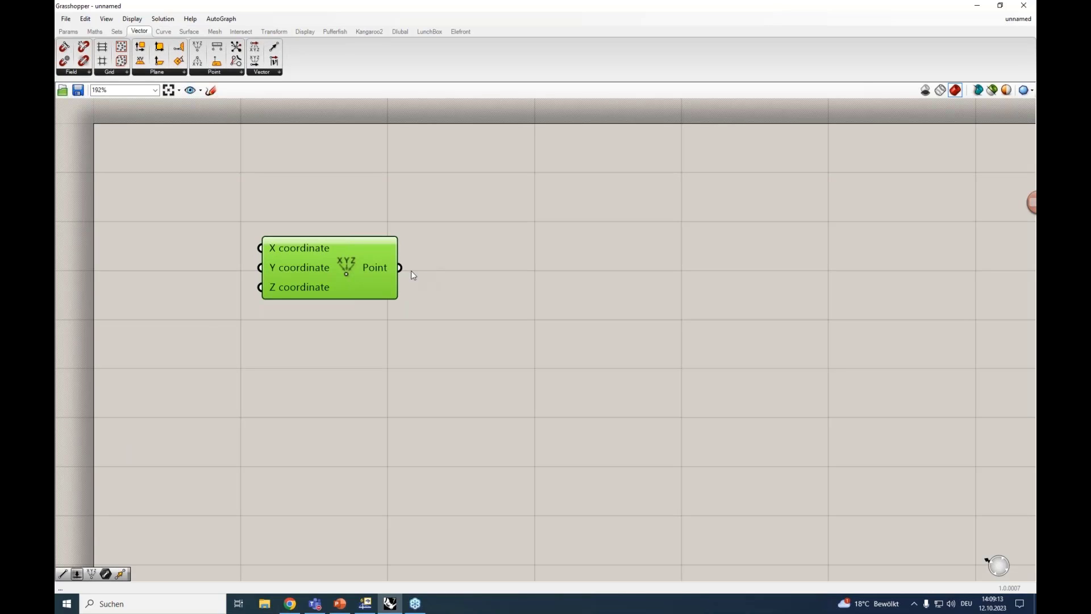
pyautogui.moveTo(400, 268); pyautogui.dragTo(631, 283)
pyautogui.scroll(-2, 552, 287)
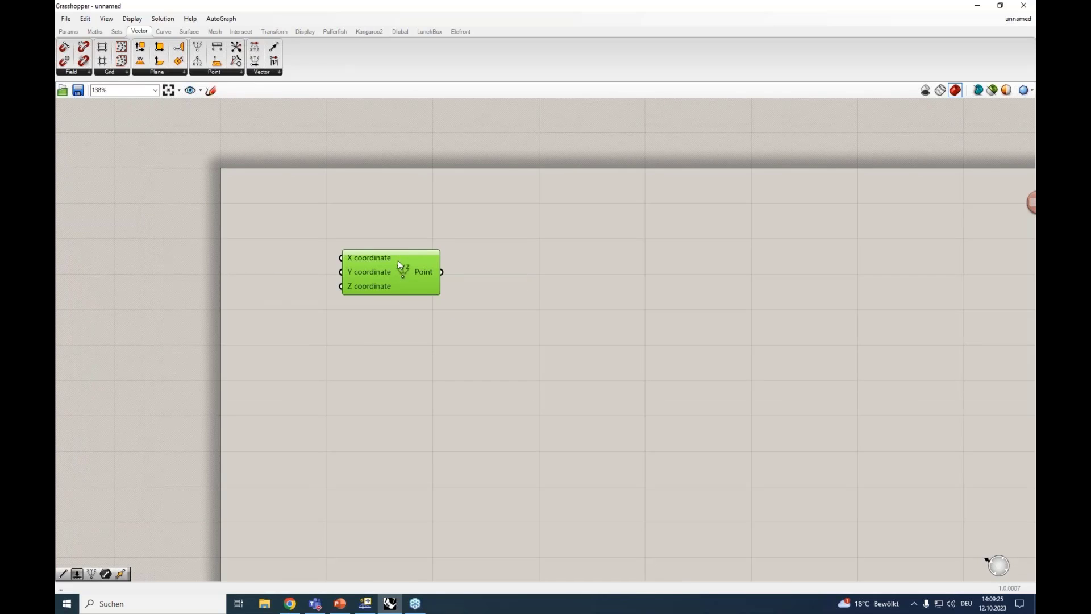
pyautogui.press('Delete')
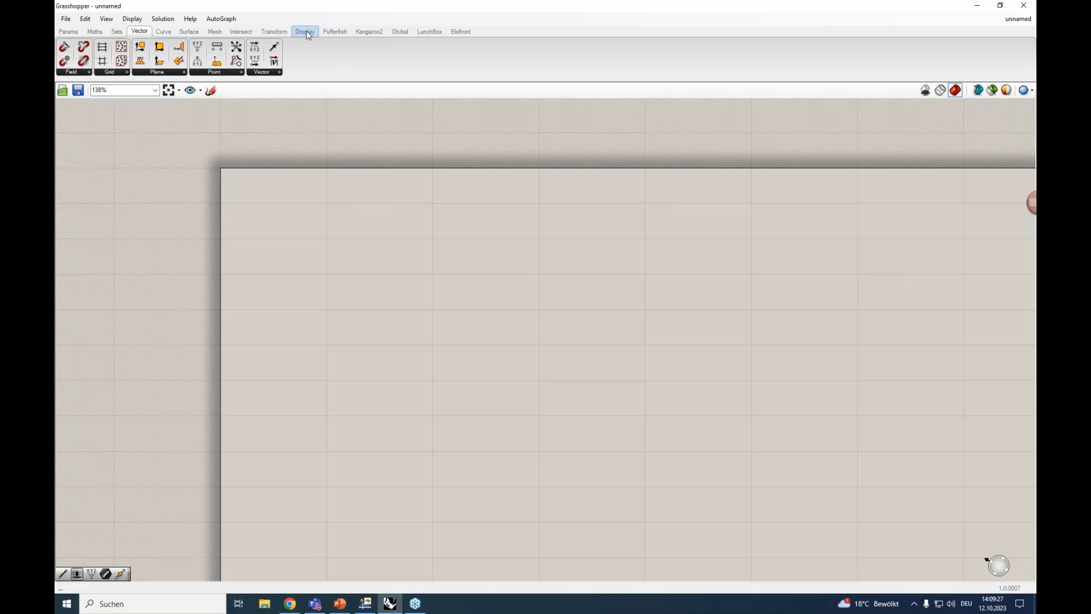
# Look through the Dlubal plug-in's component groups: Model data RFEM 6, Loads and RFEM 6 main
pyautogui.click(406, 33)
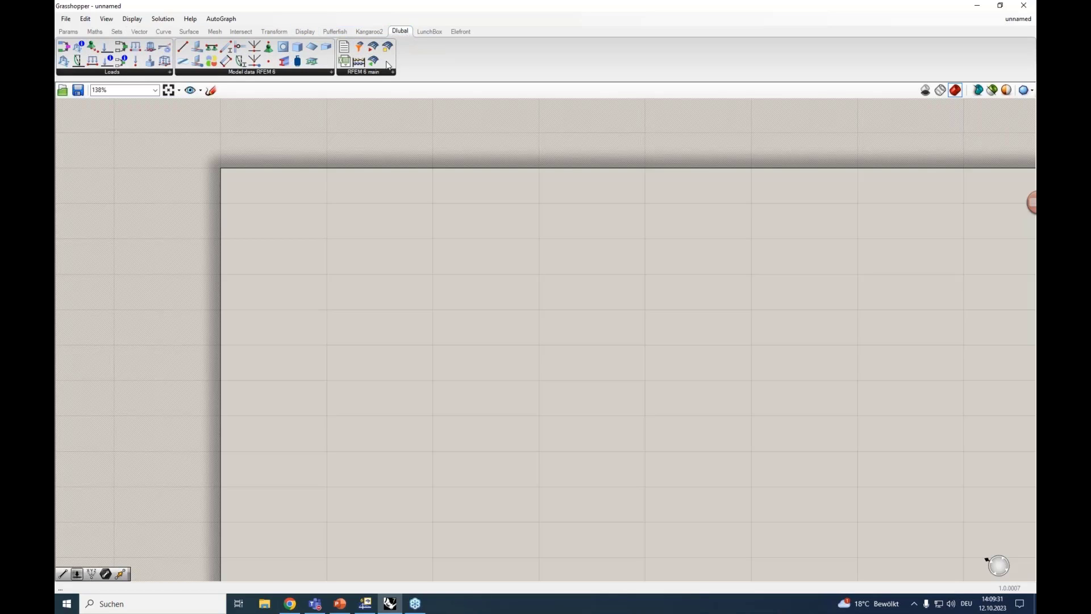
pyautogui.click(261, 72)
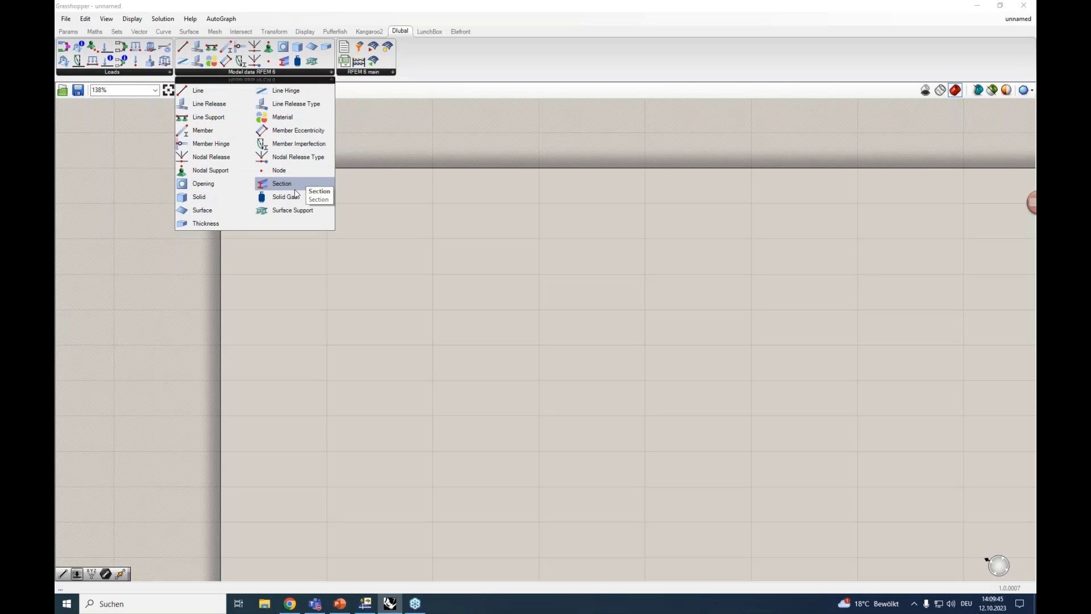
pyautogui.click(152, 73)
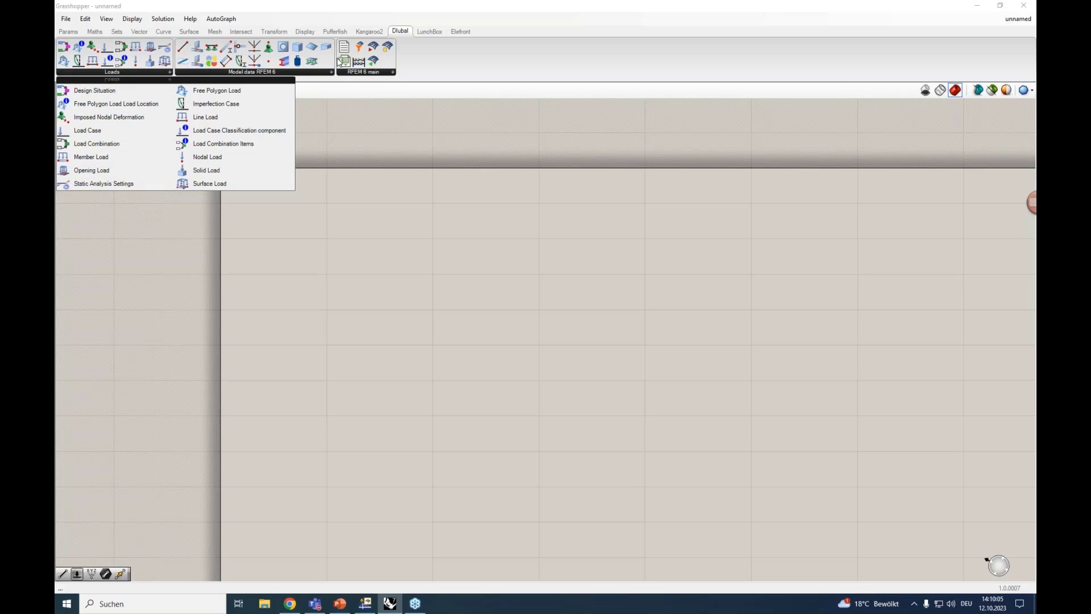
pyautogui.click(348, 72)
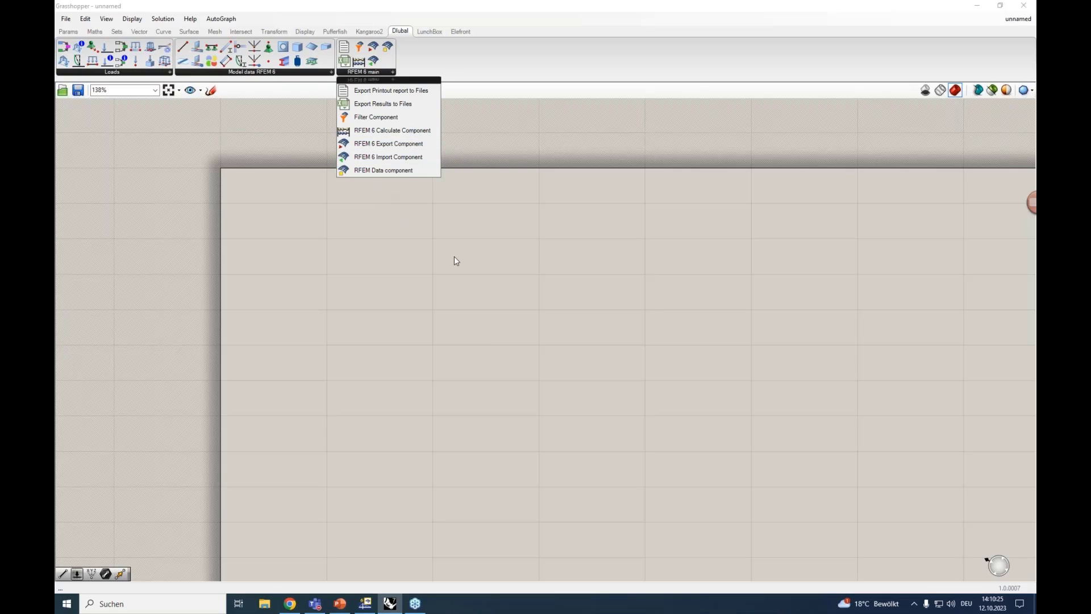
# Switch to the definition "2023-10-12_Introduction to RFEM 6 Interface with Grasshopper" and examine its groups from GH Geometry through Final Export
pyautogui.click(1018, 19)
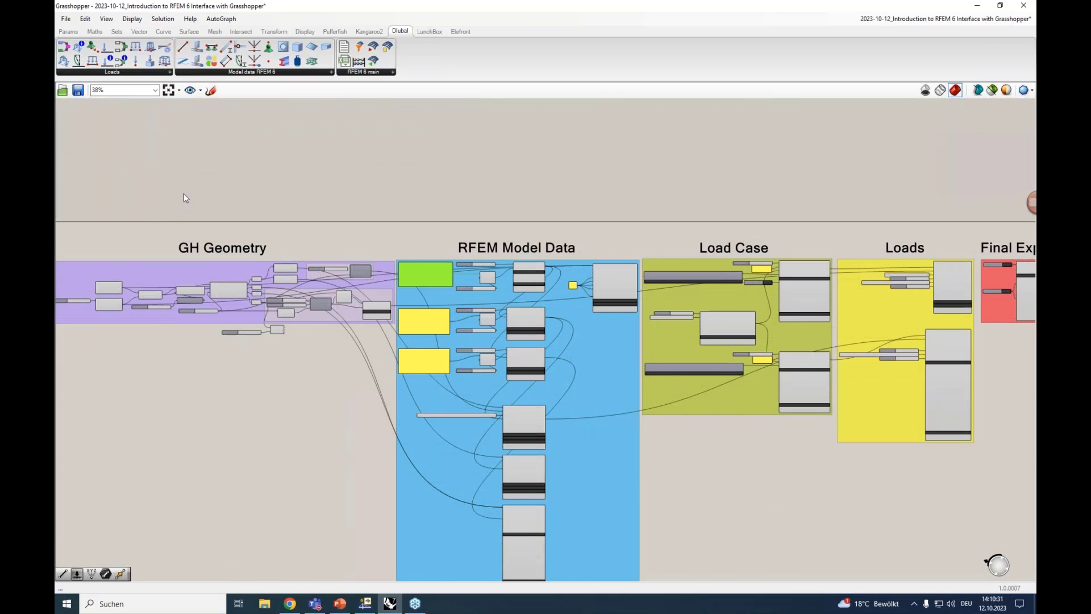
pyautogui.moveTo(183, 194); pyautogui.dragTo(343, 181, button='right')
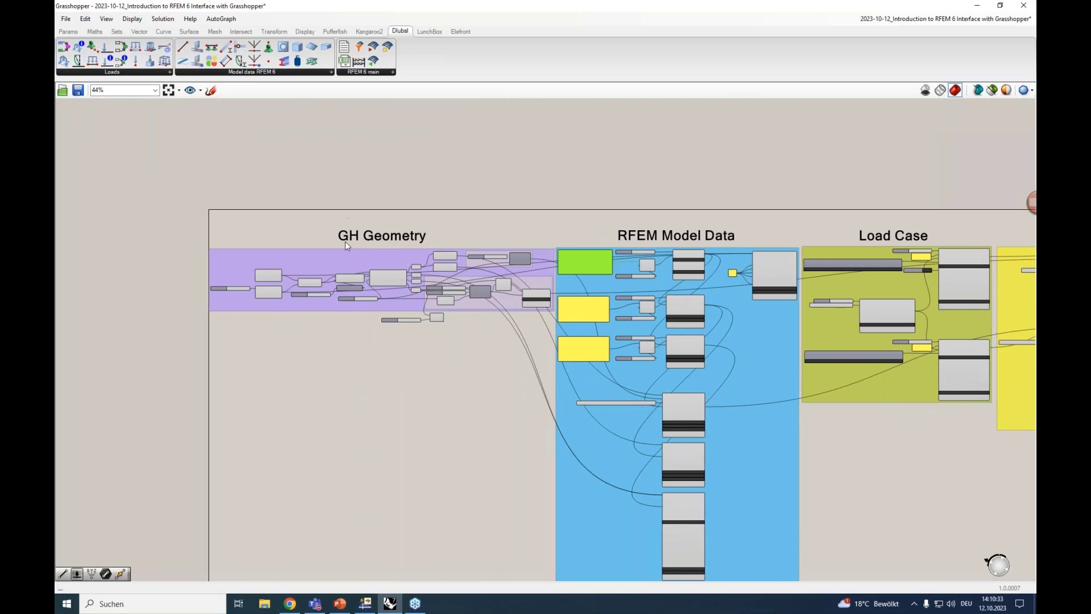
pyautogui.scroll(3, 345, 241)
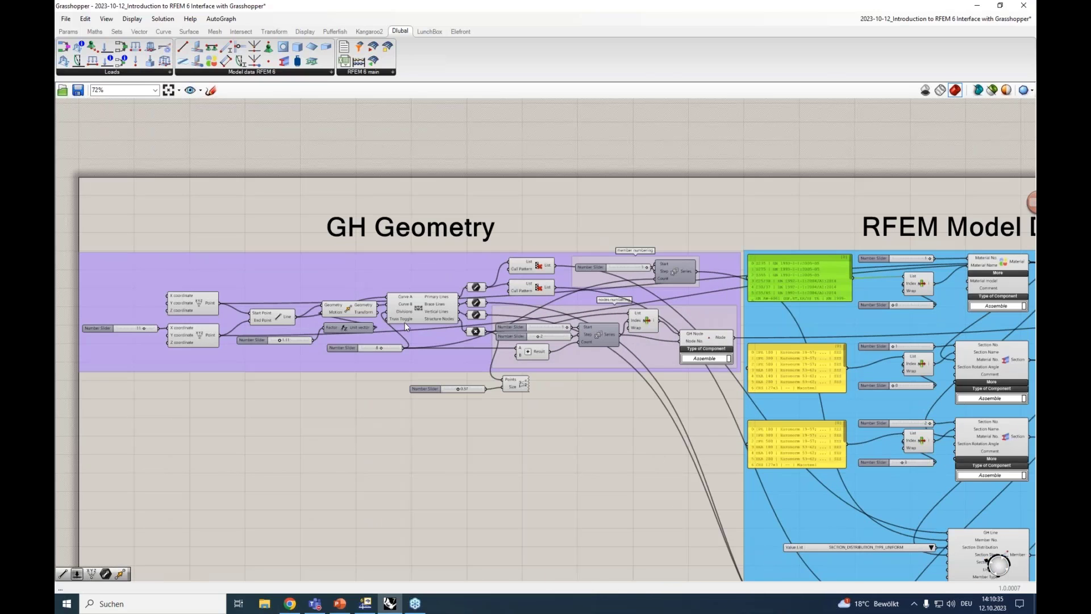
pyautogui.moveTo(580, 229); pyautogui.dragTo(366, 225, button='right')
pyautogui.moveTo(608, 200); pyautogui.dragTo(314, 196, button='right')
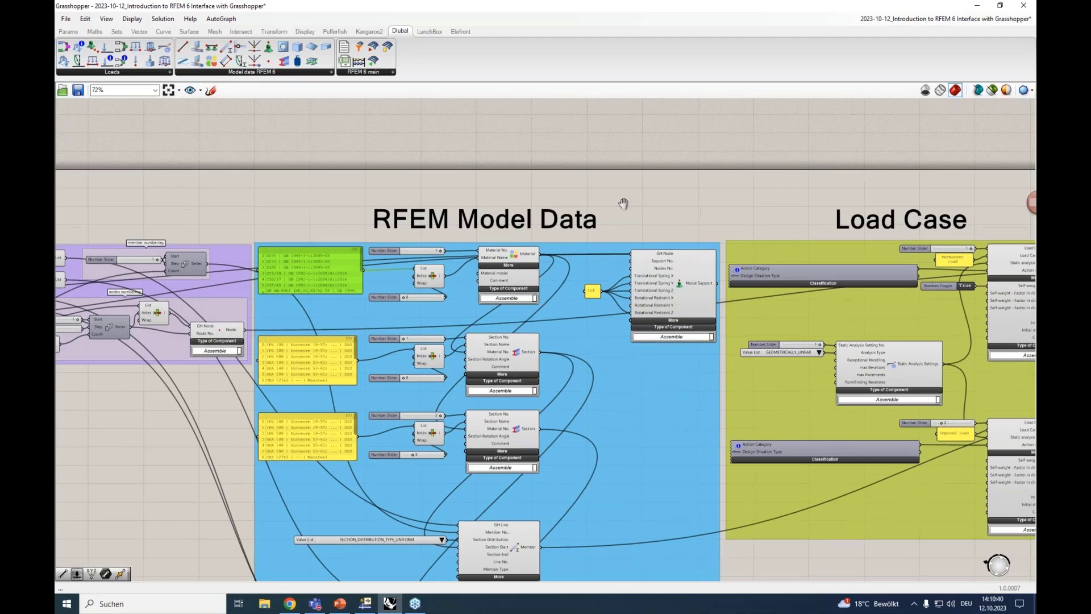
pyautogui.moveTo(727, 235); pyautogui.dragTo(602, 191, button='right')
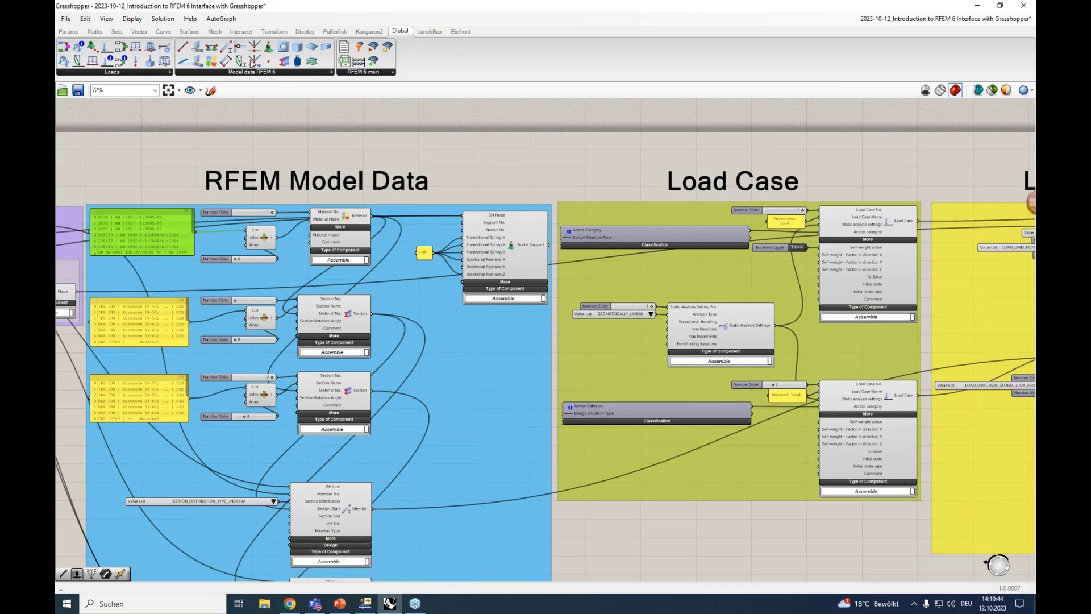
pyautogui.scroll(-2, 602, 168)
pyautogui.moveTo(603, 168); pyautogui.dragTo(212, 184, button='right')
pyautogui.scroll(3, 599, 173)
pyautogui.scroll(2, 598, 173)
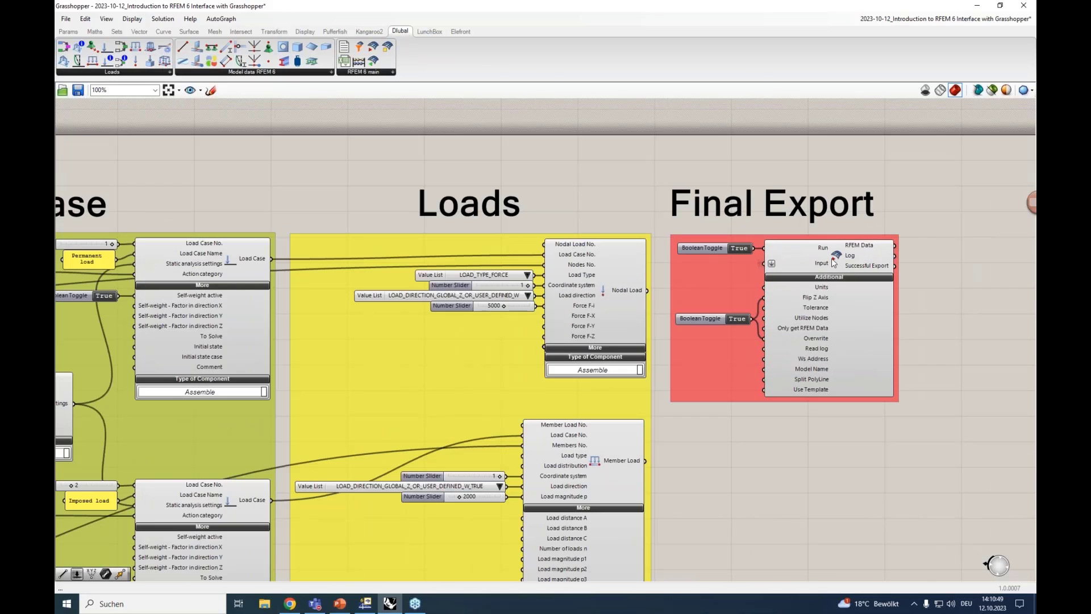
# Examine the components in the RFEM Model Data, Load Case and Loads groups, ending at the GH Geometry group
pyautogui.scroll(-4, 594, 193)
pyautogui.moveTo(228, 201); pyautogui.dragTo(560, 207, button='right')
pyautogui.scroll(3, 268, 206)
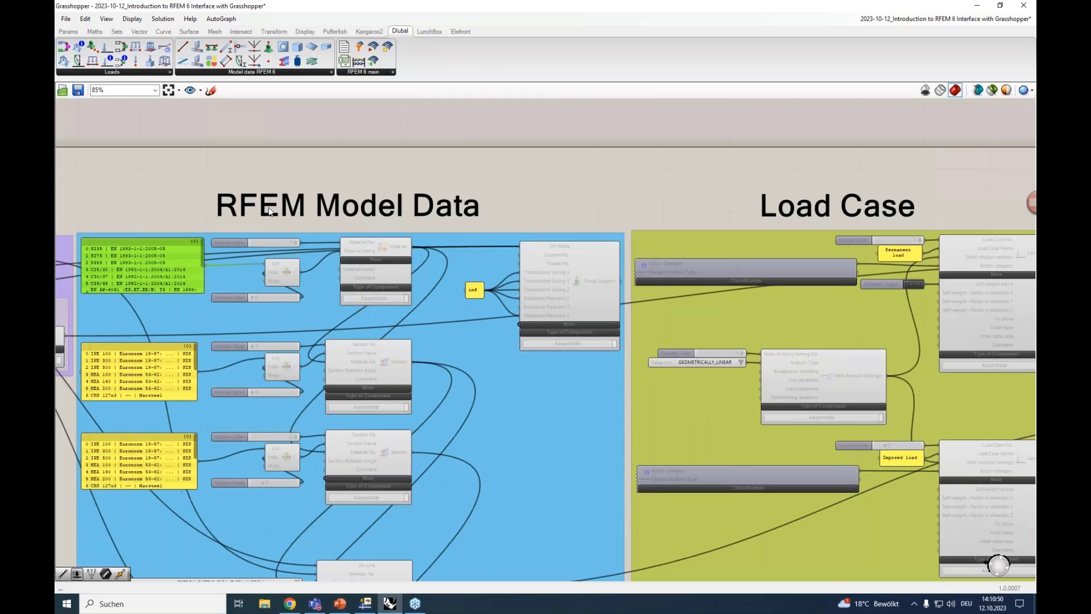
pyautogui.moveTo(337, 222); pyautogui.dragTo(555, 163, button='right')
pyautogui.scroll(1, 556, 163)
pyautogui.moveTo(760, 373); pyautogui.dragTo(629, 122, button='right')
pyautogui.scroll(-2, 485, 375)
pyautogui.moveTo(724, 377); pyautogui.dragTo(632, 554, button='right')
pyautogui.scroll(1, 580, 269)
pyautogui.scroll(-1, 580, 268)
pyautogui.moveTo(918, 178); pyautogui.dragTo(409, 147, button='right')
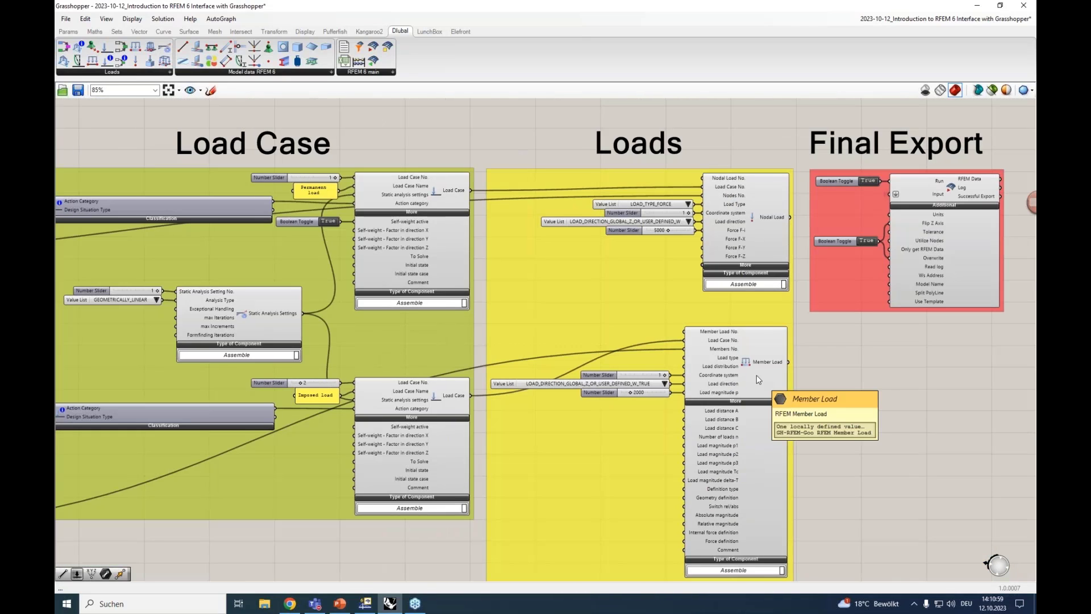
pyautogui.scroll(-3, 625, 188)
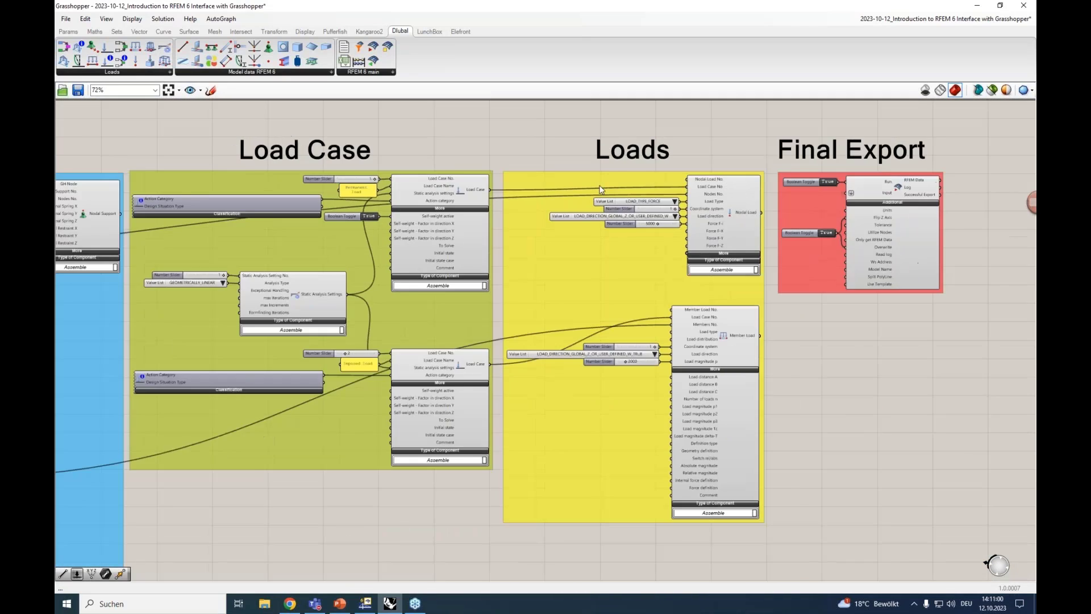
pyautogui.moveTo(335, 145); pyautogui.dragTo(830, 172, button='right')
pyautogui.moveTo(253, 332); pyautogui.dragTo(358, 358, button='right')
pyautogui.moveTo(288, 360); pyautogui.dragTo(415, 369, button='right')
pyautogui.scroll(3, 380, 280)
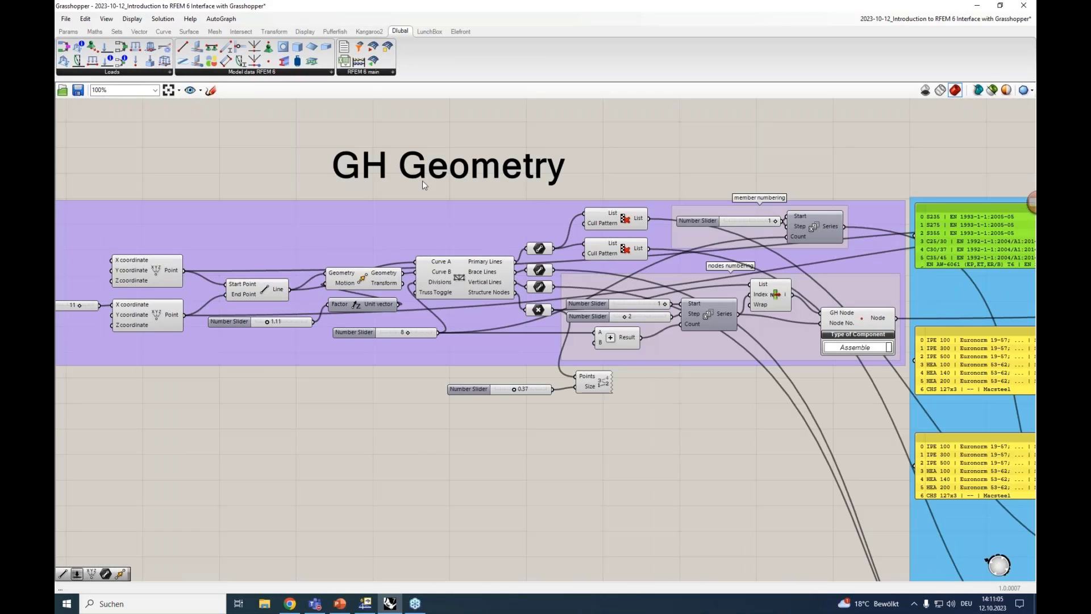
# Return to the unnamed empty definition and arrange the Grasshopper window side by side with Rhino
pyautogui.click(1000, 18)
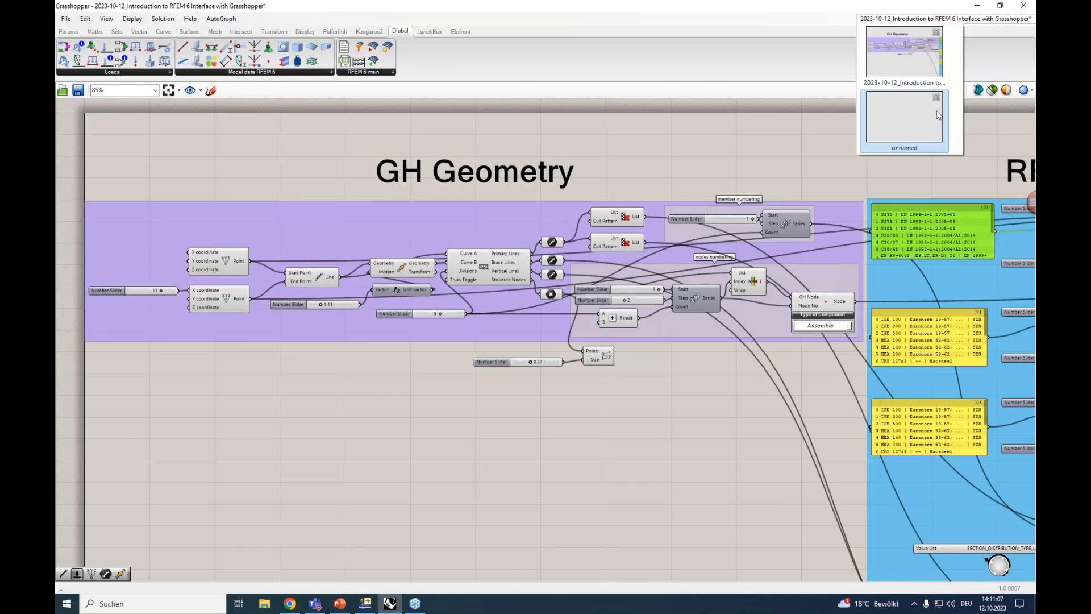
pyautogui.click(919, 121)
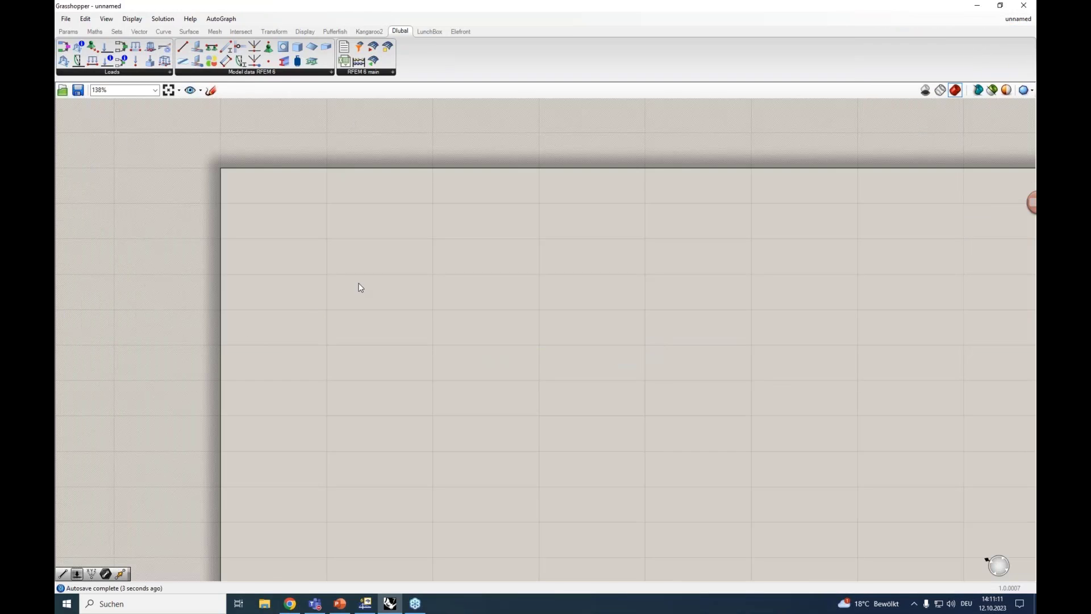
pyautogui.scroll(-1, 360, 269)
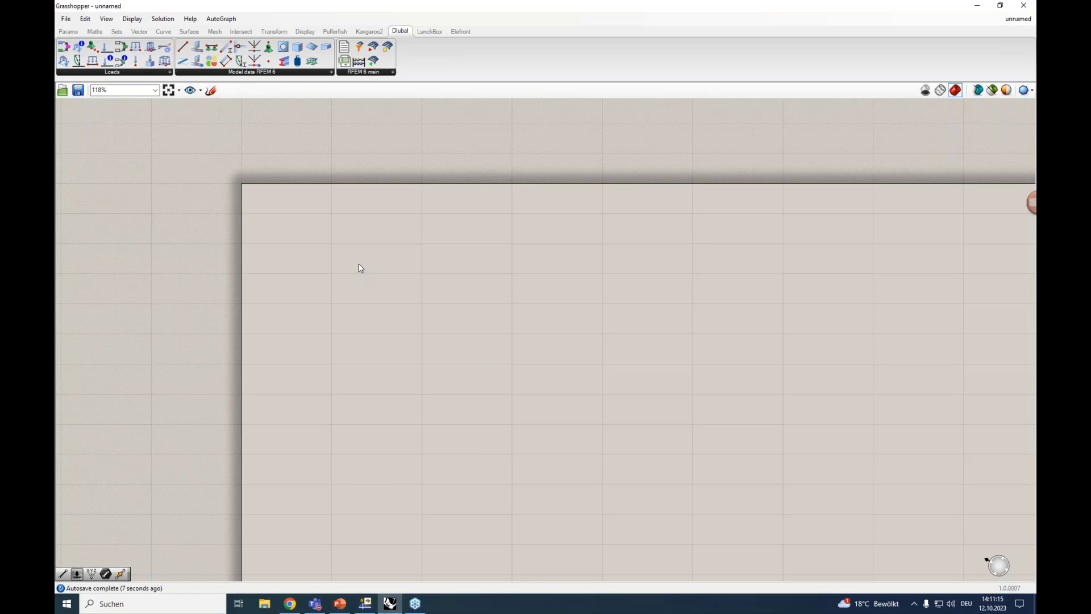
pyautogui.scroll(-4, 359, 268)
pyautogui.moveTo(475, 8); pyautogui.dragTo(496, 38)
pyautogui.press('super+Right')
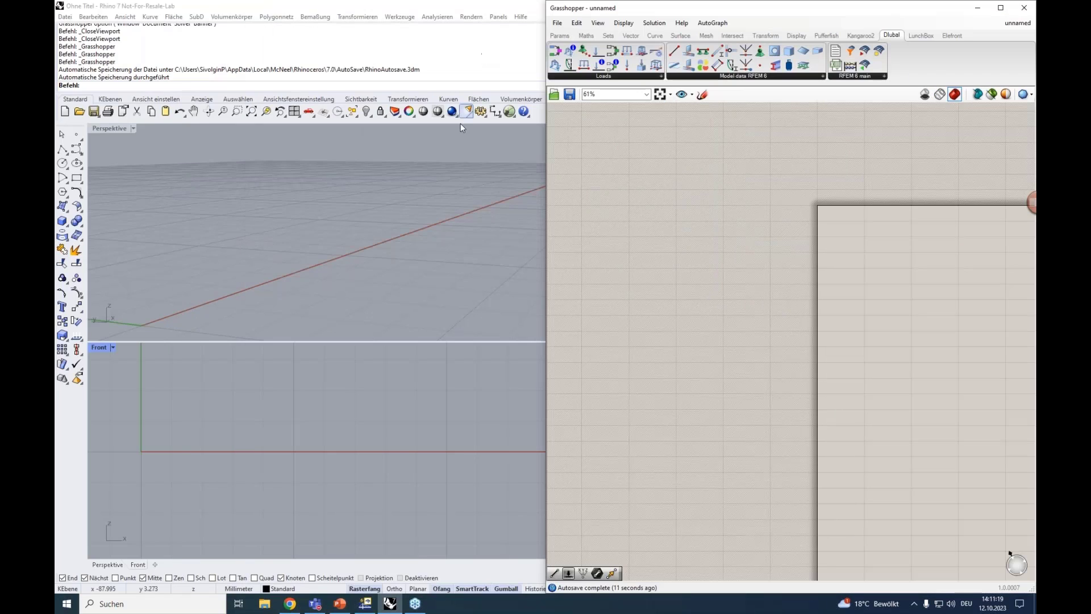
# Place a Construct Point component near the upper-left corner of the empty canvas
pyautogui.click(285, 258)
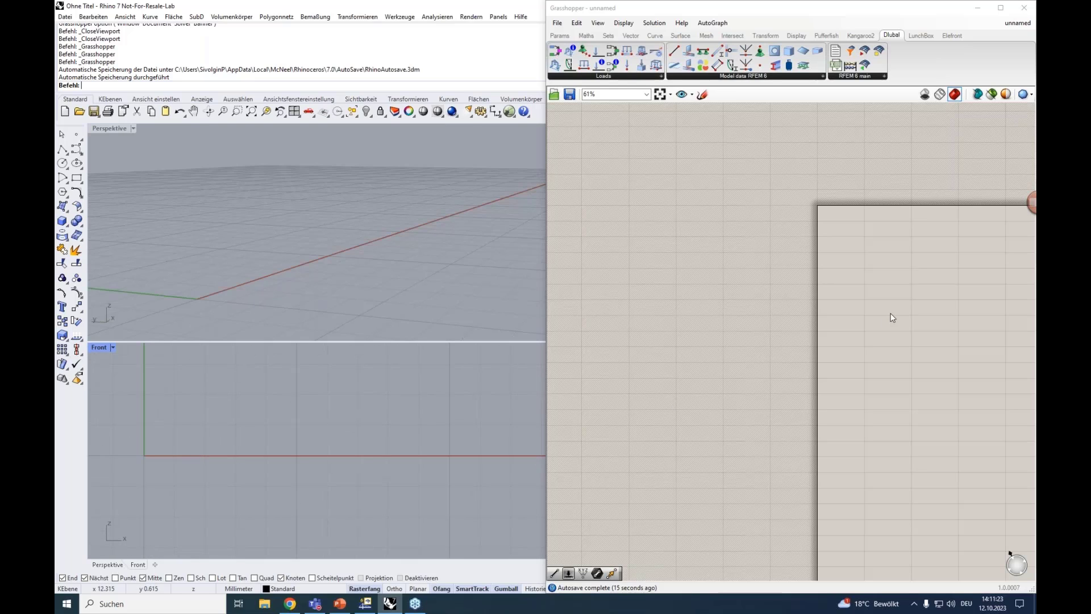
pyautogui.moveTo(891, 314); pyautogui.dragTo(659, 336, button='right')
pyautogui.scroll(2, 653, 268)
pyautogui.moveTo(653, 268); pyautogui.dragTo(676, 252, button='right')
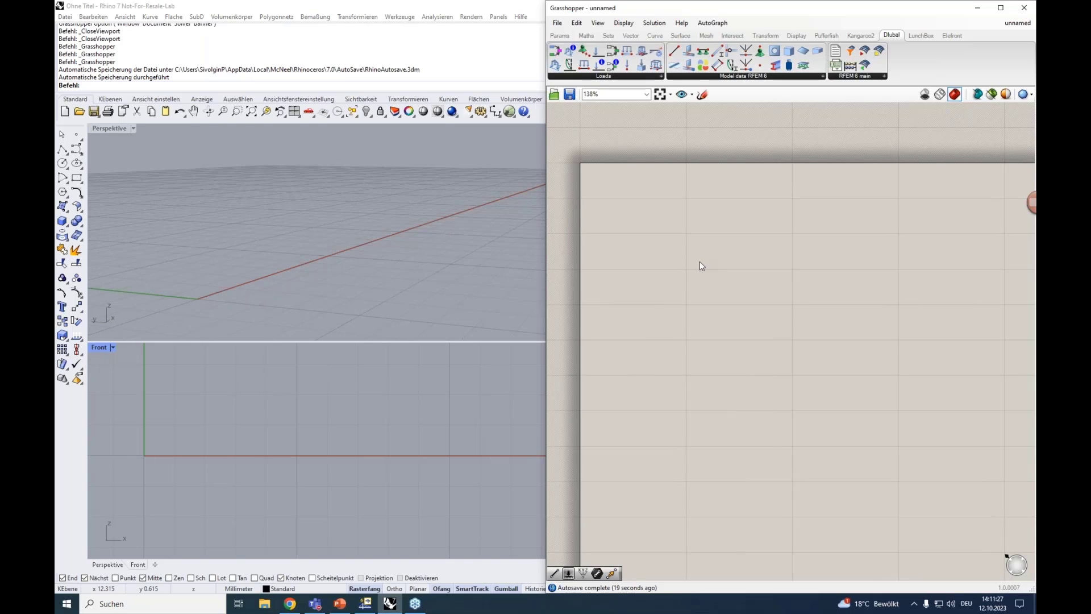
pyautogui.moveTo(687, 239); pyautogui.dragTo(720, 239, button='right')
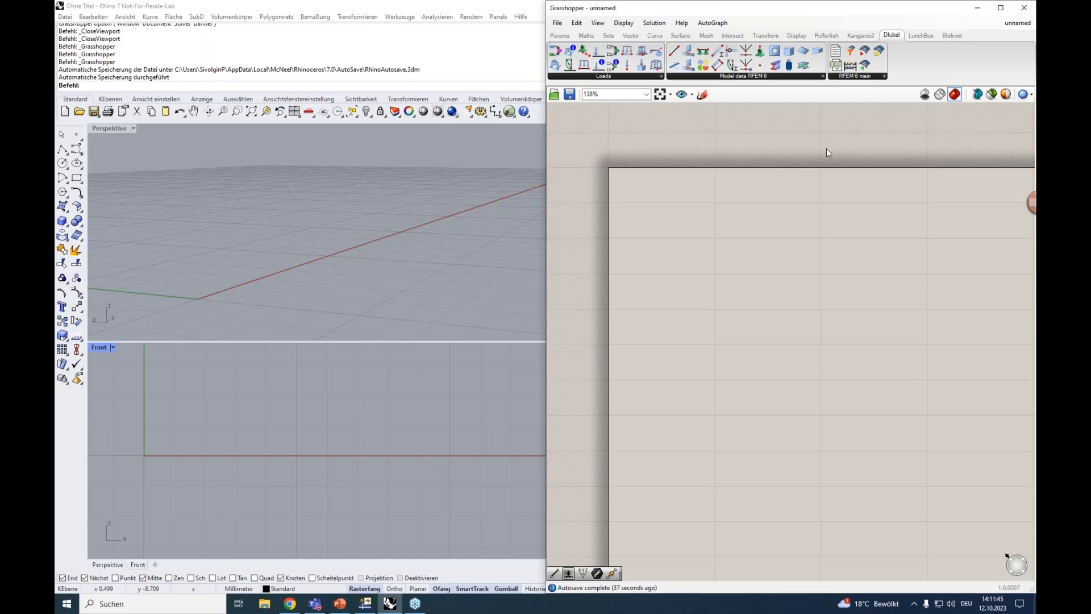
pyautogui.click(631, 36)
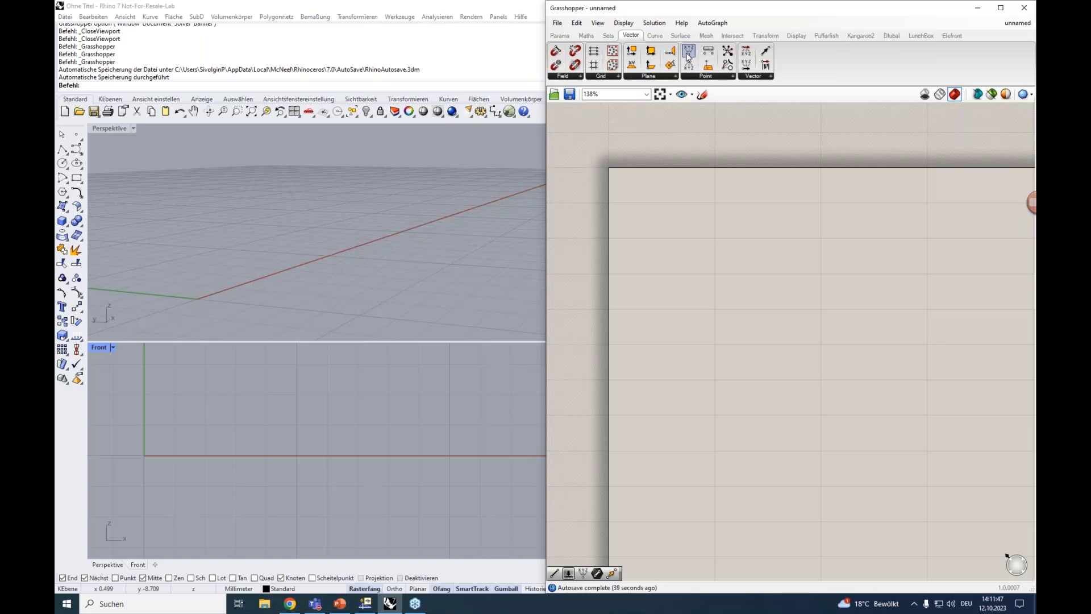
pyautogui.moveTo(689, 51); pyautogui.dragTo(748, 238)
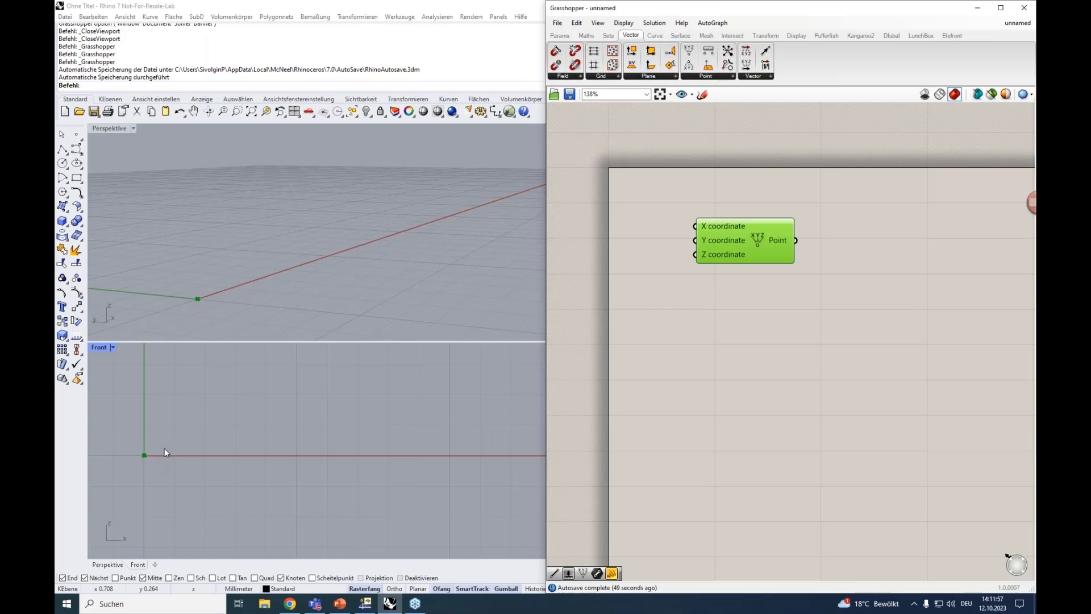
# Duplicate the Construct Point component below the first one and offset the copy slightly to its right
pyautogui.moveTo(735, 234); pyautogui.dragTo(737, 359)
pyautogui.click(728, 234)
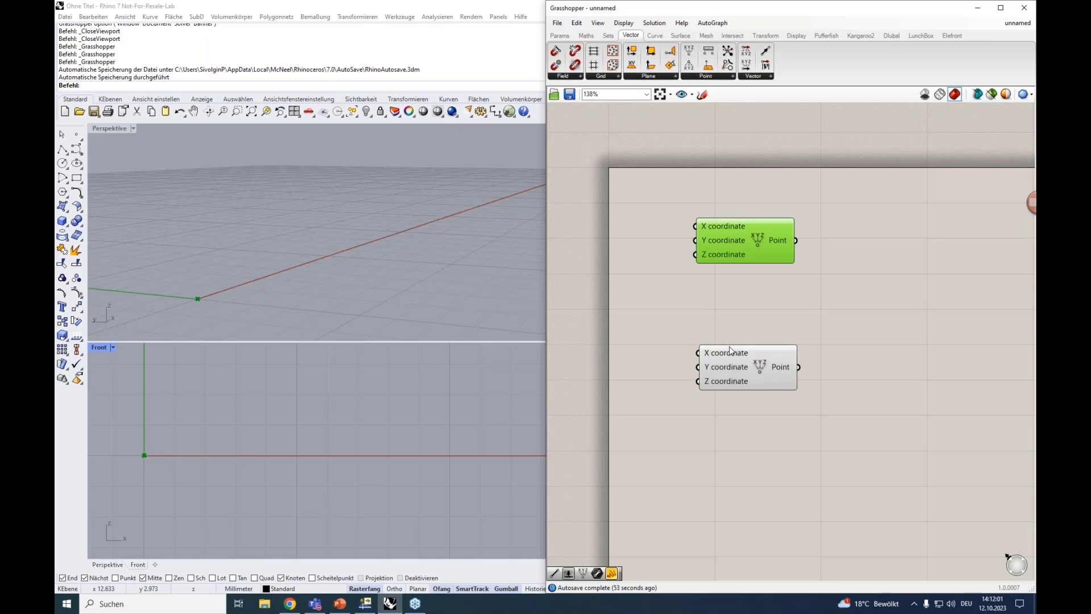
pyautogui.click(729, 348)
pyautogui.click(750, 231)
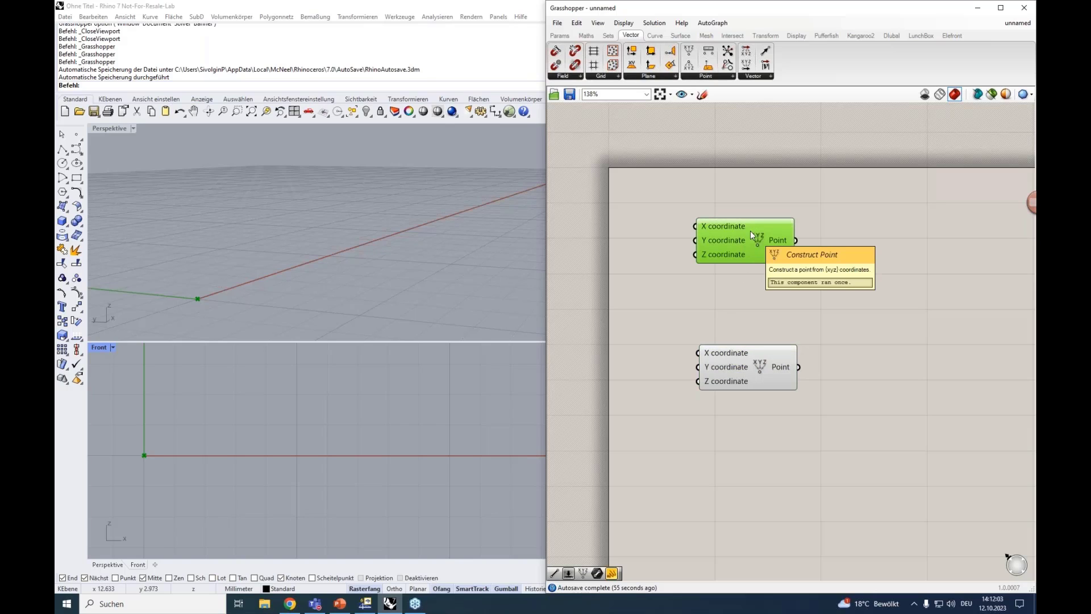
pyautogui.moveTo(744, 371); pyautogui.dragTo(794, 369)
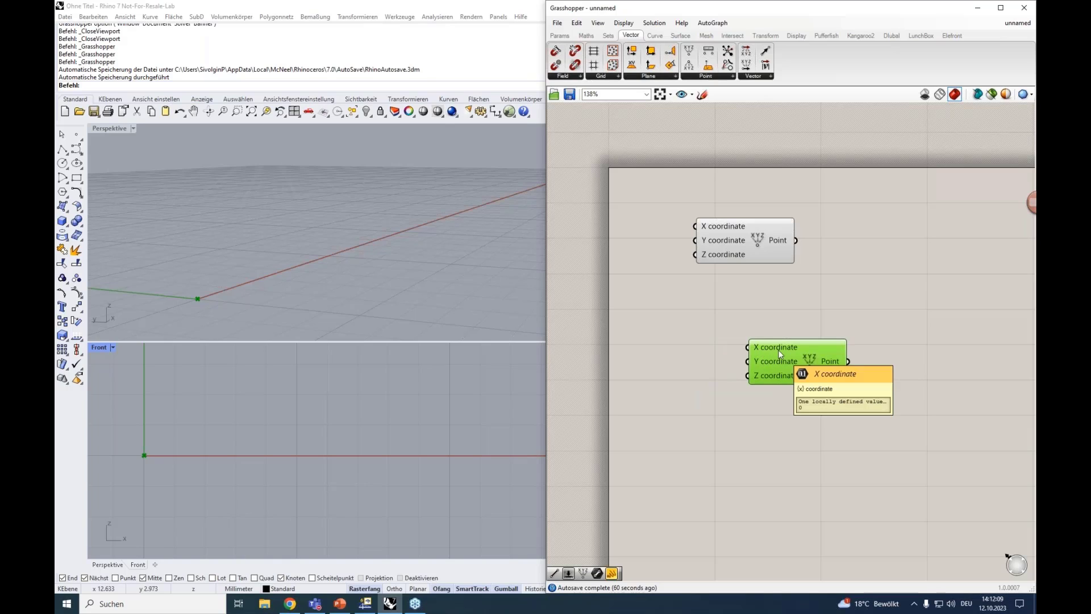
pyautogui.moveTo(769, 349); pyautogui.dragTo(783, 348)
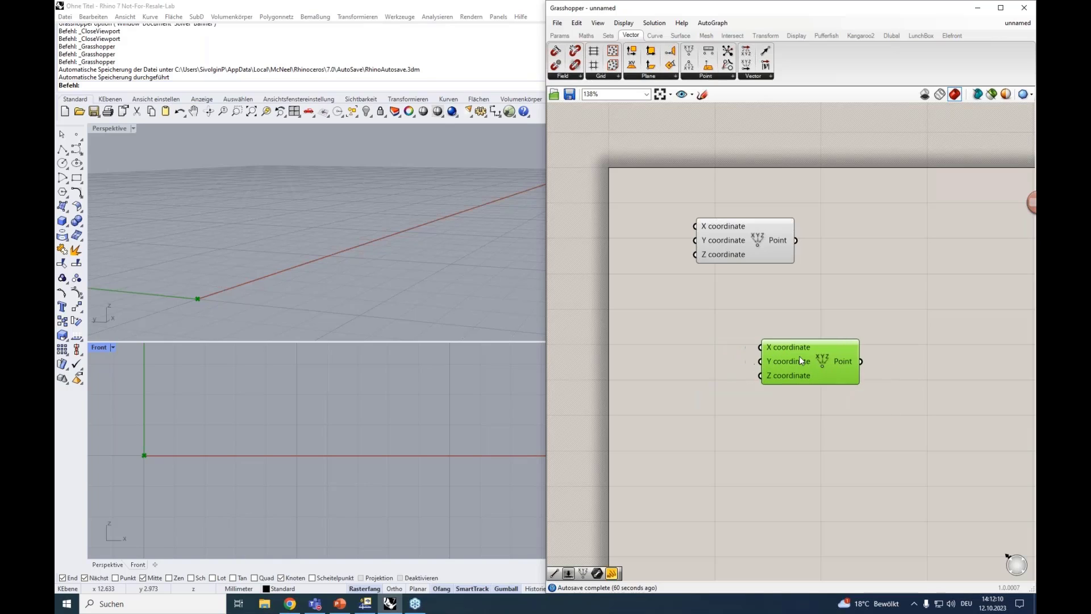
# Add a number slider ranging from 0 to 15 and connect it to the lower Construct Point's X coordinate
pyautogui.doubleClick(662, 349)
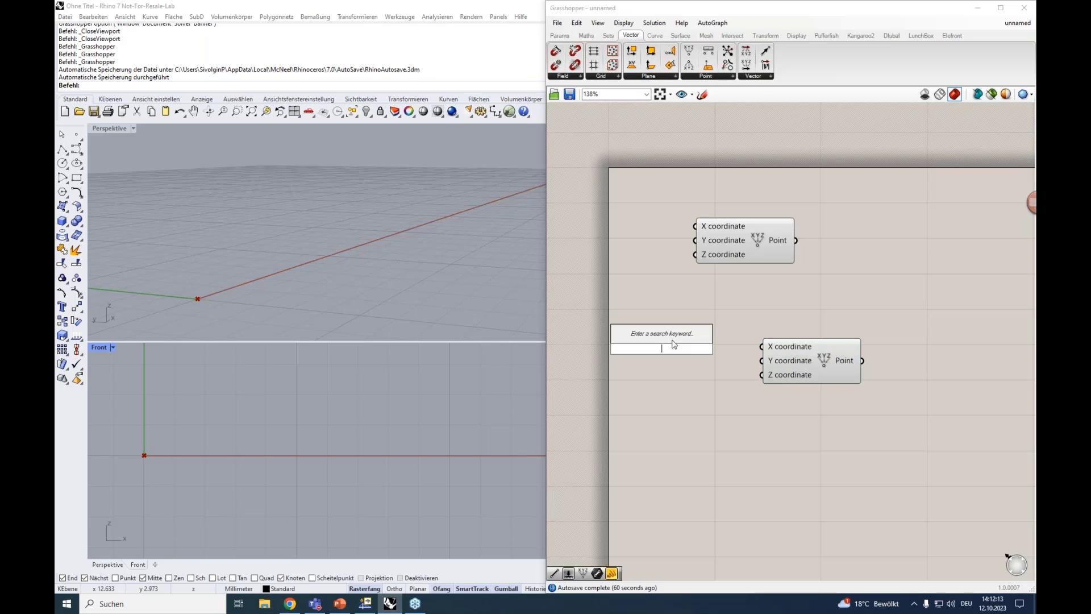
pyautogui.doubleClick(653, 341)
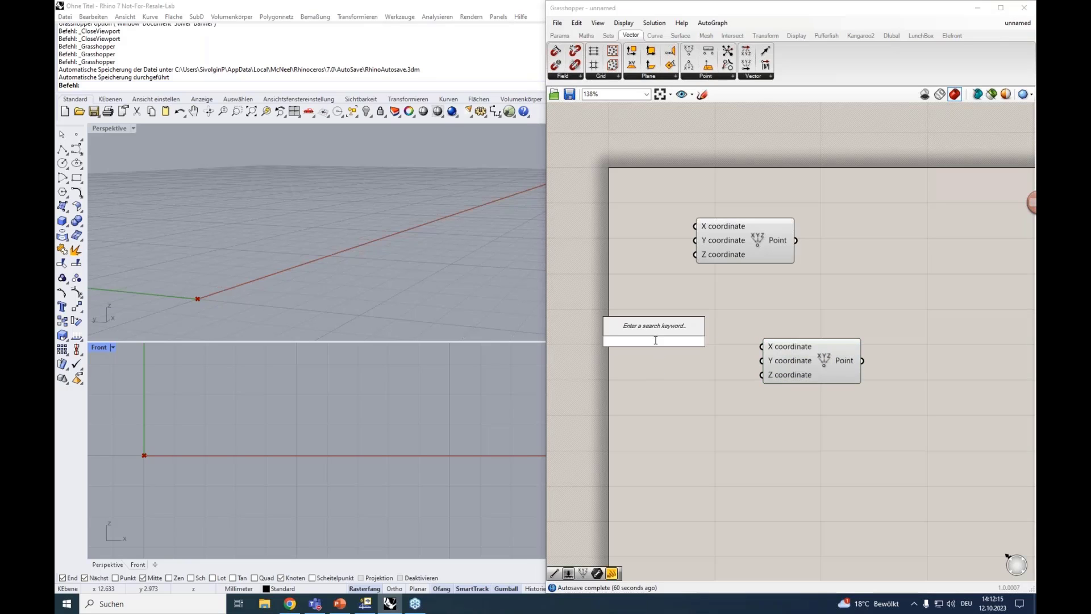
pyautogui.write('^')
pyautogui.press('BackSpace')
pyautogui.write('0<15')
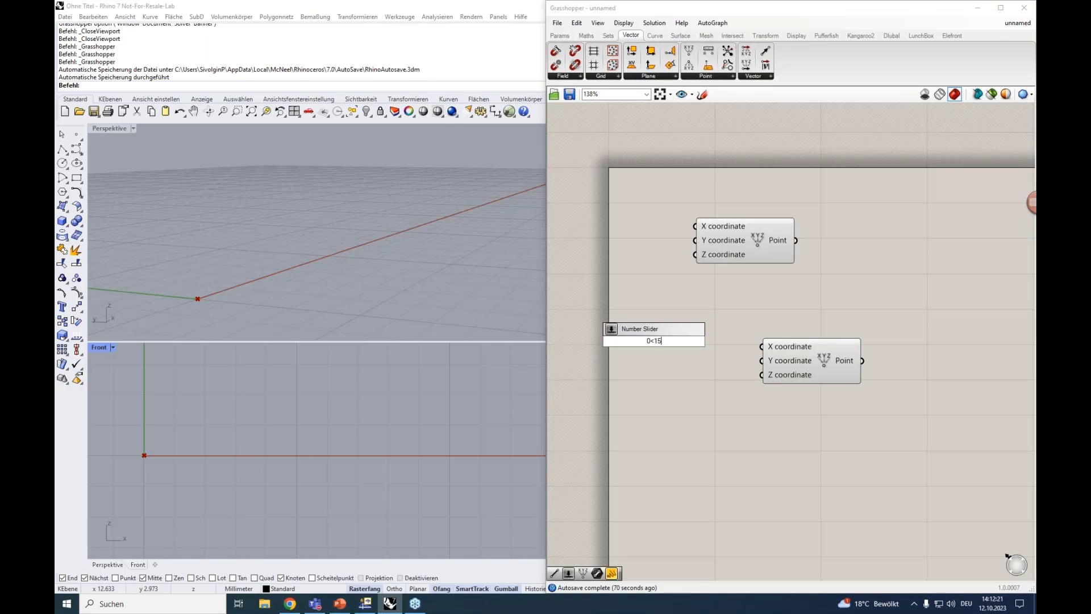
pyautogui.press('Return')
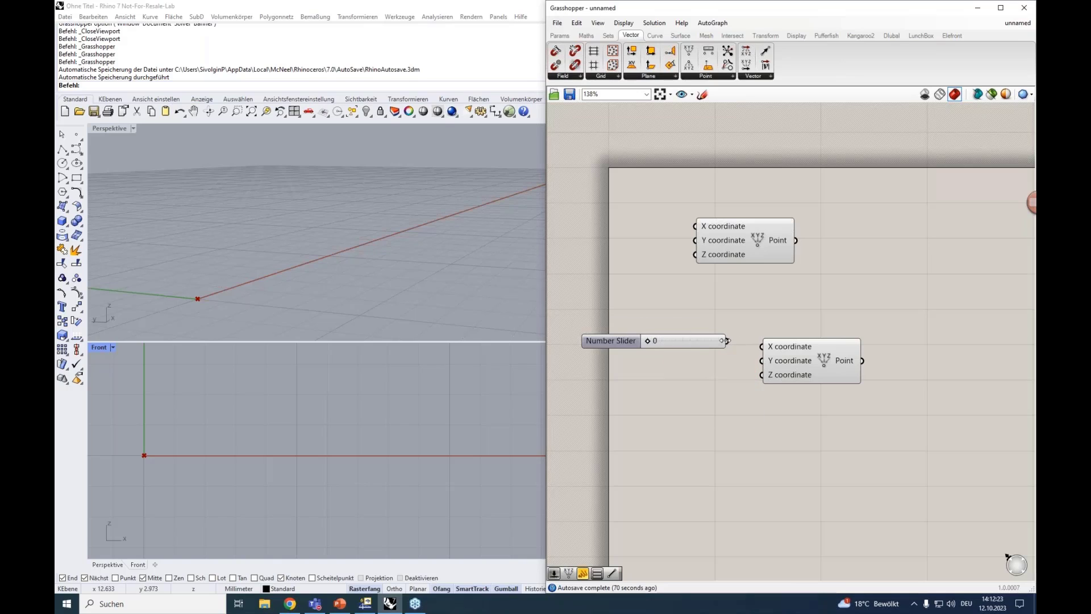
pyautogui.moveTo(728, 341); pyautogui.dragTo(797, 353)
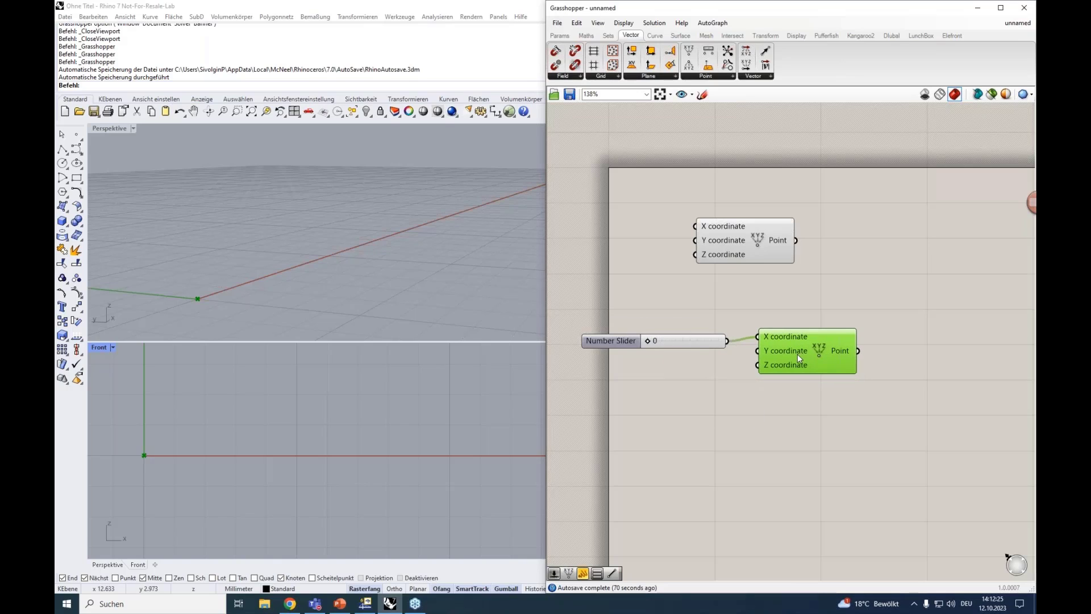
# Move the upper Construct Point, and the lower one together with its number slider, farther right so they line up vertically
pyautogui.moveTo(775, 260); pyautogui.dragTo(822, 267)
pyautogui.moveTo(837, 315); pyautogui.dragTo(662, 347)
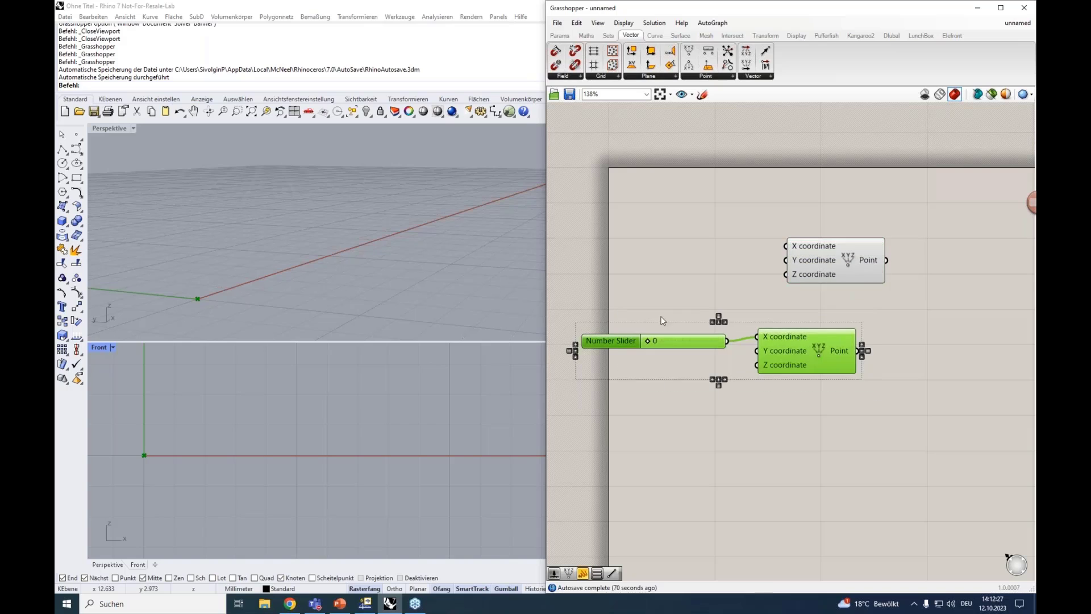
pyautogui.moveTo(798, 344); pyautogui.dragTo(836, 339)
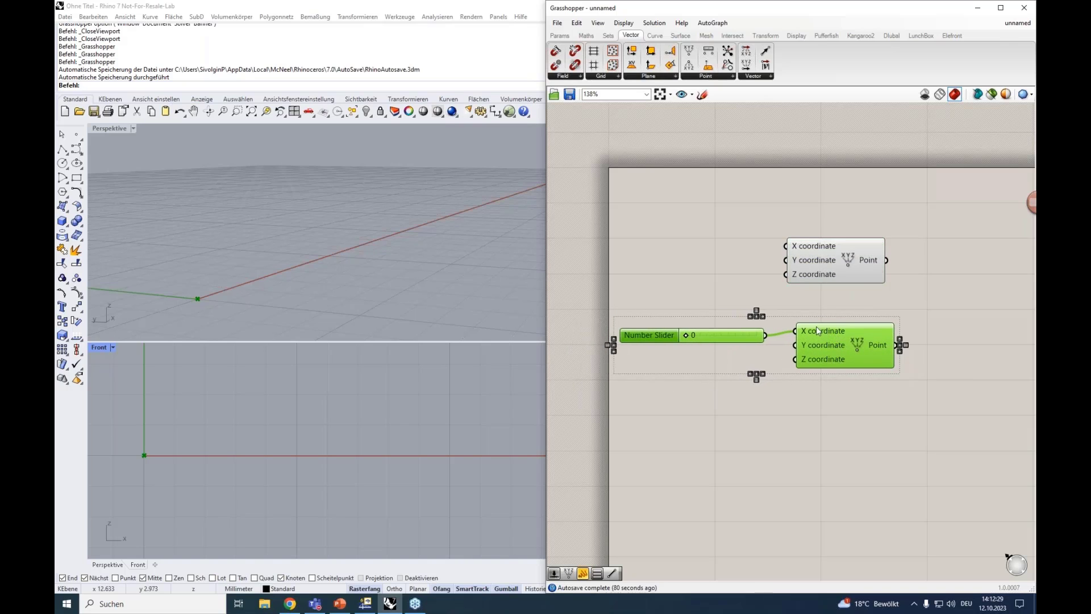
pyautogui.moveTo(812, 387); pyautogui.dragTo(727, 359, button='right')
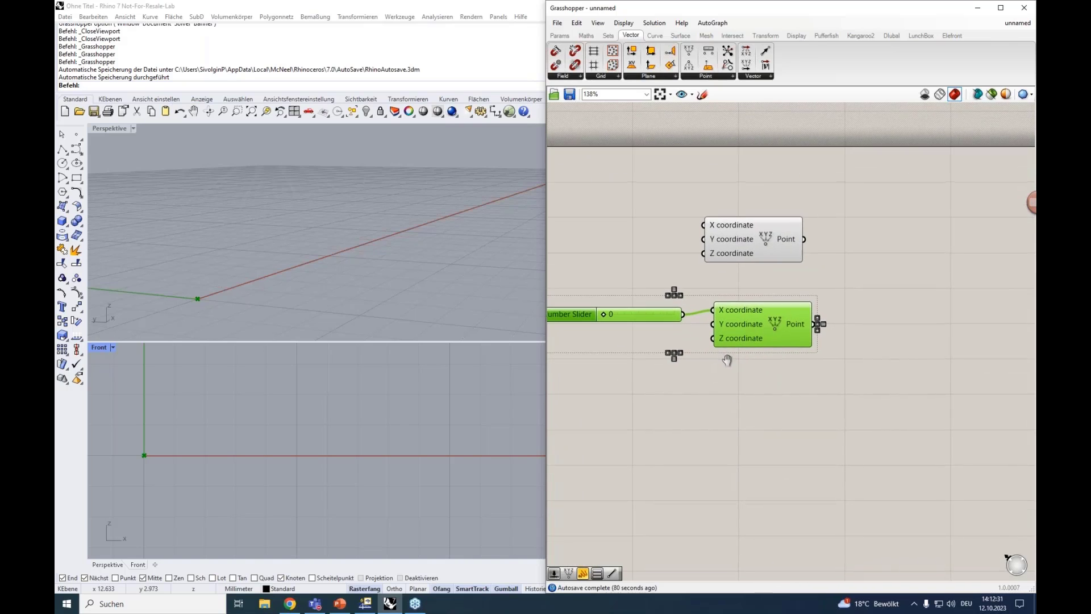
pyautogui.moveTo(806, 417); pyautogui.dragTo(780, 421, button='right')
# Set the slider driving the lower Construct Point's X coordinate to 4
pyautogui.click(743, 240)
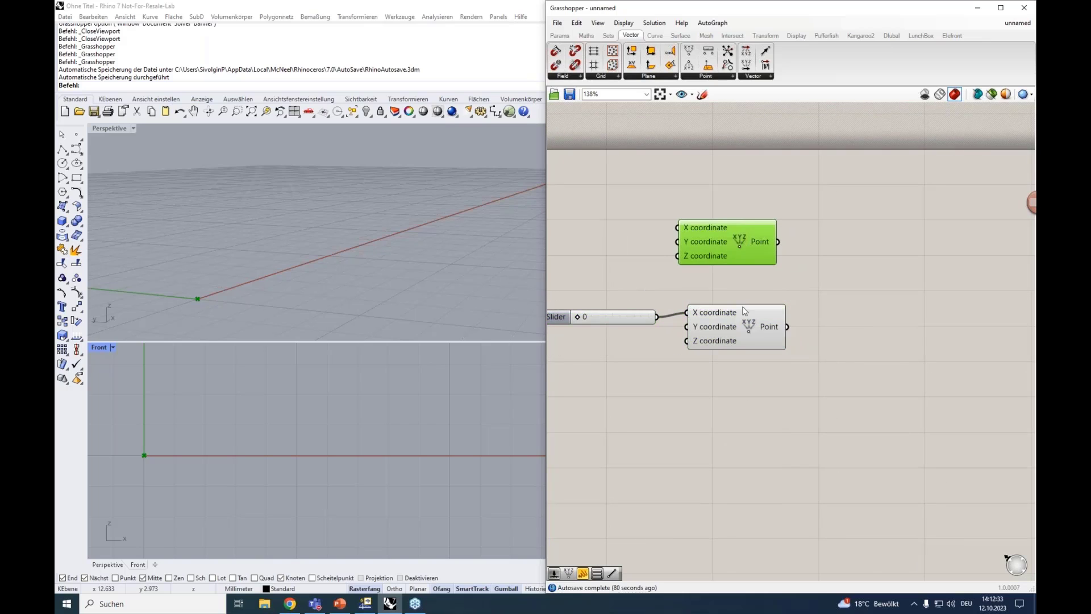
pyautogui.click(743, 307)
pyautogui.moveTo(577, 317)
pyautogui.mouseDown()
pyautogui.moveTo(610, 318)
pyautogui.moveTo(596, 320)
pyautogui.mouseUp()
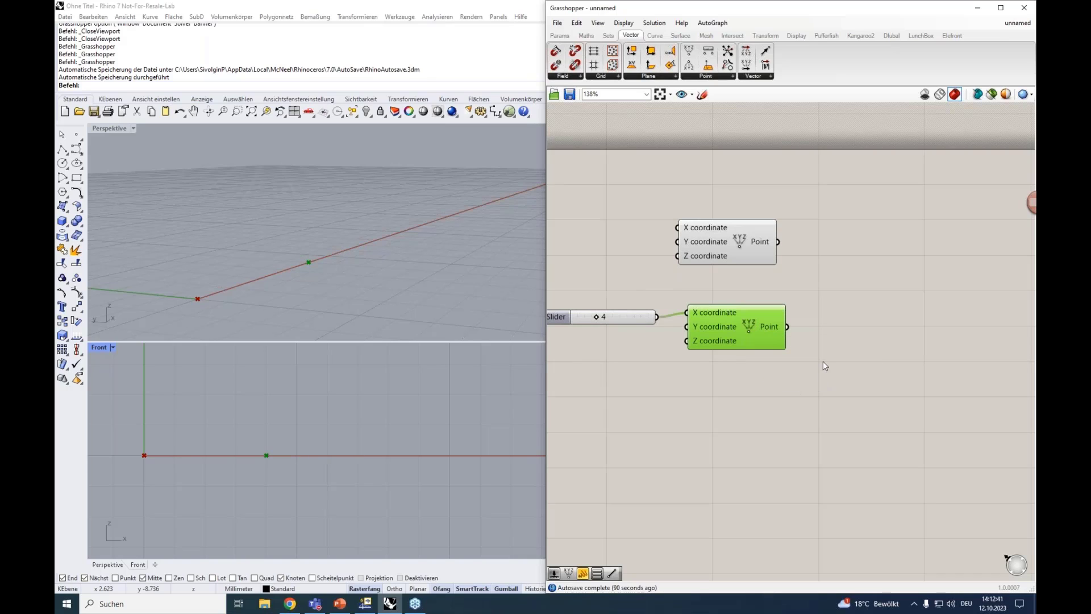
# Add a Line component with start and end point inputs to the right of the two Construct Point components
pyautogui.doubleClick(864, 281)
pyautogui.write('line')
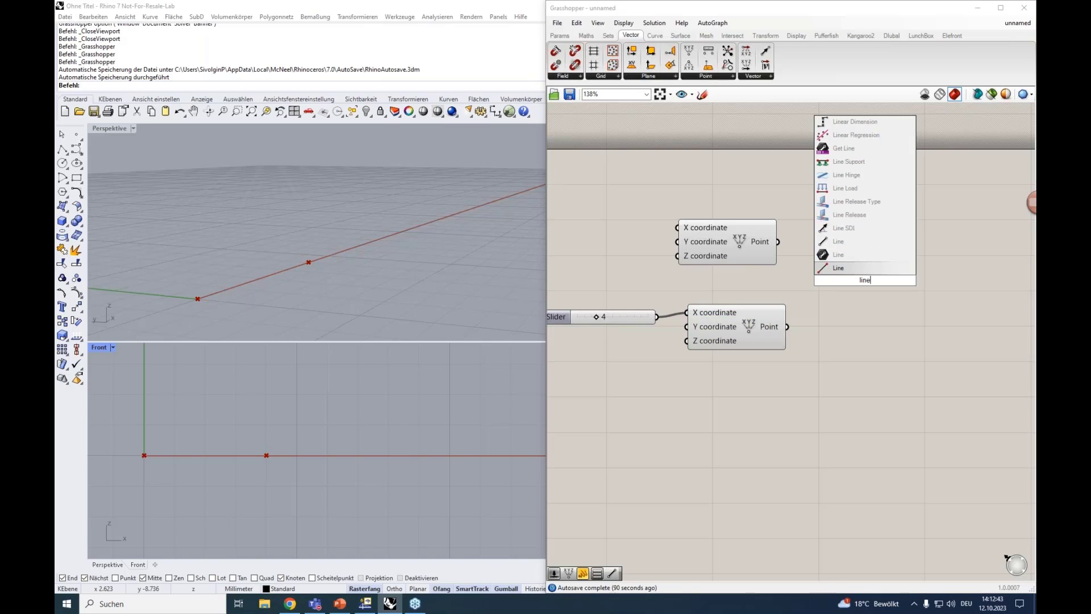
pyautogui.click(838, 241)
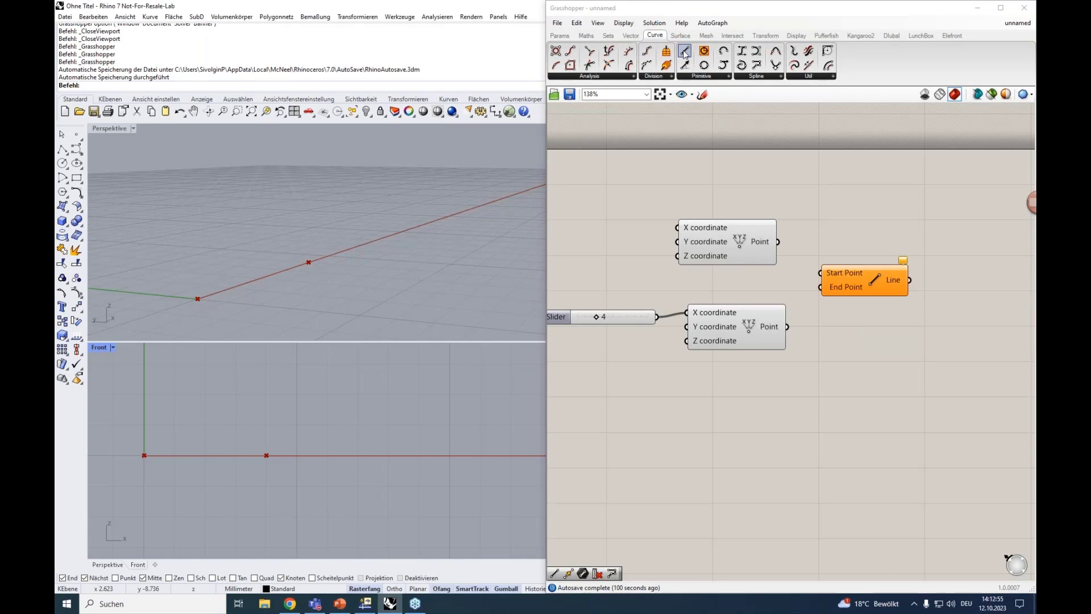
pyautogui.moveTo(684, 50)
pyautogui.mouseDown()
pyautogui.moveTo(769, 170)
pyautogui.moveTo(851, 203)
pyautogui.mouseUp()
pyautogui.click(859, 199)
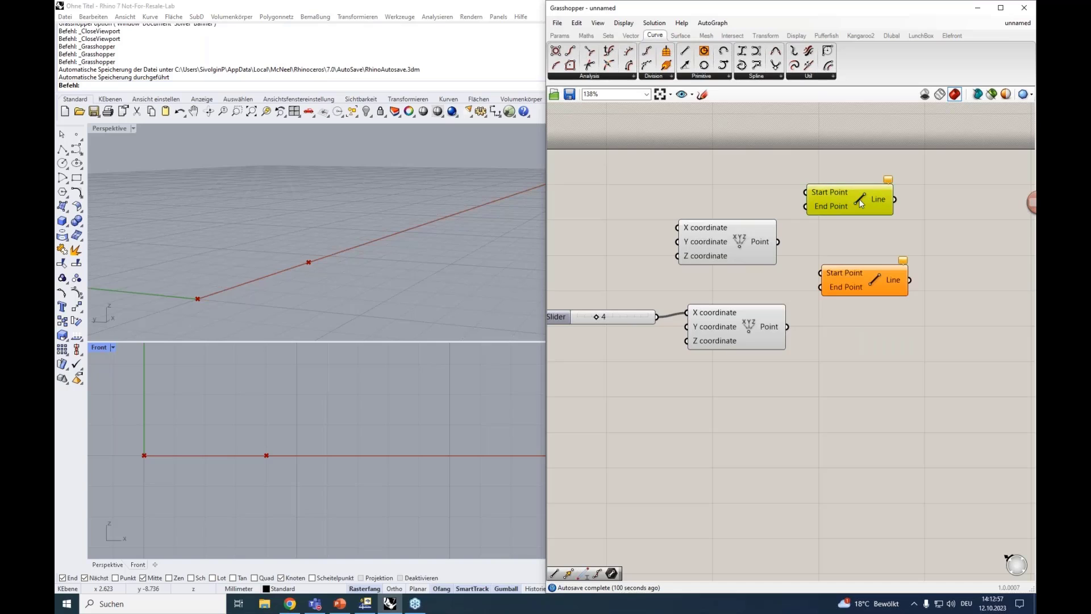
pyautogui.press('Delete')
# Connect the upper Construct Point to the Line's Start Point and the lower Construct Point to its End Point
pyautogui.moveTo(856, 284); pyautogui.dragTo(861, 288)
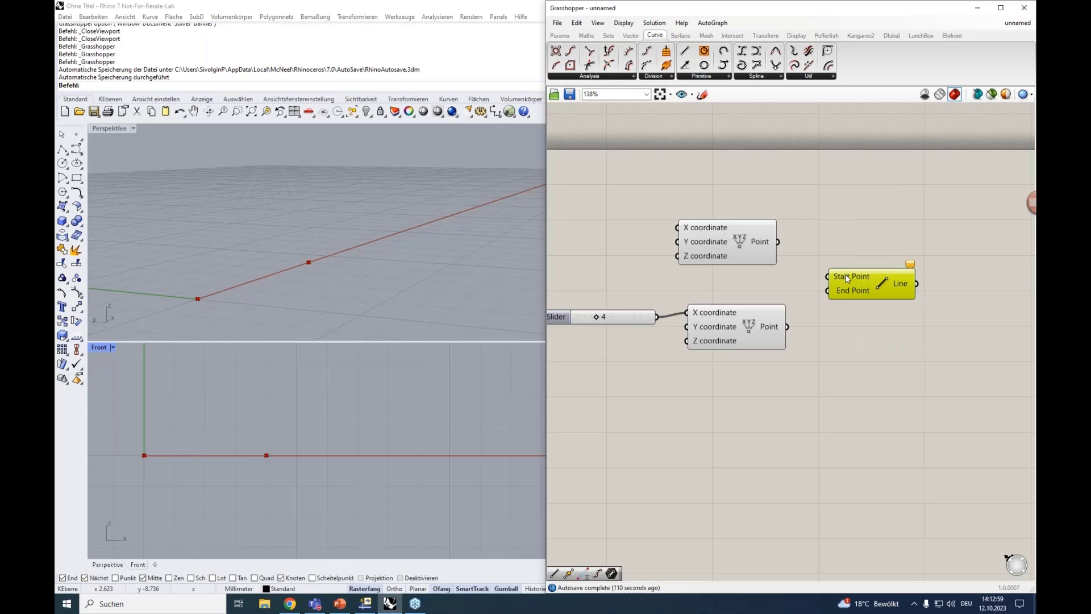
pyautogui.moveTo(854, 291)
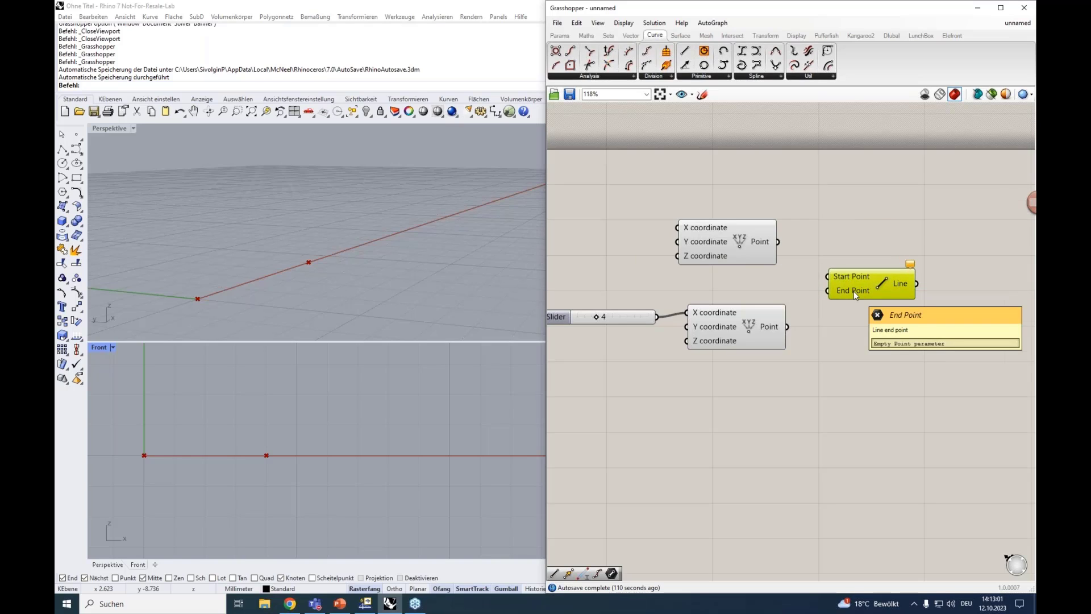
pyautogui.moveTo(825, 226); pyautogui.dragTo(795, 211, button='right')
pyautogui.click(734, 233)
pyautogui.moveTo(733, 299); pyautogui.dragTo(733, 292)
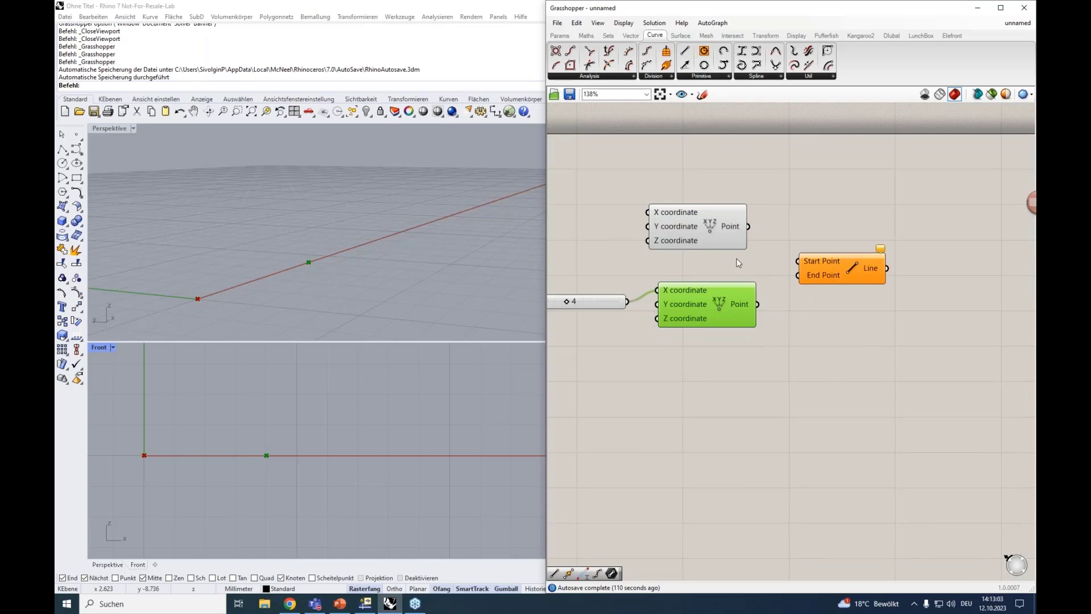
pyautogui.moveTo(749, 226); pyautogui.dragTo(798, 260)
pyautogui.moveTo(758, 304); pyautogui.dragTo(798, 275)
pyautogui.click(858, 262)
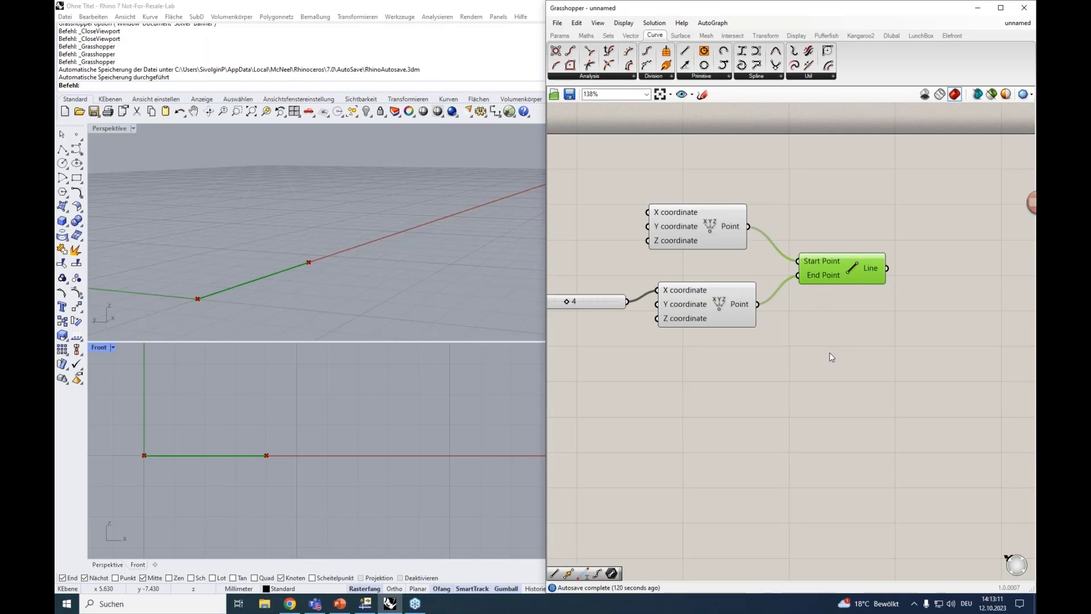
# Add a Move component to the right of the Line component and feed the line into its Geometry input
pyautogui.scroll(-3, 821, 361)
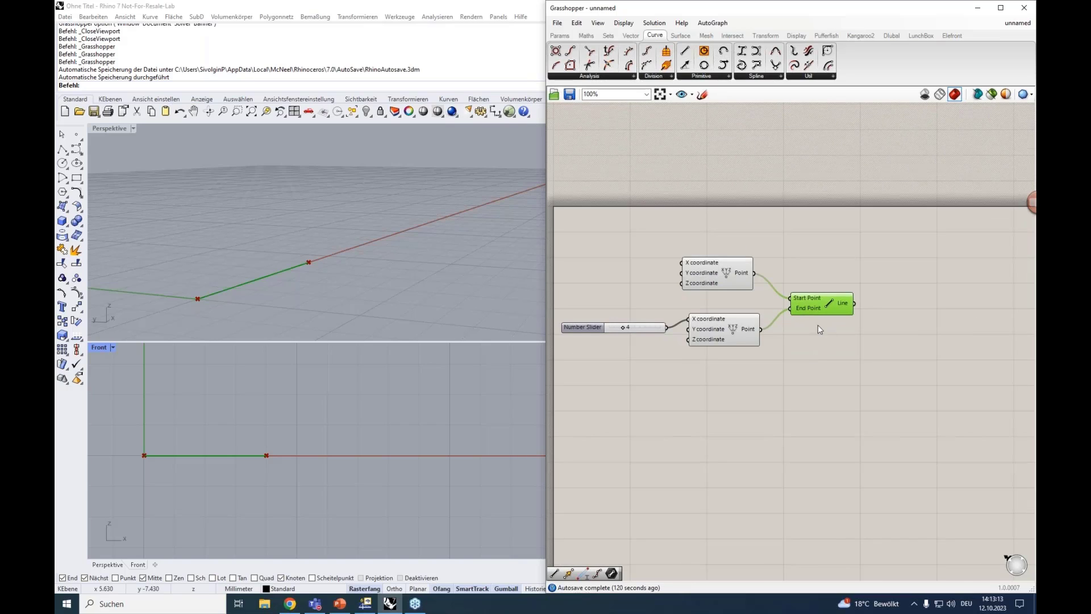
pyautogui.doubleClick(890, 325)
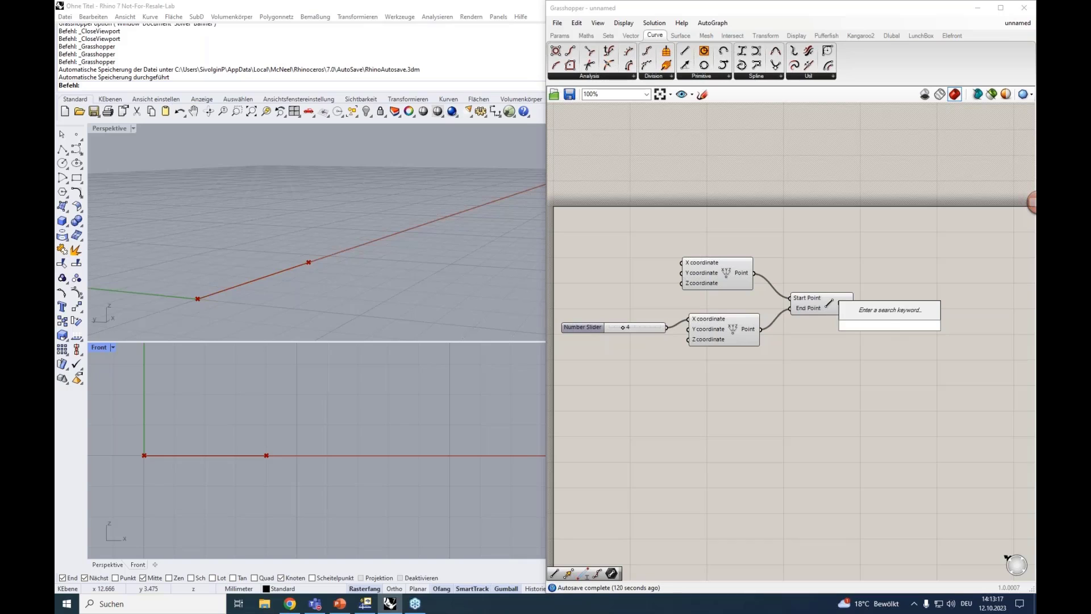
pyautogui.write('move')
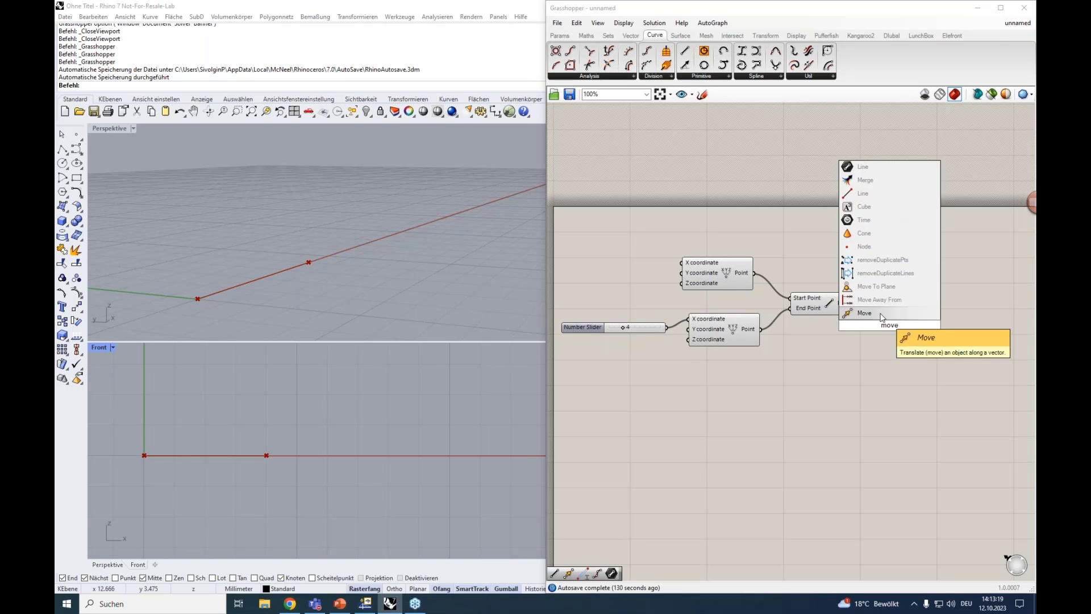
pyautogui.click(880, 313)
pyautogui.moveTo(897, 366); pyautogui.dragTo(858, 352, button='right')
pyautogui.moveTo(844, 302); pyautogui.dragTo(892, 301)
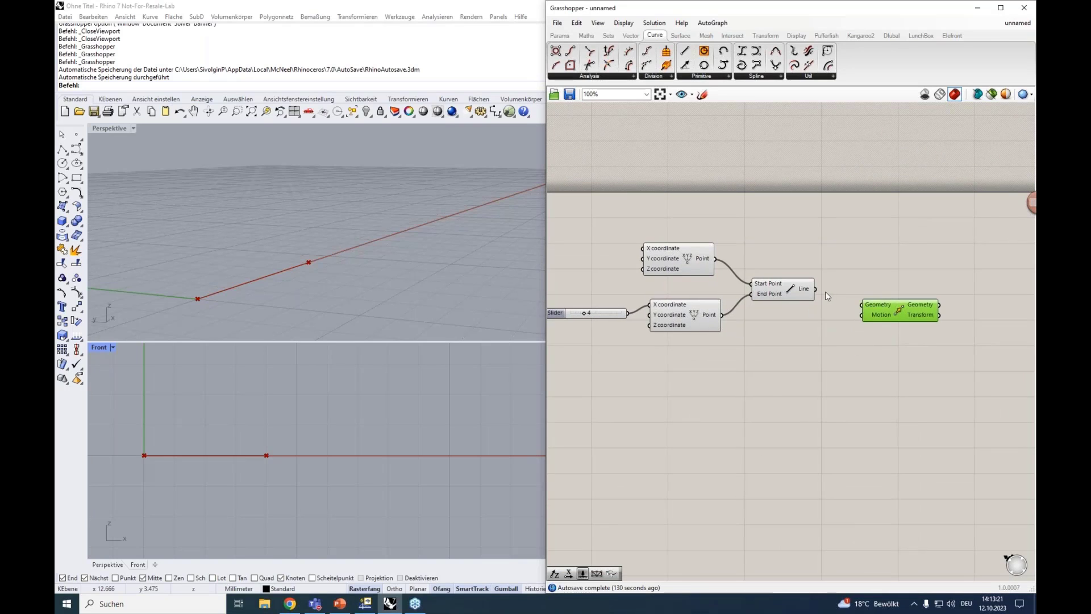
pyautogui.moveTo(817, 289); pyautogui.dragTo(863, 305)
# Place a Unit Z vector component just below and left of the Move component
pyautogui.moveTo(882, 319)
pyautogui.doubleClick(844, 363)
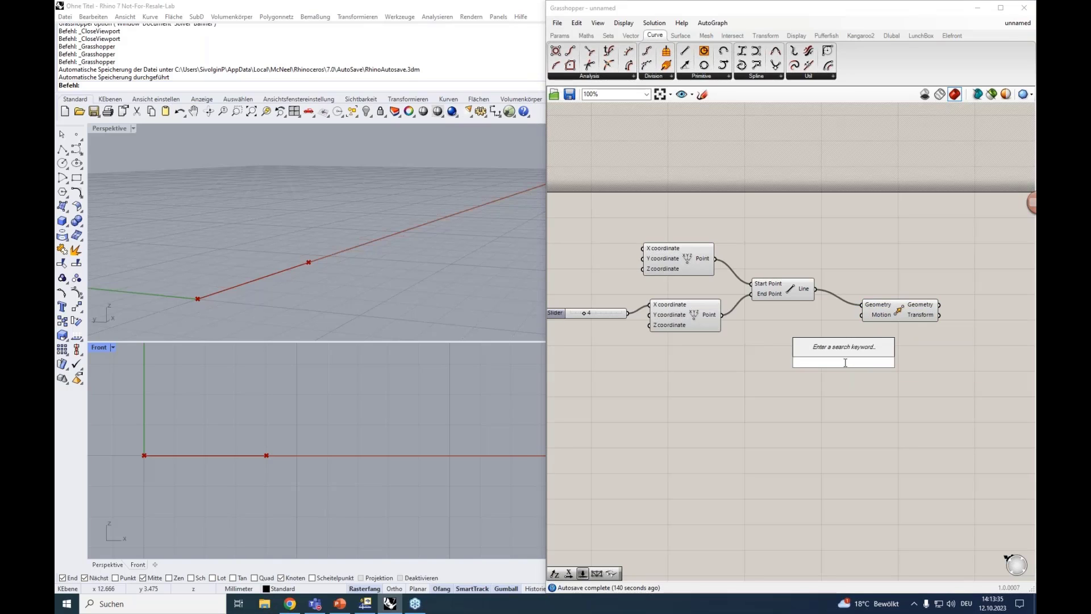
pyautogui.write('unit')
pyautogui.click(819, 336)
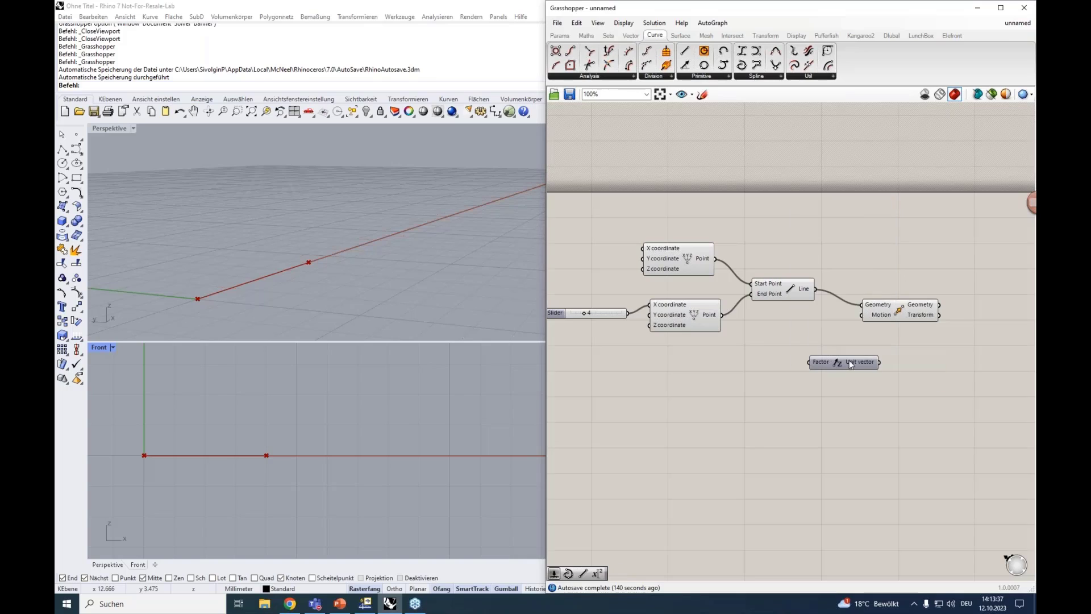
pyautogui.moveTo(861, 363); pyautogui.dragTo(849, 356)
# Add a number slider ranging from 0 to 5.00 to the left of the Unit Z component
pyautogui.doubleClick(718, 358)
pyautogui.write('0')
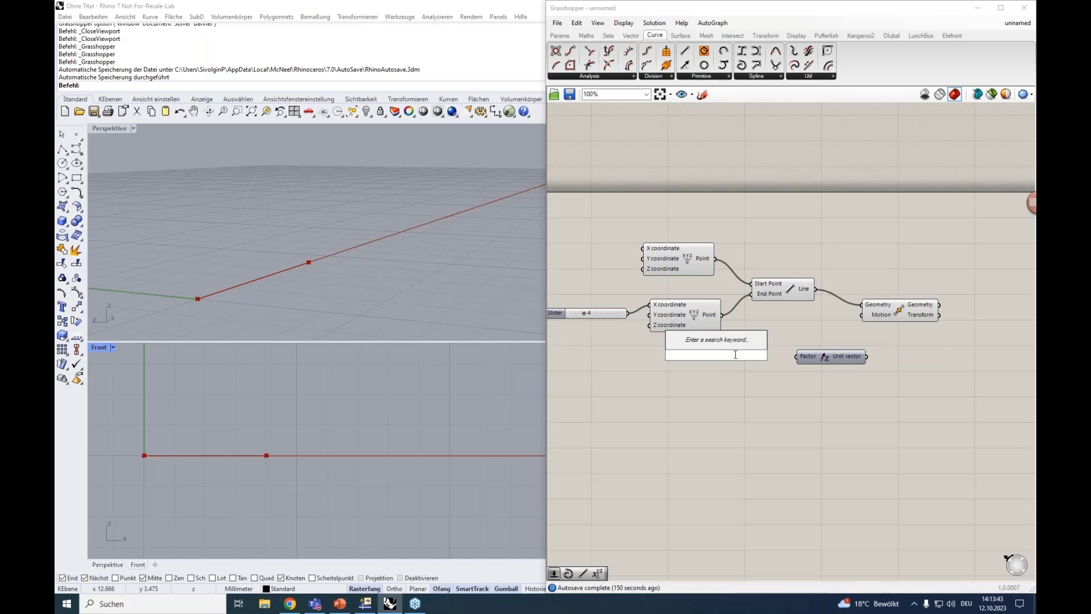
pyautogui.write('<5')
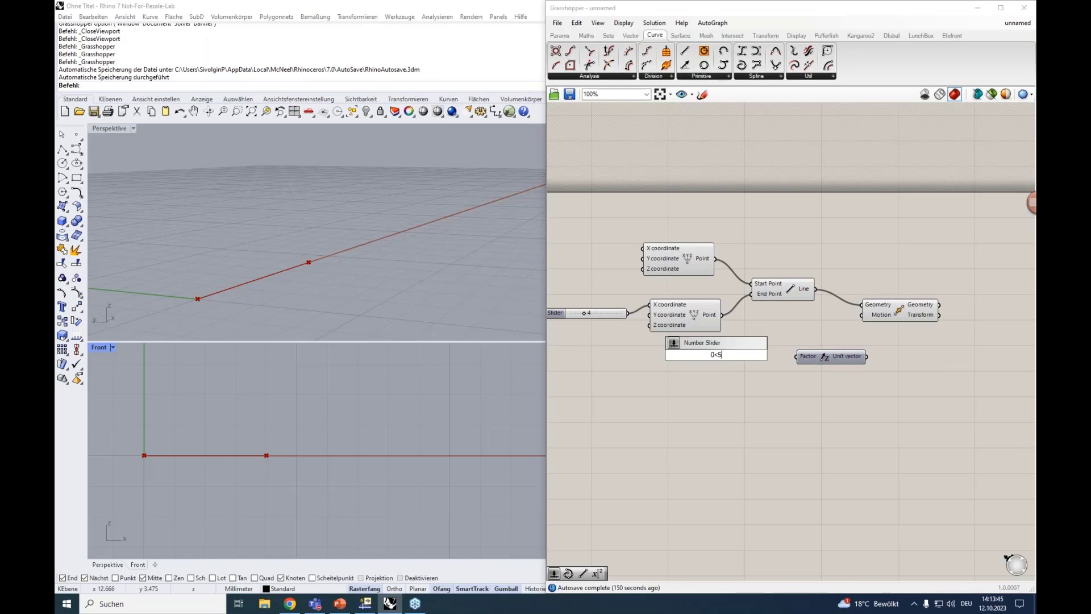
pyautogui.write('.00')
pyautogui.press('Return')
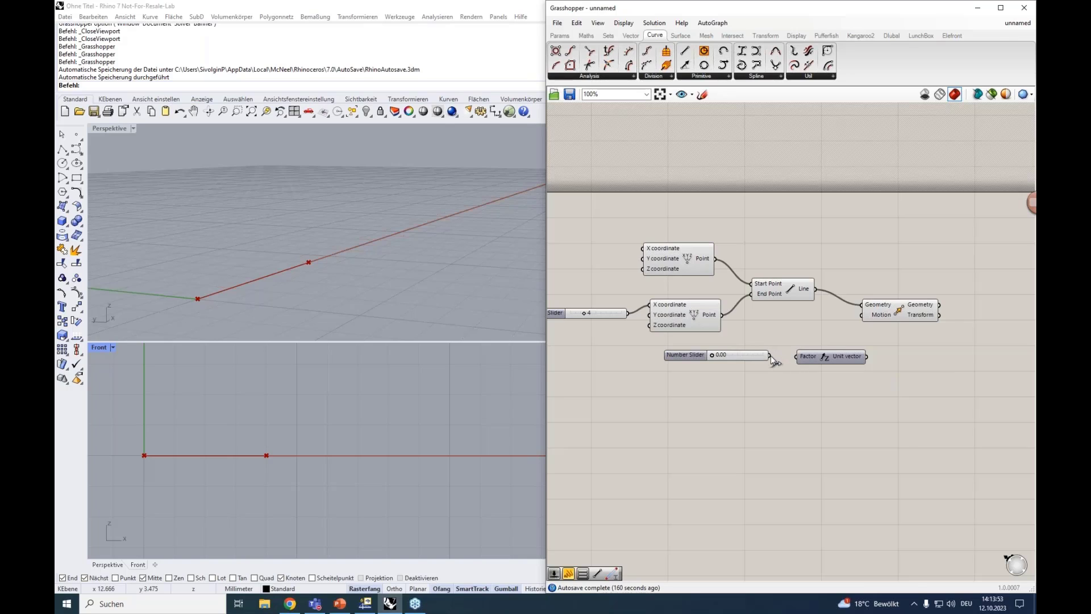
# Connect the new slider to the Unit Z factor and the unit vector to the Move component's Motion input
pyautogui.moveTo(868, 356); pyautogui.dragTo(861, 314)
pyautogui.click(884, 319)
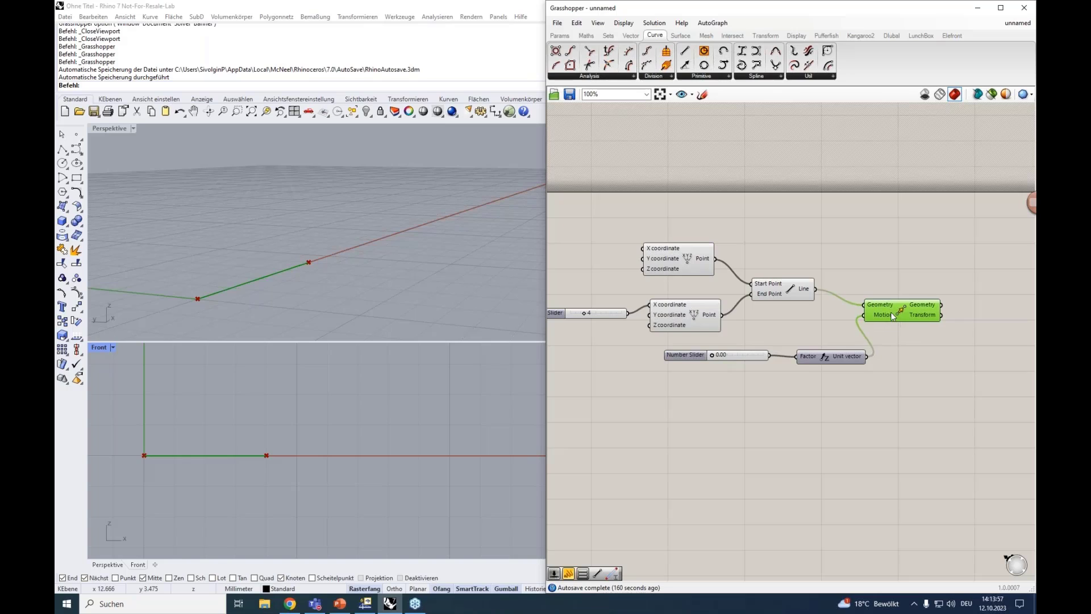
pyautogui.moveTo(907, 306); pyautogui.dragTo(922, 308)
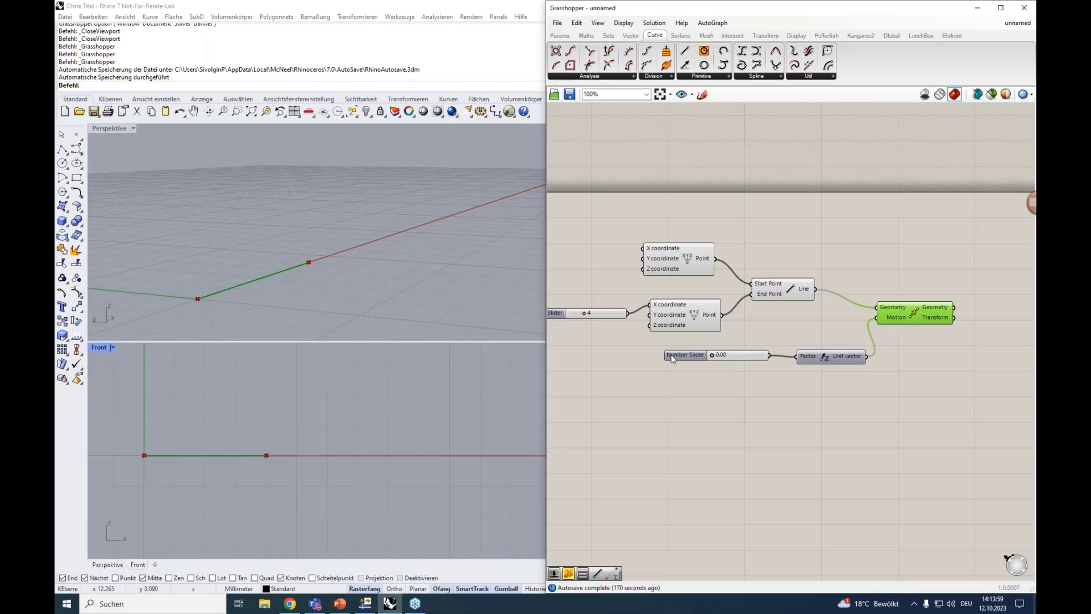
# Set the X coordinate slider to 10 and the Unit Z factor slider to 1.05
pyautogui.moveTo(712, 355); pyautogui.dragTo(730, 357)
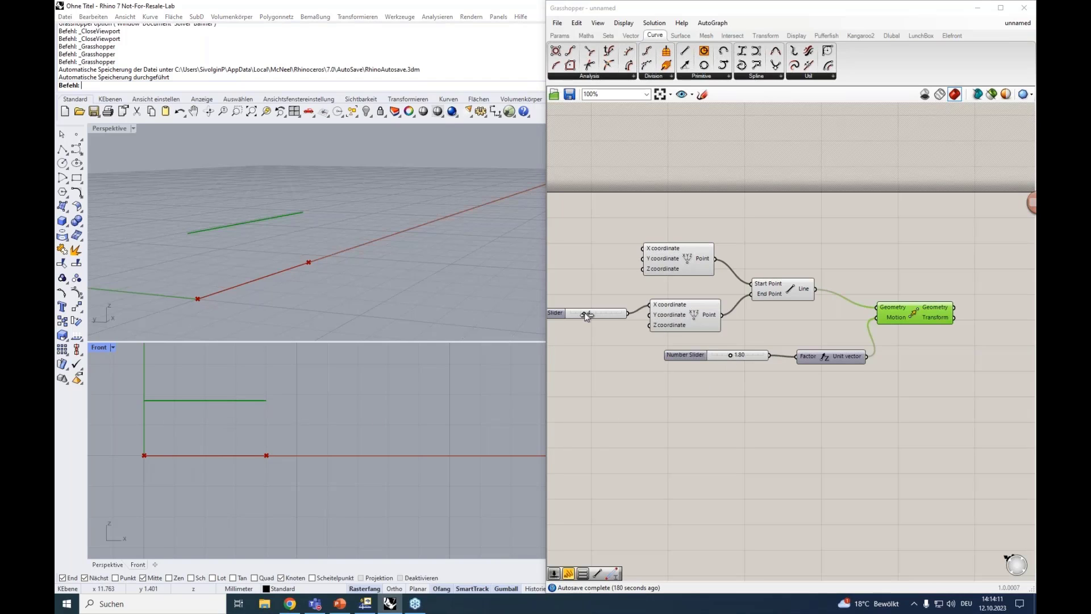
pyautogui.moveTo(583, 313); pyautogui.dragTo(608, 321)
pyautogui.moveTo(730, 355); pyautogui.dragTo(722, 355)
# Place the LunchBox 2D Truss structure component to the right of the Move component
pyautogui.moveTo(727, 392); pyautogui.dragTo(713, 370, button='right')
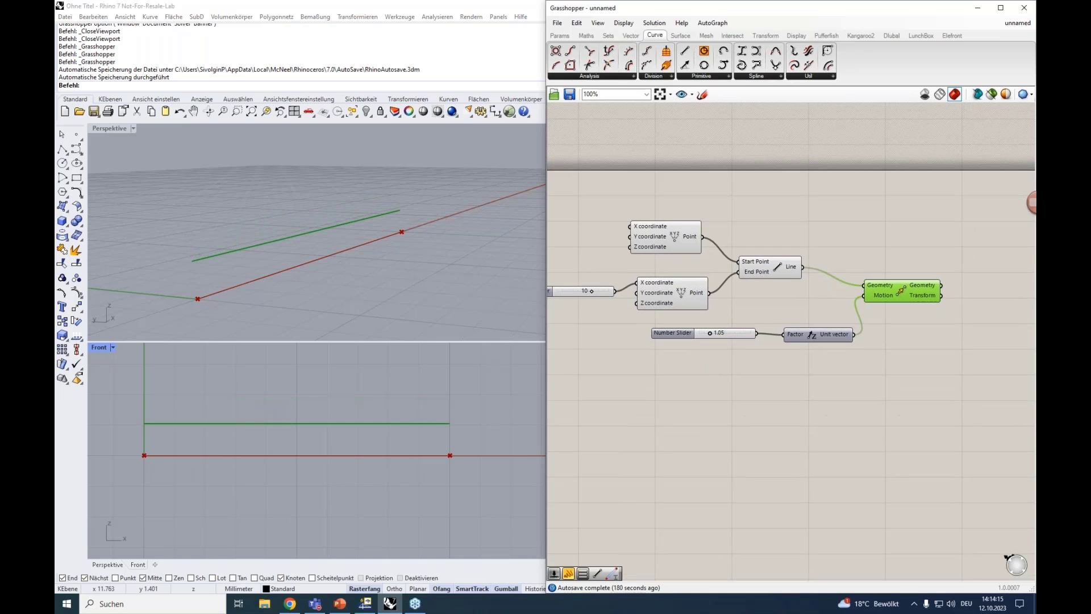
pyautogui.click(921, 36)
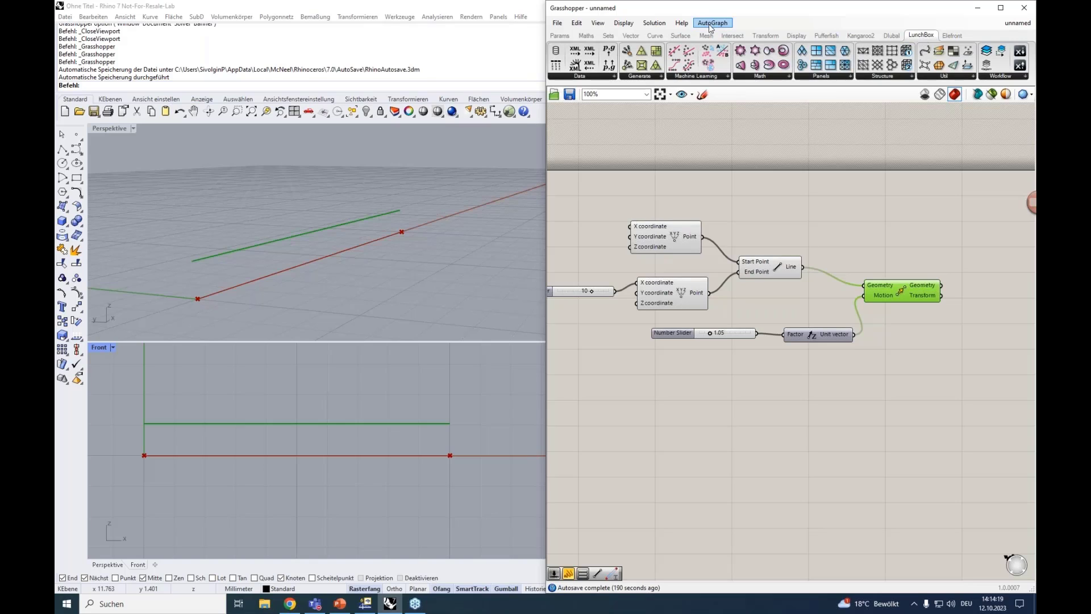
pyautogui.moveTo(863, 186); pyautogui.dragTo(783, 178, button='right')
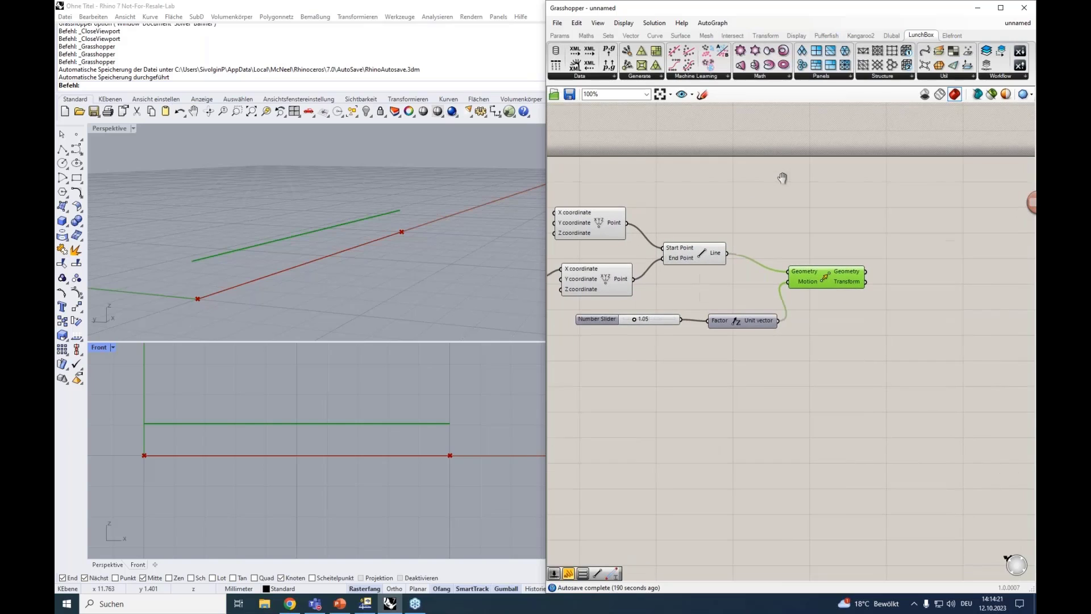
pyautogui.click(902, 77)
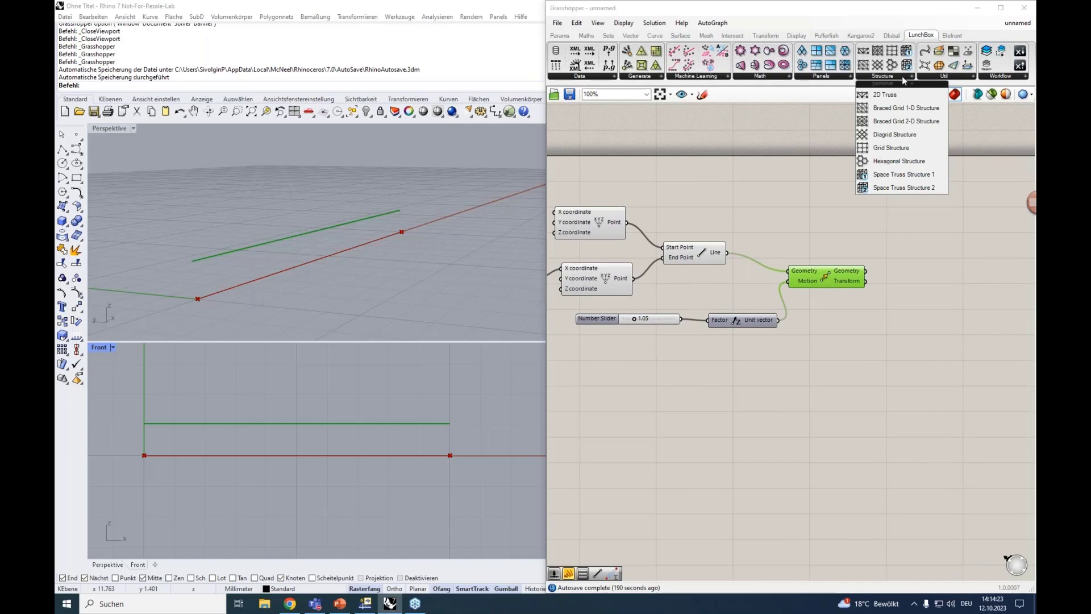
pyautogui.click(878, 95)
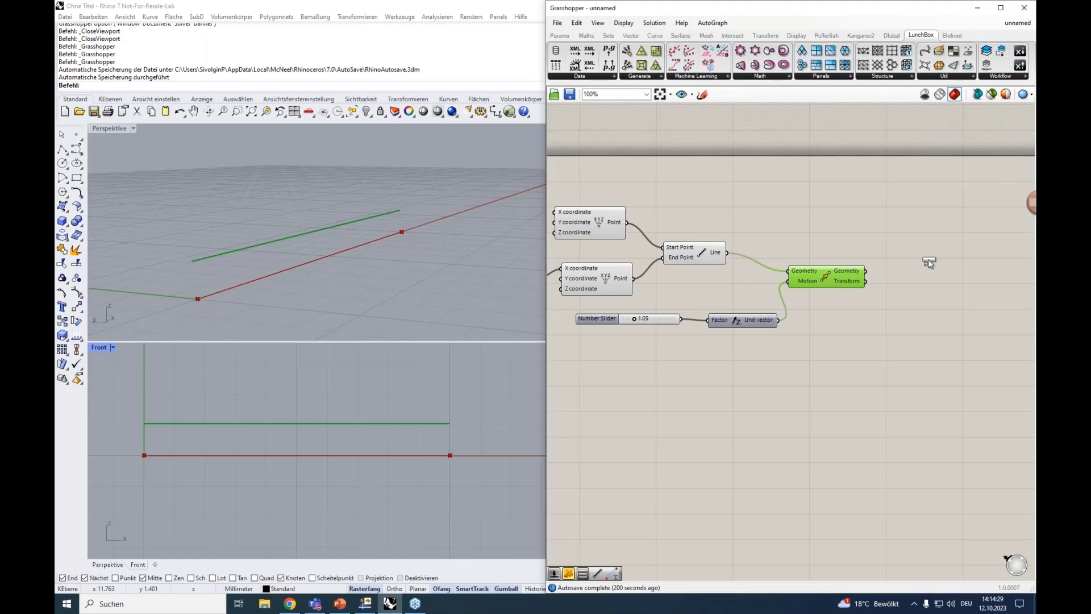
pyautogui.click(929, 259)
# Connect the original line to the 2D Truss component's Curve A and the moved geometry to Curve B
pyautogui.moveTo(875, 330); pyautogui.dragTo(684, 357, button='right')
pyautogui.click(717, 239)
pyautogui.click(857, 263)
pyautogui.moveTo(762, 275); pyautogui.dragTo(815, 291)
pyautogui.moveTo(758, 234); pyautogui.dragTo(789, 223, button='right')
pyautogui.moveTo(852, 281); pyautogui.dragTo(833, 263)
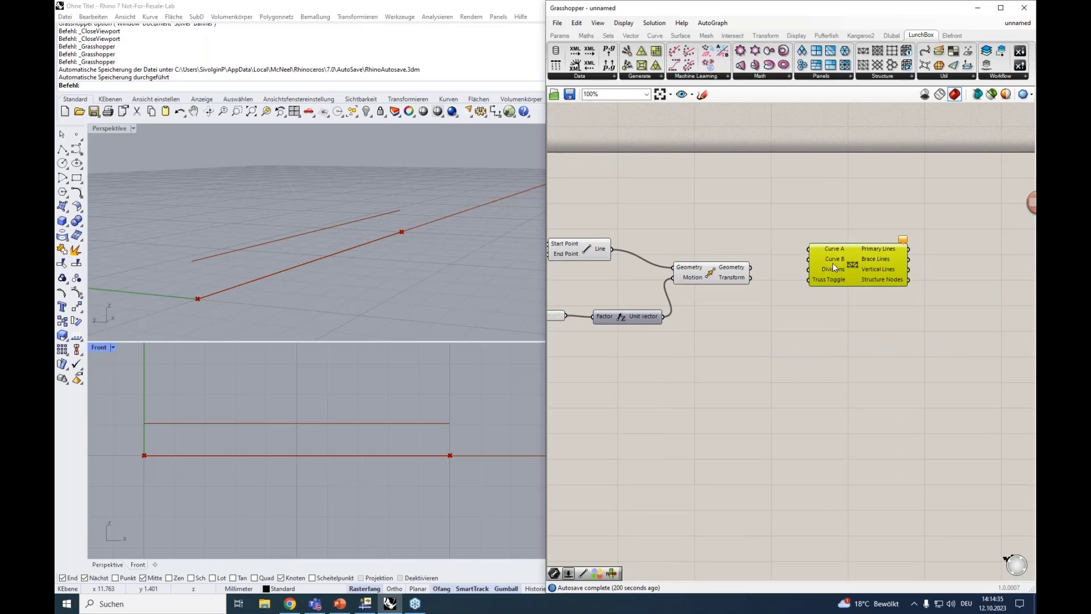
pyautogui.moveTo(612, 249); pyautogui.dragTo(806, 246)
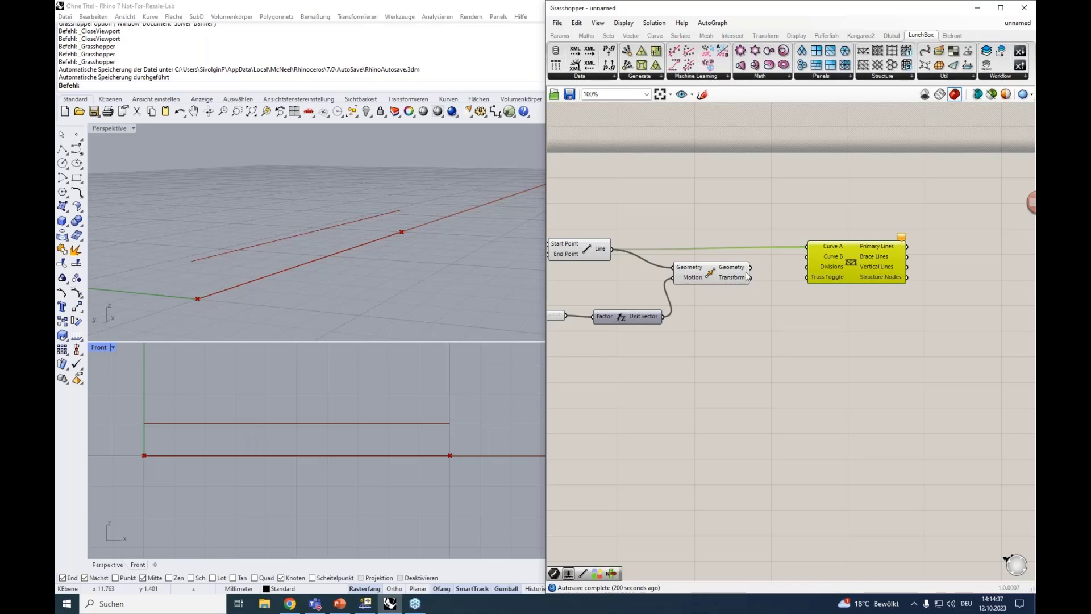
pyautogui.moveTo(750, 278); pyautogui.dragTo(807, 256)
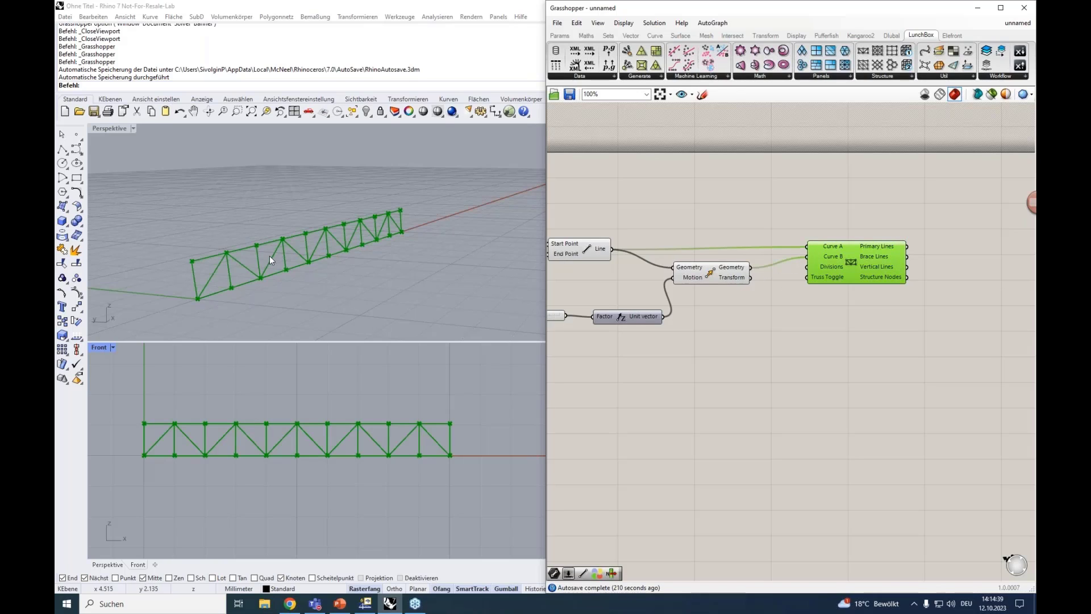
# Add a number slider ranging from 0 to 15 and connect it to the 2D Truss component's Divisions input
pyautogui.moveTo(879, 278)
pyautogui.moveTo(864, 263); pyautogui.dragTo(892, 269)
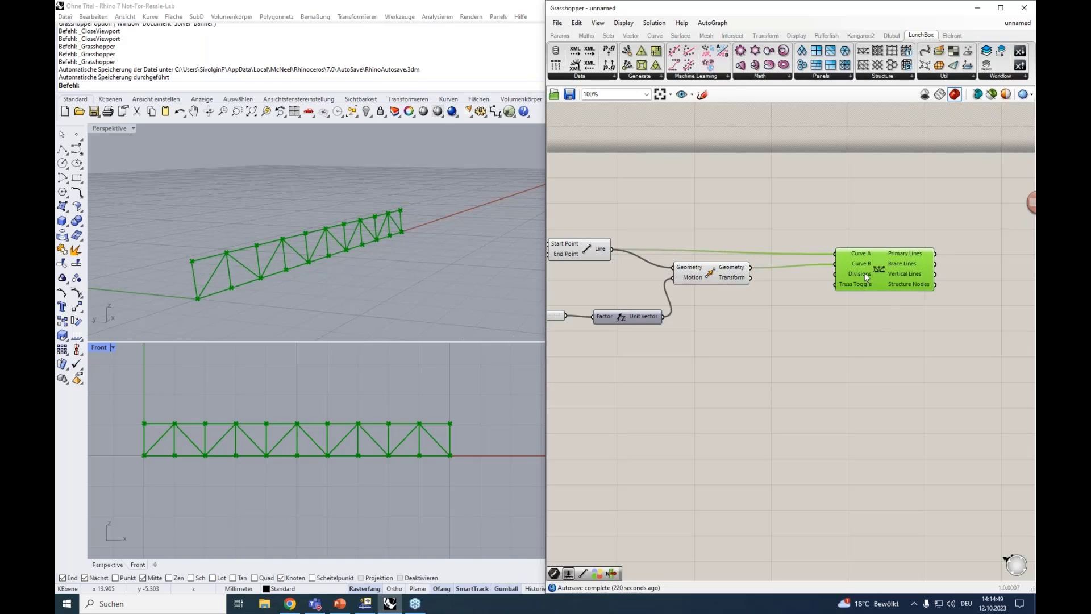
pyautogui.moveTo(865, 273)
pyautogui.doubleClick(785, 314)
pyautogui.write('0<')
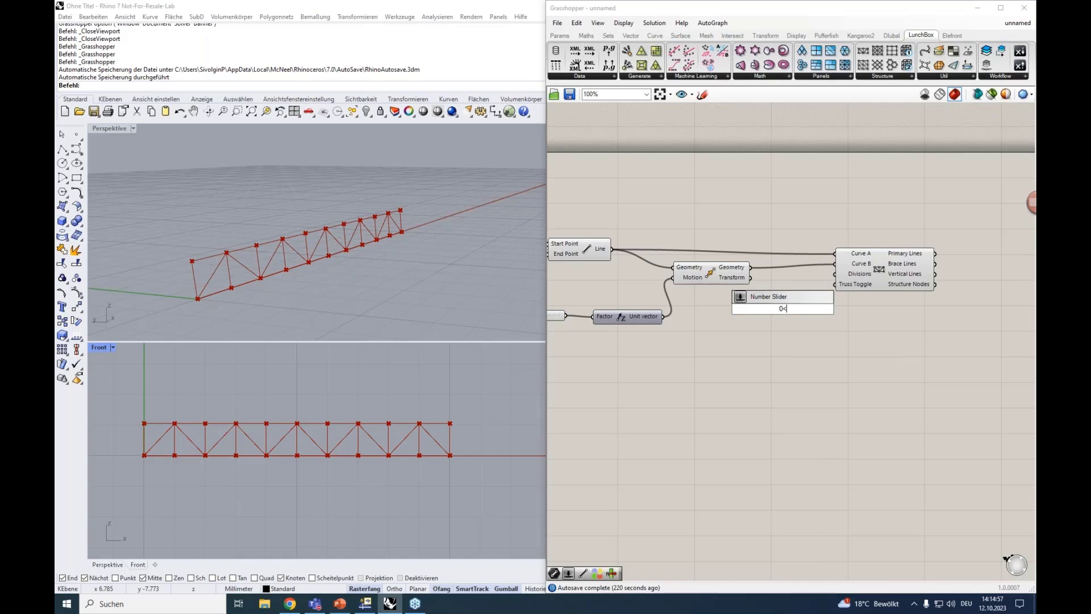
pyautogui.write('15')
pyautogui.press('Return')
pyautogui.moveTo(836, 309); pyautogui.dragTo(835, 274)
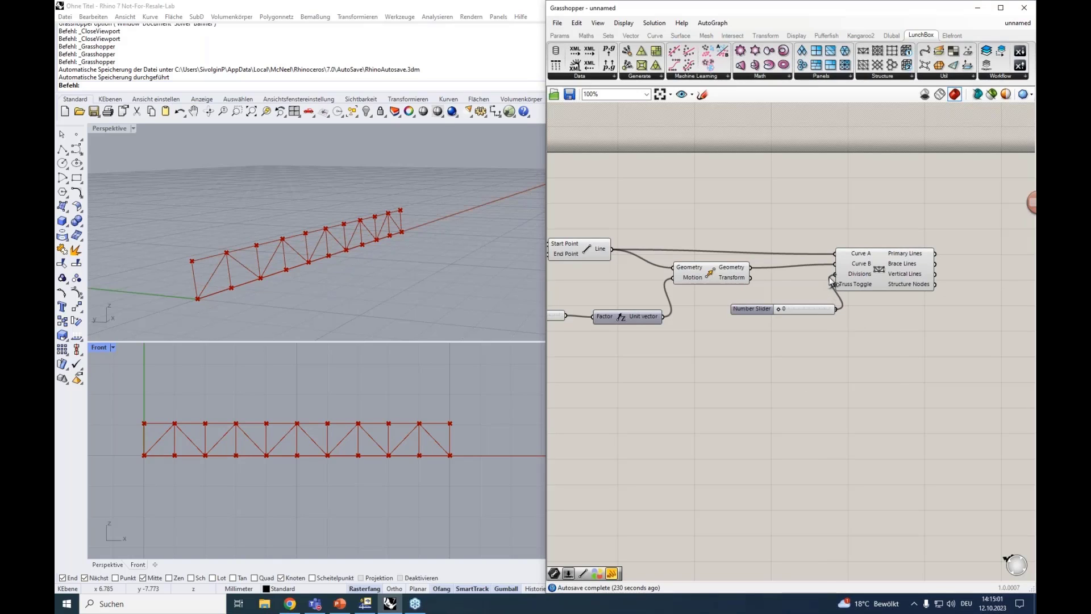
# Set the 2D Truss component's Divisions slider to 6 and select the truss component to highlight its geometry
pyautogui.moveTo(779, 309)
pyautogui.mouseDown()
pyautogui.moveTo(815, 311)
pyautogui.moveTo(765, 308)
pyautogui.mouseUp()
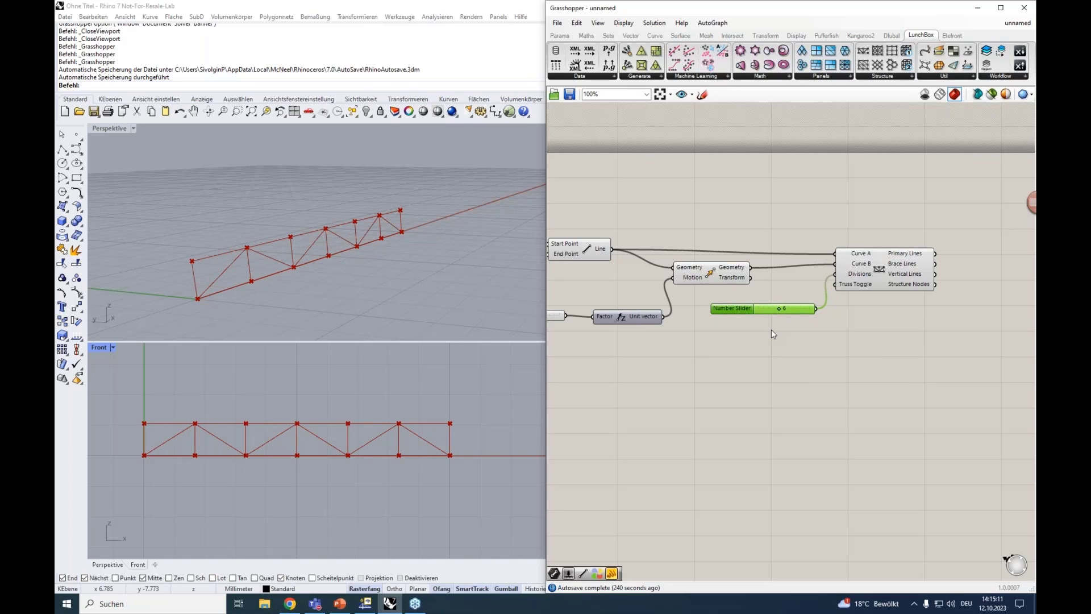
pyautogui.moveTo(761, 340); pyautogui.dragTo(651, 371, button='right')
pyautogui.scroll(1, 824, 291)
pyautogui.click(793, 293)
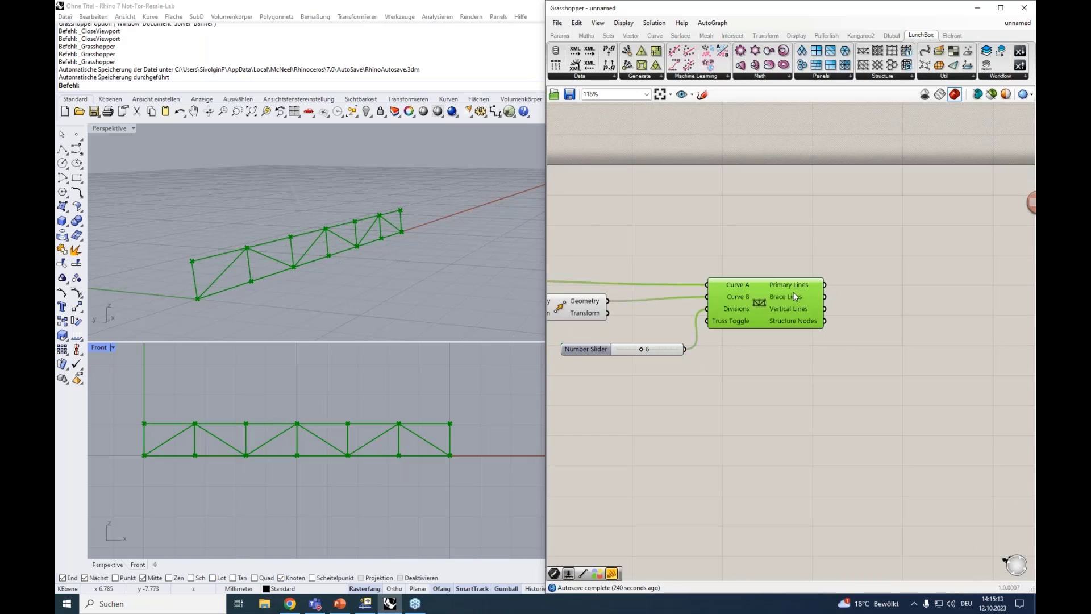
# Place three Line parameters beside the 2D Truss component, connect Primary Lines to the first, and highlight those lines
pyautogui.doubleClick(887, 289)
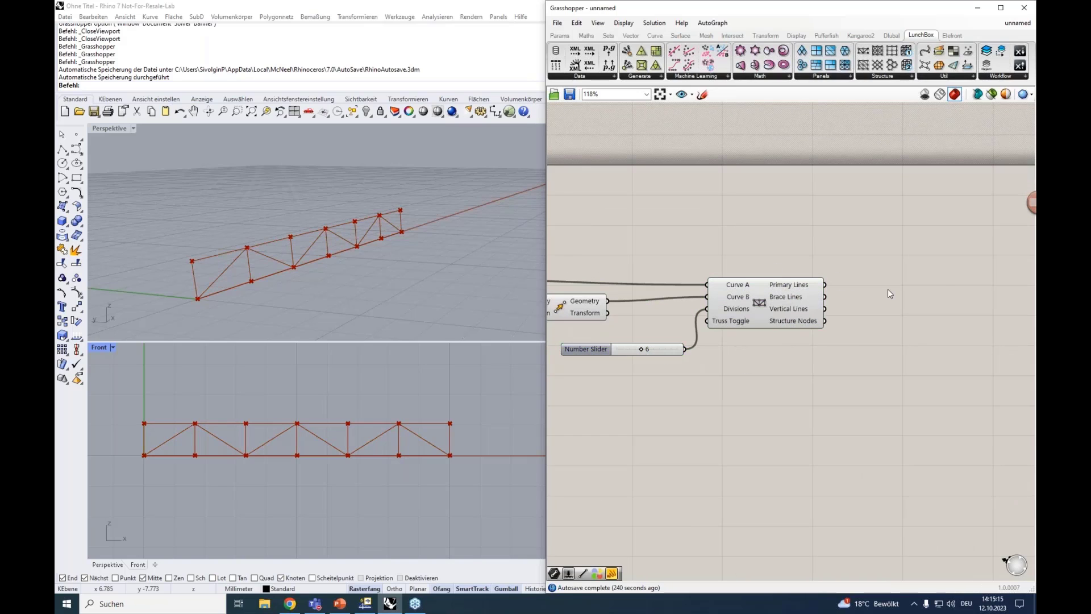
pyautogui.write('line')
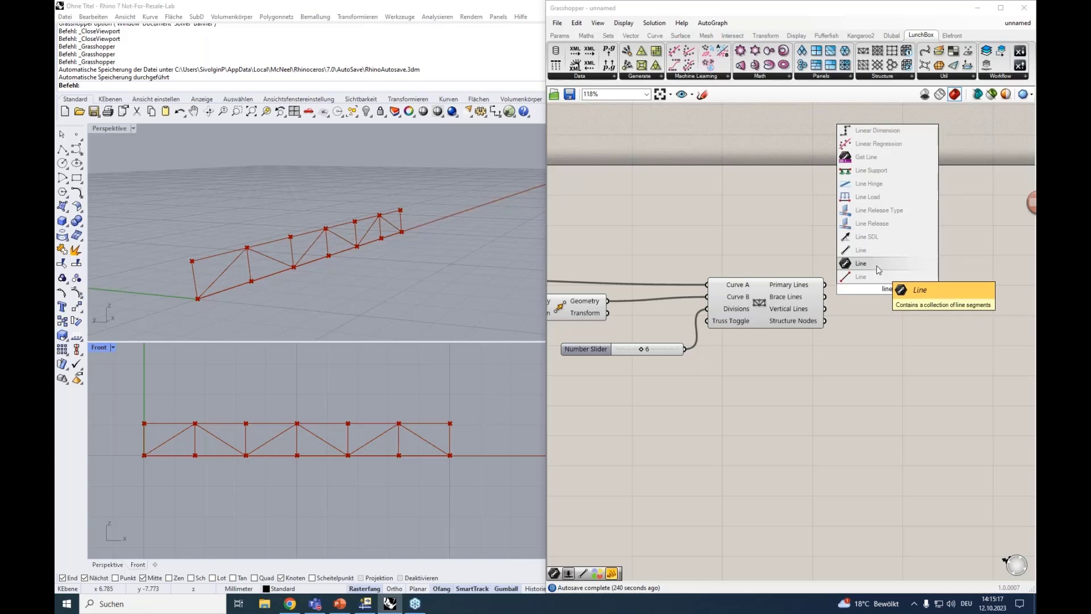
pyautogui.click(872, 264)
pyautogui.keyDown('alt'); pyautogui.moveTo(885, 287); pyautogui.dragTo(825, 285); pyautogui.keyUp('alt')
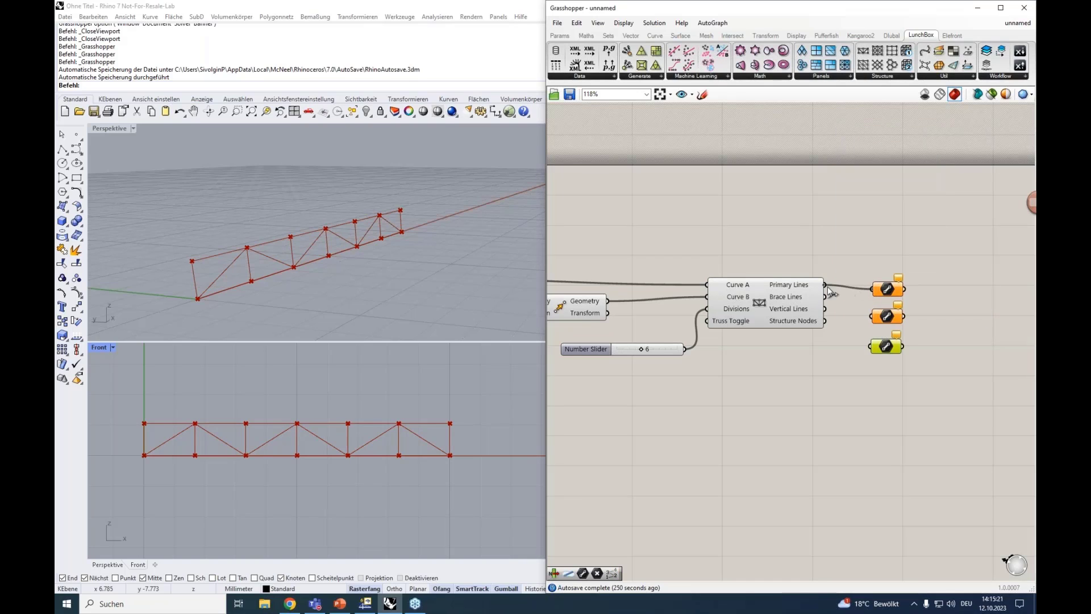
pyautogui.click(884, 290)
pyautogui.moveTo(873, 249); pyautogui.dragTo(865, 244, button='right')
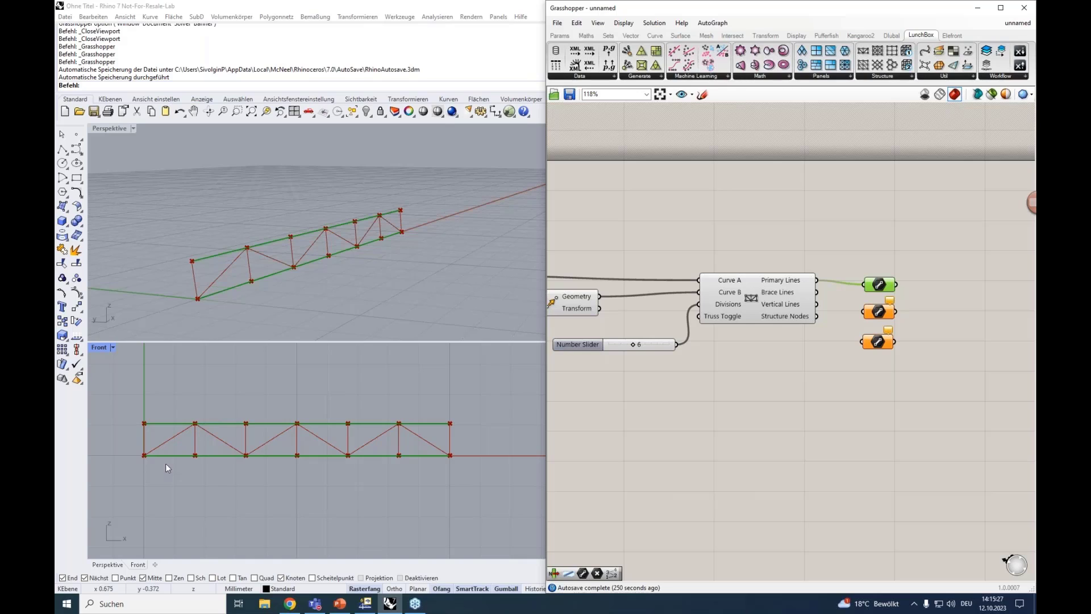
# Connect Brace Lines to the second Line parameter and Vertical Lines to the third, highlighting each set of lines
pyautogui.moveTo(816, 292); pyautogui.dragTo(862, 313)
pyautogui.click(878, 312)
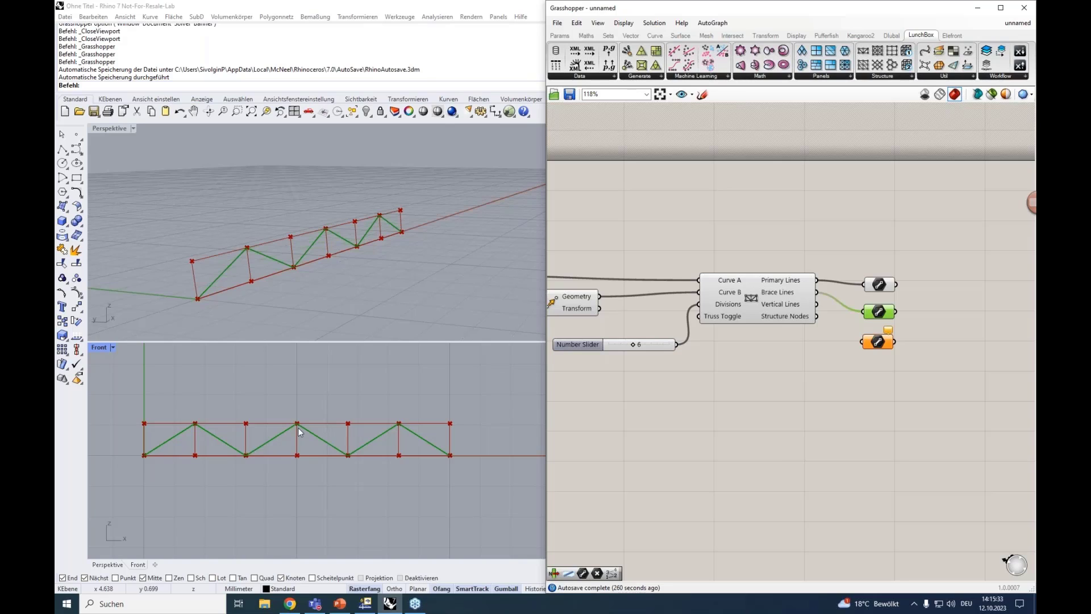
pyautogui.moveTo(816, 304); pyautogui.dragTo(867, 342)
pyautogui.click(878, 342)
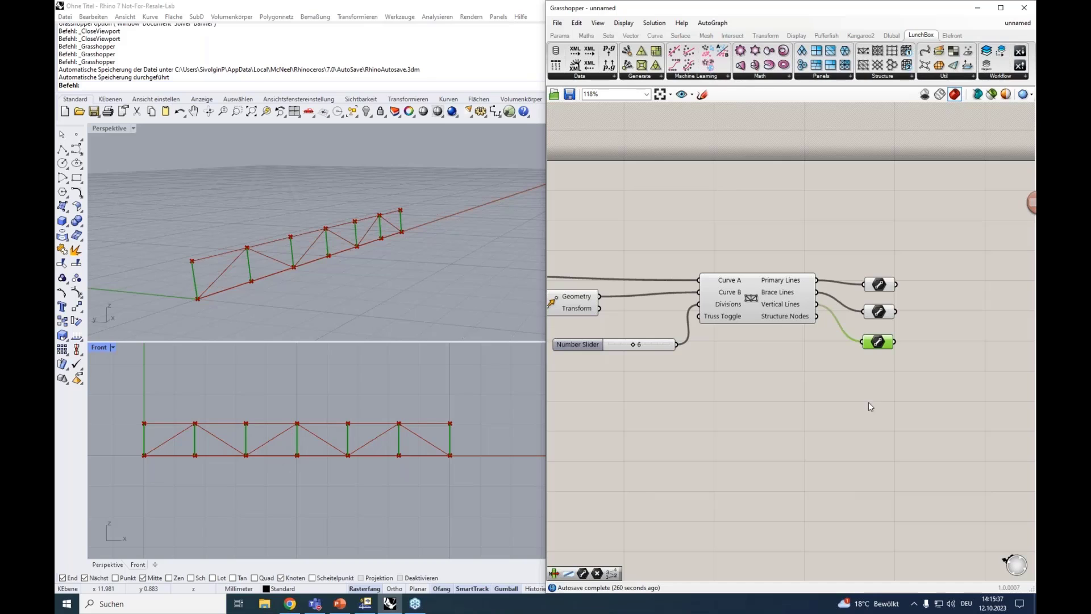
# Add a Point parameter below the Line parameters and connect the truss's Structure Nodes output to it
pyautogui.doubleClick(874, 379)
pyautogui.write('point')
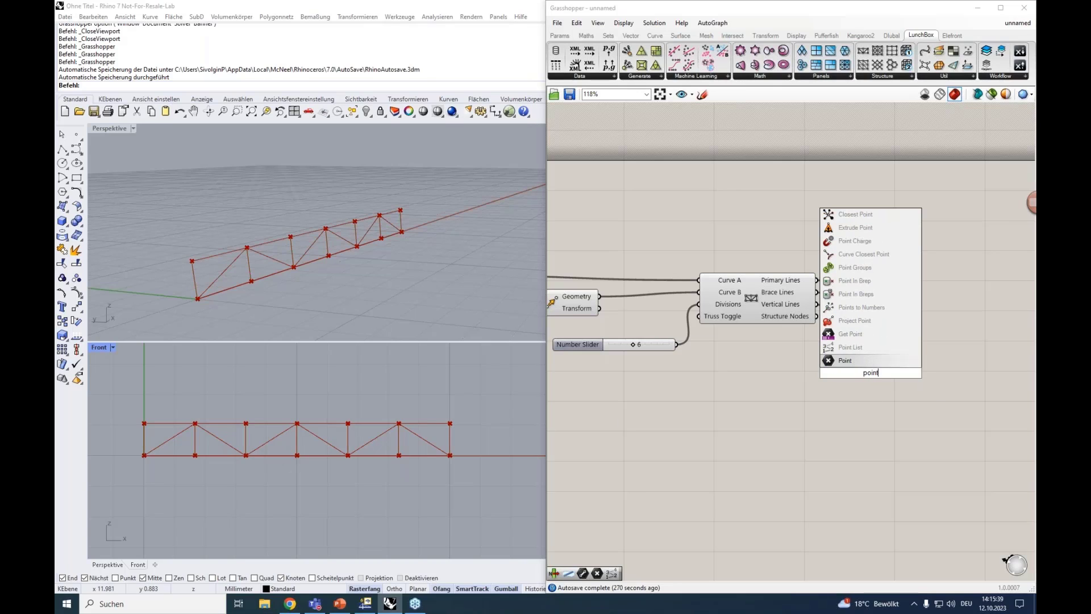
pyautogui.click(845, 360)
pyautogui.moveTo(817, 316); pyautogui.dragTo(855, 373)
pyautogui.click(871, 375)
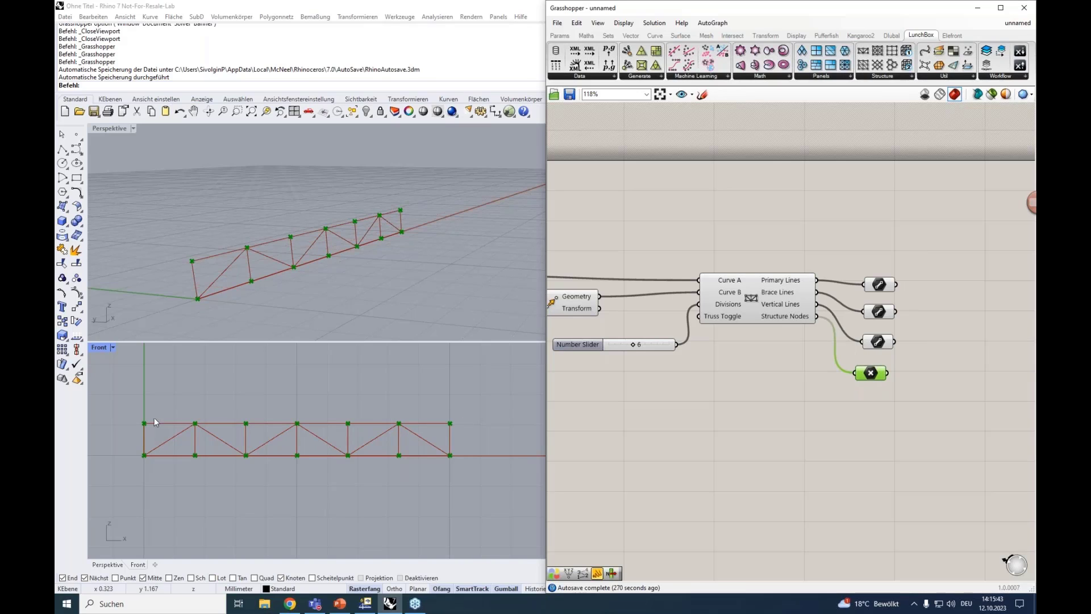
# Align the three Line parameters and the Point parameter in an evenly spaced column beside the 2D Truss component
pyautogui.moveTo(905, 421); pyautogui.dragTo(859, 263)
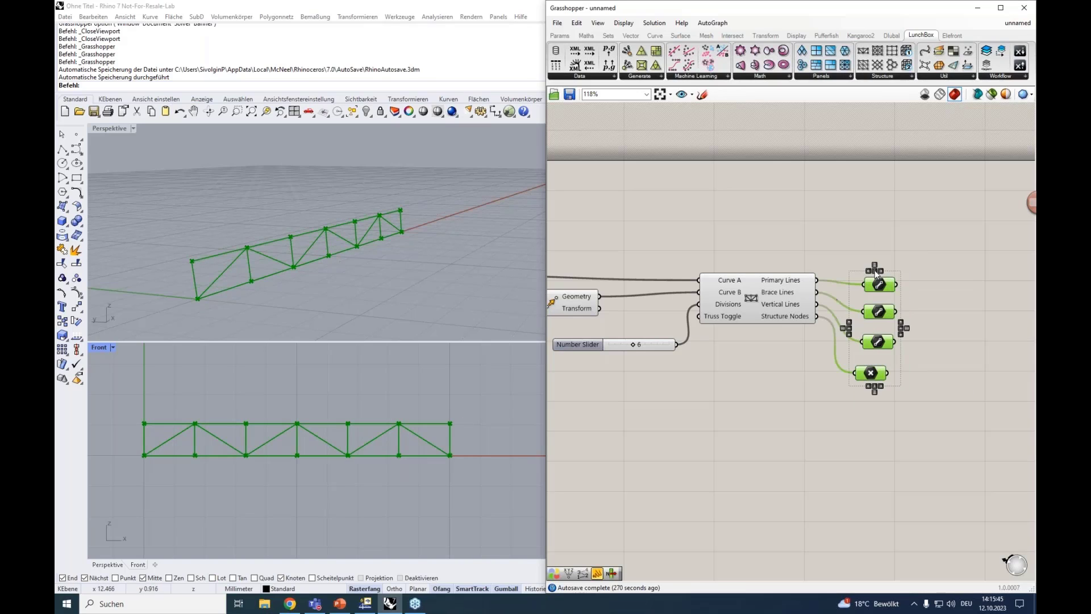
pyautogui.click(879, 267)
pyautogui.moveTo(891, 382); pyautogui.dragTo(878, 349)
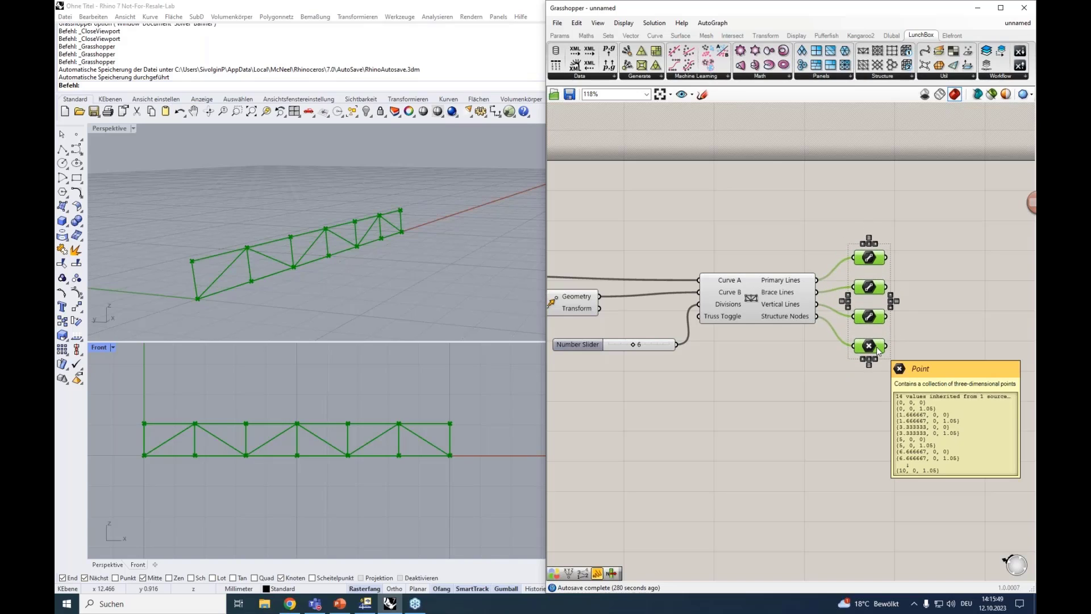
pyautogui.moveTo(864, 404); pyautogui.dragTo(813, 366, button='right')
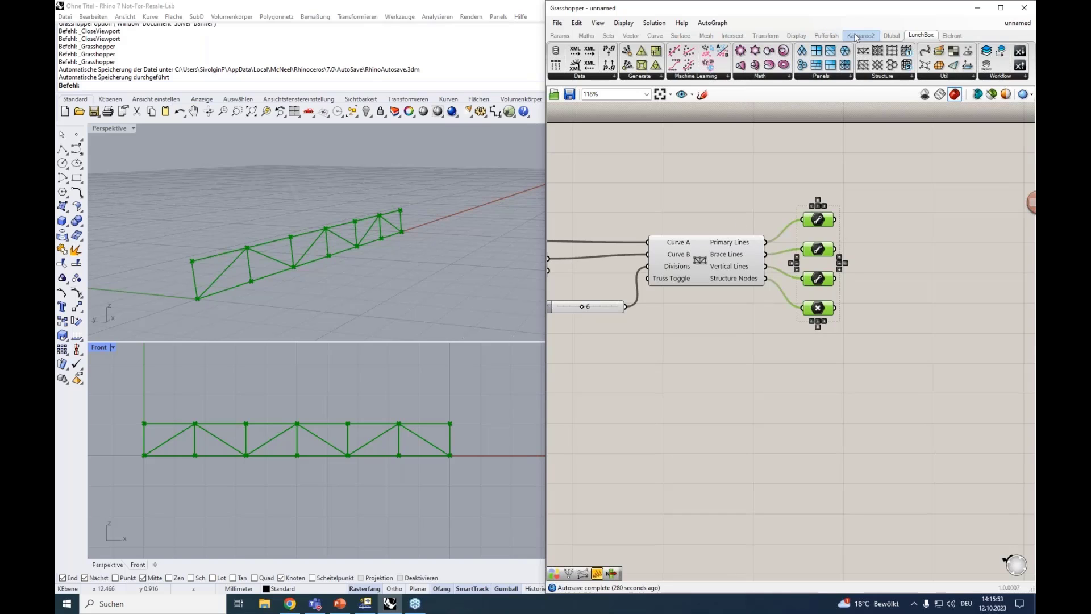
# Look through the Dlubal components available for RFEM 6 model data and loads
pyautogui.click(891, 35)
pyautogui.click(770, 76)
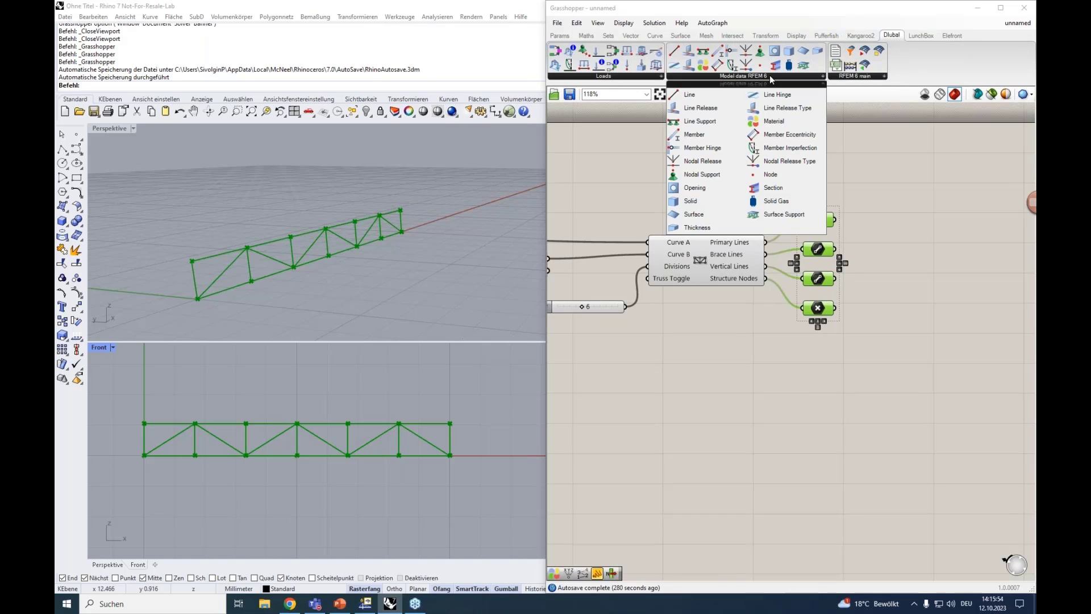
pyautogui.click(605, 76)
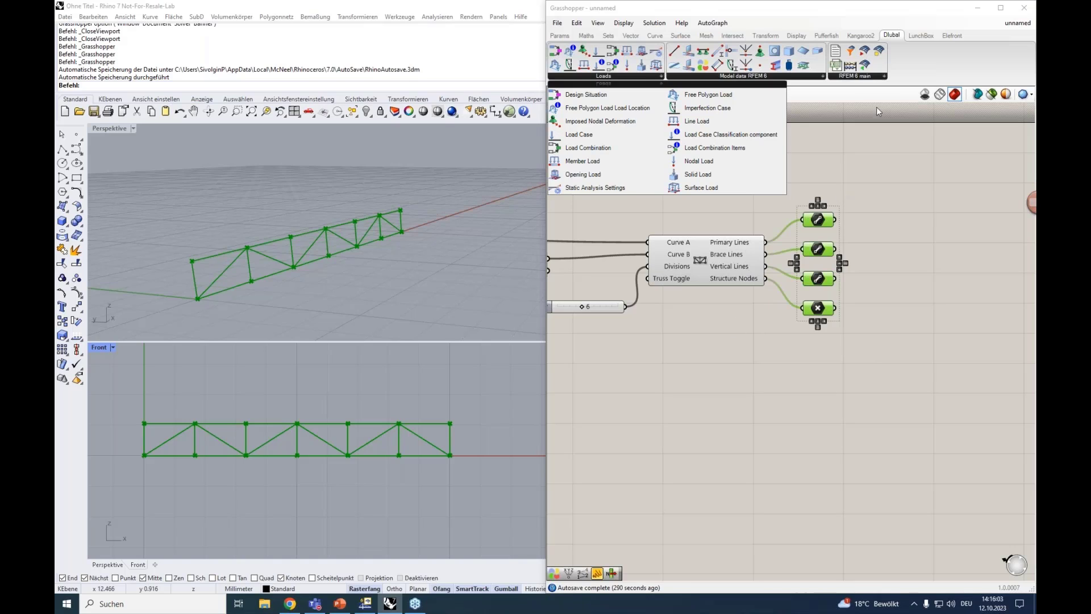
pyautogui.click(861, 156)
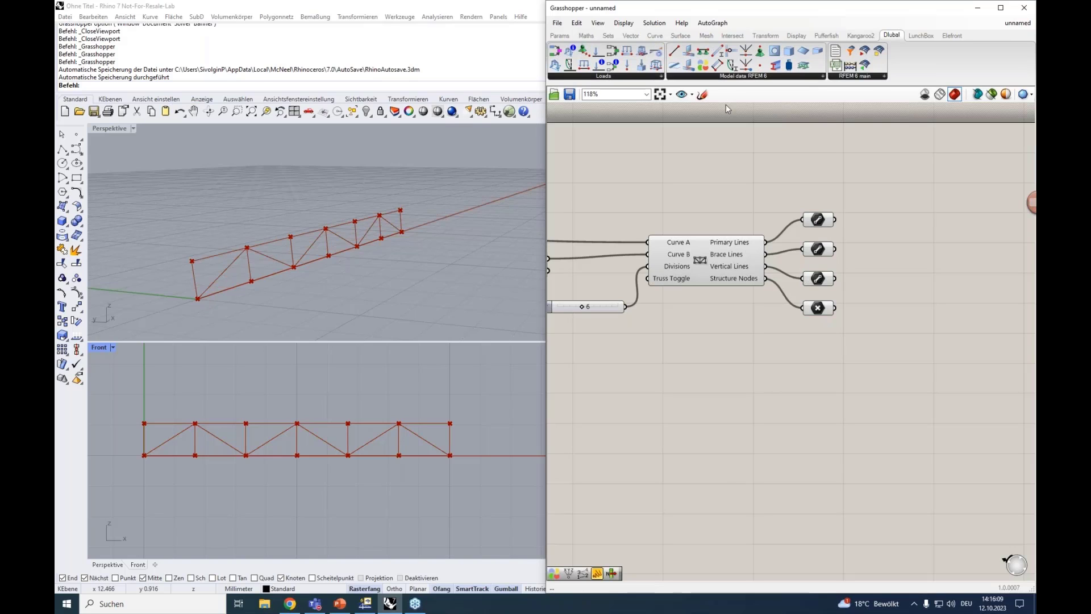
# Place the Dlubal Material component on the canvas to the upper right of the Line parameters
pyautogui.moveTo(789, 176); pyautogui.dragTo(715, 198, button='right')
pyautogui.click(774, 78)
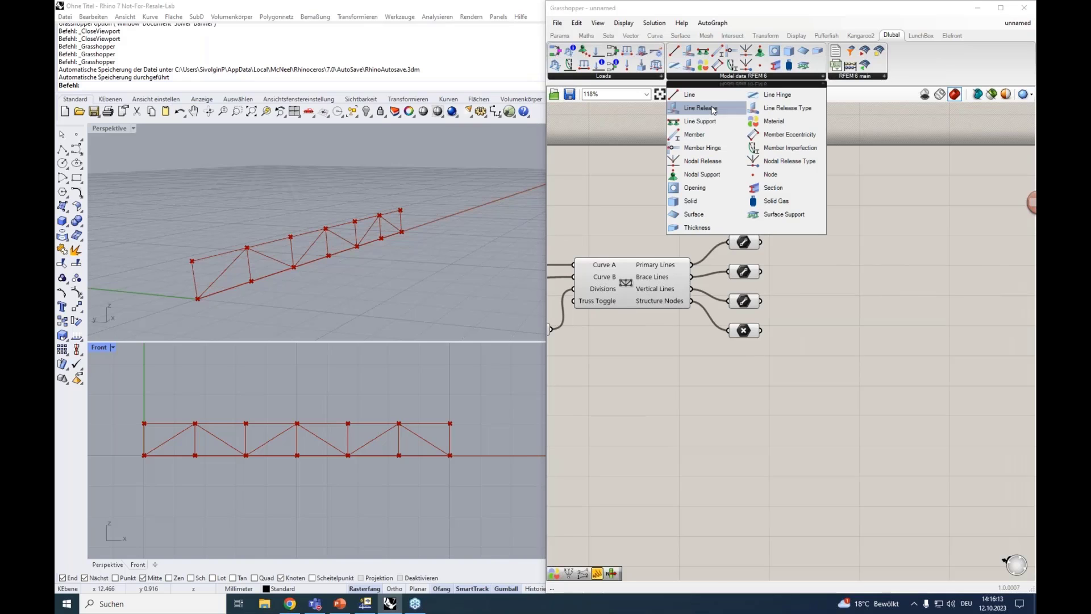
pyautogui.moveTo(764, 117); pyautogui.dragTo(888, 202)
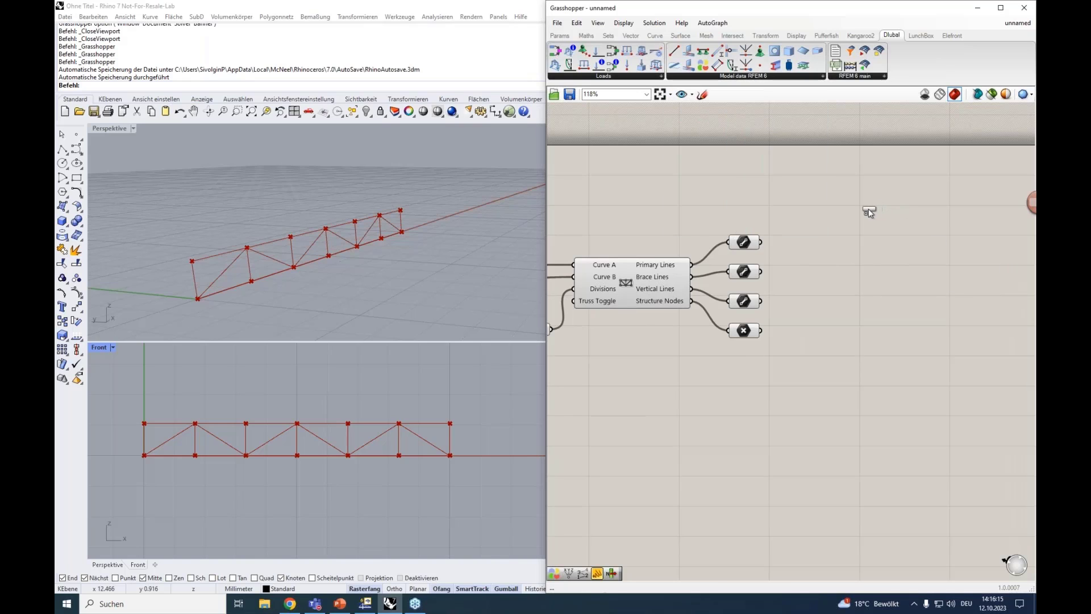
pyautogui.scroll(1, 869, 210)
pyautogui.click(870, 225)
pyautogui.moveTo(879, 301); pyautogui.dragTo(819, 253, button='right')
pyautogui.moveTo(797, 143); pyautogui.dragTo(844, 157)
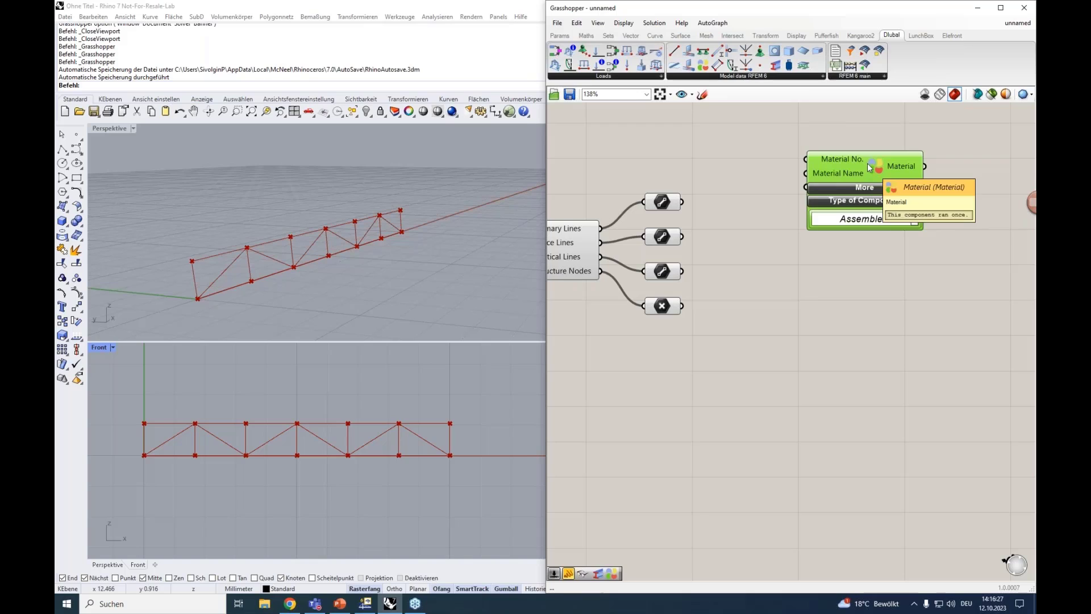
# Add a number slider with the value 1, connect it to Material No., and arrange it beside the Material component
pyautogui.doubleClick(739, 156)
pyautogui.write('1')
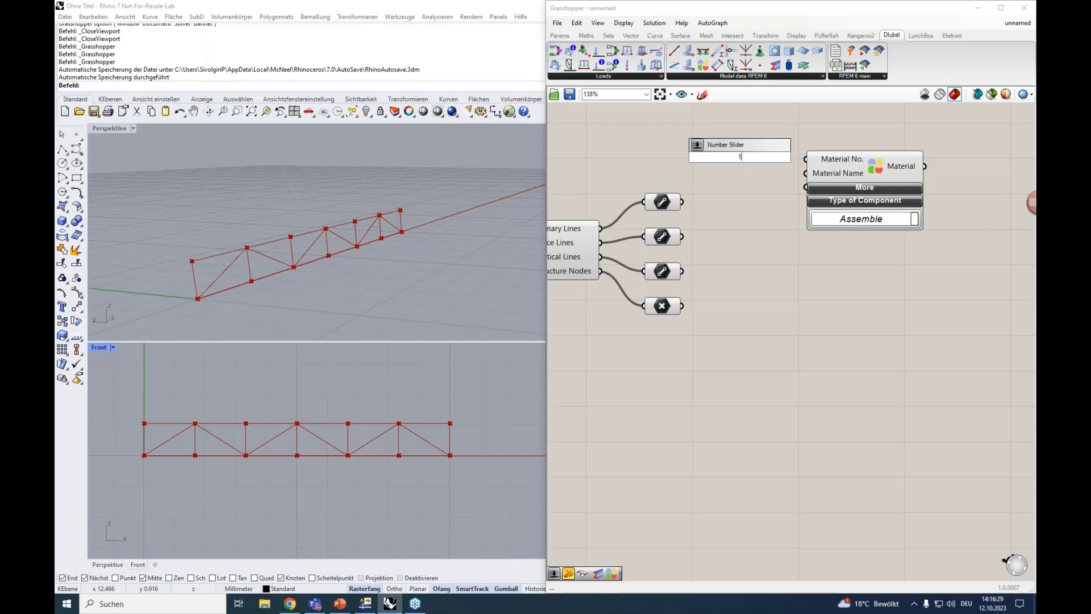
pyautogui.press('Return')
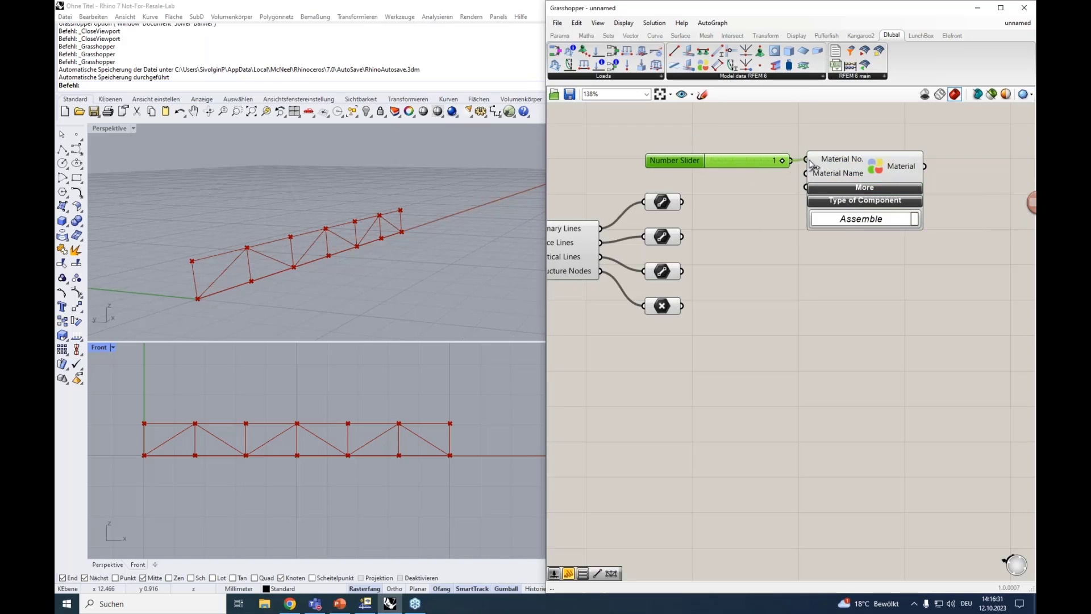
pyautogui.moveTo(860, 173); pyautogui.dragTo(893, 177)
pyautogui.moveTo(725, 158); pyautogui.dragTo(759, 158)
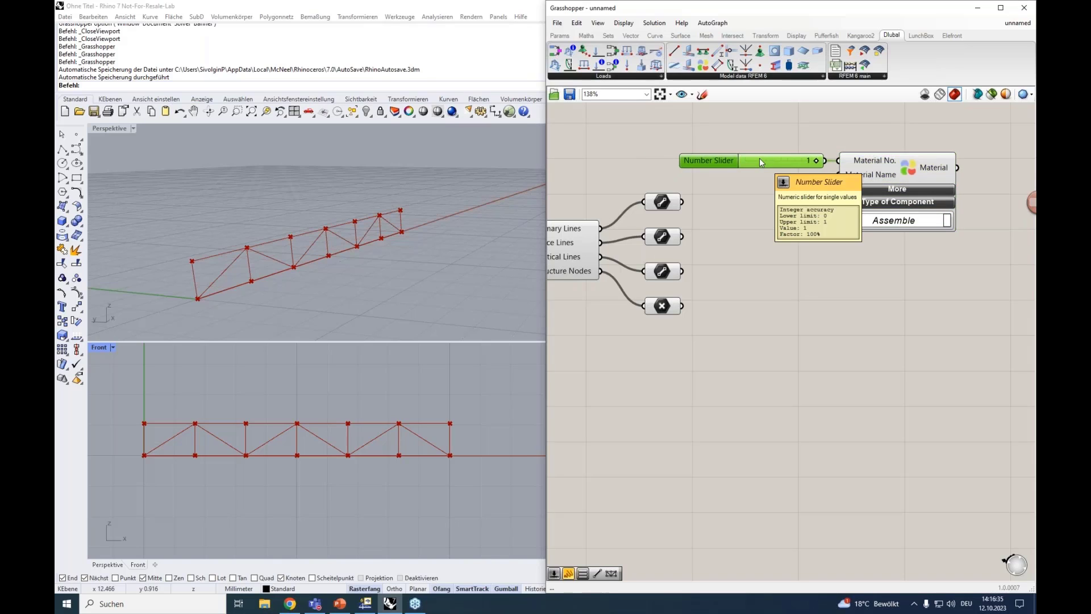
# Add a panel containing S235 and connect it to the Material component's Material Name input
pyautogui.doubleClick(782, 186)
pyautogui.write('"')
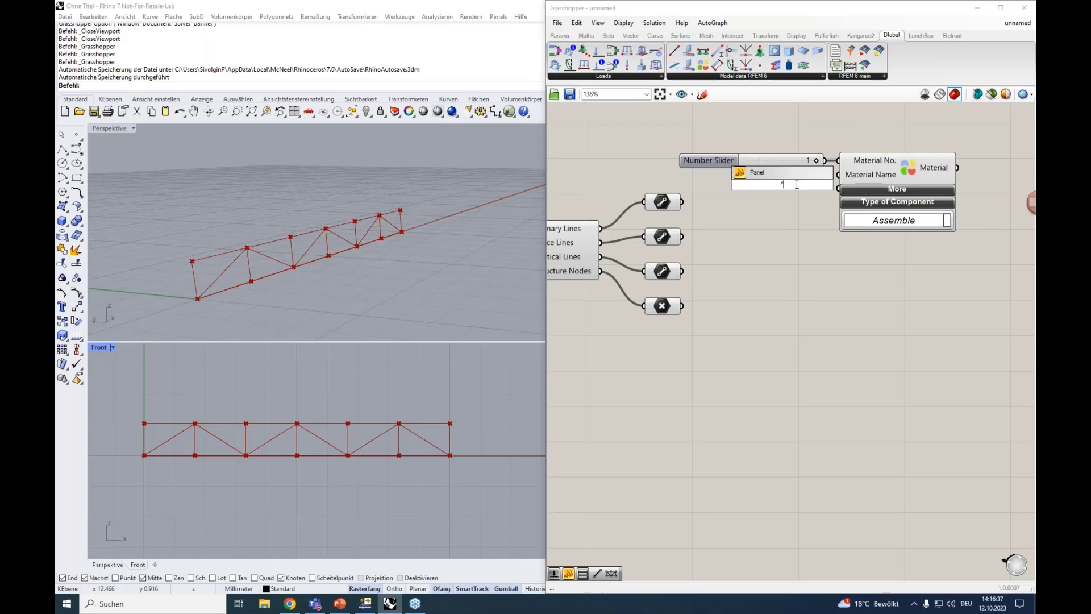
pyautogui.write('S235')
pyautogui.press('Return')
pyautogui.moveTo(791, 186); pyautogui.dragTo(837, 175)
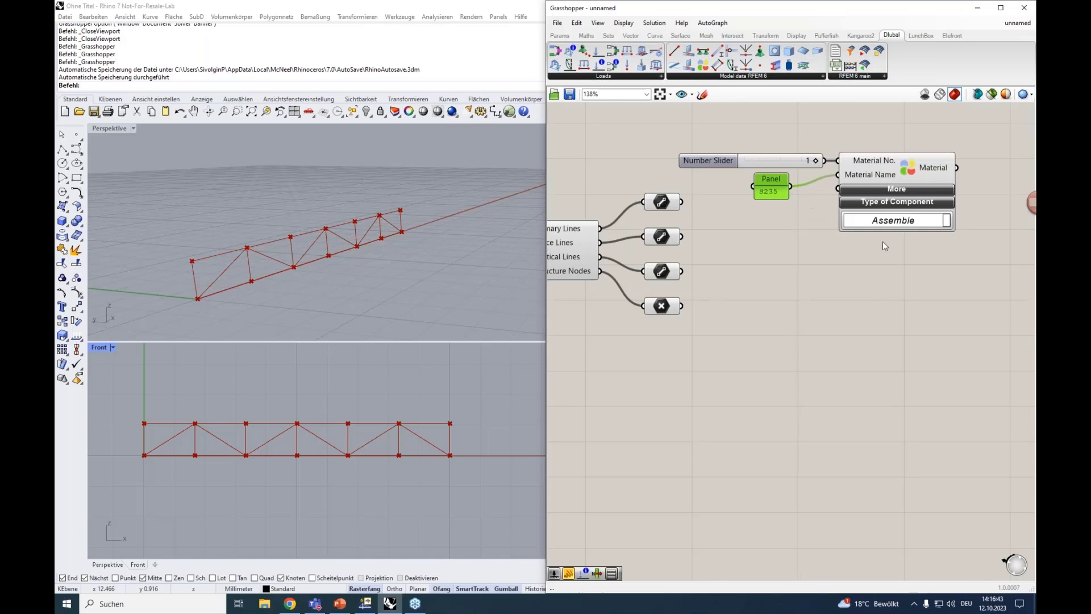
# Move the Material component together with its slider and panel further from the Line and Point parameters
pyautogui.moveTo(958, 263); pyautogui.dragTo(676, 128)
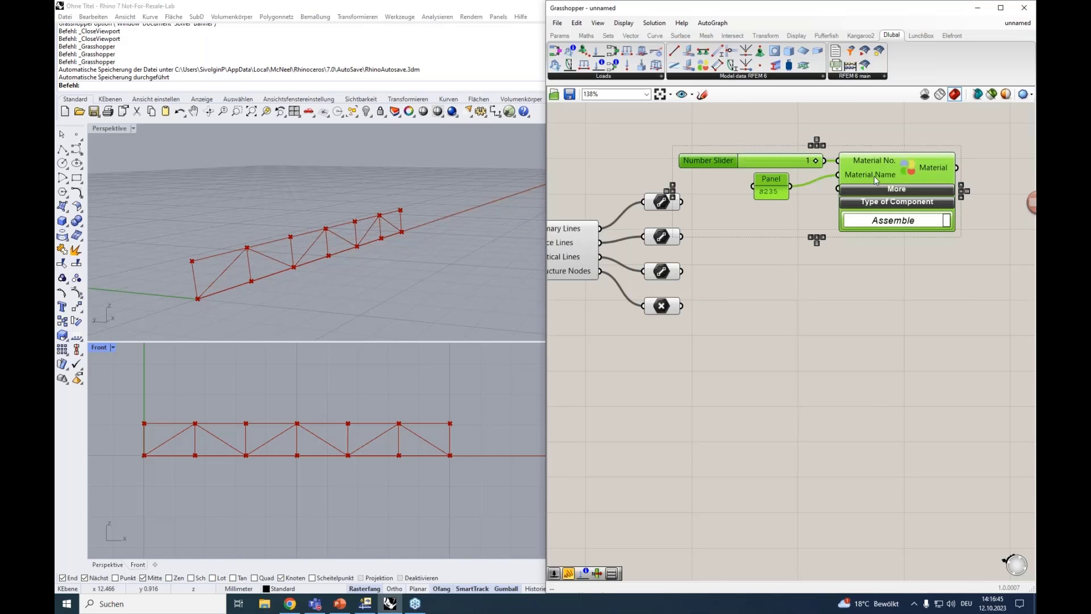
pyautogui.moveTo(874, 175); pyautogui.dragTo(923, 180)
pyautogui.click(861, 309)
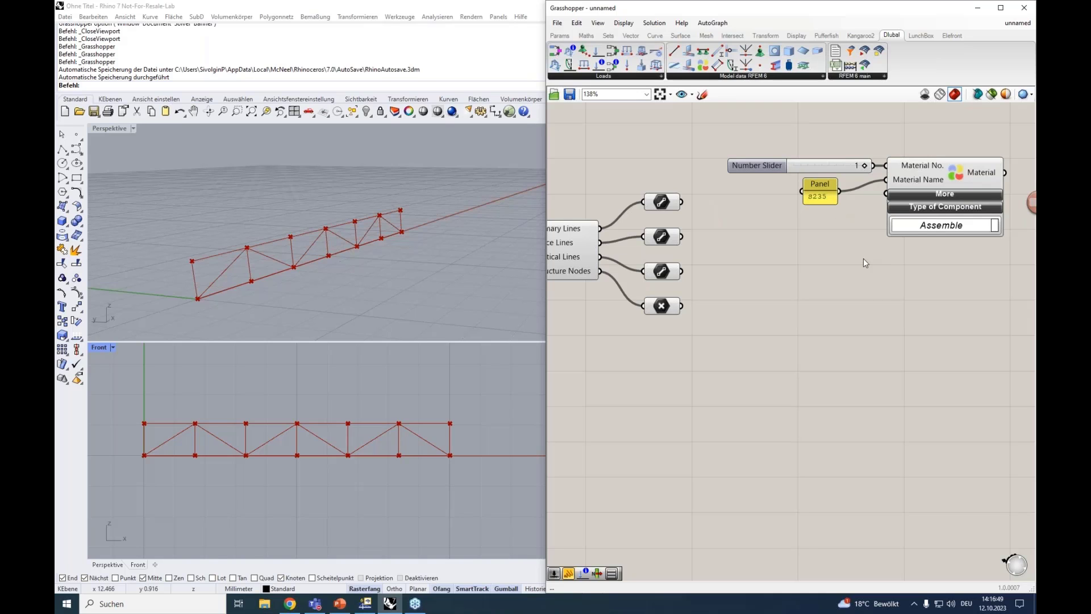
# Delete the S235 panel from the Material Name input
pyautogui.moveTo(869, 263); pyautogui.dragTo(808, 214, button='right')
pyautogui.click(770, 170)
pyautogui.press('Delete')
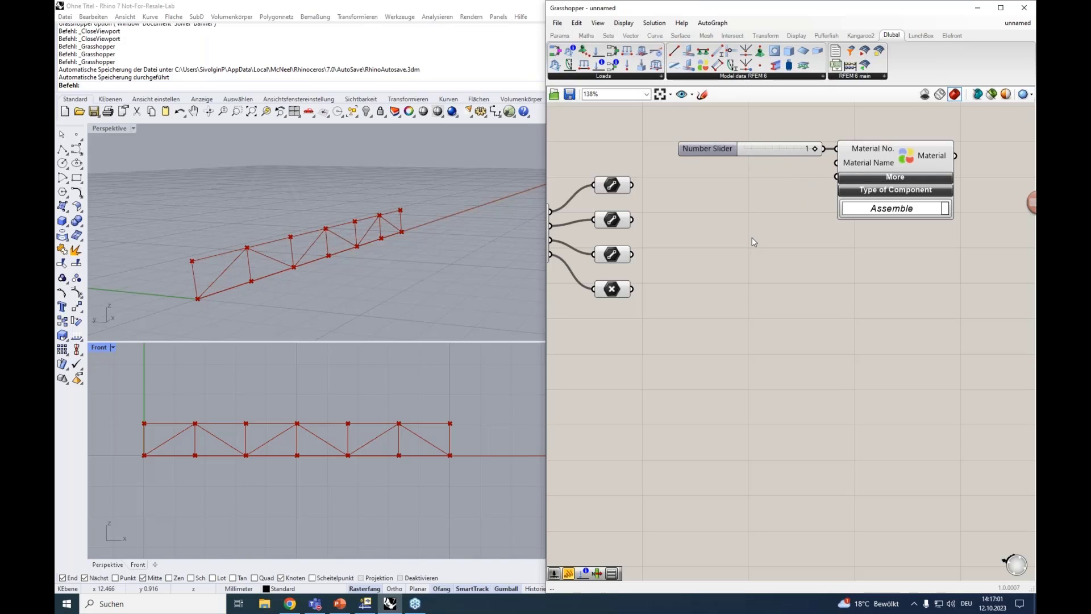
# Paste the panel listing material names with their standards from the clipboard history and place it below the number slider
pyautogui.moveTo(754, 242); pyautogui.dragTo(767, 251, button='right')
pyautogui.press('super+v')
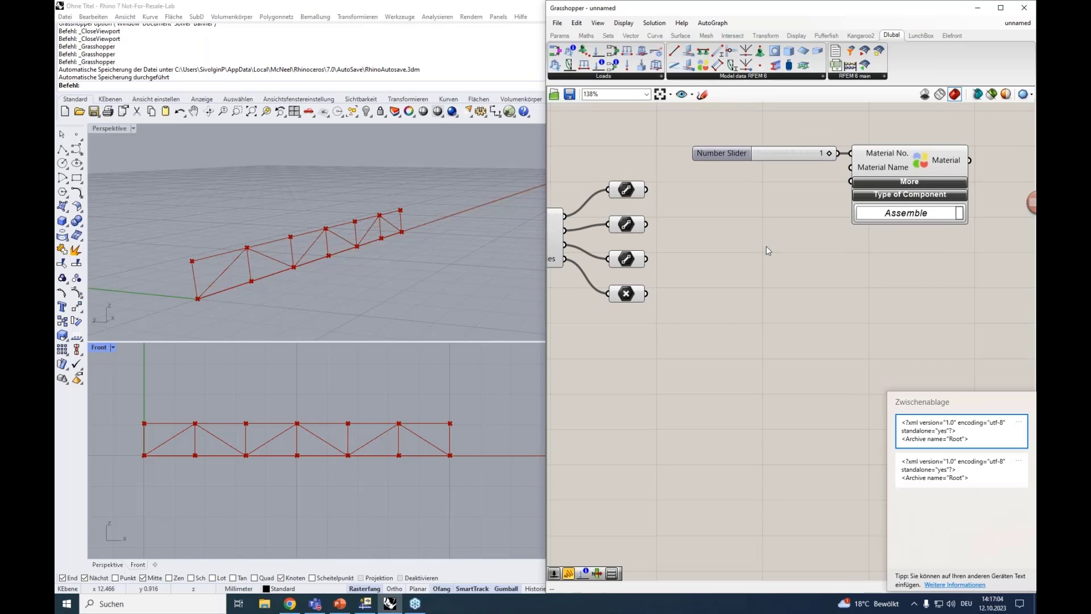
pyautogui.click(930, 430)
pyautogui.moveTo(1014, 254); pyautogui.dragTo(679, 233)
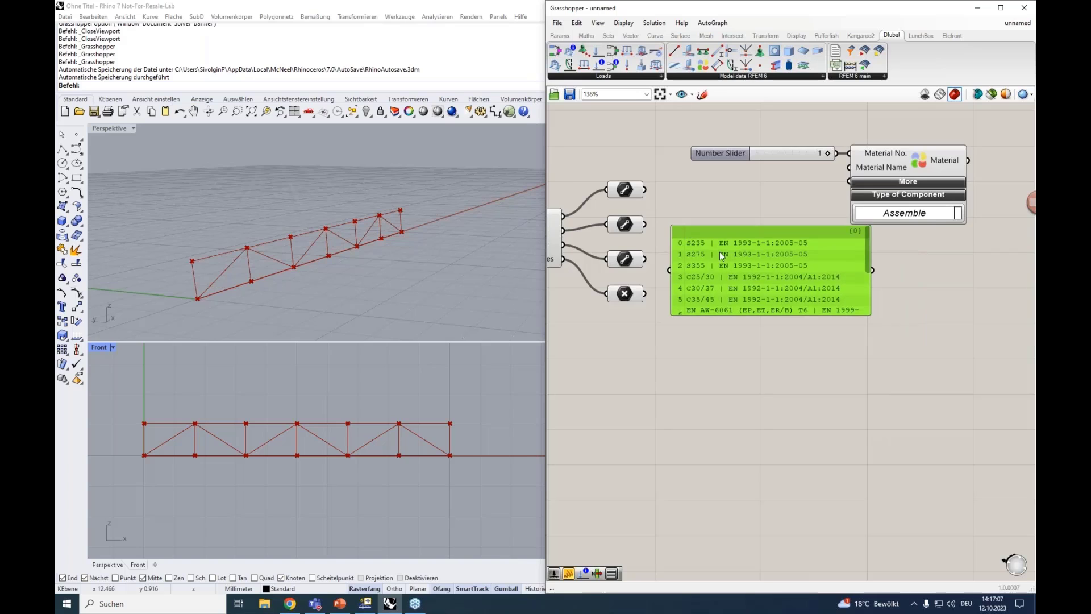
# Move the Material component and its slider further right and position the materials list panel between them and the truss parameters
pyautogui.scroll(-3, 844, 326)
pyautogui.moveTo(890, 260); pyautogui.dragTo(659, 217)
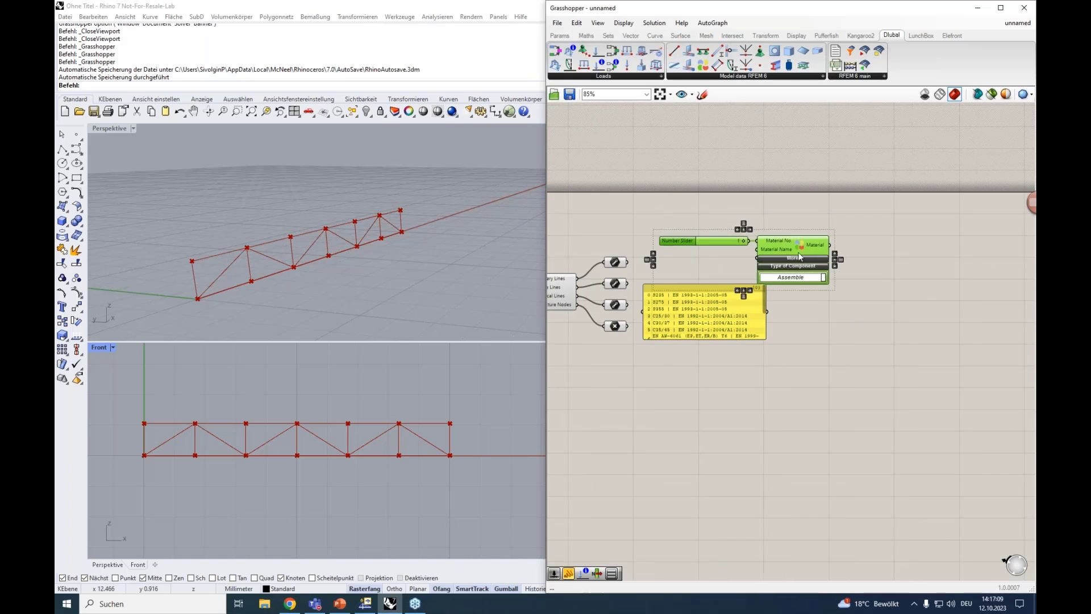
pyautogui.moveTo(776, 249); pyautogui.dragTo(890, 254)
pyautogui.moveTo(718, 283); pyautogui.dragTo(735, 268)
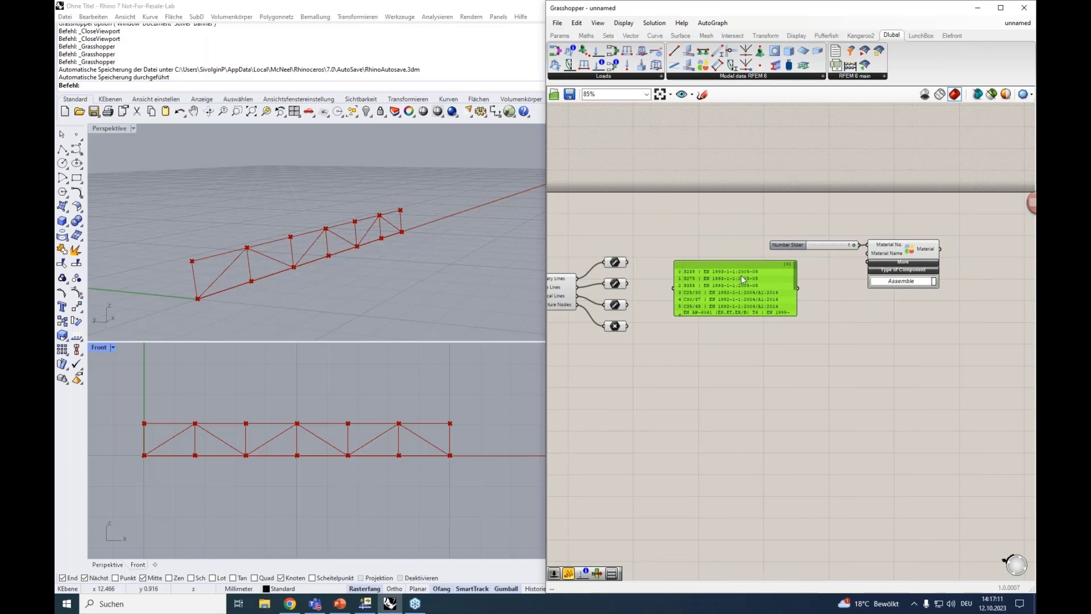
pyautogui.click(742, 332)
# Open the materials list panel's text to examine its entries, close it without changes, and select the panel
pyautogui.scroll(2, 742, 332)
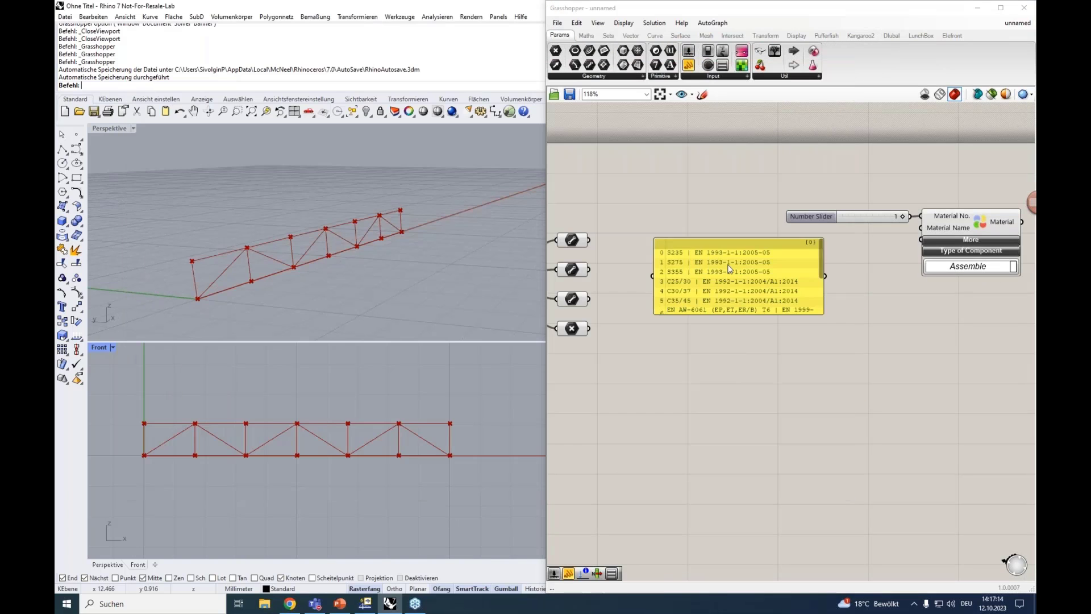
pyautogui.doubleClick(736, 269)
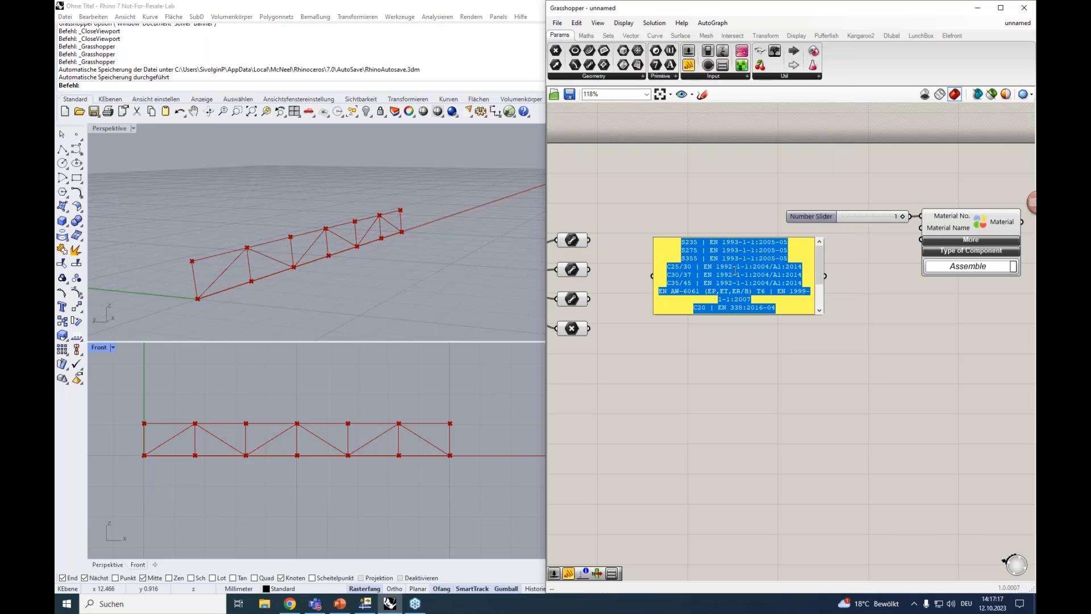
pyautogui.click(755, 357)
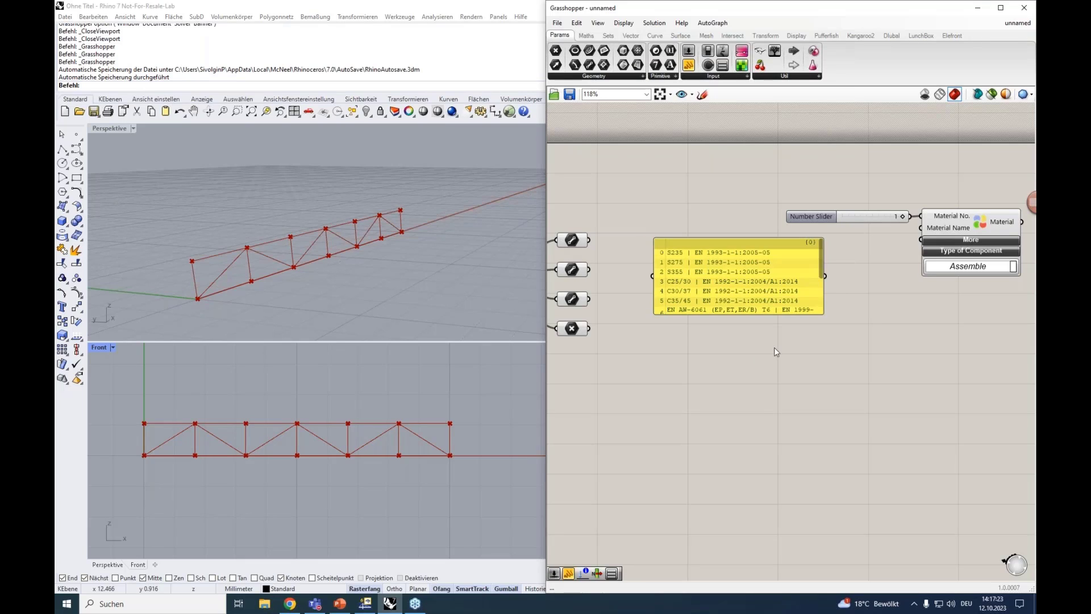
pyautogui.click(790, 280)
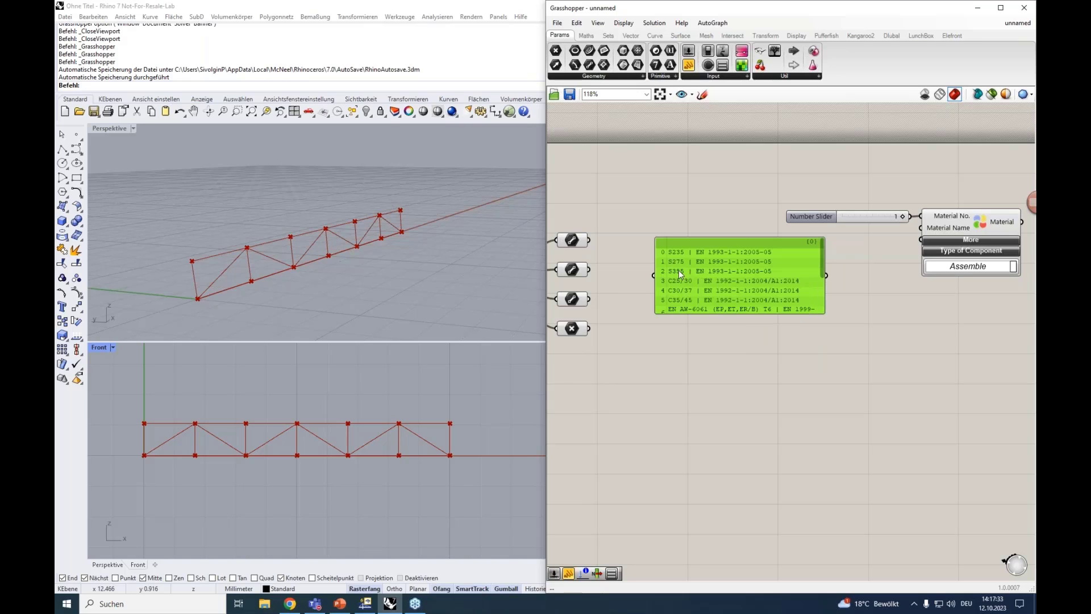
# Move the materials list panel slightly left, add a List Item component beside it, and connect the panel to its List input
pyautogui.click(854, 319)
pyautogui.moveTo(769, 244); pyautogui.dragTo(751, 242)
pyautogui.doubleClick(850, 342)
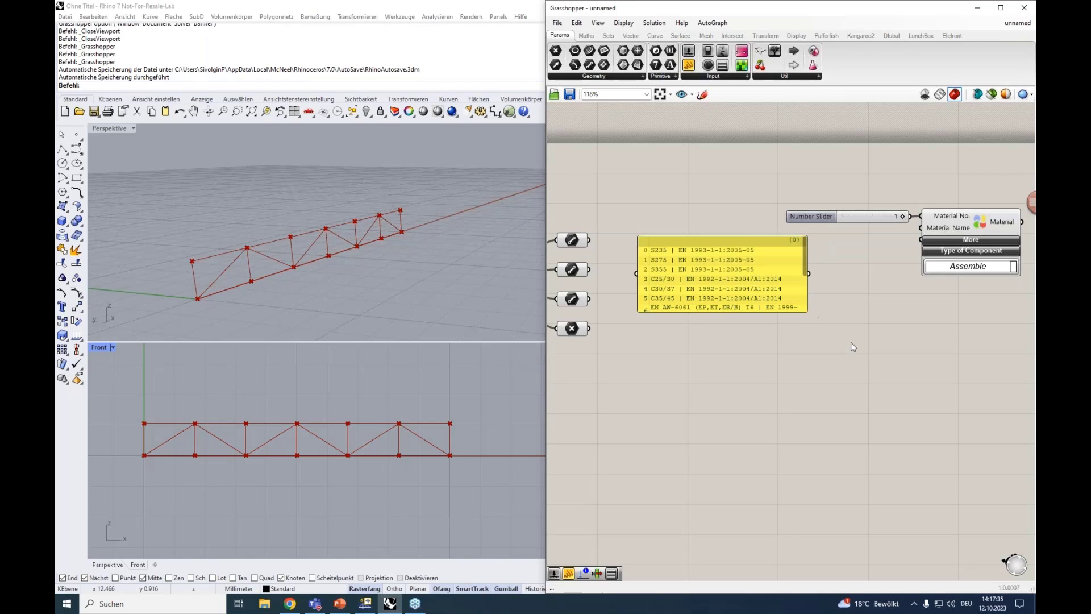
pyautogui.write('it')
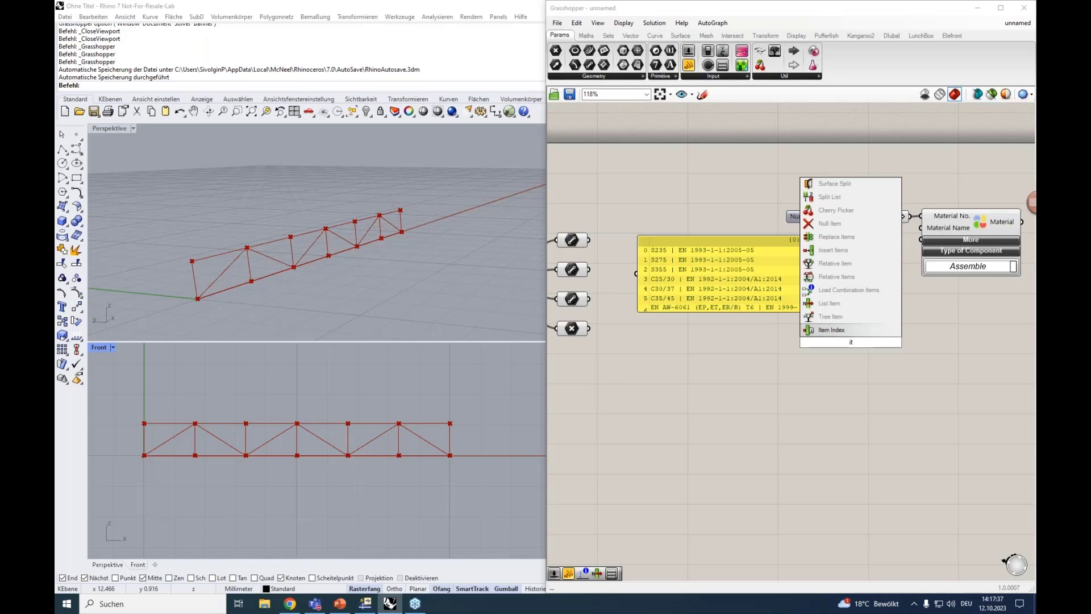
pyautogui.click(831, 329)
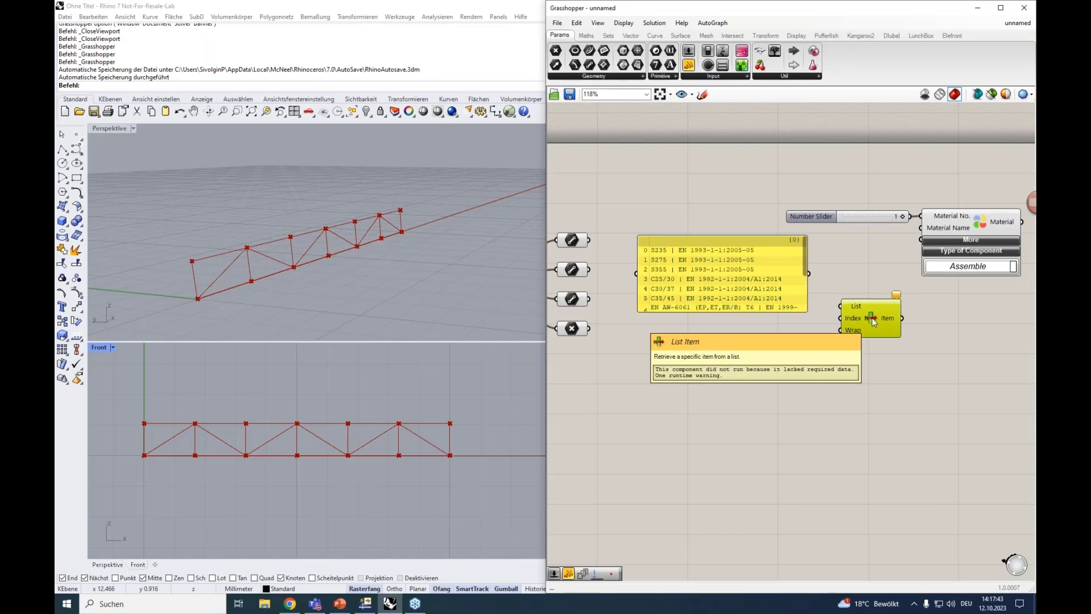
pyautogui.moveTo(810, 273); pyautogui.dragTo(837, 307)
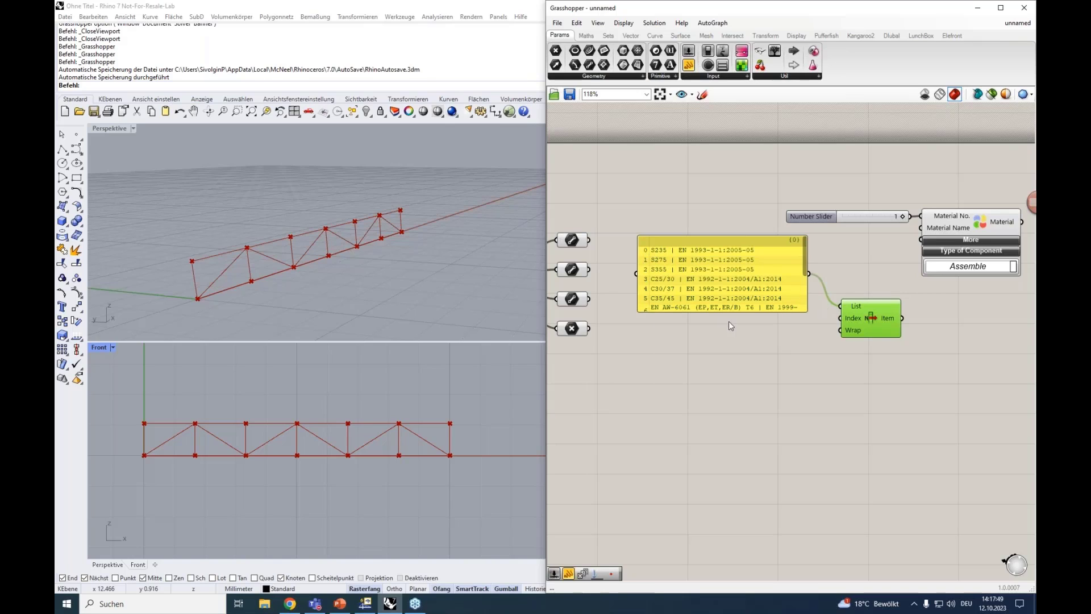
pyautogui.click(749, 327)
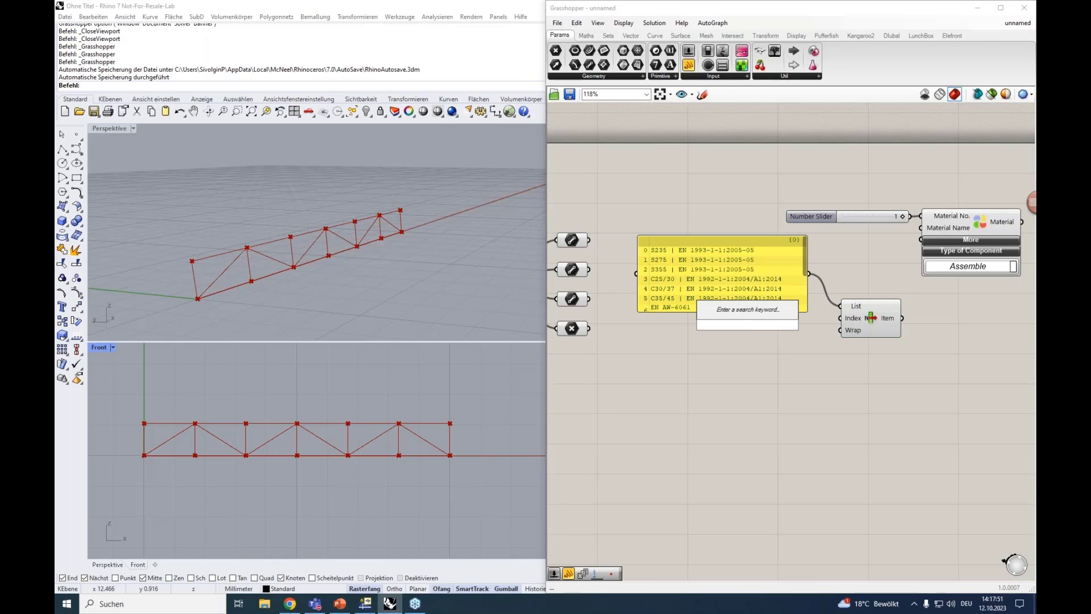
pyautogui.doubleClick(749, 325)
pyautogui.write('0')
pyautogui.click(671, 328)
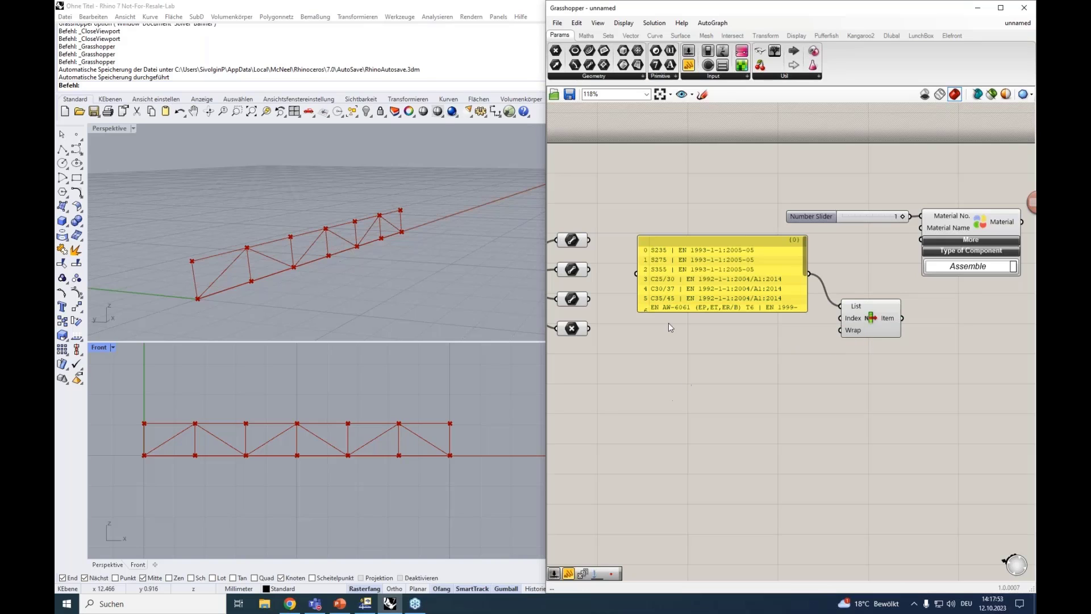
# Enlarge the materials list panel to show all entries and connect a new 0 to 12 number slider to List Item's Index
pyautogui.moveTo(674, 312); pyautogui.dragTo(682, 379)
pyautogui.moveTo(694, 241); pyautogui.dragTo(680, 213)
pyautogui.doubleClick(797, 377)
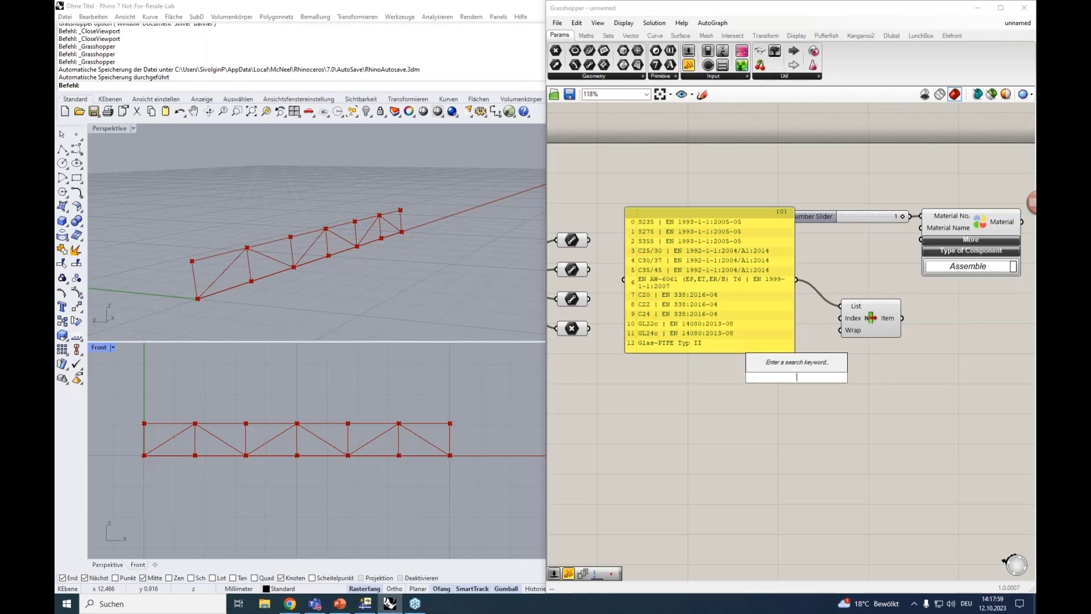
pyautogui.write('0<')
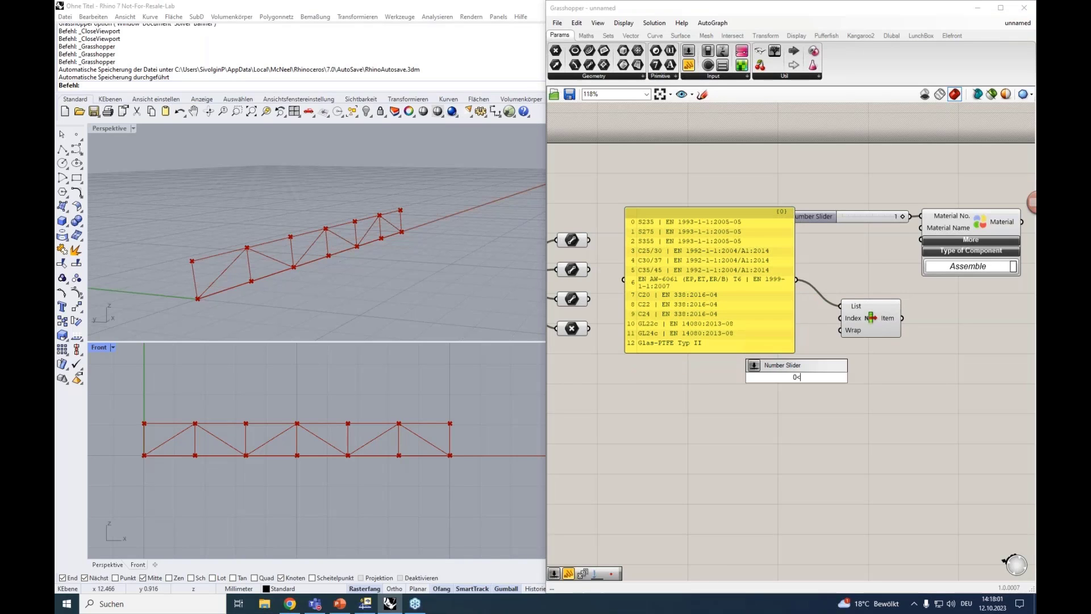
pyautogui.write('12')
pyautogui.press('Return')
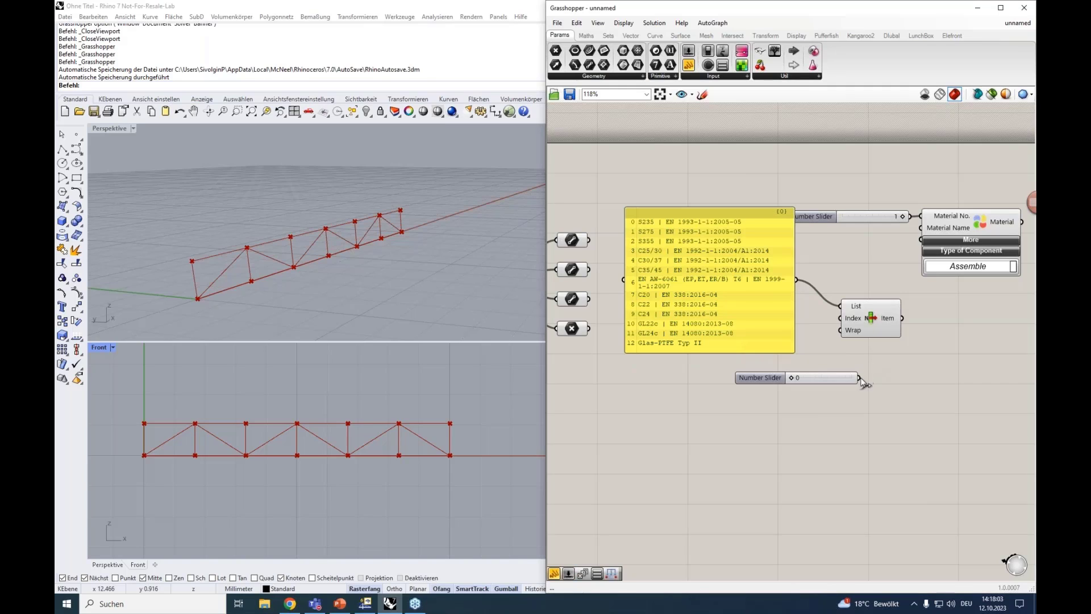
pyautogui.moveTo(859, 378); pyautogui.dragTo(842, 318)
# Connect a new panel to List Item's output and set the index slider to 7
pyautogui.doubleClick(949, 340)
pyautogui.write('"')
pyautogui.click(944, 330)
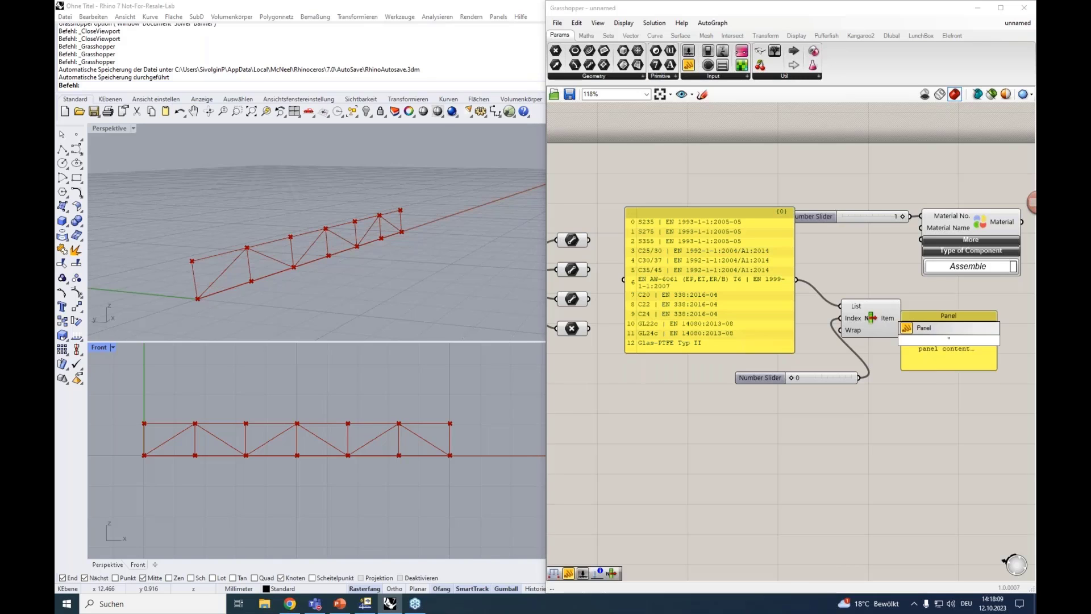
pyautogui.moveTo(943, 317); pyautogui.dragTo(916, 338)
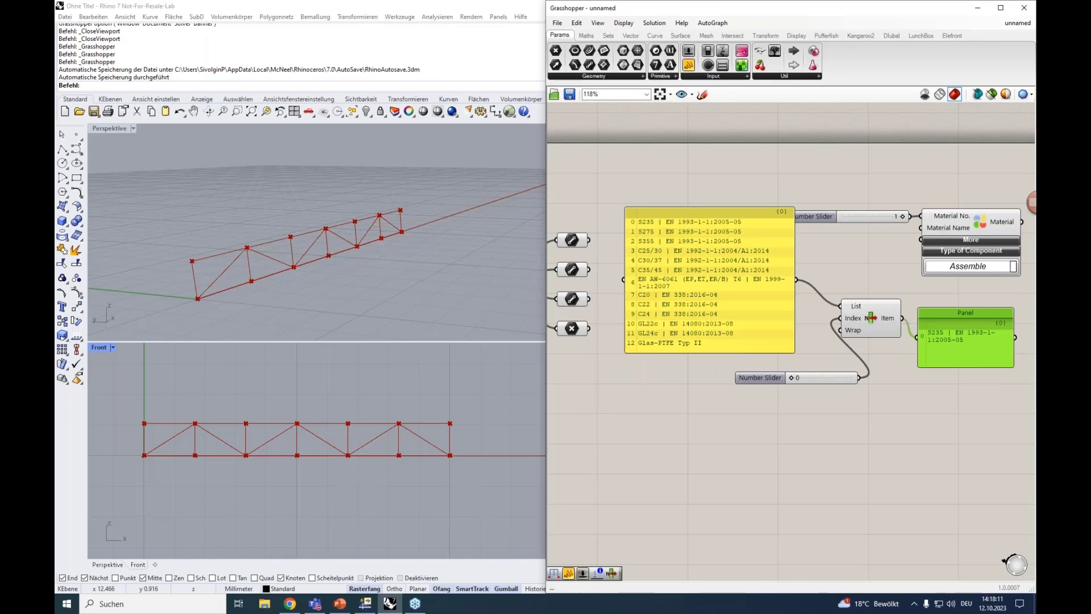
pyautogui.moveTo(783, 379); pyautogui.dragTo(733, 372, button='right')
pyautogui.moveTo(748, 370); pyautogui.dragTo(776, 373)
pyautogui.click(803, 372)
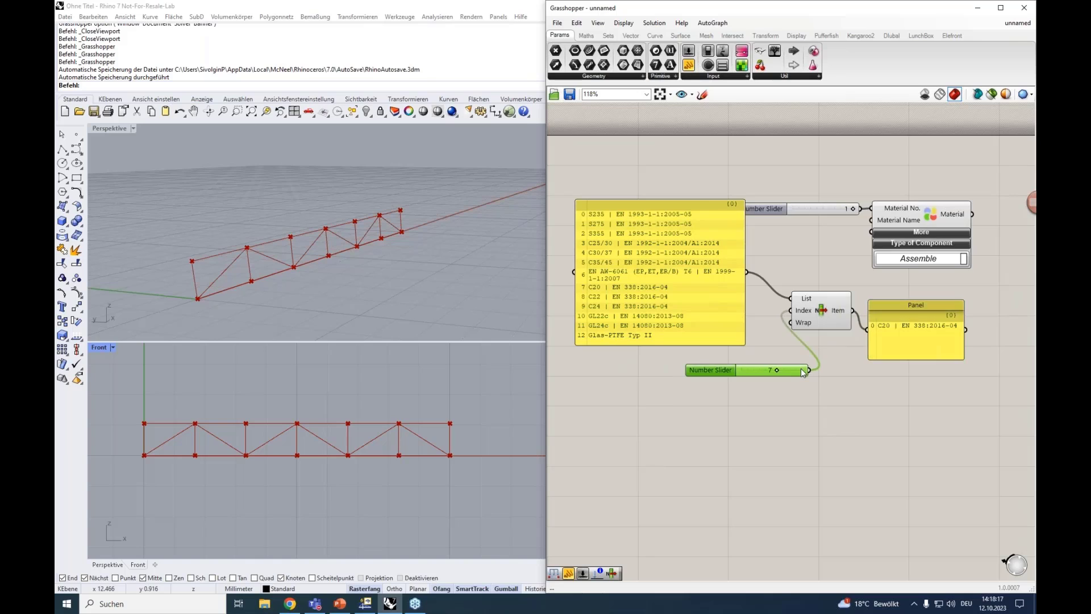
pyautogui.press('Delete')
pyautogui.click(912, 305)
pyautogui.press('Delete')
pyautogui.moveTo(833, 326); pyautogui.dragTo(826, 282)
pyautogui.hotkey('ctrl', 'z')
pyautogui.hotkey('ctrl', 'z')
pyautogui.hotkey('ctrl', 'z')
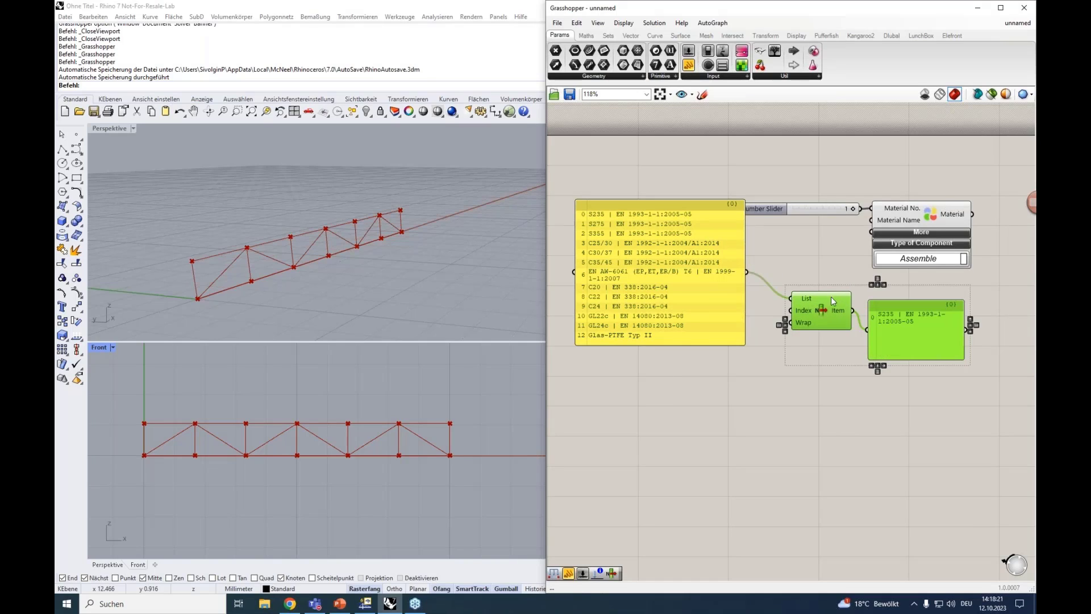
pyautogui.click(909, 411)
# Delete the panel on List Item's output and connect that output to the Material component's Material Name input
pyautogui.click(901, 331)
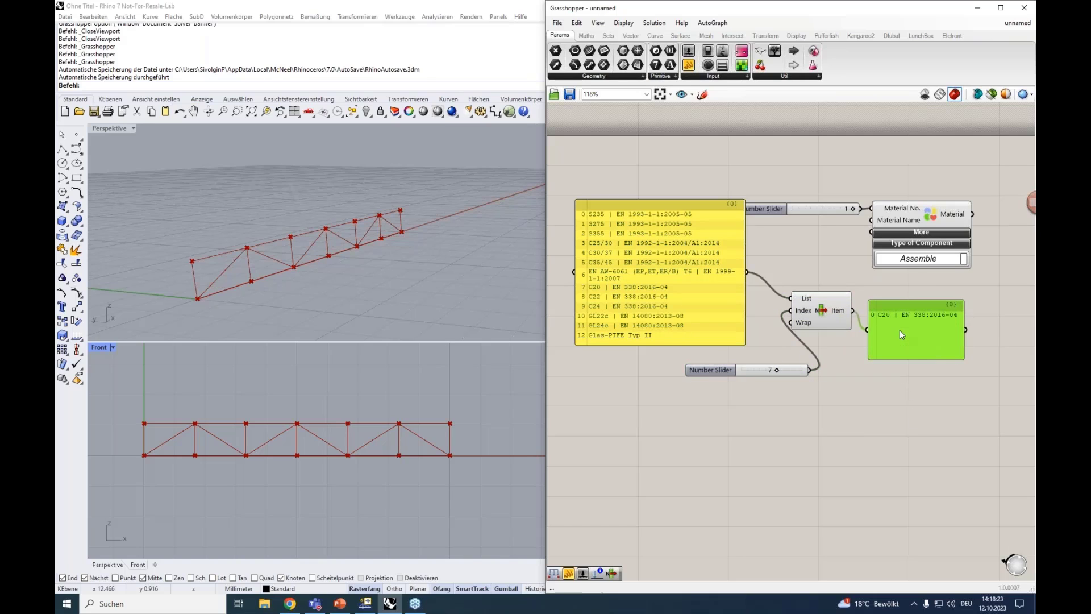
pyautogui.press('Delete')
pyautogui.moveTo(851, 392); pyautogui.dragTo(772, 327)
pyautogui.moveTo(835, 315); pyautogui.dragTo(871, 220)
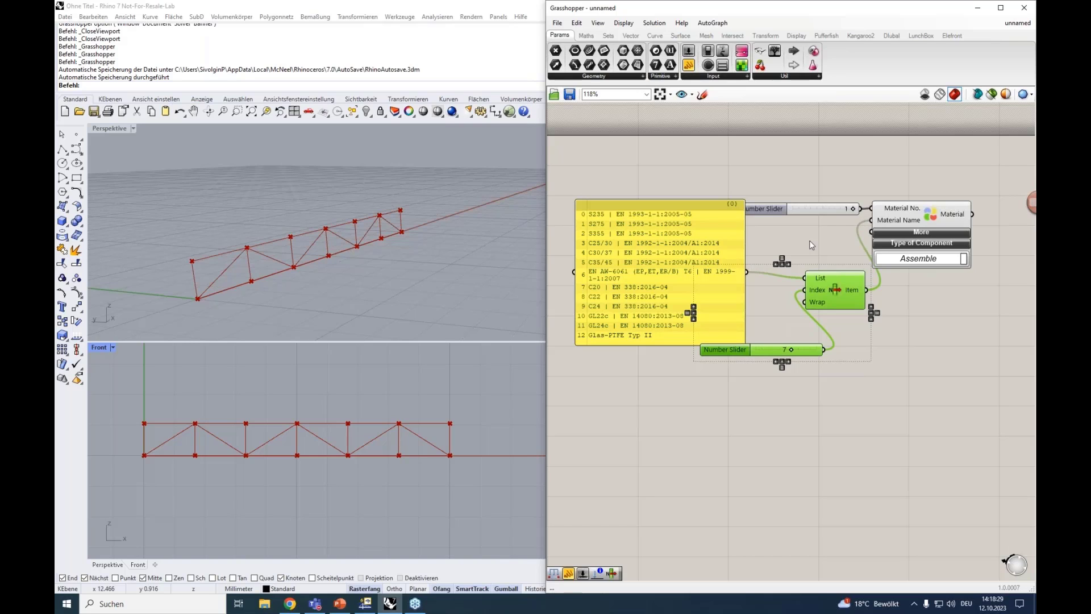
# Arrange List Item and its index slider compactly beneath the Material component
pyautogui.scroll(-3, 809, 243)
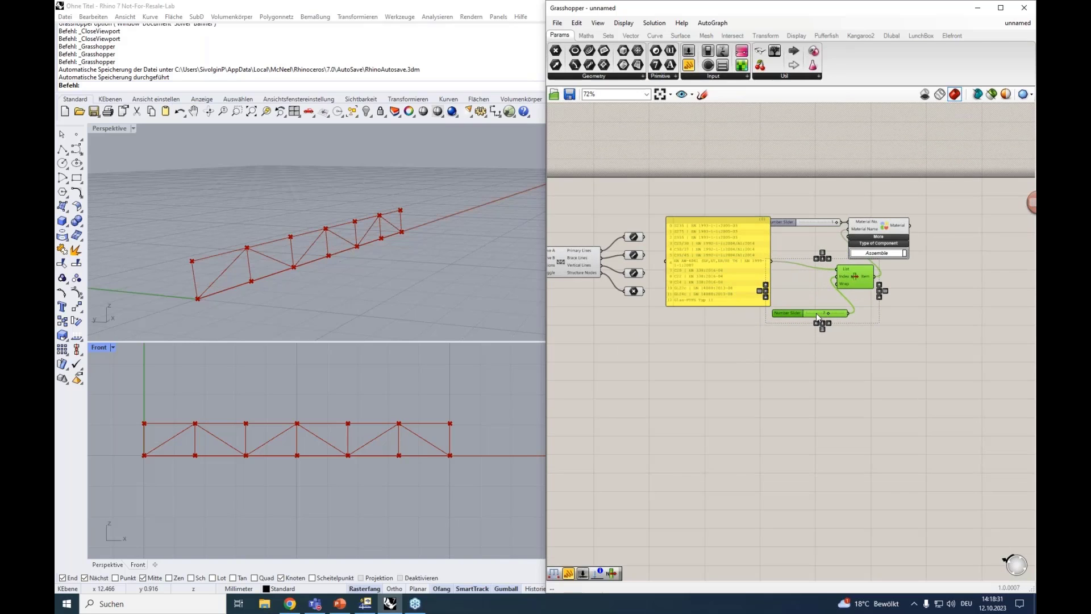
pyautogui.moveTo(816, 313); pyautogui.dragTo(806, 300)
pyautogui.click(820, 322)
pyautogui.moveTo(825, 339); pyautogui.dragTo(817, 287, button='right')
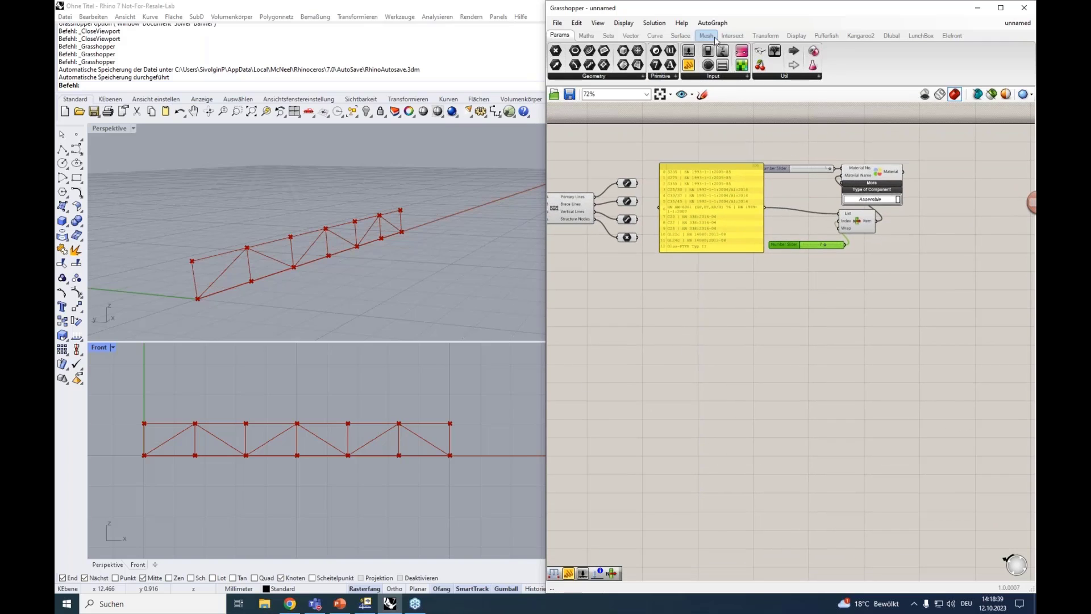
# Add a Dlubal RFEM 6 Section component and position it below the material group
pyautogui.click(888, 36)
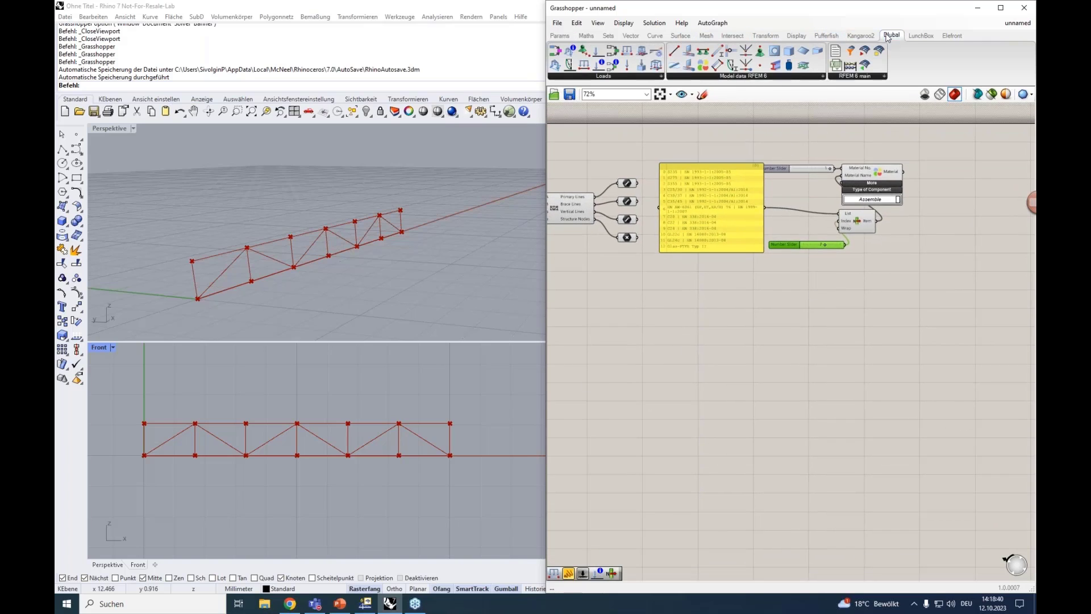
pyautogui.click(722, 76)
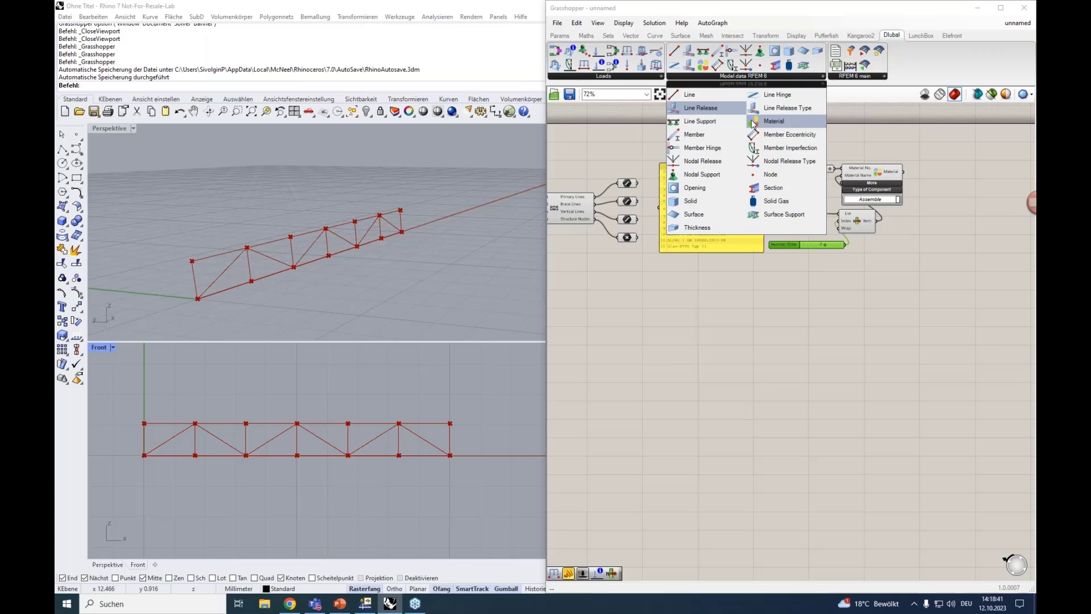
pyautogui.click(775, 180)
pyautogui.click(840, 336)
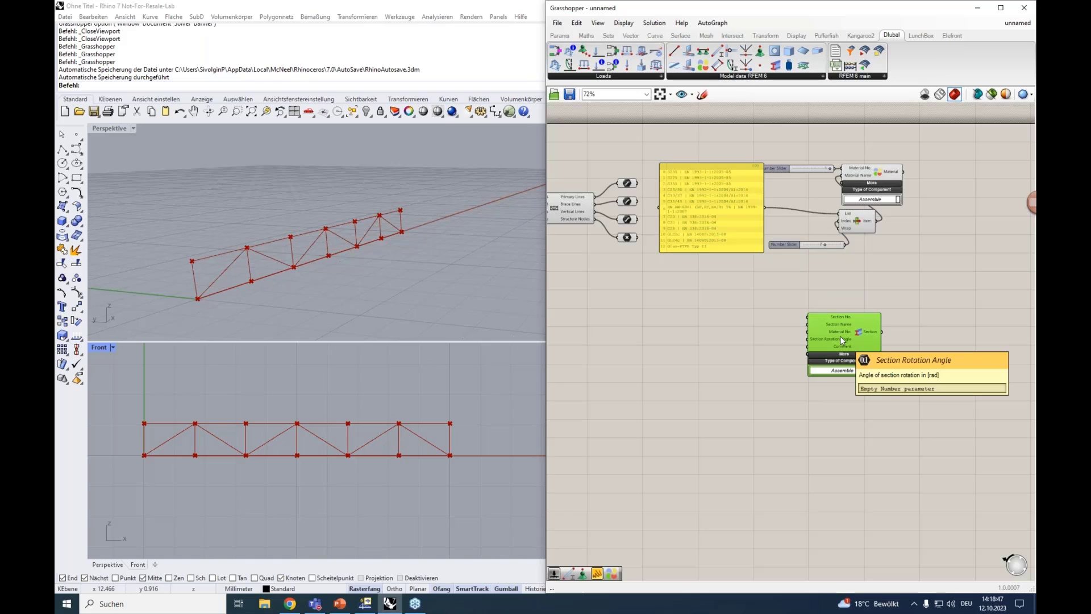
pyautogui.moveTo(841, 334); pyautogui.dragTo(902, 329)
# Duplicate the materials panel, List Item and index slider below the originals, and shift the Section component slightly up and left
pyautogui.moveTo(850, 278); pyautogui.dragTo(745, 215)
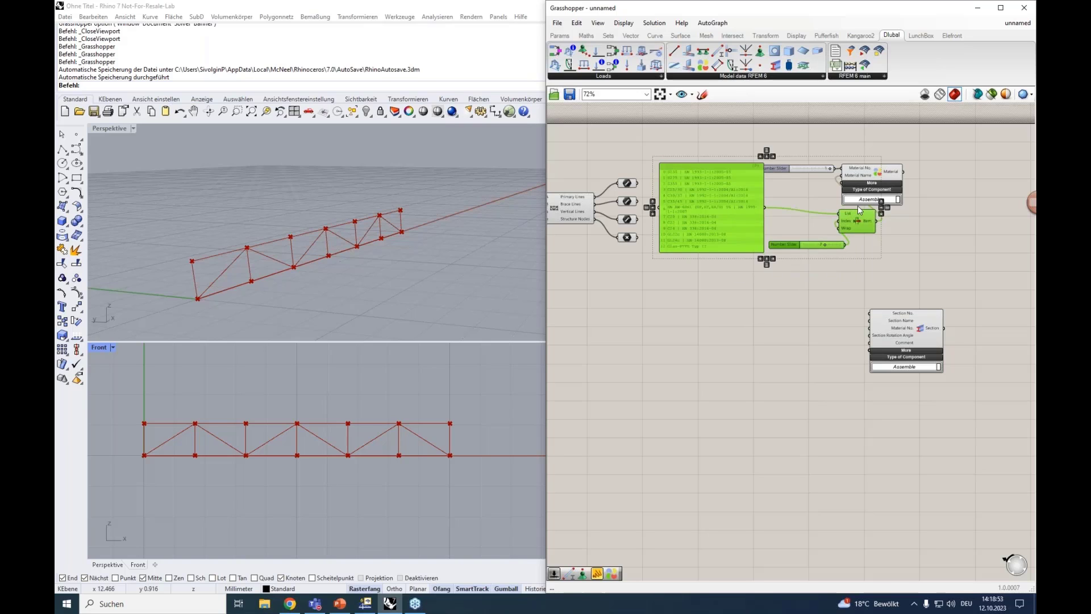
pyautogui.keyDown('alt'); pyautogui.moveTo(856, 226); pyautogui.dragTo(826, 377); pyautogui.keyUp('alt')
pyautogui.scroll(1, 833, 364)
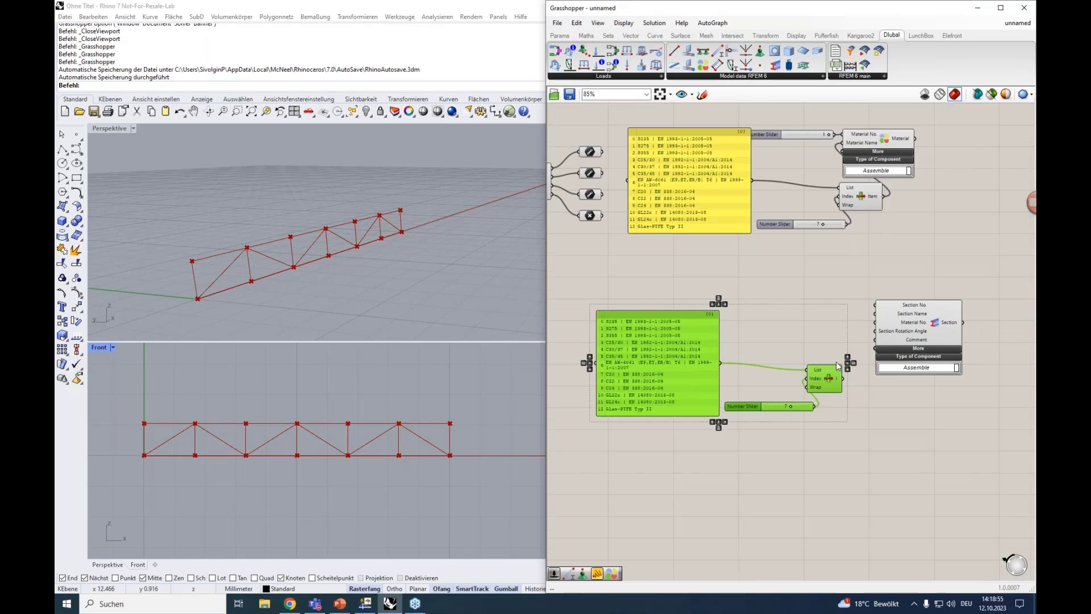
pyautogui.click(851, 310)
pyautogui.moveTo(921, 324); pyautogui.dragTo(906, 311)
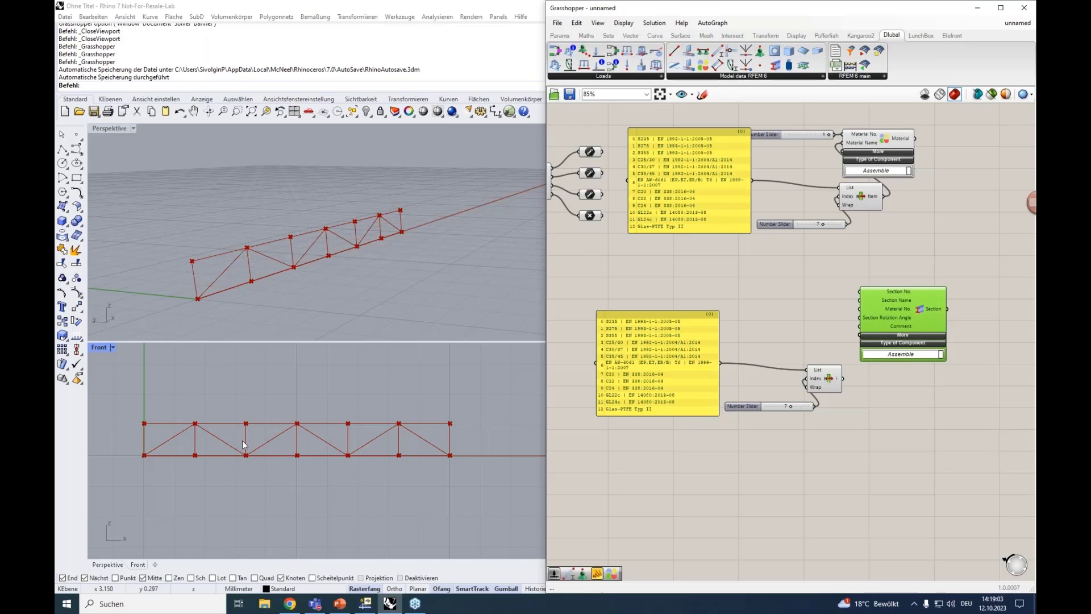
# Add a number slider ranging from 1 to 2 and connect it to the Section component's Section No. input
pyautogui.click(825, 296)
pyautogui.doubleClick(785, 291)
pyautogui.write('1')
pyautogui.write('<2')
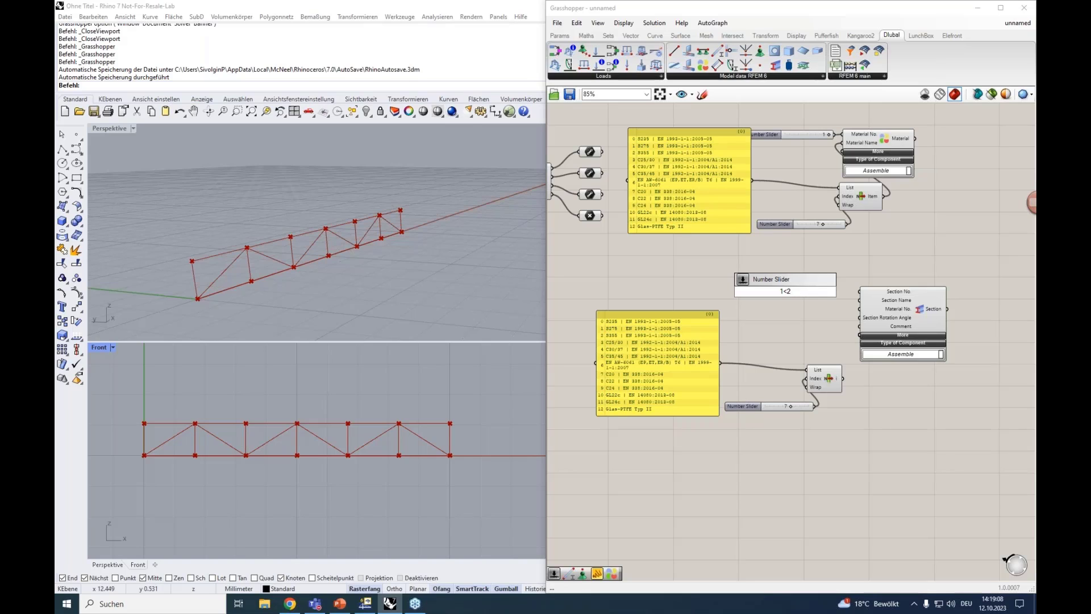
pyautogui.press('Return')
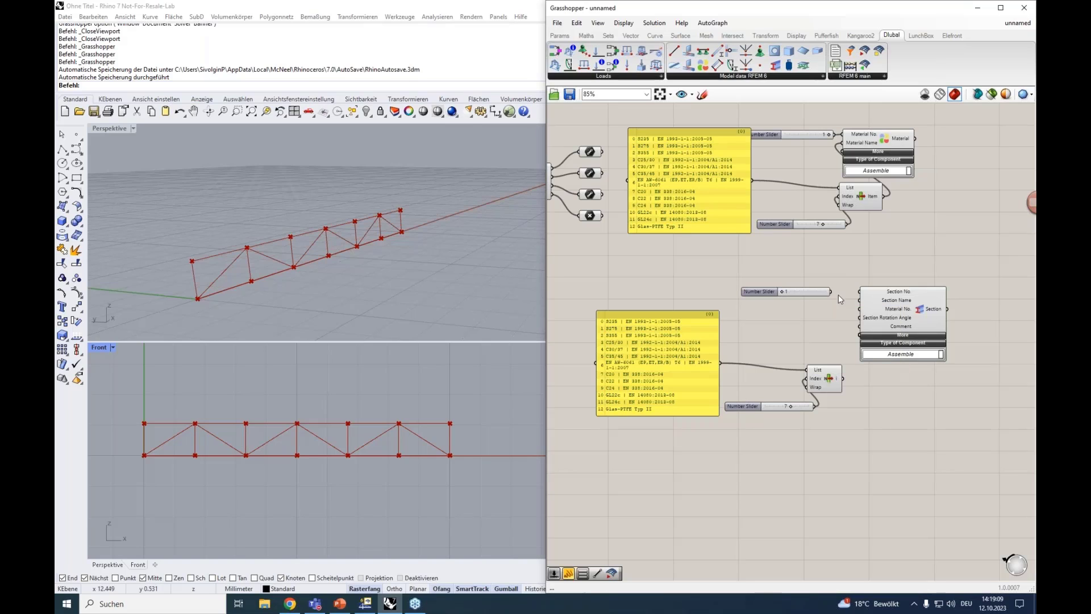
pyautogui.moveTo(831, 292)
pyautogui.mouseDown()
pyautogui.moveTo(859, 296)
pyautogui.moveTo(821, 292)
pyautogui.mouseUp()
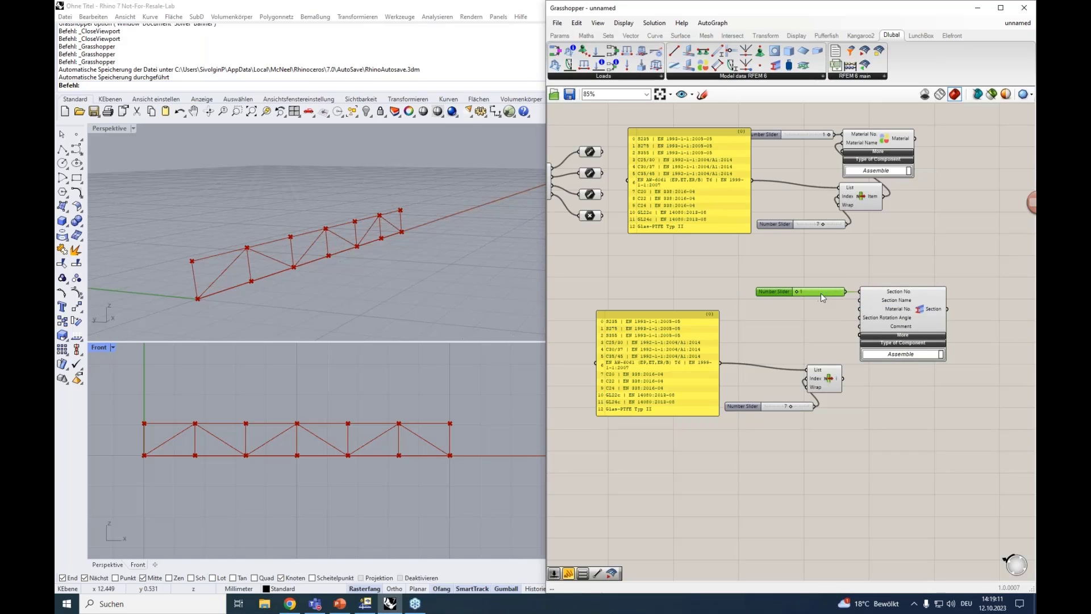
# Connect the duplicated List Item's output to the Section component's Section Name input
pyautogui.moveTo(807, 327); pyautogui.dragTo(781, 293, button='right')
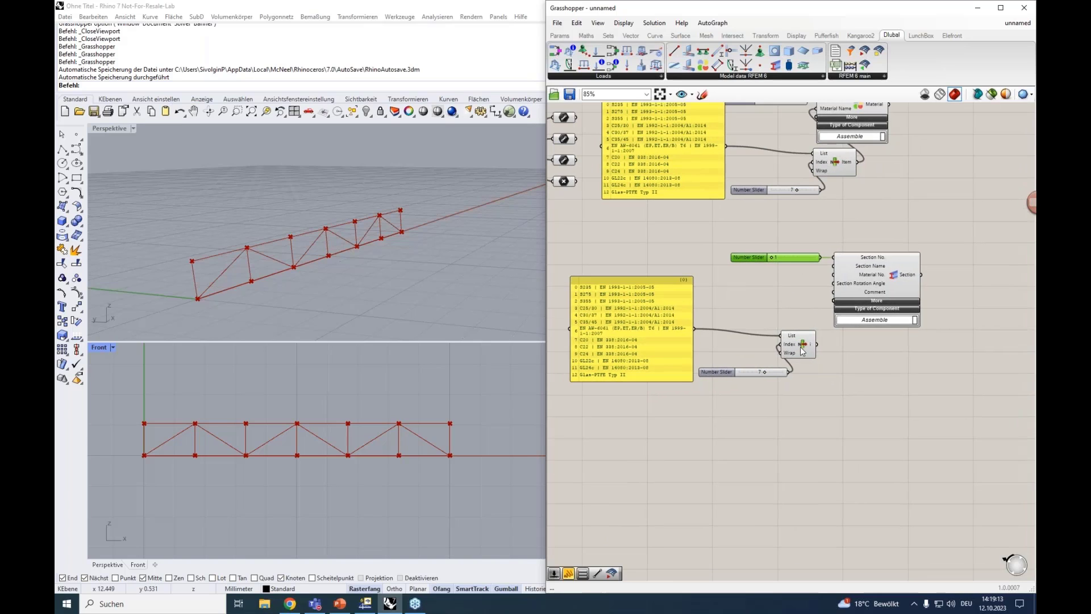
pyautogui.moveTo(790, 121); pyautogui.dragTo(791, 137, button='right')
pyautogui.moveTo(818, 360); pyautogui.dragTo(835, 281)
# Replace the duplicated materials panel with the cross-section list panel from the clipboard history and connect it to List Item's List input
pyautogui.click(615, 301)
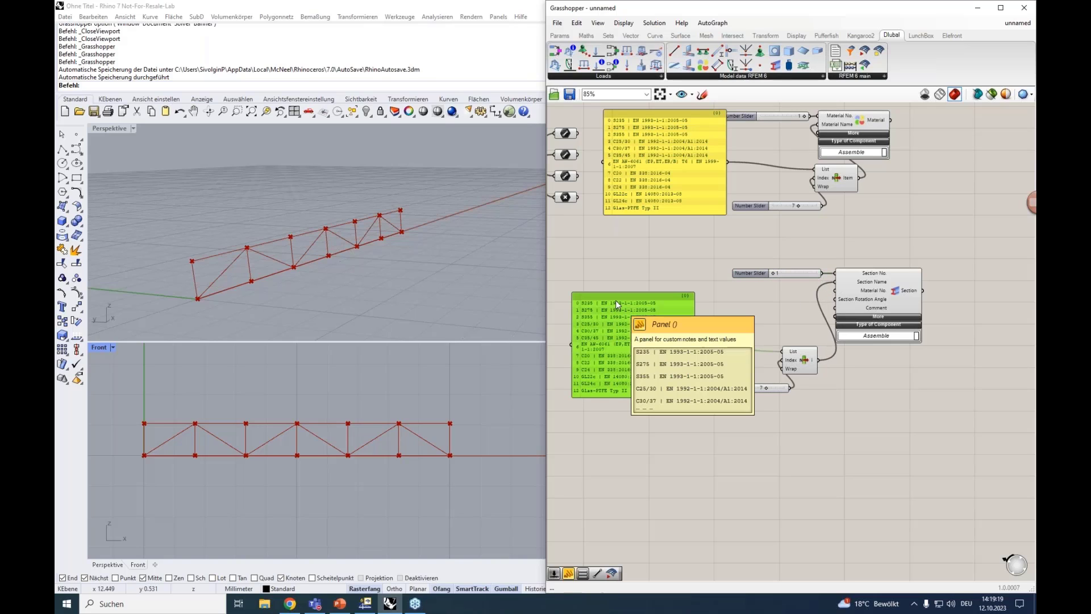
pyautogui.hotkey('ctrl', 'x')
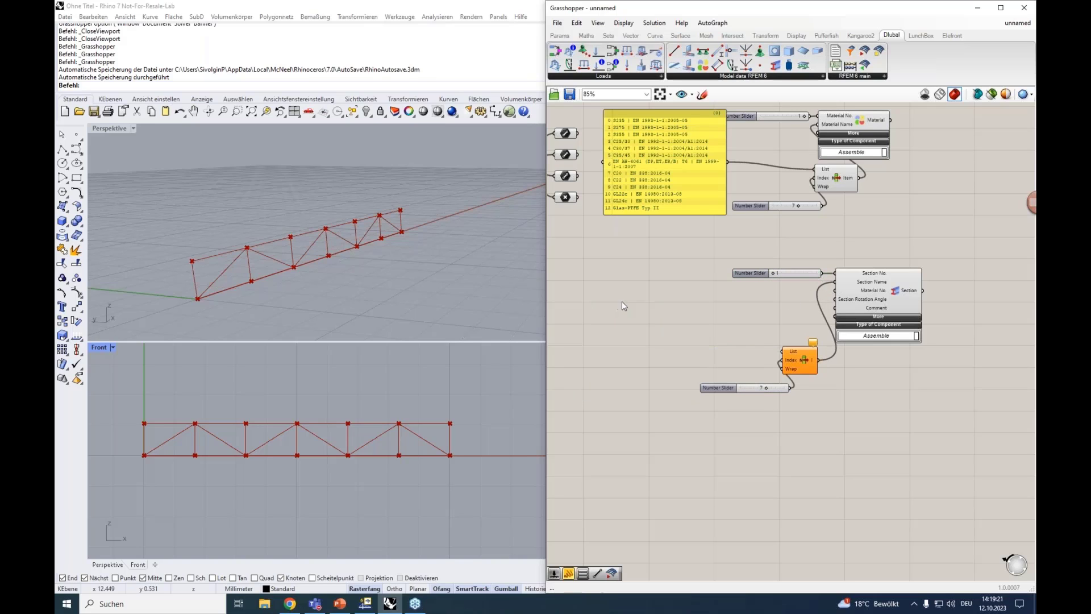
pyautogui.press('super+v')
pyautogui.click(918, 439)
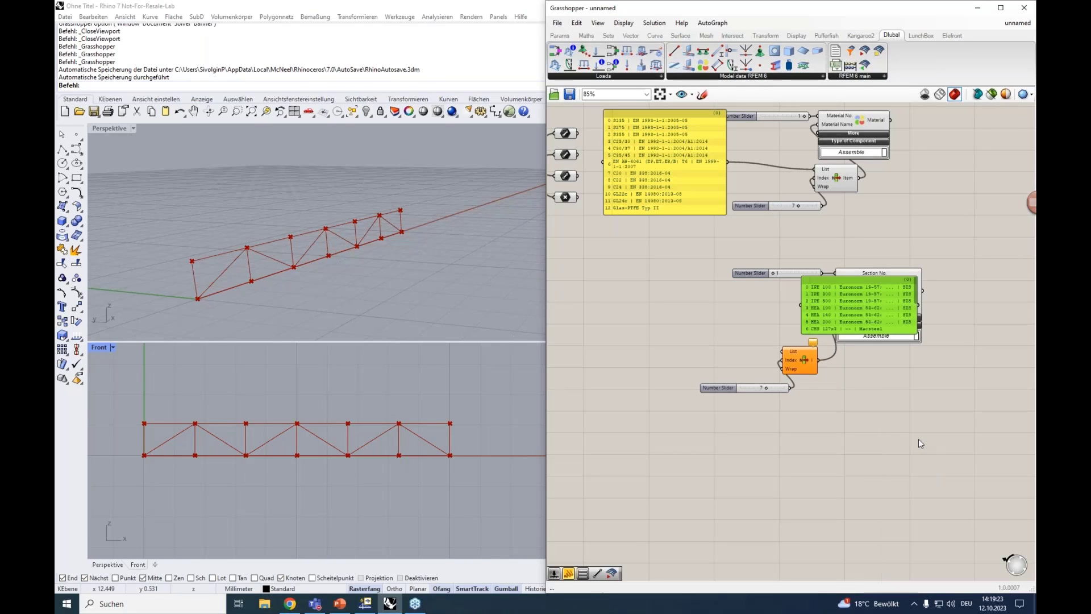
pyautogui.moveTo(780, 287); pyautogui.dragTo(580, 289)
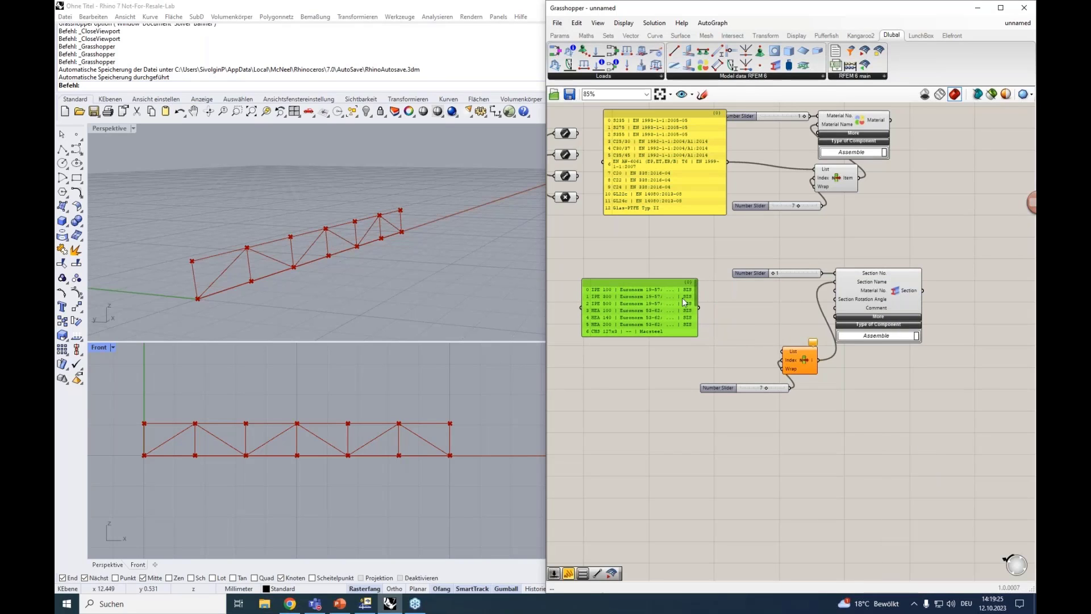
pyautogui.moveTo(699, 307); pyautogui.dragTo(782, 352)
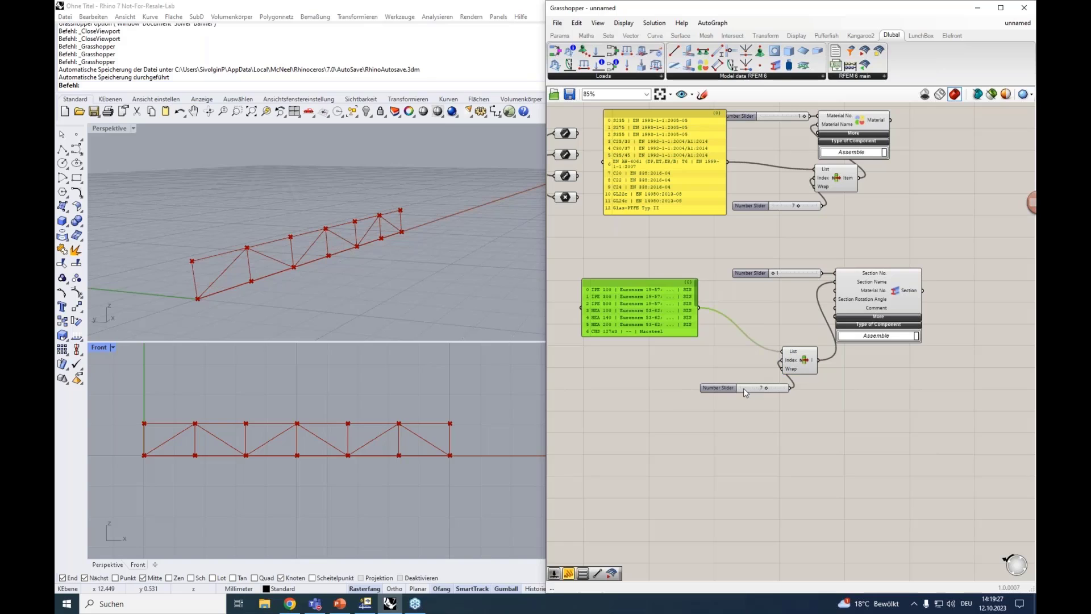
# Align the section index slider with List Item's Index input and set the material index slider to 0
pyautogui.moveTo(744, 387); pyautogui.dragTo(721, 360)
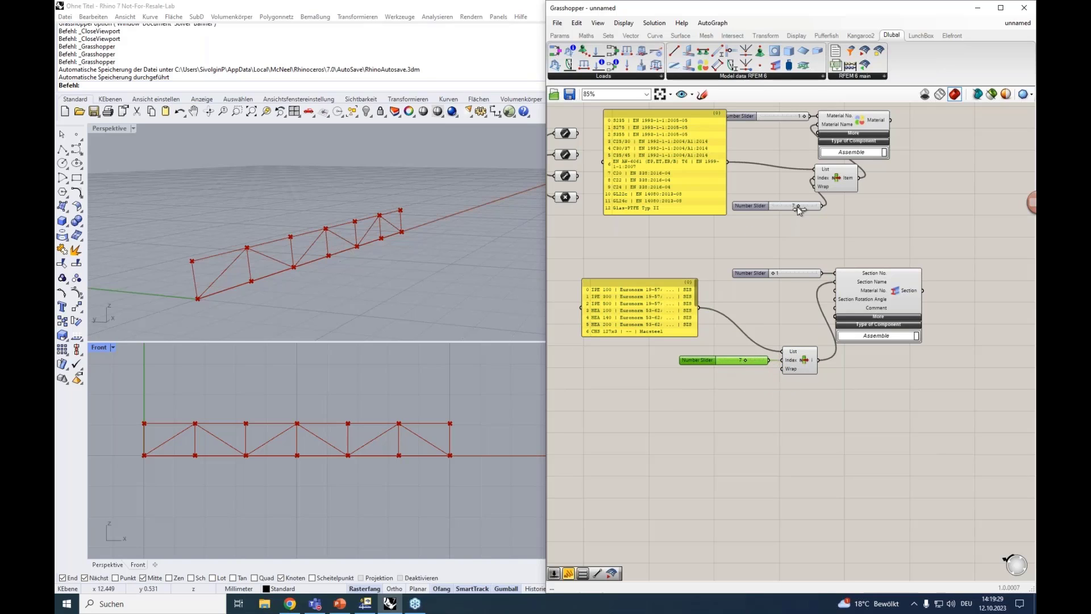
pyautogui.moveTo(798, 208); pyautogui.dragTo(772, 209)
pyautogui.moveTo(851, 307); pyautogui.dragTo(812, 342, button='right')
pyautogui.scroll(2, 832, 327)
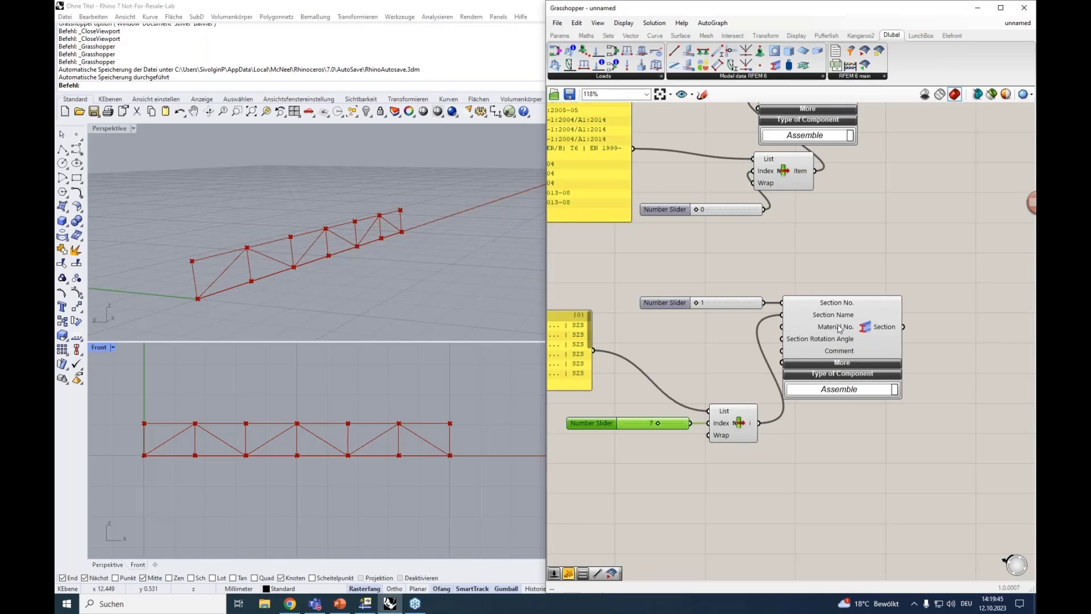
pyautogui.moveTo(835, 247); pyautogui.dragTo(809, 304, button='right')
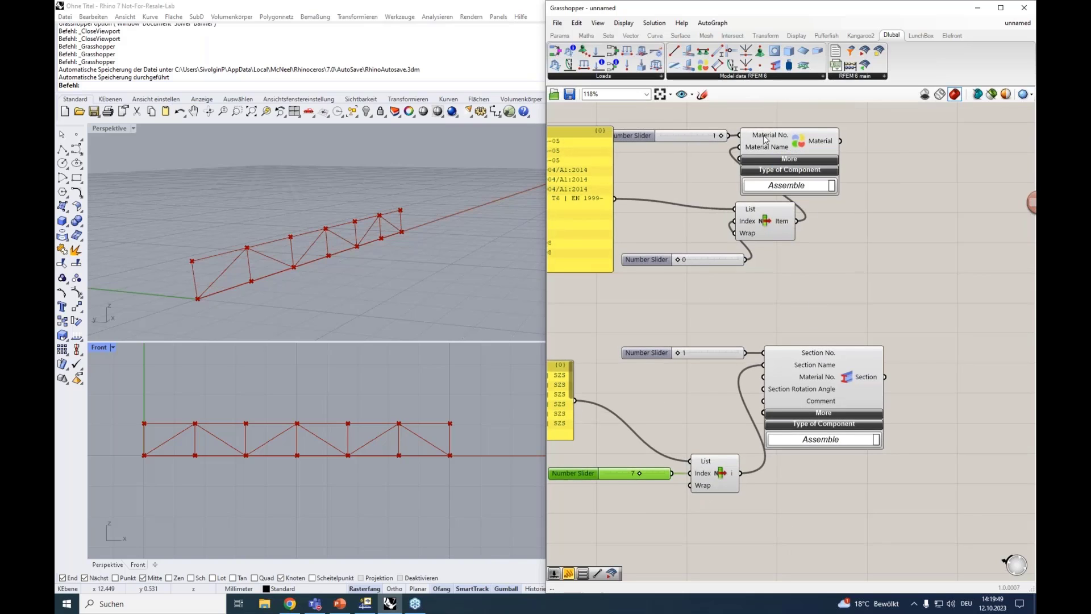
# Connect the Material component's output to the Section component's Material No. input, and briefly expand the Section's additional parameters
pyautogui.click(804, 142)
pyautogui.moveTo(839, 141); pyautogui.dragTo(764, 377)
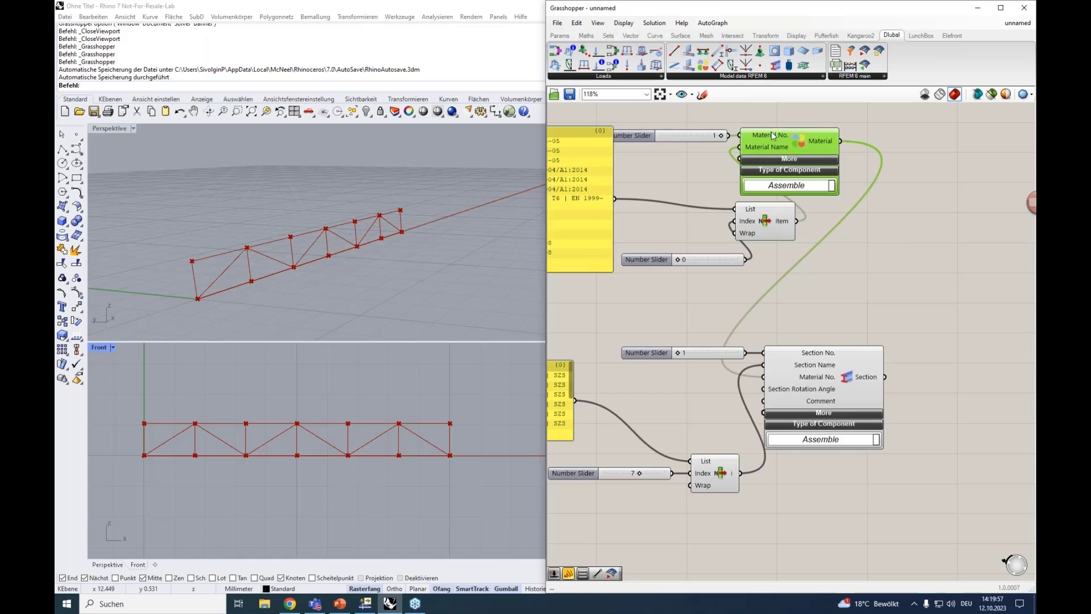
pyautogui.click(825, 404)
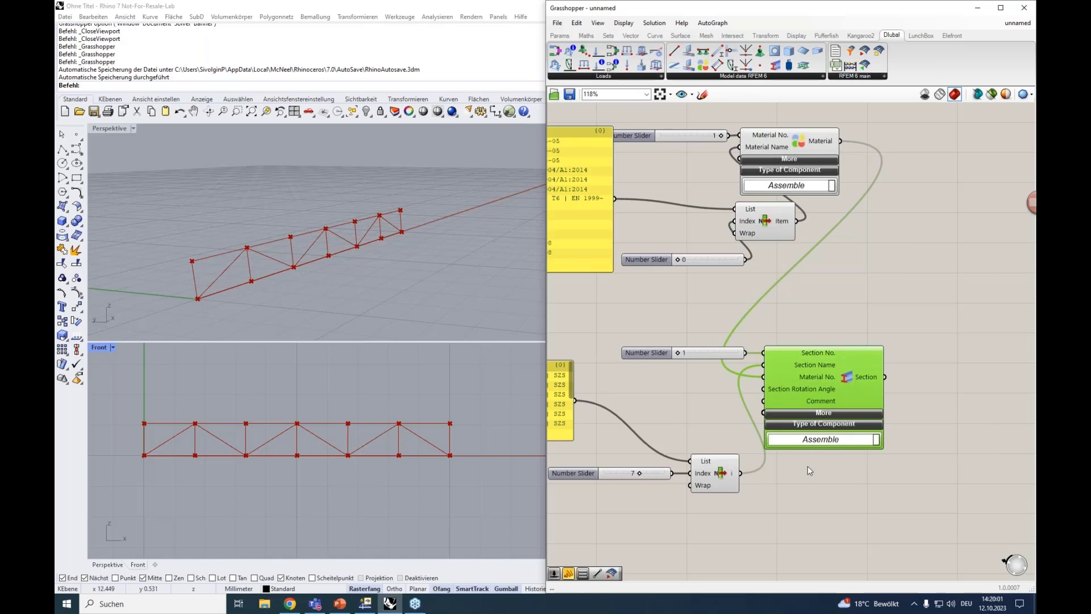
pyautogui.moveTo(800, 497); pyautogui.dragTo(838, 443, button='right')
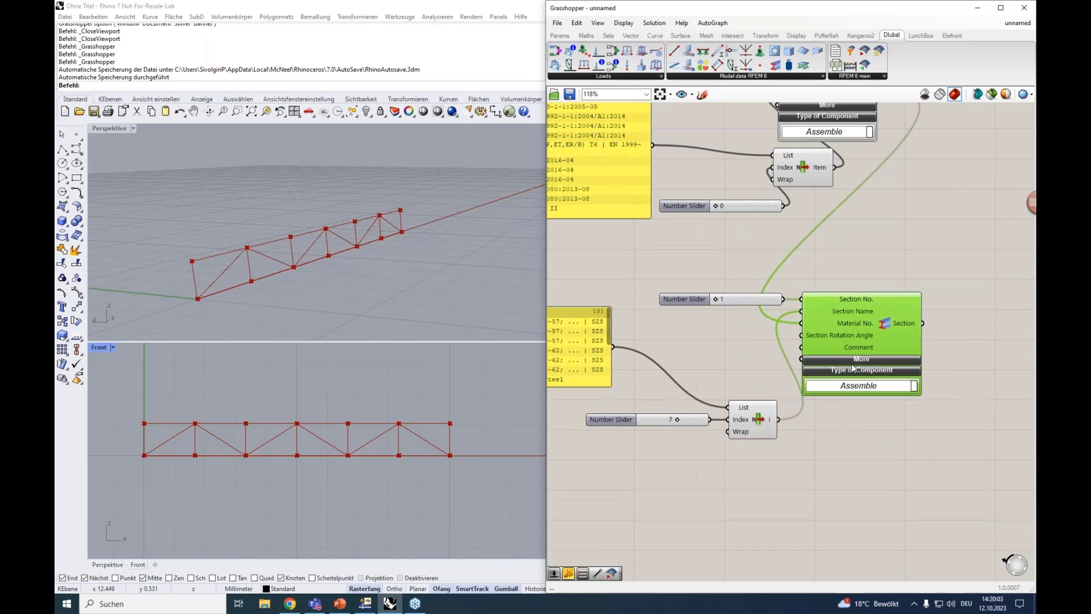
pyautogui.click(856, 360)
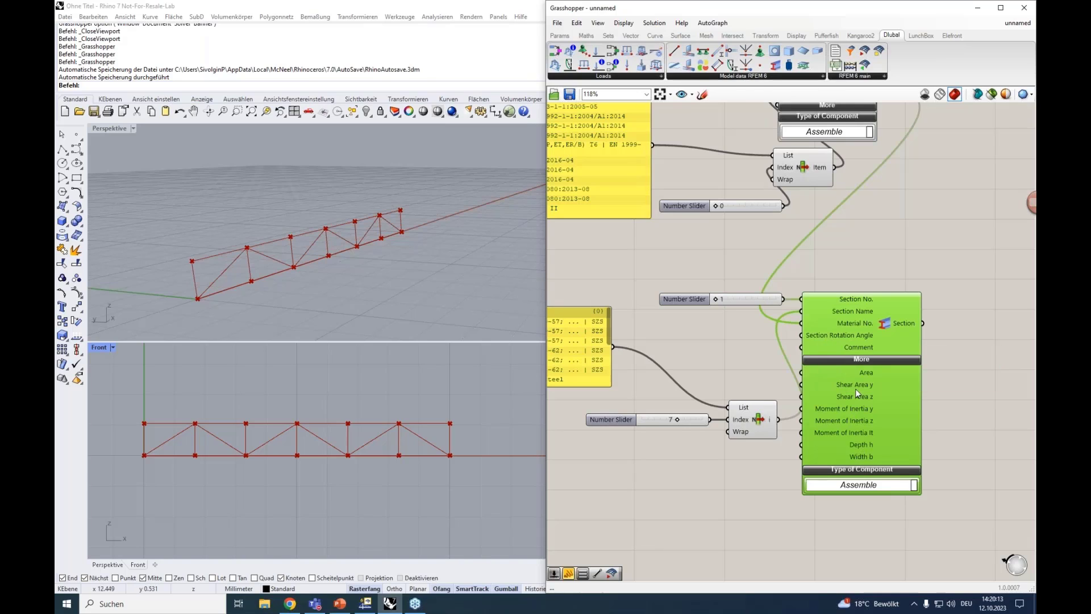
pyautogui.click(857, 362)
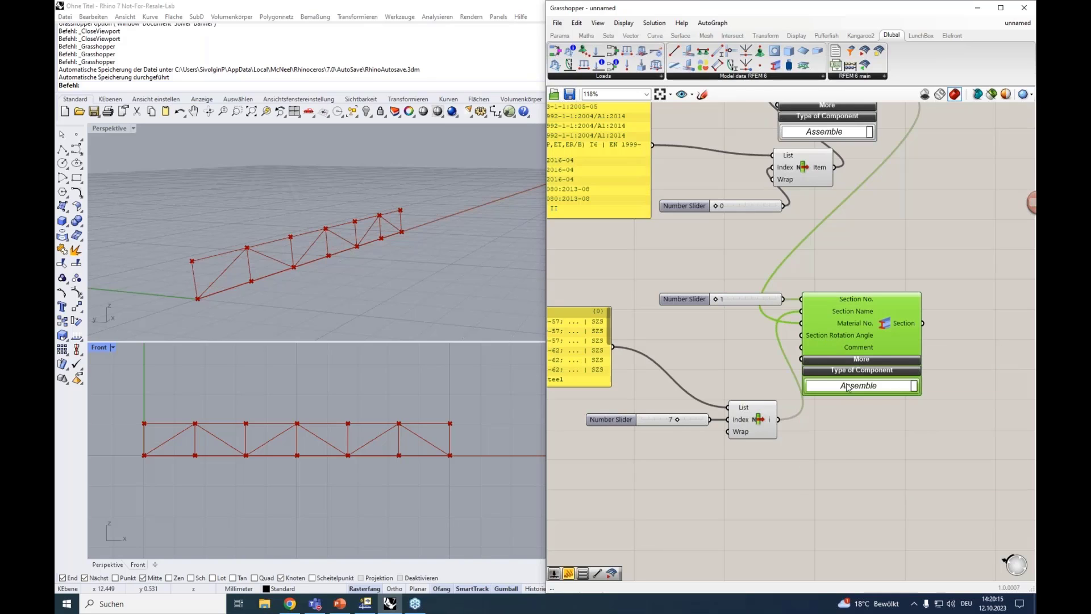
# Duplicate the section definition, including its list panel, sliders, List Item and Section component, below the original
pyautogui.click(837, 453)
pyautogui.scroll(-2, 838, 453)
pyautogui.moveTo(831, 454); pyautogui.dragTo(788, 395)
pyautogui.moveTo(618, 351); pyautogui.dragTo(615, 333)
pyautogui.click(739, 441)
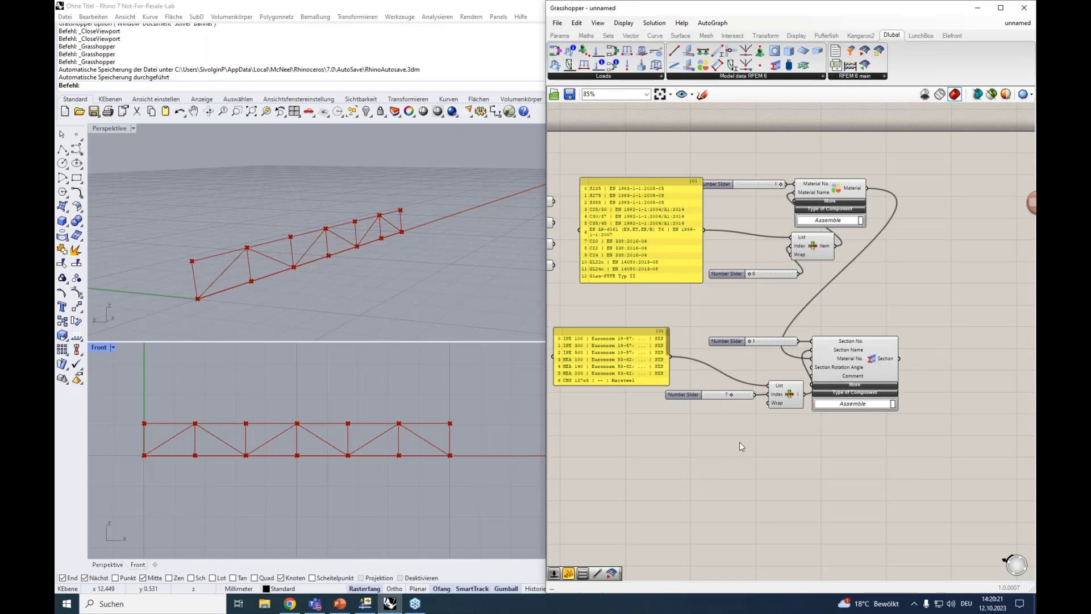
pyautogui.moveTo(741, 442); pyautogui.dragTo(834, 414, button='right')
pyautogui.moveTo(976, 412); pyautogui.dragTo(642, 287)
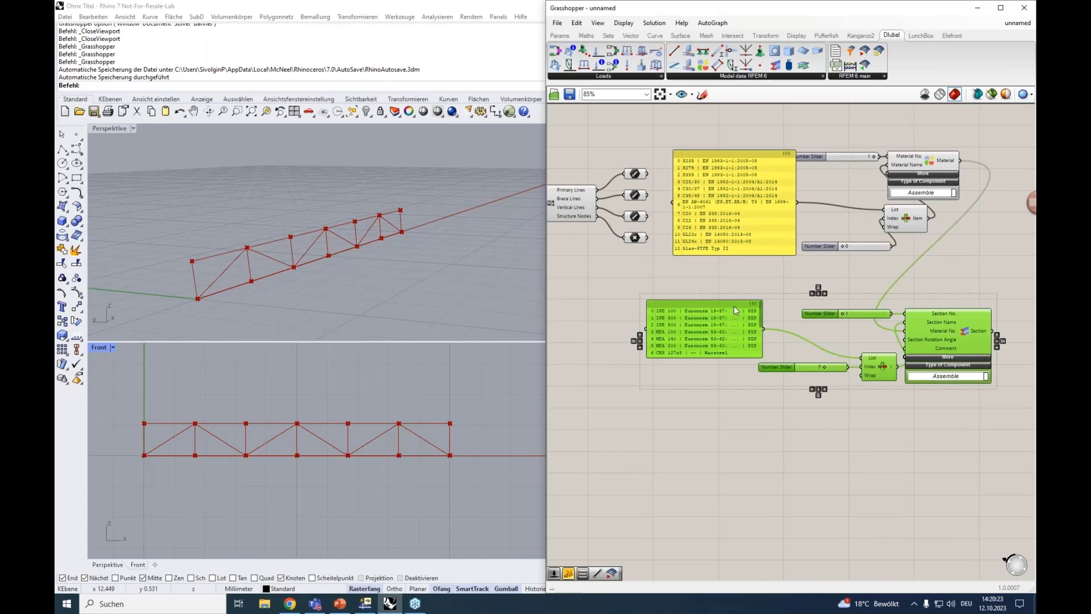
pyautogui.hotkey('ctrl', 'c')
pyautogui.hotkey('ctrl', 'v')
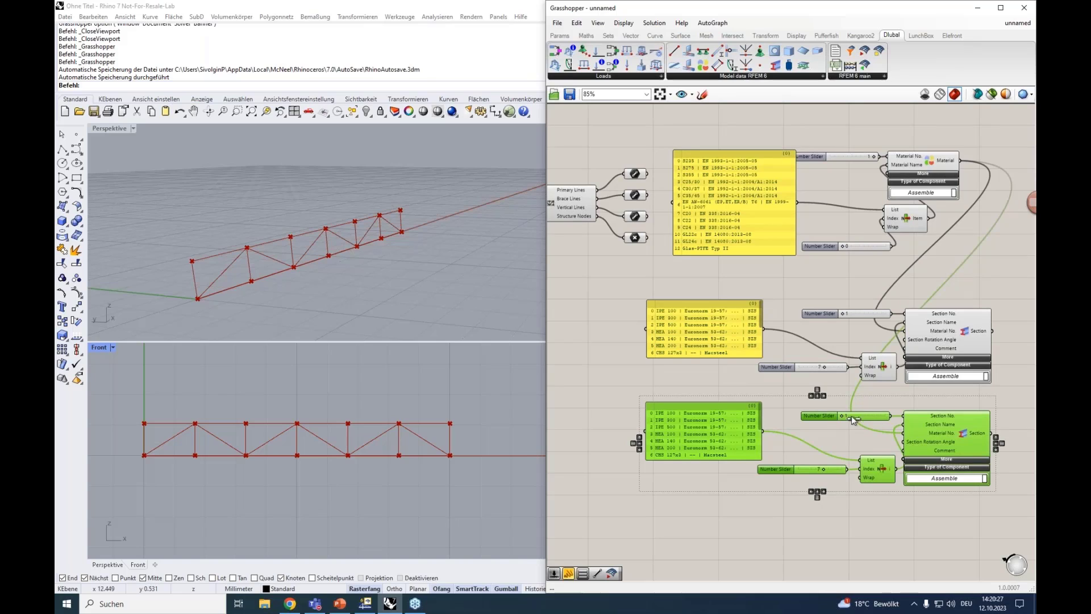
# Set the first section's index slider to 0, and the duplicate's Section No. to 2 and index to 3
pyautogui.click(812, 374)
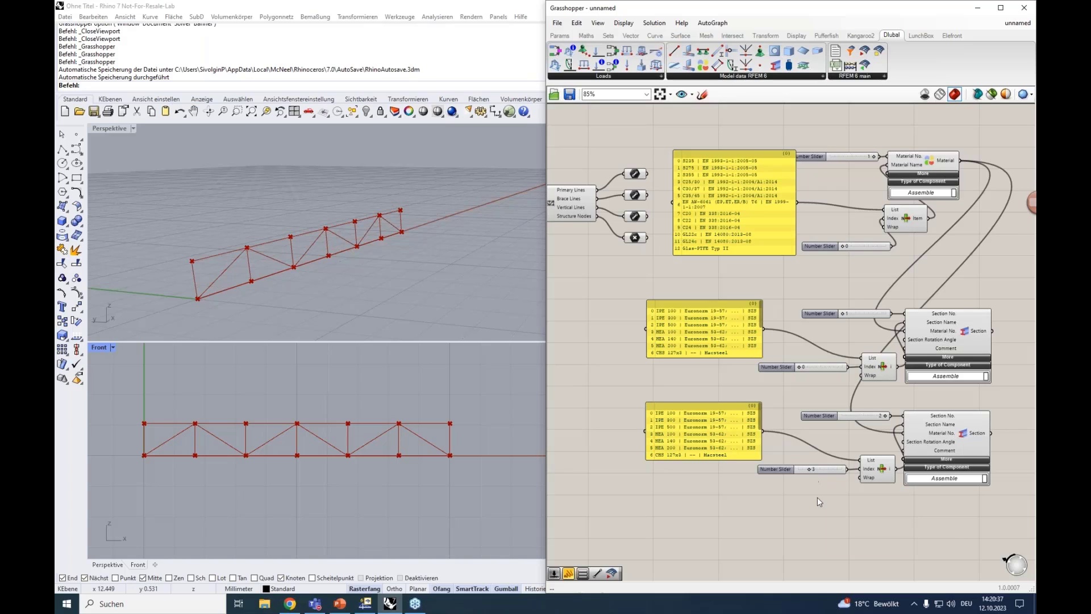
pyautogui.moveTo(817, 496); pyautogui.dragTo(793, 455, button='right')
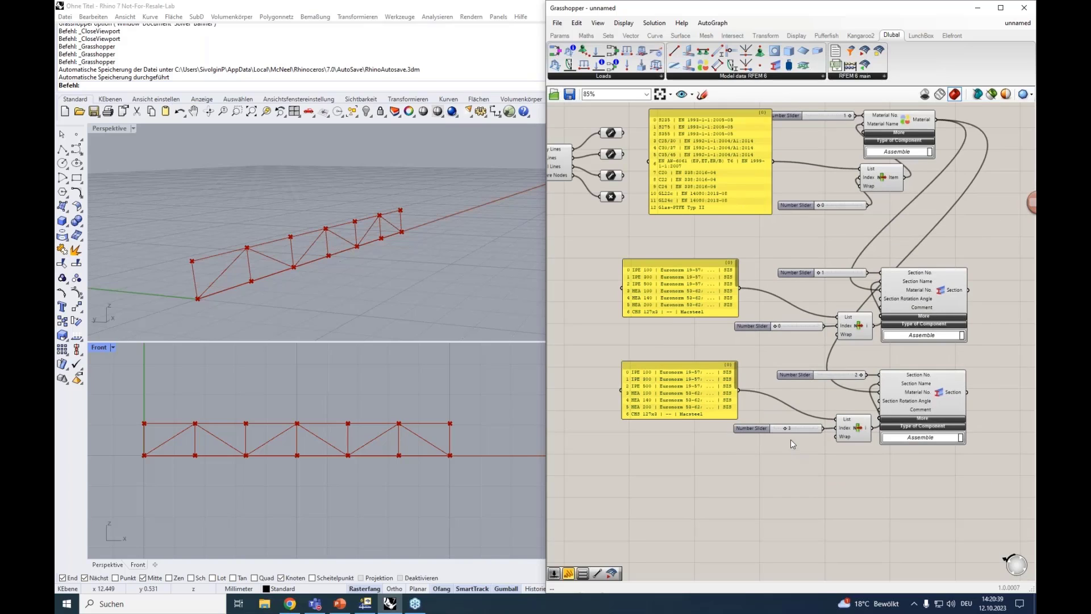
pyautogui.scroll(-2, 807, 427)
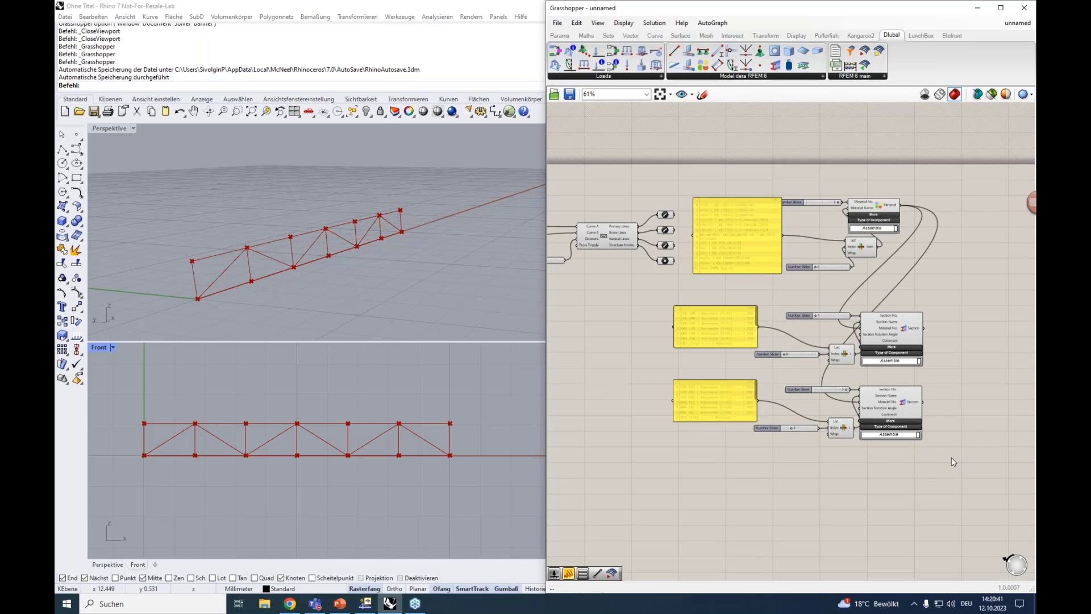
pyautogui.scroll(2, 919, 367)
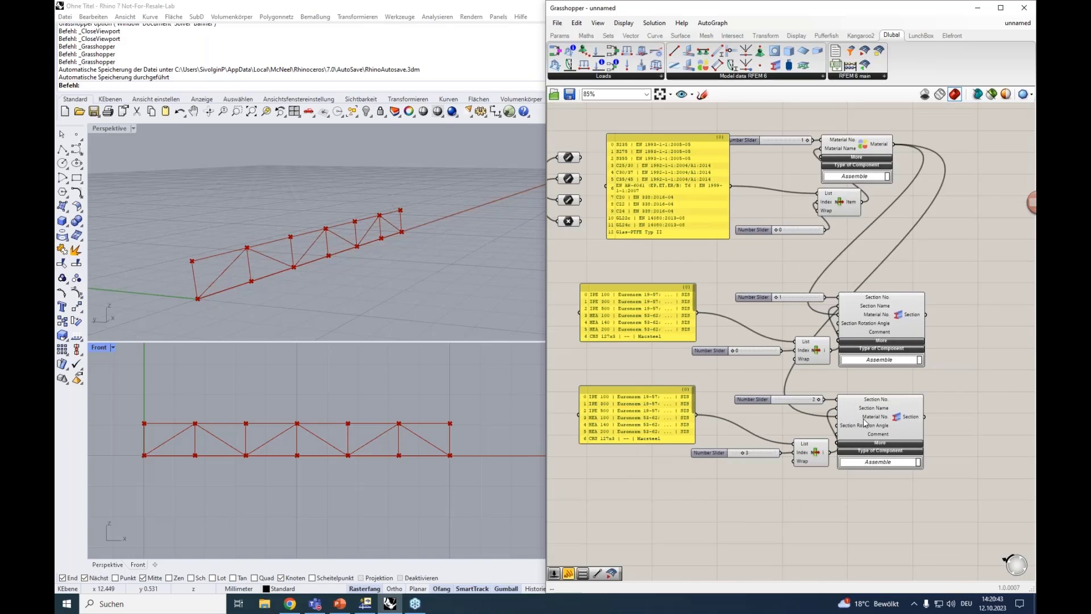
pyautogui.moveTo(833, 516); pyautogui.dragTo(824, 443, button='right')
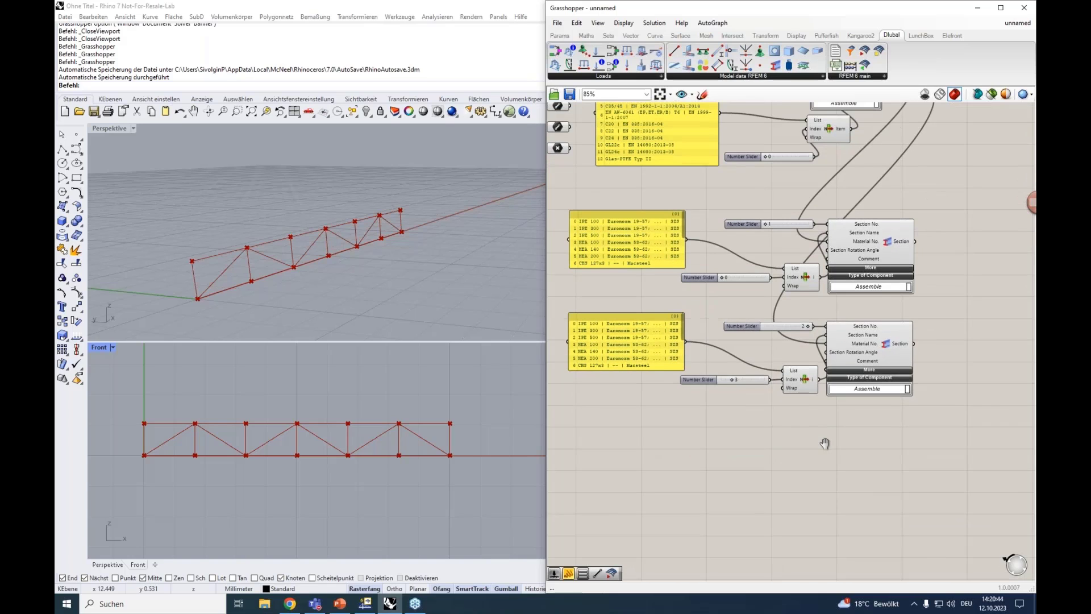
# Place a Dlubal RFEM 6 Member component below the duplicated section definition
pyautogui.scroll(-2, 814, 456)
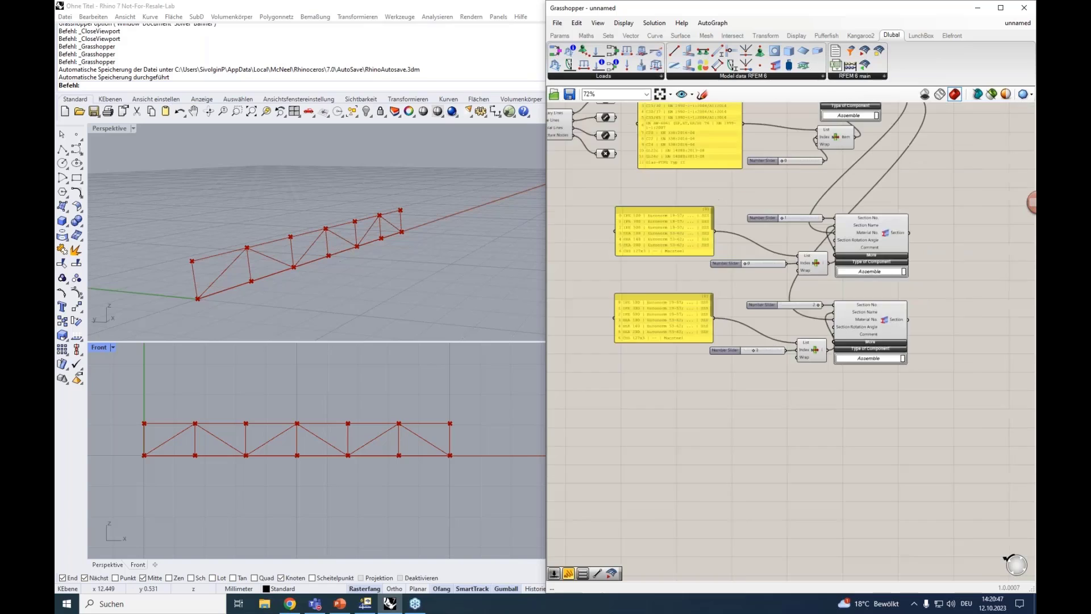
pyautogui.scroll(-2, 820, 411)
pyautogui.click(807, 75)
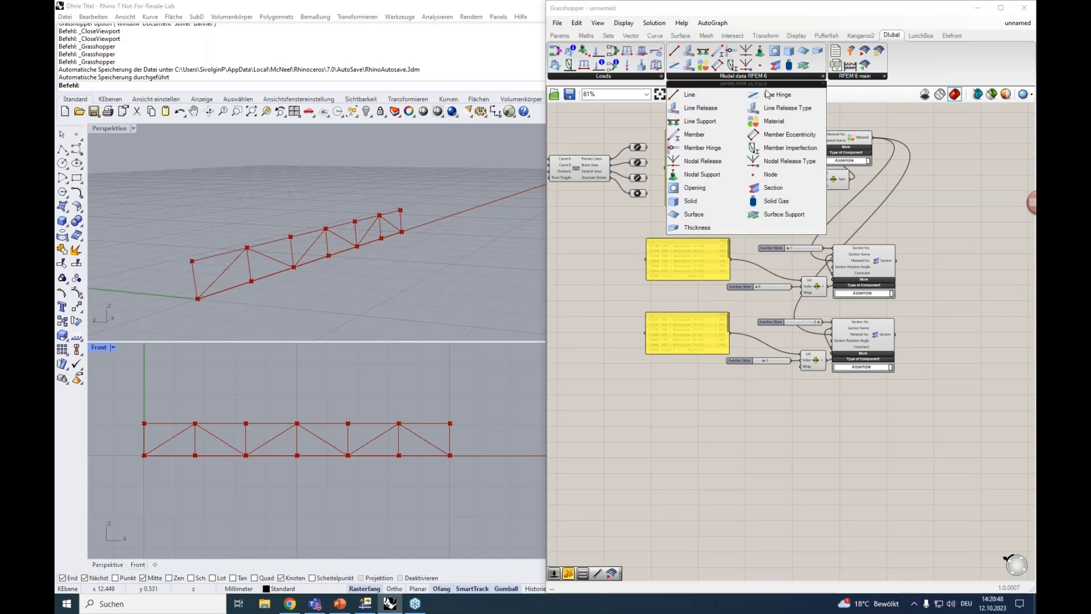
pyautogui.click(709, 134)
pyautogui.click(822, 430)
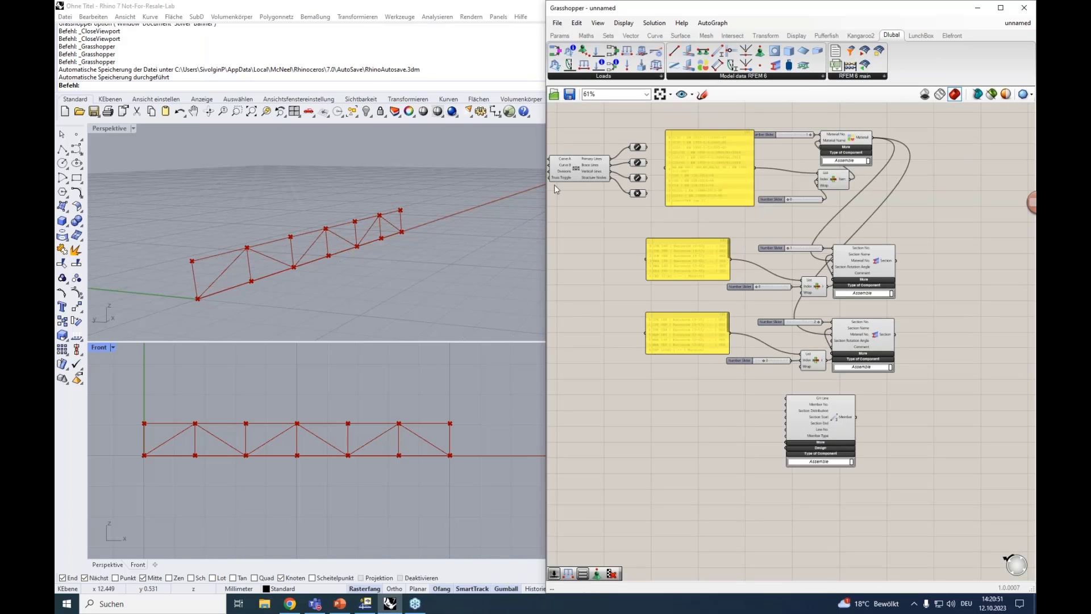
# Highlight the primary and brace line containers in turn to identify their truss lines in the viewports
pyautogui.click(637, 148)
pyautogui.click(638, 163)
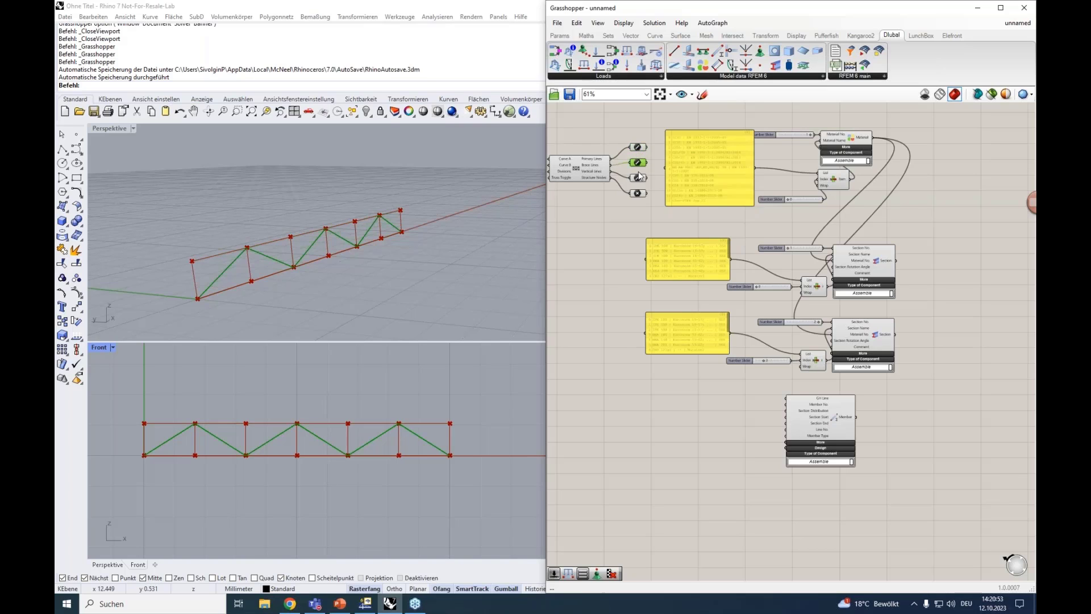
pyautogui.scroll(5, 639, 178)
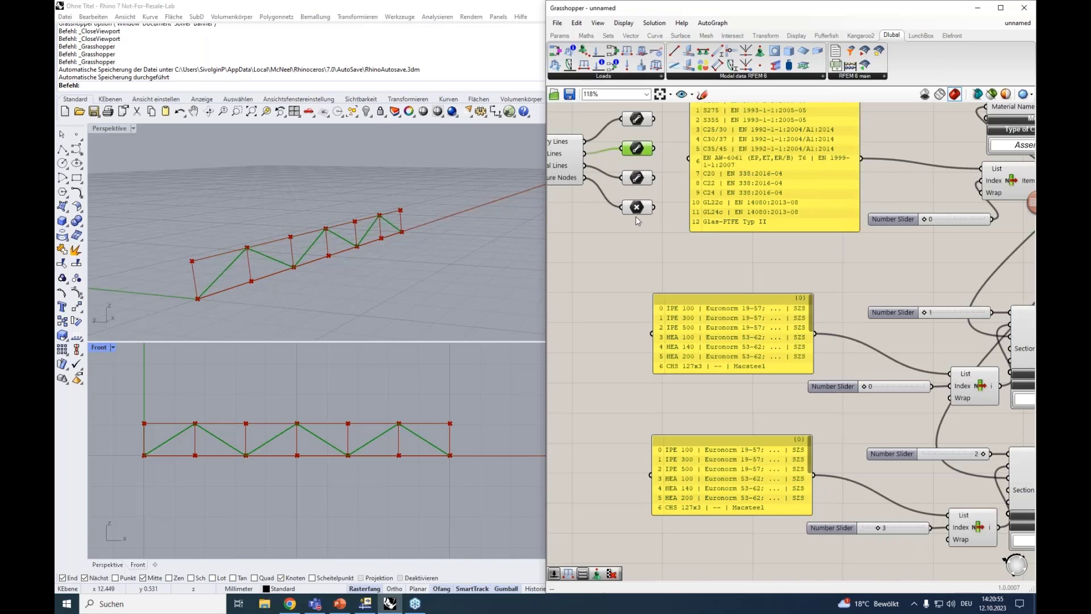
pyautogui.scroll(-3, 640, 257)
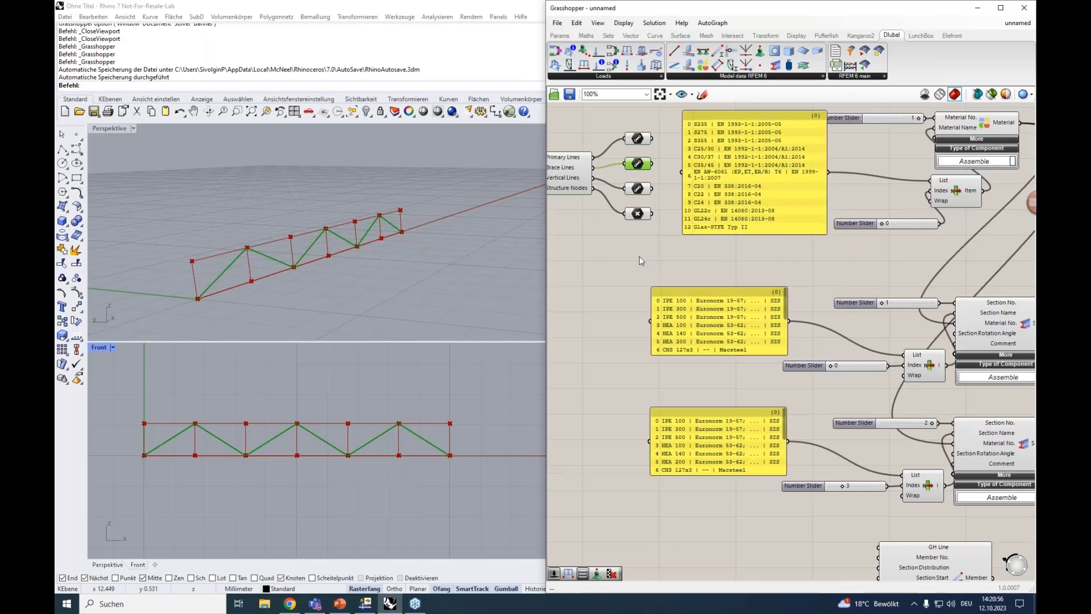
pyautogui.scroll(3, 823, 389)
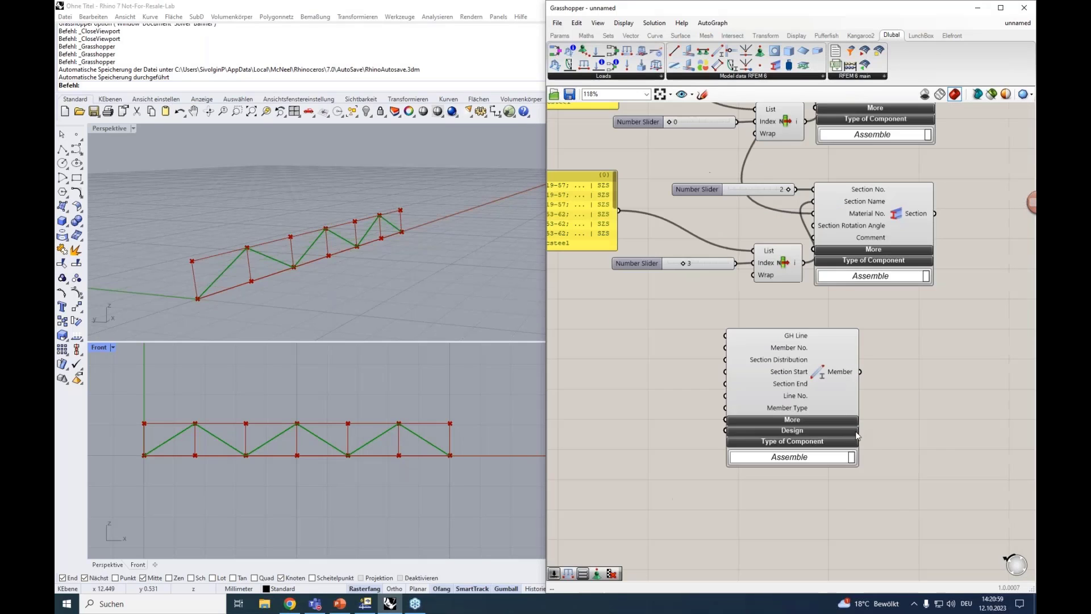
# Reposition the Member component on the free canvas beneath the second Section component
pyautogui.click(818, 392)
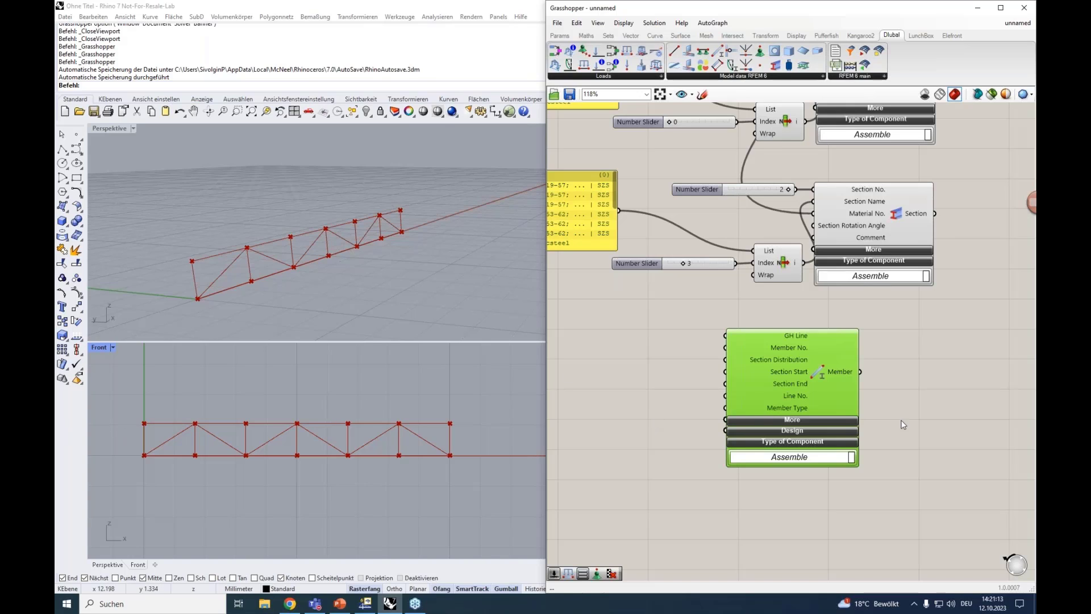
pyautogui.moveTo(803, 349); pyautogui.dragTo(845, 344)
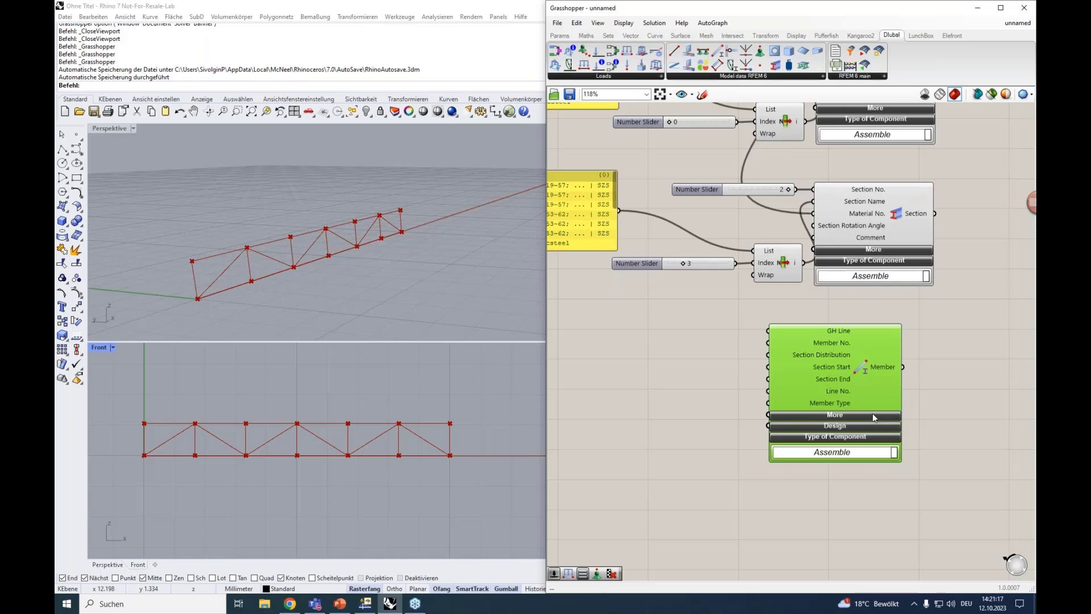
pyautogui.scroll(3, 814, 337)
pyautogui.scroll(-2, 814, 336)
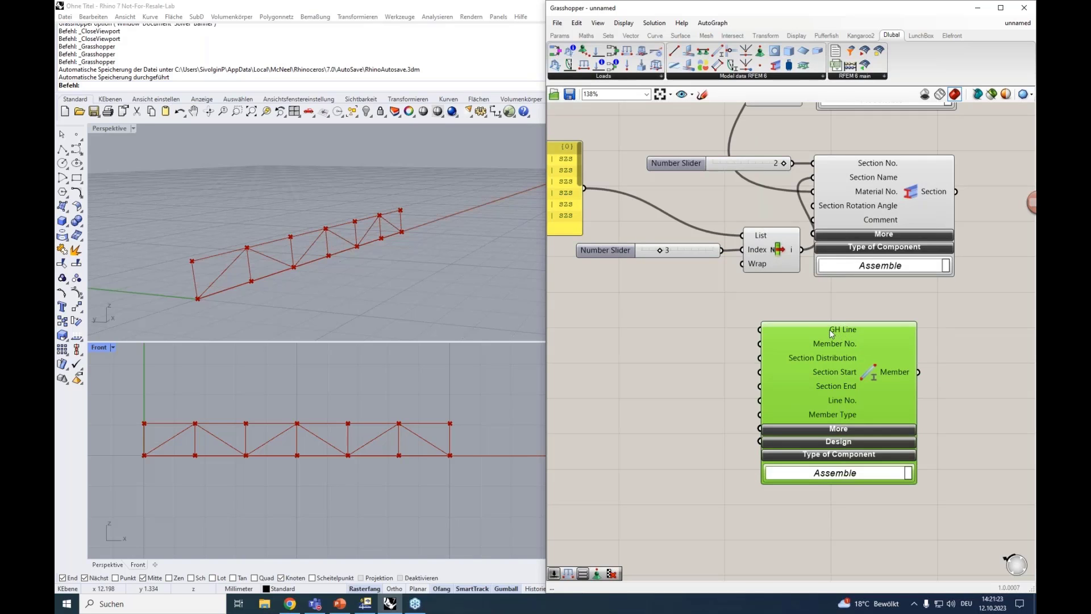
# Move the material and section definitions farther from the truss line containers to free canvas space beside them
pyautogui.moveTo(629, 328)
pyautogui.mouseDown(button='right')
pyautogui.moveTo(844, 450)
pyautogui.moveTo(861, 481)
pyautogui.mouseUp(button='right')
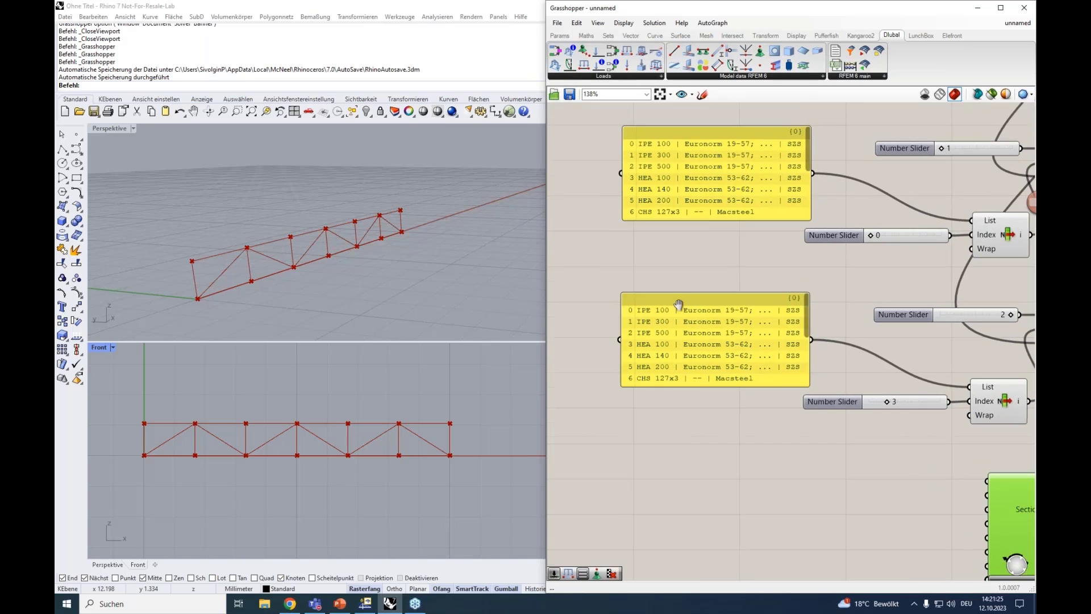
pyautogui.moveTo(679, 303)
pyautogui.mouseDown(button='right')
pyautogui.moveTo(807, 393)
pyautogui.moveTo(715, 408)
pyautogui.mouseUp(button='right')
pyautogui.moveTo(741, 276); pyautogui.dragTo(725, 207, button='right')
pyautogui.scroll(-3, 725, 208)
pyautogui.moveTo(784, 463); pyautogui.dragTo(677, 225)
pyautogui.moveTo(722, 279); pyautogui.dragTo(760, 274)
pyautogui.click(758, 441)
pyautogui.moveTo(765, 465); pyautogui.dragTo(810, 252)
pyautogui.click(743, 207)
pyautogui.scroll(4, 741, 202)
pyautogui.moveTo(733, 203); pyautogui.dragTo(768, 320, button='right')
# Add a panel, connect the primary lines container to it, and enlarge it to show the whole line list
pyautogui.click(647, 217)
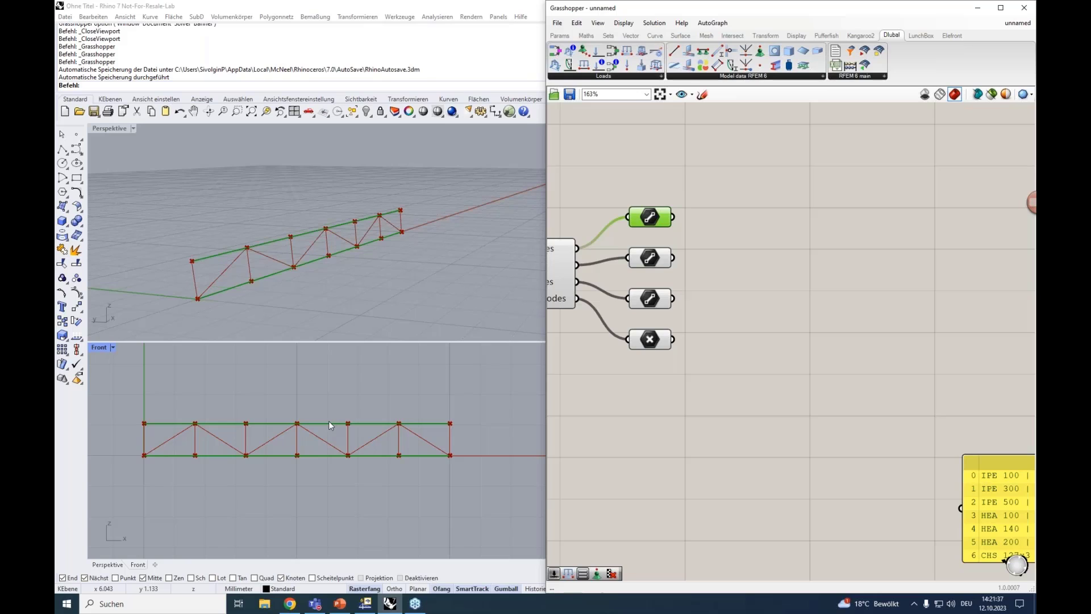
pyautogui.doubleClick(749, 217)
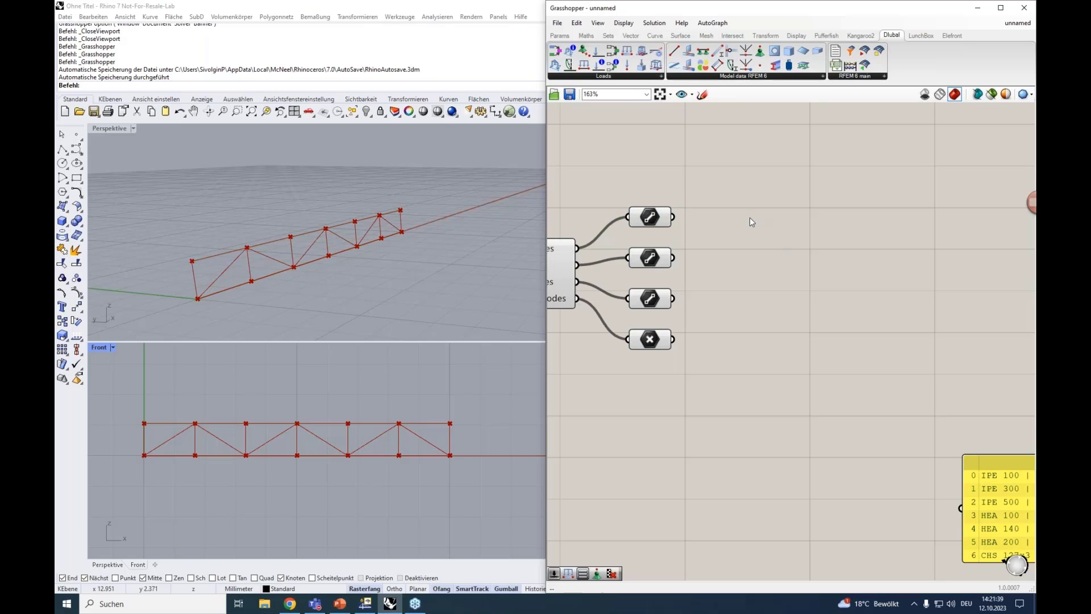
pyautogui.write('"')
pyautogui.press('Return')
pyautogui.moveTo(745, 203); pyautogui.dragTo(766, 200)
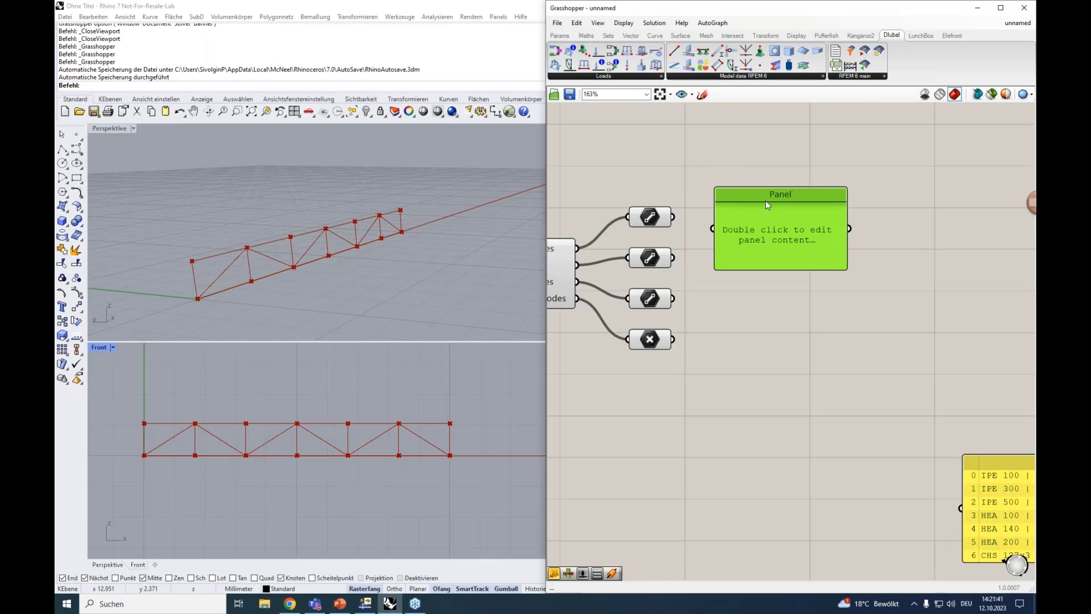
pyautogui.moveTo(712, 229); pyautogui.dragTo(674, 216)
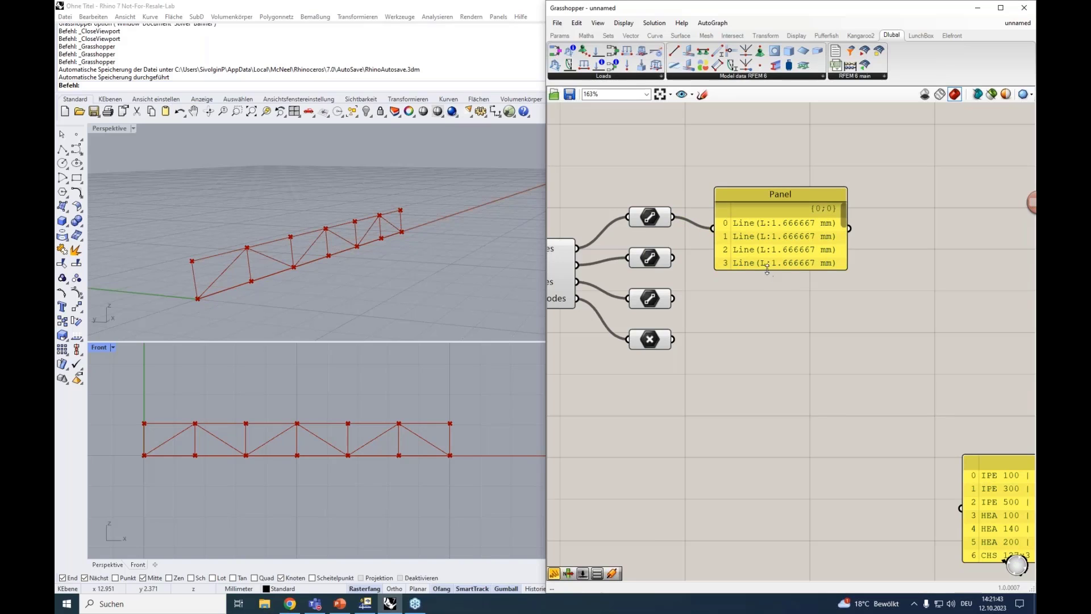
pyautogui.moveTo(746, 270); pyautogui.dragTo(746, 406)
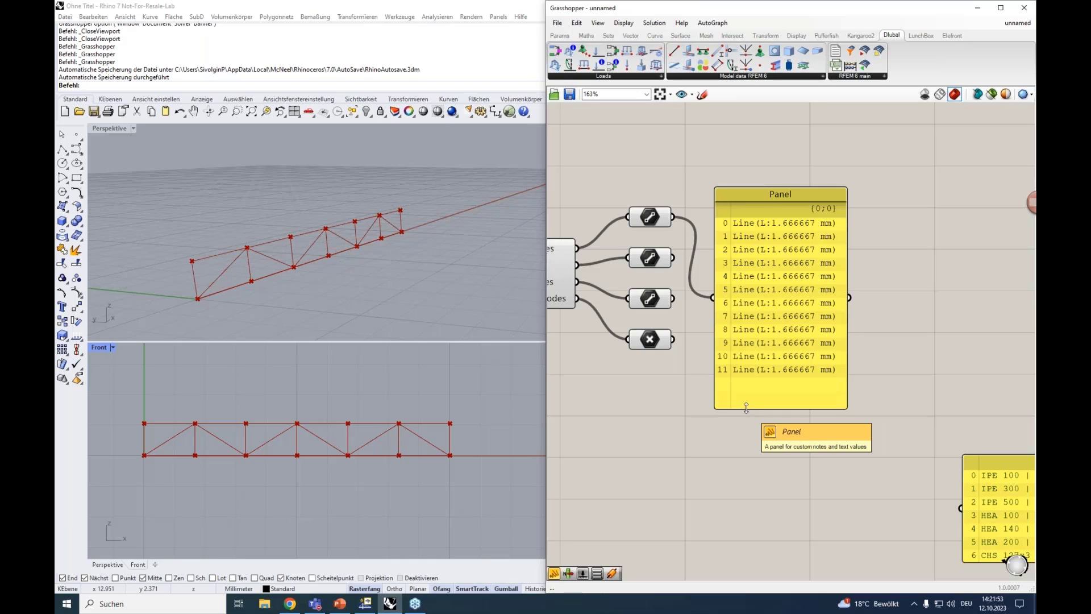
# Place a Cull Pattern component beside the primary lines panel and highlight the primary lines in the viewports
pyautogui.click(653, 217)
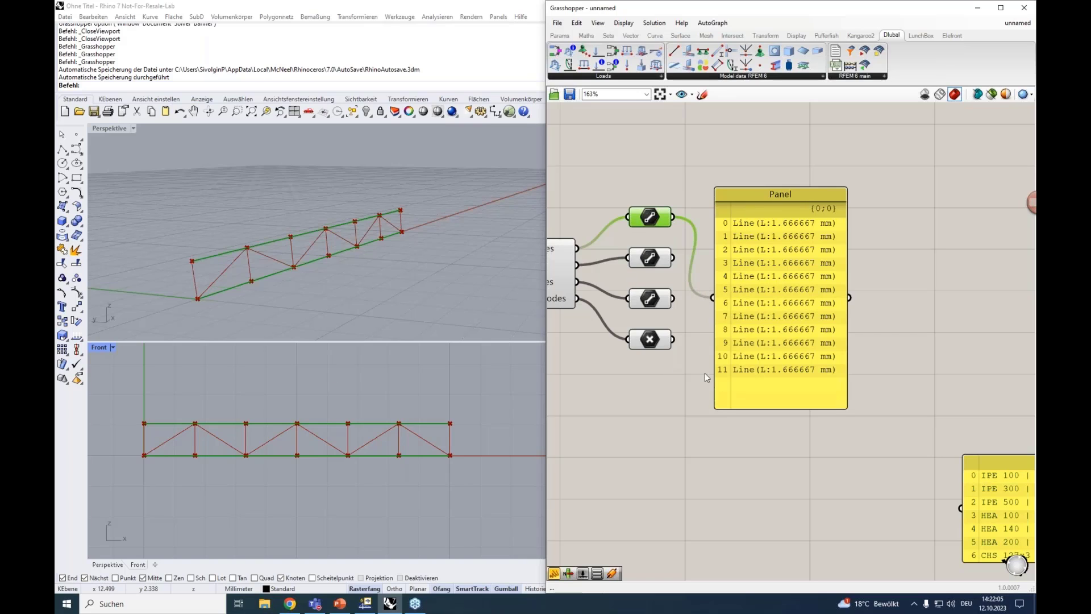
pyautogui.moveTo(669, 414); pyautogui.dragTo(611, 428, button='right')
pyautogui.doubleClick(854, 305)
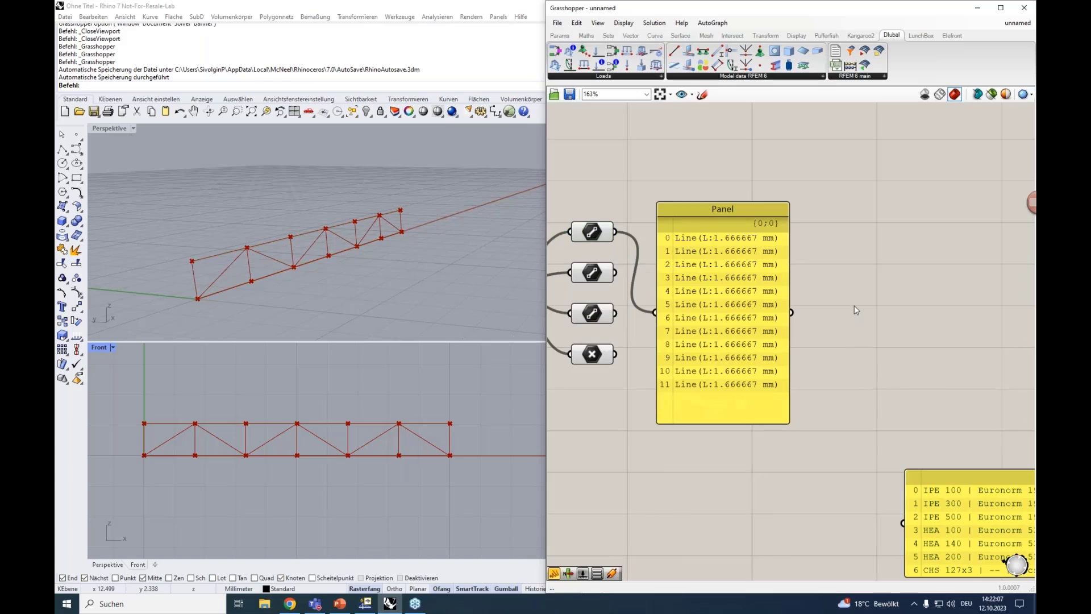
pyautogui.write('cull')
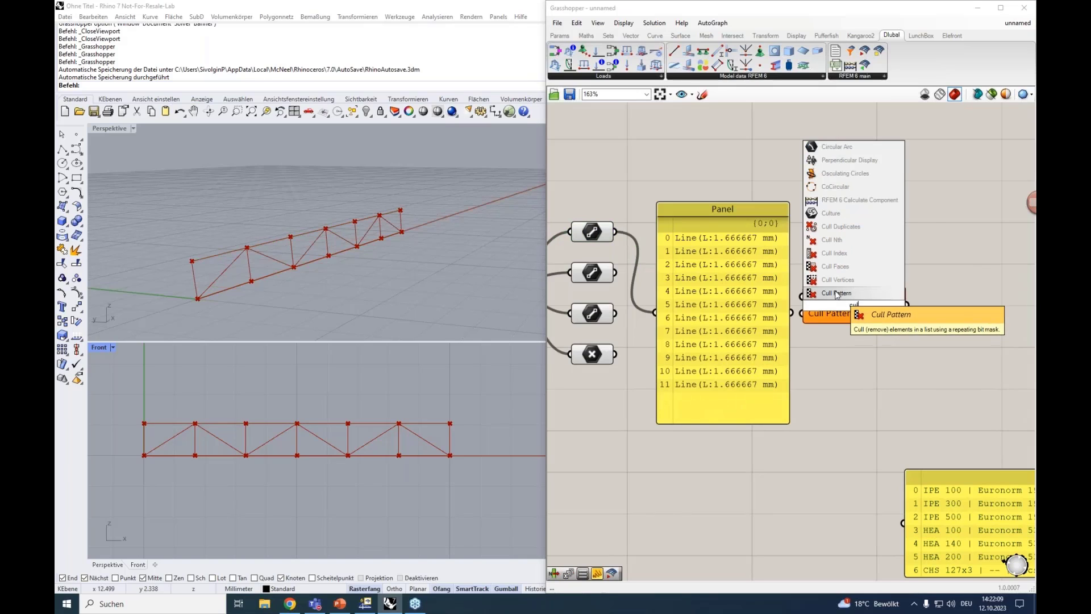
pyautogui.click(840, 293)
pyautogui.moveTo(857, 303); pyautogui.dragTo(890, 303)
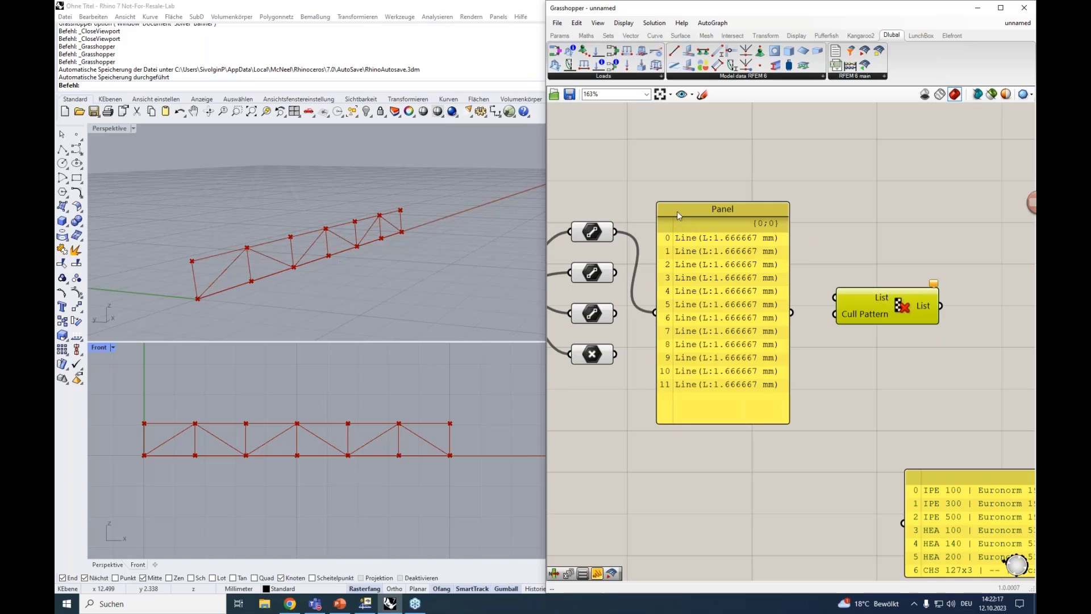
pyautogui.moveTo(686, 182); pyautogui.dragTo(709, 179, button='right')
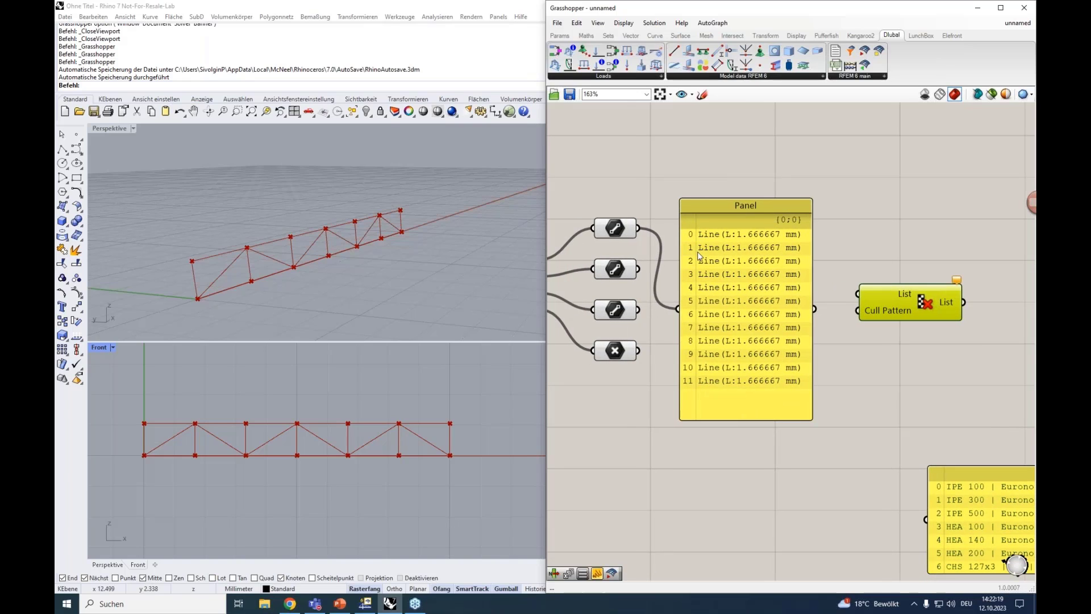
pyautogui.click(615, 228)
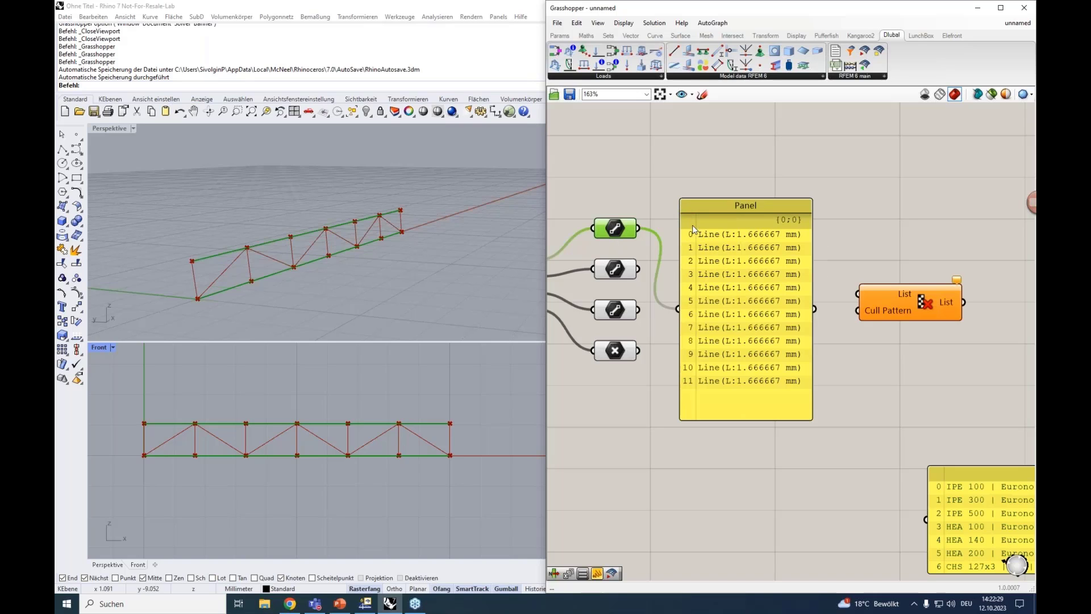
# Add a List Item component above the primary lines panel and connect the primary lines container to its List input
pyautogui.moveTo(652, 190); pyautogui.dragTo(702, 250, button='right')
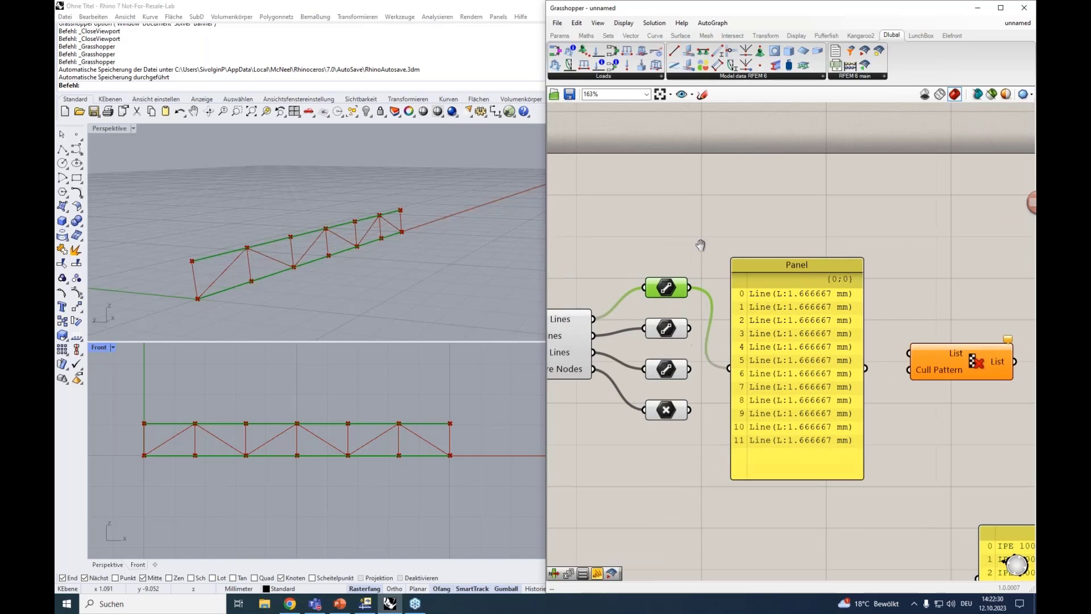
pyautogui.doubleClick(683, 213)
pyautogui.write('ite')
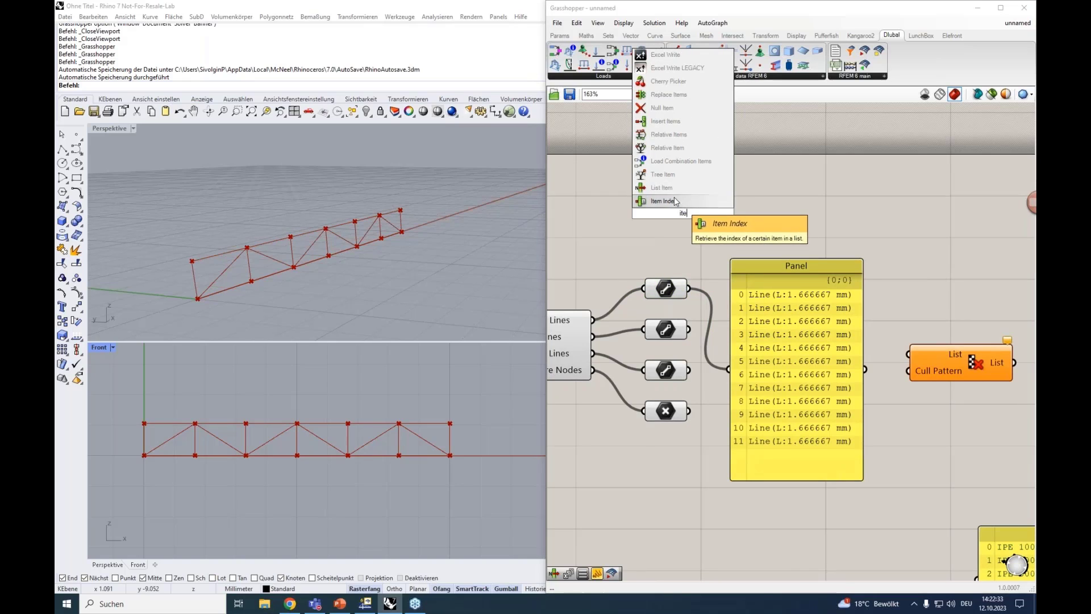
pyautogui.click(669, 188)
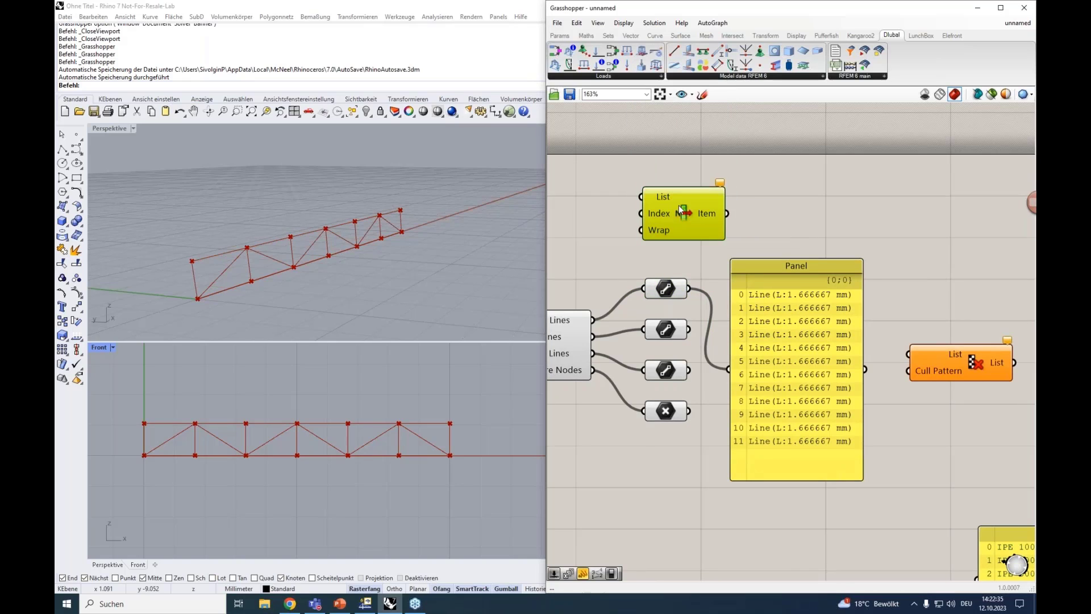
pyautogui.moveTo(666, 188); pyautogui.dragTo(689, 288)
pyautogui.moveTo(727, 205); pyautogui.dragTo(795, 201)
# Create a number slider ranging from 0 to 15 and connect it to the List Item's Index input
pyautogui.doubleClick(652, 206)
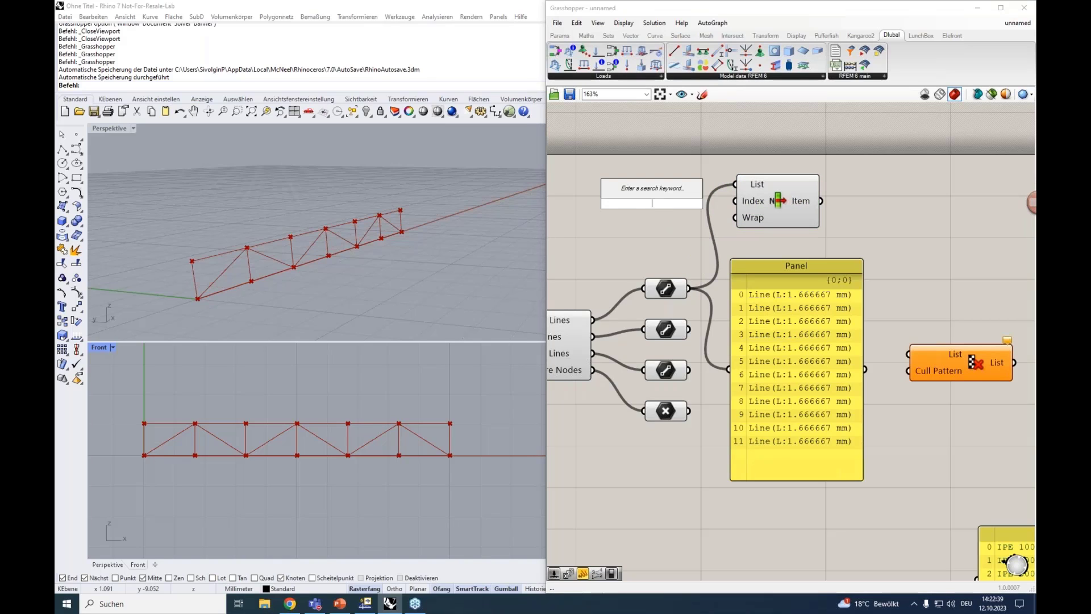
pyautogui.write('0<15')
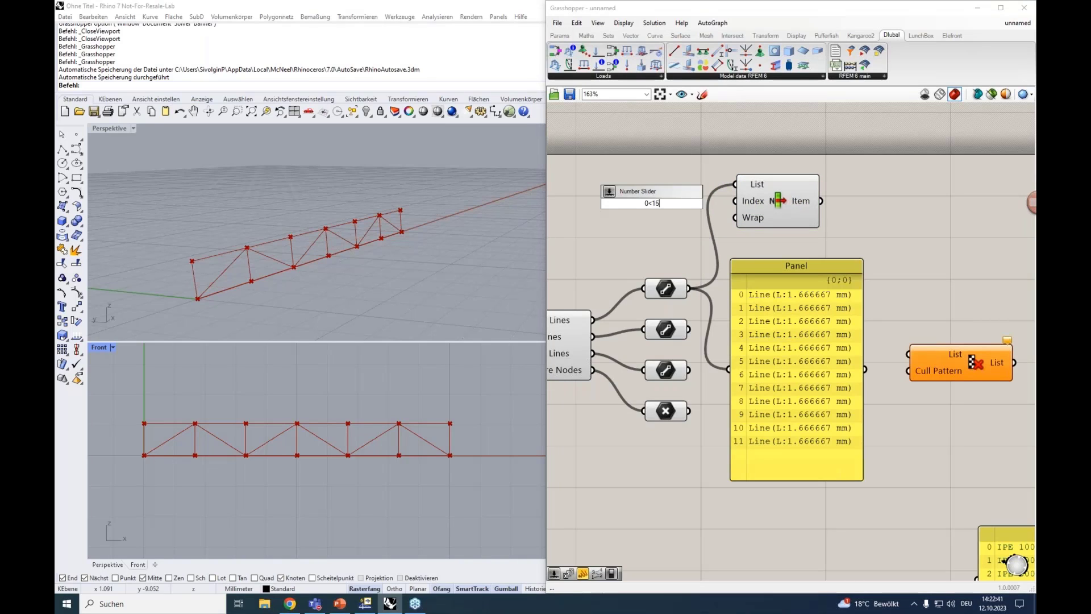
pyautogui.press('Return')
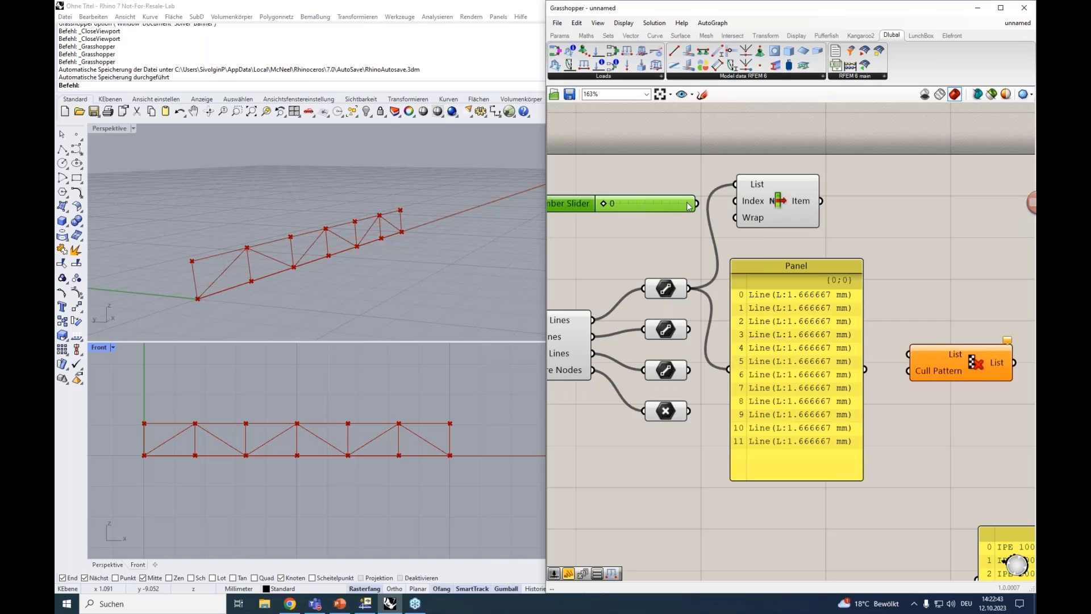
pyautogui.moveTo(697, 204); pyautogui.dragTo(737, 201)
pyautogui.moveTo(662, 229); pyautogui.dragTo(722, 226, button='right')
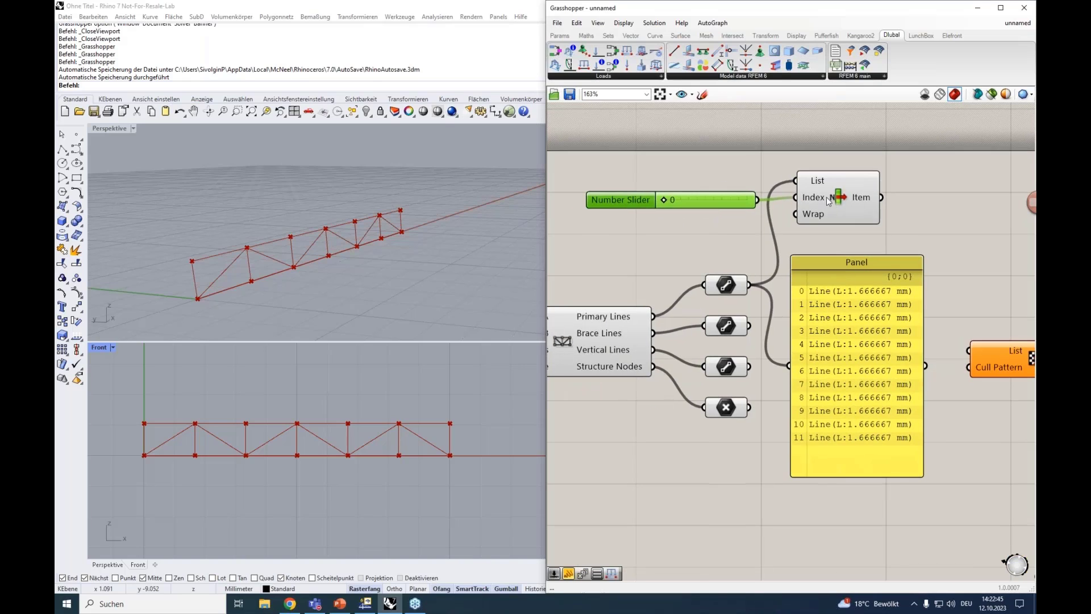
# Highlight the List Item output and step the index slider through several values to examine the order of the primary lines
pyautogui.click(840, 197)
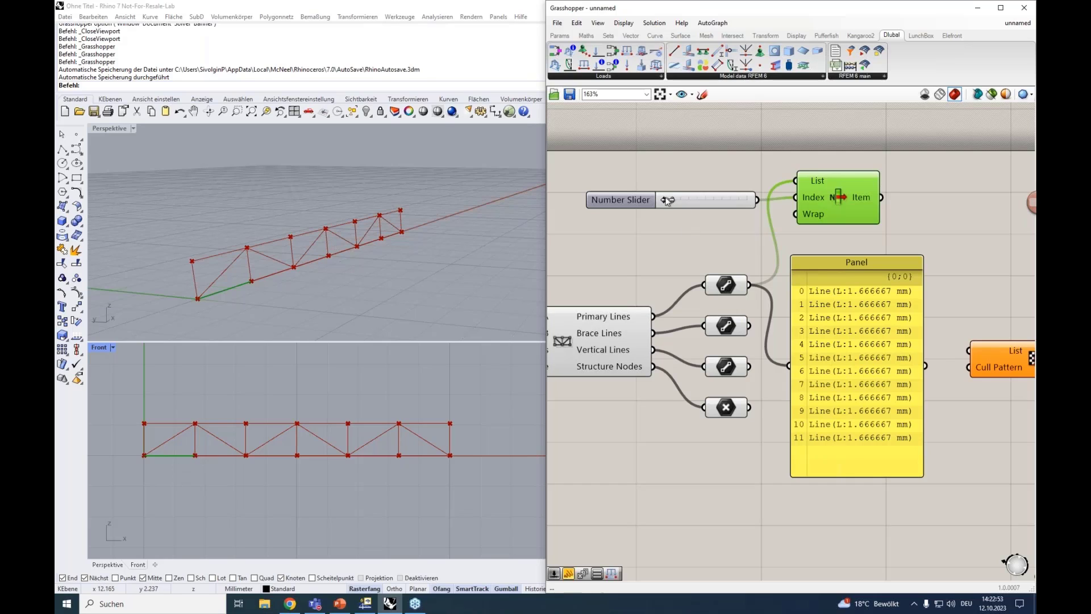
pyautogui.moveTo(670, 200); pyautogui.dragTo(674, 200)
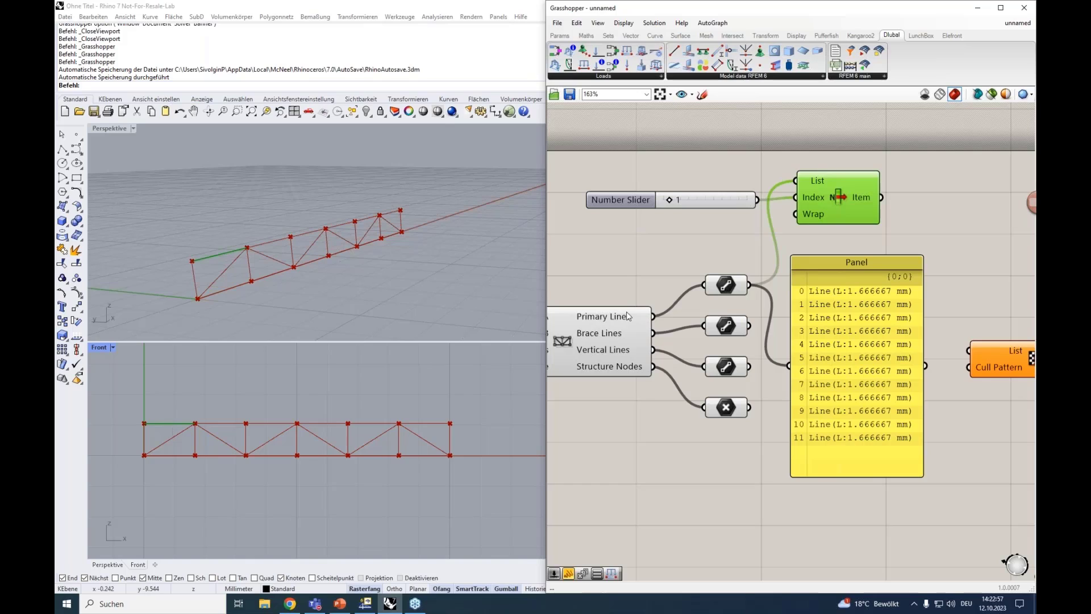
pyautogui.moveTo(668, 200); pyautogui.dragTo(681, 203)
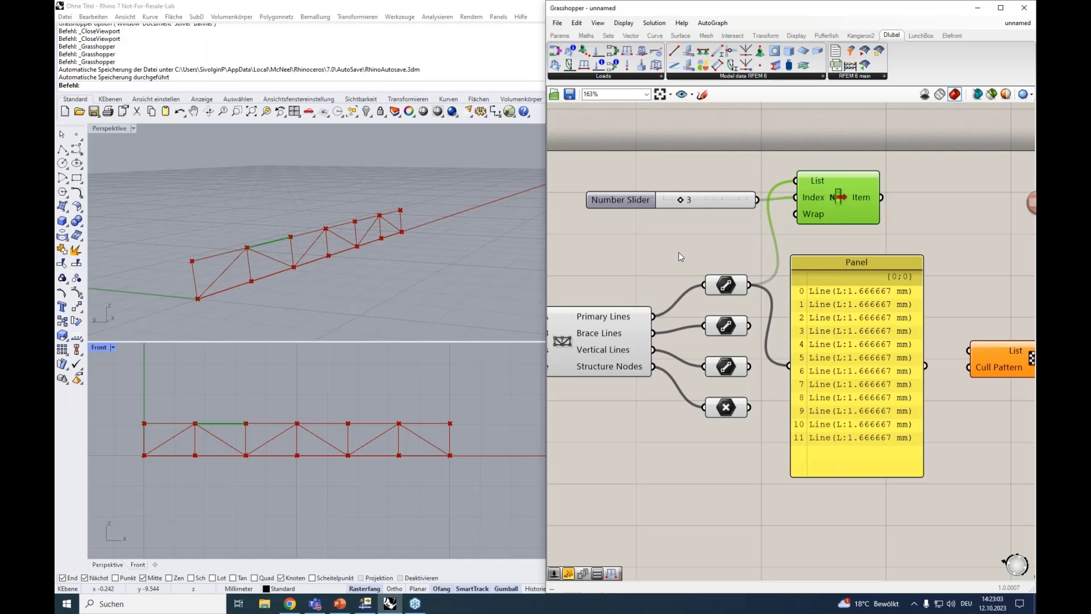
pyautogui.moveTo(677, 264); pyautogui.dragTo(669, 239, button='right')
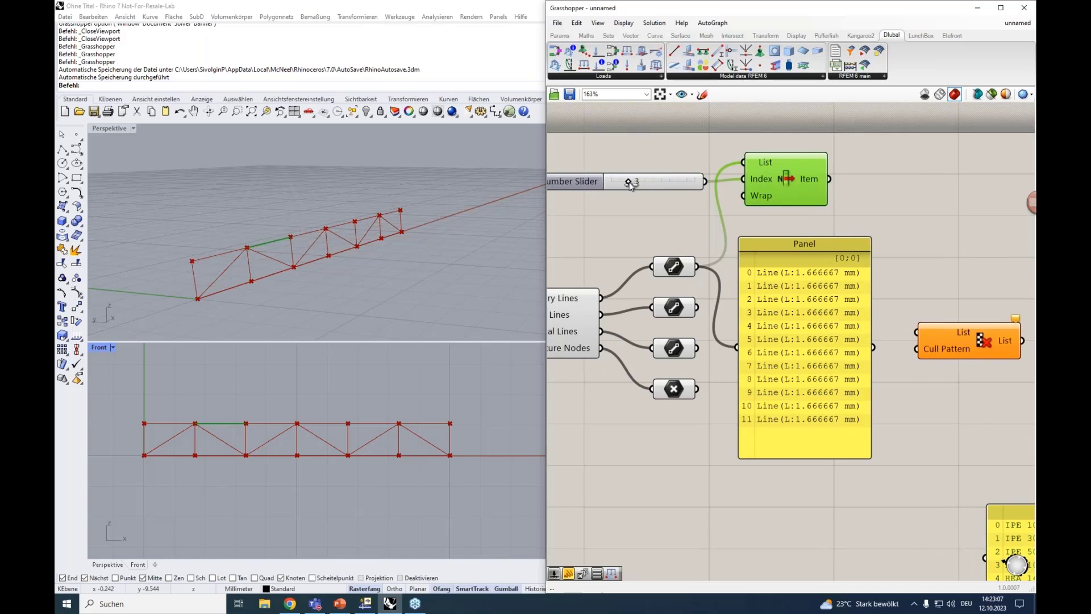
pyautogui.moveTo(629, 182); pyautogui.dragTo(611, 182)
pyautogui.moveTo(613, 184); pyautogui.dragTo(617, 185)
pyautogui.moveTo(618, 183)
pyautogui.mouseDown()
pyautogui.moveTo(674, 185)
pyautogui.moveTo(611, 188)
pyautogui.mouseUp()
# Reduce the Cull Pattern's boolean collection to one False entry followed by one True entry
pyautogui.scroll(-3, 770, 250)
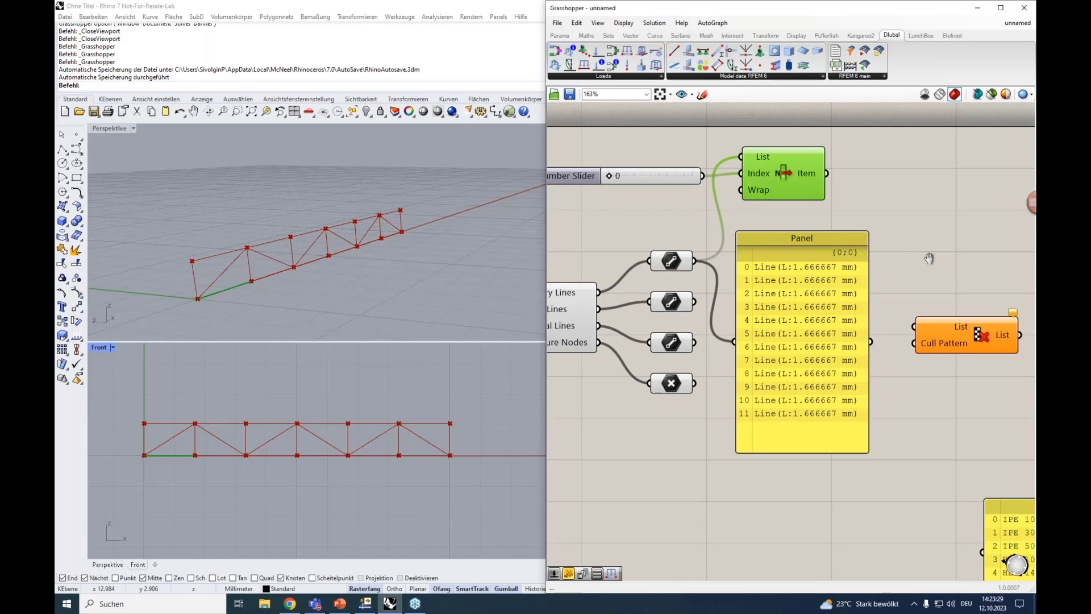
pyautogui.rightClick(903, 272)
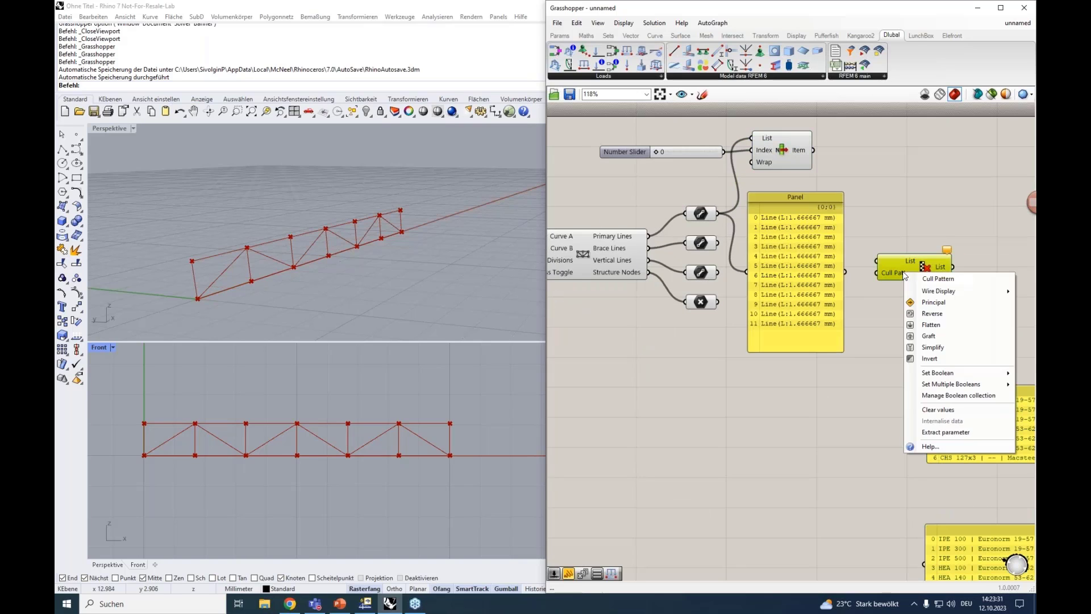
pyautogui.click(887, 305)
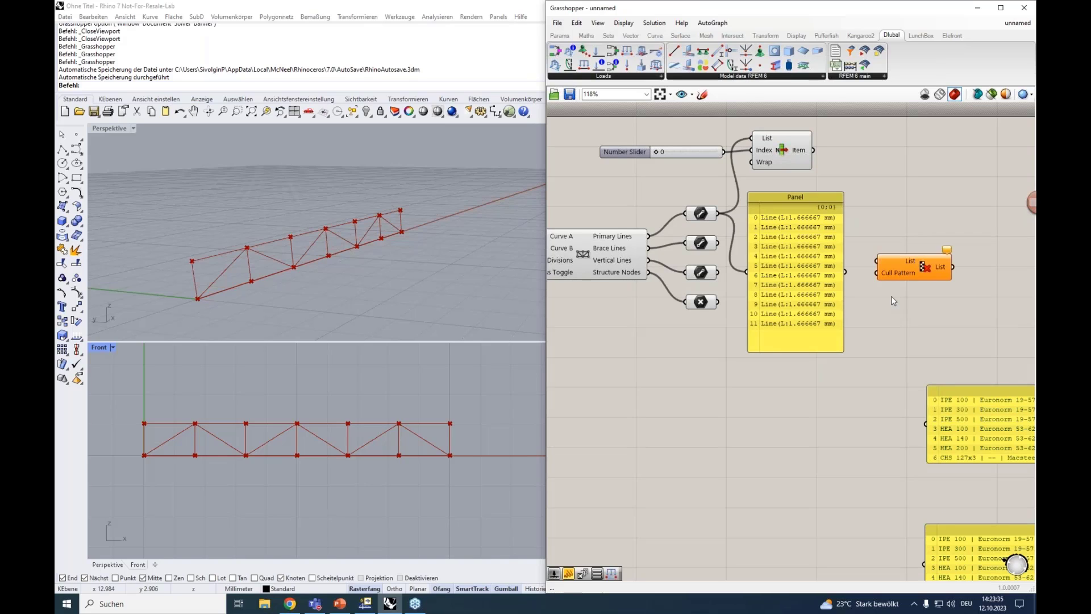
pyautogui.rightClick(902, 273)
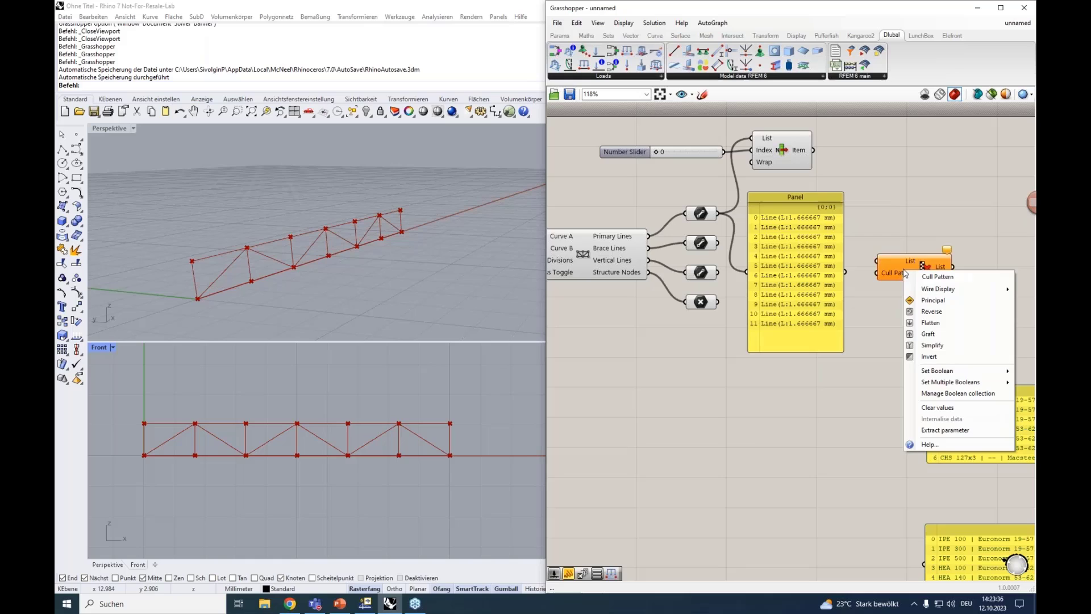
pyautogui.click(943, 393)
pyautogui.click(762, 342)
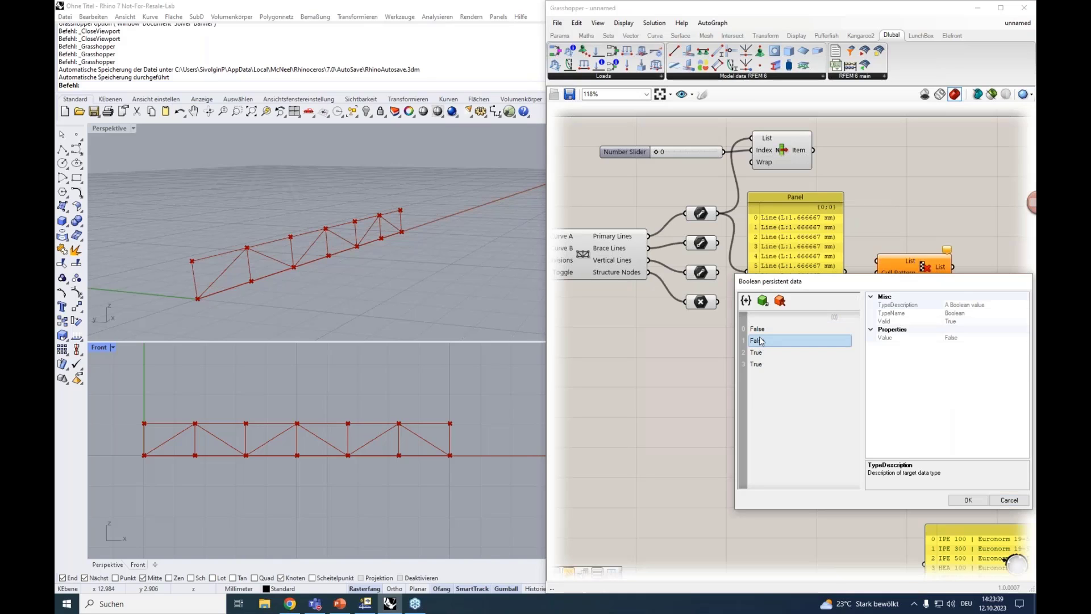
pyautogui.click(779, 300)
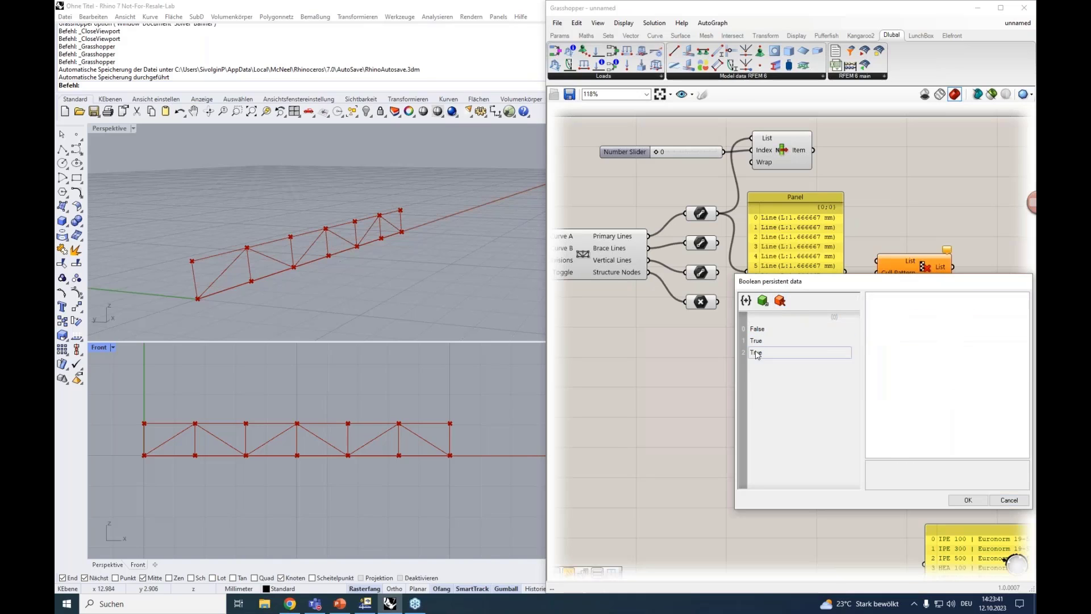
pyautogui.click(757, 340)
pyautogui.click(780, 300)
pyautogui.click(763, 330)
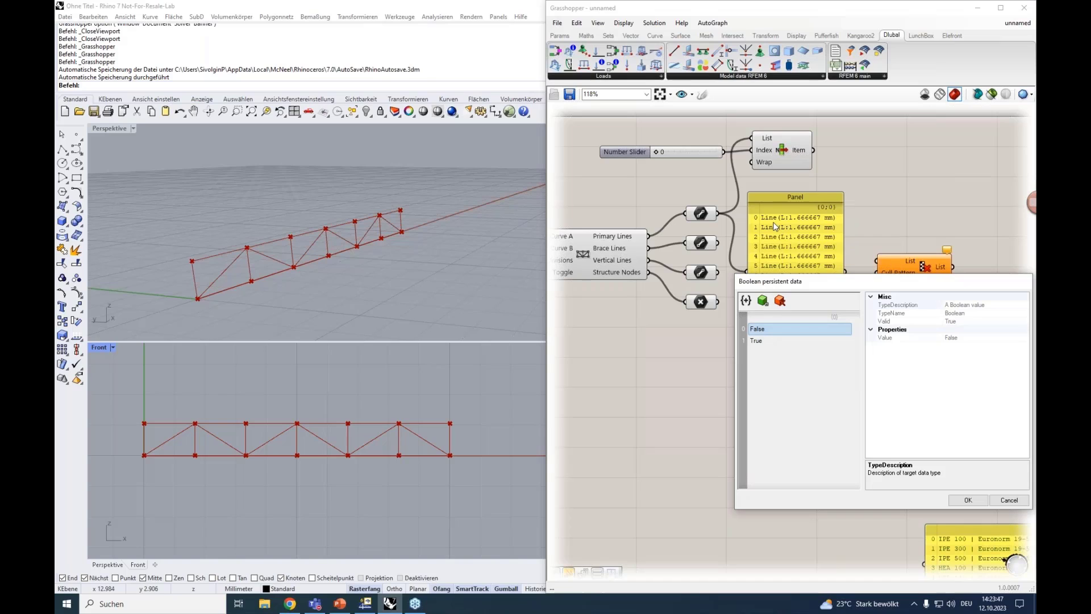
pyautogui.click(756, 341)
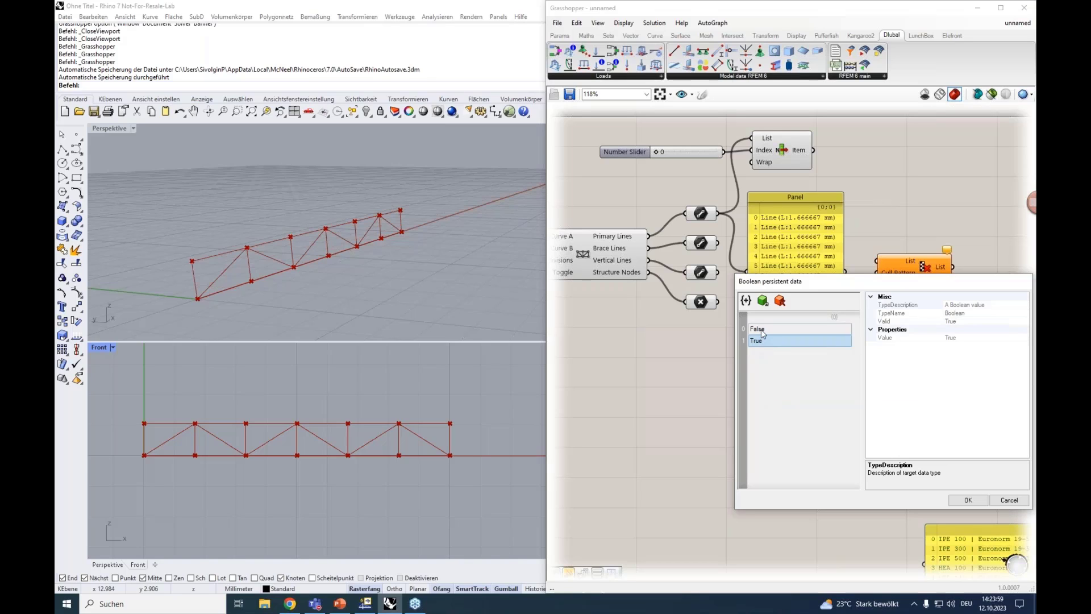
pyautogui.click(762, 329)
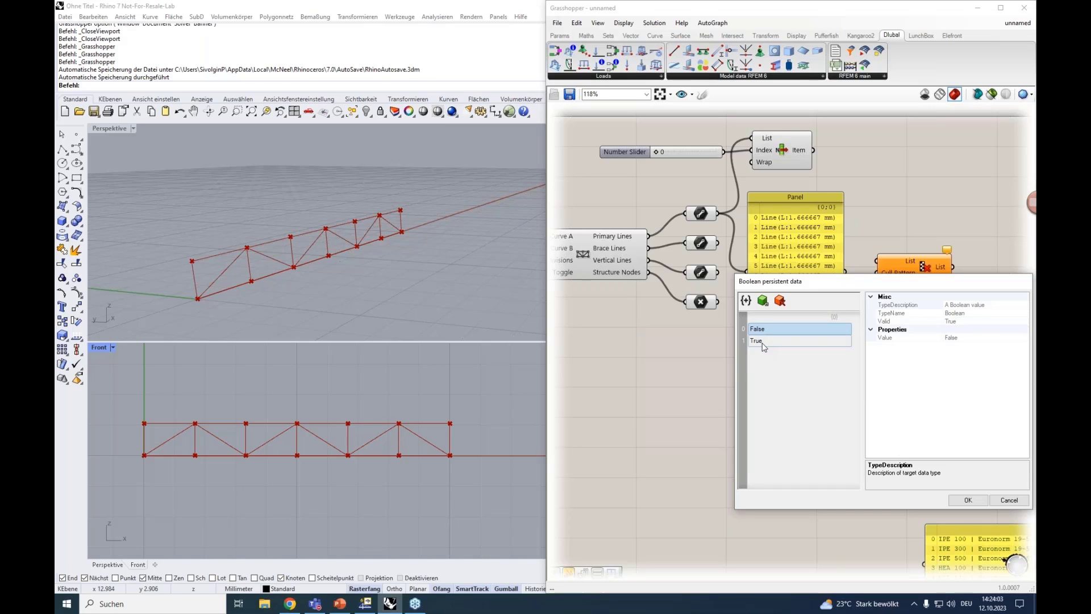
pyautogui.click(764, 341)
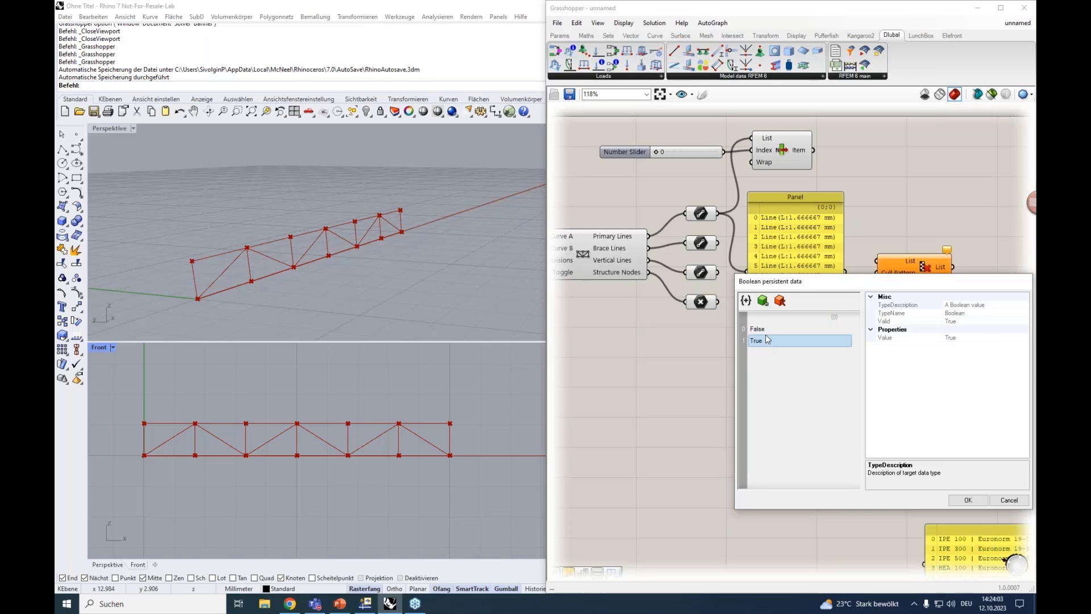
pyautogui.click(976, 502)
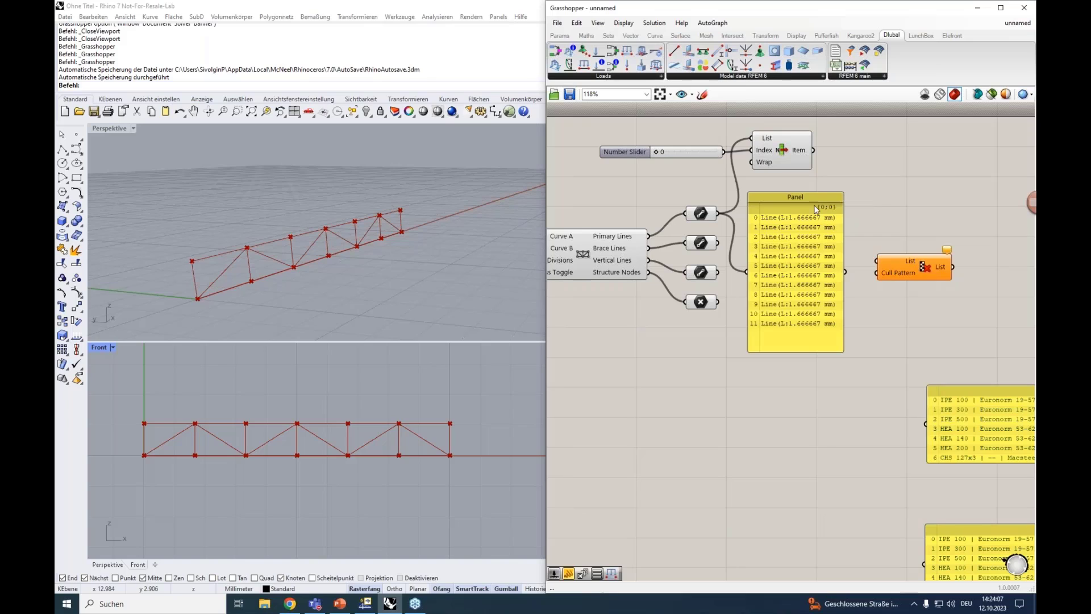
# Delete the primary lines panel, place the Cull Pattern component beside the primary lines container, and connect the container to its List input
pyautogui.click(808, 198)
pyautogui.press('Delete')
pyautogui.moveTo(877, 261); pyautogui.dragTo(791, 208)
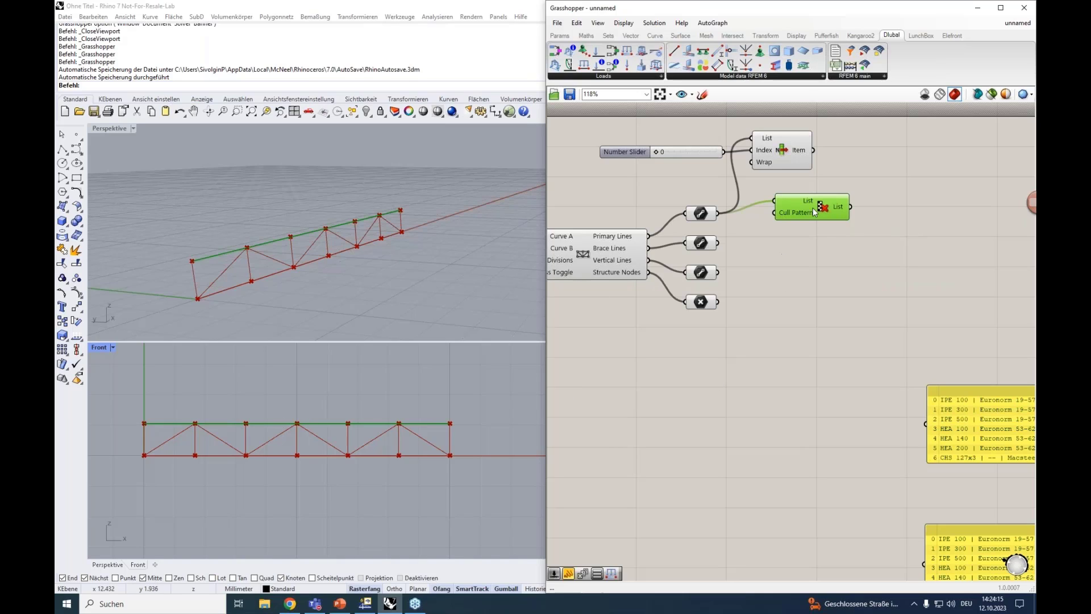
# Duplicate the Cull Pattern component directly below the original and invert the copy's Cull Pattern input
pyautogui.moveTo(803, 205); pyautogui.dragTo(797, 253)
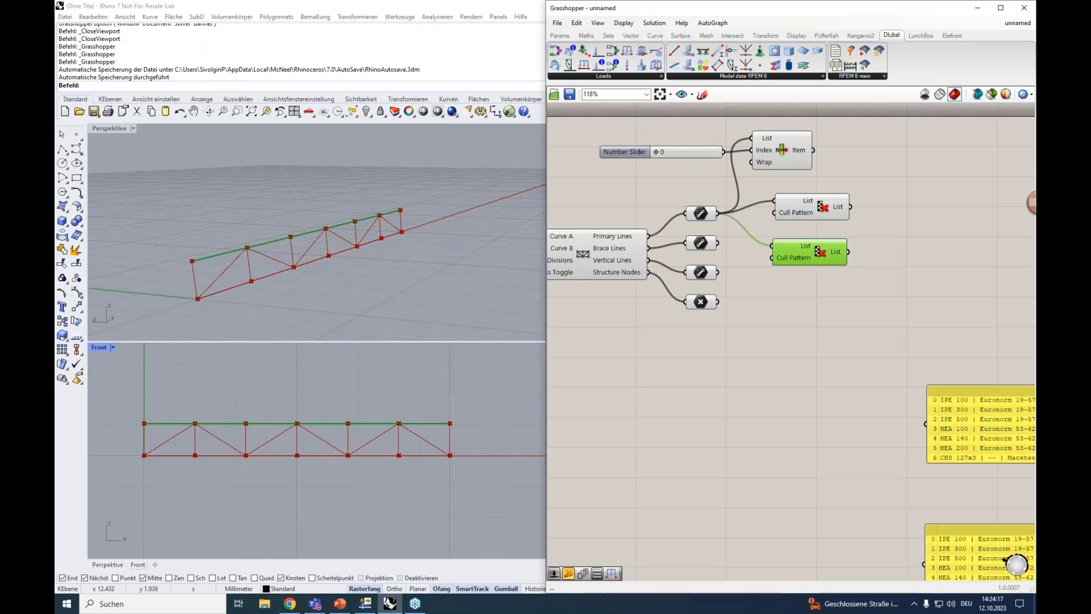
pyautogui.rightClick(794, 259)
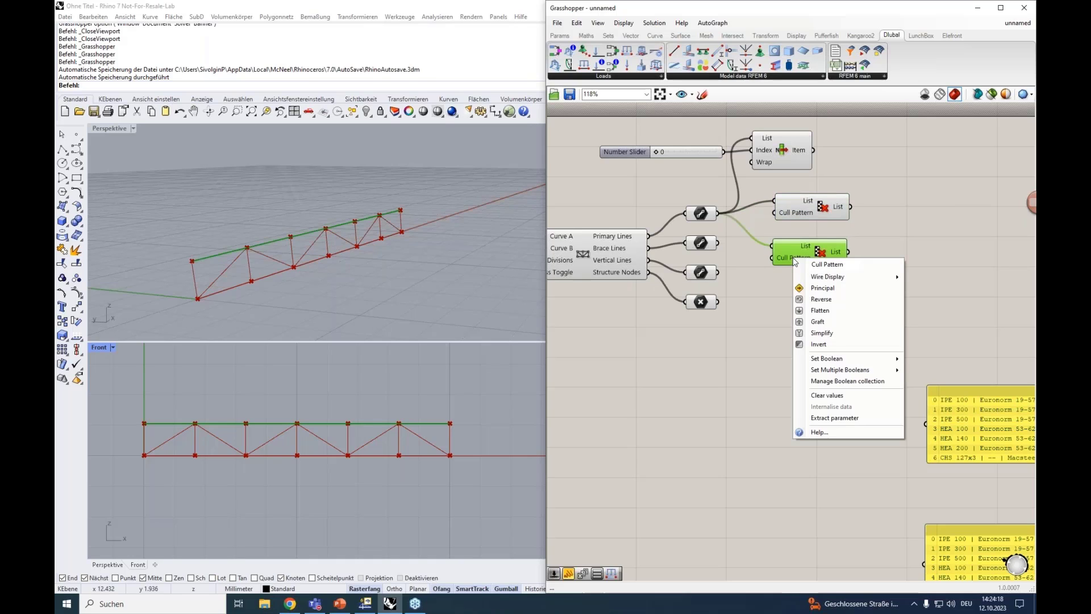
pyautogui.click(825, 345)
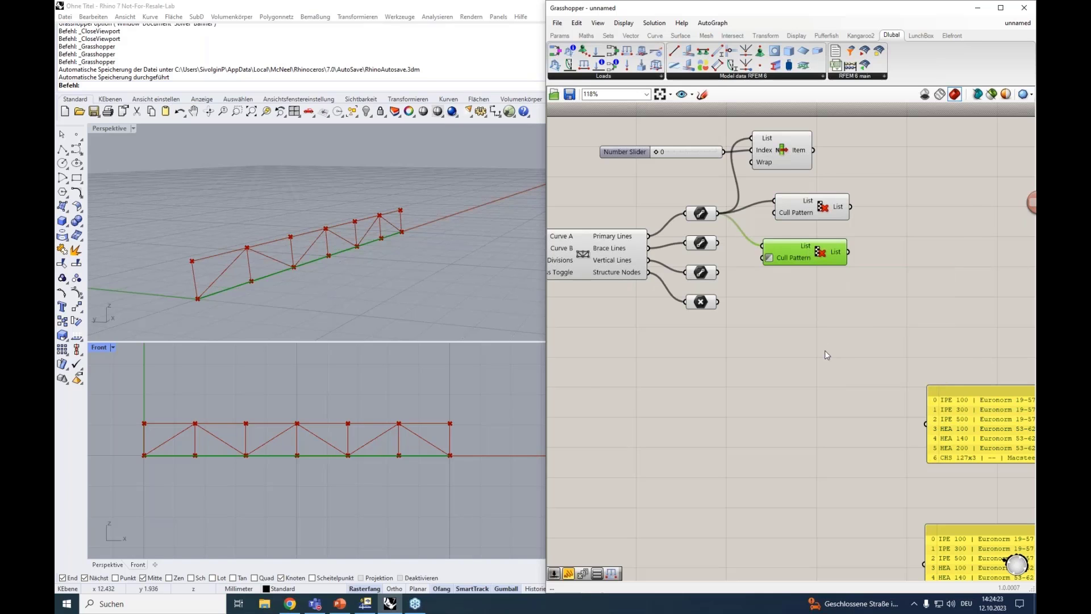
# Select the two Cull Pattern components in turn to check which chord lines each one outputs in the viewports
pyautogui.scroll(-2, 824, 350)
pyautogui.moveTo(816, 360); pyautogui.dragTo(648, 264, button='right')
pyautogui.scroll(-2, 652, 263)
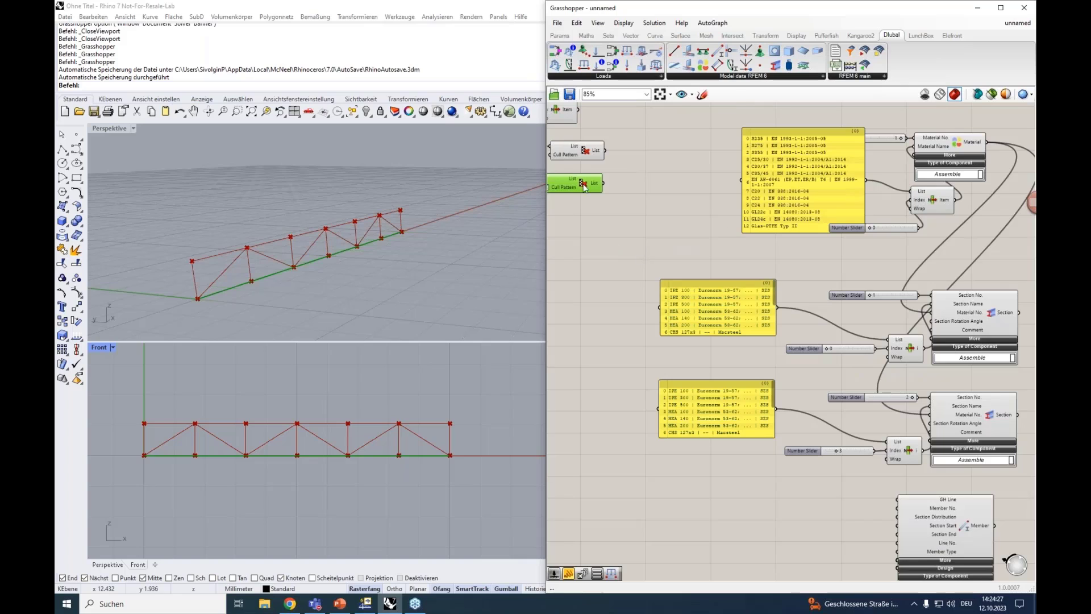
pyautogui.click(571, 152)
pyautogui.click(580, 179)
pyautogui.moveTo(695, 239); pyautogui.dragTo(660, 180, button='right')
pyautogui.scroll(-1, 817, 437)
# Duplicate the Member component onto the free canvas directly beneath the original
pyautogui.click(890, 462)
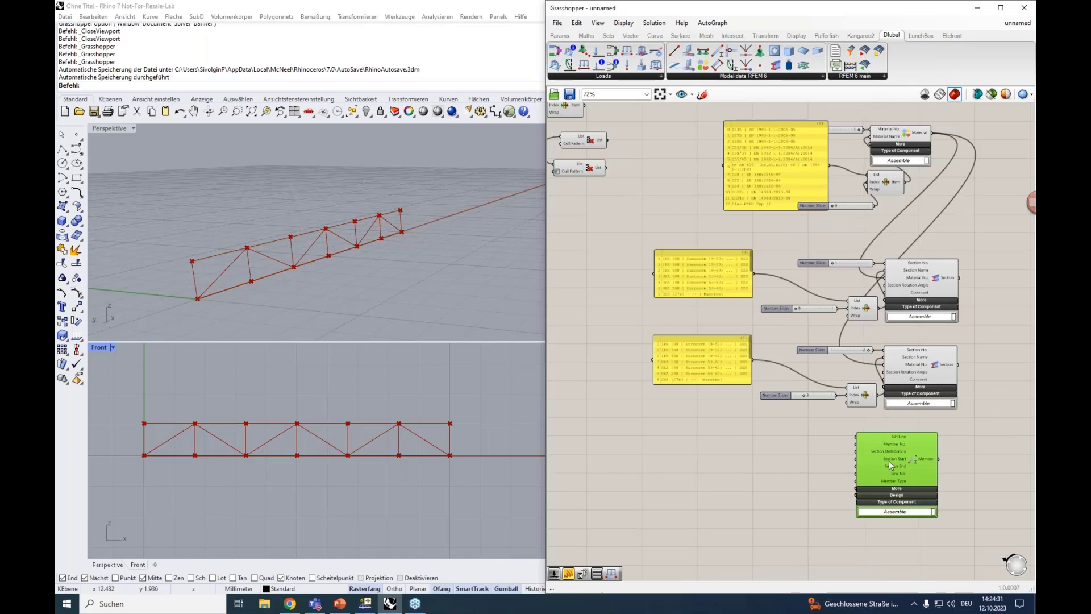
pyautogui.scroll(4, 815, 476)
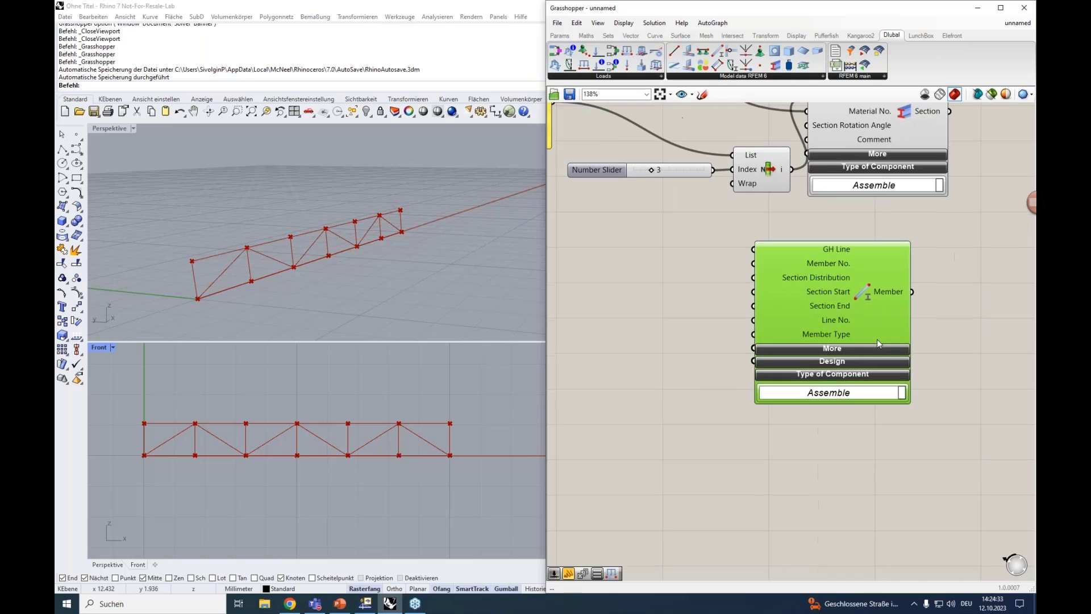
pyautogui.keyDown('alt'); pyautogui.moveTo(876, 338); pyautogui.dragTo(879, 543); pyautogui.keyUp('alt')
pyautogui.scroll(-4, 781, 442)
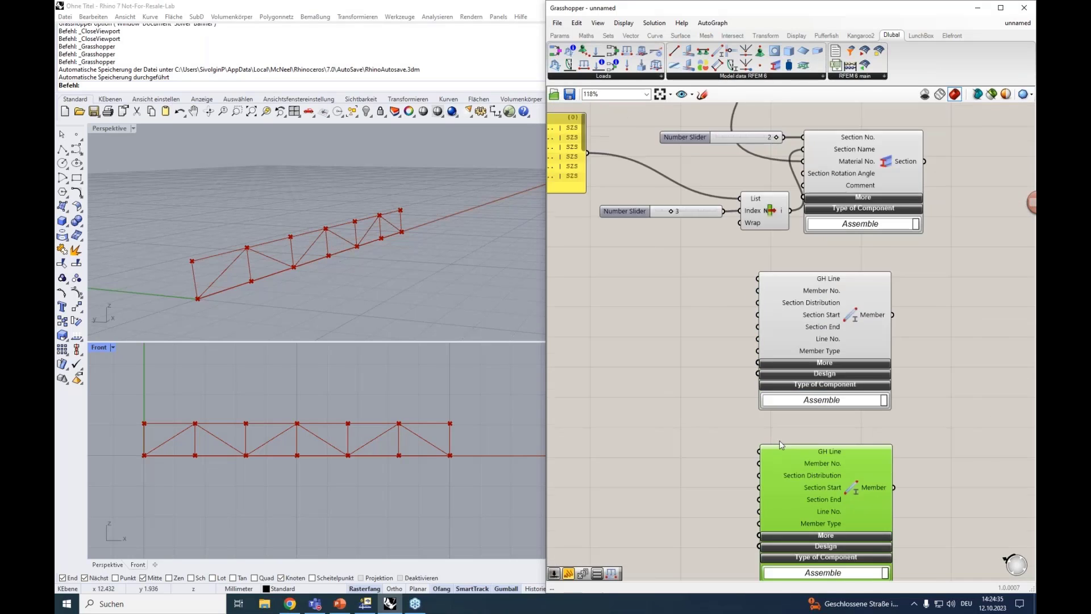
# Connect the first Cull Pattern output to the original Member's GH Line input and the inverted one to the copy's GH Line input
pyautogui.moveTo(622, 282); pyautogui.dragTo(712, 349, button='right')
pyautogui.moveTo(610, 116); pyautogui.dragTo(857, 408)
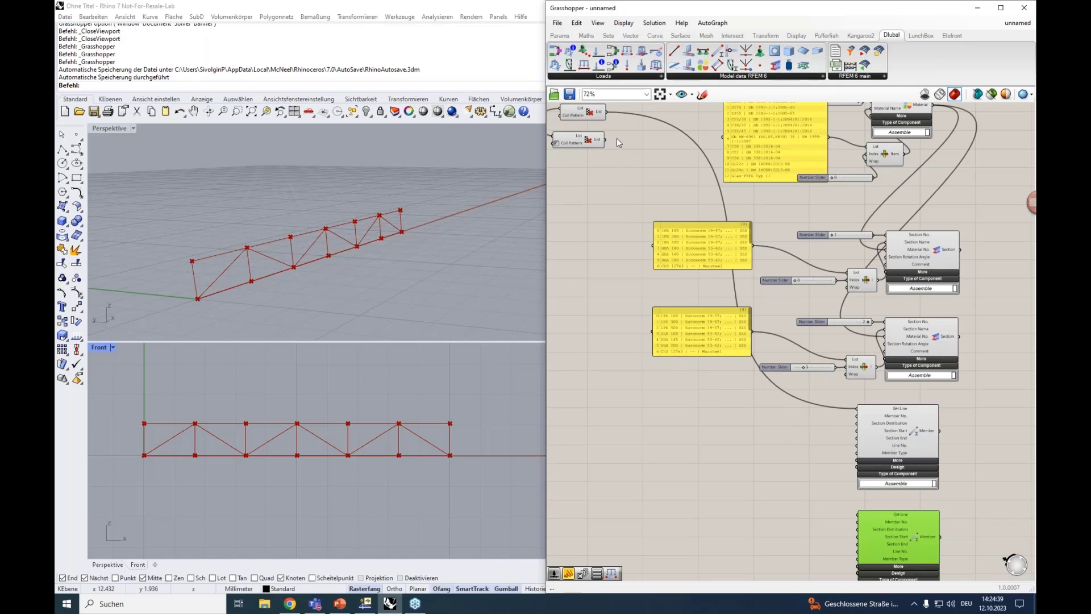
pyautogui.moveTo(606, 142); pyautogui.dragTo(856, 518)
pyautogui.moveTo(819, 474); pyautogui.dragTo(790, 403, button='right')
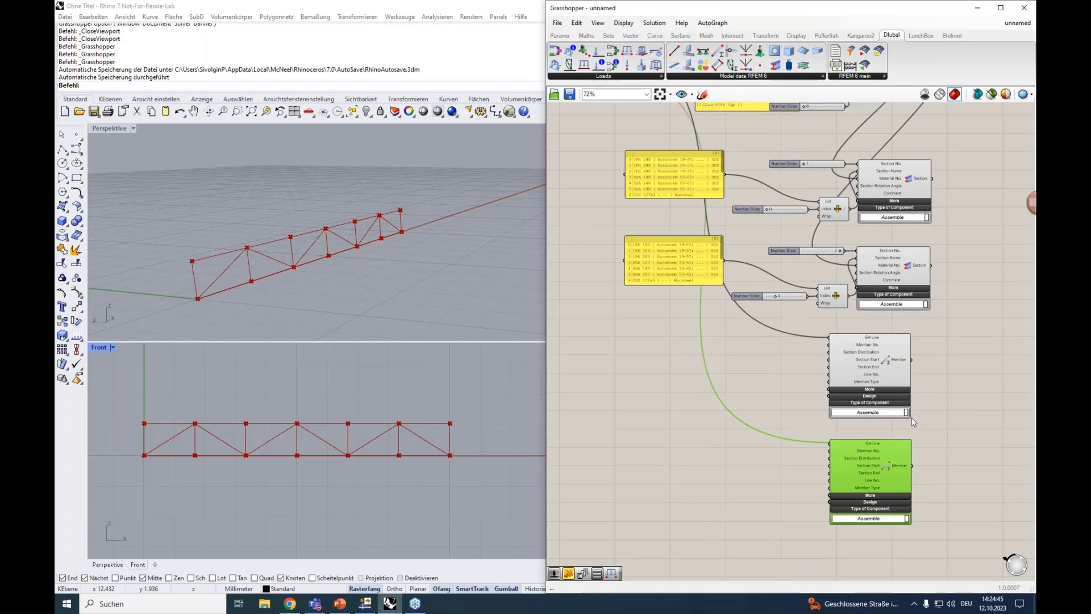
pyautogui.scroll(4, 892, 403)
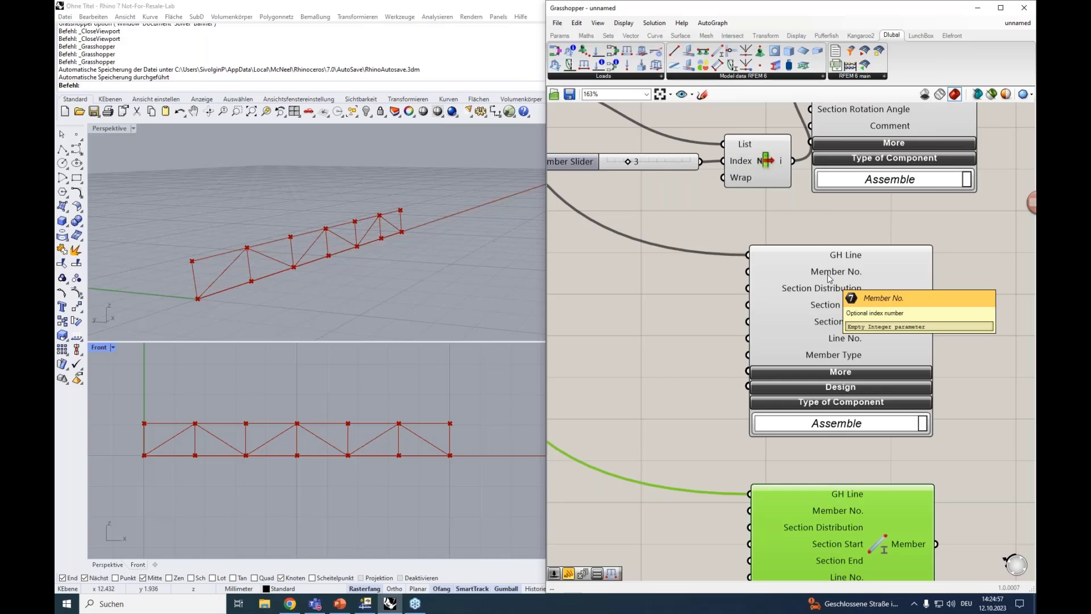
pyautogui.scroll(-2, 827, 274)
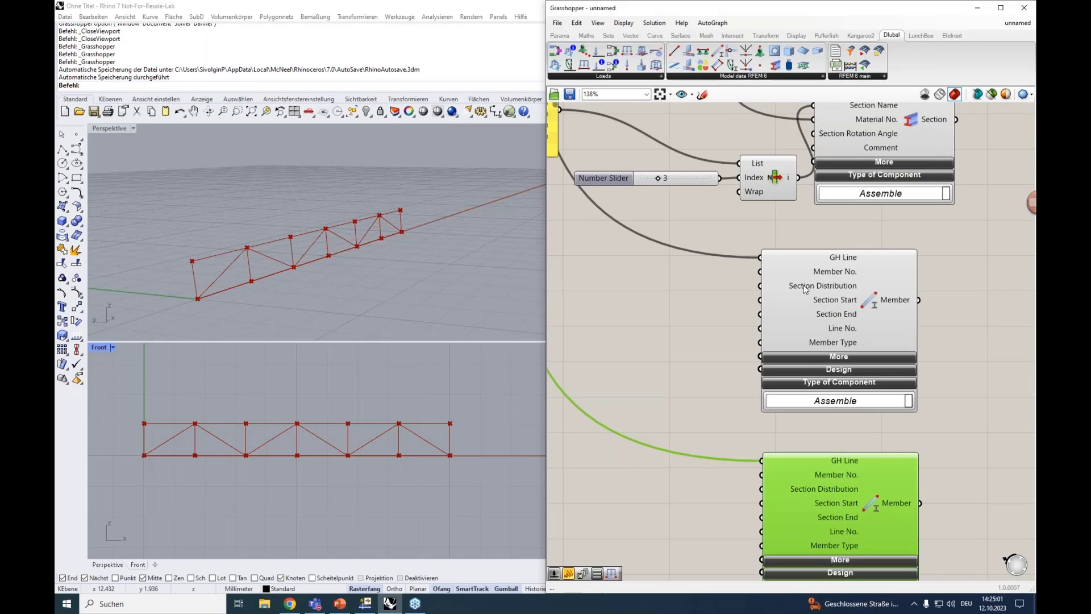
pyautogui.moveTo(732, 316); pyautogui.dragTo(651, 304, button='right')
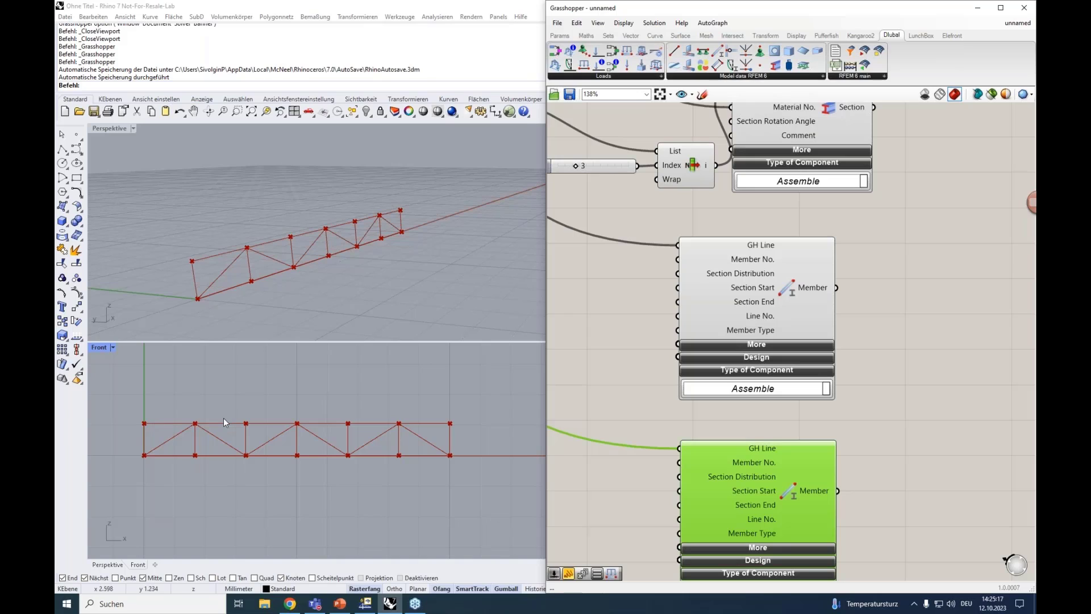
pyautogui.moveTo(626, 51); pyautogui.dragTo(932, 296)
pyautogui.moveTo(910, 238); pyautogui.dragTo(943, 257)
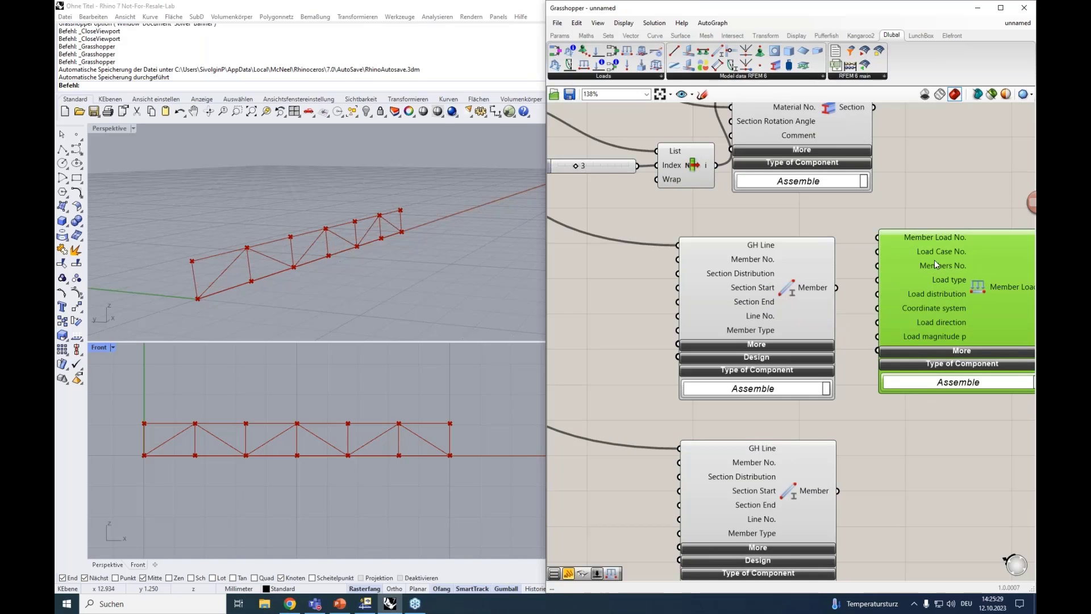
pyautogui.press('Delete')
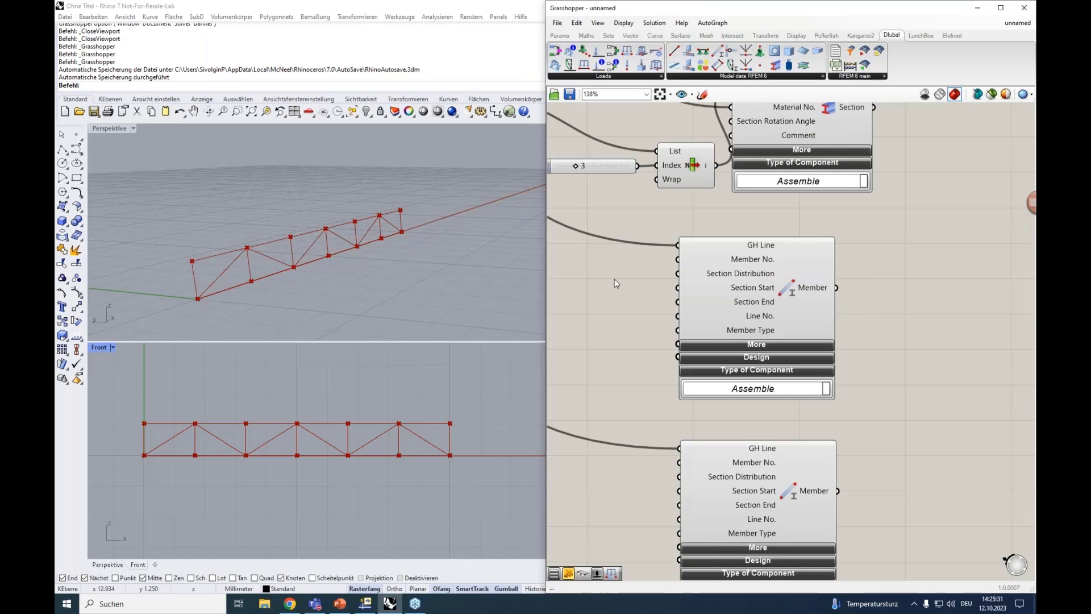
# Add a panel beside the original Member component that outputs the numbers 1 to 5 as separate list items
pyautogui.doubleClick(614, 279)
pyautogui.write('"')
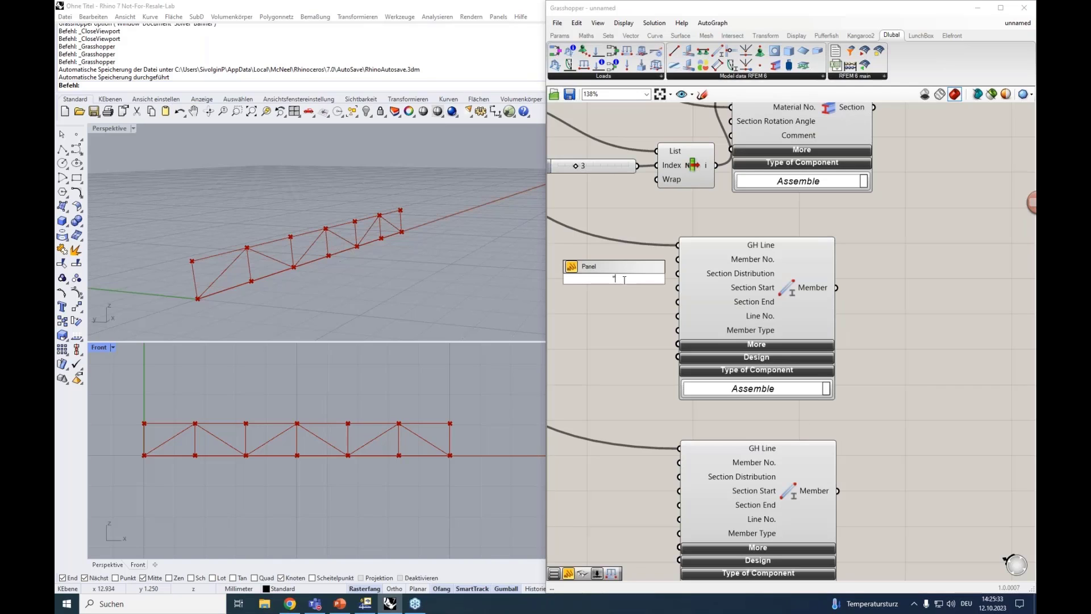
pyautogui.press('Return')
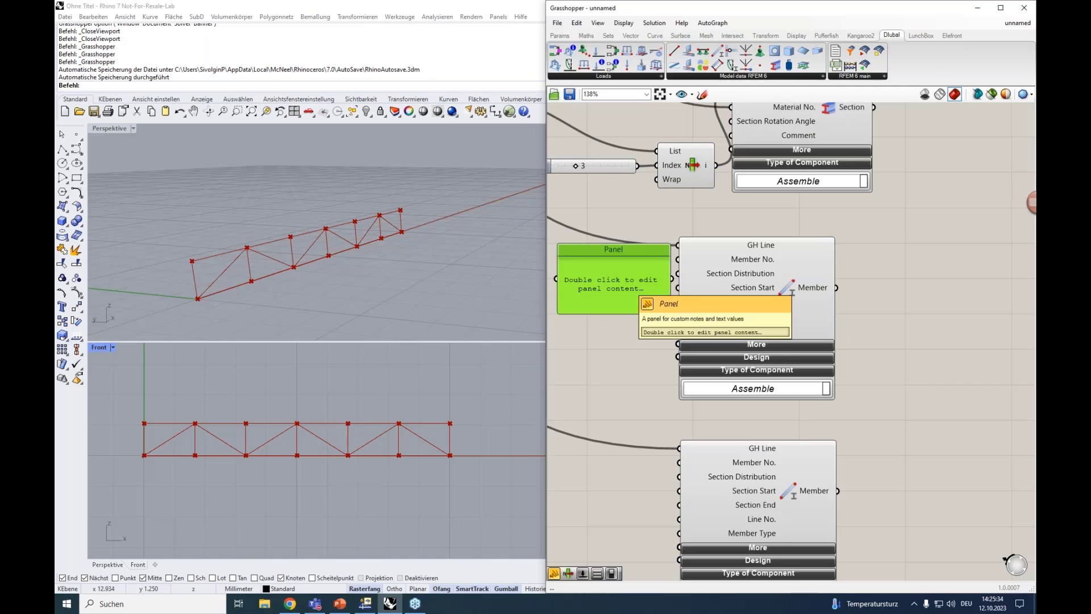
pyautogui.doubleClick(624, 279)
pyautogui.write('1 ')
pyautogui.write('2')
pyautogui.press('Return')
pyautogui.write('3')
pyautogui.press('Return')
pyautogui.write('4')
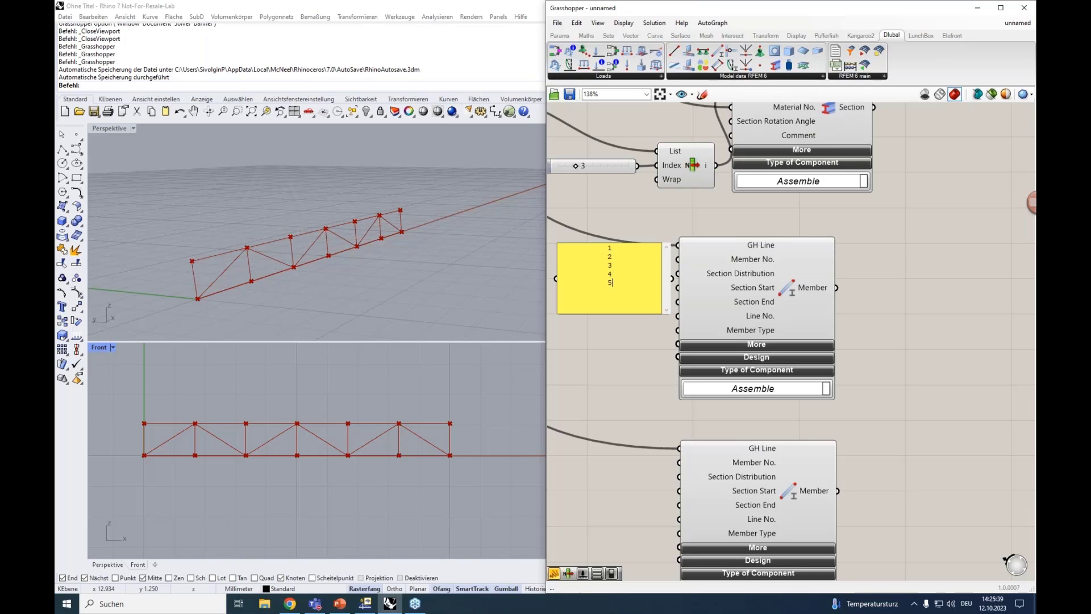
pyautogui.click(626, 348)
pyautogui.moveTo(635, 260); pyautogui.dragTo(607, 267)
pyautogui.moveTo(633, 311); pyautogui.dragTo(736, 311, button='right')
pyautogui.rightClick(698, 291)
pyautogui.click(730, 324)
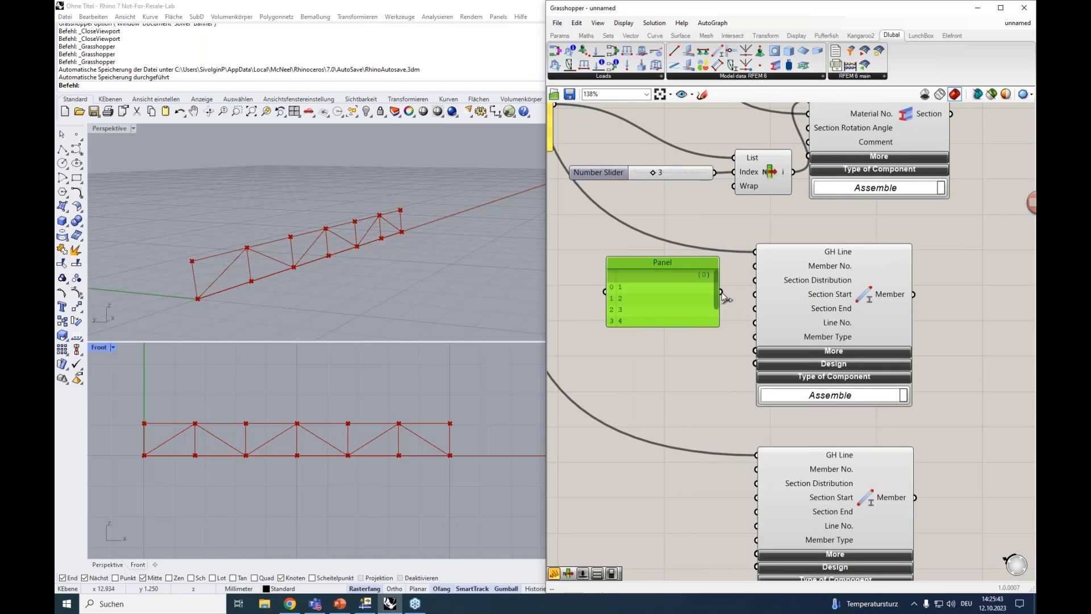
# Try wiring the number panel to the original Member's Member No. input, then unplug it and enlarge the panel to show every entry
pyautogui.moveTo(722, 293); pyautogui.dragTo(754, 264)
pyautogui.moveTo(755, 268); pyautogui.dragTo(735, 272)
pyautogui.moveTo(850, 255)
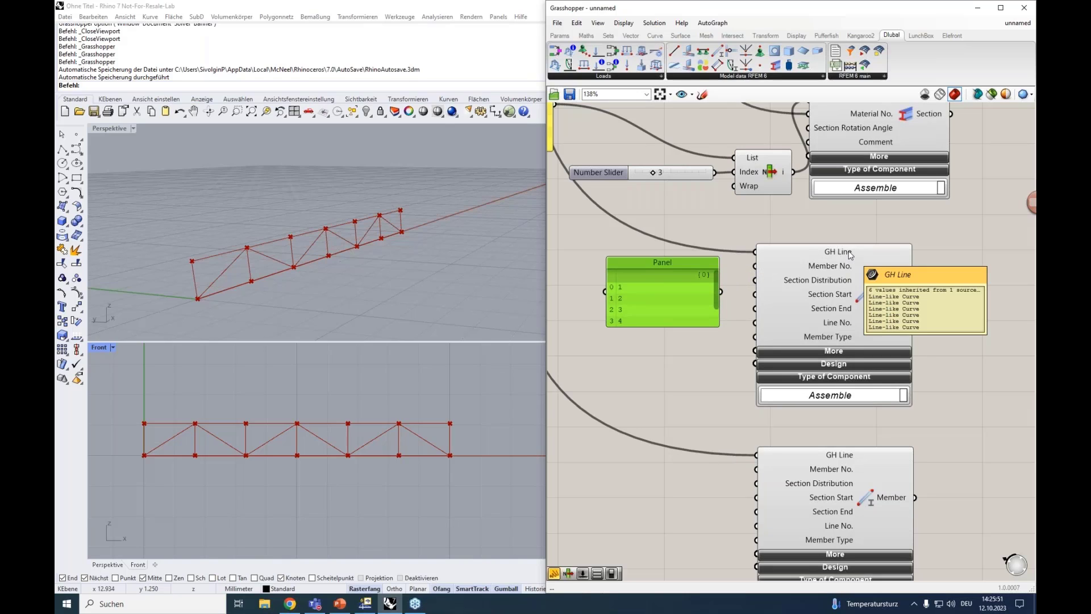
pyautogui.moveTo(836, 272)
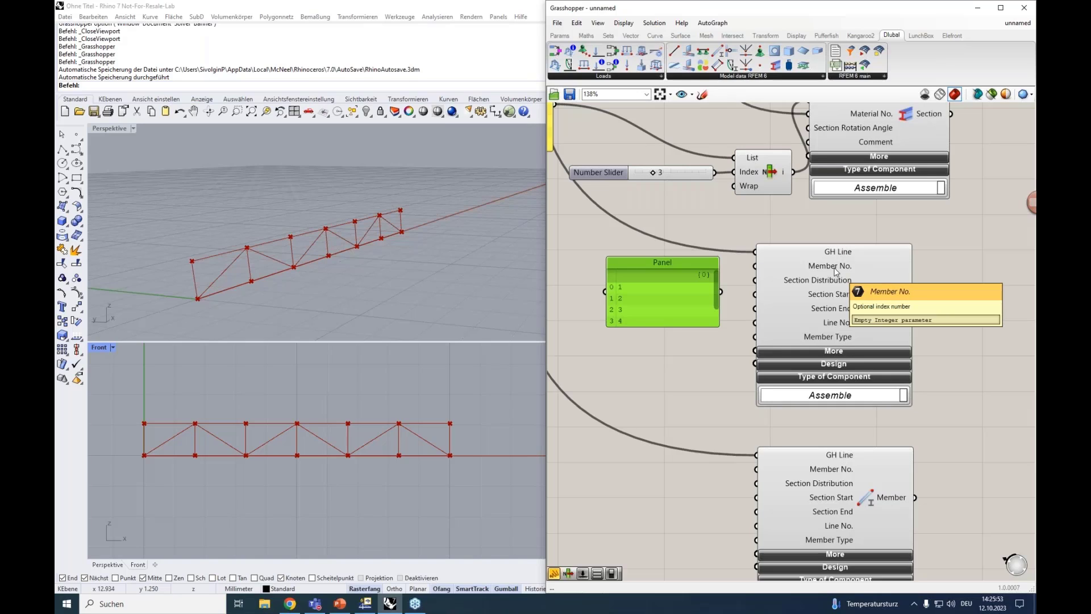
pyautogui.moveTo(623, 327); pyautogui.dragTo(624, 356)
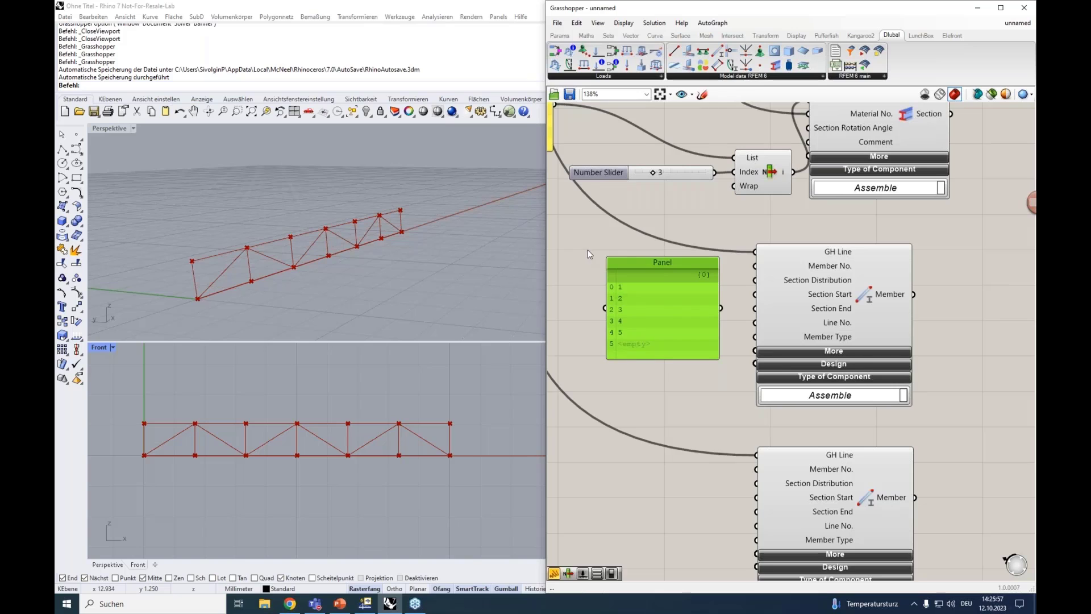
# Set the truss Divisions slider to 8
pyautogui.scroll(-3, 587, 250)
pyautogui.moveTo(673, 373); pyautogui.dragTo(864, 458, button='right')
pyautogui.scroll(-1, 663, 256)
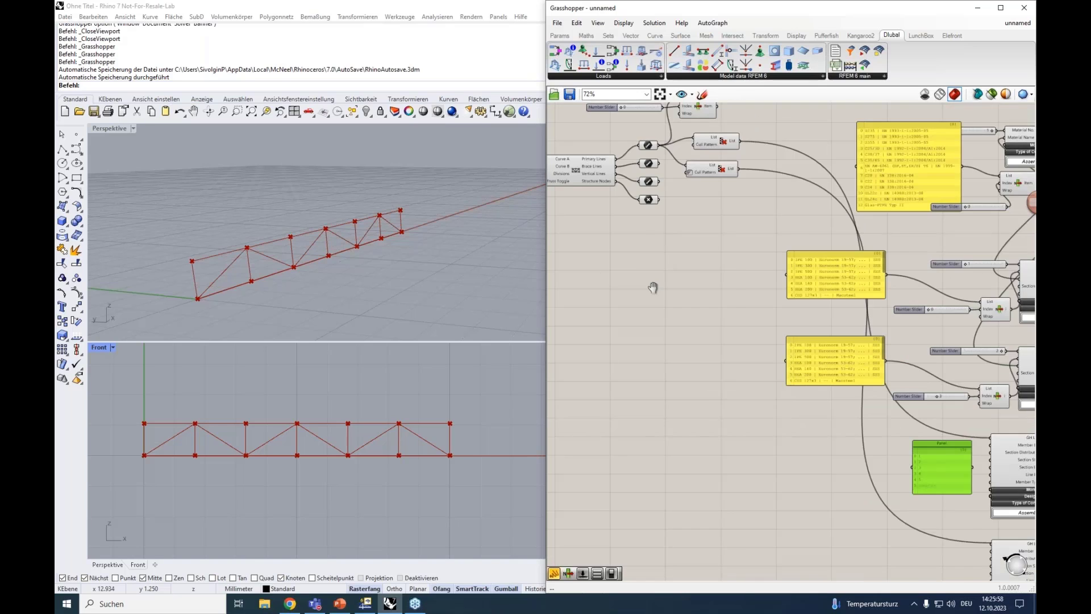
pyautogui.moveTo(653, 288); pyautogui.dragTo(774, 394, button='right')
pyautogui.scroll(3, 775, 394)
pyautogui.moveTo(702, 313)
pyautogui.mouseDown()
pyautogui.moveTo(689, 315)
pyautogui.moveTo(708, 313)
pyautogui.mouseUp()
pyautogui.moveTo(841, 415); pyautogui.dragTo(724, 353, button='right')
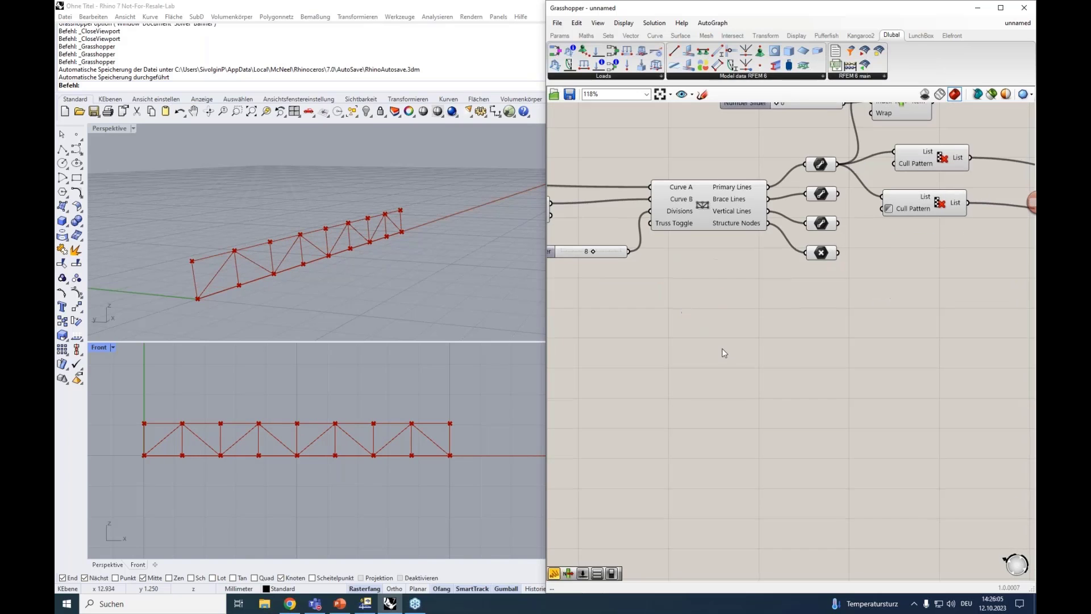
# Delete the manually numbered panel beside the original Member component
pyautogui.moveTo(752, 388); pyautogui.dragTo(571, 264, button='right')
pyautogui.moveTo(864, 341); pyautogui.dragTo(506, 243, button='right')
pyautogui.scroll(-1, 1032, 248)
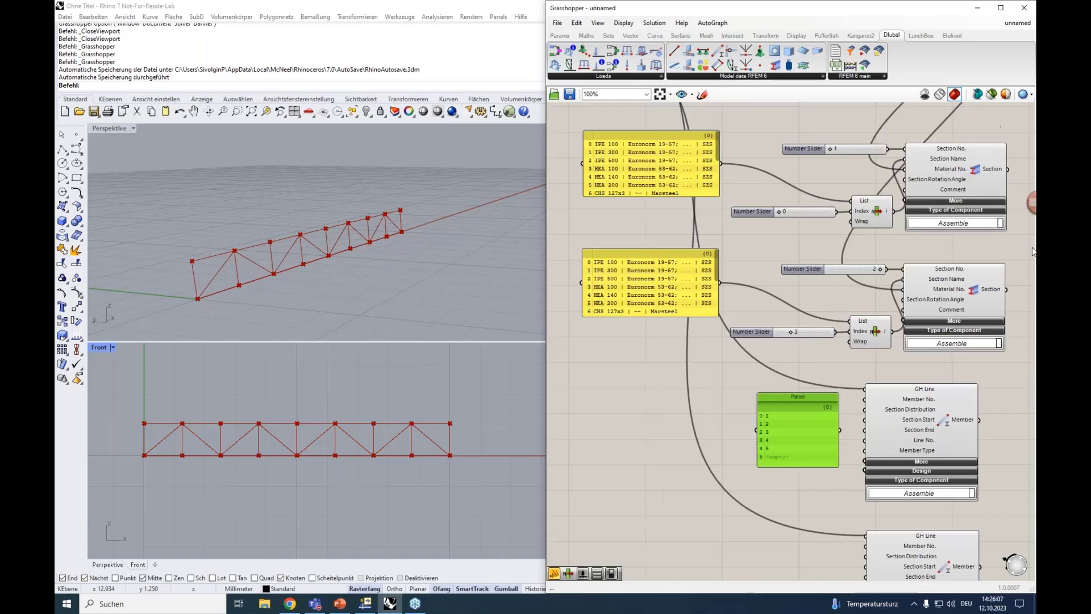
pyautogui.scroll(-2, 1033, 251)
pyautogui.scroll(4, 876, 398)
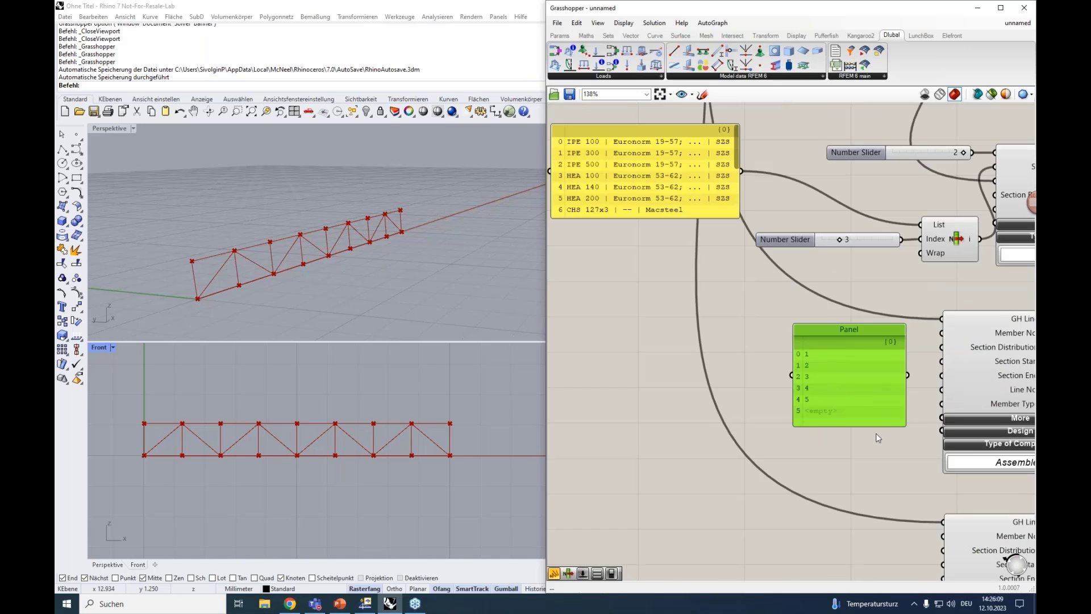
pyautogui.moveTo(876, 433); pyautogui.dragTo(827, 405, button='right')
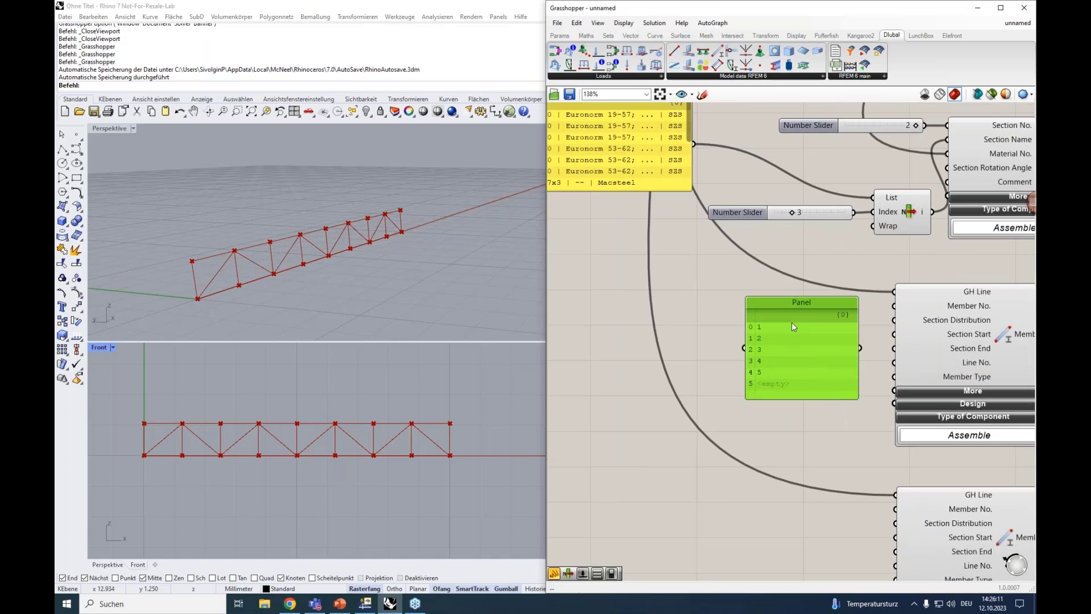
pyautogui.moveTo(780, 303); pyautogui.dragTo(738, 282)
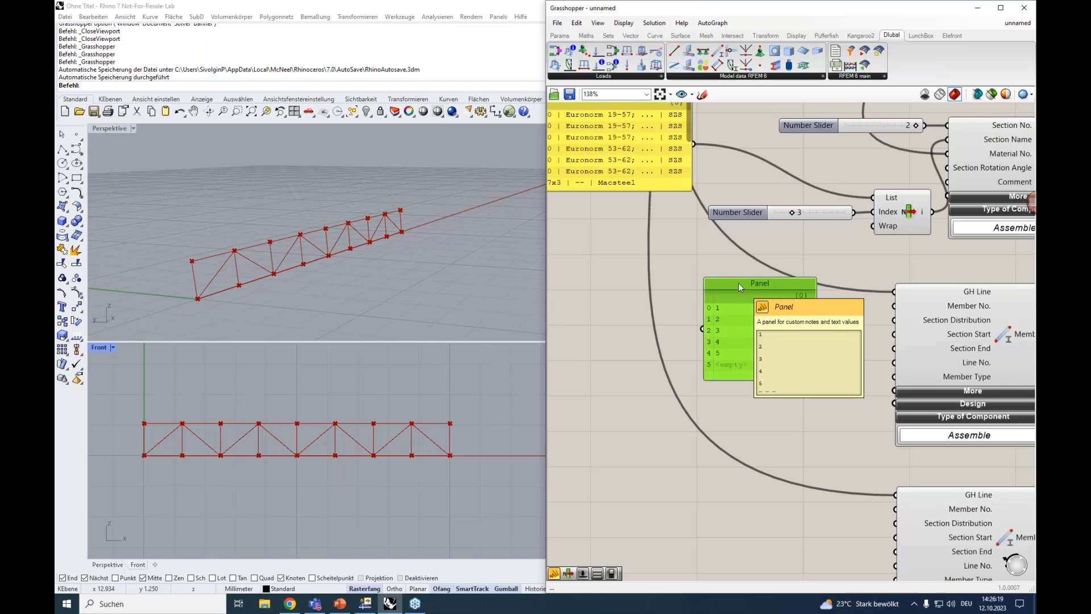
pyautogui.press('Delete')
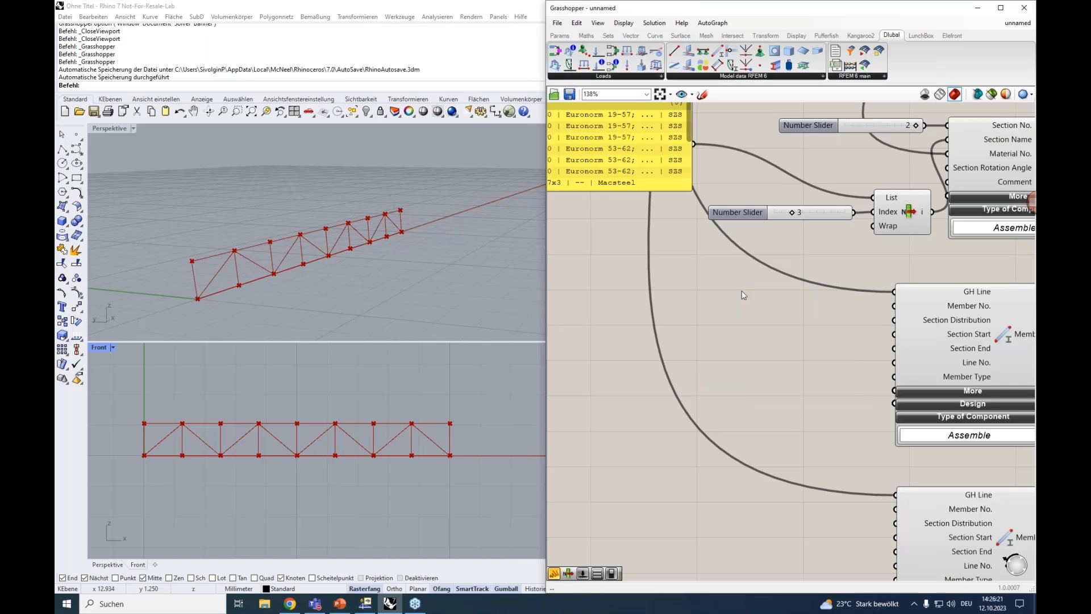
# Add a Series component in the free space beside the original Member component
pyautogui.moveTo(716, 308); pyautogui.dragTo(739, 307, button='right')
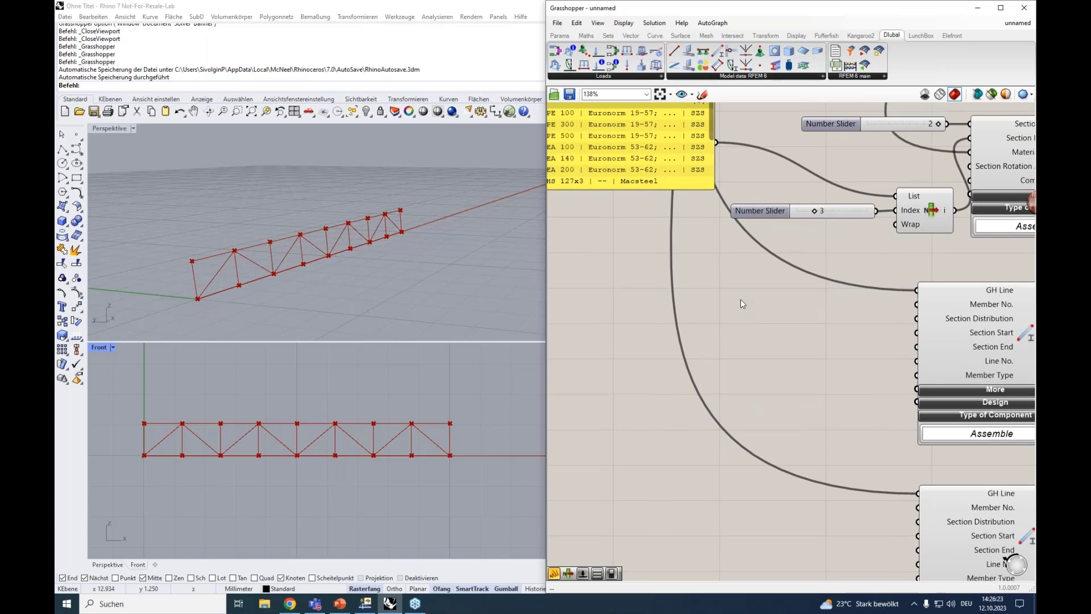
pyautogui.doubleClick(739, 319)
pyautogui.write('series')
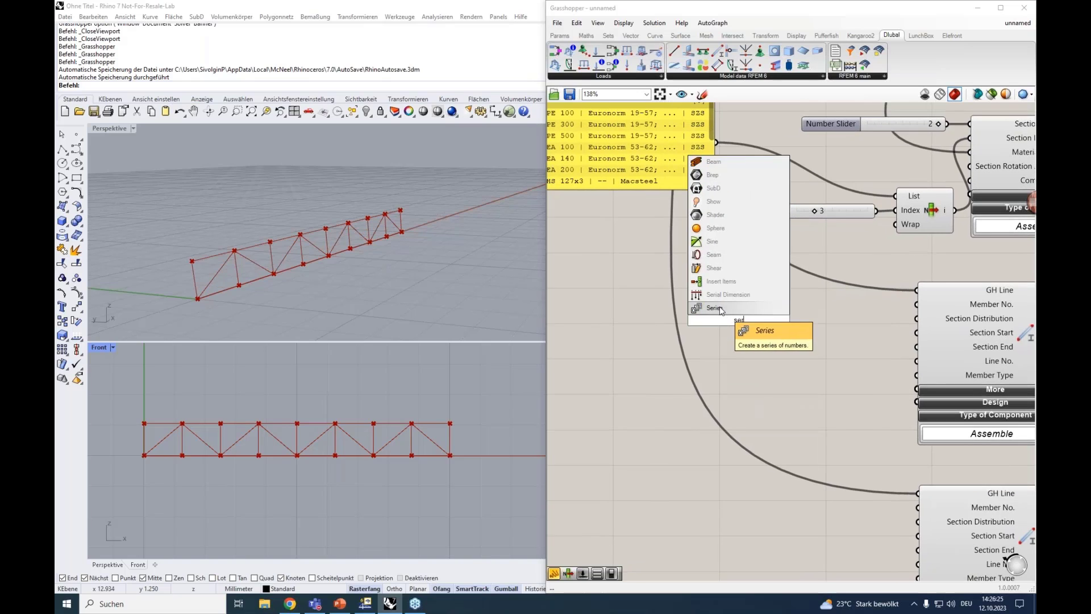
pyautogui.click(724, 312)
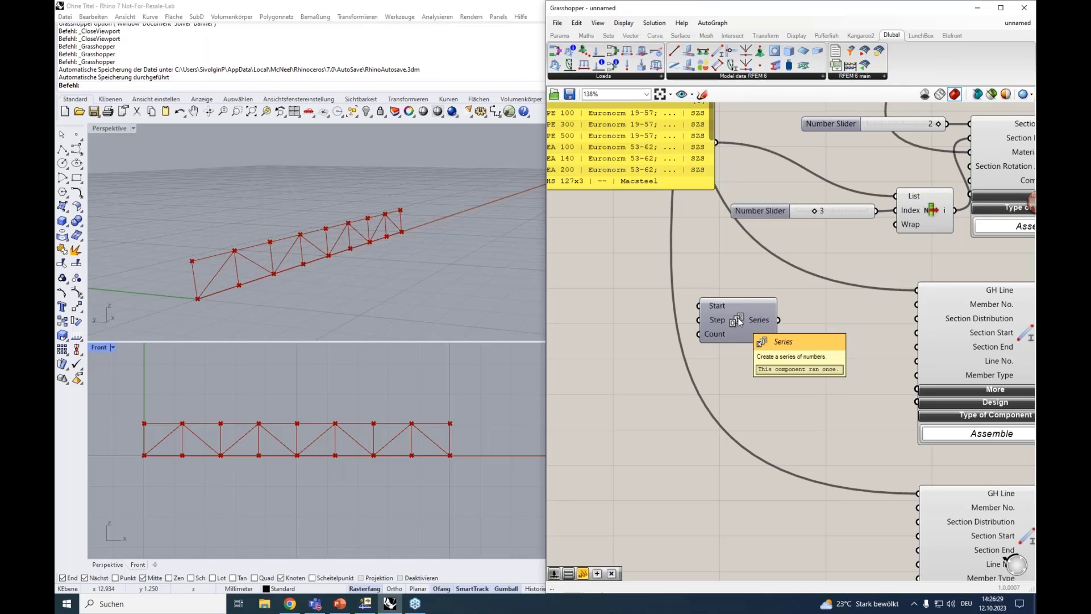
pyautogui.moveTo(738, 322); pyautogui.dragTo(751, 319)
# Create a number slider with the value 1 and connect it to the Series component's Start and Step inputs
pyautogui.doubleClick(623, 311)
pyautogui.write('1')
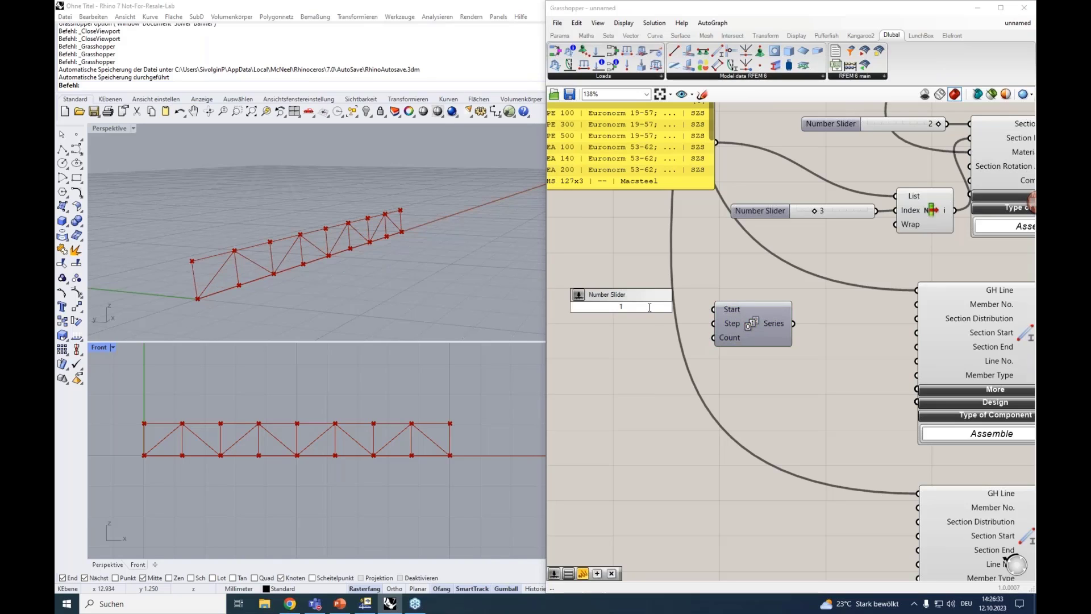
pyautogui.press('Return')
pyautogui.moveTo(694, 306); pyautogui.dragTo(713, 309)
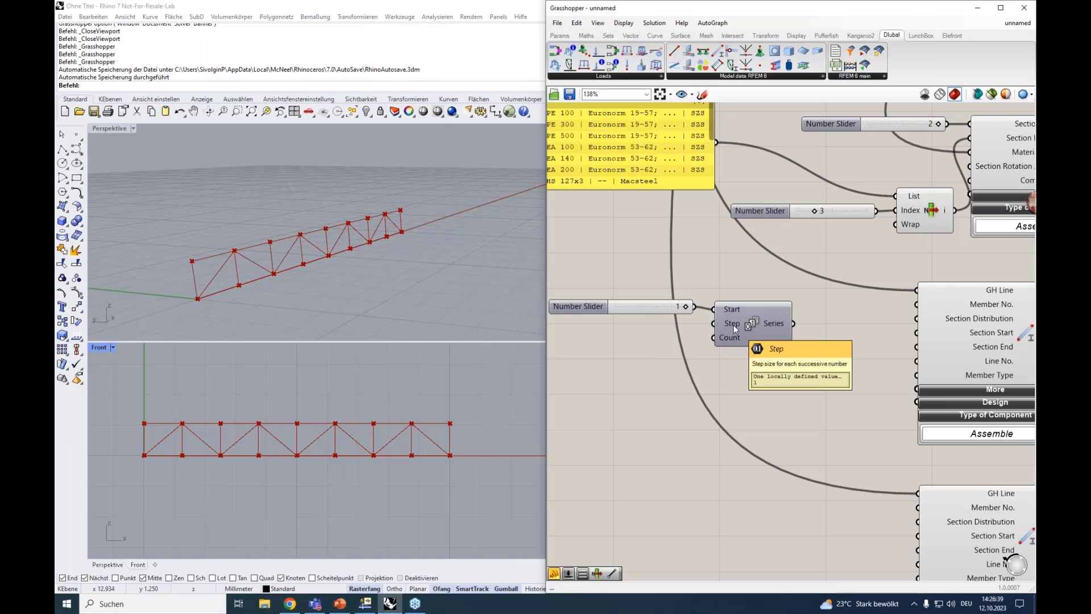
pyautogui.moveTo(694, 307); pyautogui.dragTo(714, 323)
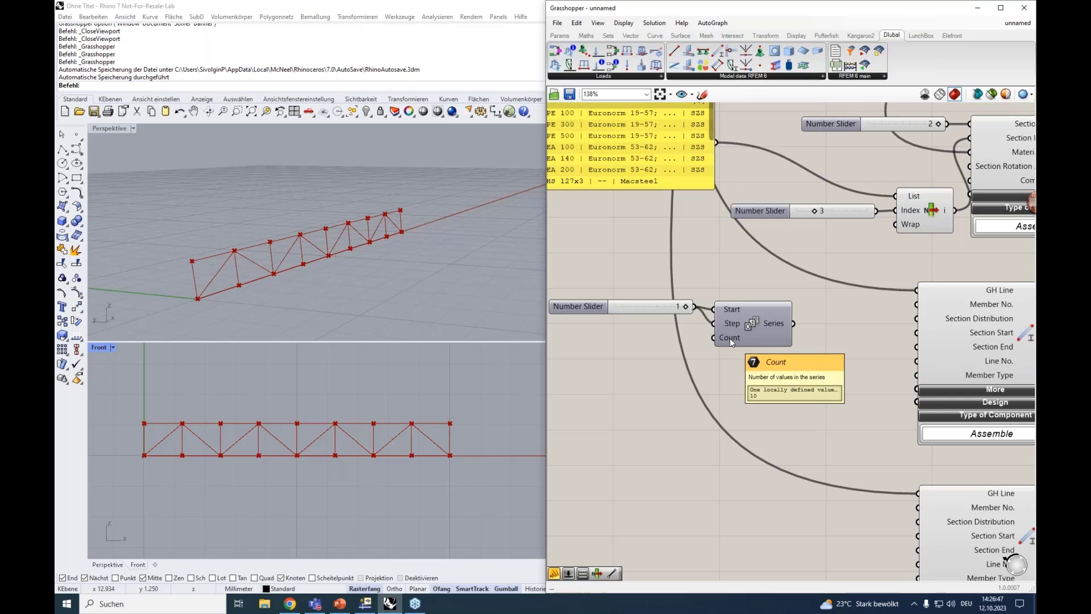
# Set the truss Divisions slider to 9
pyautogui.scroll(-3, 653, 263)
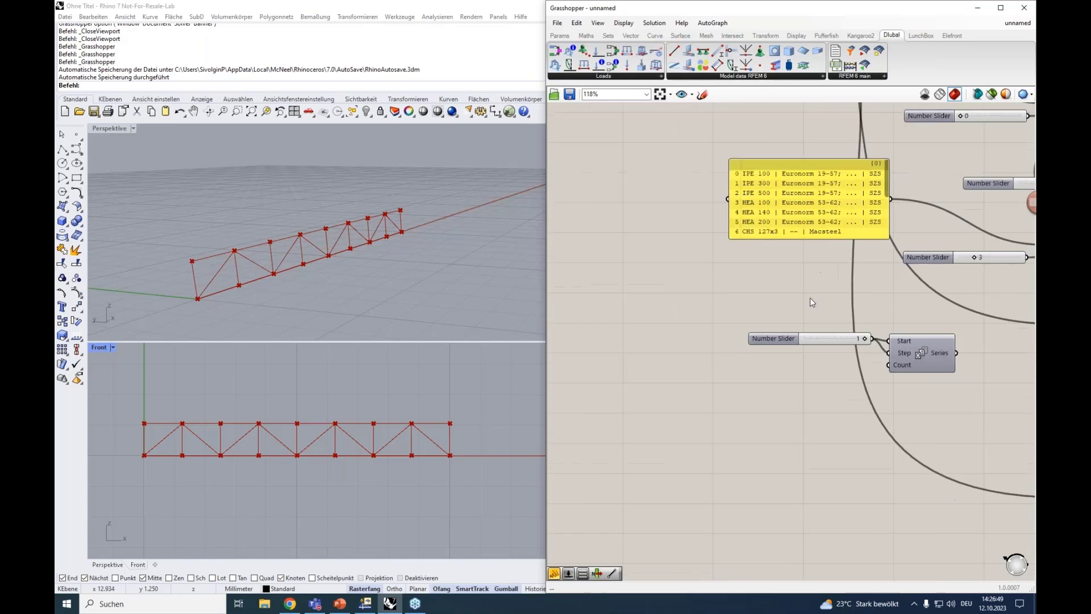
pyautogui.moveTo(648, 294); pyautogui.dragTo(845, 396, button='right')
pyautogui.moveTo(621, 141); pyautogui.dragTo(625, 143)
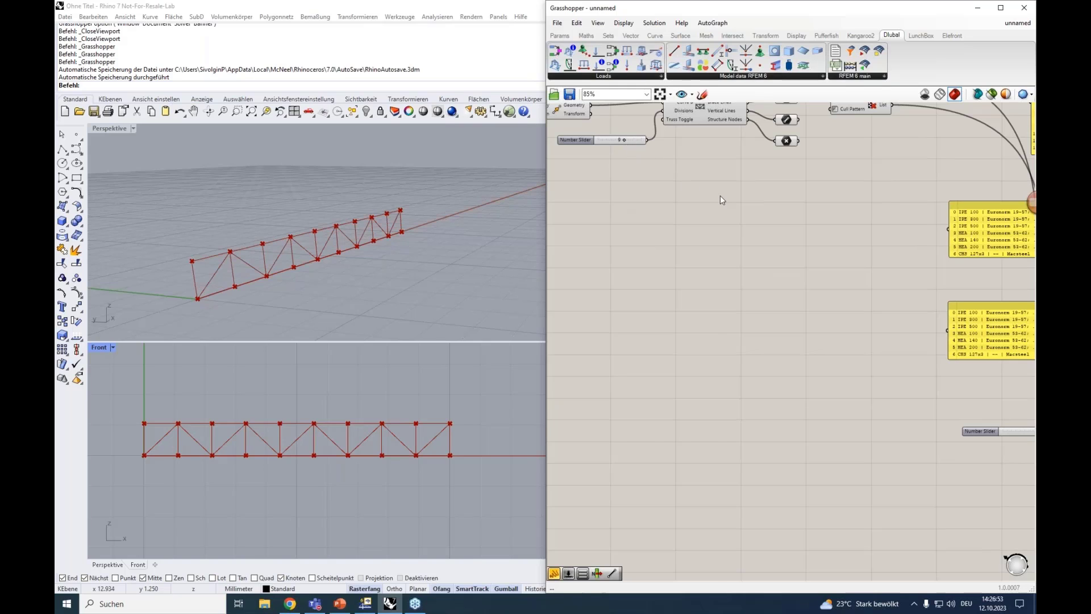
# Connect the truss Divisions slider to the Series component's Count input and check the generated numbers
pyautogui.moveTo(721, 195); pyautogui.dragTo(645, 180, button='right')
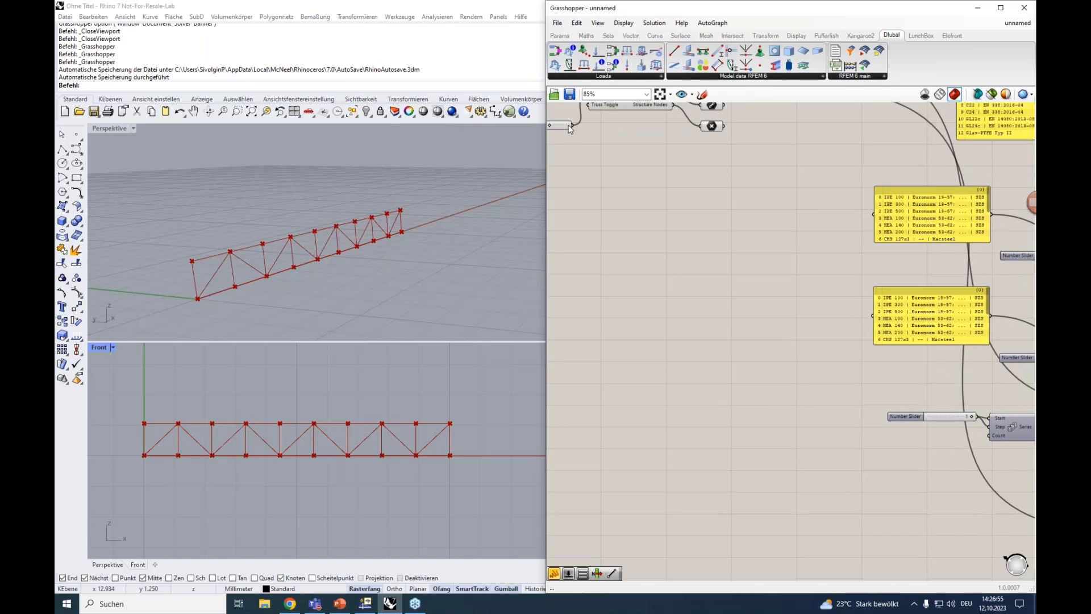
pyautogui.moveTo(572, 125); pyautogui.dragTo(990, 435)
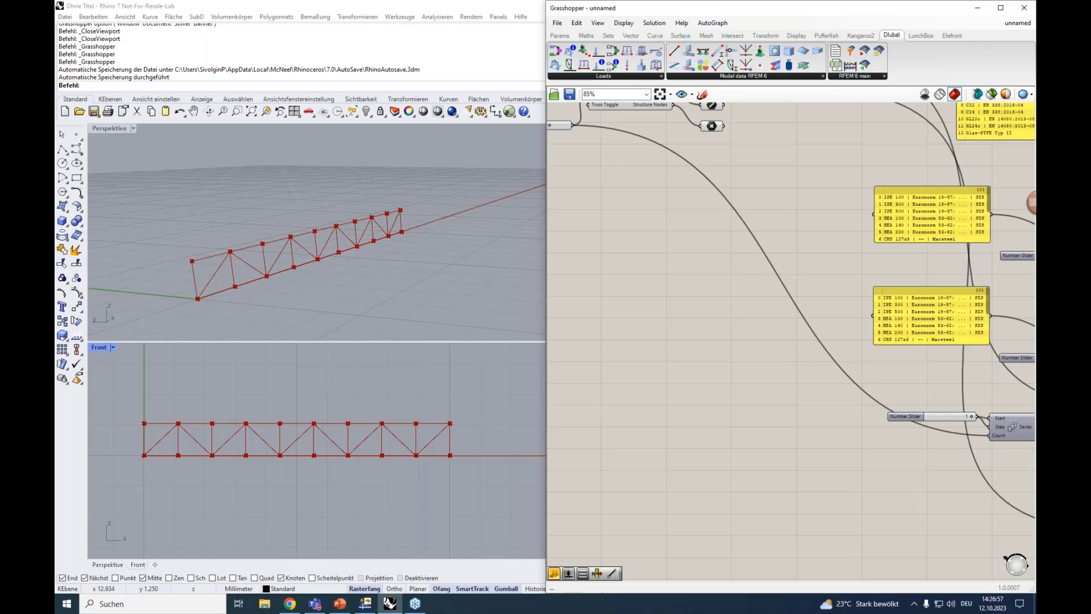
pyautogui.moveTo(873, 438); pyautogui.dragTo(709, 396, button='right')
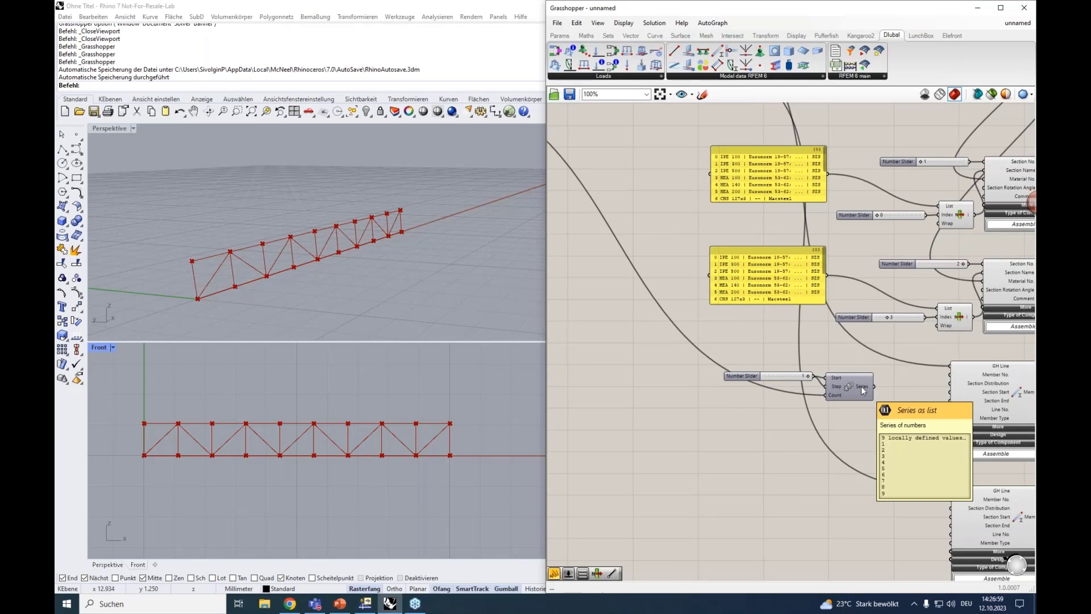
pyautogui.scroll(4, 862, 389)
pyautogui.scroll(1, 861, 386)
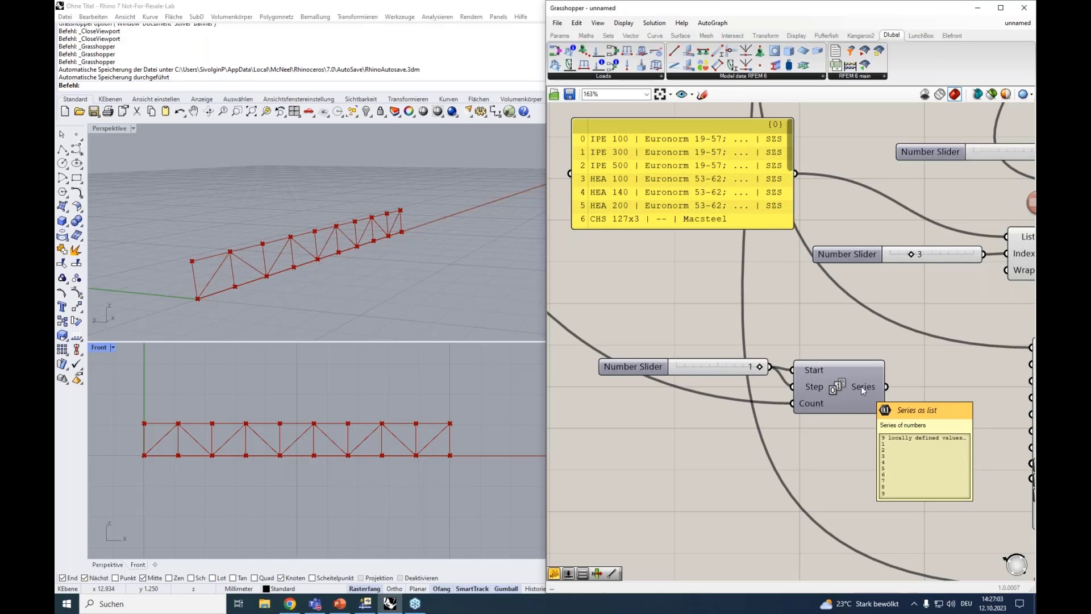
pyautogui.scroll(-3, 862, 388)
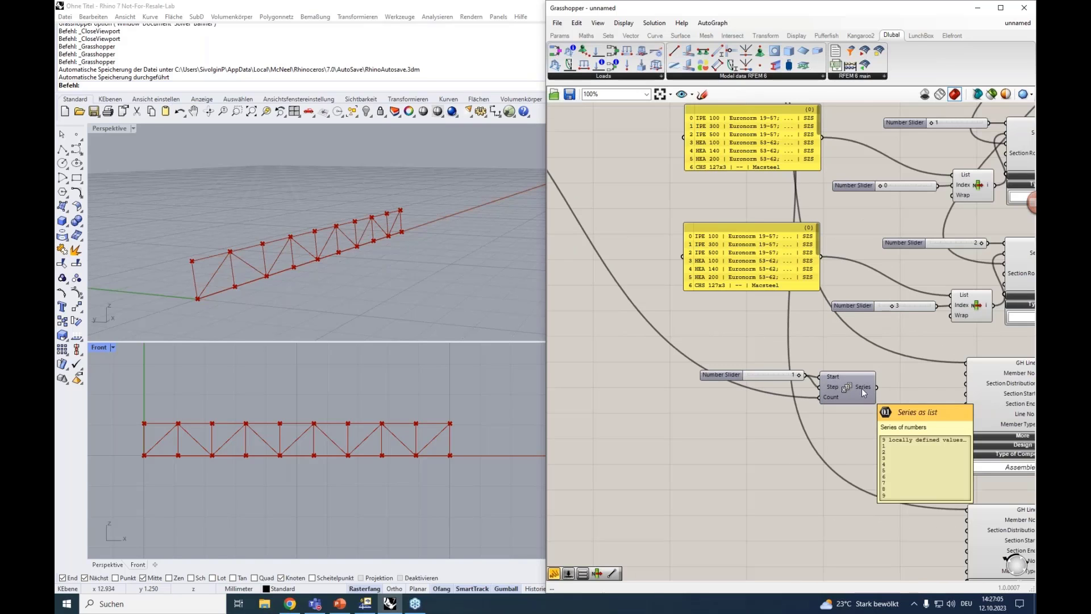
# Reduce the truss Divisions slider to 4 and check the numbers output by the Series component
pyautogui.moveTo(678, 344); pyautogui.dragTo(970, 569, button='right')
pyautogui.moveTo(614, 306); pyautogui.dragTo(664, 296, button='right')
pyautogui.moveTo(645, 250); pyautogui.dragTo(629, 248)
pyautogui.moveTo(700, 356); pyautogui.dragTo(572, 226, button='right')
pyautogui.moveTo(1033, 186); pyautogui.dragTo(985, 117, button='right')
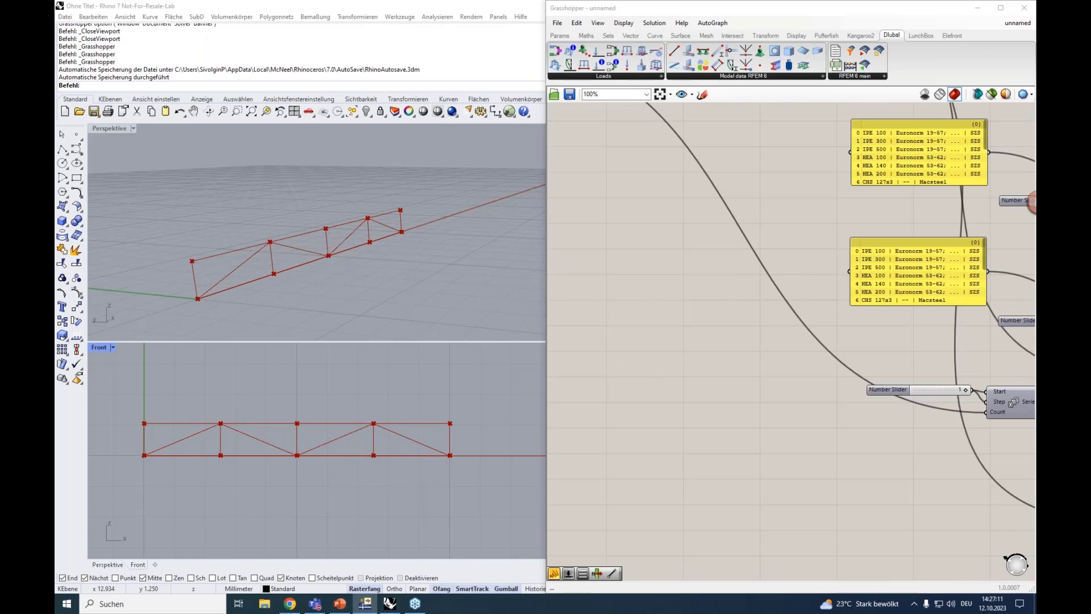
pyautogui.moveTo(1007, 406); pyautogui.dragTo(632, 390, button='right')
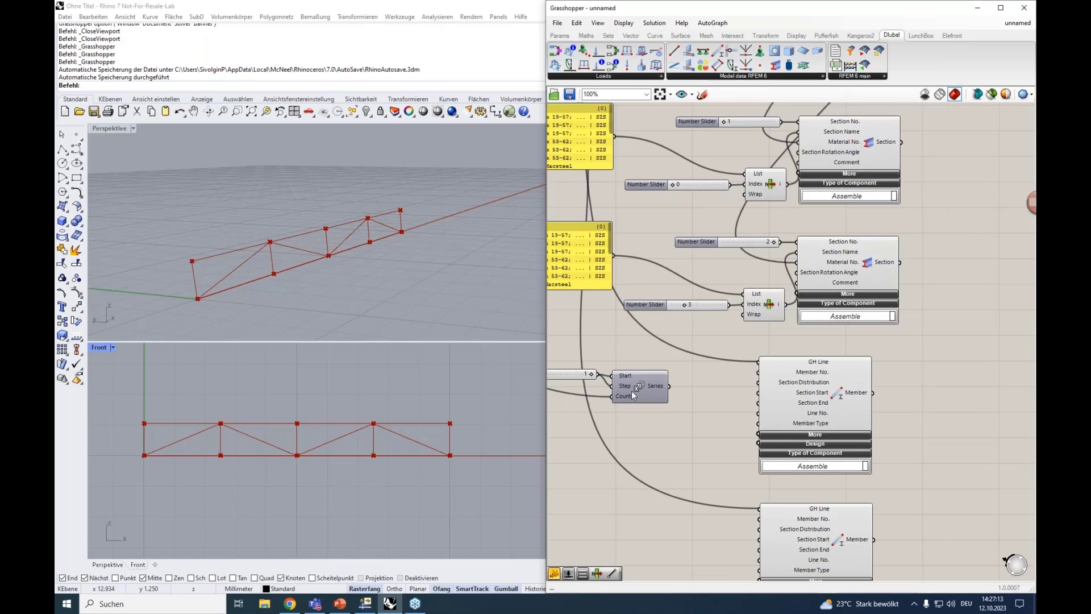
pyautogui.moveTo(652, 384)
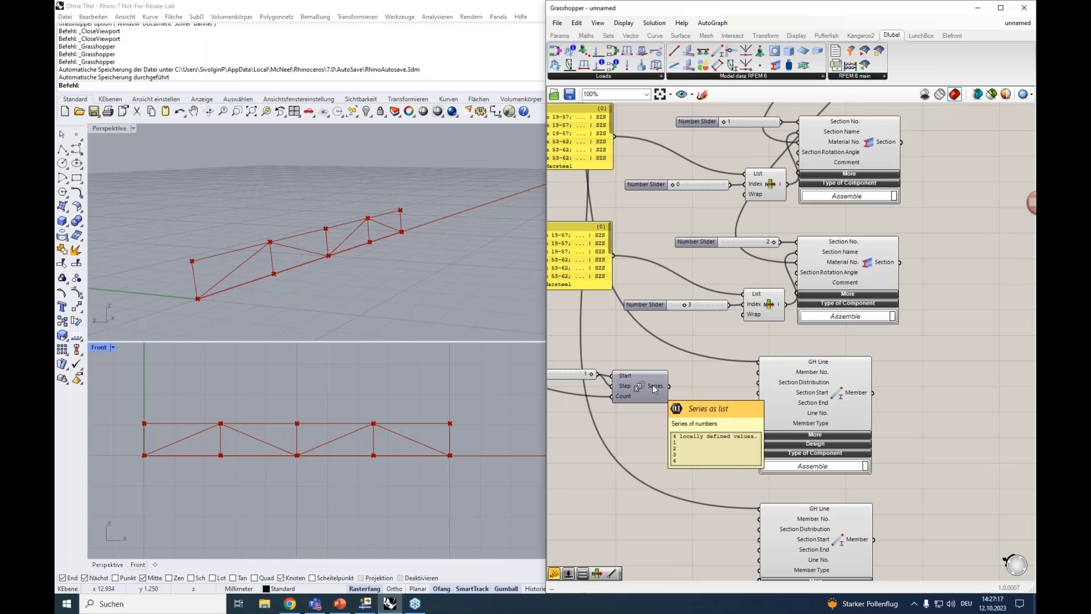
# Connect the Series output to the original Member's Member No. input and move the Series with its slider closer to that Member
pyautogui.moveTo(671, 387); pyautogui.dragTo(748, 373)
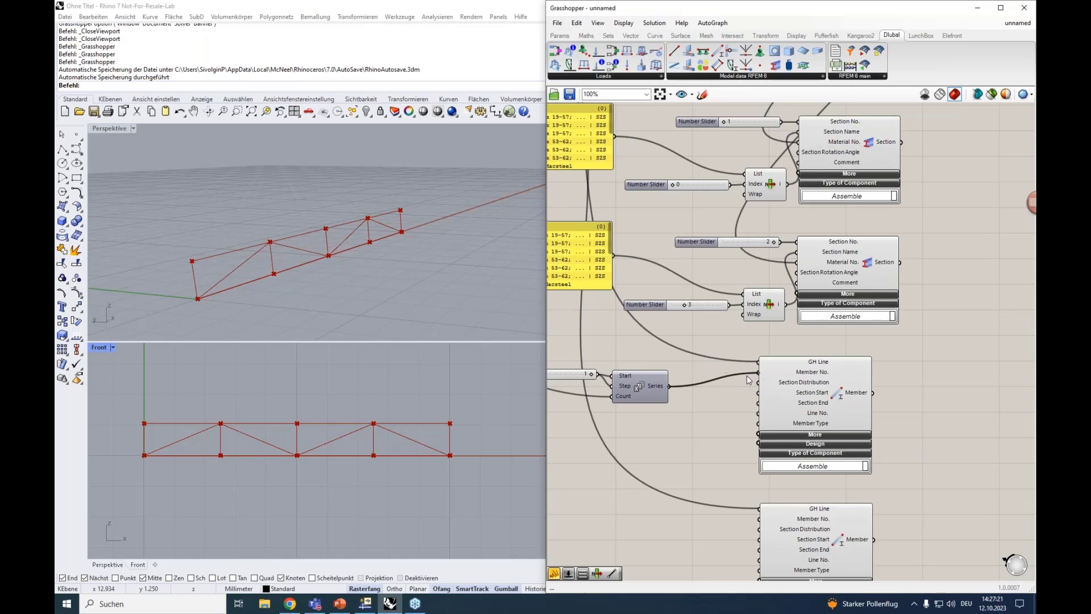
pyautogui.moveTo(713, 412); pyautogui.dragTo(790, 409, button='right')
pyautogui.moveTo(748, 424); pyautogui.dragTo(623, 359)
pyautogui.moveTo(710, 381); pyautogui.dragTo(739, 370)
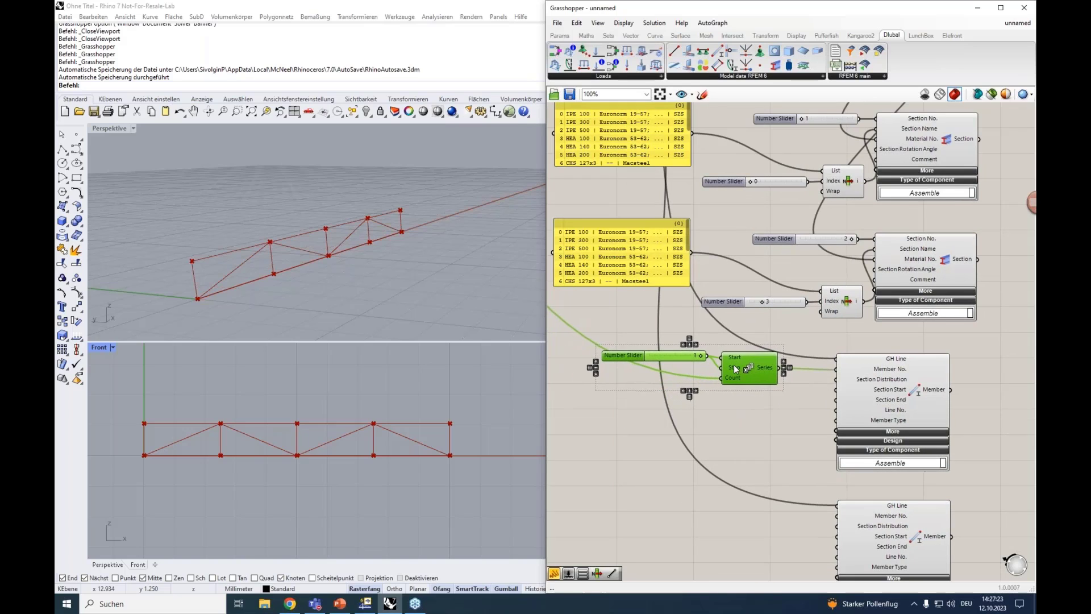
pyautogui.moveTo(736, 417); pyautogui.dragTo(676, 379, button='right')
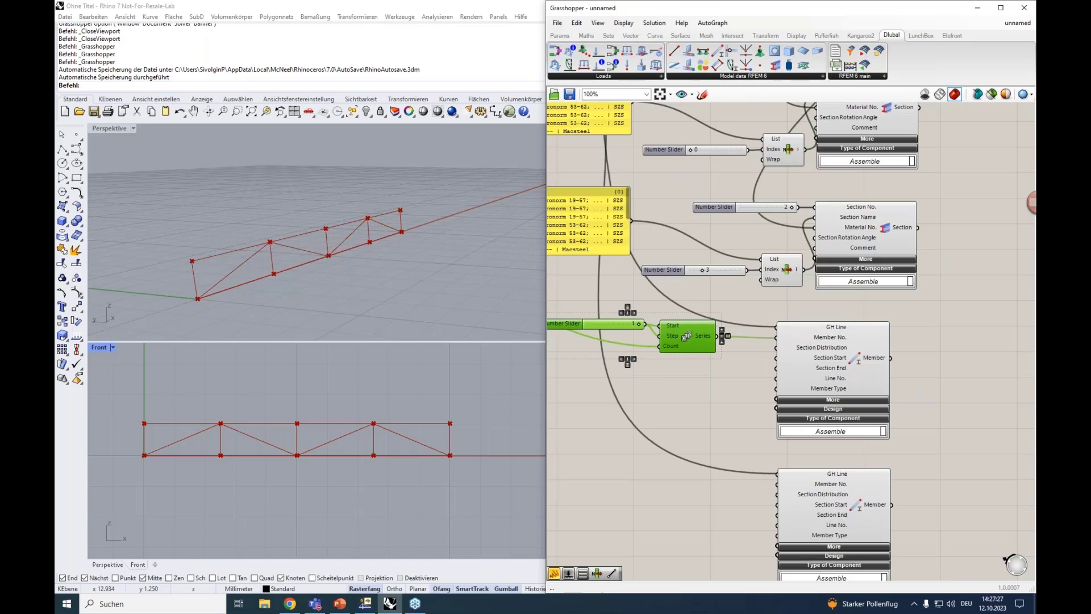
# Expand the upper Member component's More inputs and move the lower Member further down to make room
pyautogui.scroll(3, 841, 362)
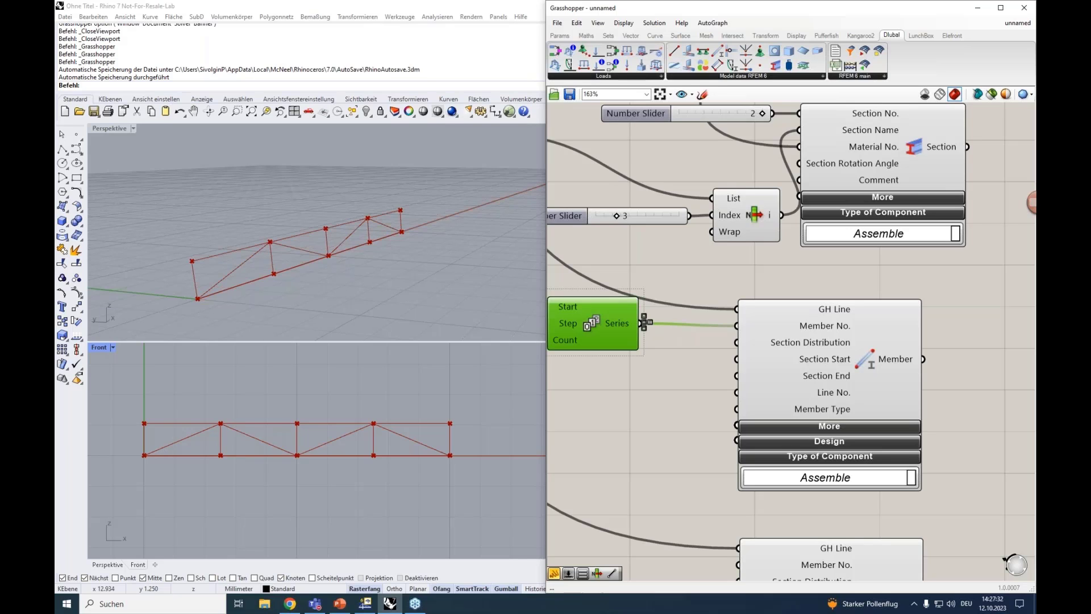
pyautogui.hotkey('alt', 'Tab')
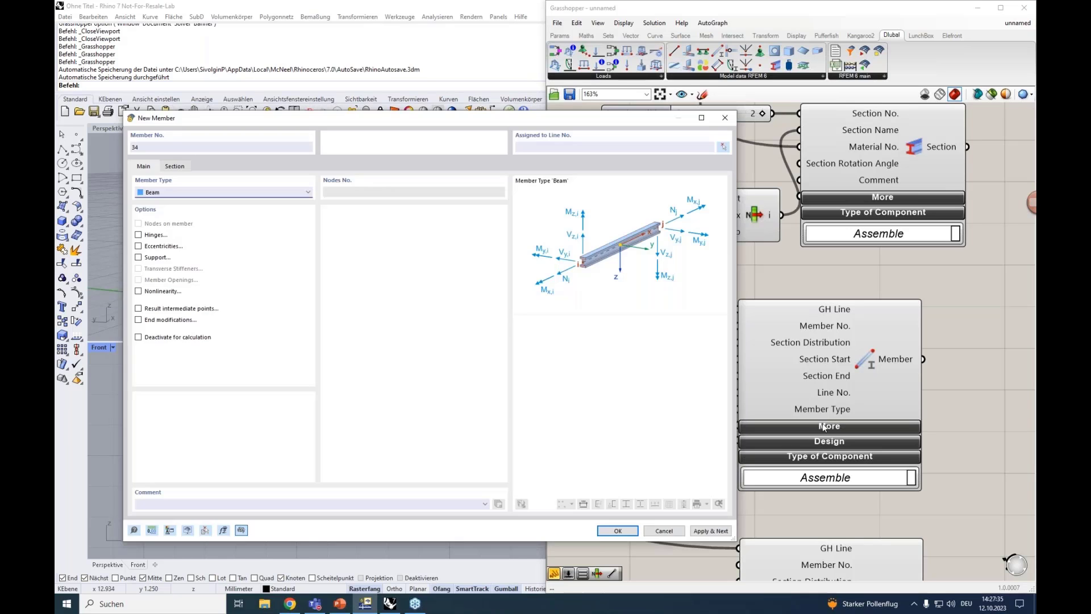
pyautogui.click(823, 425)
pyautogui.scroll(-4, 932, 406)
pyautogui.moveTo(872, 511); pyautogui.dragTo(872, 594)
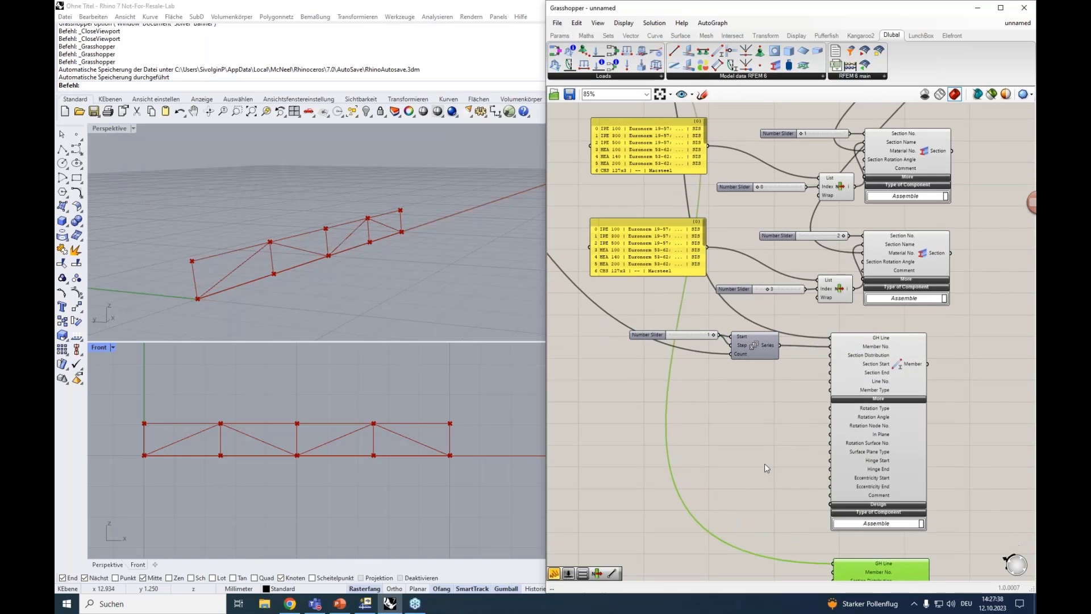
# Switch to RFEM's New Member dialog and compare its main and section settings with the Member component's inputs
pyautogui.click(366, 605)
pyautogui.moveTo(514, 118); pyautogui.dragTo(474, 71)
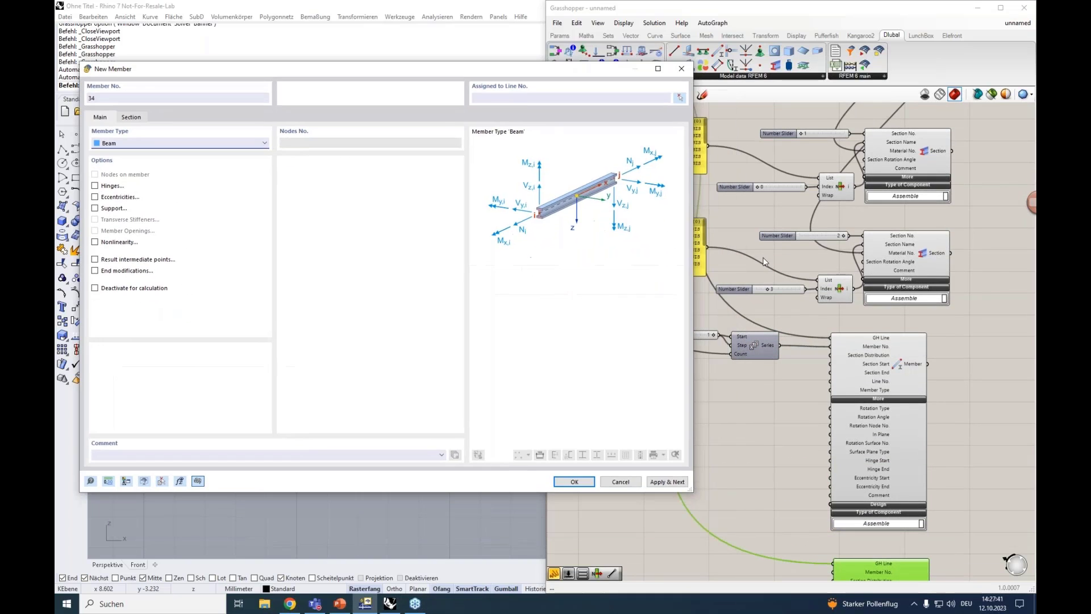
pyautogui.scroll(3, 861, 396)
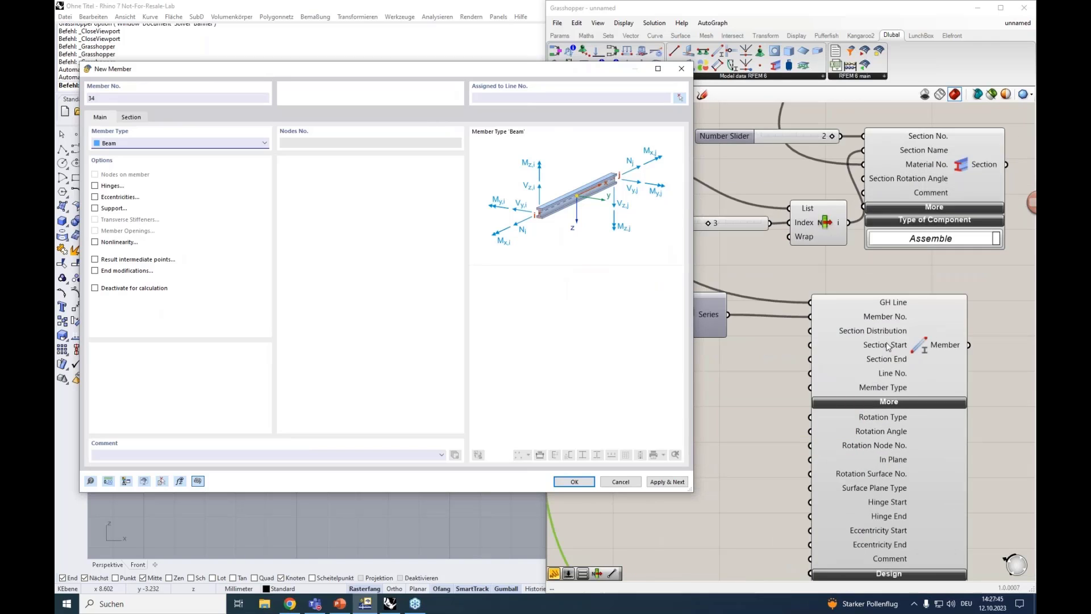
pyautogui.click(131, 117)
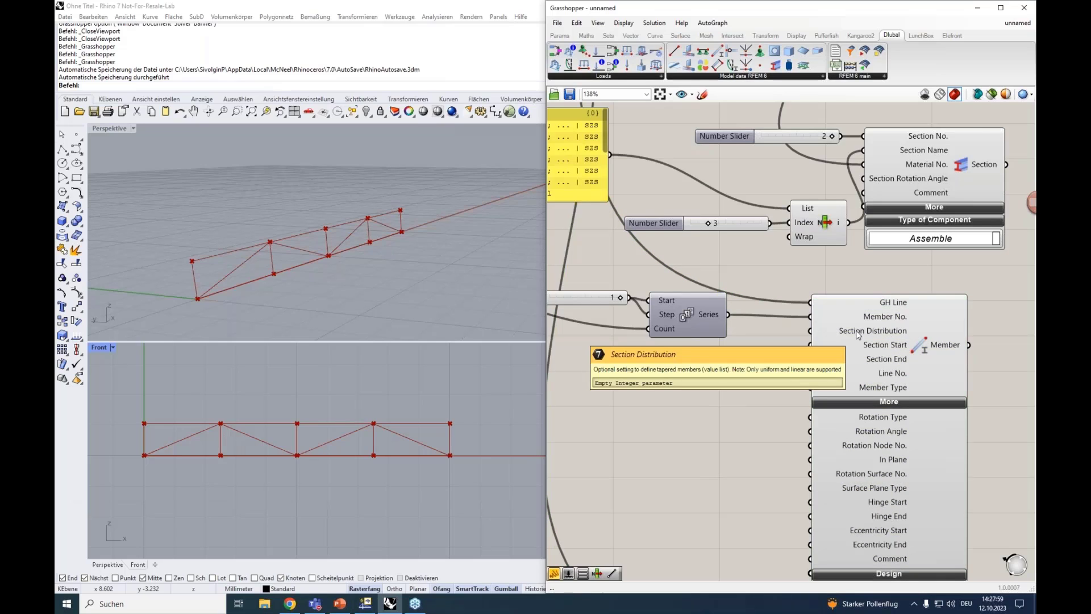
# Add a Value List and connect it to the upper Member's Section Distribution input
pyautogui.doubleClick(725, 363)
pyautogui.write('val')
pyautogui.click(740, 355)
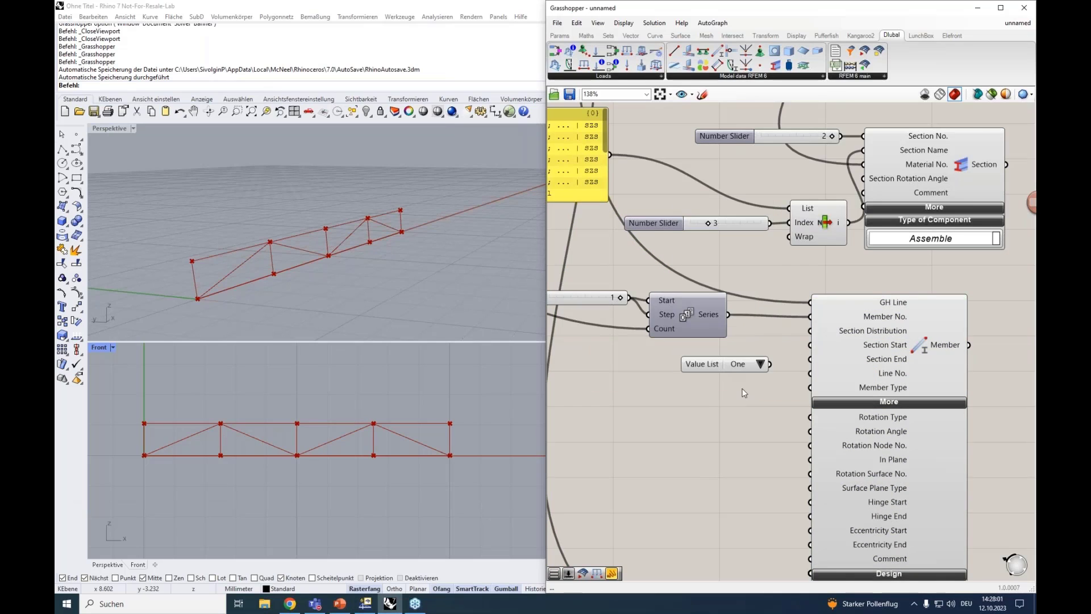
pyautogui.moveTo(800, 337); pyautogui.dragTo(810, 330)
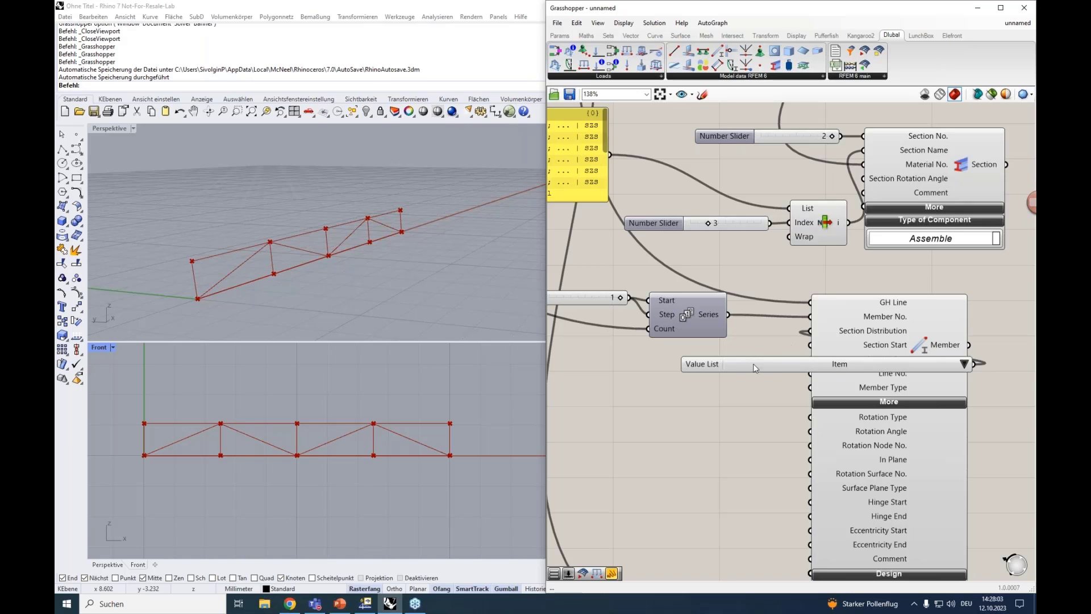
pyautogui.scroll(-4, 660, 390)
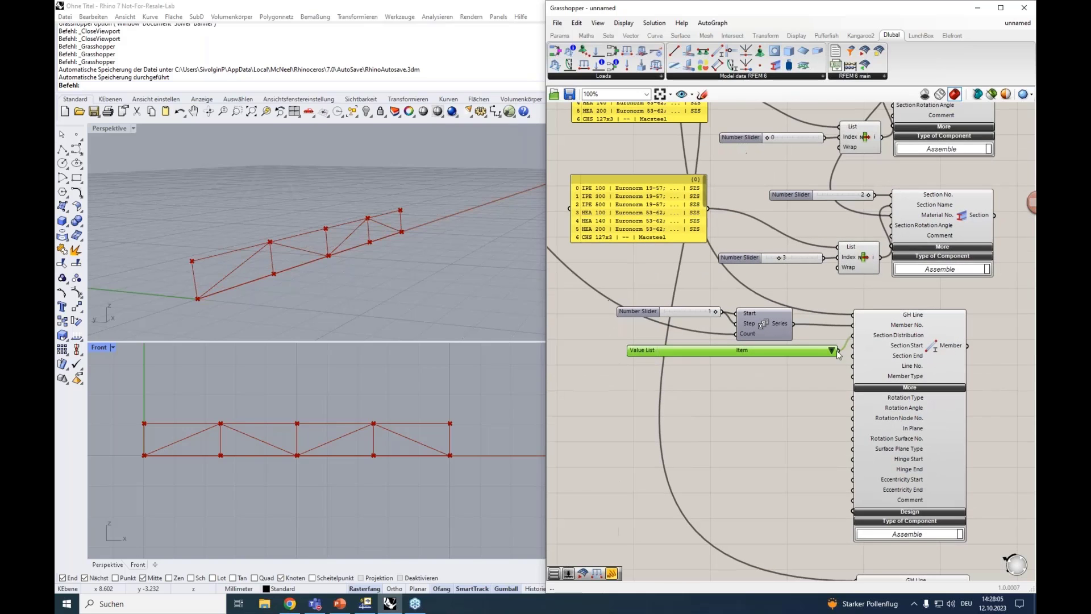
# Review the section distribution types offered by the Value List and delete that Value List
pyautogui.click(831, 350)
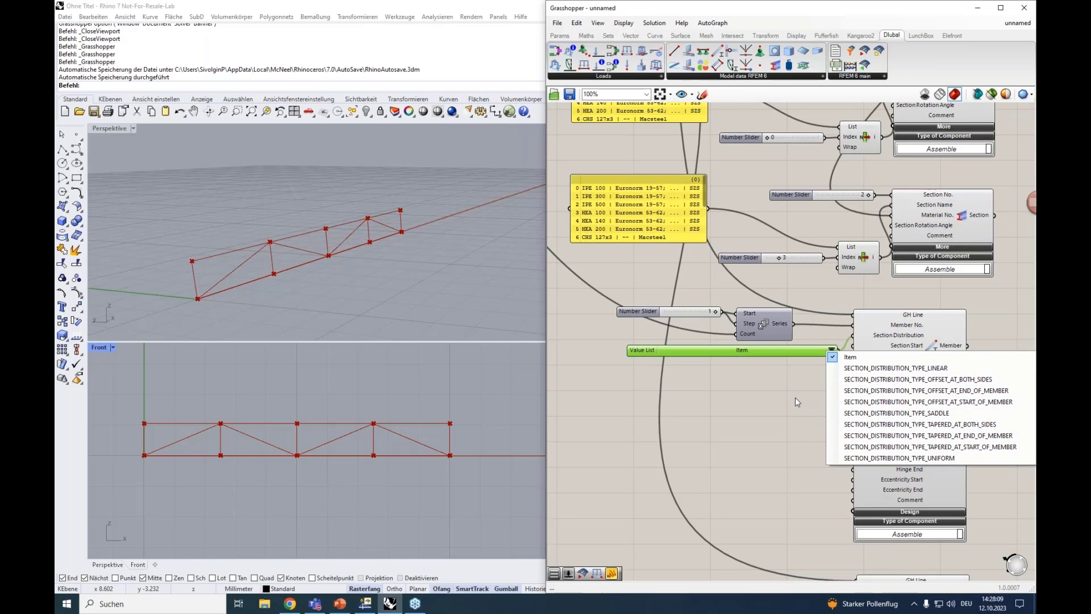
pyautogui.click(768, 389)
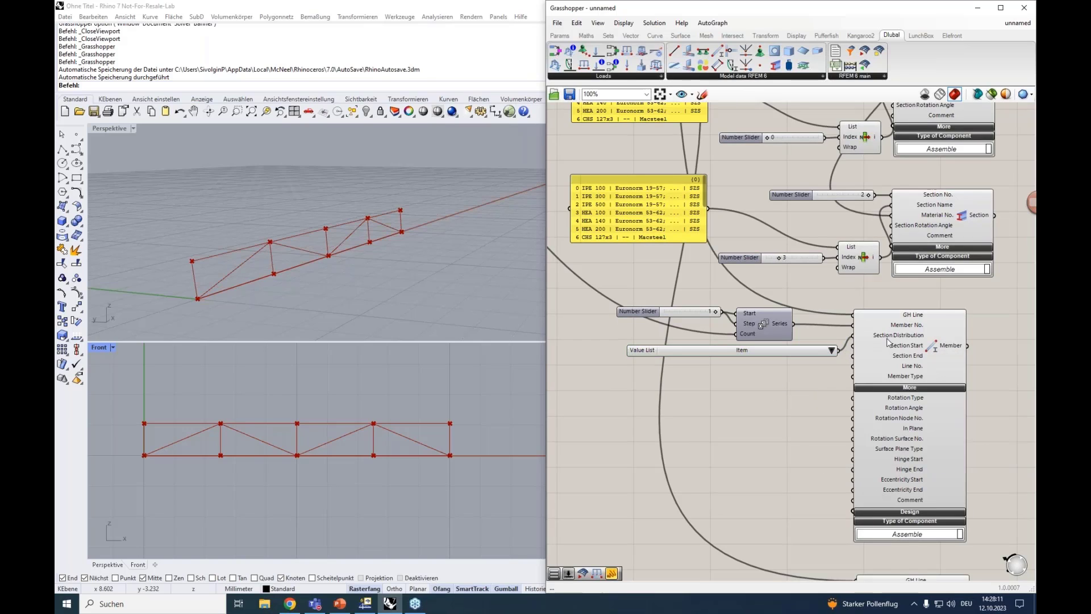
pyautogui.moveTo(884, 337)
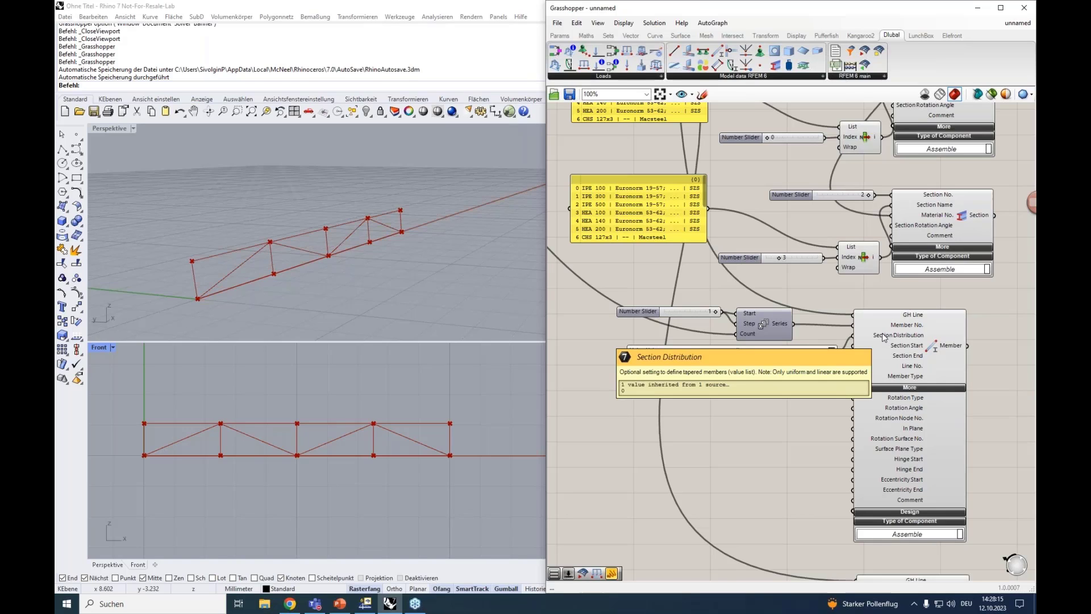
pyautogui.click(832, 350)
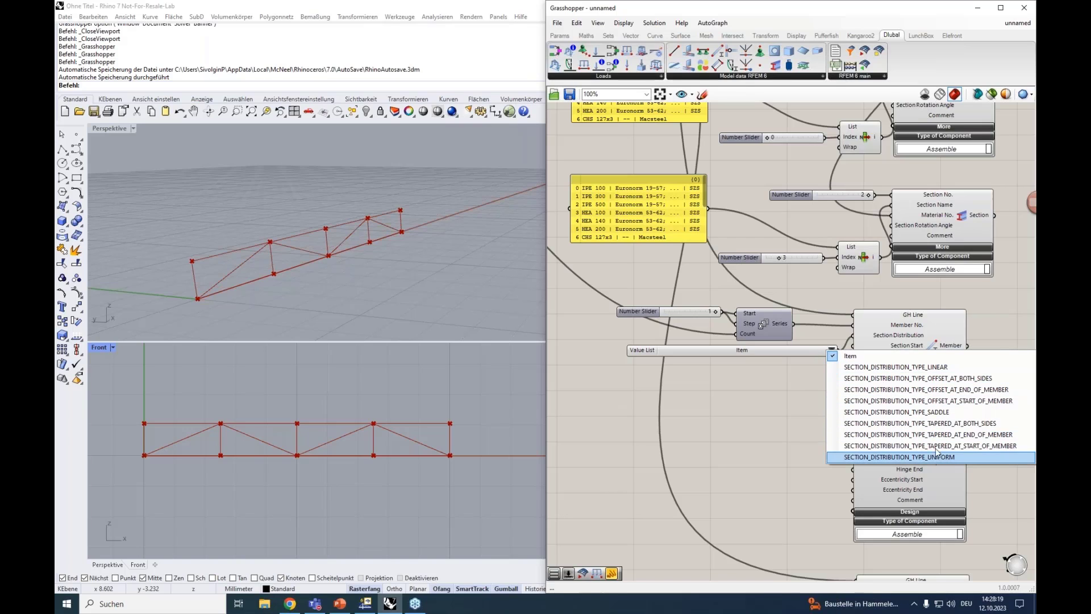
pyautogui.click(692, 352)
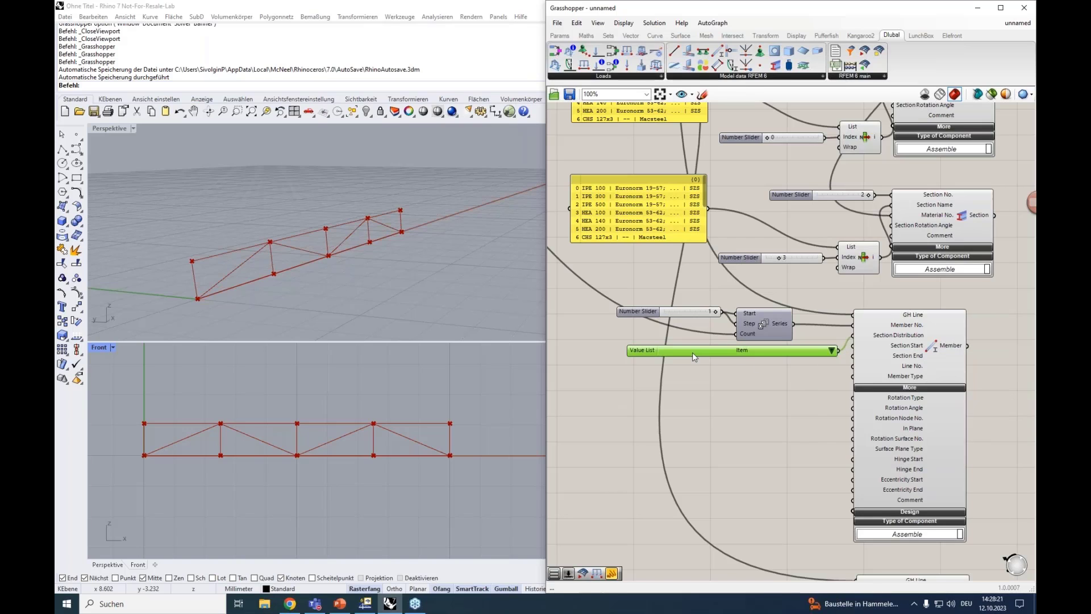
pyautogui.press('Delete')
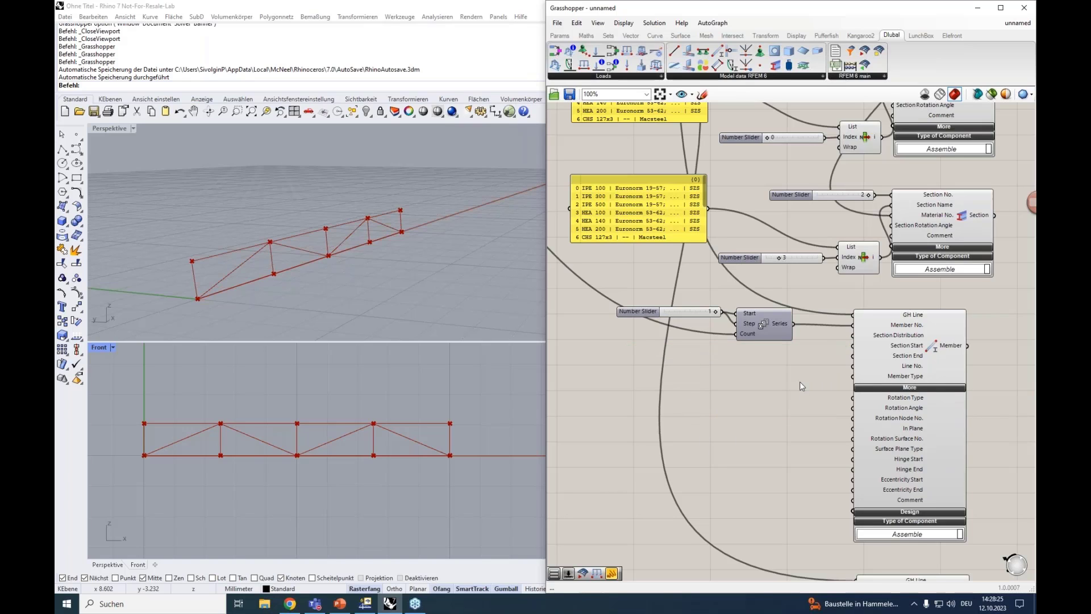
# Switch back to RFEM's New Member dialog and compare its section distribution types with the Member component's inputs
pyautogui.moveTo(801, 391); pyautogui.dragTo(791, 374, button='right')
pyautogui.scroll(2, 791, 363)
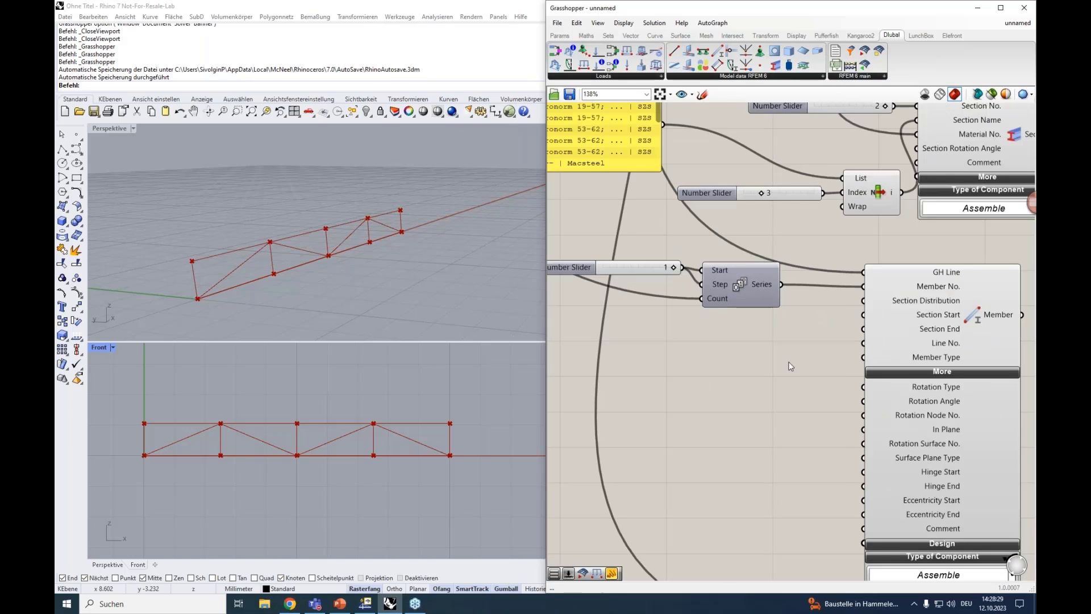
pyautogui.moveTo(787, 365); pyautogui.dragTo(779, 360, button='right')
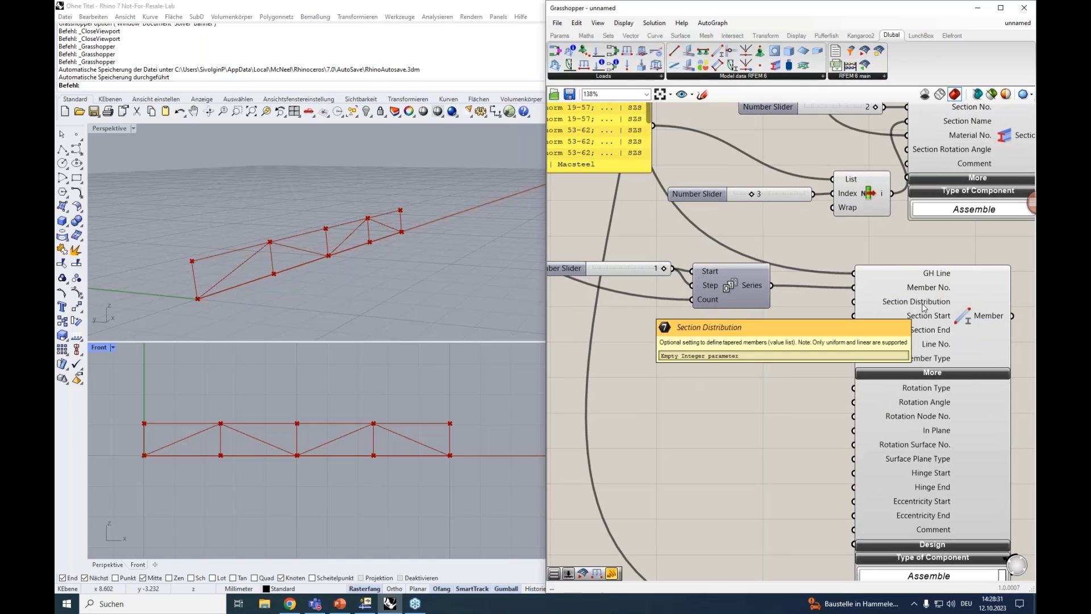
pyautogui.click(365, 604)
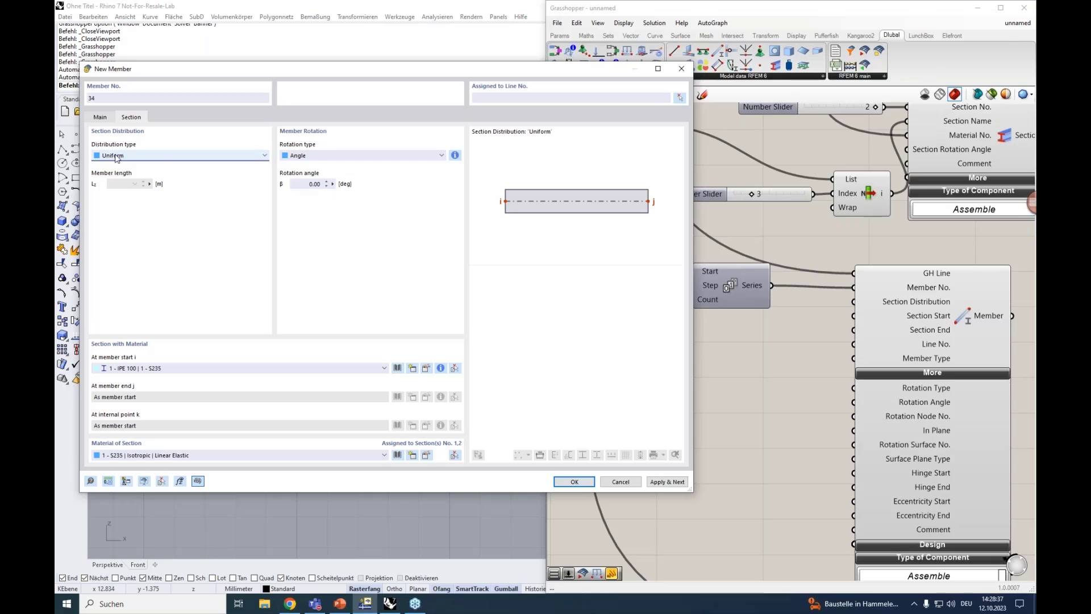
pyautogui.click(156, 156)
pyautogui.click(156, 156)
pyautogui.moveTo(925, 320)
pyautogui.moveTo(939, 392)
# Review the available member rotation types in the New Member dialog's section settings
pyautogui.click(100, 117)
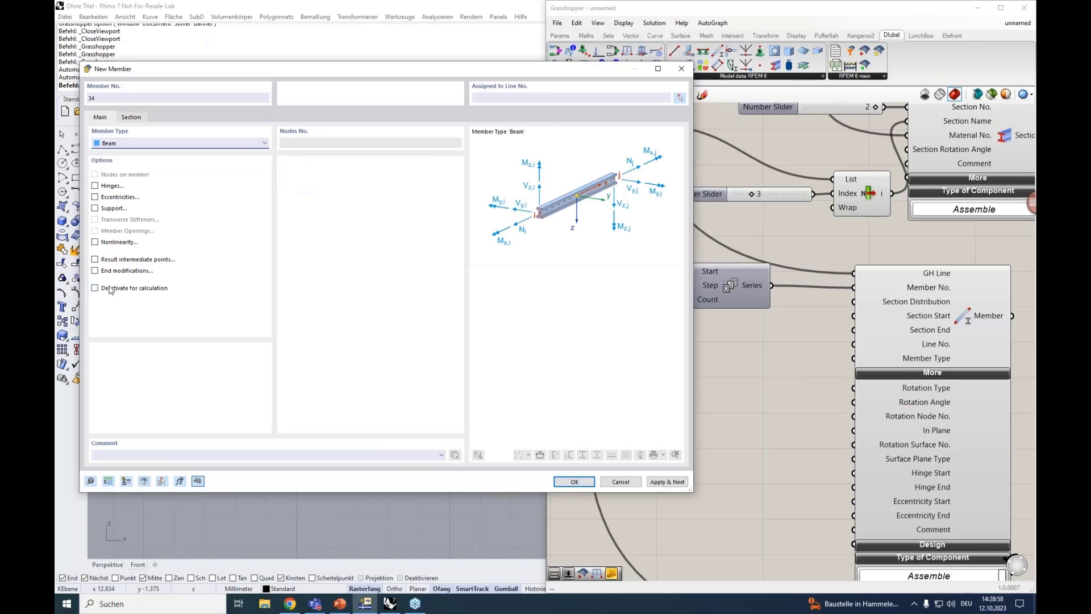
pyautogui.click(132, 117)
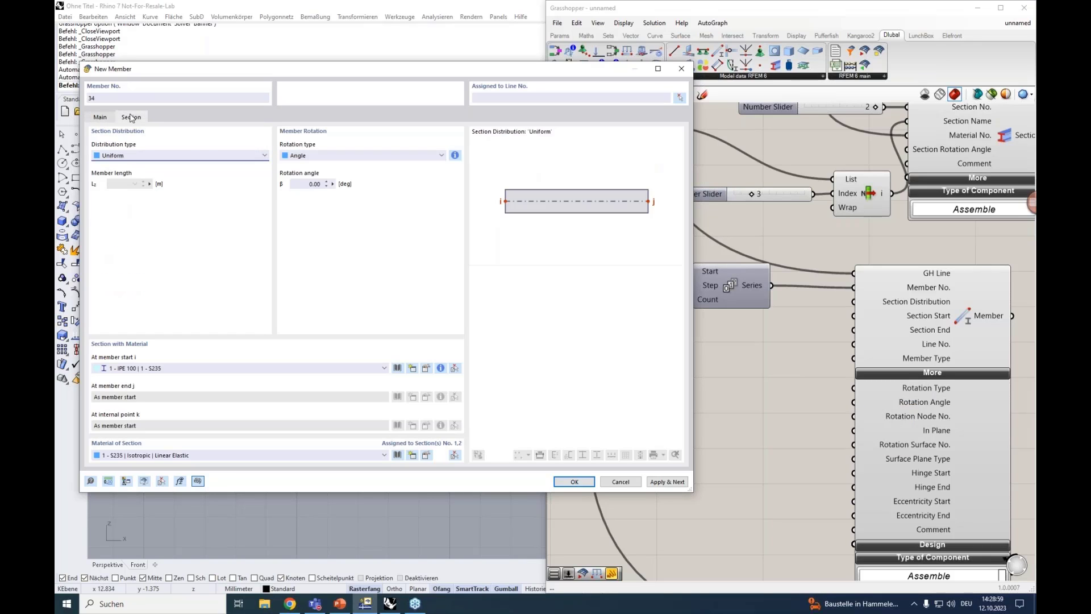
pyautogui.click(307, 156)
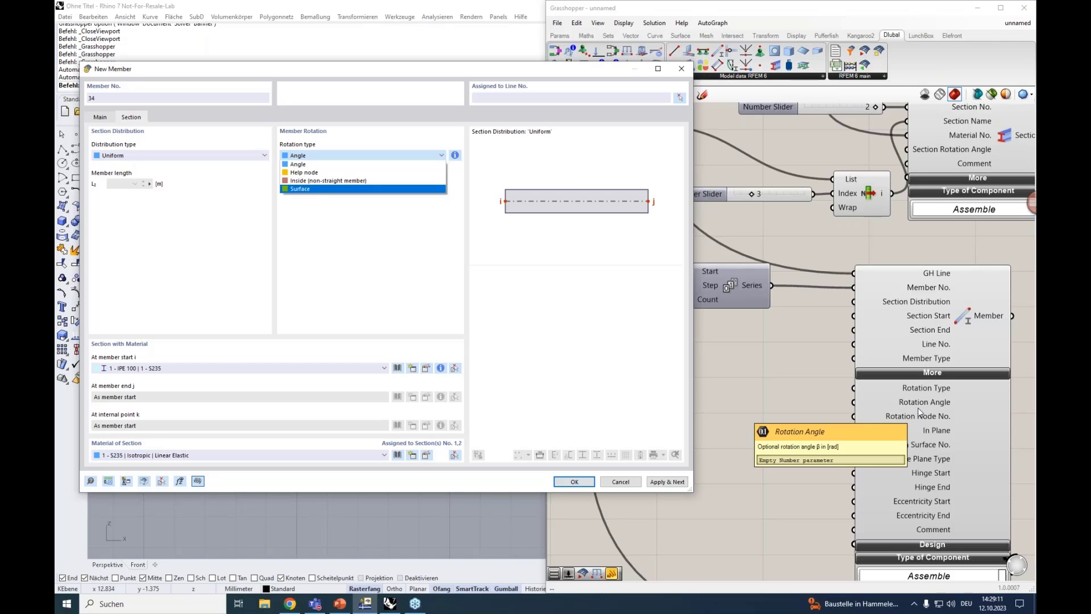
# Enable Hinges and Eccentricities in the New Member dialog, look at their settings, and close the dialog without creating a member
pyautogui.click(99, 117)
pyautogui.click(112, 186)
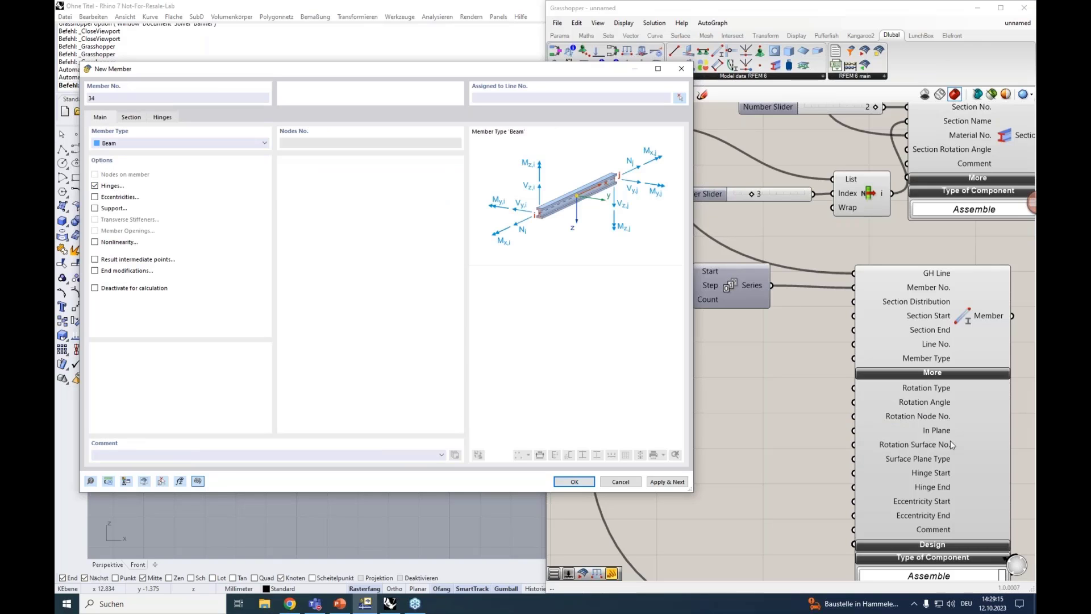
pyautogui.click(95, 197)
pyautogui.click(158, 118)
pyautogui.click(101, 118)
pyautogui.click(678, 71)
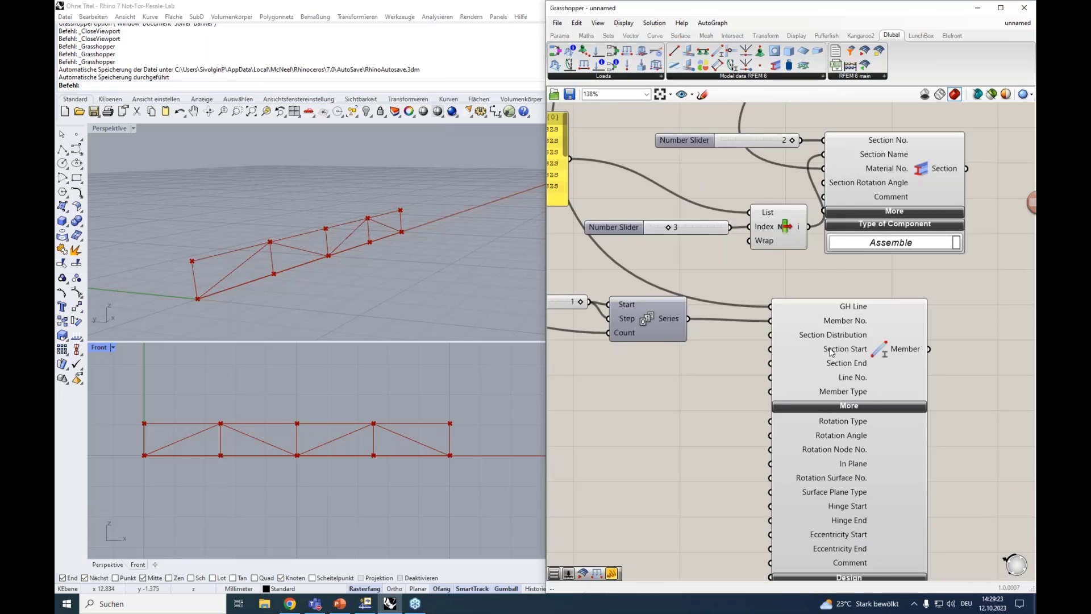
# Connect the output of Section No. 1 to the upper Member's Section Start input
pyautogui.scroll(-1, 831, 352)
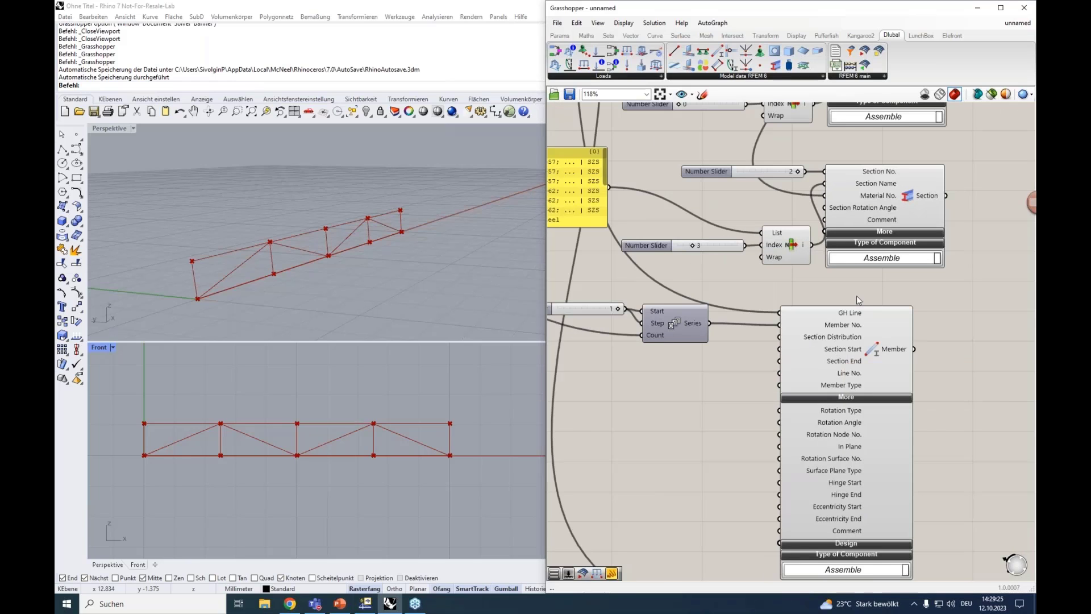
pyautogui.scroll(-3, 831, 352)
pyautogui.scroll(2, 862, 187)
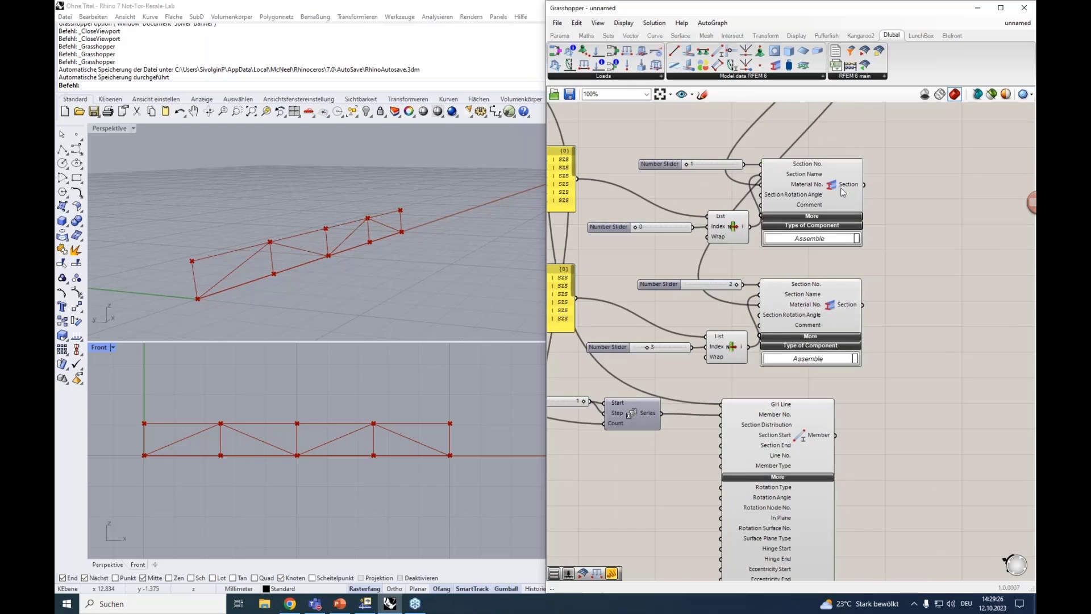
pyautogui.click(849, 185)
pyautogui.moveTo(864, 185); pyautogui.dragTo(714, 435)
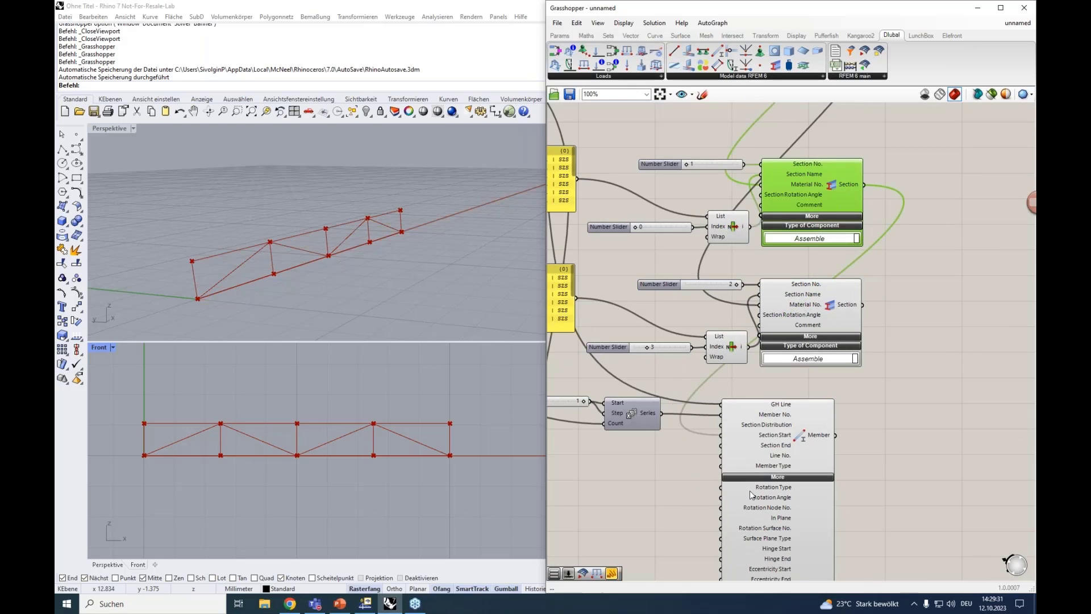
# Collapse the upper Member's More inputs and move the lower Member up directly beneath it
pyautogui.moveTo(669, 498); pyautogui.dragTo(769, 349, button='right')
pyautogui.click(865, 261)
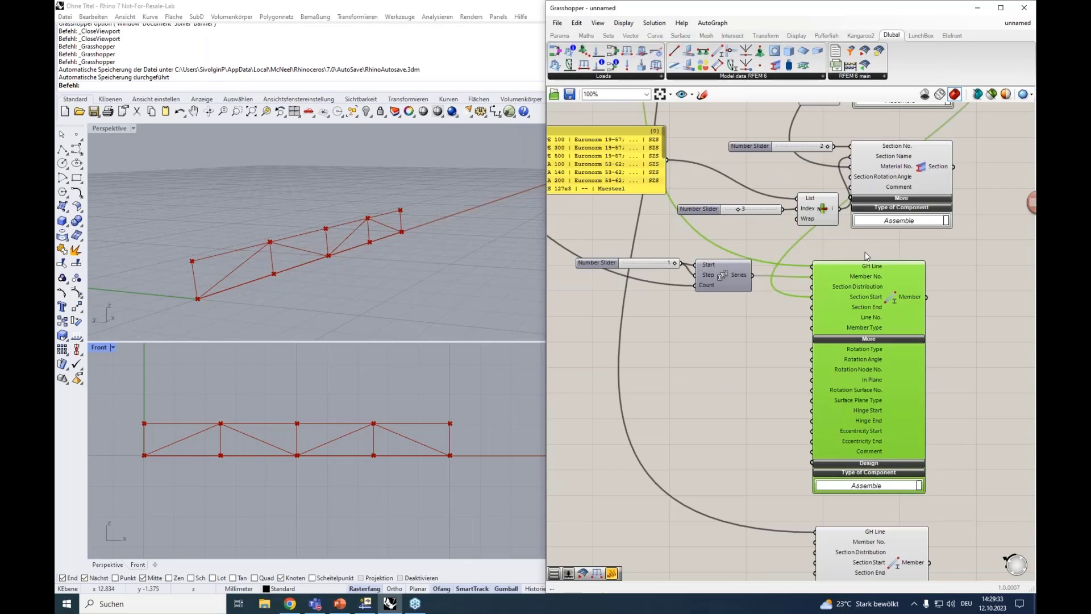
pyautogui.click(890, 339)
pyautogui.moveTo(824, 514); pyautogui.dragTo(843, 476, button='right')
pyautogui.moveTo(859, 525); pyautogui.dragTo(864, 394)
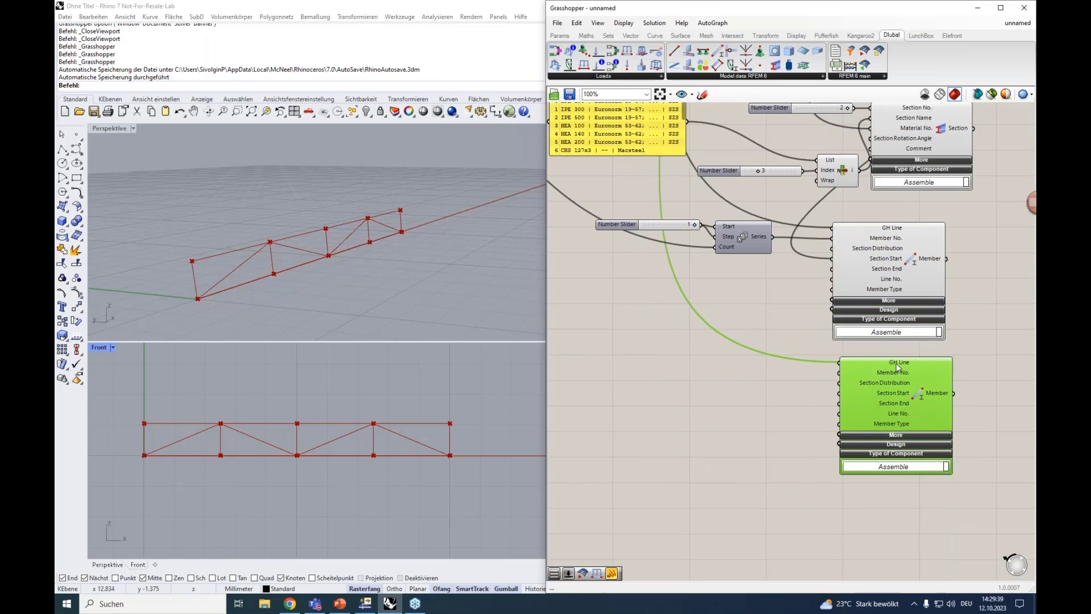
pyautogui.moveTo(863, 360)
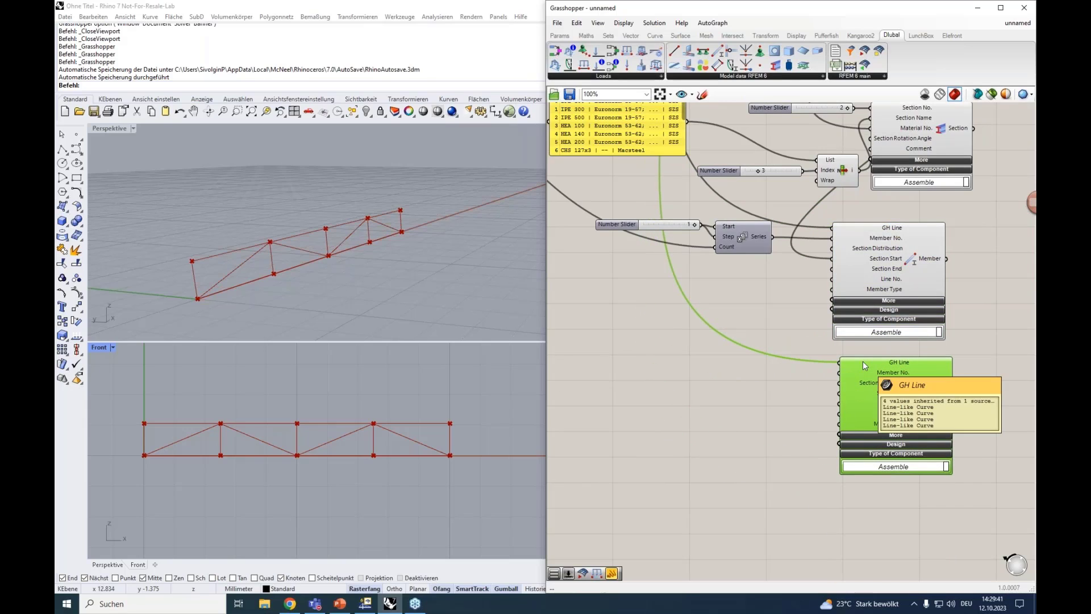
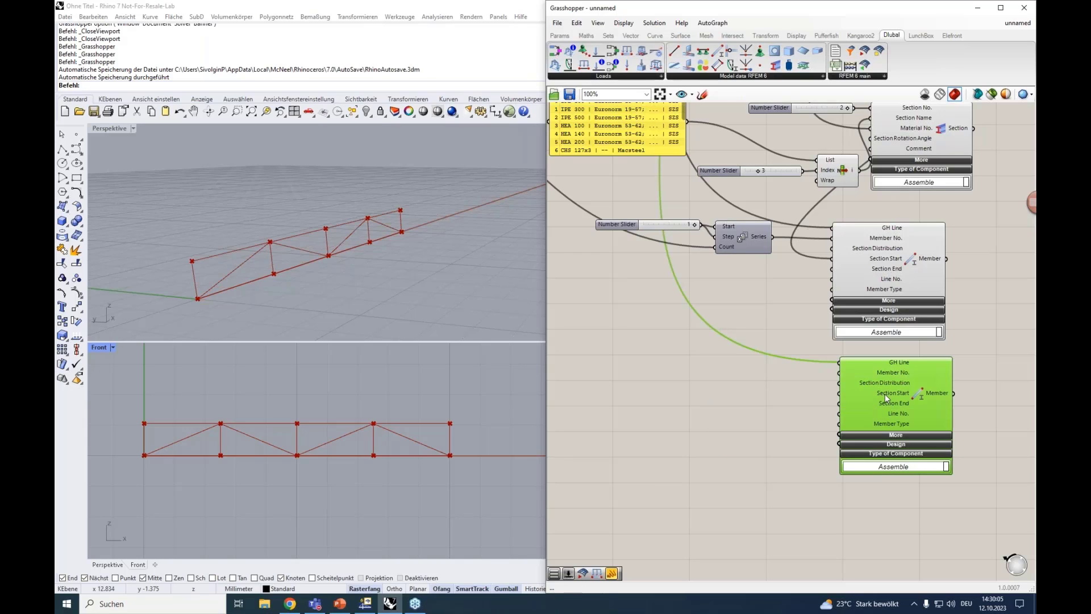
# Connect the output of Section No. 1 to the second Member's Section Start input
pyautogui.scroll(-3, 974, 280)
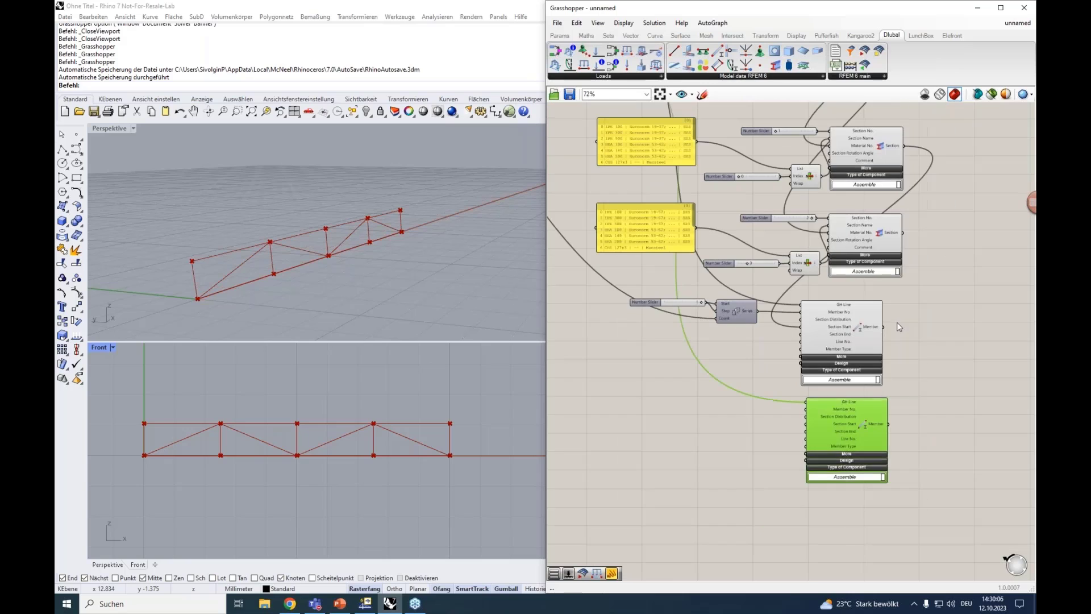
pyautogui.moveTo(866, 386); pyautogui.dragTo(806, 423)
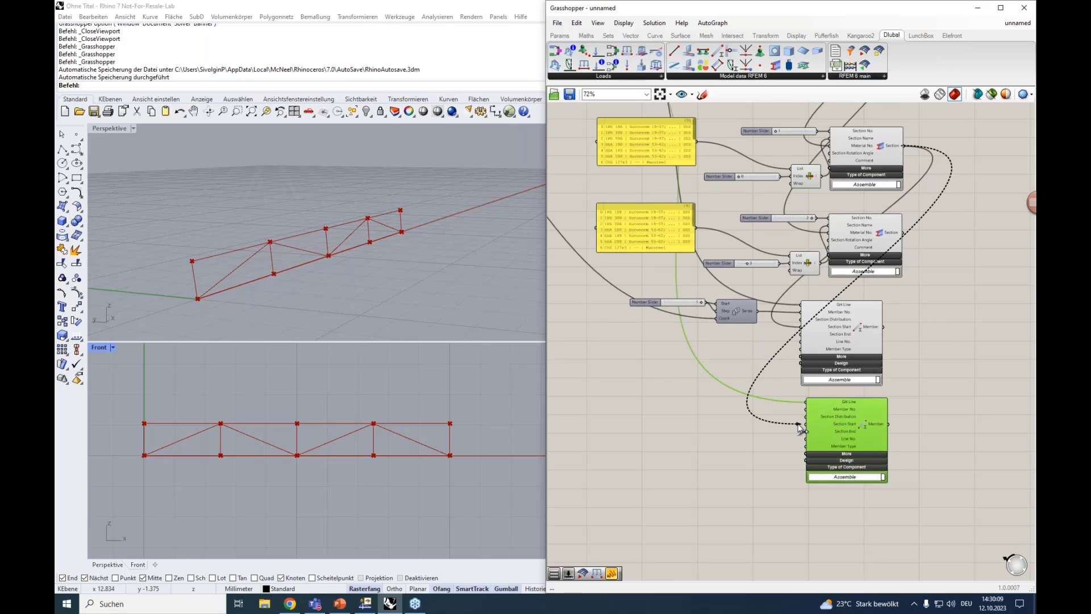
pyautogui.moveTo(755, 469); pyautogui.dragTo(762, 398, button='right')
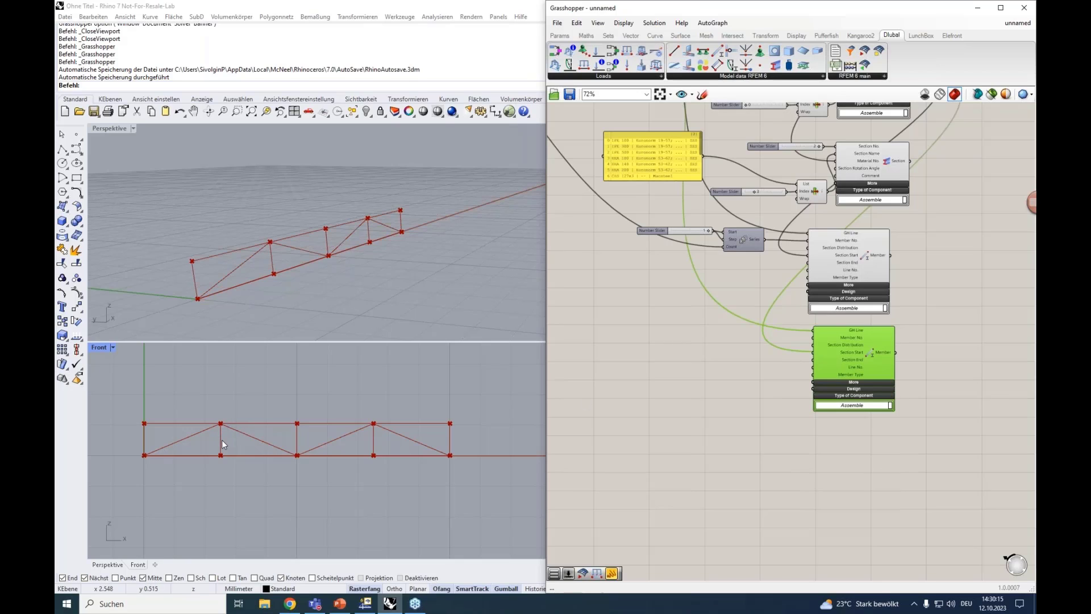
# Add a third Member component below the other two and connect the truss's brace lines to its GH Line input
pyautogui.doubleClick(822, 462)
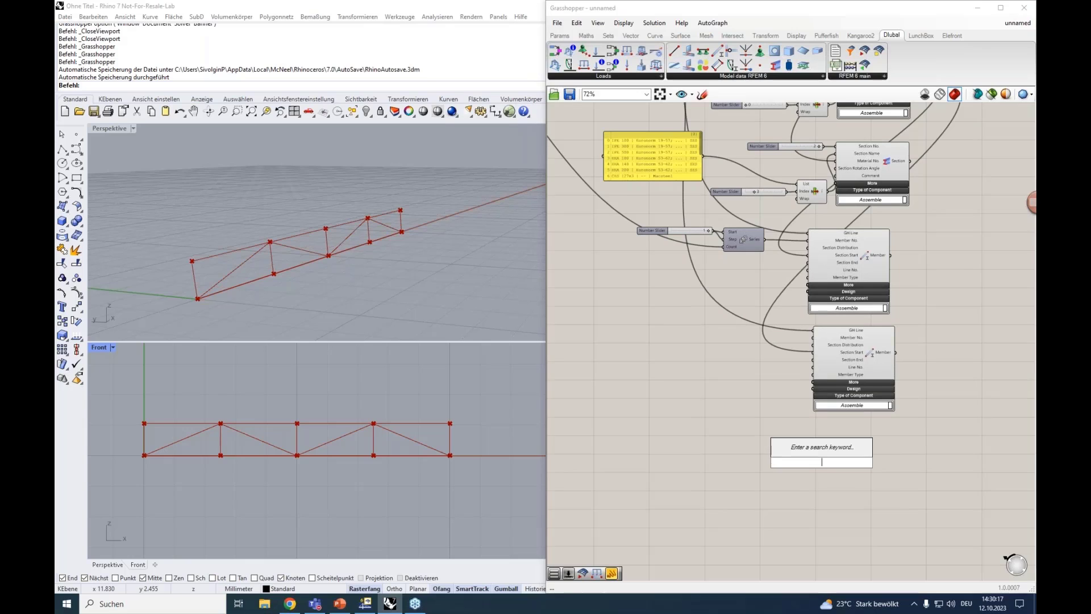
pyautogui.write('memb')
pyautogui.click(812, 425)
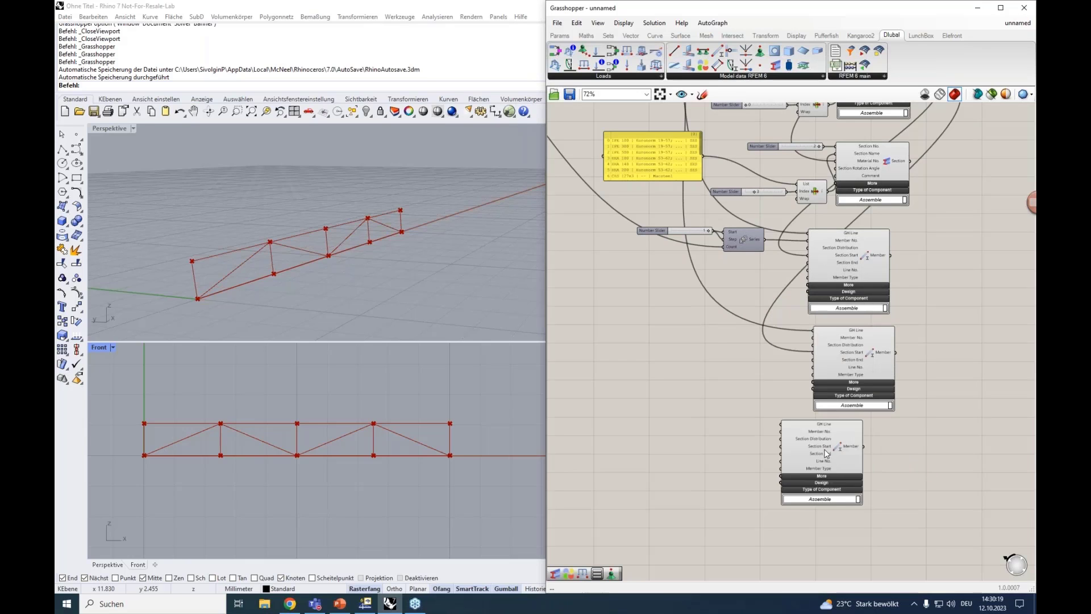
pyautogui.moveTo(618, 358); pyautogui.dragTo(772, 461, button='right')
pyautogui.moveTo(654, 265); pyautogui.dragTo(684, 381, button='right')
pyautogui.click(651, 180)
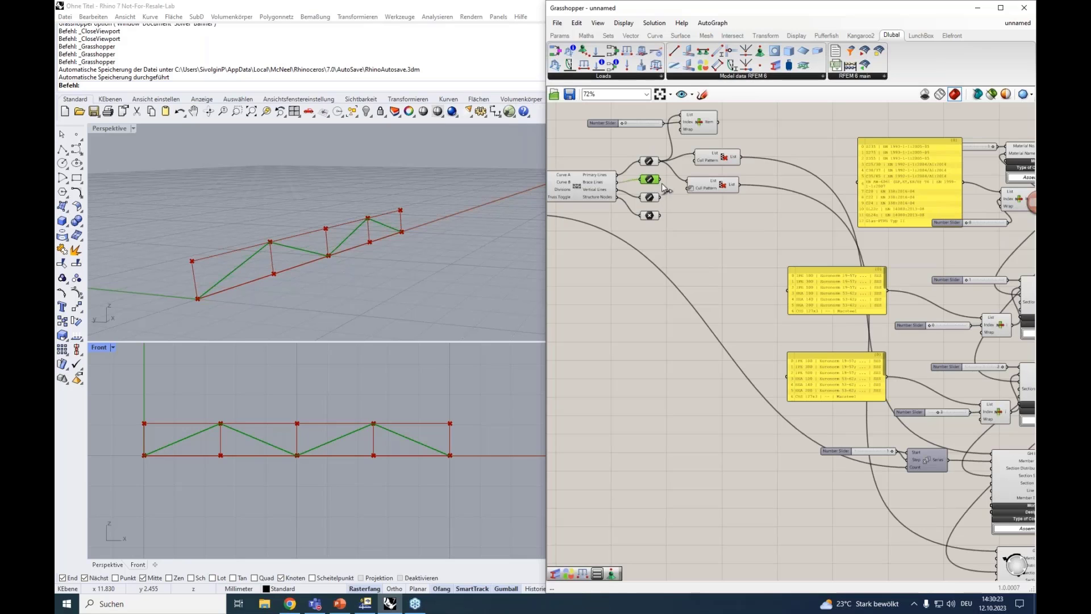
pyautogui.moveTo(659, 179); pyautogui.dragTo(923, 539)
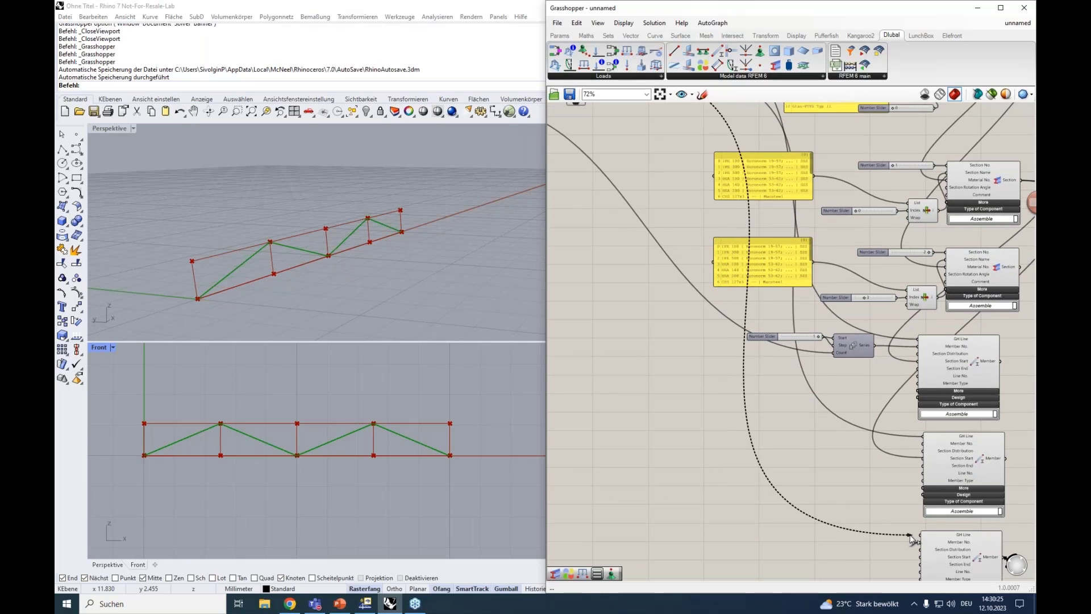
# Connect the truss's vertical lines to the second Member's GH Line input and trace the new wire
pyautogui.moveTo(645, 291); pyautogui.dragTo(736, 419, button='right')
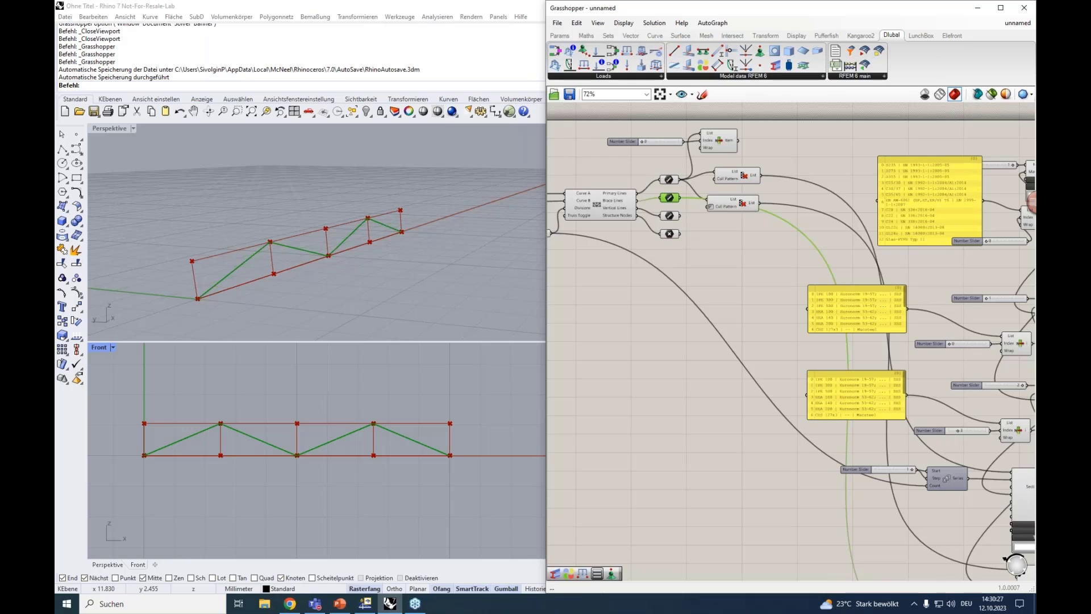
pyautogui.moveTo(680, 216); pyautogui.dragTo(723, 537)
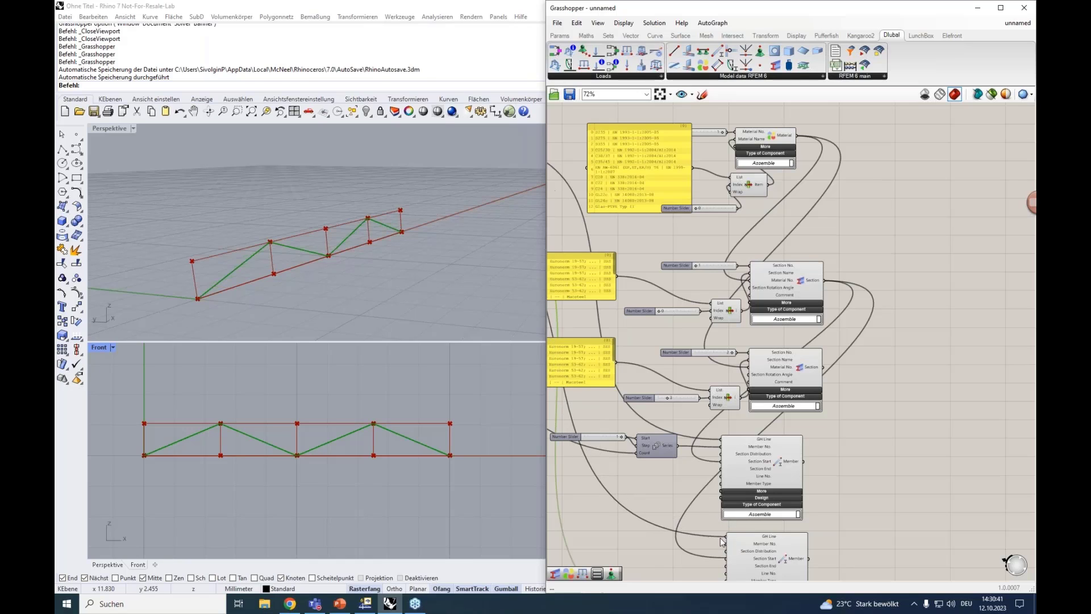
pyautogui.scroll(-3, 643, 506)
pyautogui.moveTo(599, 454); pyautogui.dragTo(854, 368, button='right')
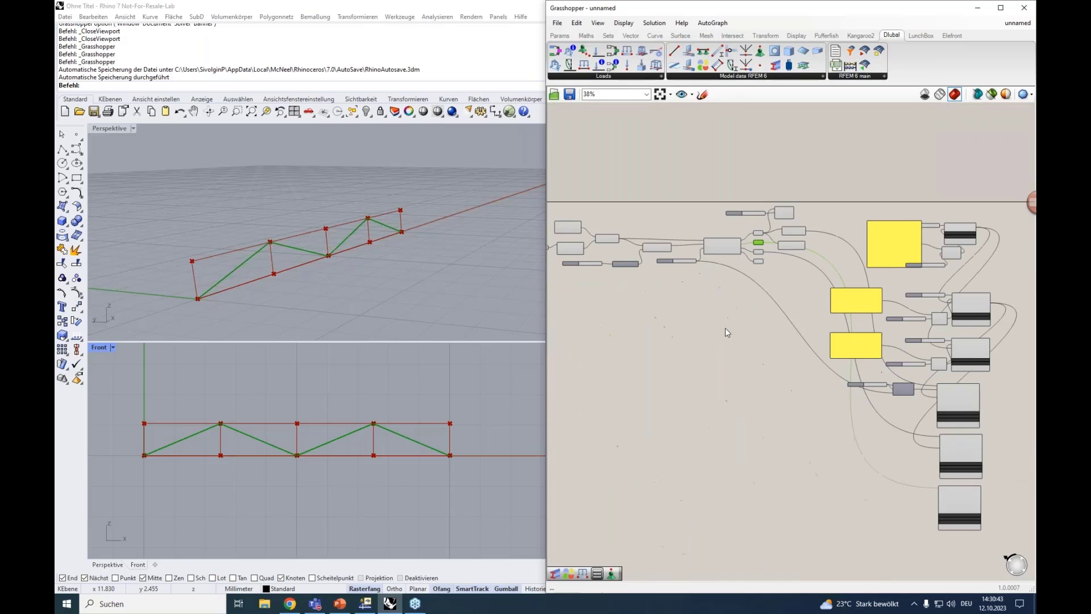
pyautogui.scroll(3, 778, 245)
pyautogui.click(738, 255)
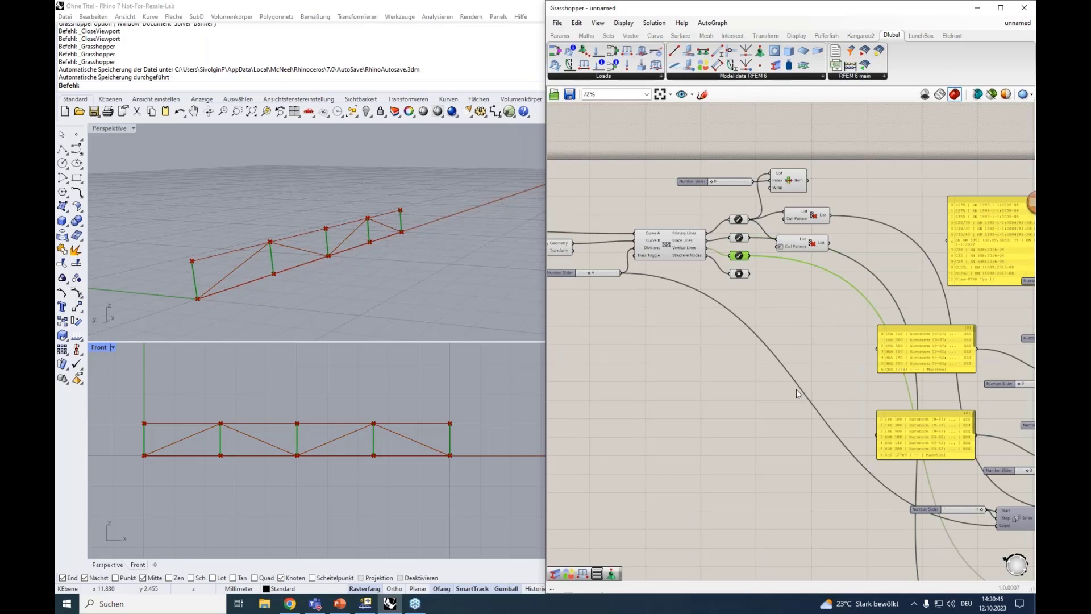
pyautogui.moveTo(796, 390); pyautogui.dragTo(588, 225, button='right')
pyautogui.moveTo(778, 444); pyautogui.dragTo(719, 352, button='right')
pyautogui.scroll(3, 818, 360)
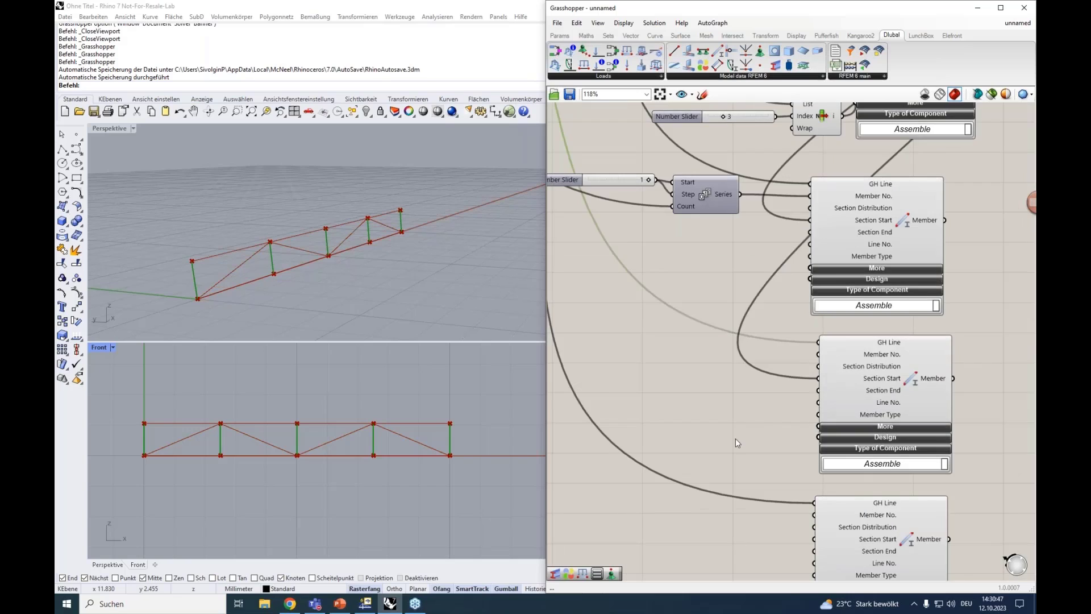
pyautogui.scroll(-1, 733, 440)
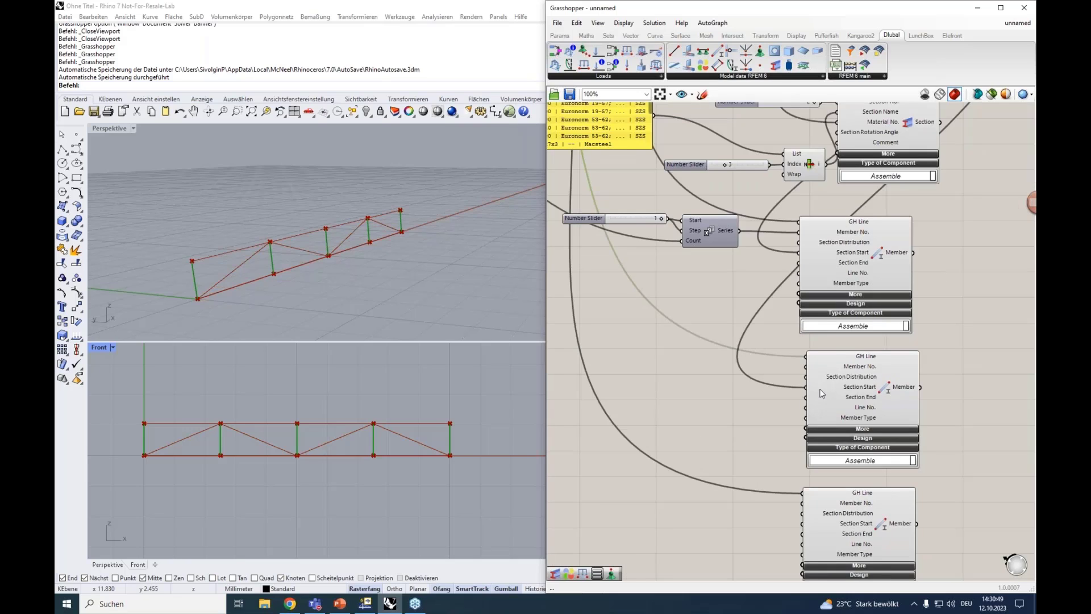
# Try to connect the output of Section No. 2 to the second Member's Section Start input
pyautogui.moveTo(787, 401); pyautogui.dragTo(708, 443, button='right')
pyautogui.click(856, 166)
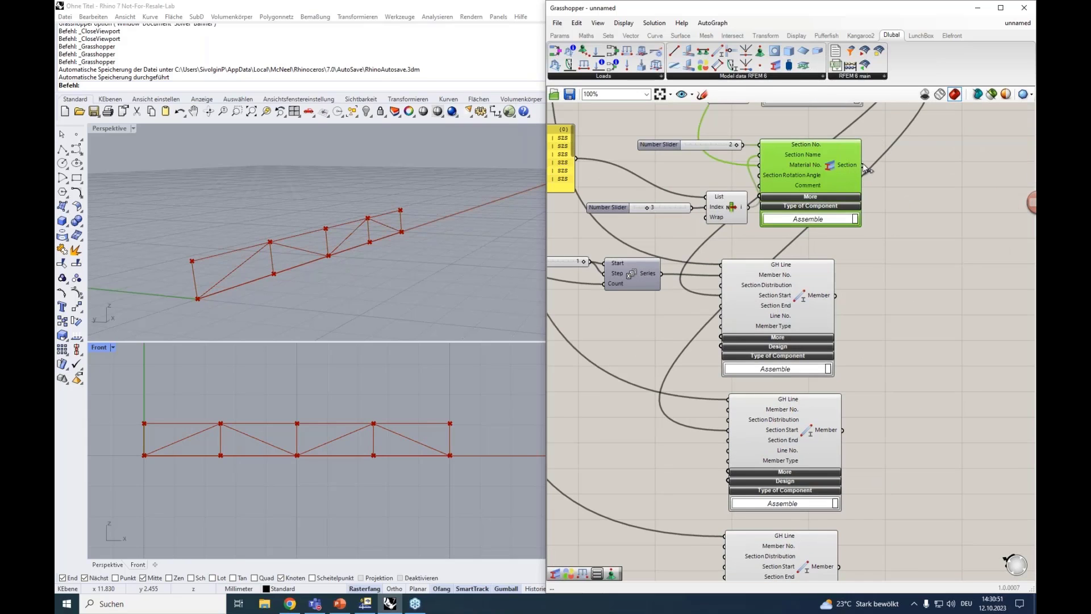
pyautogui.moveTo(863, 165); pyautogui.dragTo(723, 432)
pyautogui.click(774, 442)
pyautogui.moveTo(895, 298); pyautogui.dragTo(871, 240, button='right')
pyautogui.click(769, 212)
# Connect the output of Section No. 2 to the third Member's Section Start input and align that Member beneath the second one
pyautogui.scroll(-4, 782, 244)
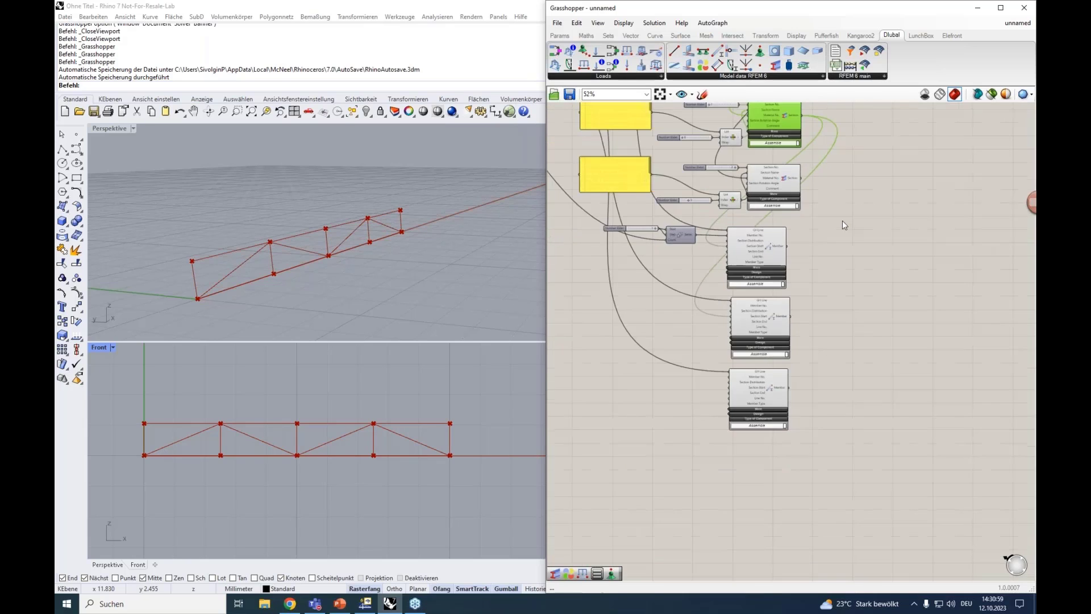
pyautogui.moveTo(785, 200); pyautogui.dragTo(774, 248, button='right')
pyautogui.scroll(3, 774, 248)
pyautogui.click(764, 334)
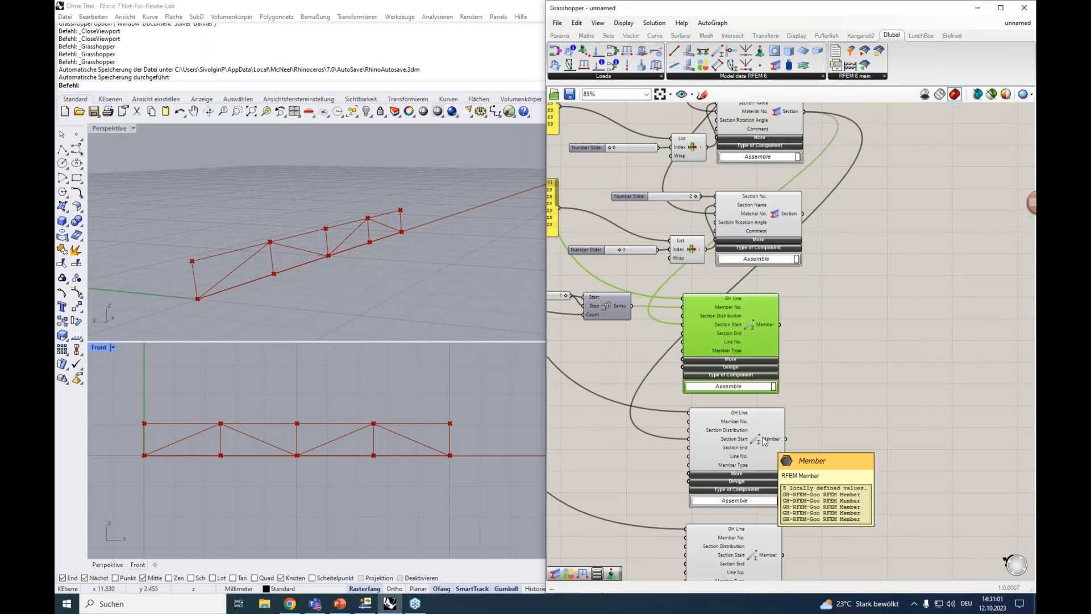
pyautogui.click(760, 439)
pyautogui.scroll(-1, 823, 378)
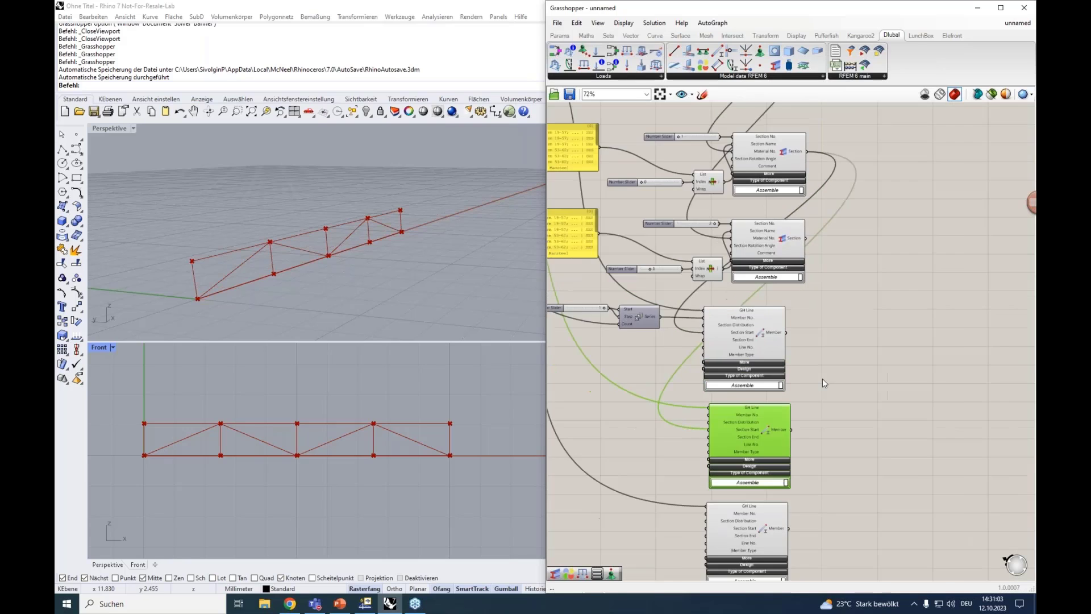
pyautogui.scroll(-1, 823, 379)
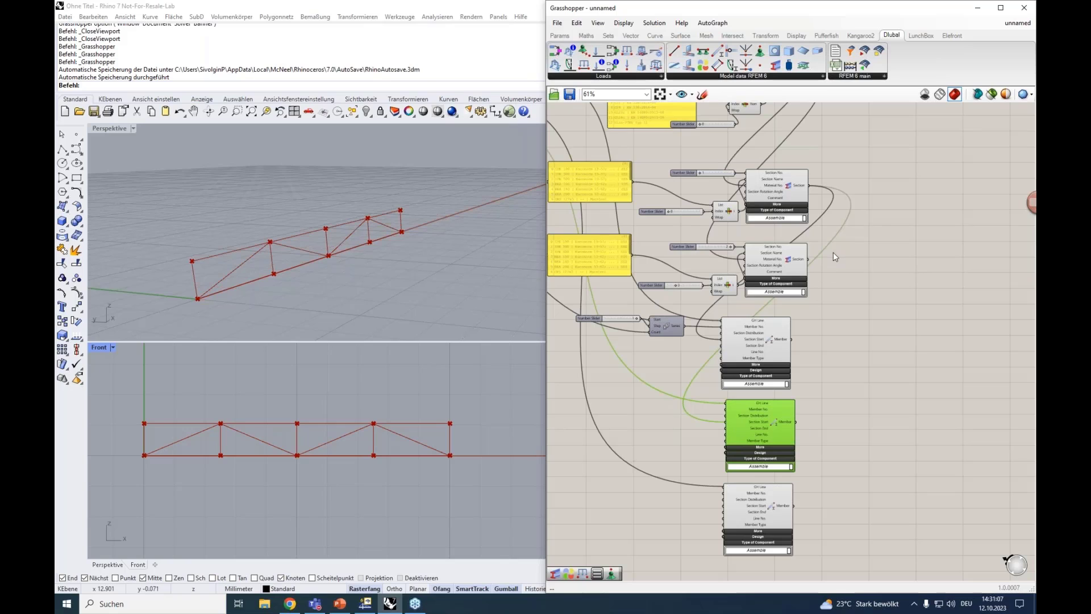
pyautogui.moveTo(808, 259); pyautogui.dragTo(722, 506)
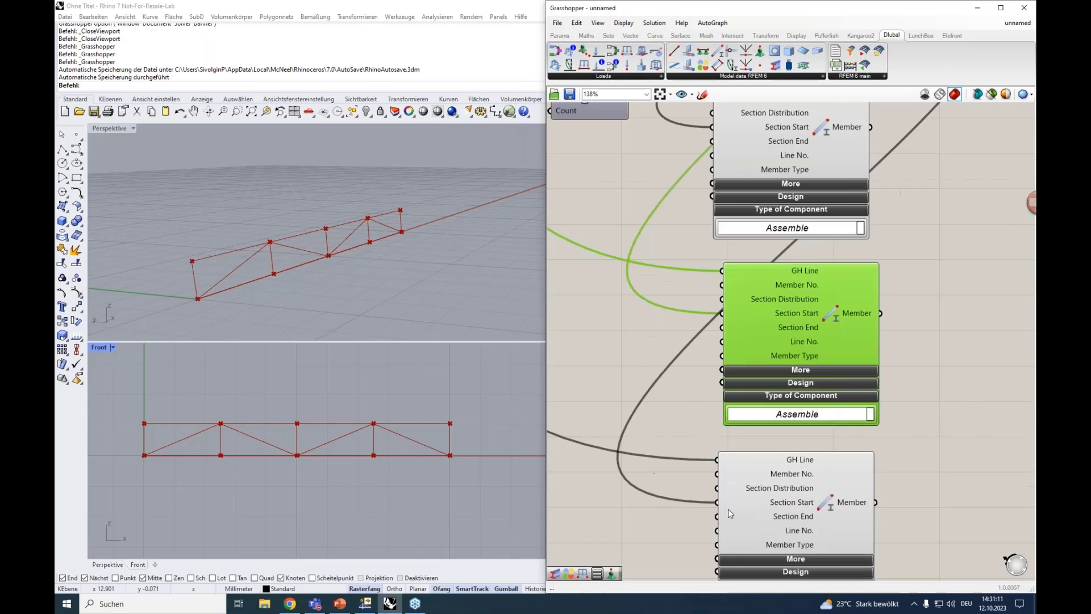
pyautogui.scroll(5, 728, 509)
pyautogui.moveTo(1014, 377); pyautogui.dragTo(970, 282, button='right')
pyautogui.moveTo(766, 421); pyautogui.dragTo(775, 419)
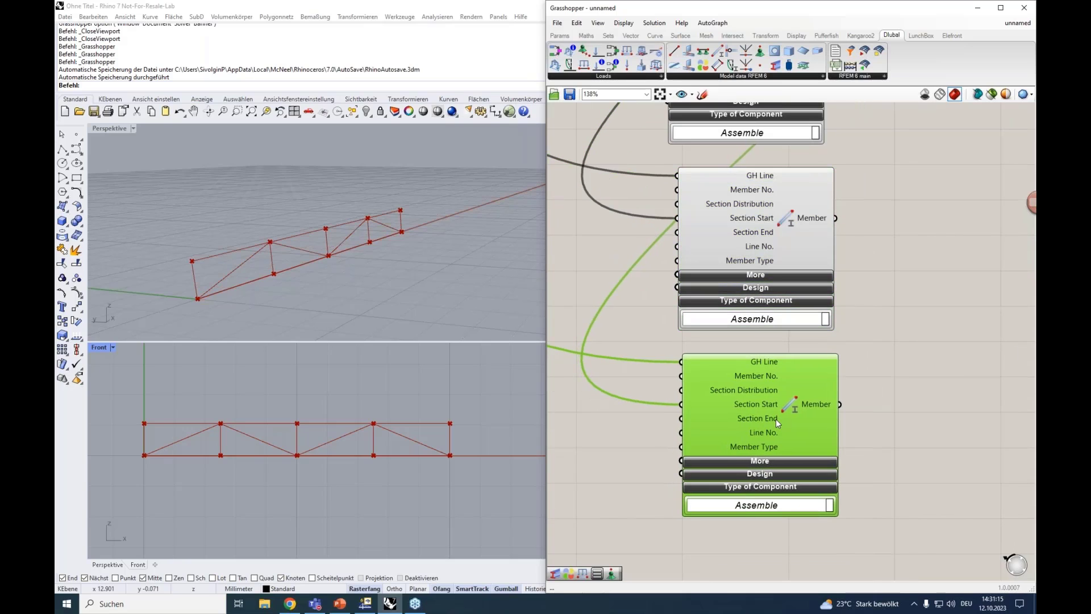
# Add a Dlubal Nodal Support component on the canvas beside the Material component
pyautogui.scroll(-4, 827, 397)
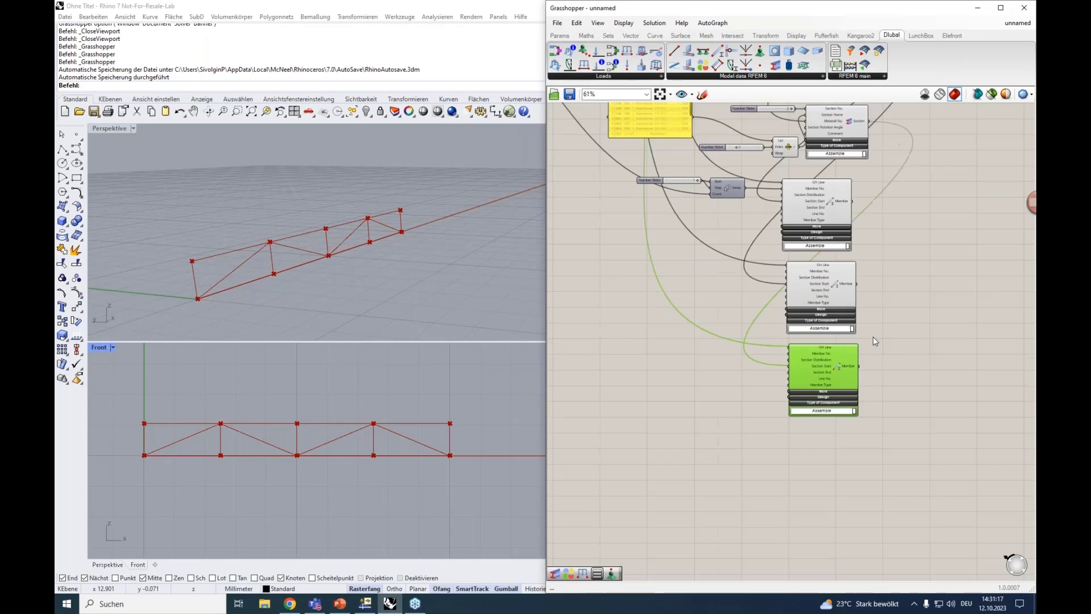
pyautogui.moveTo(873, 337); pyautogui.dragTo(868, 320, button='right')
pyautogui.scroll(-2, 878, 452)
pyautogui.moveTo(864, 487); pyautogui.dragTo(798, 307)
pyautogui.click(905, 272)
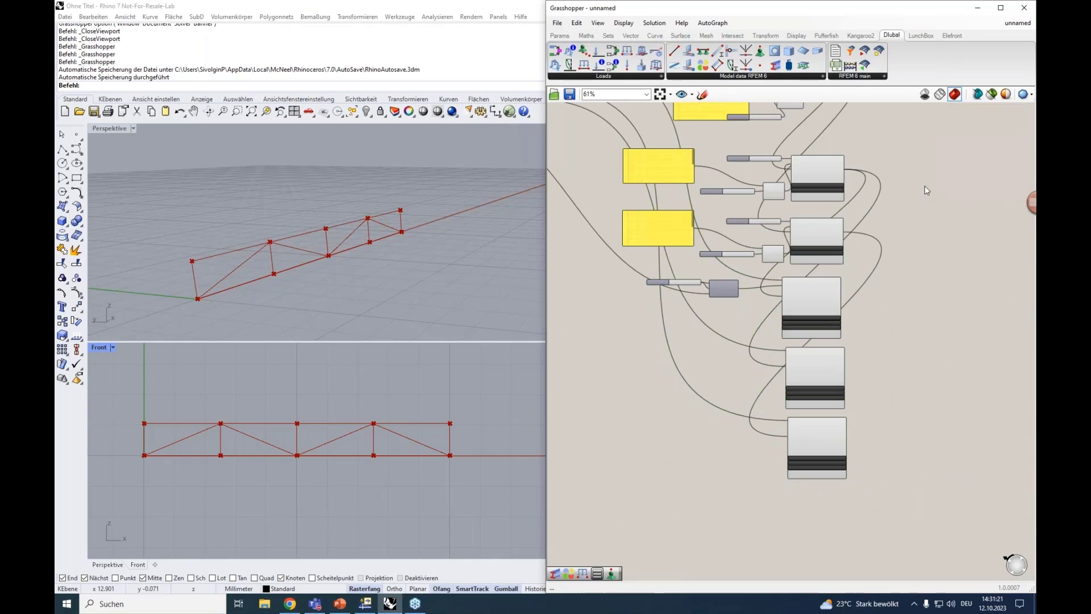
pyautogui.scroll(4, 924, 180)
pyautogui.moveTo(921, 167); pyautogui.dragTo(912, 355, button='right')
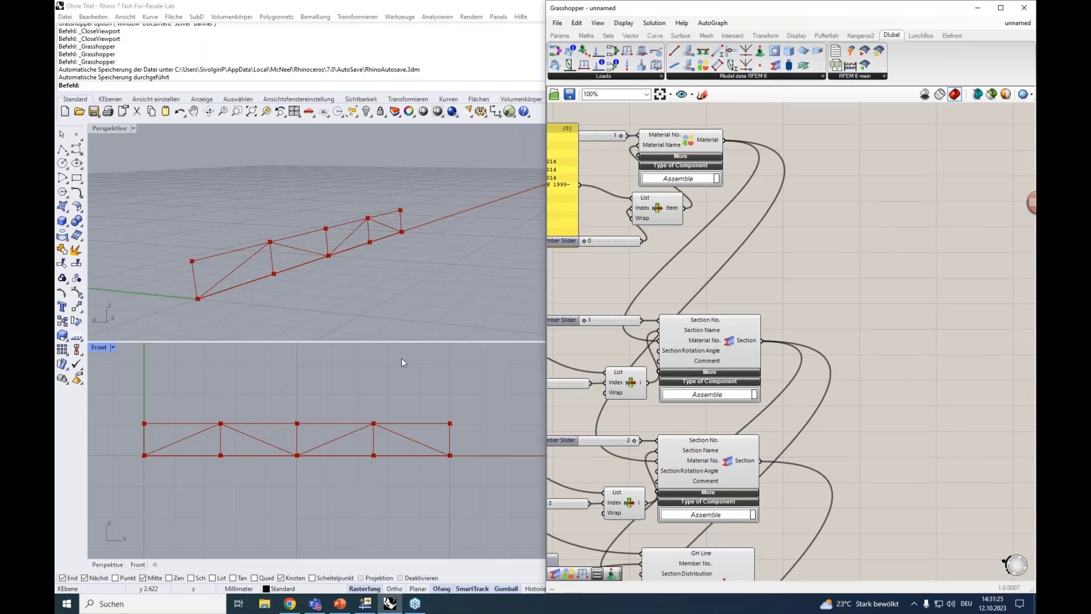
pyautogui.click(767, 76)
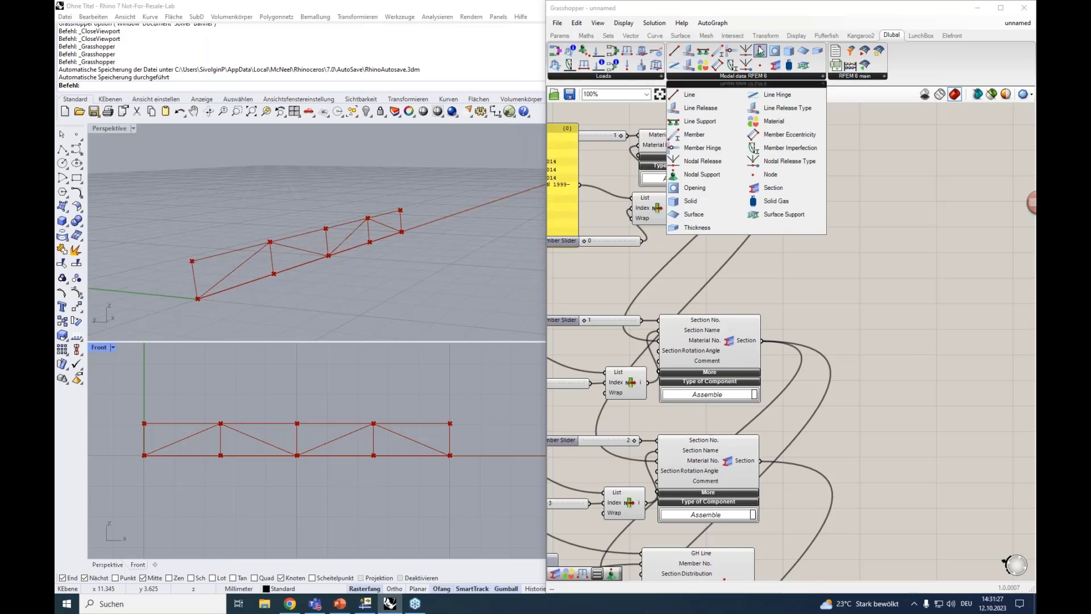
pyautogui.click(763, 54)
pyautogui.click(776, 65)
pyautogui.click(845, 220)
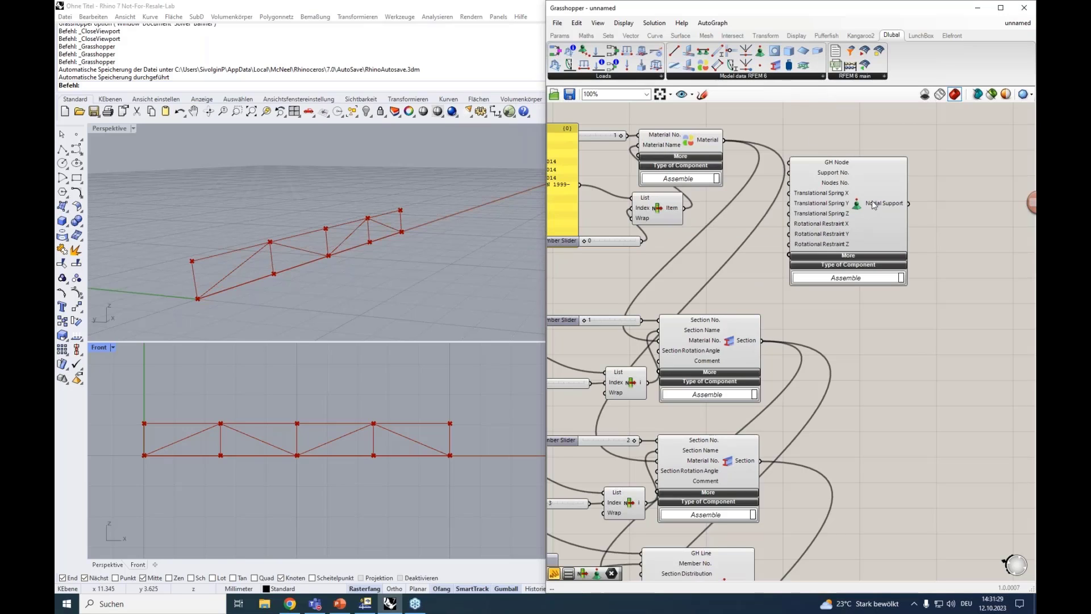
# Move the Nodal Support component to the free area below the truss geometry components
pyautogui.click(749, 77)
pyautogui.scroll(-3, 834, 284)
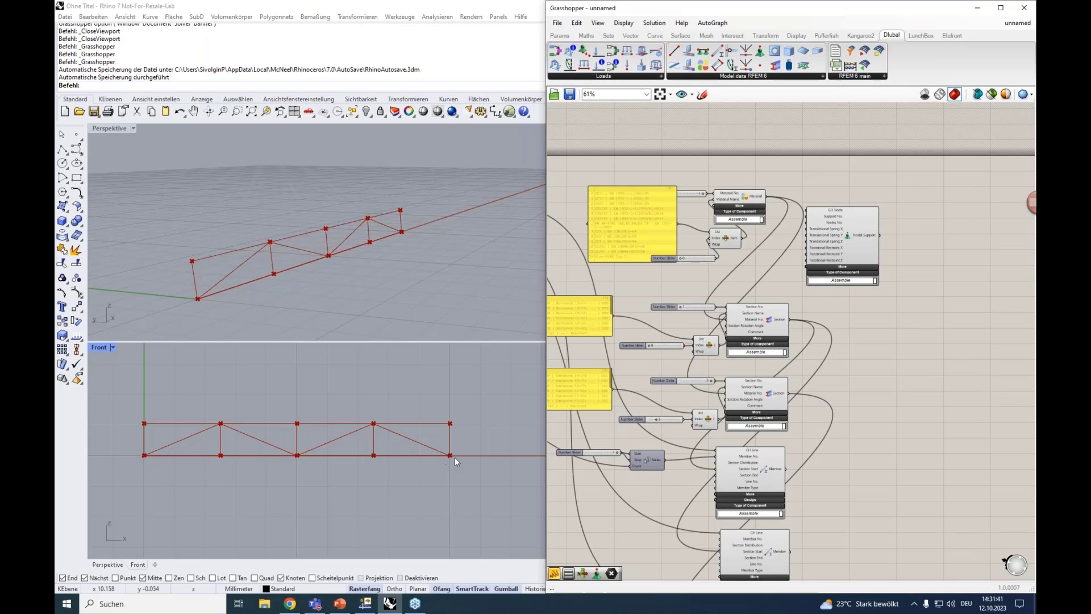
pyautogui.scroll(-3, 861, 309)
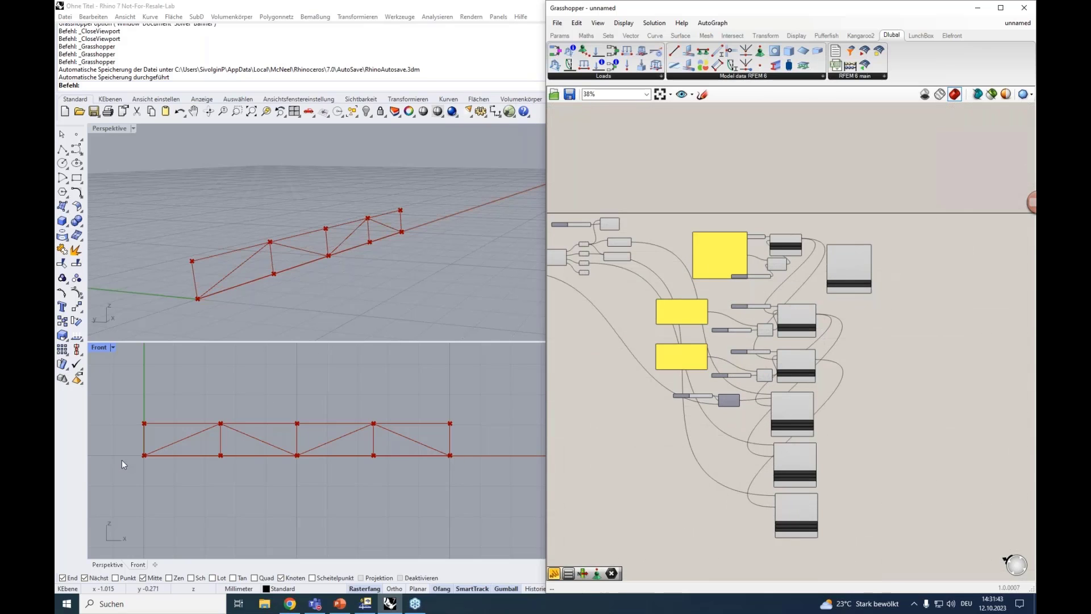
pyautogui.moveTo(591, 406); pyautogui.dragTo(786, 401, button='right')
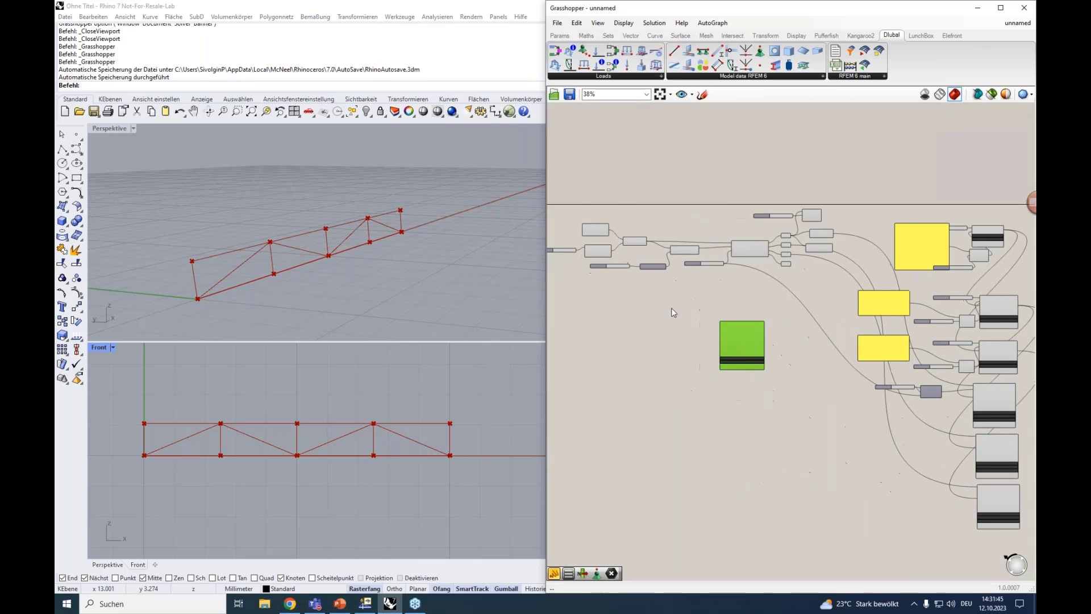
pyautogui.scroll(4, 589, 289)
pyautogui.moveTo(634, 313); pyautogui.dragTo(709, 364, button='right')
pyautogui.scroll(3, 638, 312)
# Identify the base line's two end points in the model and place the Nodal Support below their point components
pyautogui.click(698, 261)
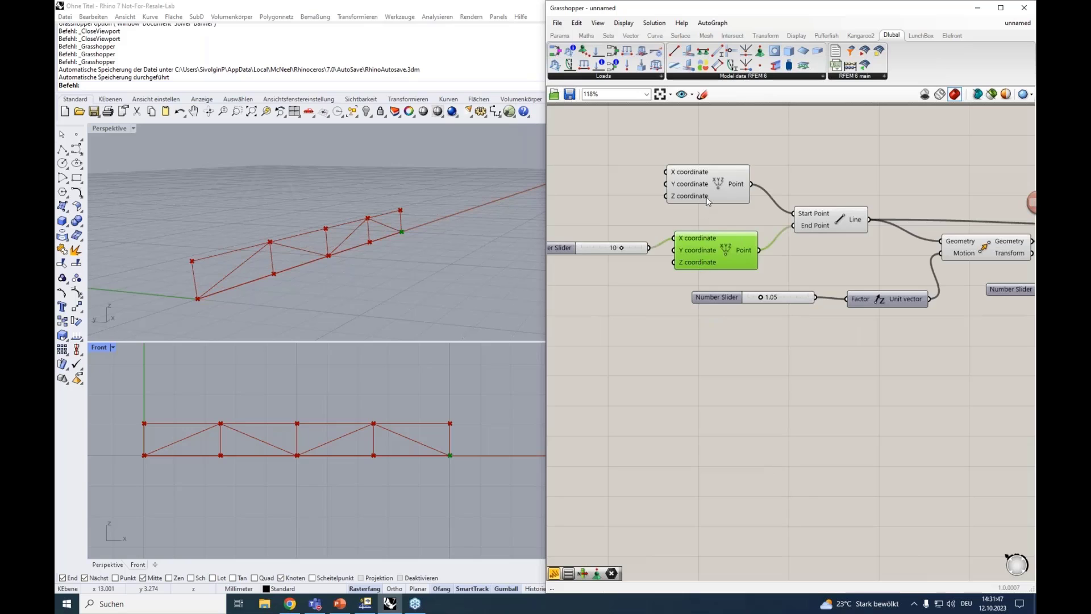
pyautogui.click(707, 189)
pyautogui.click(707, 258)
pyautogui.click(711, 196)
pyautogui.scroll(-2, 755, 384)
pyautogui.scroll(1, 755, 384)
pyautogui.moveTo(971, 448); pyautogui.dragTo(716, 353)
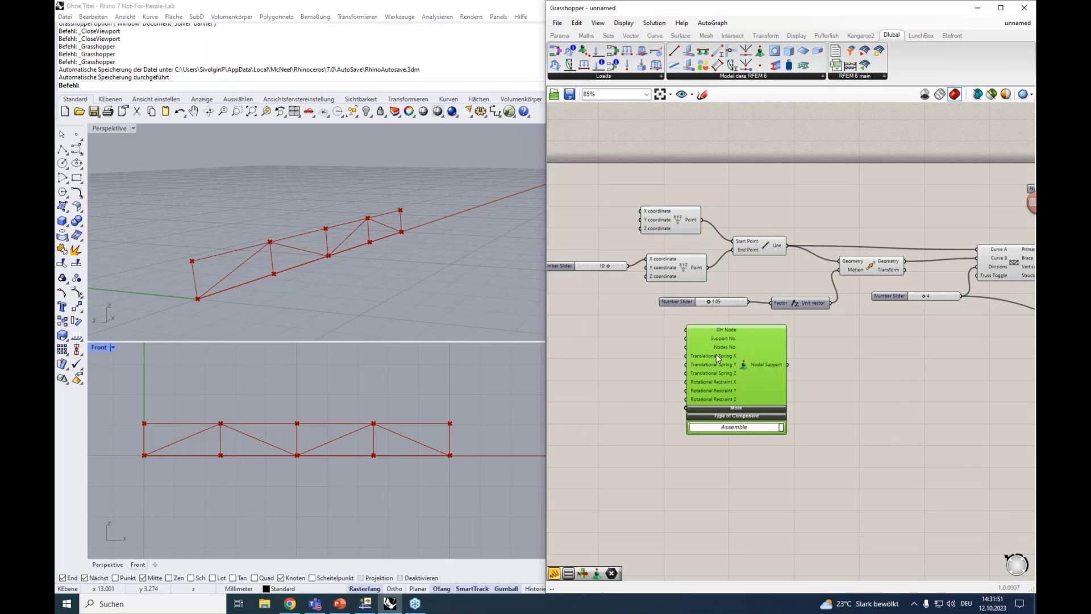
# Connect both base line end points to the Nodal Support's GH Node input and shift the component slightly away from them
pyautogui.scroll(1, 717, 338)
pyautogui.moveTo(697, 175); pyautogui.dragTo(674, 324)
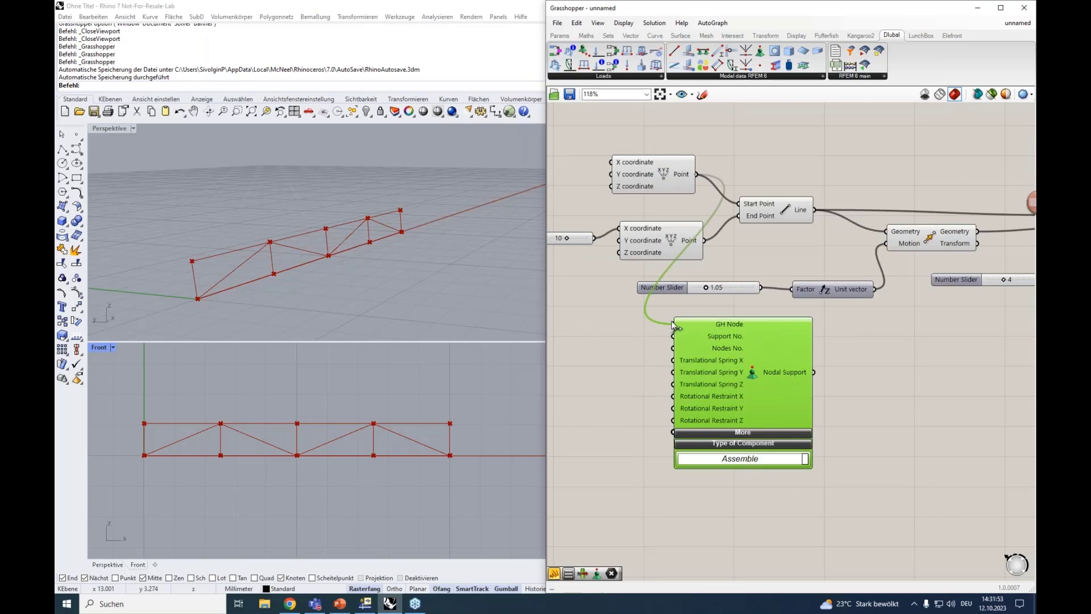
pyautogui.keyDown('shift'); pyautogui.moveTo(705, 241); pyautogui.dragTo(674, 324); pyautogui.keyUp('shift')
pyautogui.moveTo(790, 375); pyautogui.dragTo(816, 388)
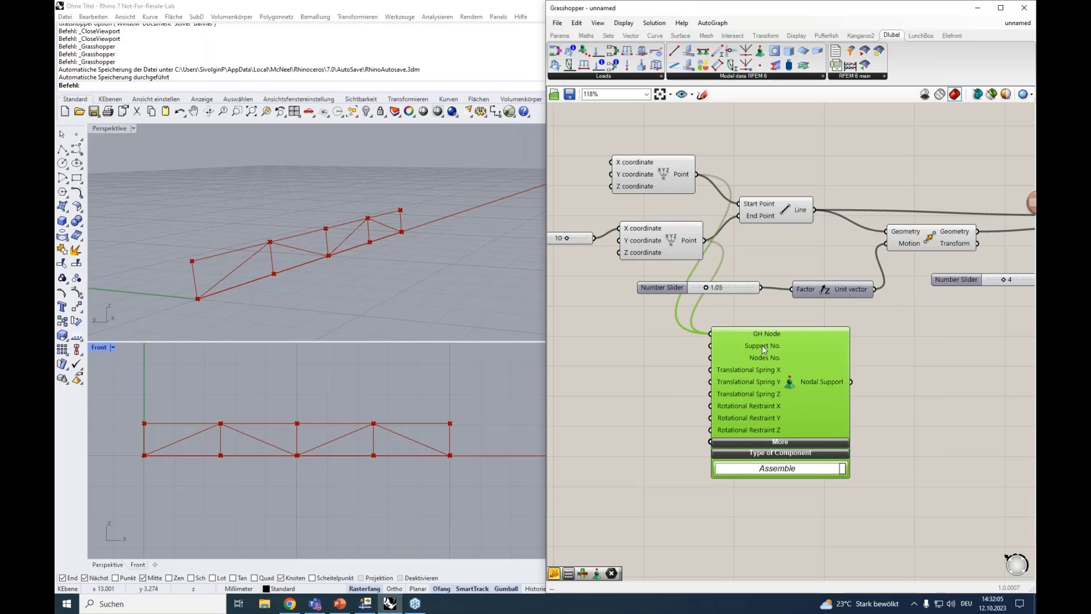
# Add a panel containing inf beside the spring and restraint inputs of the Nodal Support component
pyautogui.moveTo(762, 360)
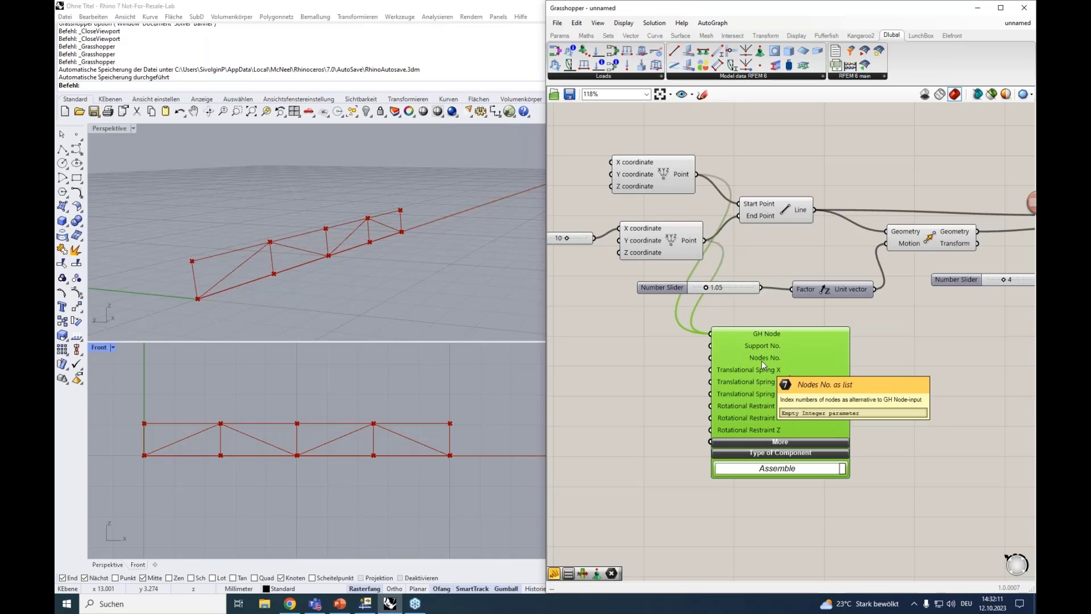
pyautogui.moveTo(765, 333)
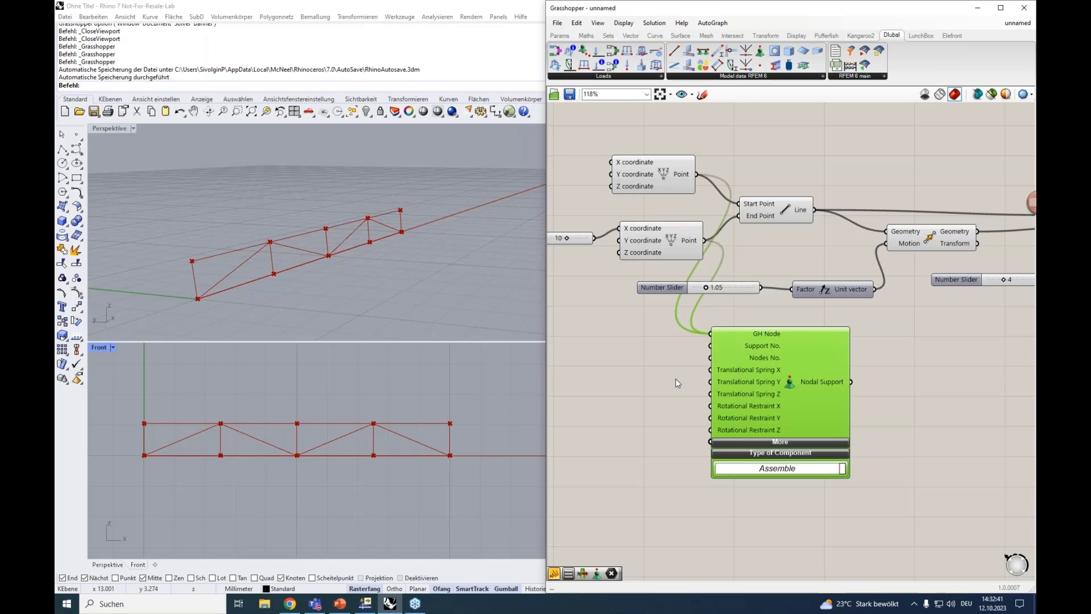
pyautogui.doubleClick(640, 373)
pyautogui.write('"int')
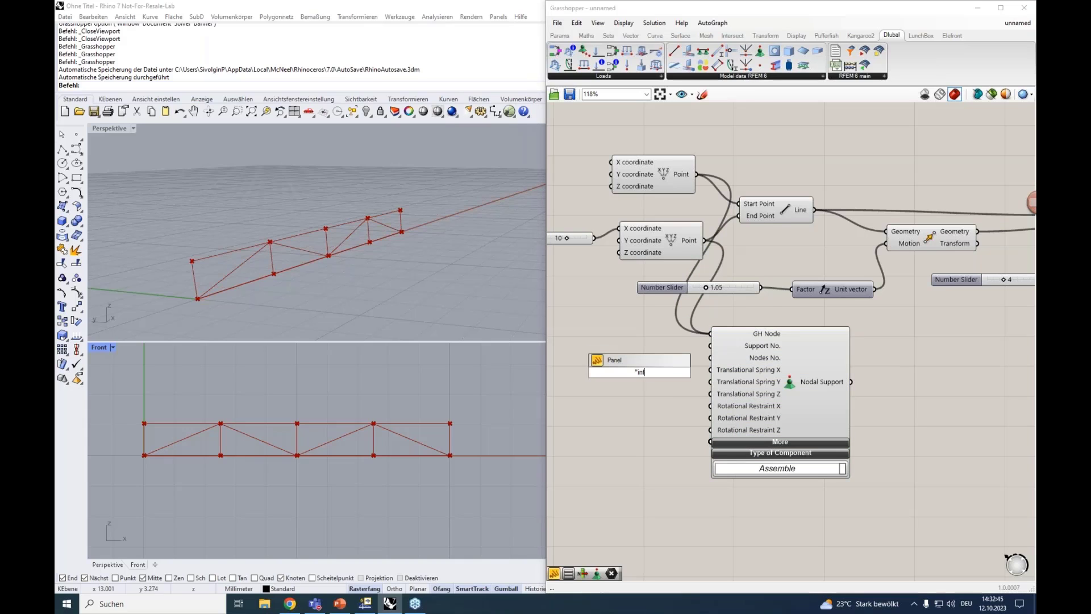
pyautogui.write('inf')
pyautogui.press('Return')
# Connect the inf panel to Translational Spring X, Y, Z and Rotational Restraint X and Z, and shift the panel slightly away from the component
pyautogui.moveTo(654, 373); pyautogui.dragTo(710, 431)
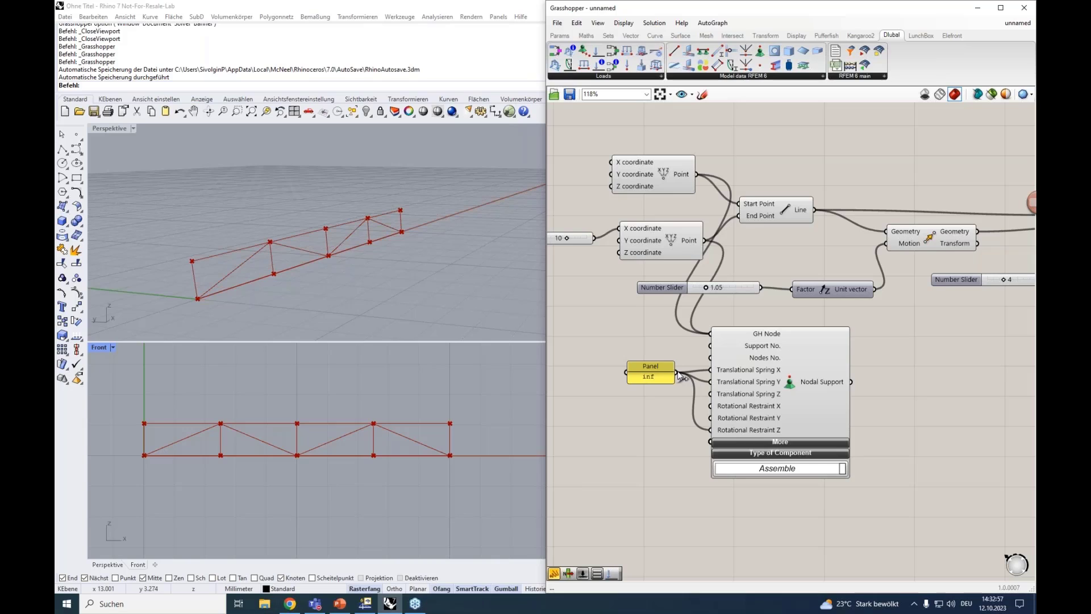
pyautogui.moveTo(677, 374); pyautogui.dragTo(710, 394)
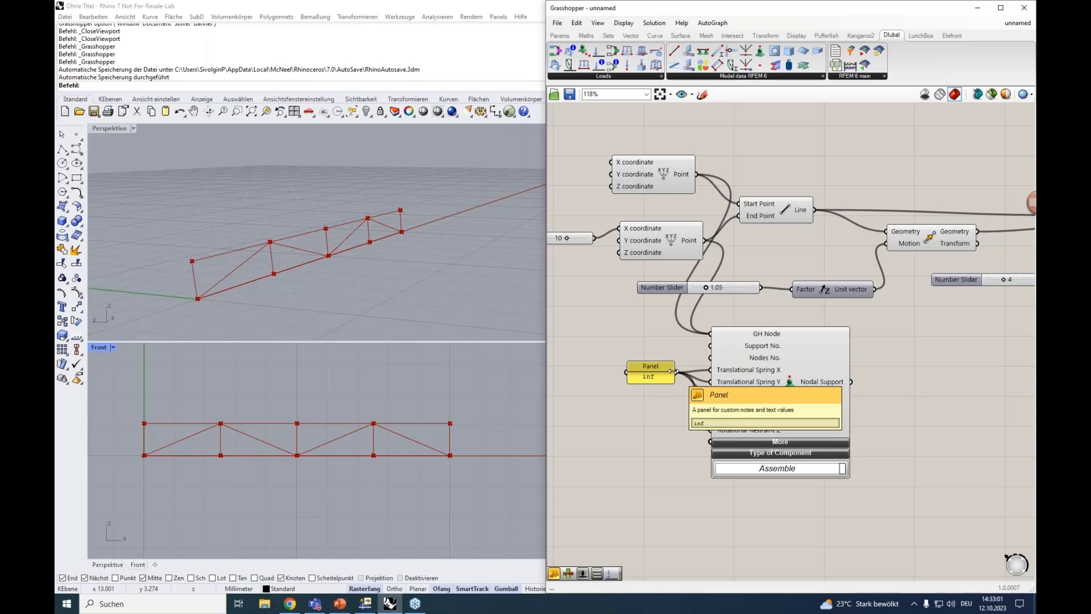
pyautogui.moveTo(672, 371); pyautogui.dragTo(700, 399)
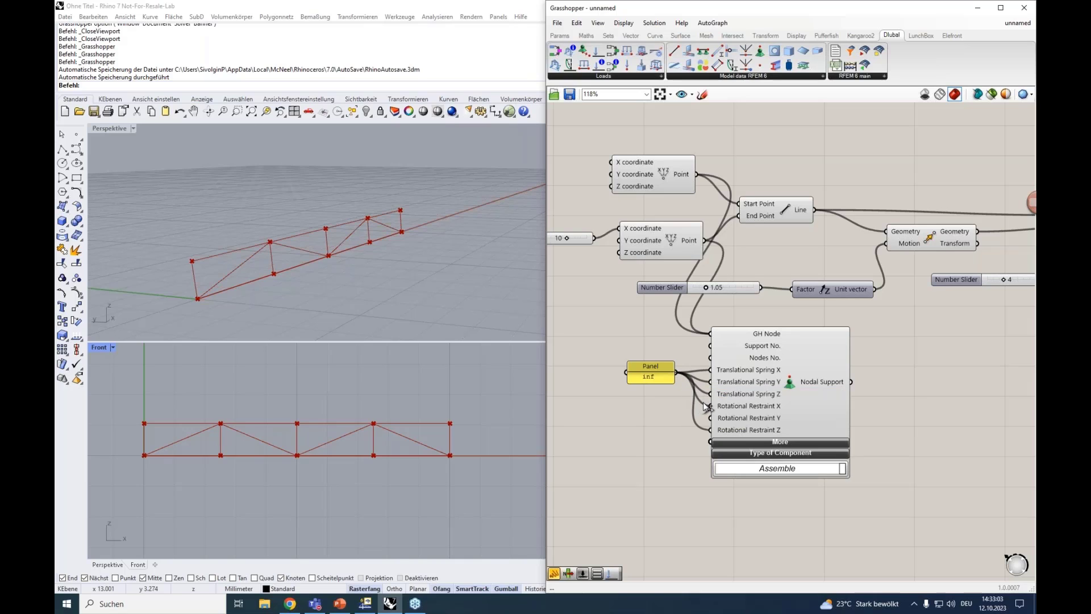
pyautogui.moveTo(655, 367); pyautogui.dragTo(647, 373)
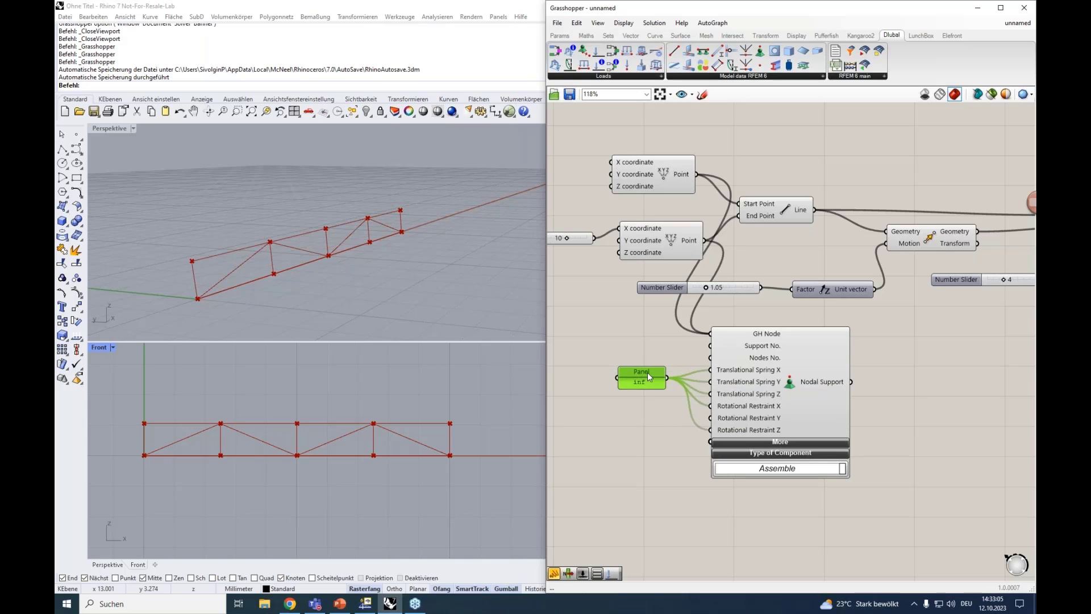
# Expand the Nodal Support component's additional inputs and open the existing nodal support for editing in RFEM to compare them
pyautogui.click(780, 442)
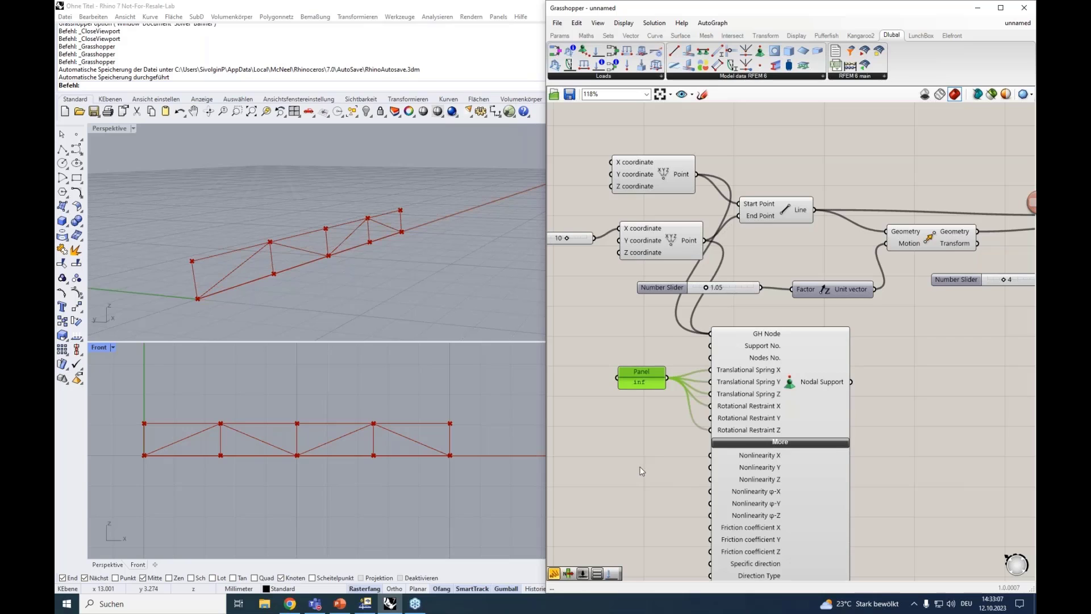
pyautogui.moveTo(641, 451); pyautogui.dragTo(659, 298, button='right')
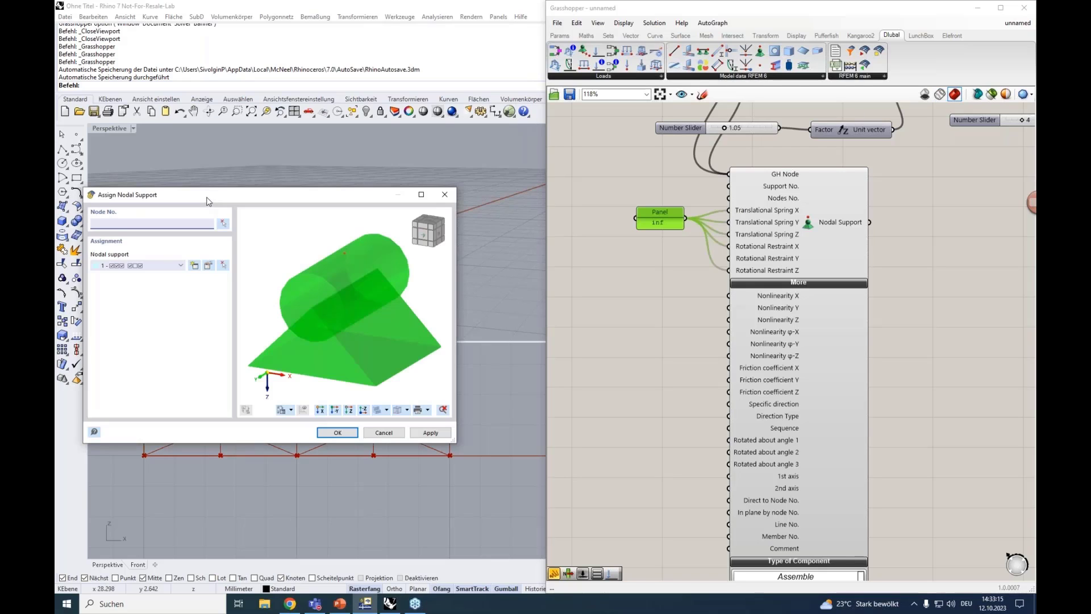
pyautogui.moveTo(209, 199); pyautogui.dragTo(252, 196)
pyautogui.click(246, 265)
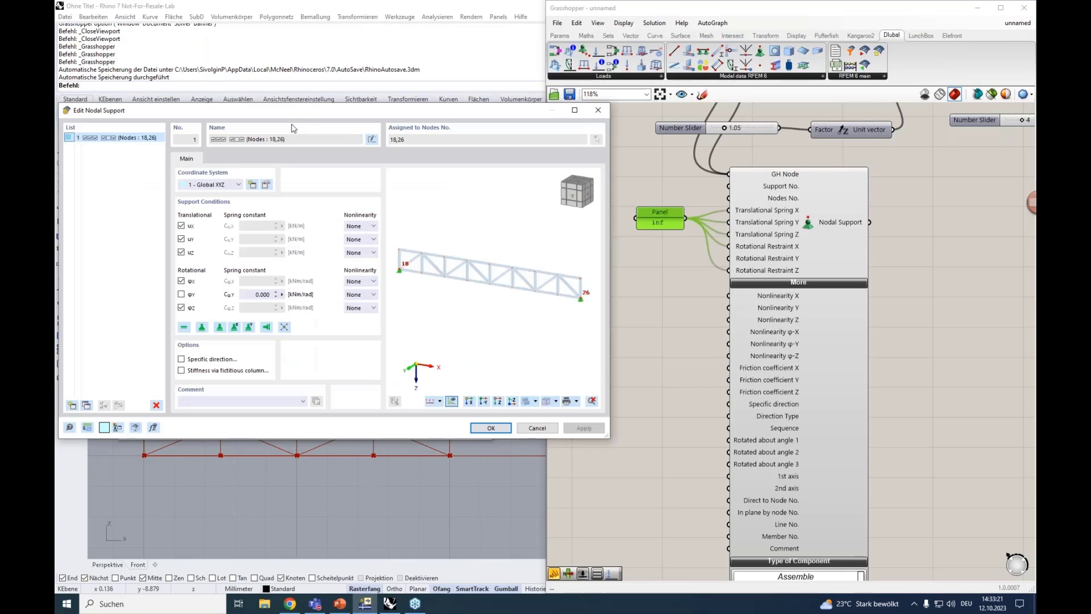
pyautogui.moveTo(290, 116); pyautogui.dragTo(303, 128)
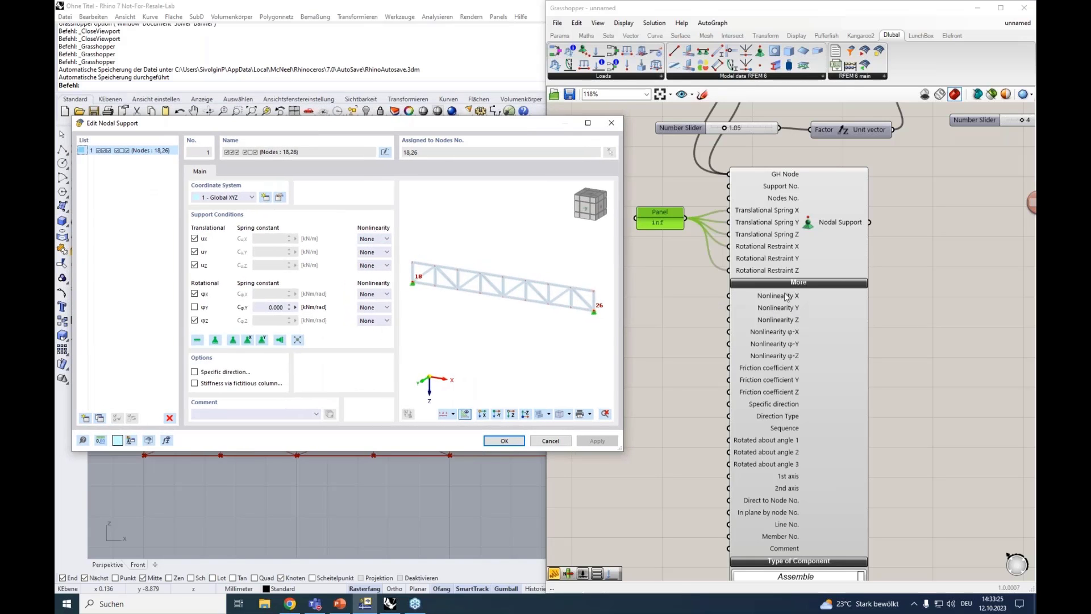
# Try the Friction Py nonlinearity for the X translation and compare its friction coefficient with the component's friction inputs
pyautogui.click(384, 241)
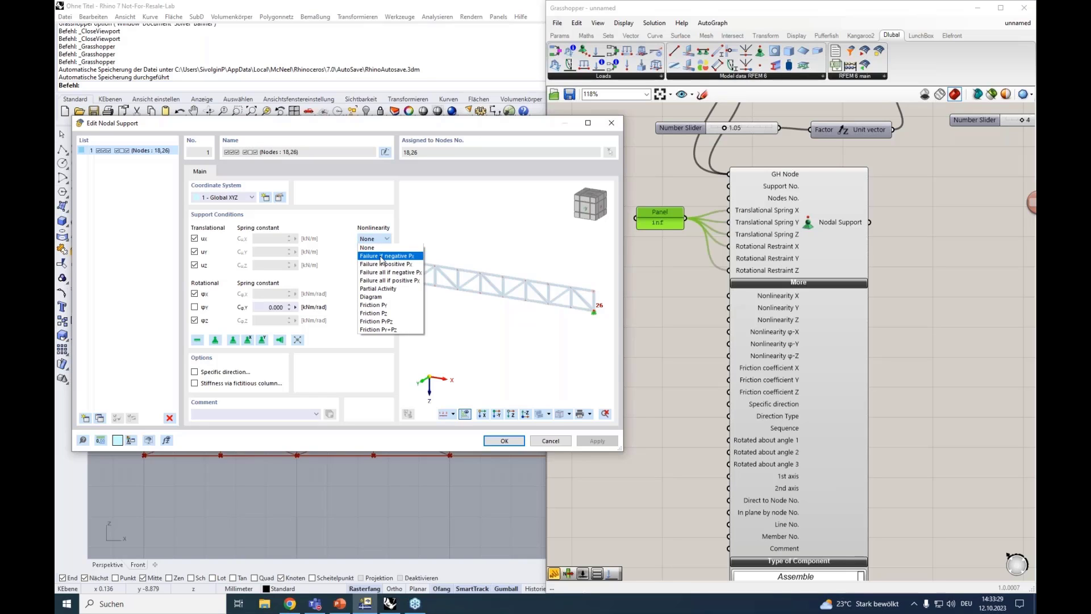
pyautogui.click(375, 305)
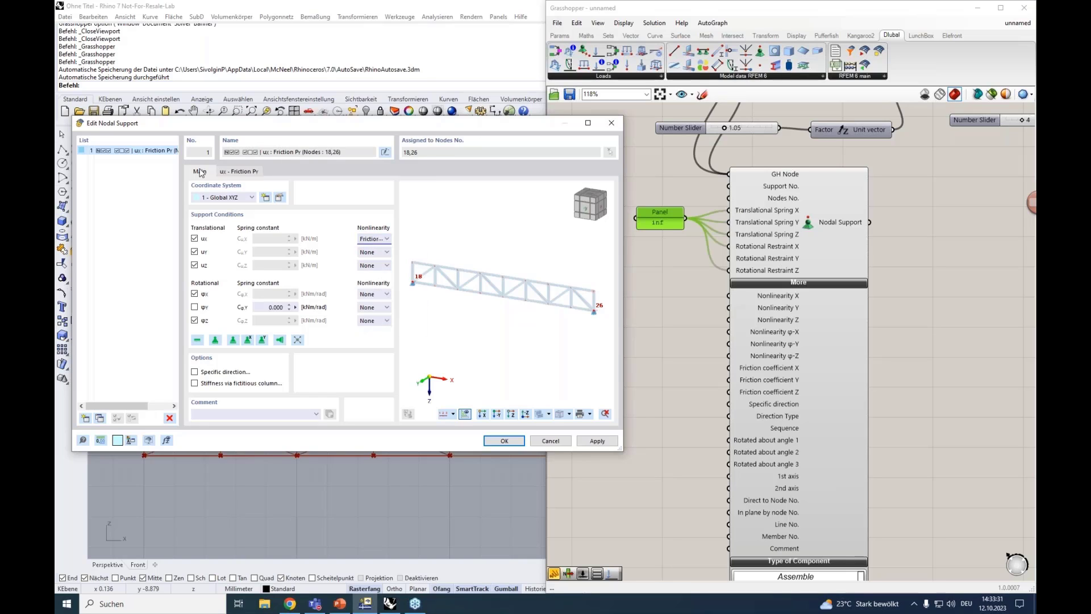
pyautogui.click(226, 173)
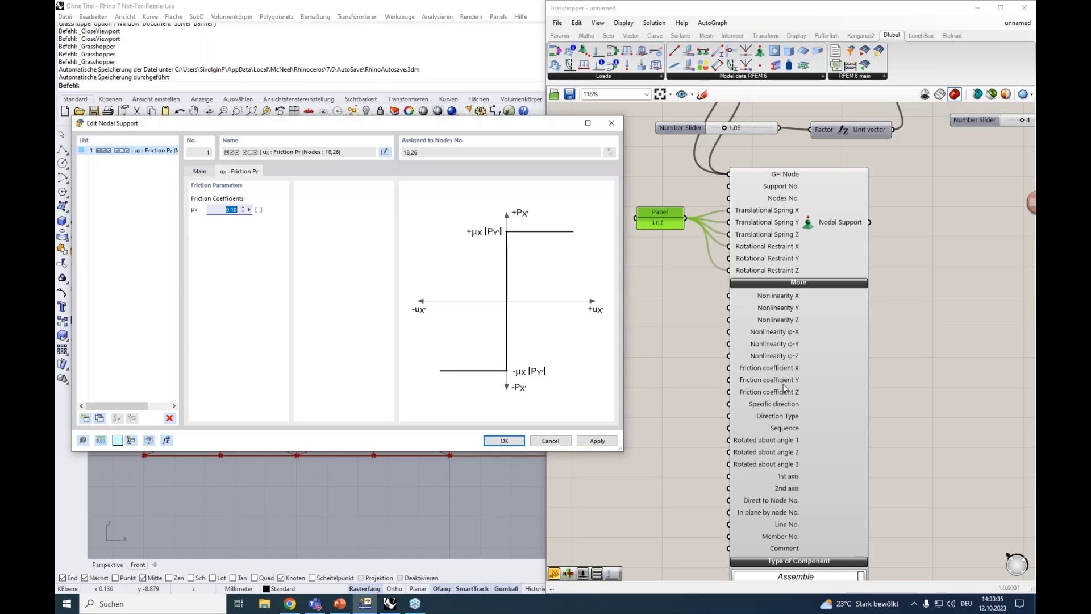
pyautogui.moveTo(785, 392)
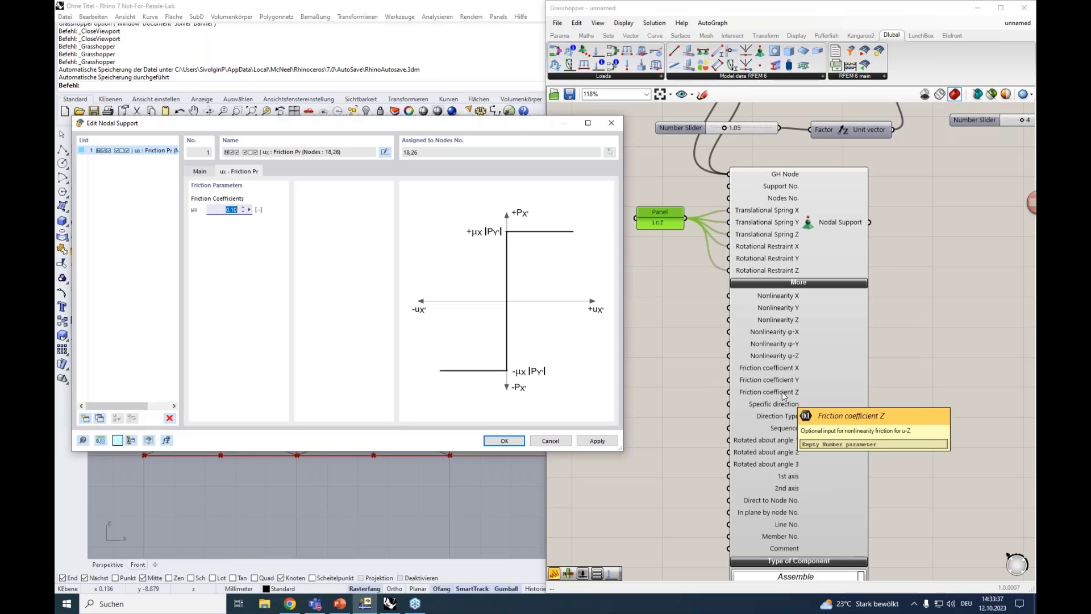
# Try a specific direction for the RFEM support, examine the available direction types, and close the dialogs without applying the changes
pyautogui.click(199, 171)
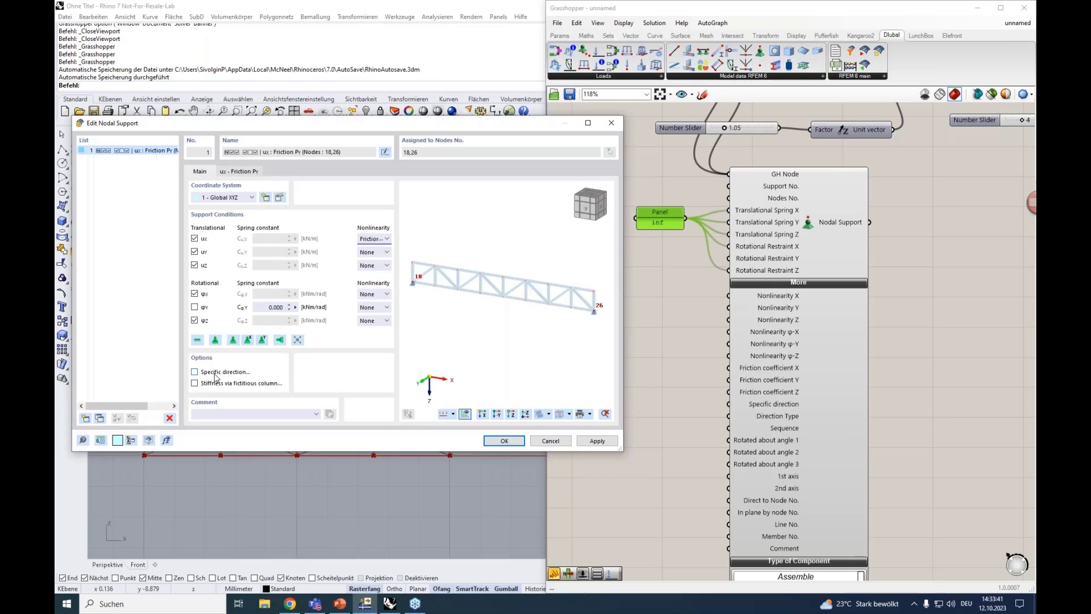
pyautogui.click(217, 373)
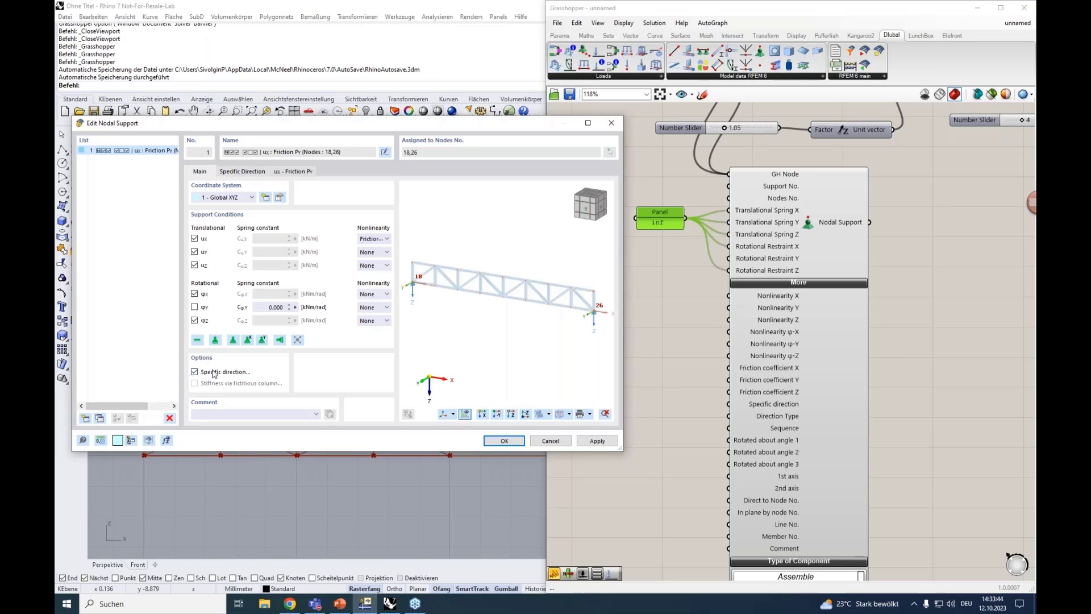
pyautogui.click(242, 172)
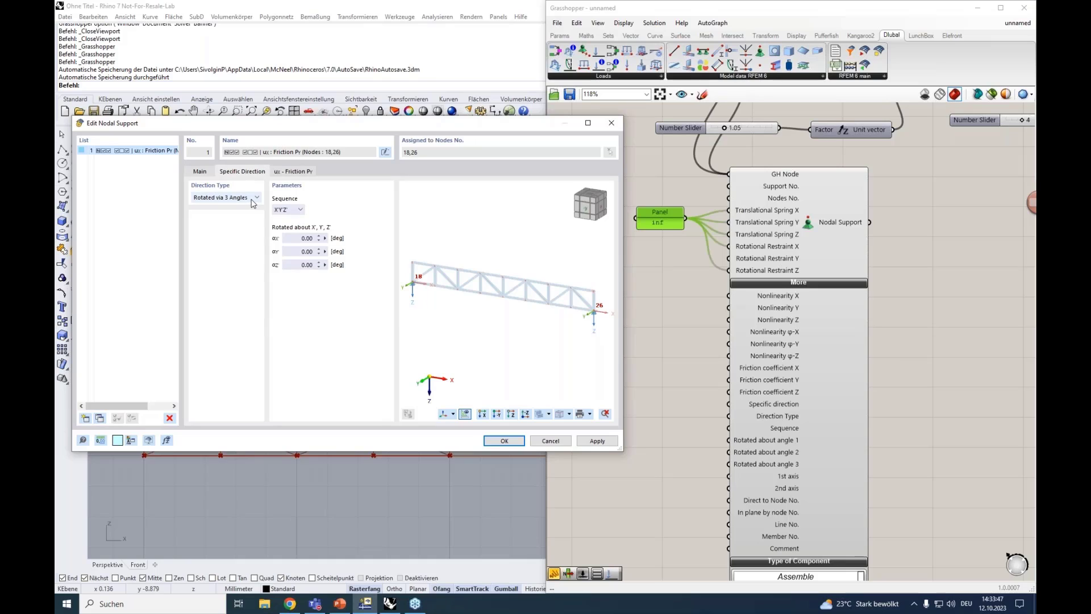
pyautogui.click(232, 198)
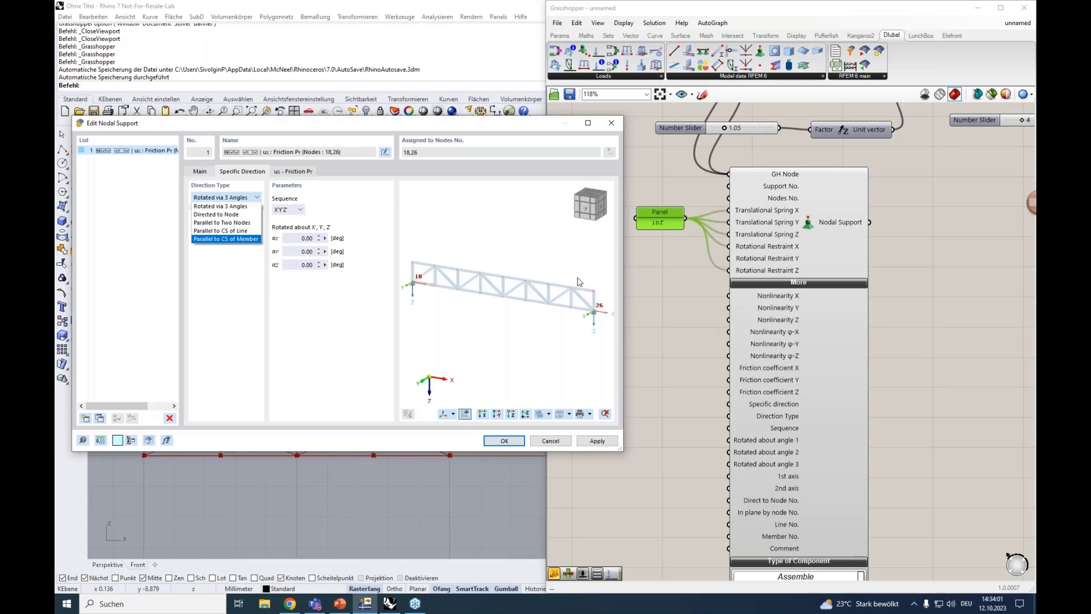
pyautogui.click(610, 130)
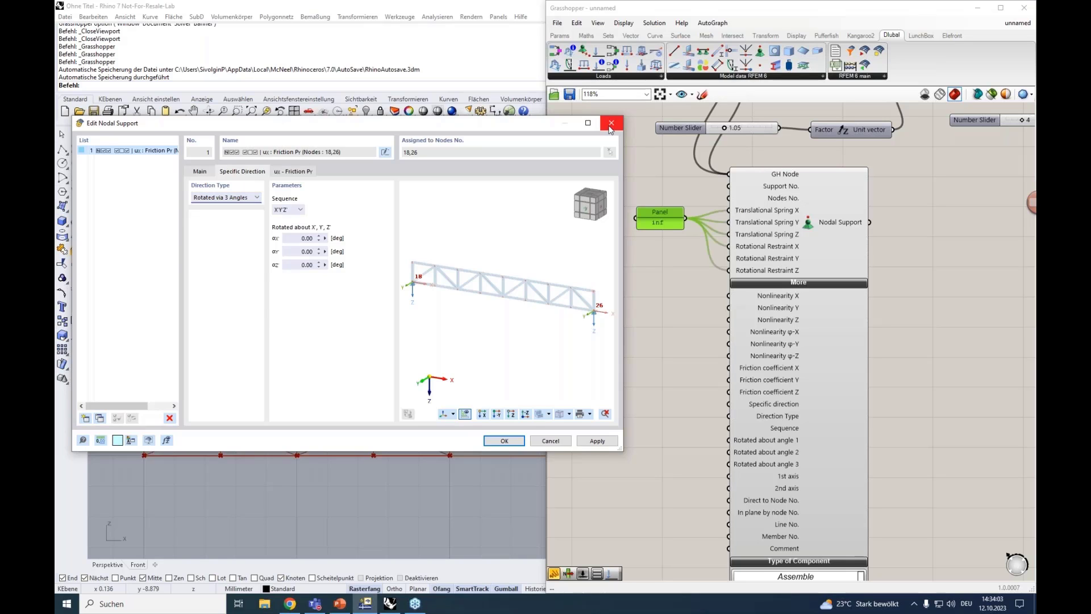
pyautogui.click(610, 130)
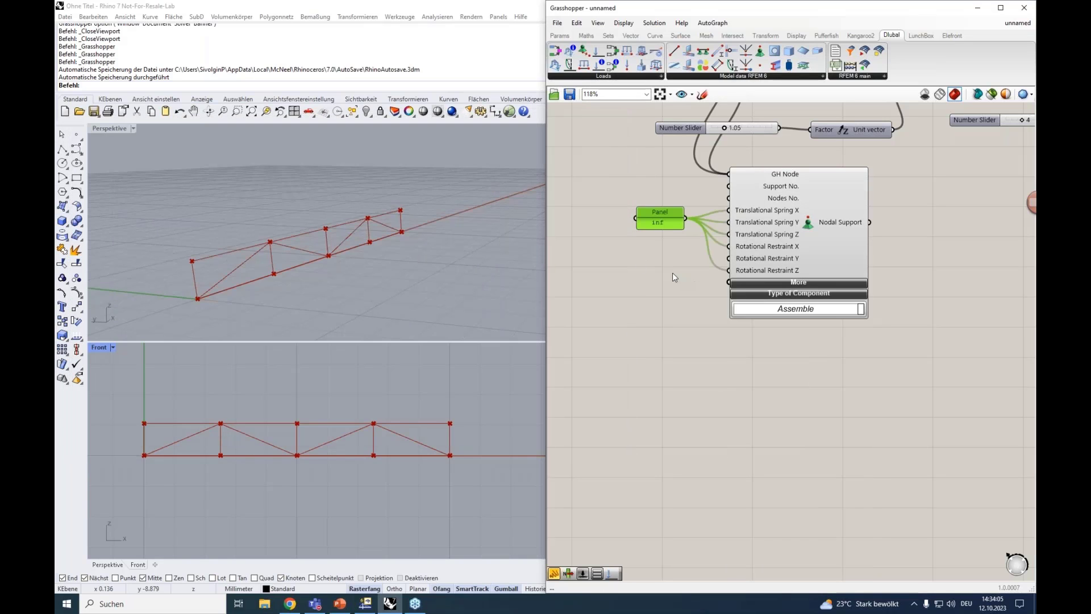
# Move the Nodal Support component together with its inf panel to the free area beside the Material component
pyautogui.scroll(-3, 673, 273)
pyautogui.scroll(2, 673, 273)
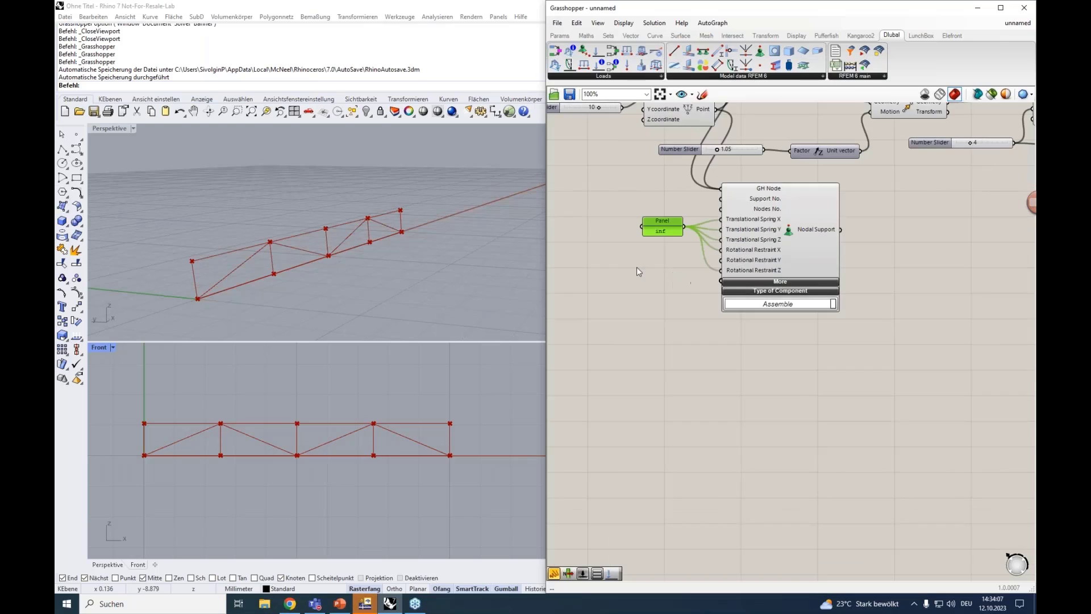
pyautogui.moveTo(878, 271); pyautogui.dragTo(852, 293, button='right')
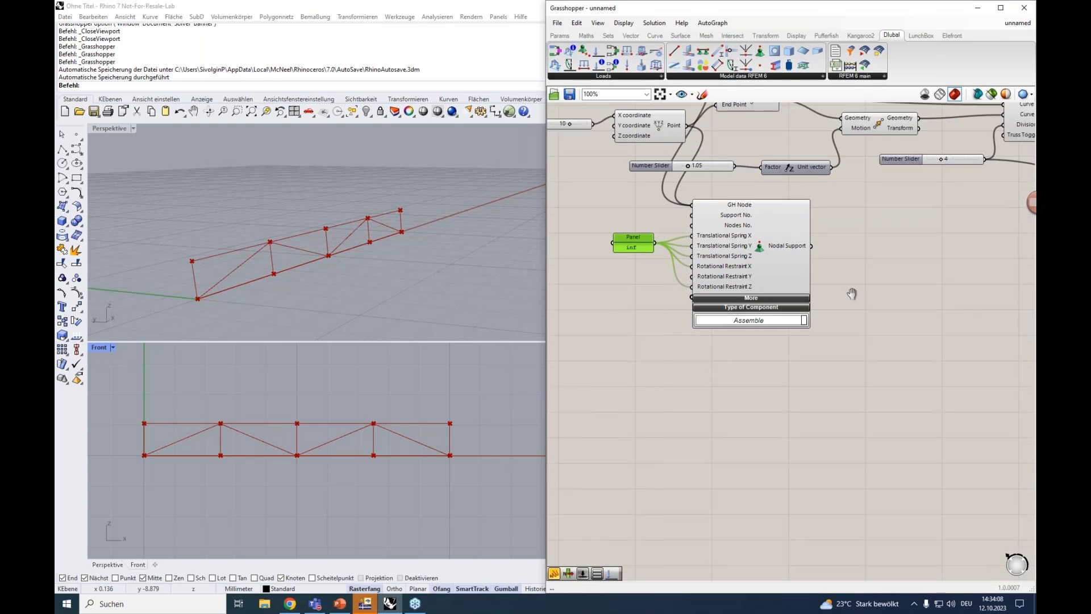
pyautogui.scroll(-2, 852, 294)
pyautogui.moveTo(845, 386); pyautogui.dragTo(611, 262)
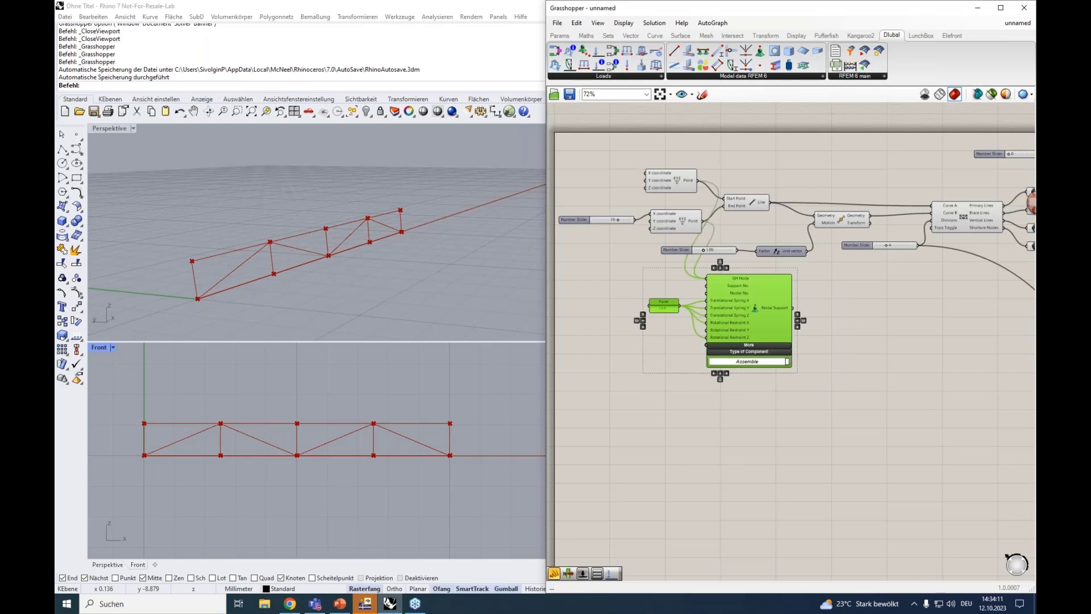
pyautogui.moveTo(920, 414); pyautogui.dragTo(816, 399, button='right')
pyautogui.moveTo(678, 312); pyautogui.dragTo(799, 217)
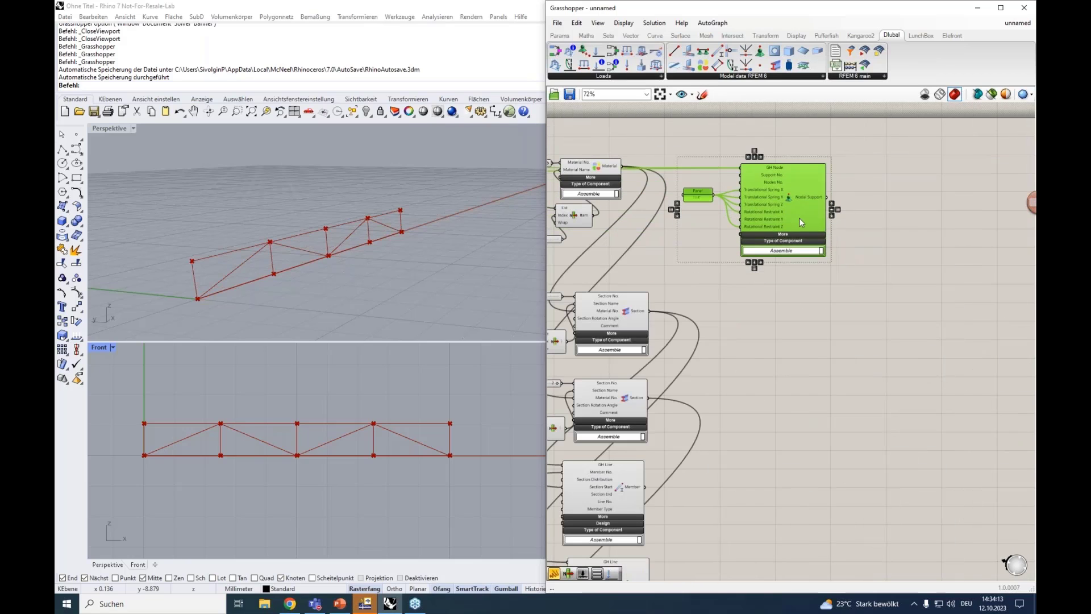
pyautogui.click(808, 312)
pyautogui.scroll(3, 797, 316)
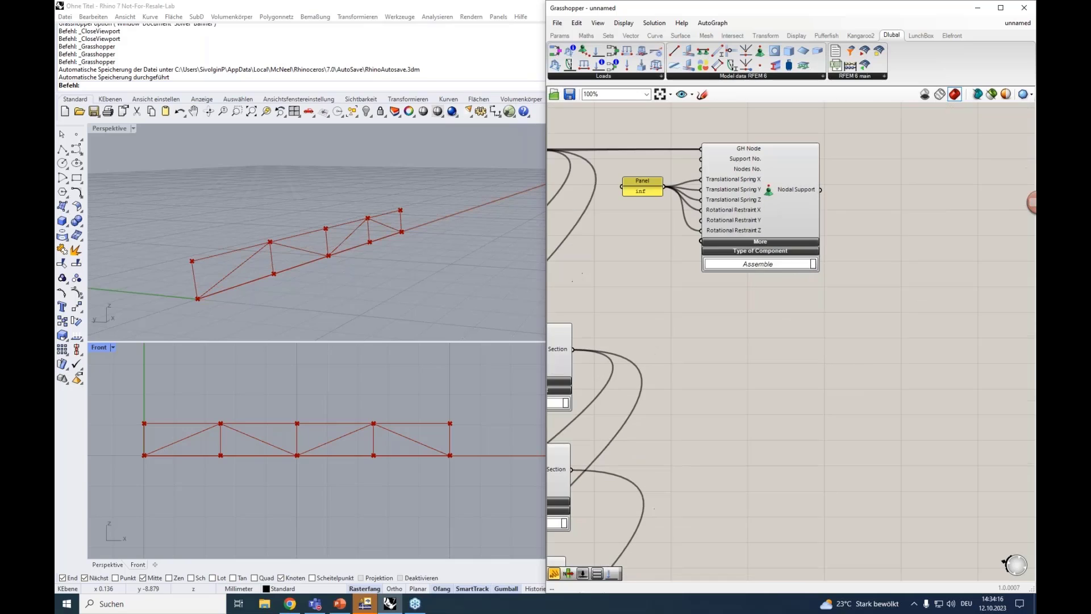
pyautogui.moveTo(785, 309)
pyautogui.mouseDown(button='right')
pyautogui.moveTo(772, 326)
pyautogui.moveTo(784, 330)
pyautogui.mouseUp(button='right')
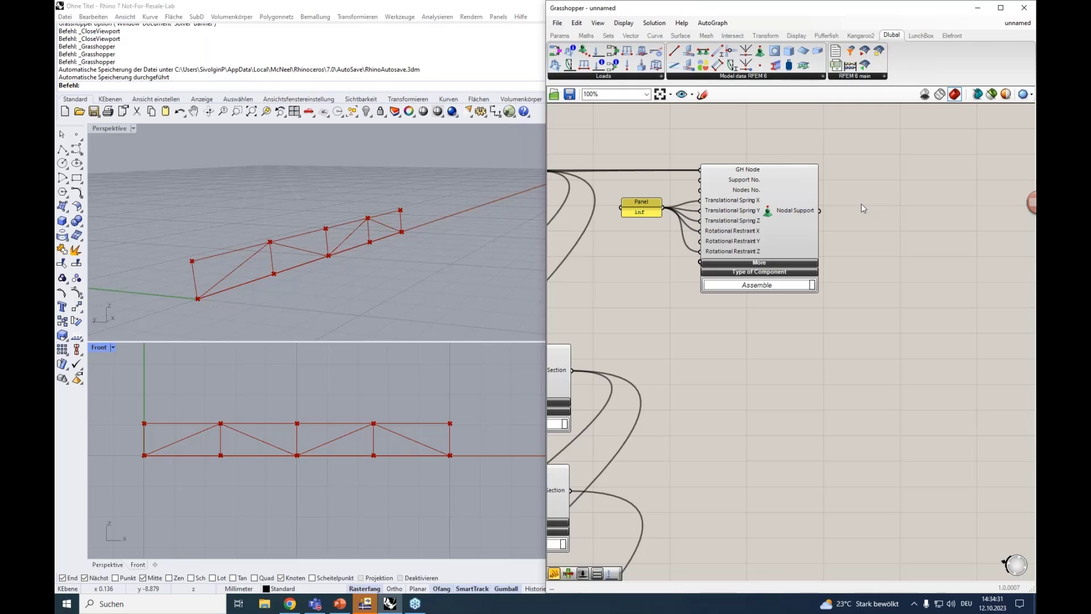
# Add a Dlubal Load Case component in the free area beyond the Nodal Support component
pyautogui.moveTo(861, 204); pyautogui.dragTo(806, 293, button='right')
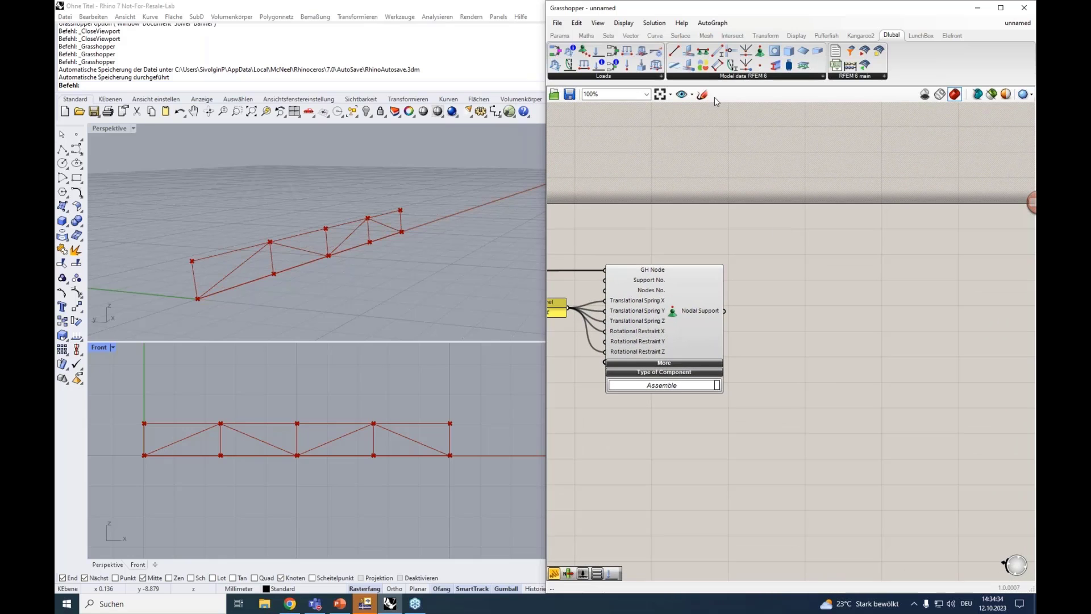
pyautogui.click(606, 77)
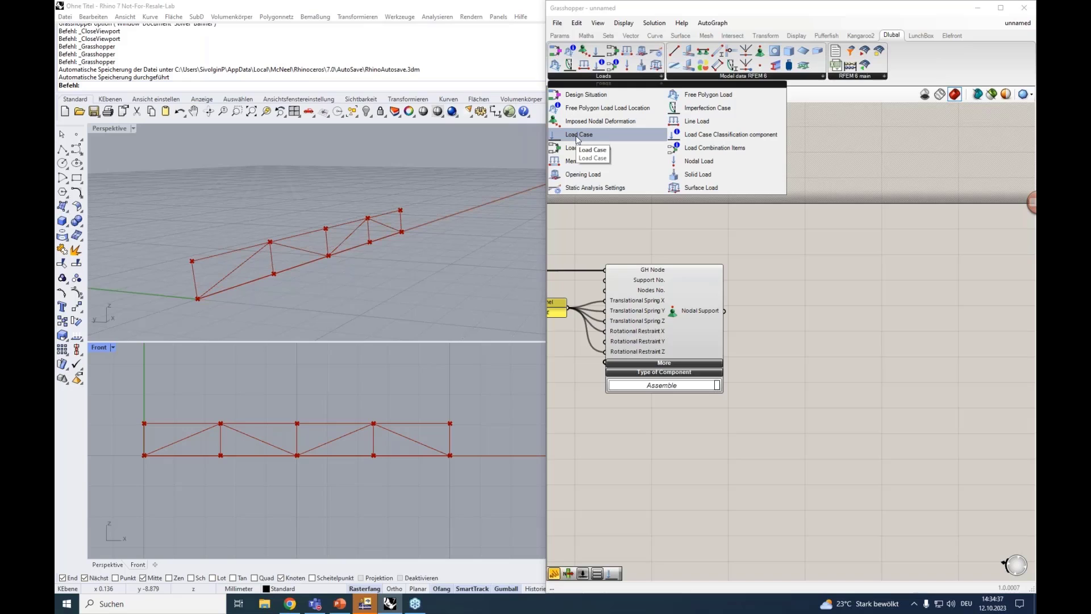
pyautogui.moveTo(577, 139); pyautogui.dragTo(866, 297)
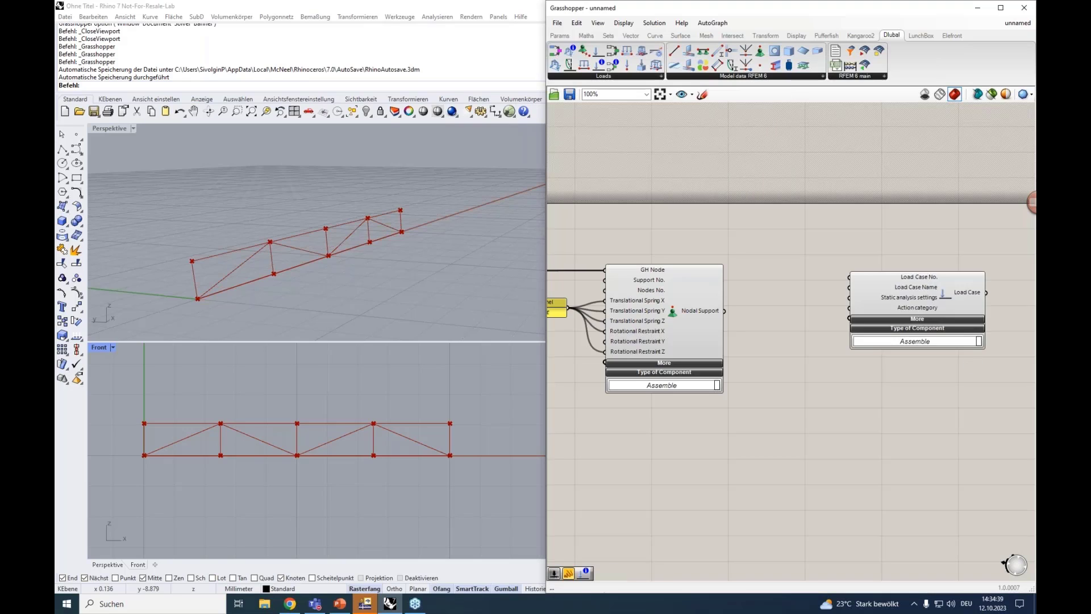
pyautogui.scroll(2, 862, 295)
pyautogui.scroll(1, 862, 294)
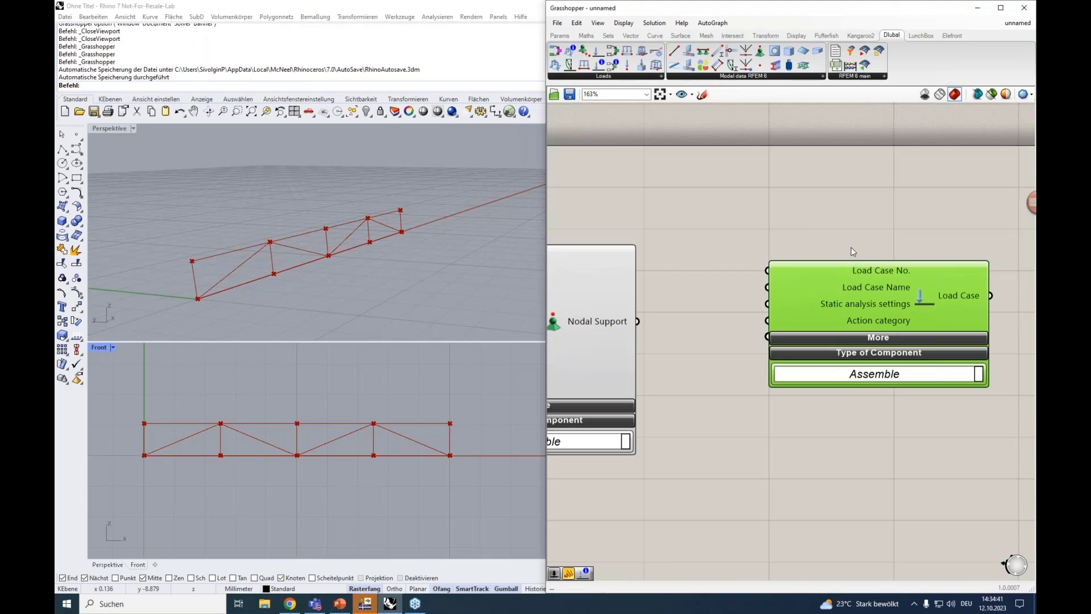
pyautogui.moveTo(870, 273); pyautogui.dragTo(883, 272)
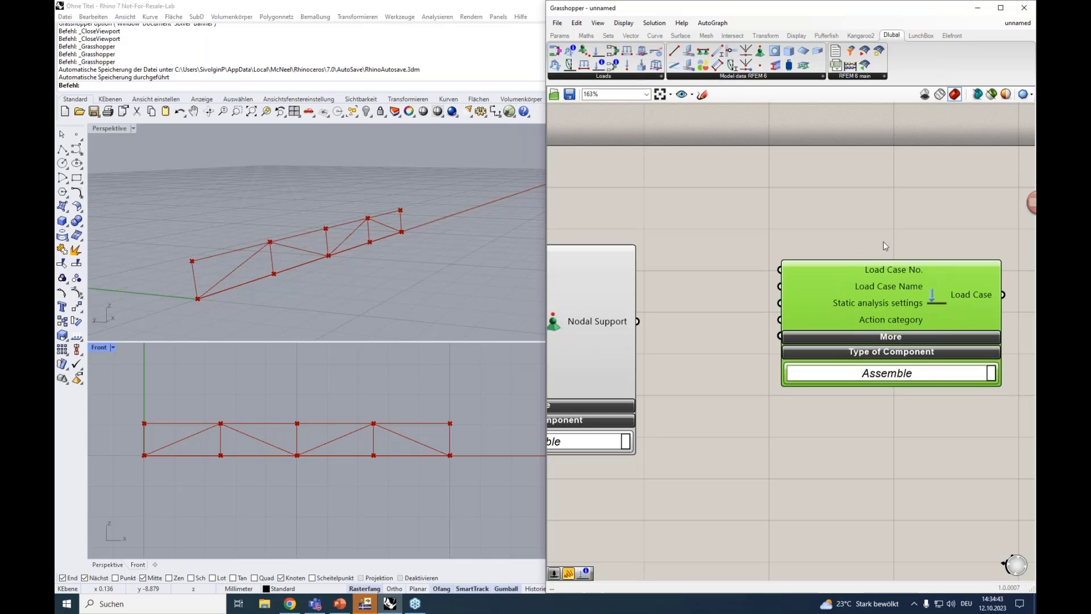
pyautogui.moveTo(874, 207); pyautogui.dragTo(847, 210, button='right')
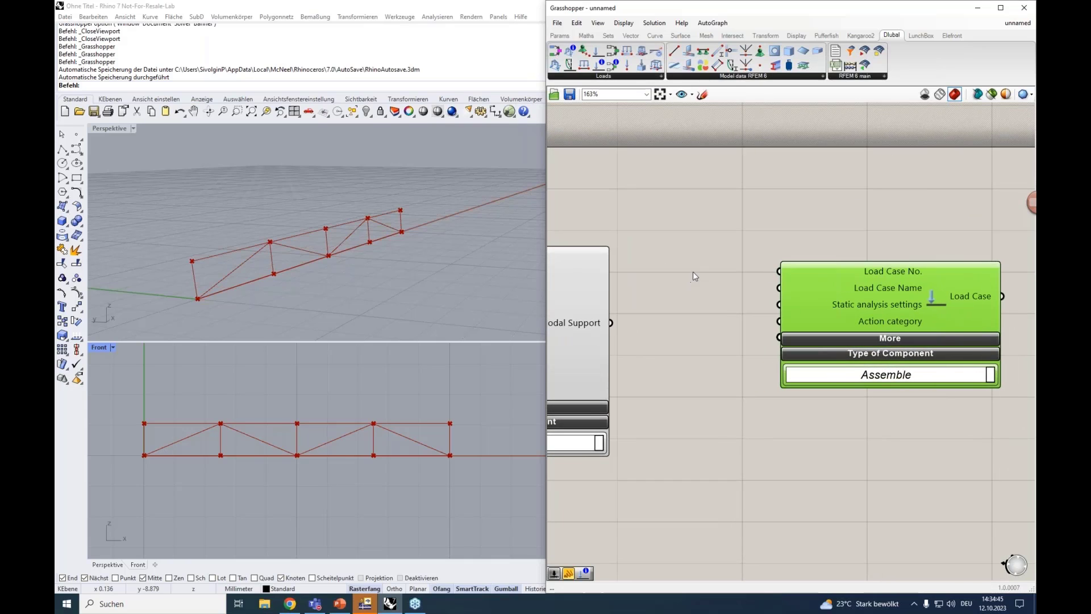
# Create a number slider from 1 to 2 set to 1 and connect it to the Load Case No. input
pyautogui.scroll(-2, 694, 272)
pyautogui.doubleClick(709, 272)
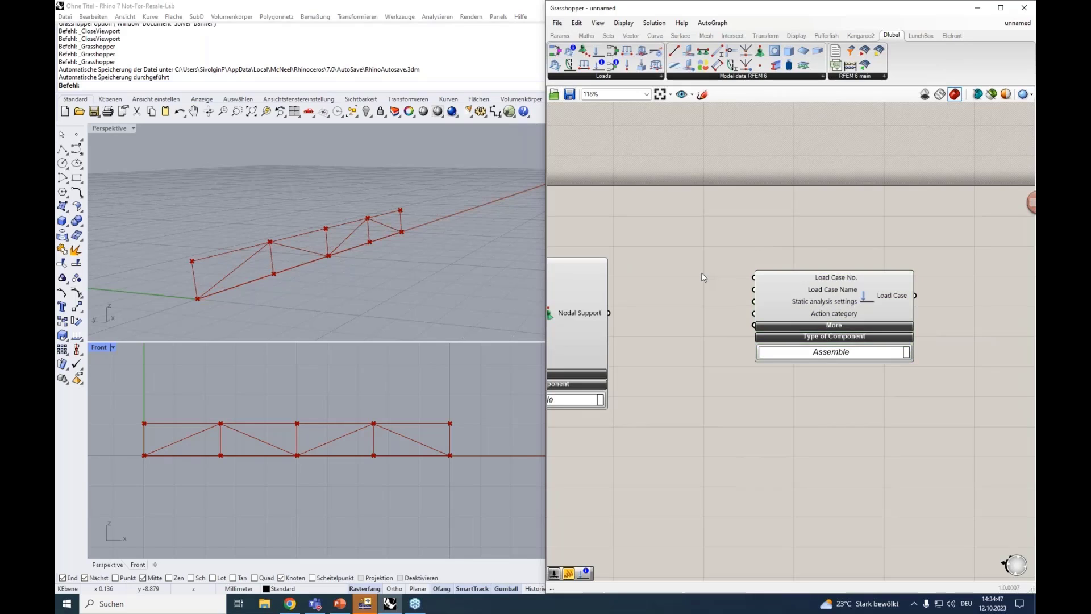
pyautogui.write('1')
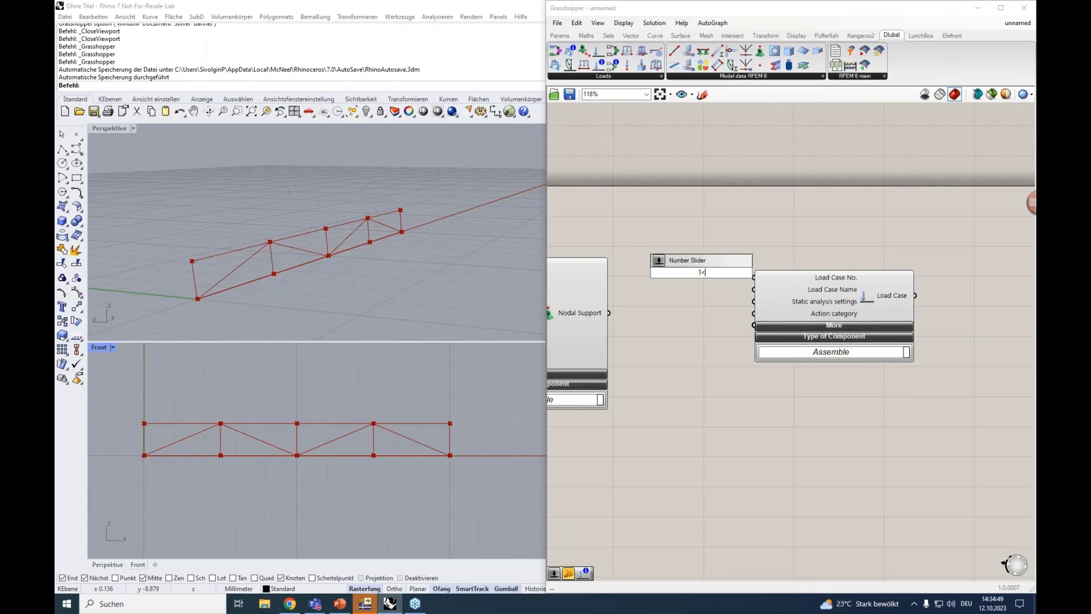
pyautogui.write('<2')
pyautogui.press('Return')
pyautogui.moveTo(805, 290); pyautogui.dragTo(836, 287)
pyautogui.moveTo(764, 272); pyautogui.dragTo(792, 273)
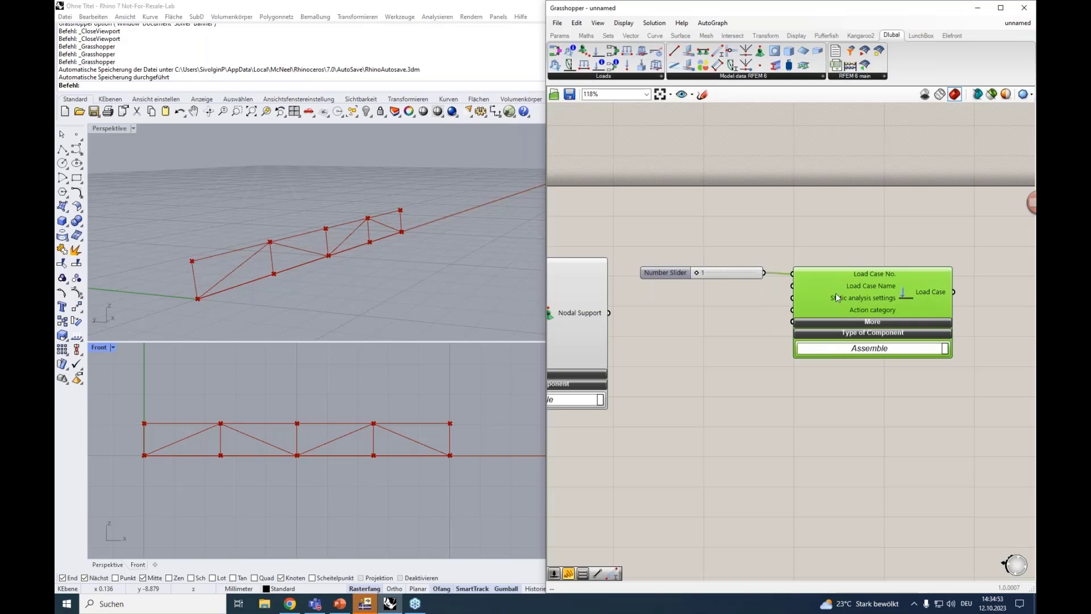
# Move the Load Case component together with its number slider farther away from the Nodal Support component
pyautogui.click(882, 362)
pyautogui.moveTo(903, 389); pyautogui.dragTo(700, 250)
pyautogui.moveTo(825, 297); pyautogui.dragTo(861, 295)
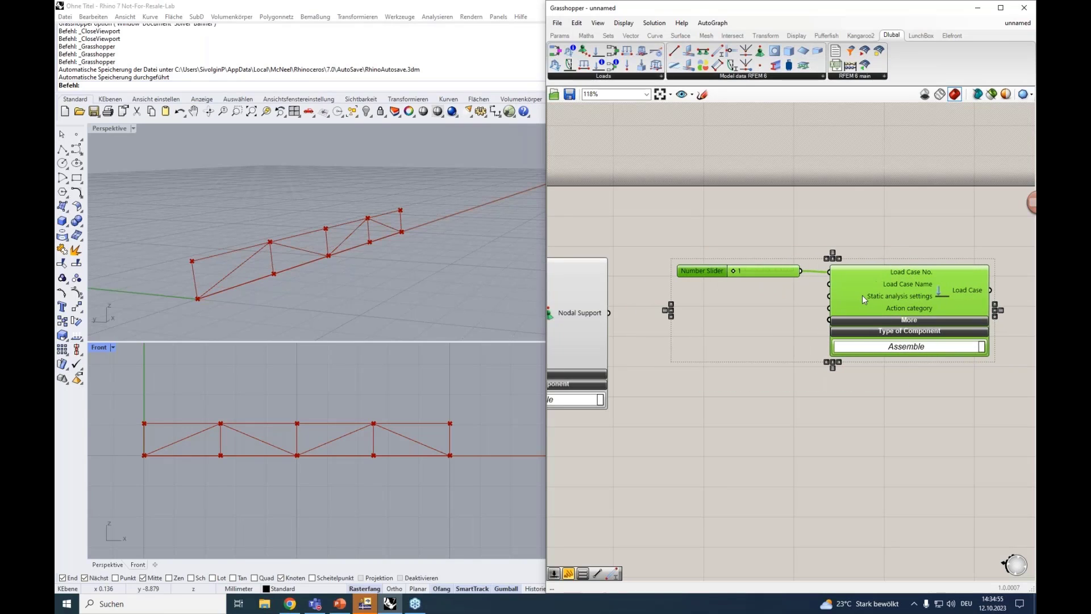
# Create a panel containing "permanent load", place it below the number slider and connect it to the Load Case Name input
pyautogui.doubleClick(774, 294)
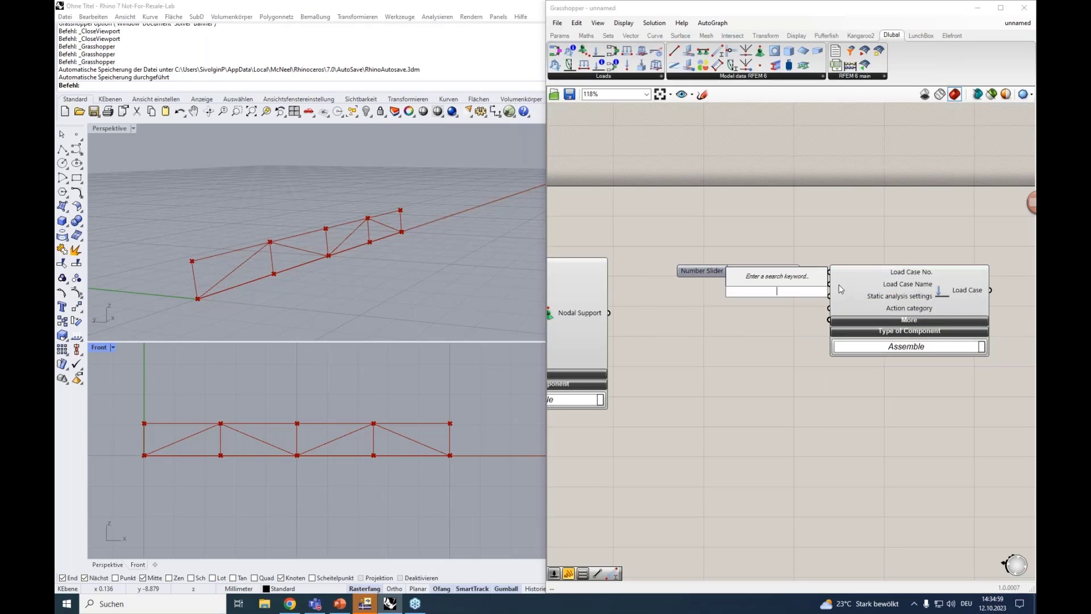
pyautogui.write('"')
pyautogui.press('Return')
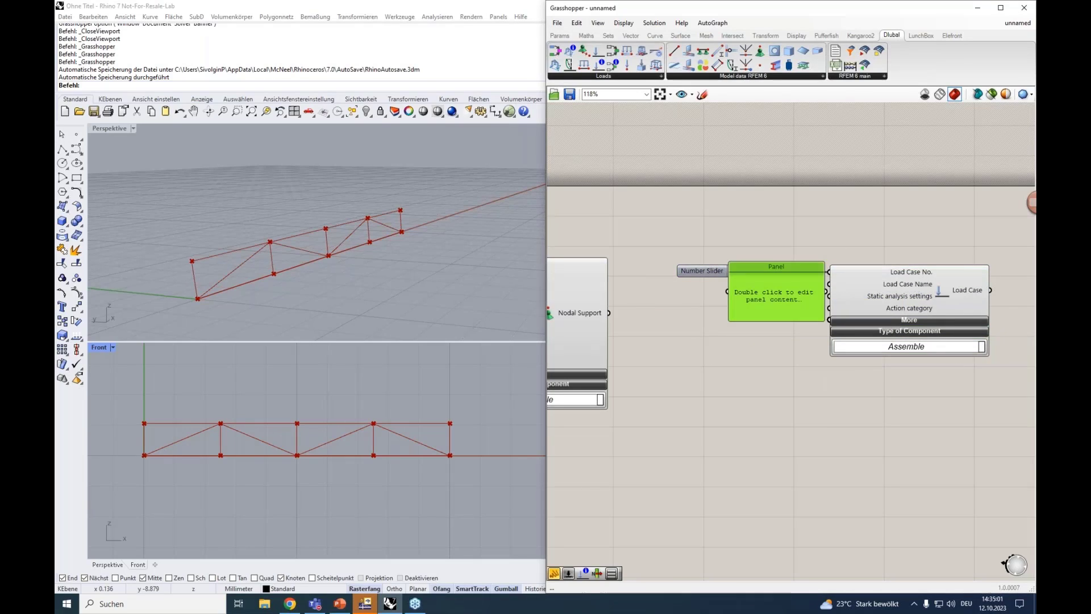
pyautogui.write('p')
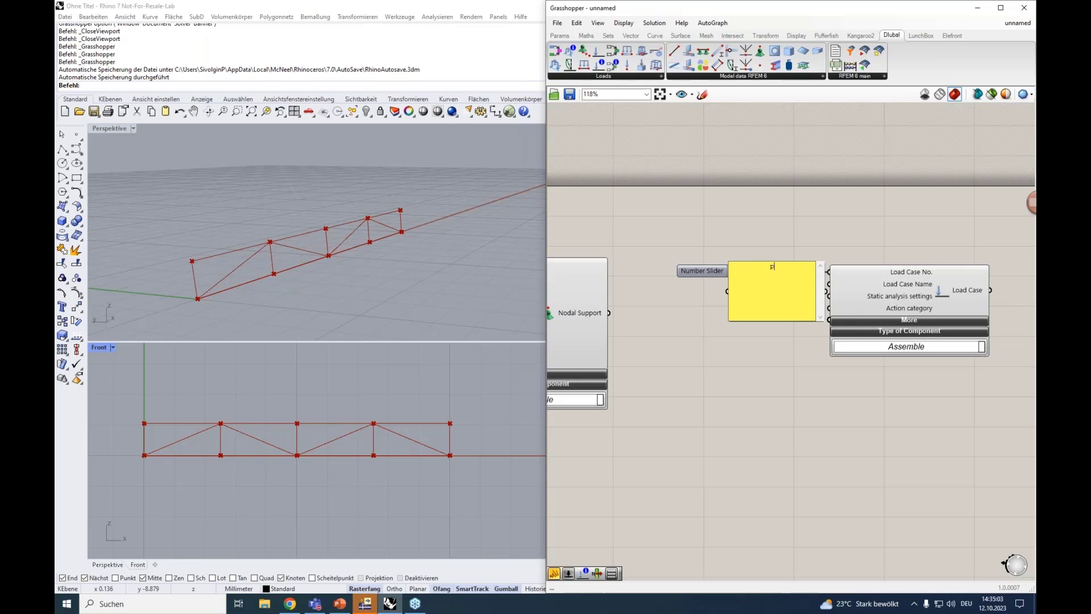
pyautogui.write('ermanent loas')
pyautogui.press('BackSpace')
pyautogui.write('d')
pyautogui.click(783, 367)
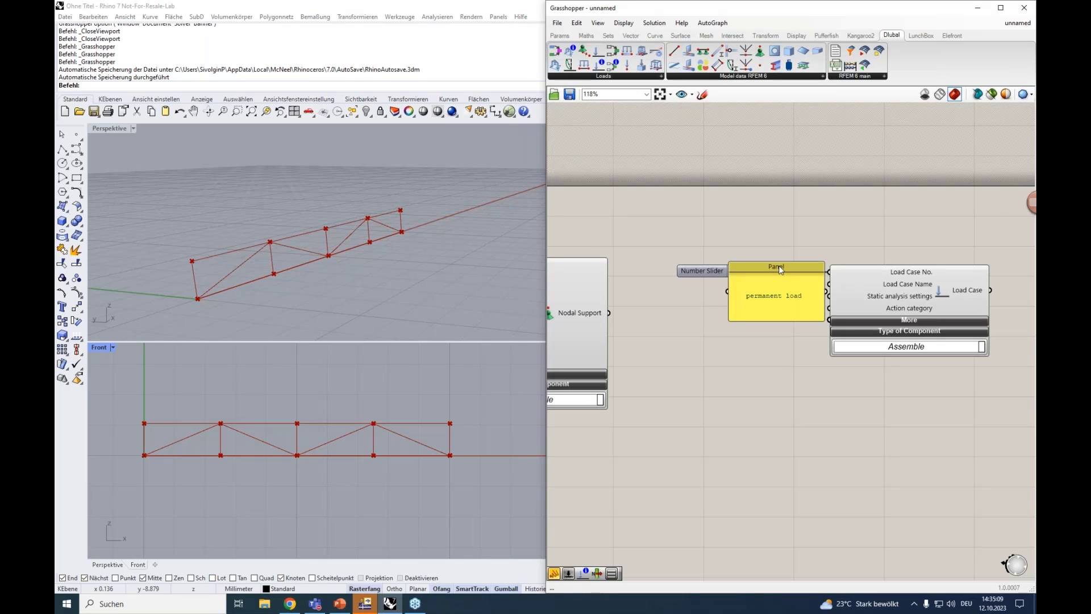
pyautogui.moveTo(774, 262); pyautogui.dragTo(817, 296)
# Switch to RFEM, close the Assign Nodal Support dialog and examine the static analysis settings of load case LC1
pyautogui.moveTo(868, 301)
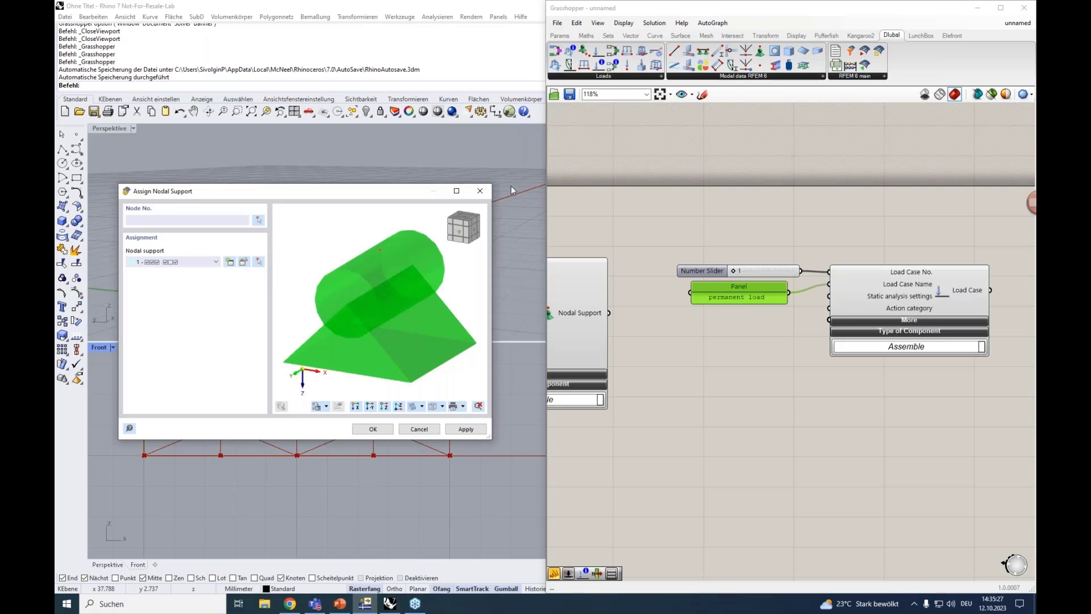
pyautogui.click(482, 190)
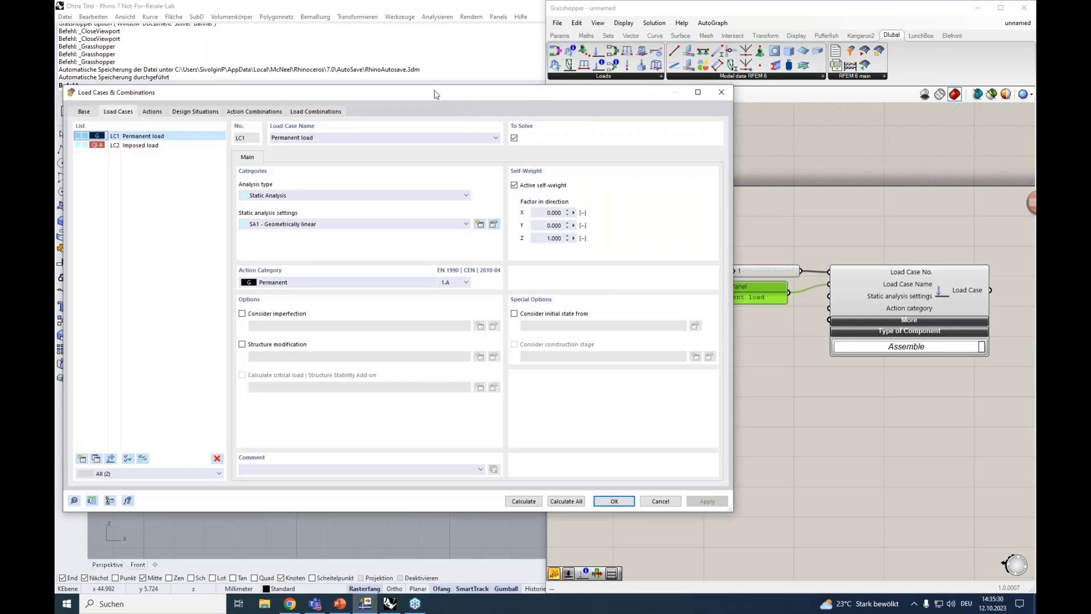
pyautogui.moveTo(453, 89); pyautogui.dragTo(437, 54)
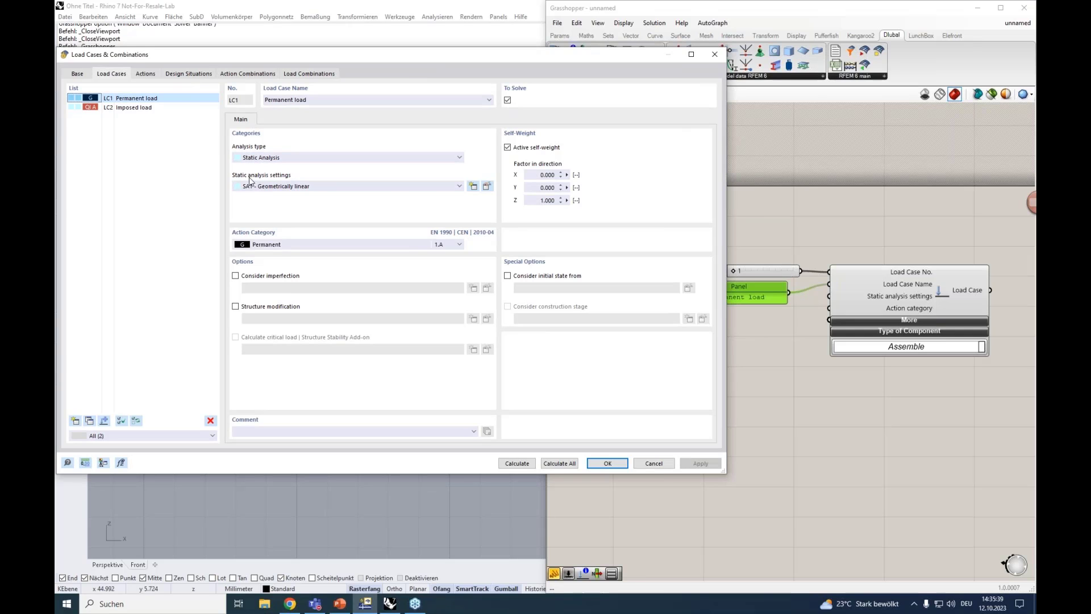
pyautogui.click(487, 187)
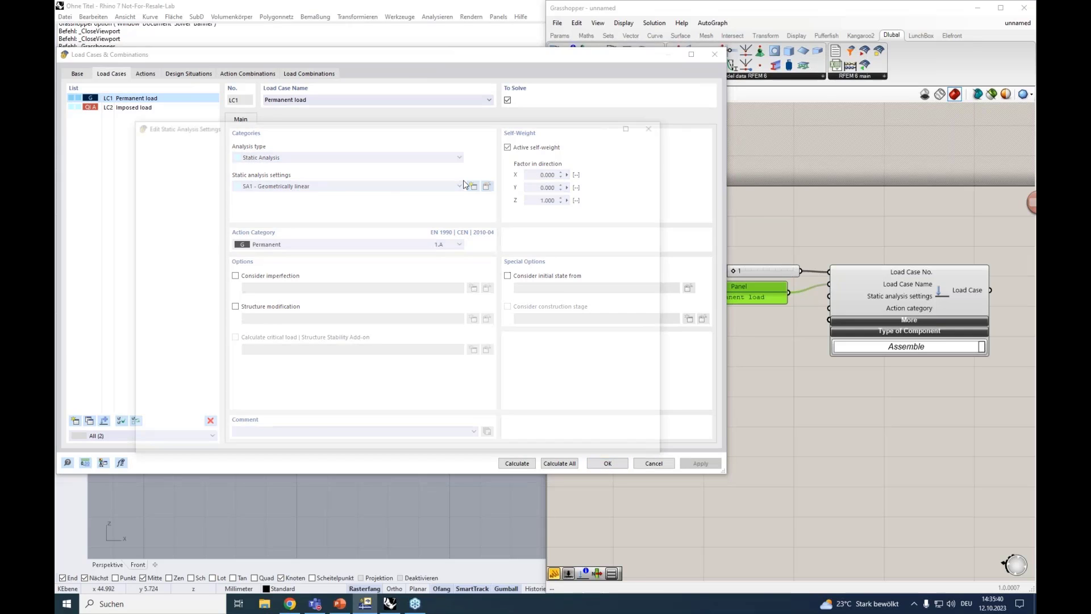
pyautogui.click(656, 125)
pyautogui.click(800, 365)
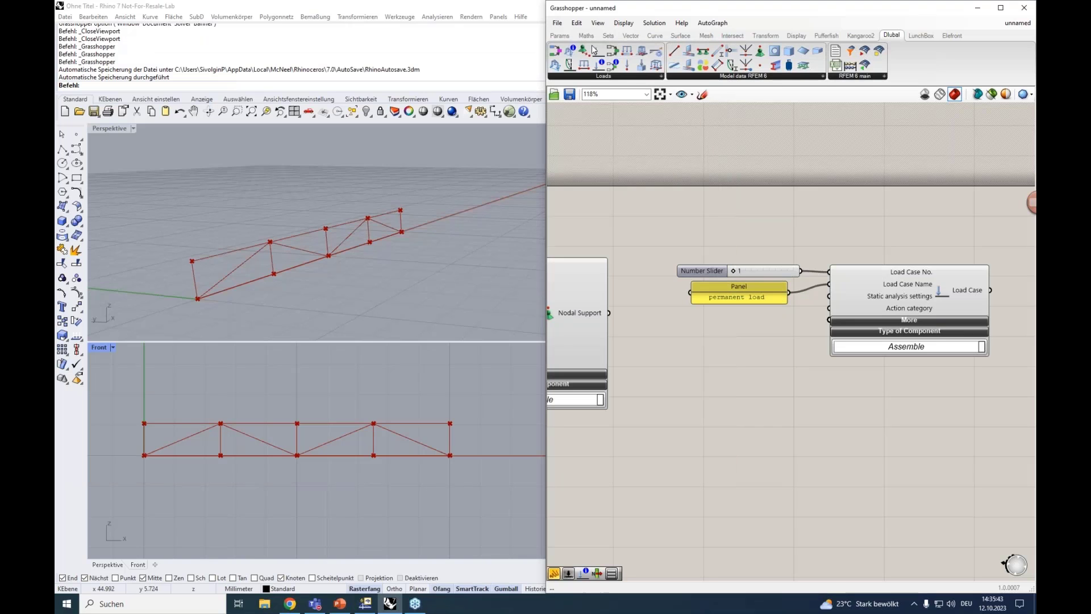
# Add a Dlubal Static Analysis Settings component and place it directly below the Load Case component
pyautogui.click(597, 76)
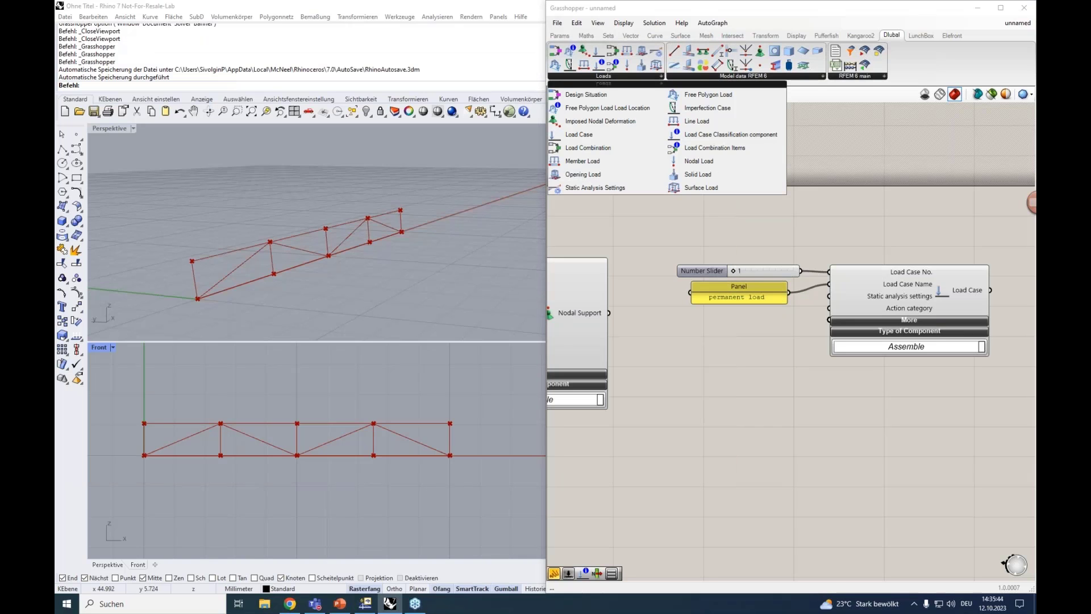
pyautogui.click(591, 189)
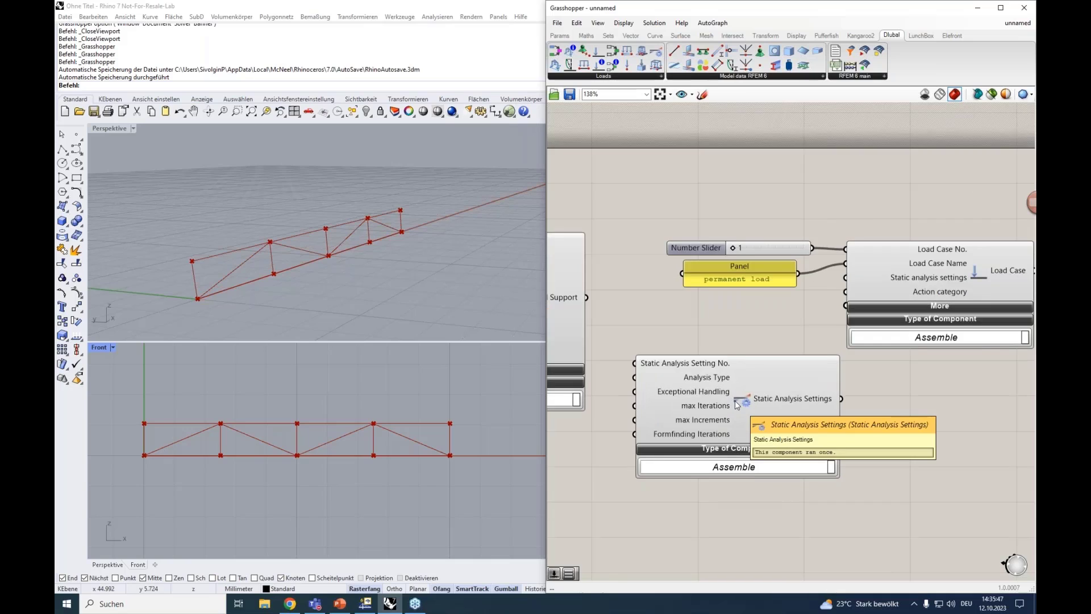
pyautogui.moveTo(730, 388); pyautogui.dragTo(743, 395)
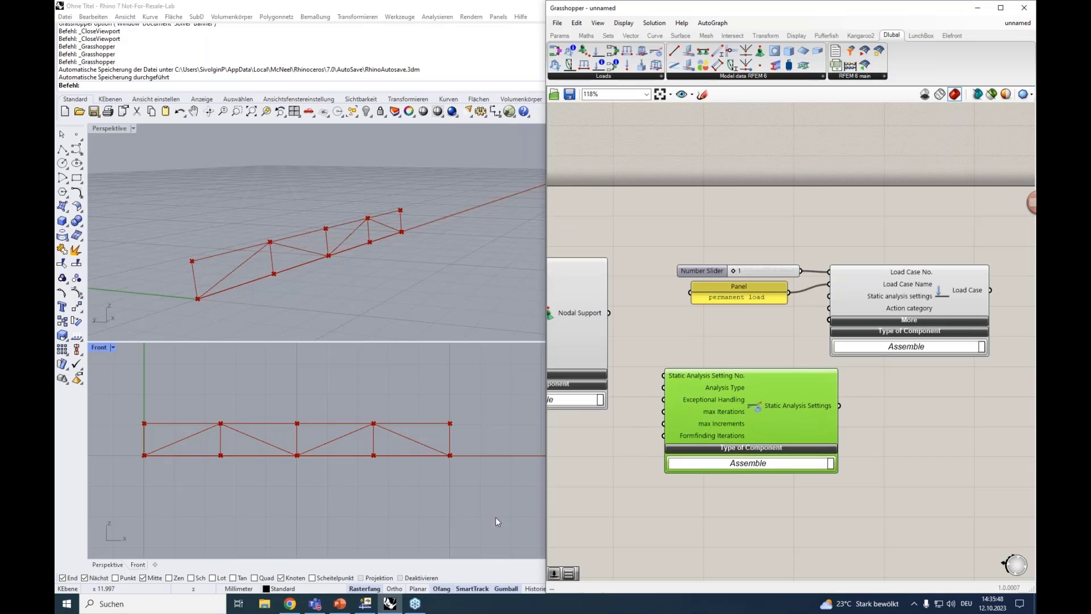
pyautogui.click(366, 603)
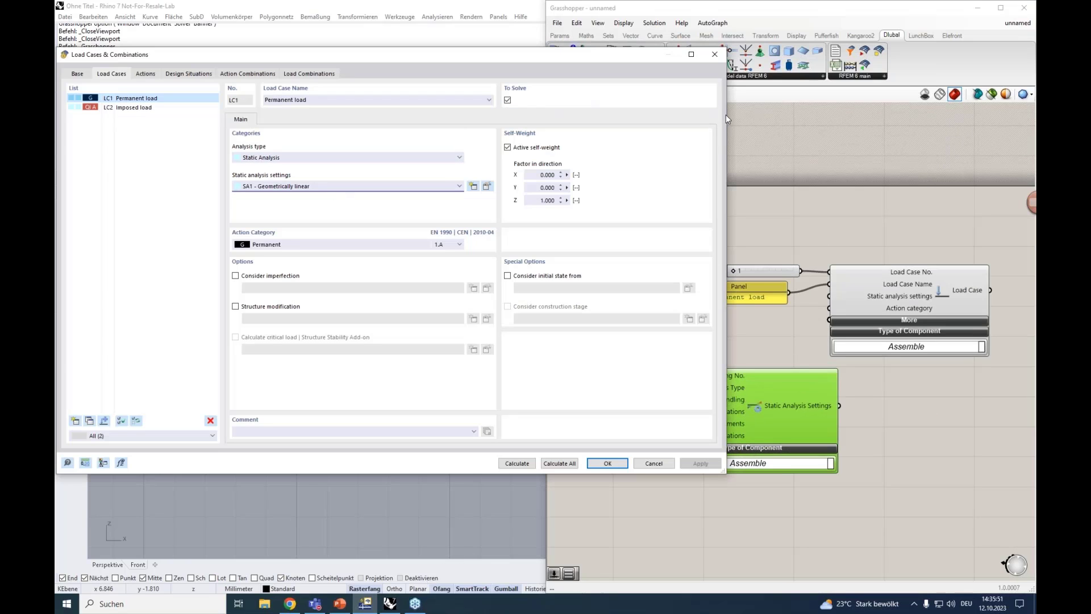
pyautogui.moveTo(813, 425); pyautogui.dragTo(950, 425)
# Compare the SA1 static analysis settings in RFEM, including analysis types and basic settings, with the Static Analysis Settings component's inputs
pyautogui.click(365, 603)
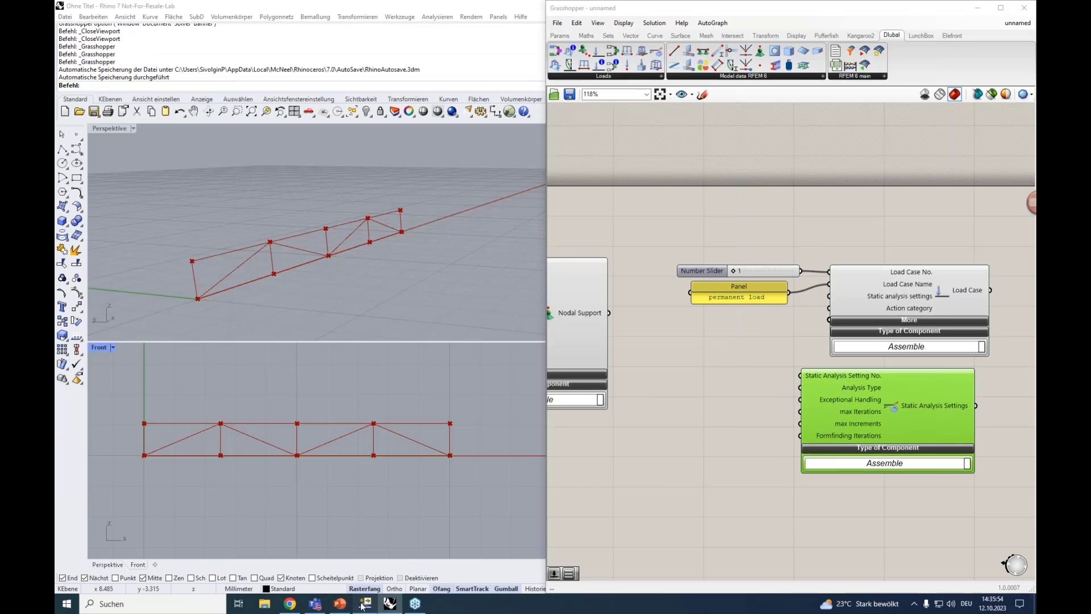
pyautogui.click(487, 186)
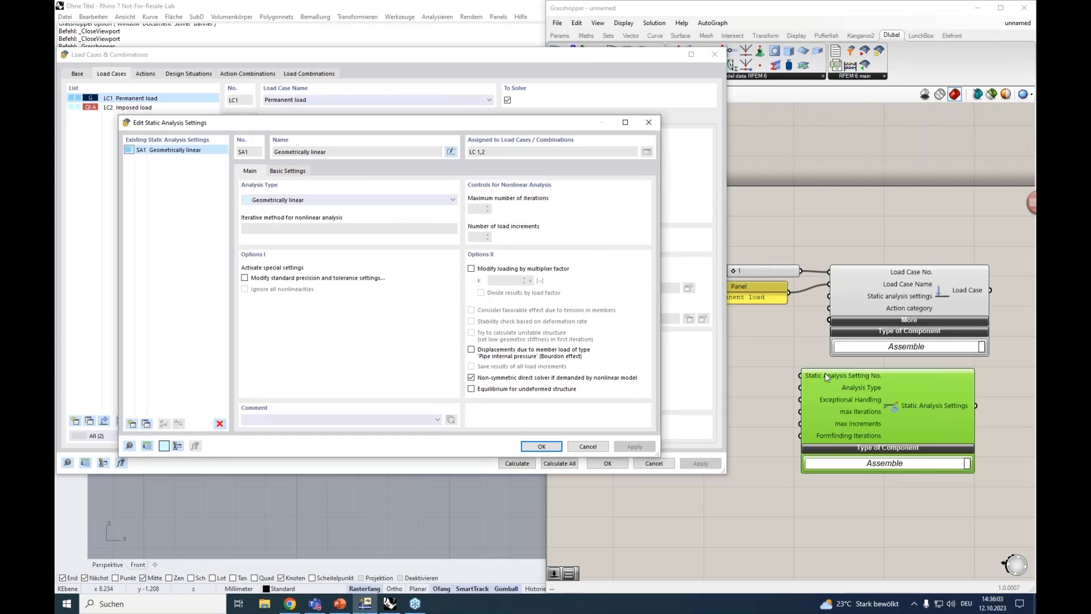
pyautogui.moveTo(824, 373)
pyautogui.click(301, 200)
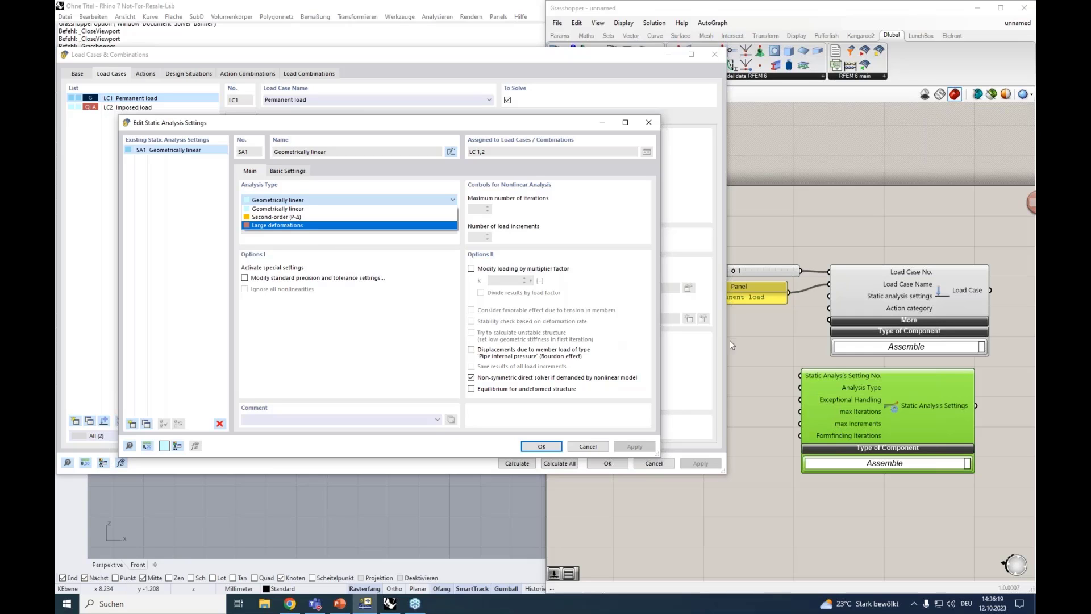
pyautogui.moveTo(856, 401)
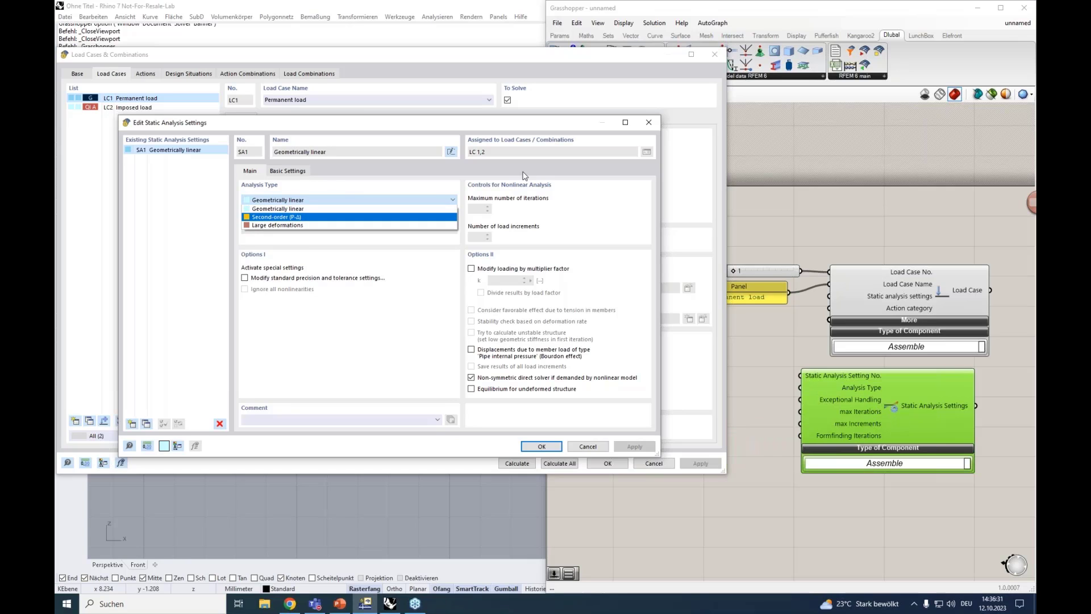
pyautogui.click(304, 171)
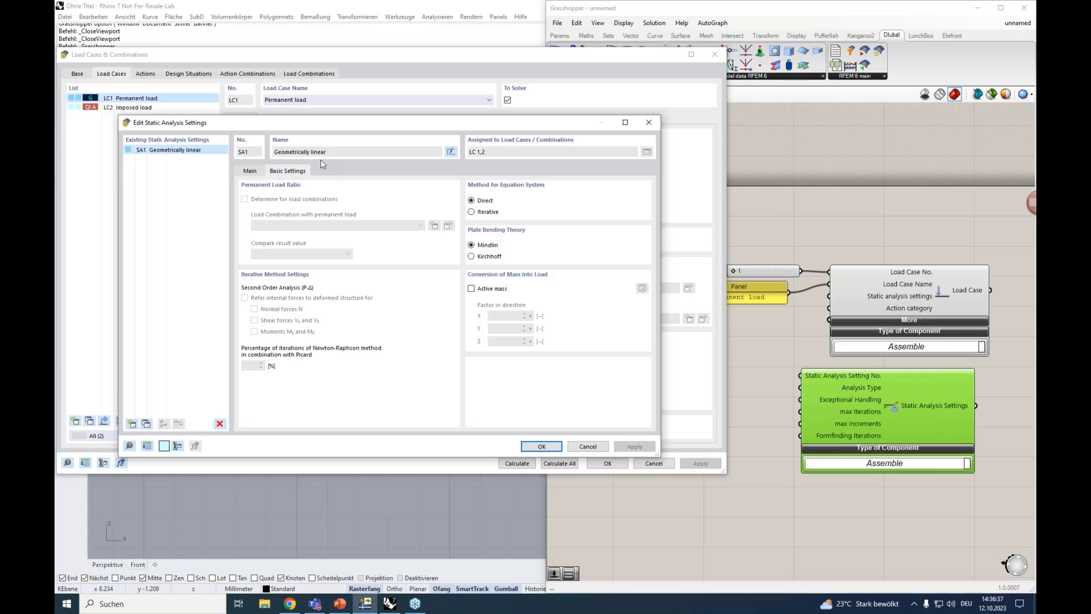
pyautogui.moveTo(858, 413)
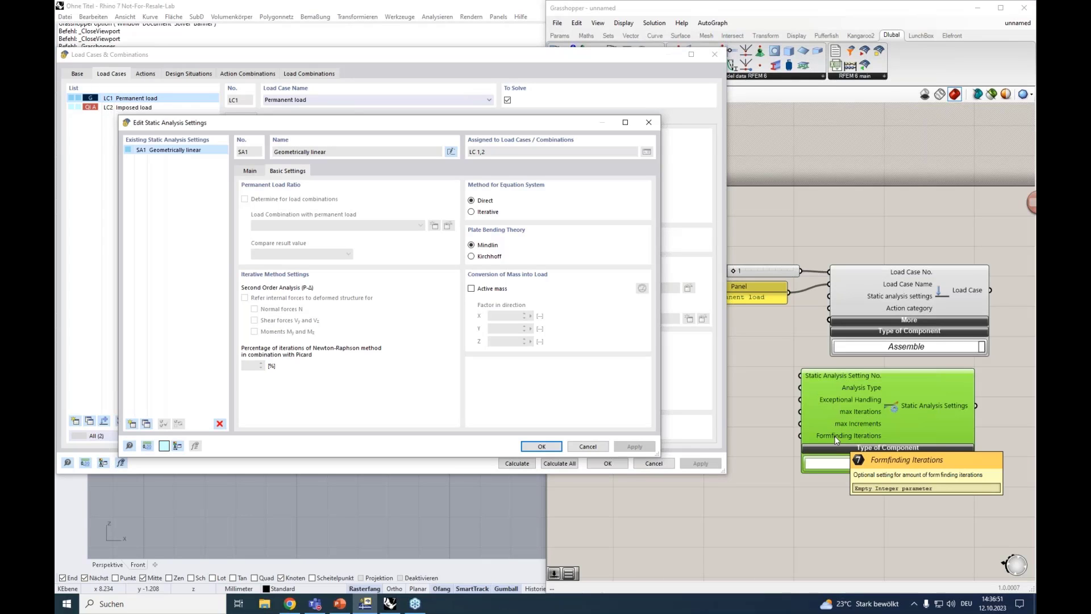
# Rearrange the canvas so the Static Analysis Settings component sits between Nodal Support and the Load Case group, with free space around it
pyautogui.scroll(-5, 835, 439)
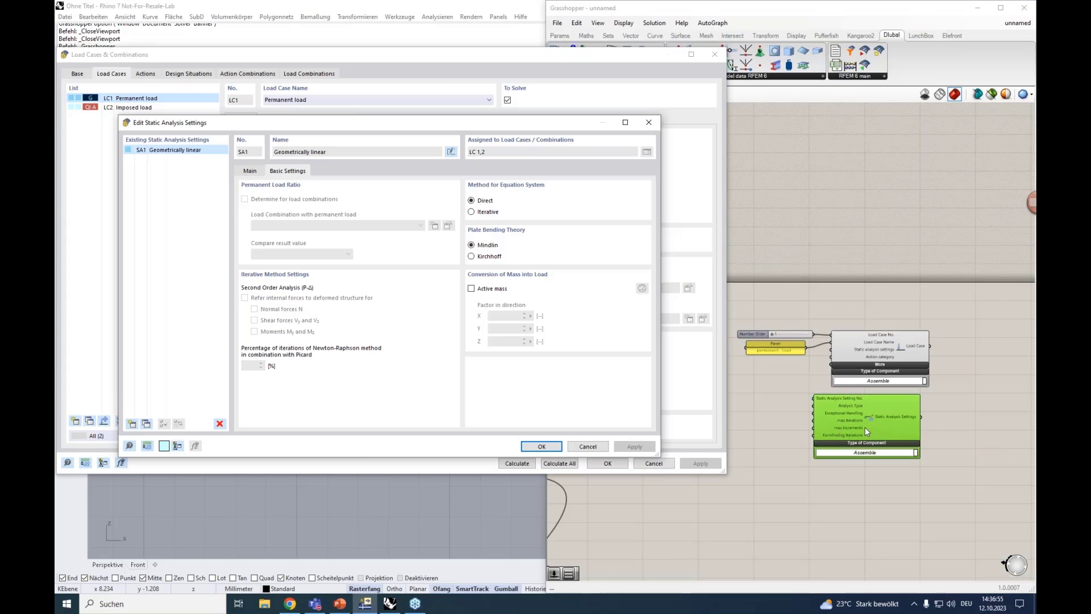
pyautogui.moveTo(777, 405); pyautogui.dragTo(792, 396, button='right')
pyautogui.moveTo(862, 402); pyautogui.dragTo(775, 404)
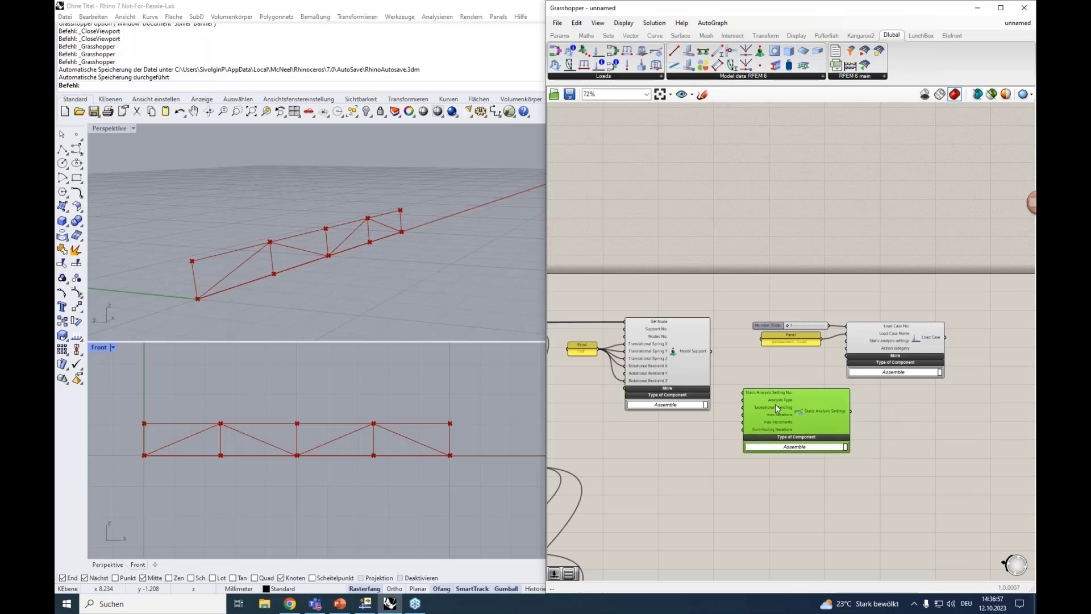
pyautogui.moveTo(969, 362); pyautogui.dragTo(773, 319)
pyautogui.moveTo(888, 345); pyautogui.dragTo(973, 340)
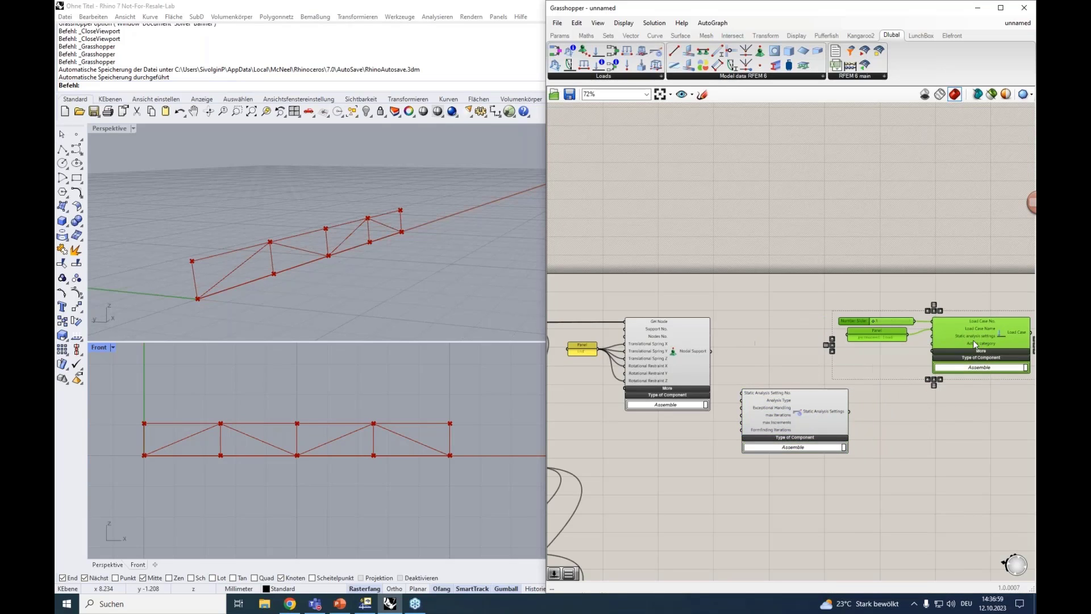
pyautogui.moveTo(949, 441); pyautogui.dragTo(847, 422, button='right')
pyautogui.moveTo(735, 408); pyautogui.dragTo(789, 396)
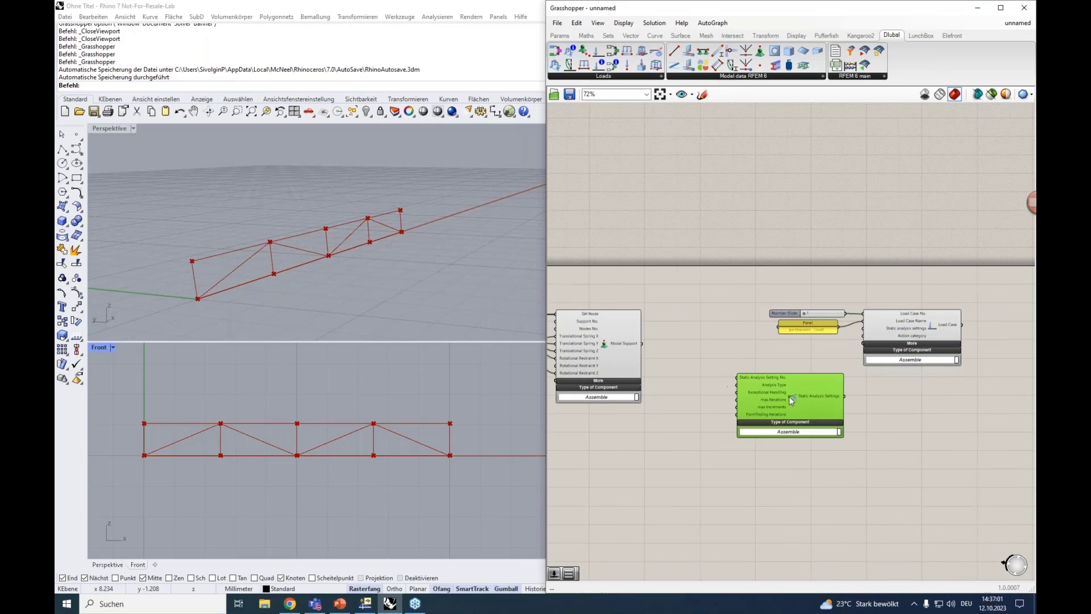
# Create a number slider set to 1 and connect it to the Static Analysis Setting No. input
pyautogui.scroll(2, 691, 373)
pyautogui.scroll(1, 697, 374)
pyautogui.doubleClick(700, 376)
pyautogui.write('1')
pyautogui.press('Return')
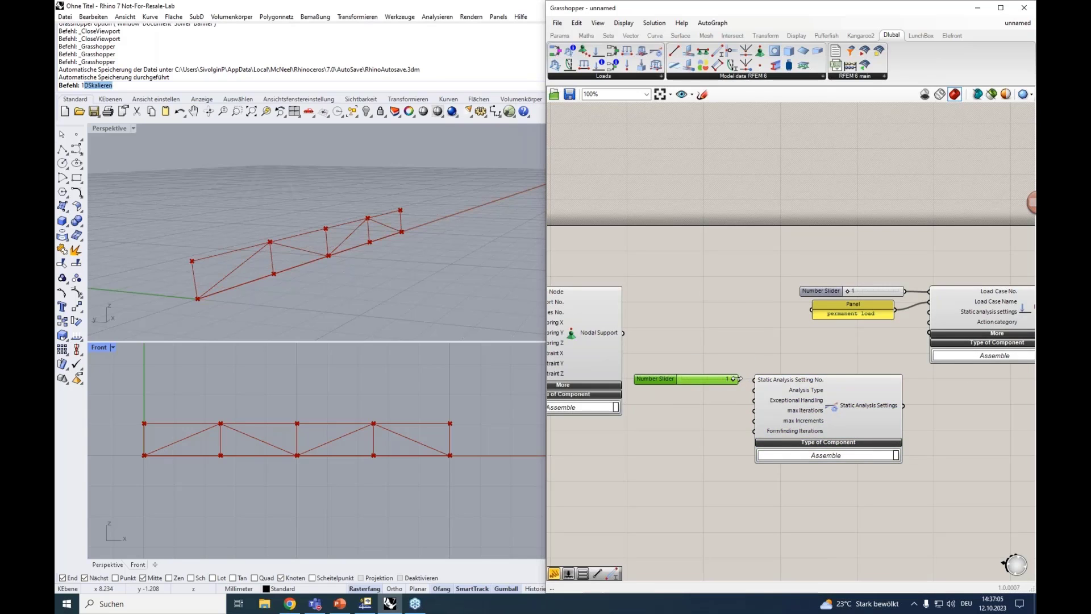
pyautogui.moveTo(738, 379); pyautogui.dragTo(755, 381)
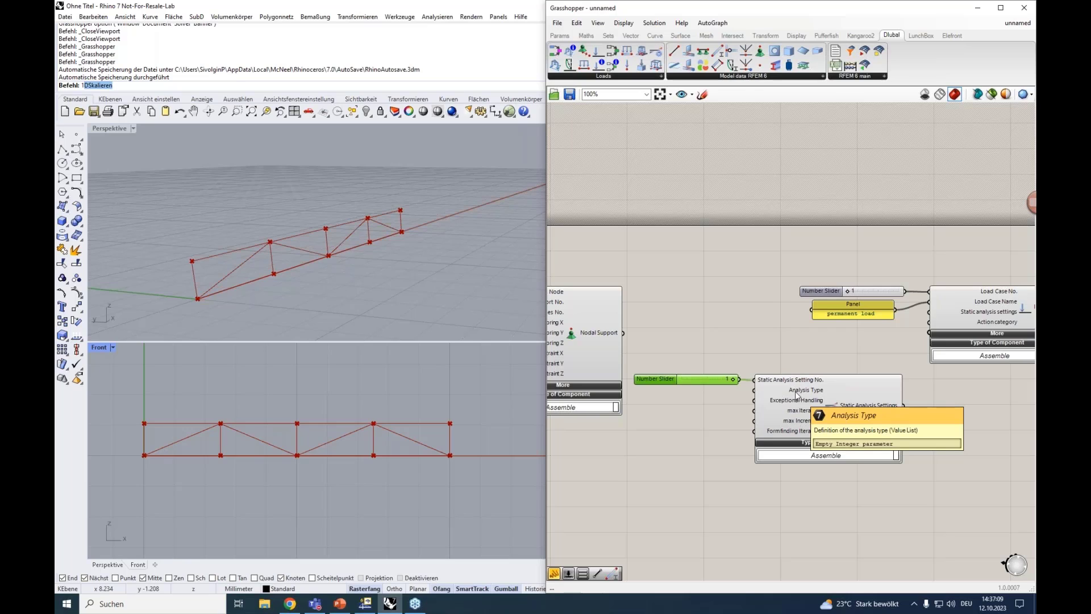
# Add a Value List for the Analysis Type input of Static Analysis Settings and choose GEOMETRICALLY_LINEAR
pyautogui.doubleClick(687, 396)
pyautogui.write('va')
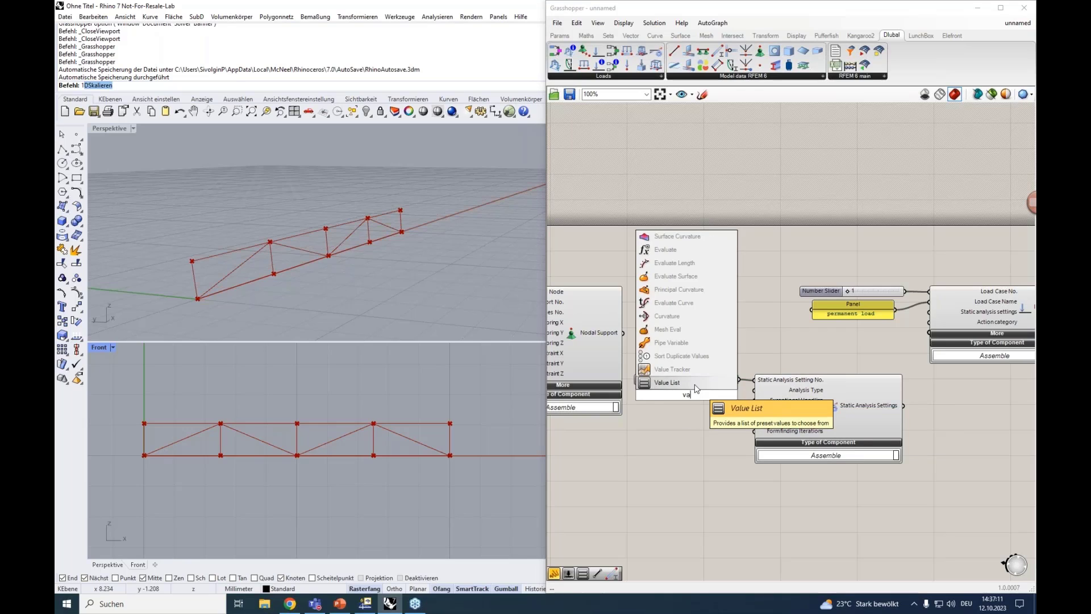
pyautogui.click(695, 385)
pyautogui.moveTo(691, 402); pyautogui.dragTo(754, 391)
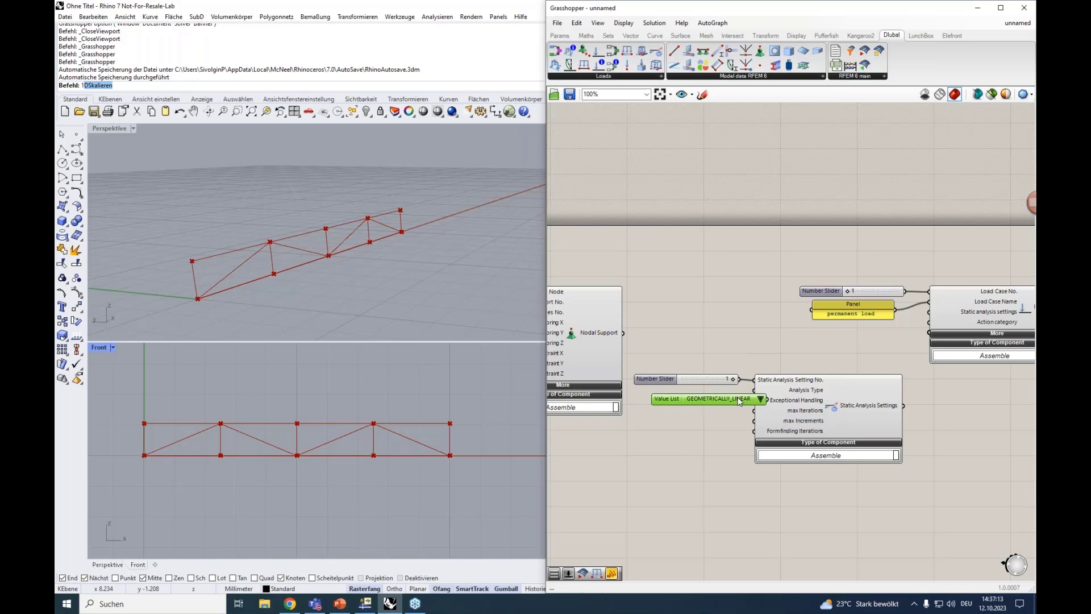
pyautogui.click(743, 394)
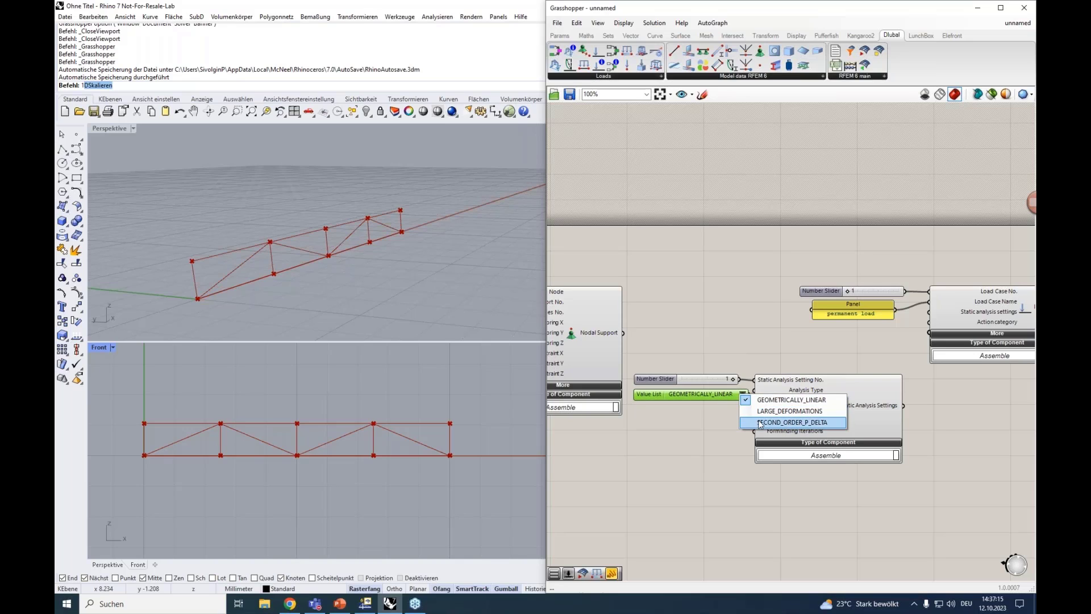
pyautogui.click(771, 401)
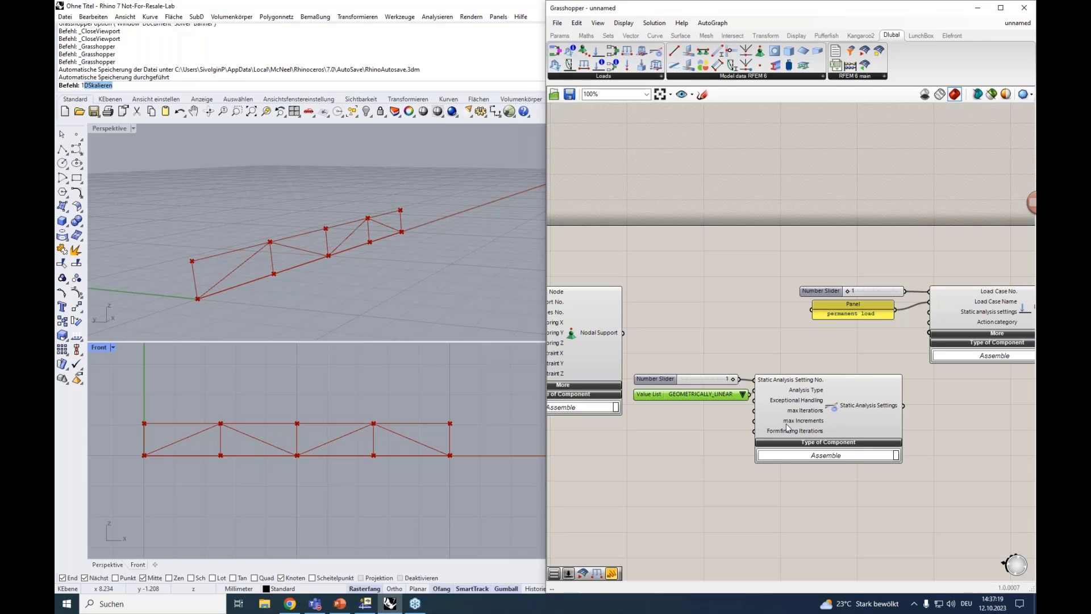
# Connect the Static Analysis Settings output to the Load Case's matching input and move the Load Case group farther away
pyautogui.moveTo(806, 346); pyautogui.dragTo(740, 341, button='right')
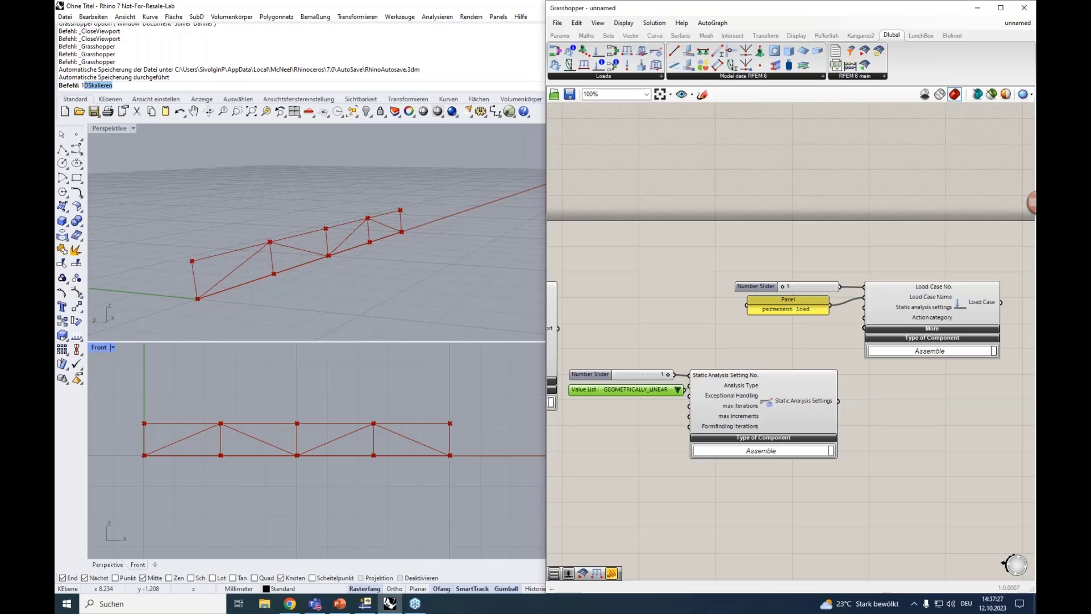
pyautogui.moveTo(838, 401); pyautogui.dragTo(864, 307)
pyautogui.moveTo(875, 382); pyautogui.dragTo(789, 383, button='right')
pyautogui.moveTo(968, 347); pyautogui.dragTo(700, 272)
pyautogui.moveTo(864, 312); pyautogui.dragTo(946, 312)
pyautogui.moveTo(909, 384); pyautogui.dragTo(903, 382, button='right')
pyautogui.click(903, 379)
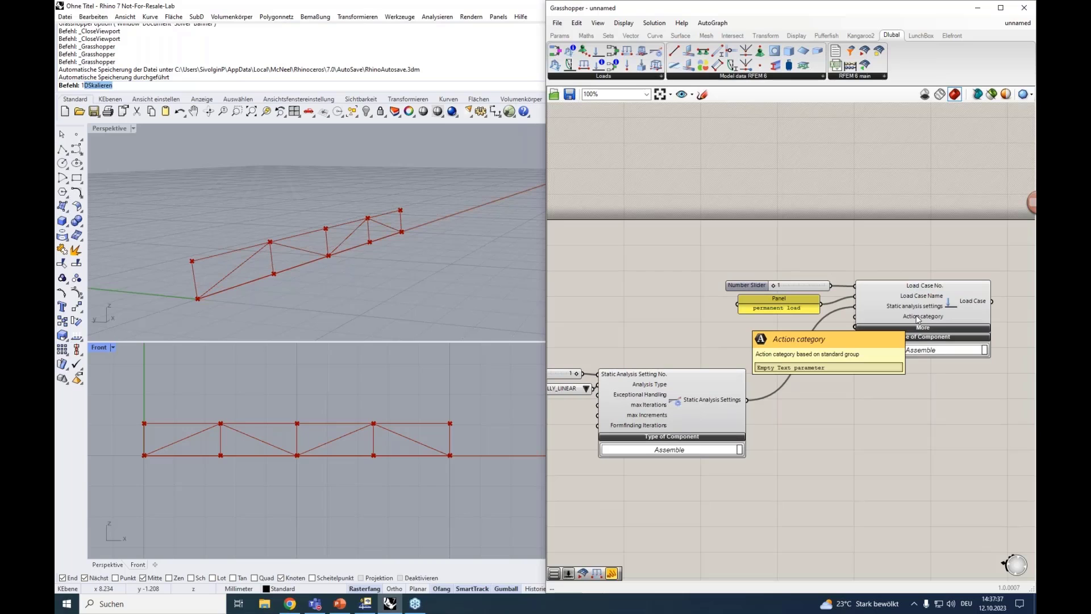
# Add a Load Case Classification component below the Load Case component and expand its Classification options
pyautogui.click(615, 78)
pyautogui.click(699, 140)
pyautogui.click(845, 440)
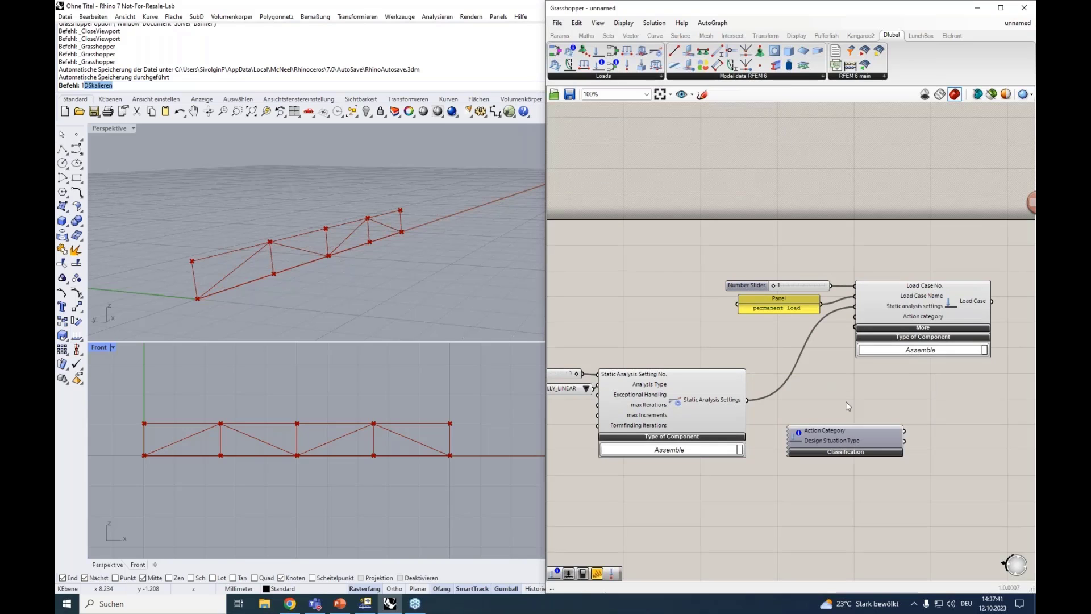
pyautogui.moveTo(844, 387); pyautogui.dragTo(814, 345, button='right')
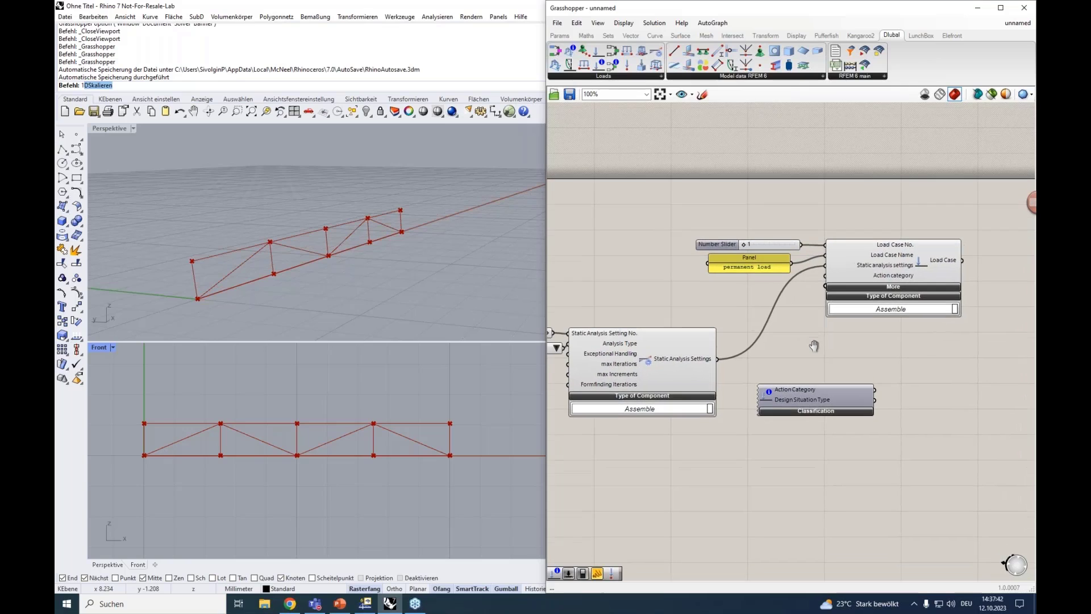
pyautogui.click(808, 412)
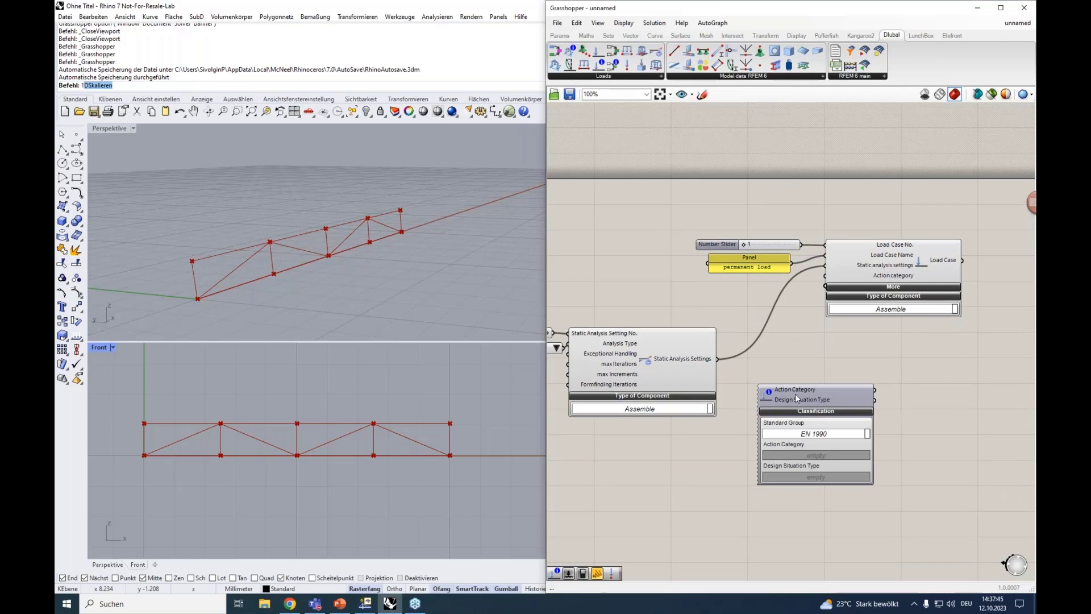
# Set the load case classification to standard group EN 1990 and action category Permanent | G
pyautogui.scroll(2, 809, 431)
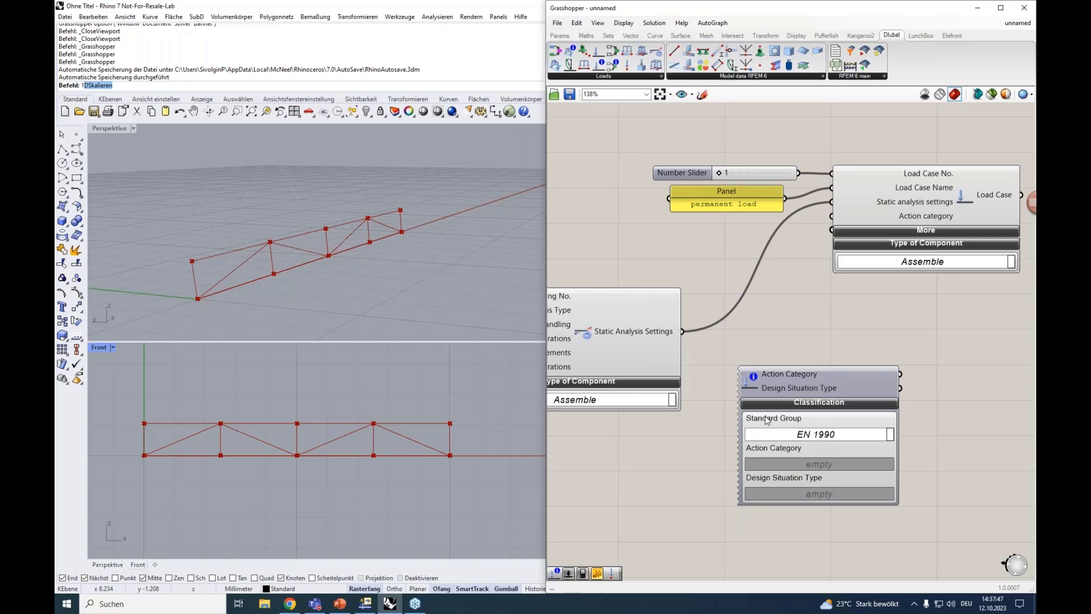
pyautogui.click(803, 436)
pyautogui.click(810, 436)
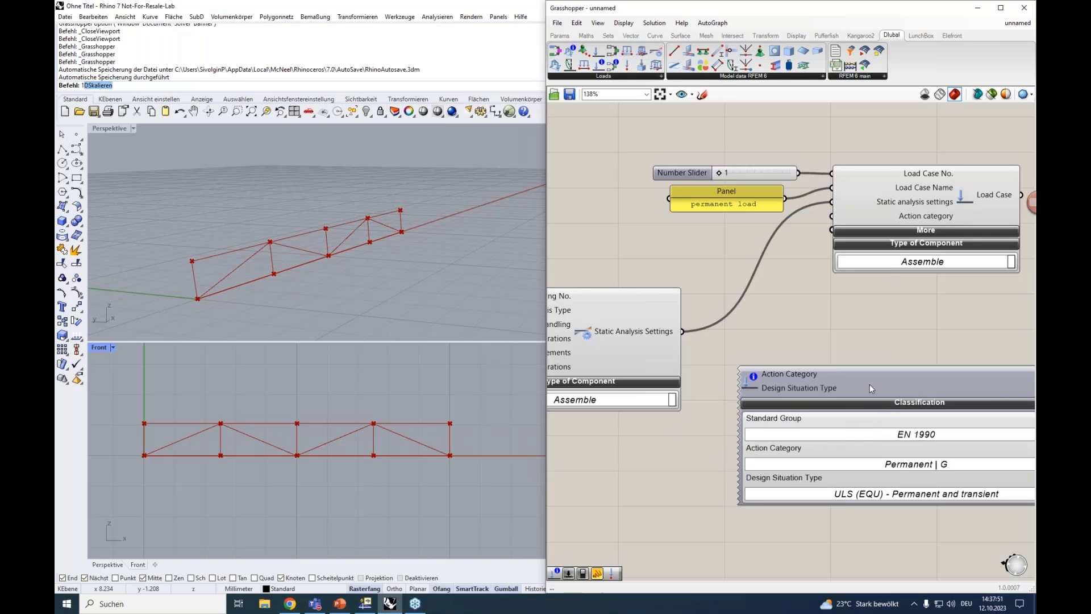
pyautogui.moveTo(864, 383); pyautogui.dragTo(816, 370)
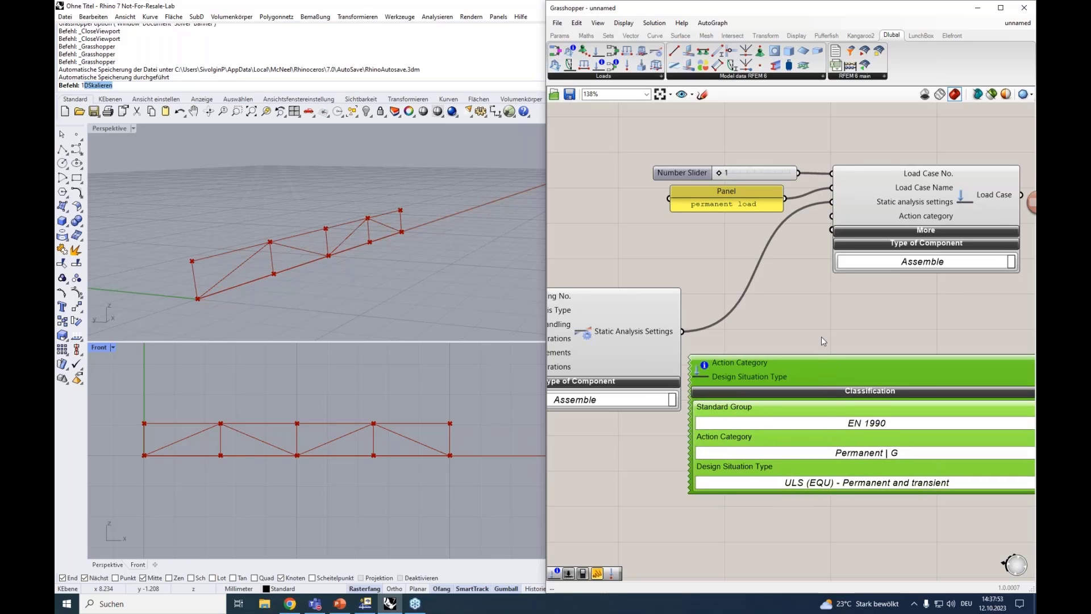
pyautogui.scroll(-4, 822, 341)
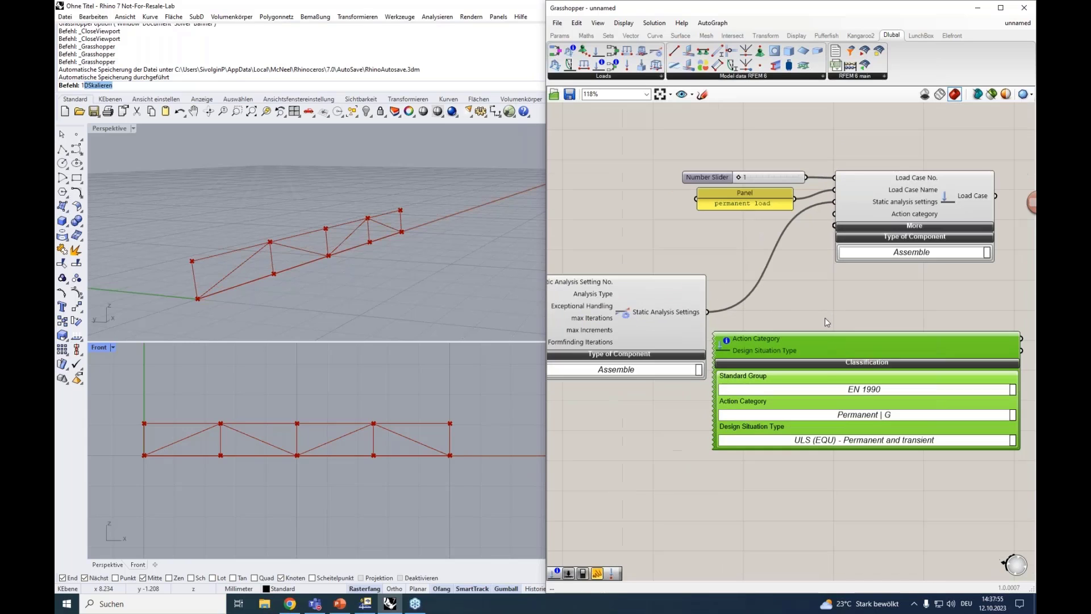
pyautogui.click(833, 414)
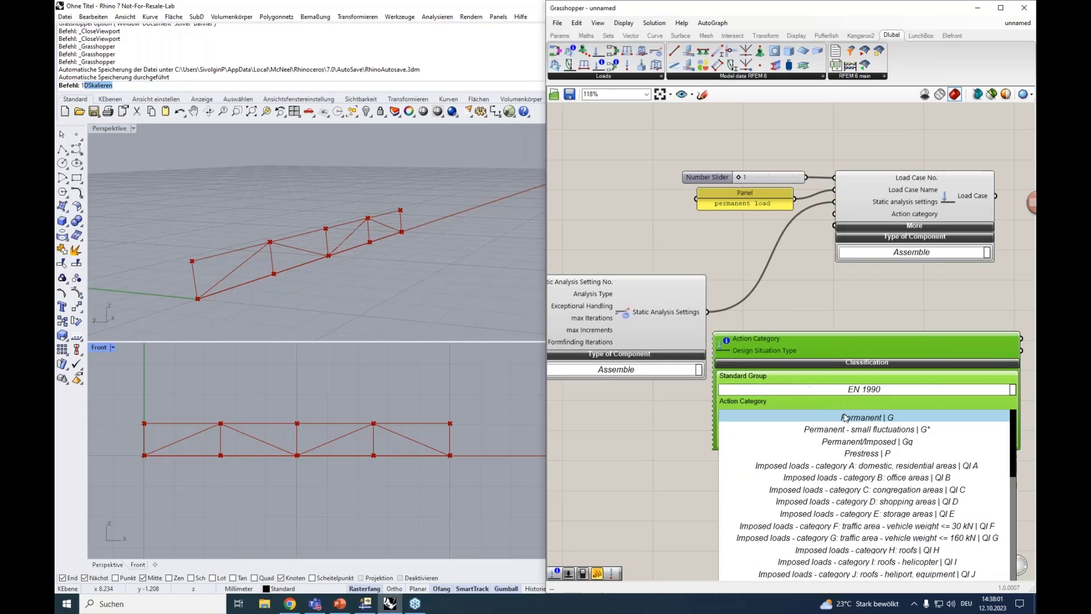
pyautogui.click(847, 418)
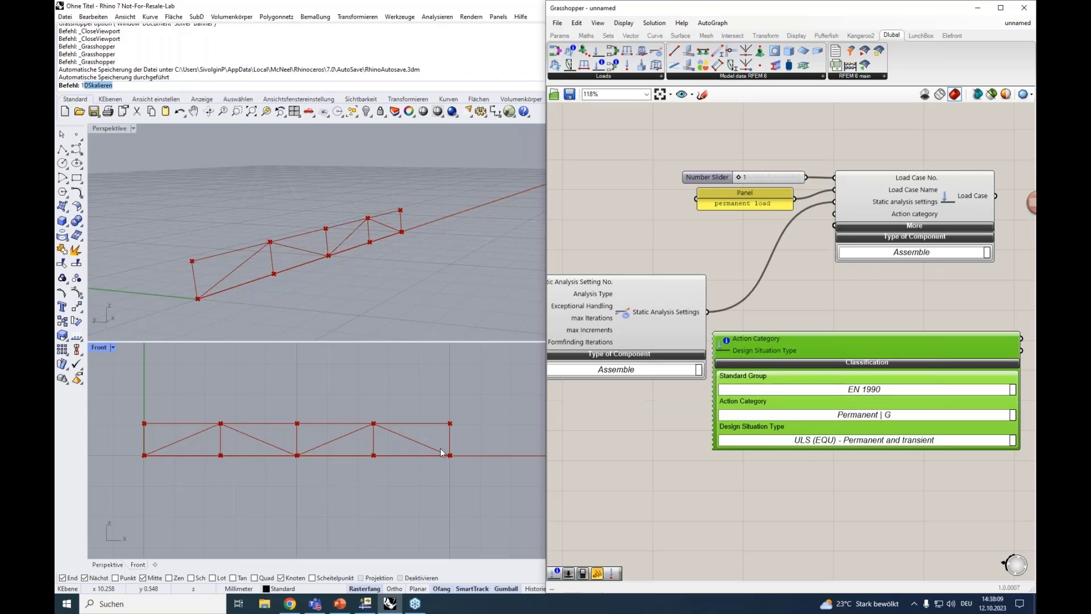
# Switch to RFEM and check the load case classification standard group in the model's base data
pyautogui.click(365, 603)
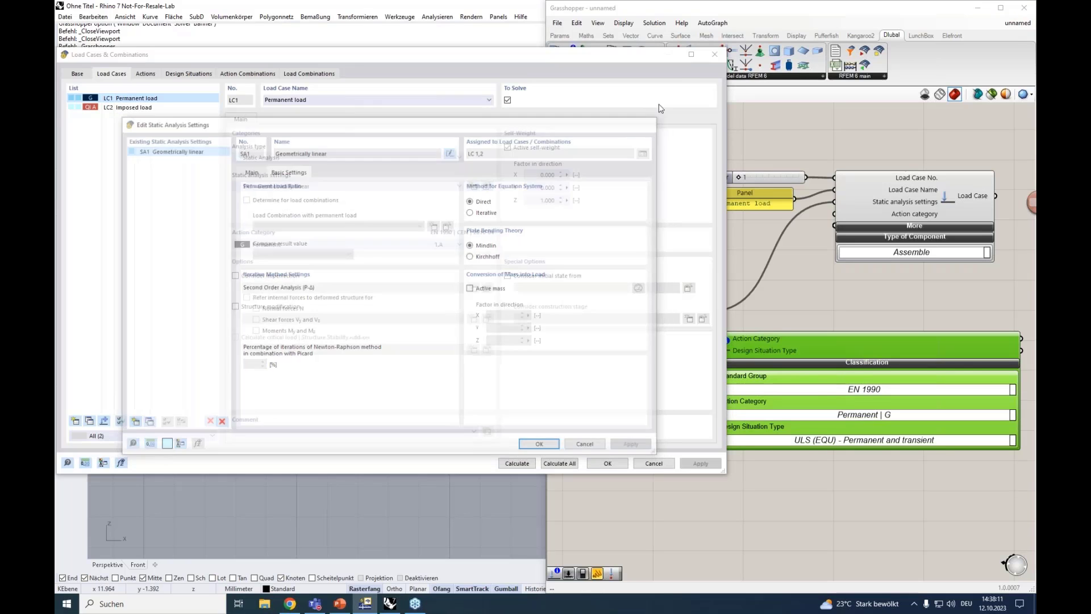
pyautogui.click(714, 55)
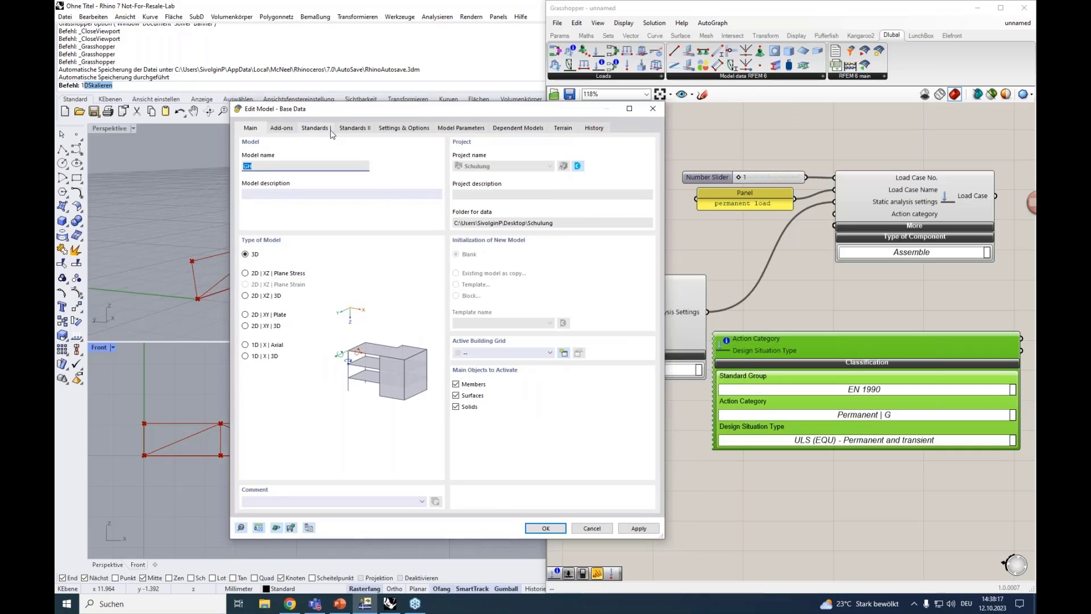
pyautogui.click(329, 129)
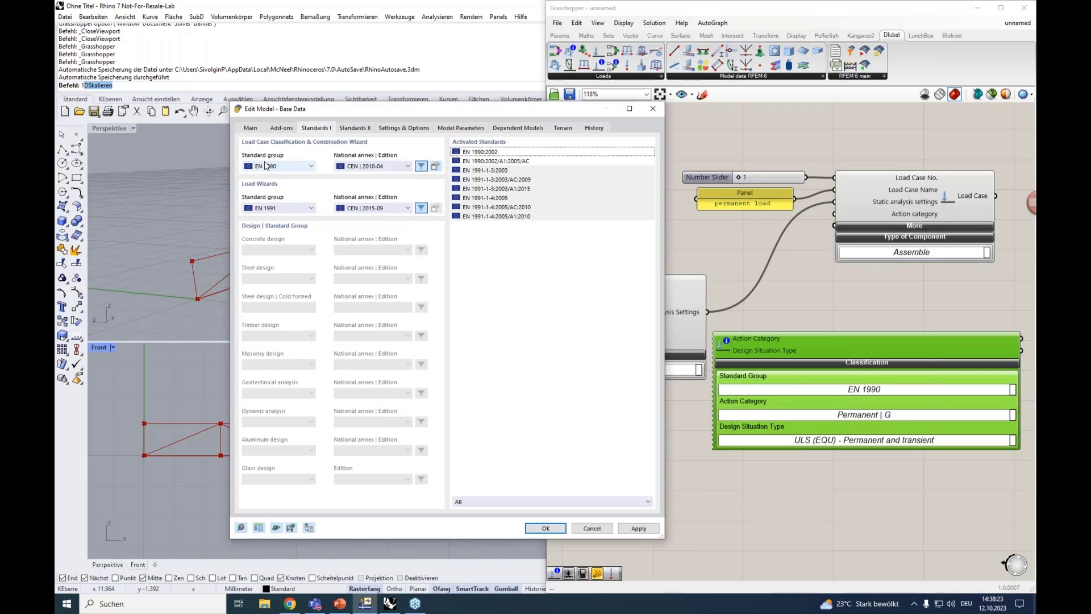
pyautogui.click(652, 113)
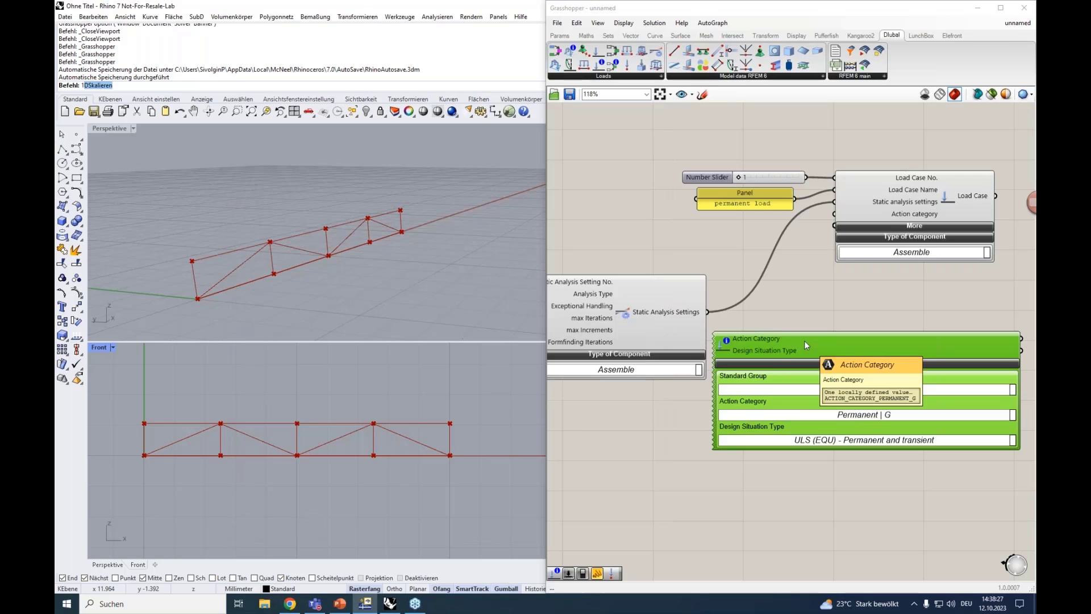
# Collapse the classification component, arrange it beside the Load Case component and connect its Action Category output to the Action category input
pyautogui.moveTo(826, 348); pyautogui.dragTo(626, 233)
pyautogui.click(725, 404)
pyautogui.scroll(-1, 767, 277)
pyautogui.moveTo(841, 313); pyautogui.dragTo(901, 328, button='right')
pyautogui.click(930, 234)
pyautogui.moveTo(929, 233); pyautogui.dragTo(949, 233)
pyautogui.moveTo(861, 254); pyautogui.dragTo(900, 243)
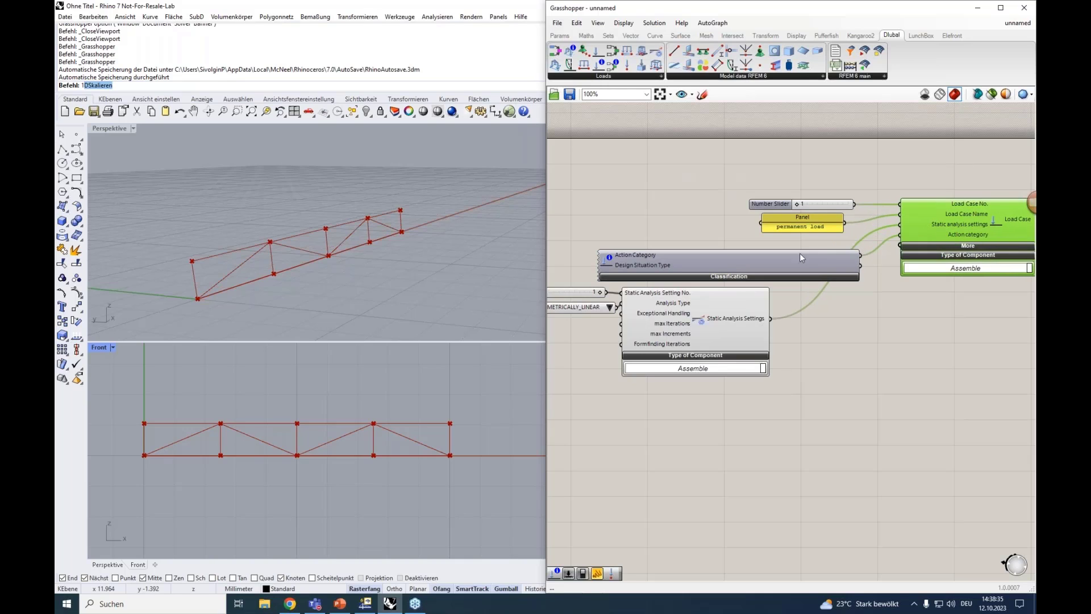
pyautogui.moveTo(791, 262); pyautogui.dragTo(779, 255)
pyautogui.moveTo(875, 333); pyautogui.dragTo(761, 302, button='right')
# Examine the Load Case component's additional inputs, such as the self-weight factors, and collapse them again
pyautogui.click(856, 212)
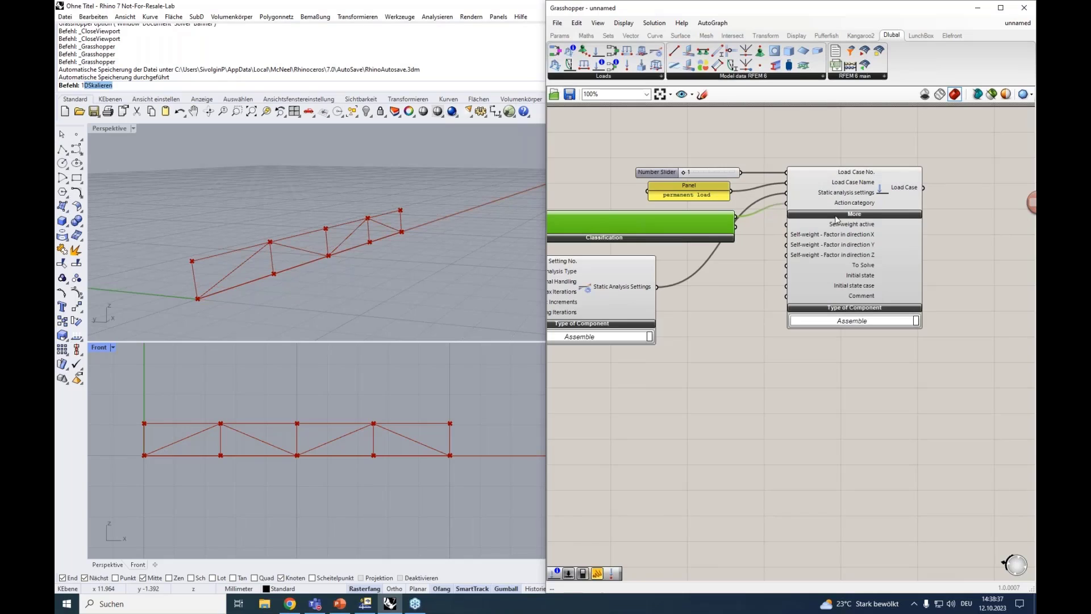
pyautogui.scroll(4, 836, 219)
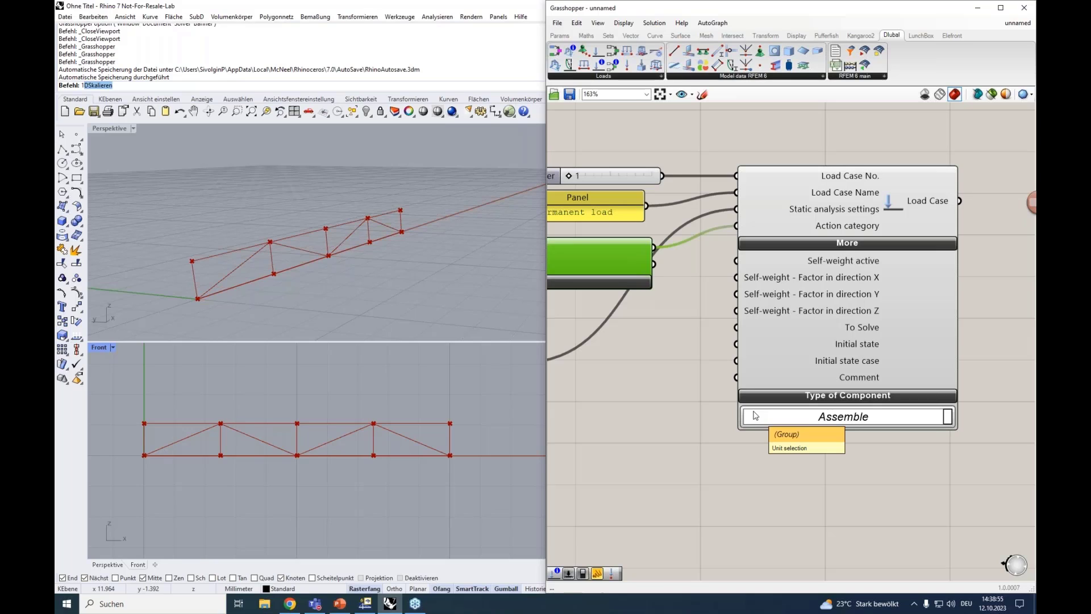
pyautogui.click(828, 246)
pyautogui.scroll(-3, 827, 248)
pyautogui.scroll(-1, 828, 247)
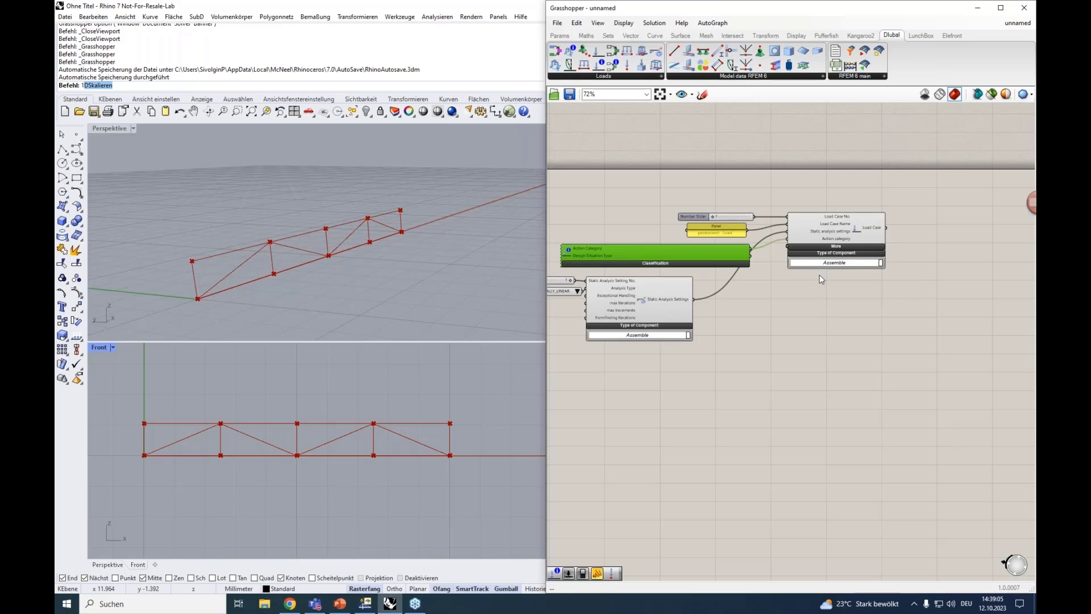
# Duplicate the permanent load case group below the original and set the copy's load case number to 2
pyautogui.moveTo(821, 275); pyautogui.dragTo(725, 199)
pyautogui.moveTo(815, 231); pyautogui.dragTo(860, 359)
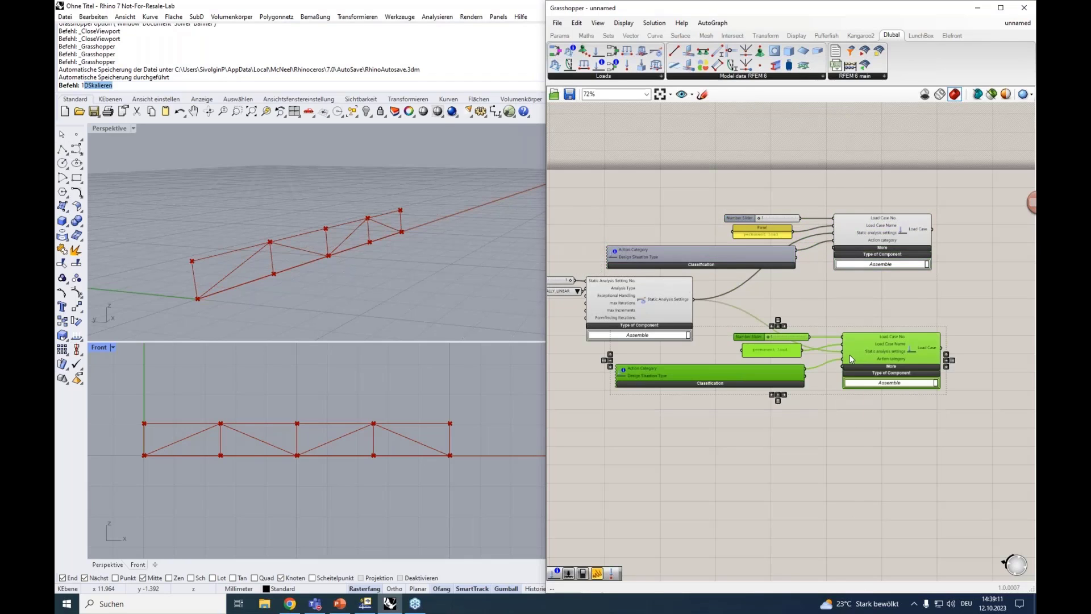
pyautogui.scroll(1, 852, 352)
pyautogui.moveTo(756, 332); pyautogui.dragTo(795, 333)
# Change the copied load case's name panel to "imposed load"
pyautogui.doubleClick(776, 353)
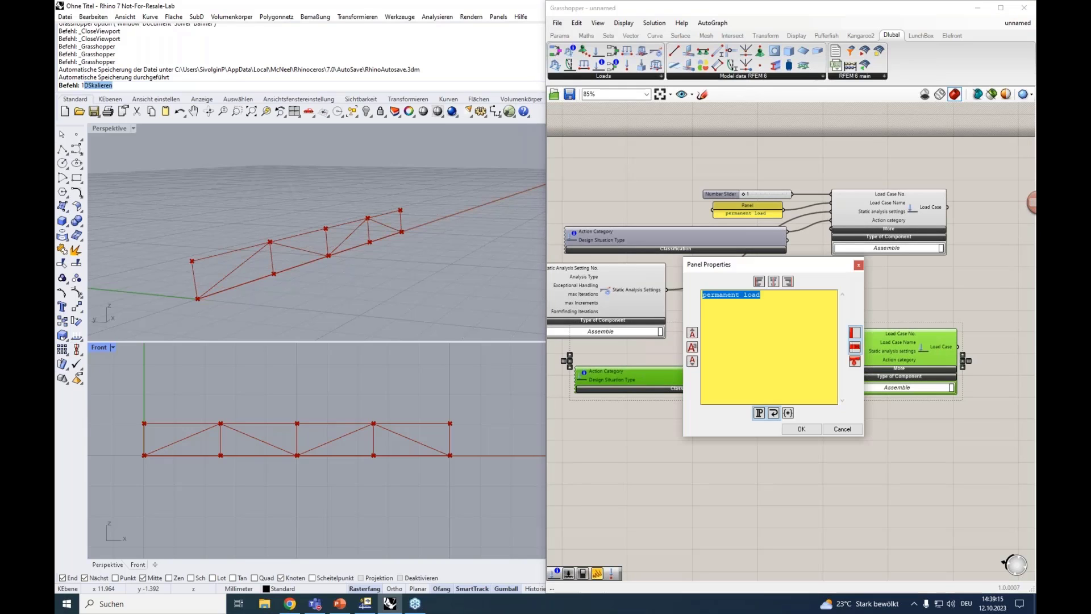
pyautogui.write('imposed load')
pyautogui.click(800, 429)
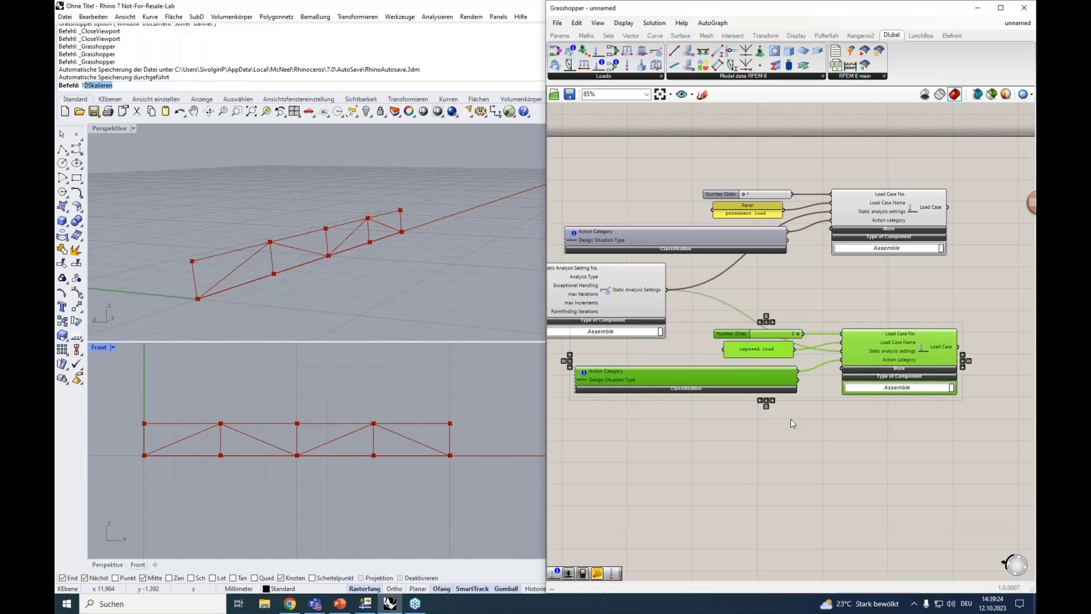
# Set the copied classification's action category to Imposed loads - category A: domestic, residential areas | QI A and collapse its options
pyautogui.click(762, 390)
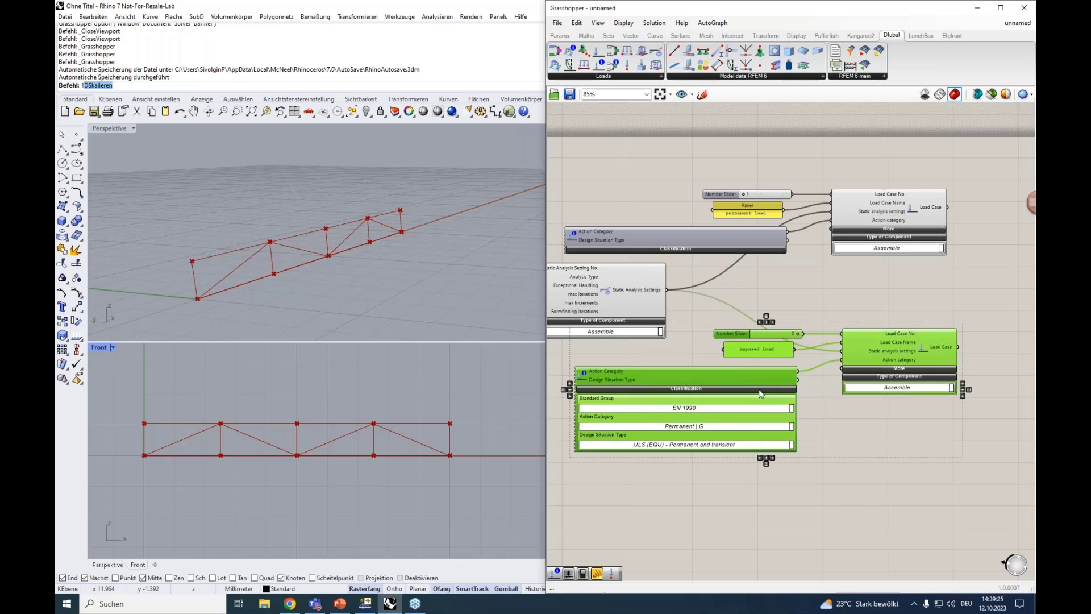
pyautogui.click(659, 428)
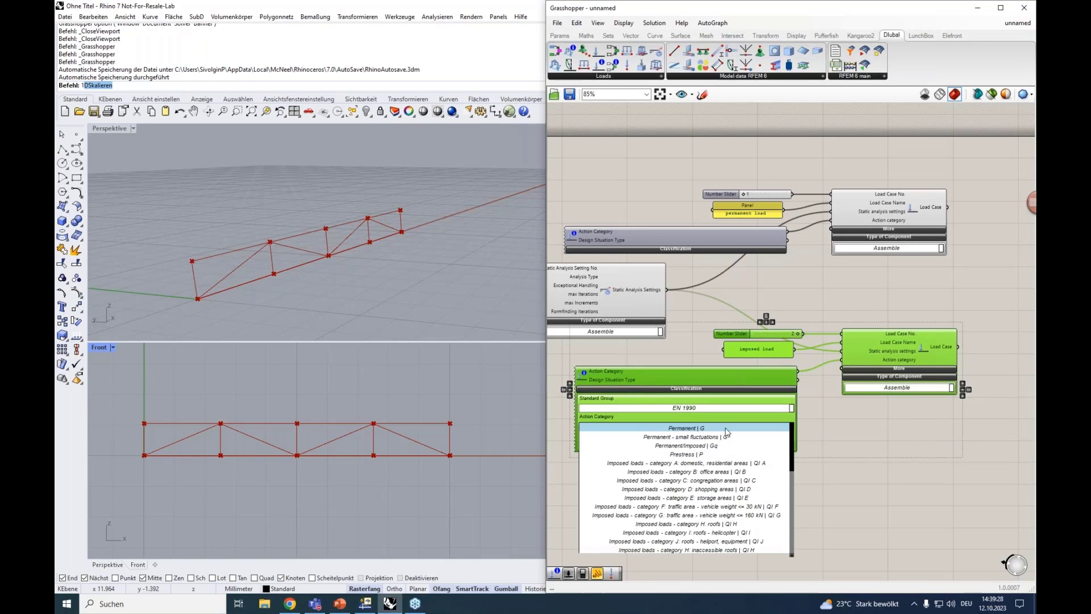
pyautogui.click(633, 464)
pyautogui.click(742, 390)
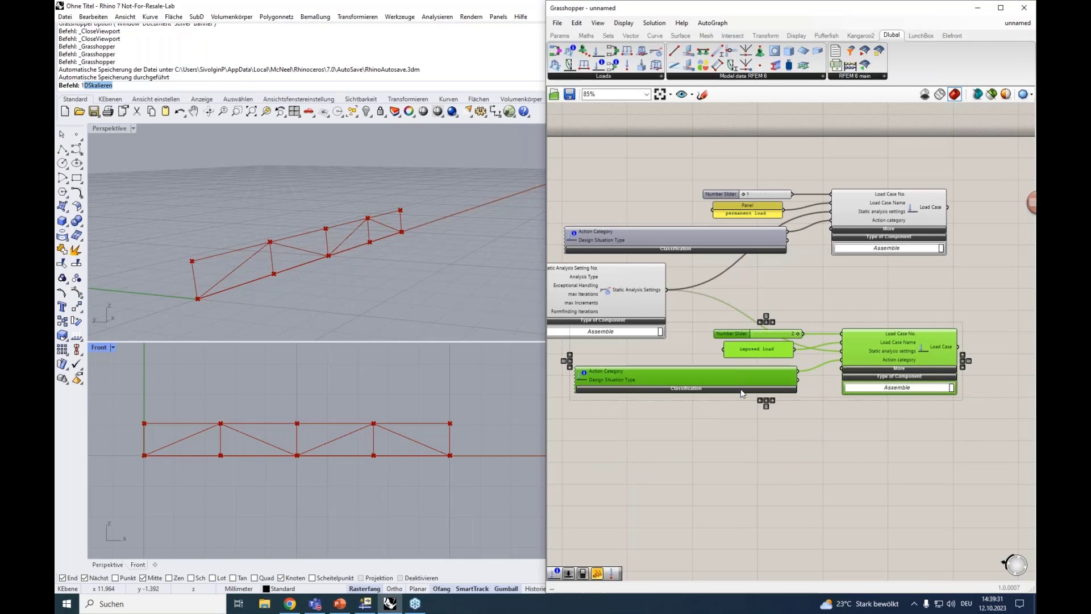
pyautogui.click(846, 439)
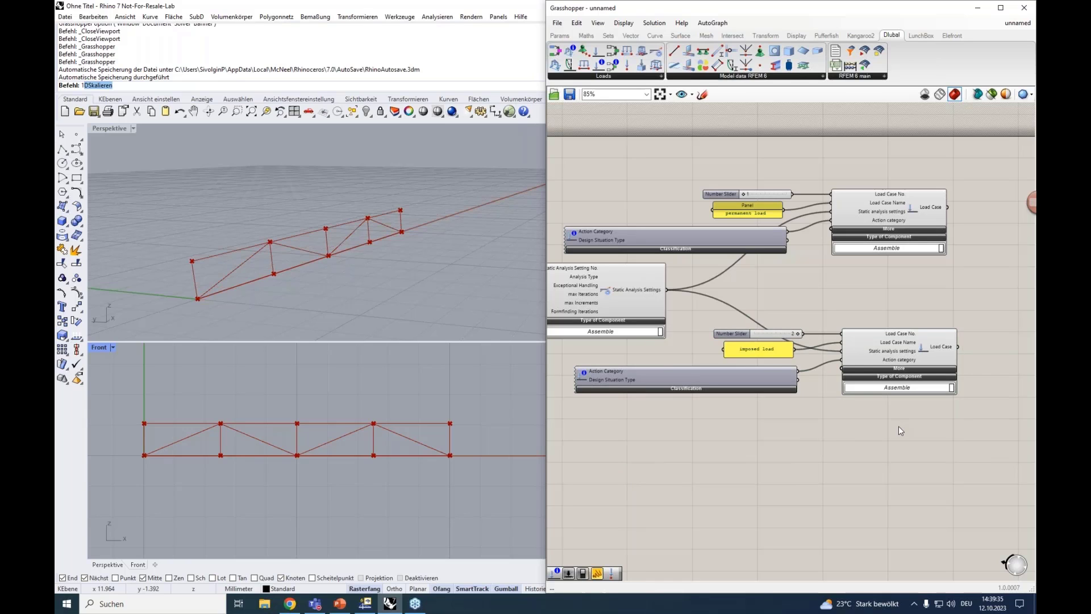
# Move the imposed load case group into line beneath the permanent load case group
pyautogui.scroll(-3, 899, 425)
pyautogui.moveTo(942, 433); pyautogui.dragTo(793, 333)
pyautogui.moveTo(882, 363)
pyautogui.mouseDown()
pyautogui.moveTo(872, 363)
pyautogui.moveTo(877, 353)
pyautogui.mouseUp()
pyautogui.scroll(1, 948, 318)
pyautogui.scroll(1, 948, 316)
pyautogui.moveTo(948, 315); pyautogui.dragTo(866, 325, button='right')
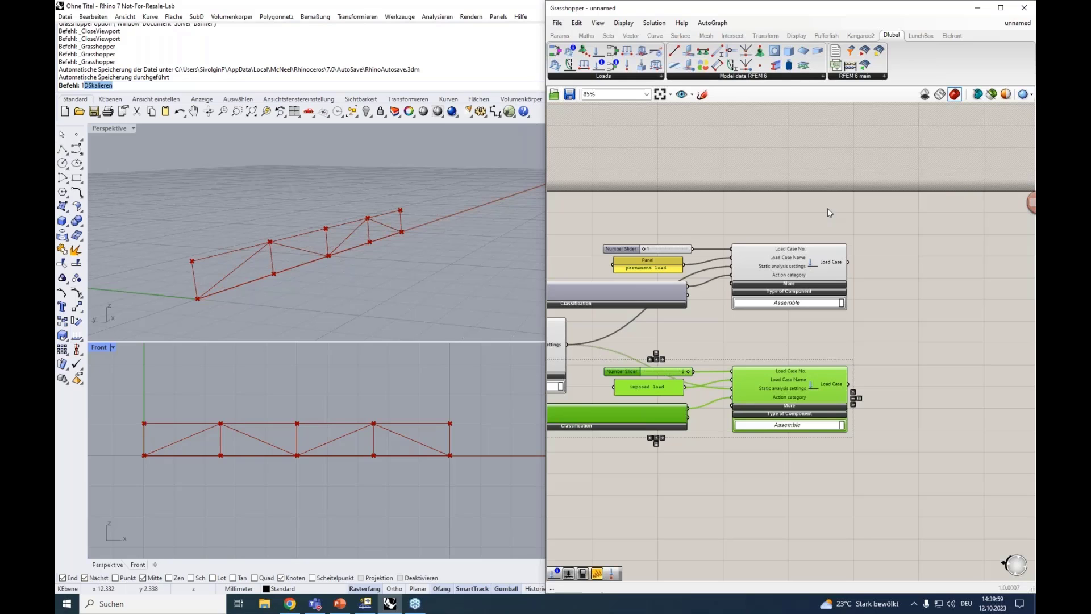
# Add a Nodal Load component from the Dubal load components and position it beside the two Load Case components
pyautogui.click(667, 75)
pyautogui.click(656, 76)
pyautogui.click(706, 160)
pyautogui.click(958, 256)
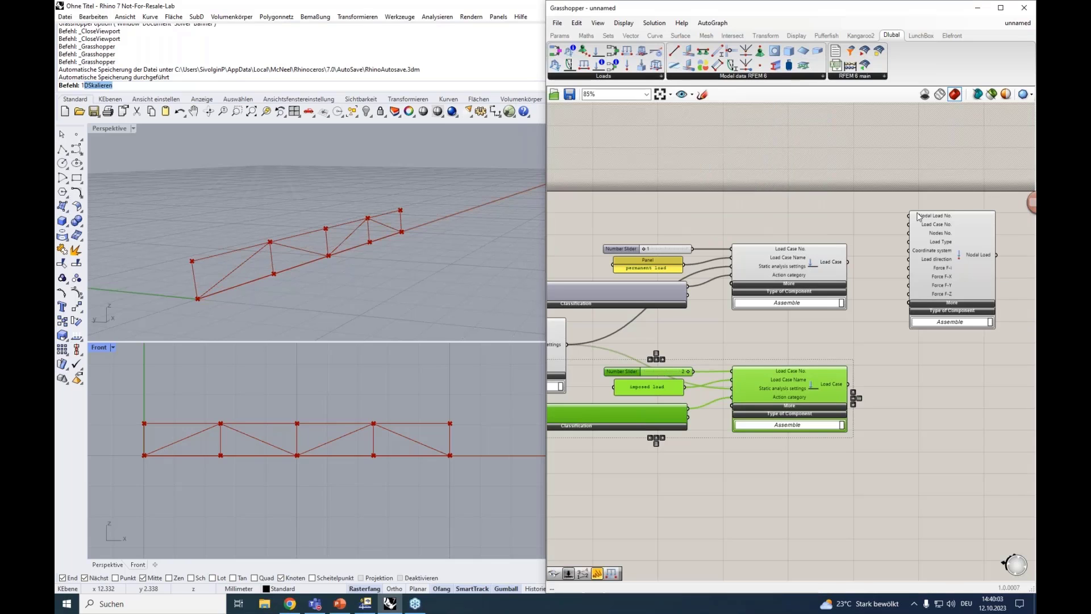
pyautogui.moveTo(915, 212); pyautogui.dragTo(734, 220, button='right')
pyautogui.moveTo(761, 253); pyautogui.dragTo(811, 267)
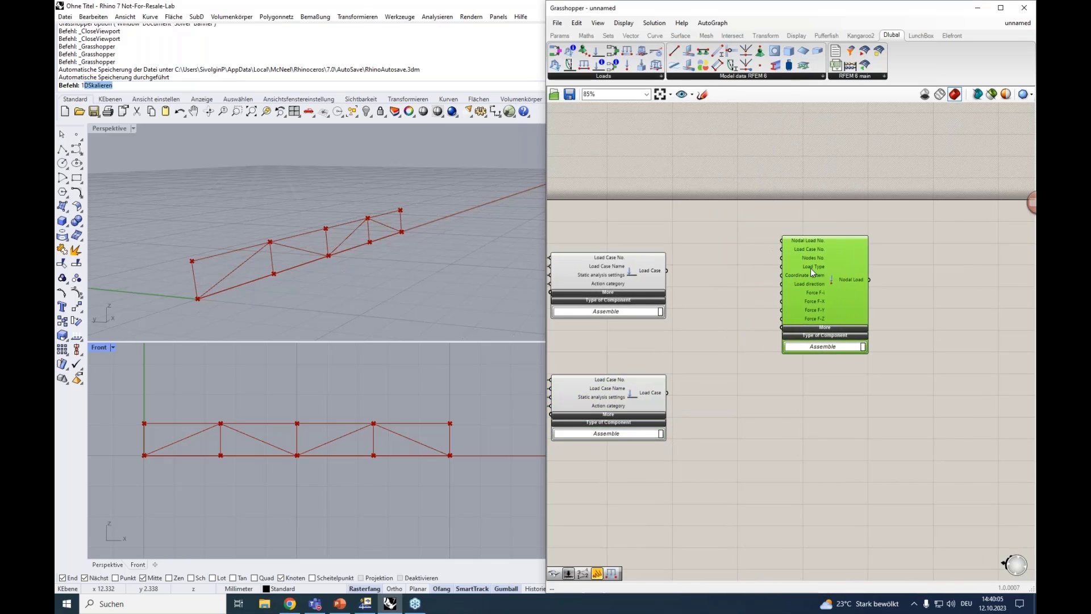
# Connect the permanent load's Load Case output to the Nodal Load's Load Case No. input
pyautogui.scroll(2, 794, 243)
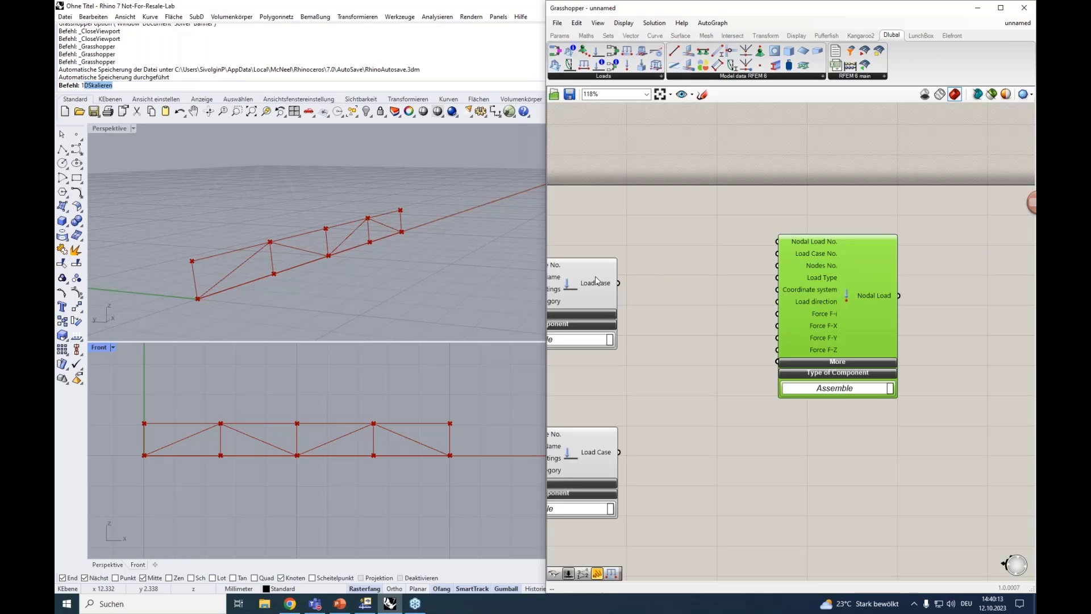
pyautogui.moveTo(644, 284); pyautogui.dragTo(775, 261, button='right')
pyautogui.click(687, 259)
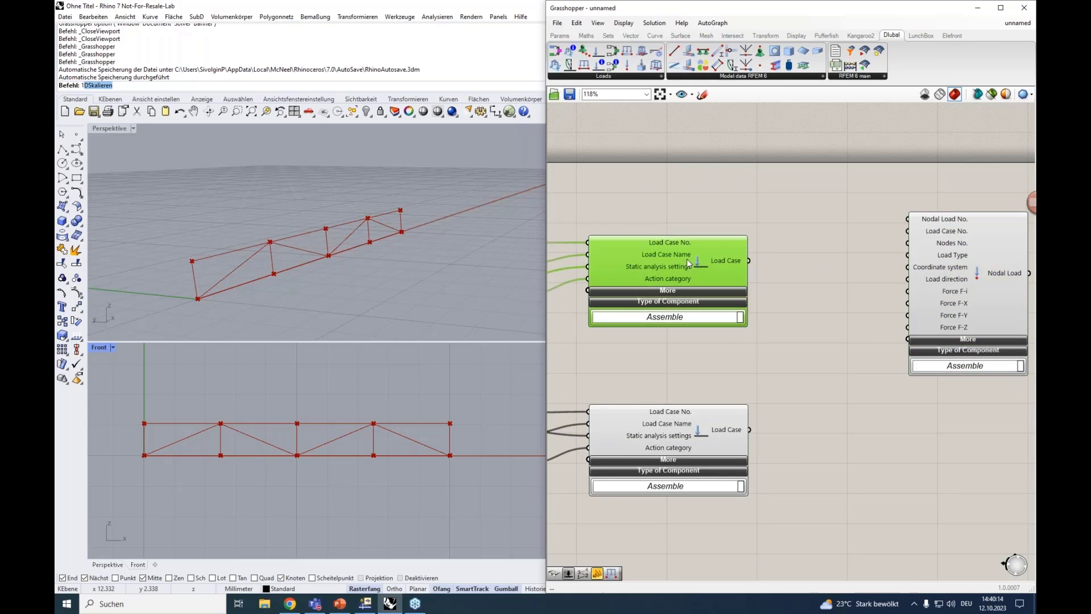
pyautogui.click(703, 424)
pyautogui.moveTo(814, 299); pyautogui.dragTo(758, 297, button='right')
pyautogui.moveTo(692, 260); pyautogui.dragTo(853, 230)
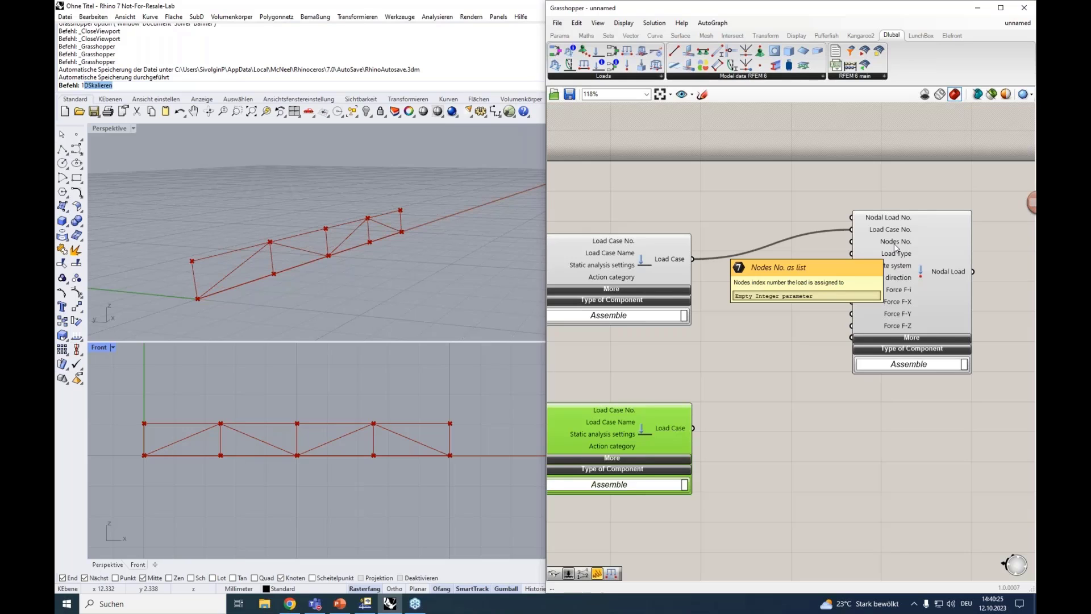
# Connect the truss component's Structure Nodes output to the Point parameter
pyautogui.scroll(-5, 895, 247)
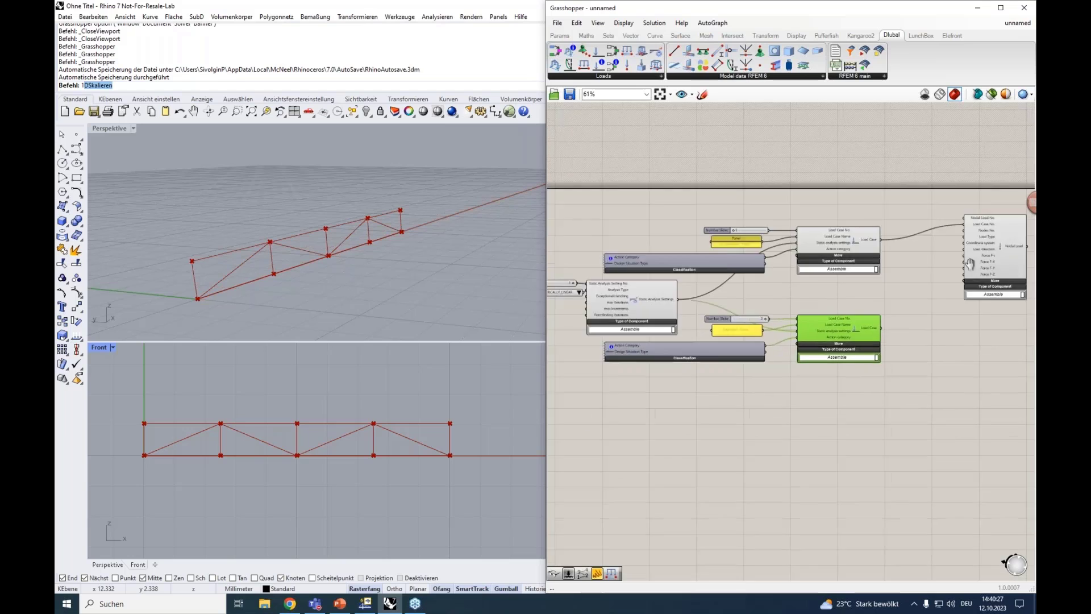
pyautogui.scroll(5, 686, 289)
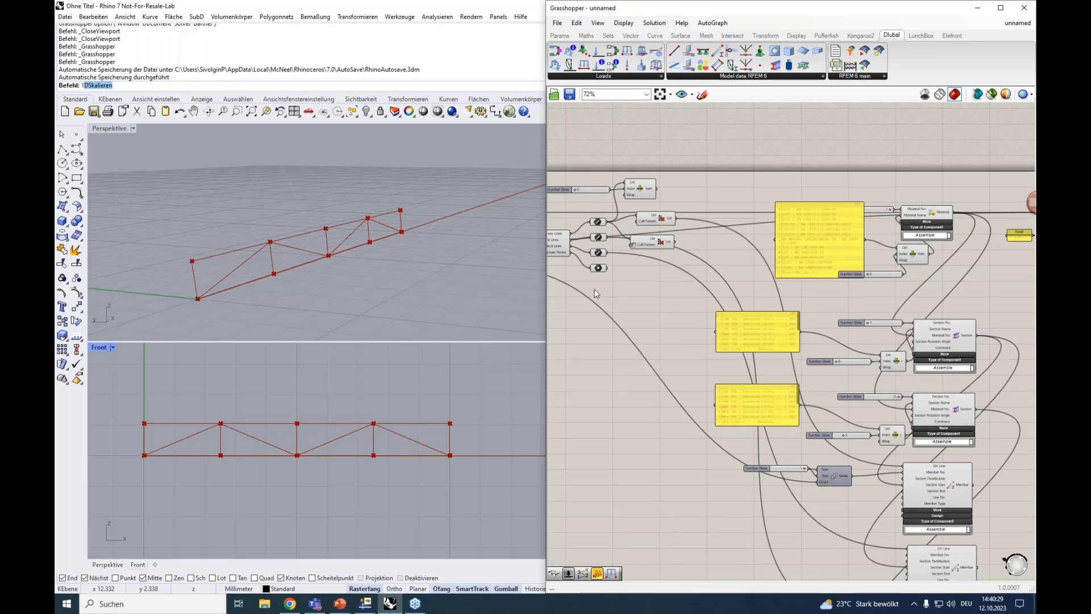
pyautogui.scroll(1, 686, 289)
pyautogui.moveTo(677, 286); pyautogui.dragTo(632, 251)
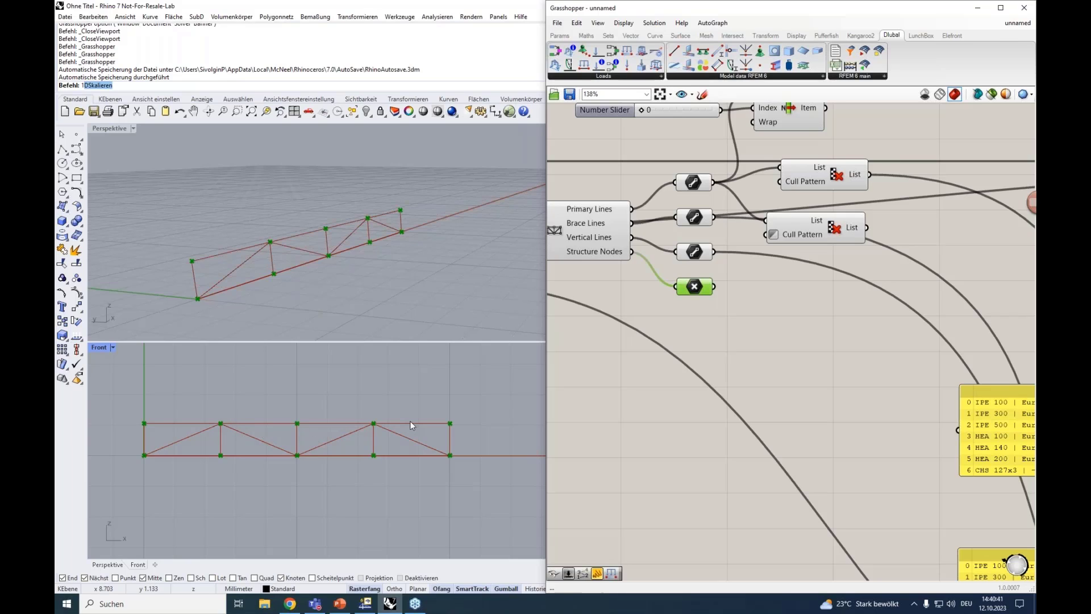
# Add a Point List component and connect the truss nodes' Point parameter to its Points input
pyautogui.doubleClick(718, 354)
pyautogui.write('point')
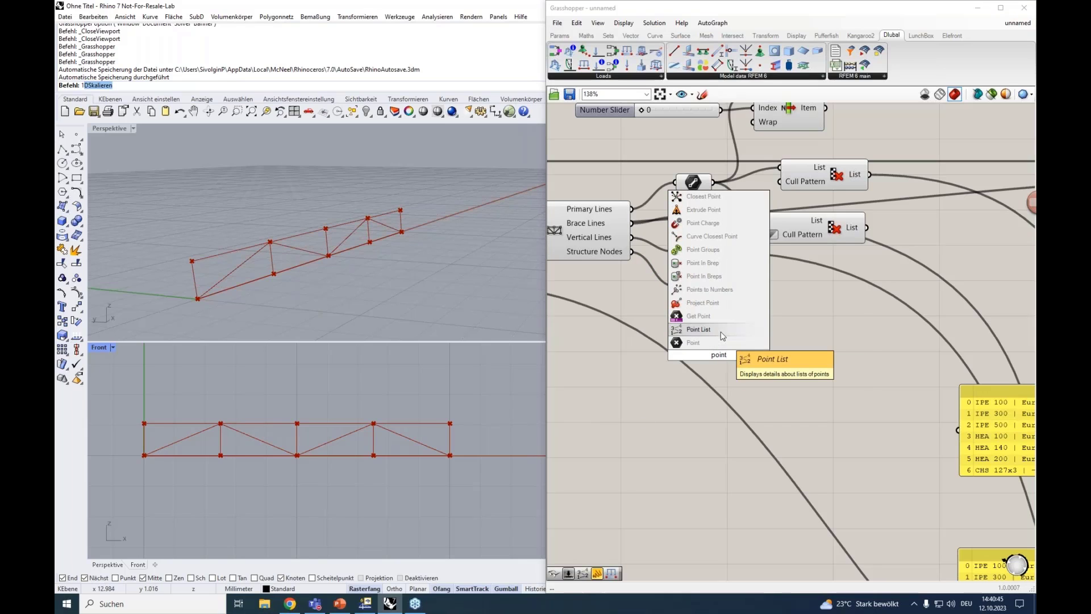
pyautogui.click(721, 332)
pyautogui.moveTo(694, 348); pyautogui.dragTo(714, 286)
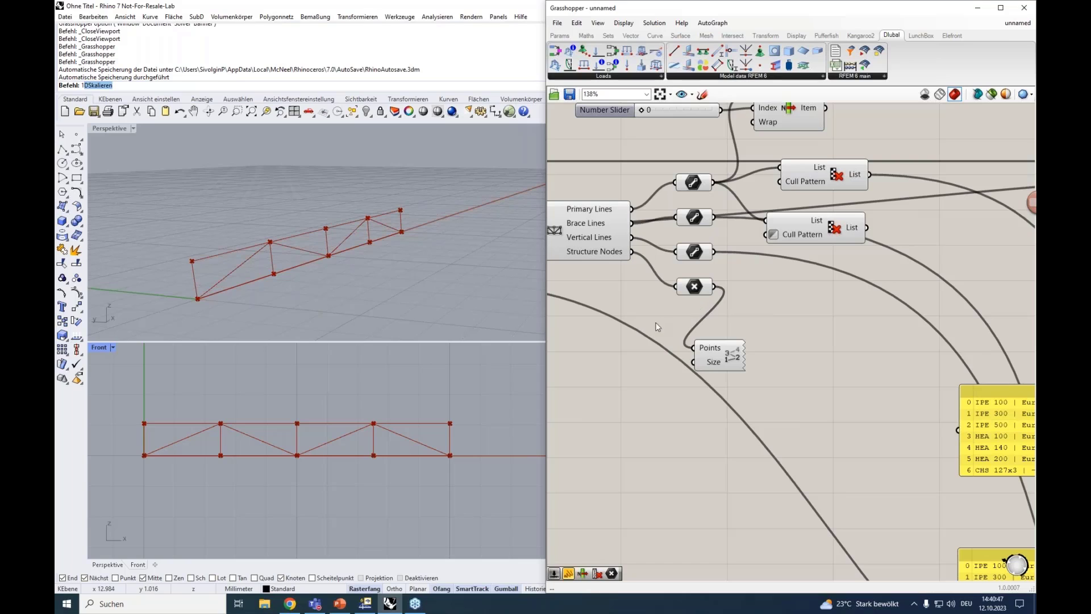
# Create a number slider from 0<1.00 beside the Point List's Size input
pyautogui.moveTo(616, 362); pyautogui.dragTo(671, 353, button='right')
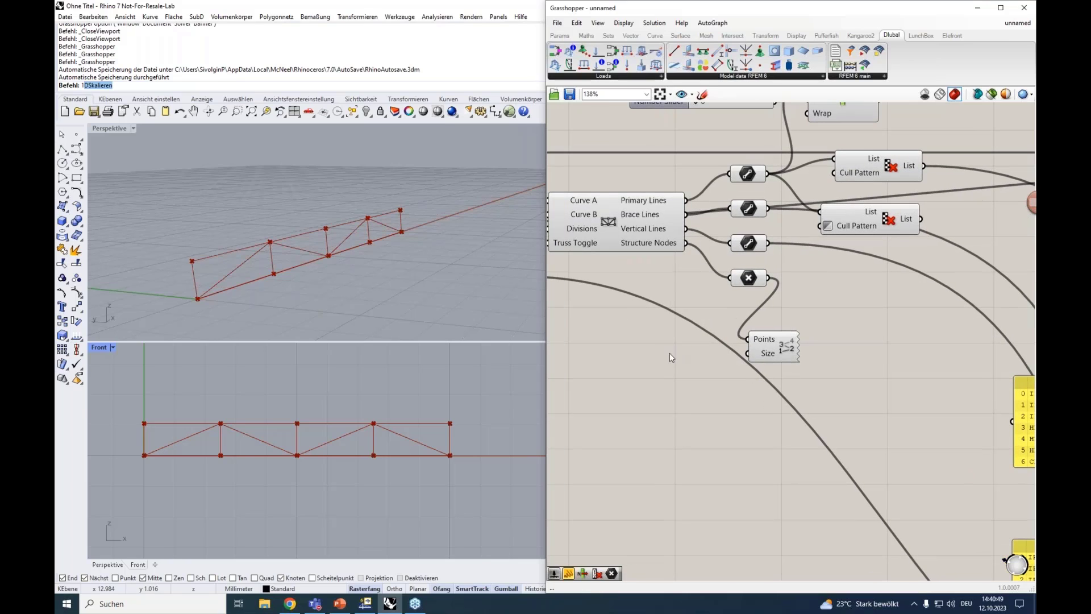
pyautogui.doubleClick(670, 357)
pyautogui.write('0<')
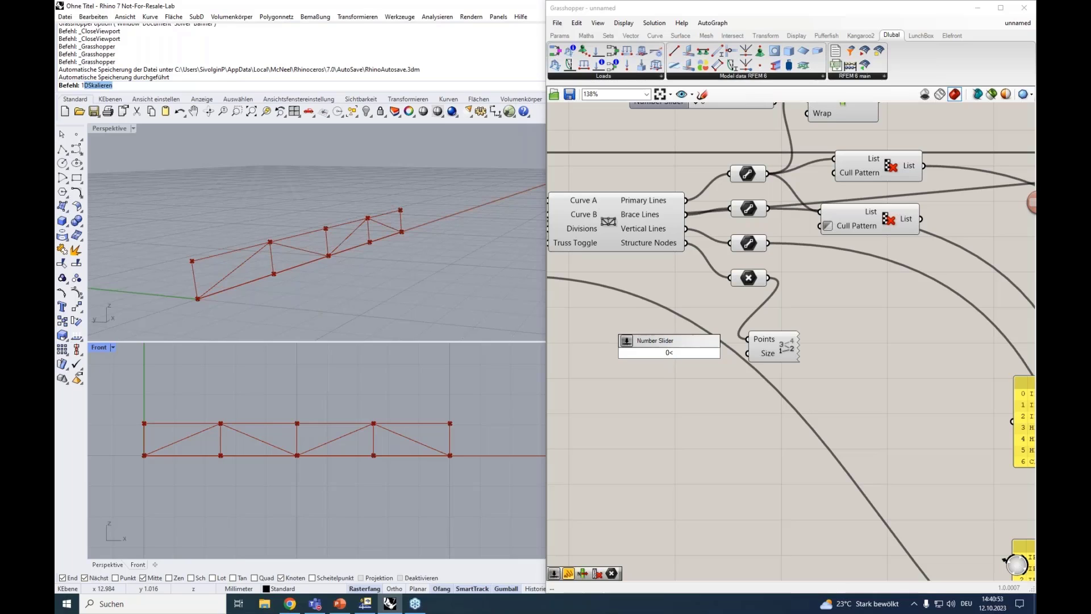
pyautogui.write('1.00')
pyautogui.press('Return')
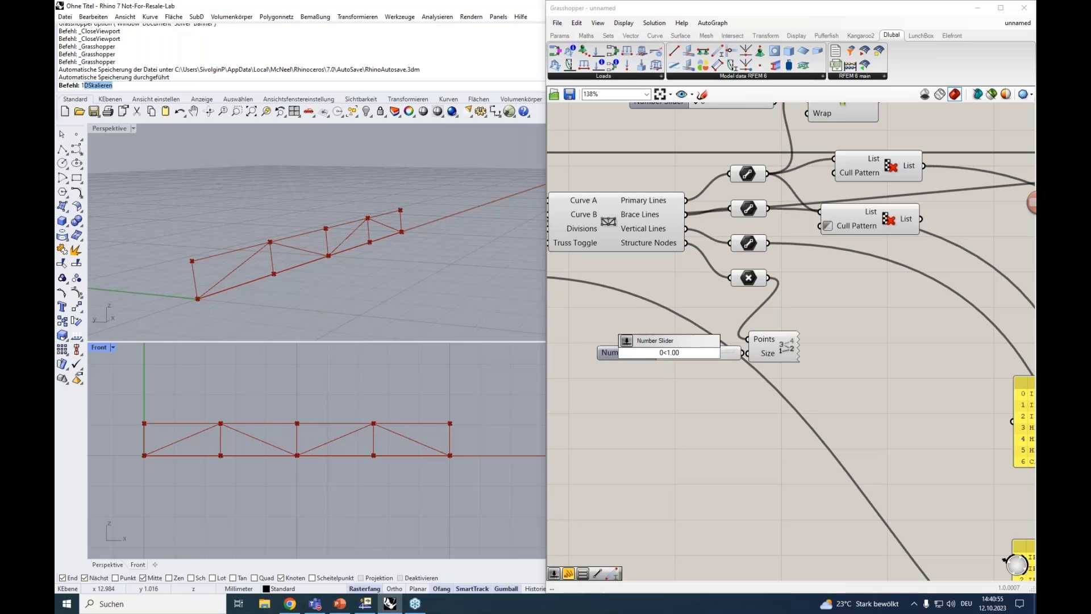
# Connect the new number slider to the Point List's Size input and set the label size to 0.54
pyautogui.moveTo(625, 352); pyautogui.dragTo(605, 353)
pyautogui.moveTo(722, 353); pyautogui.dragTo(749, 352)
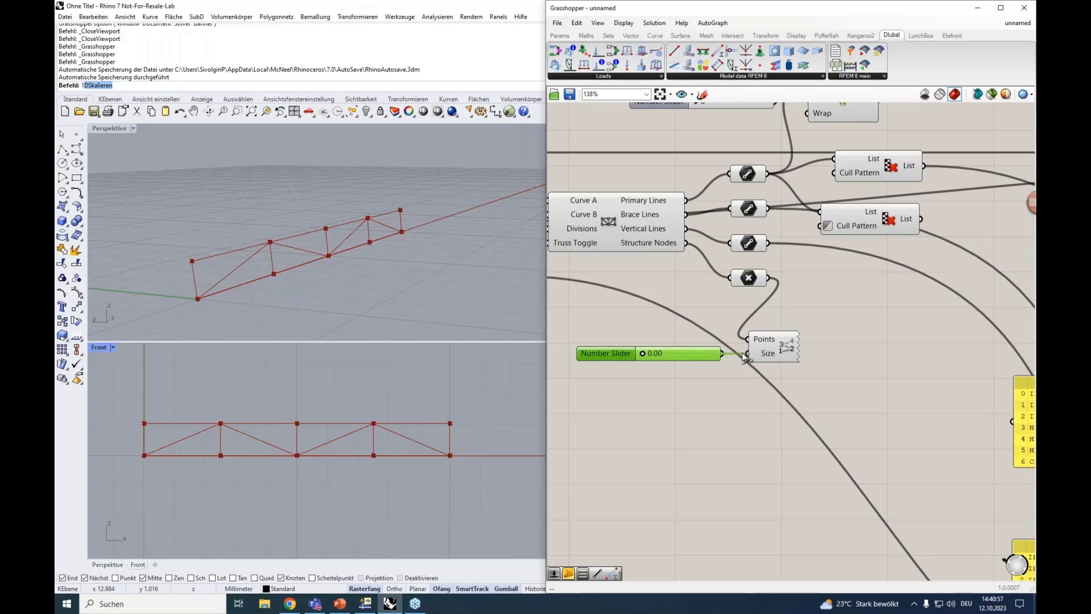
pyautogui.moveTo(643, 353); pyautogui.dragTo(680, 353)
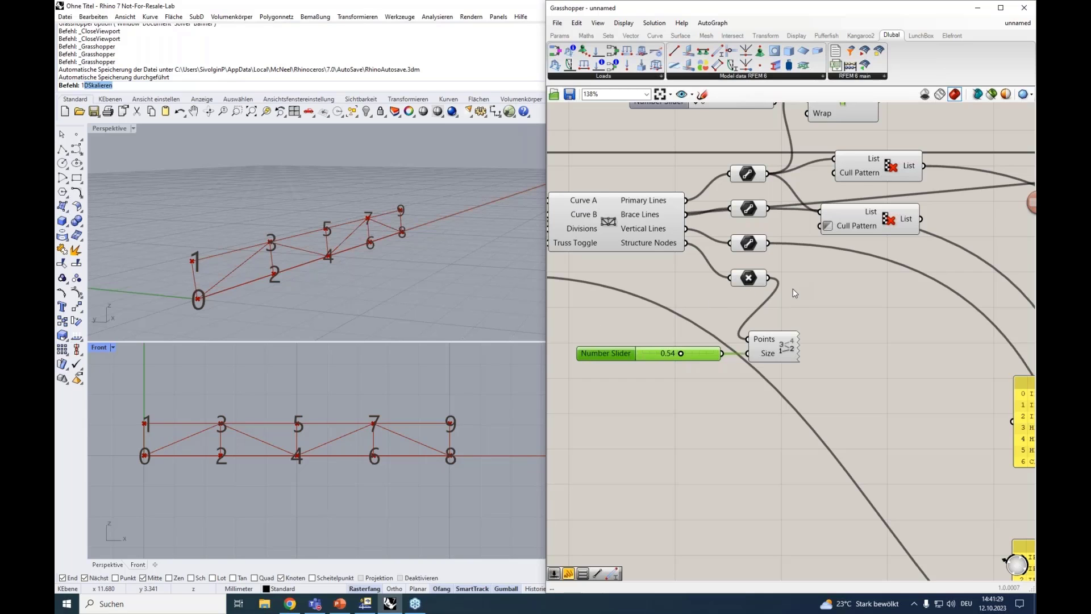
# Add a Panel fed by the truss nodes' Point parameter and place it below the Point List's slider
pyautogui.scroll(-2, 794, 293)
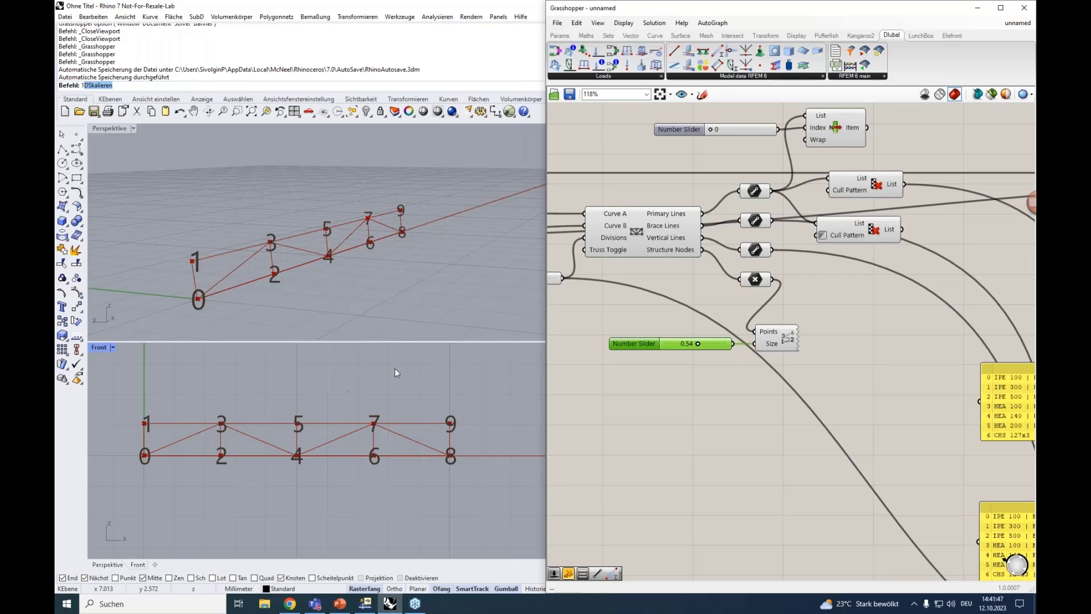
pyautogui.doubleClick(830, 303)
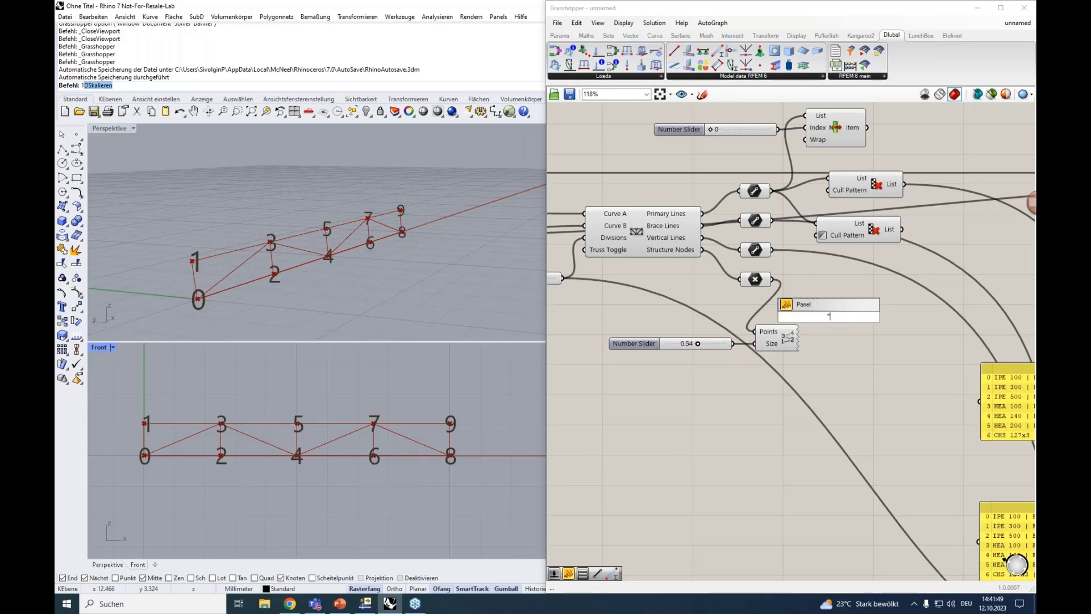
pyautogui.write('panel')
pyautogui.press('Return')
pyautogui.moveTo(828, 303); pyautogui.dragTo(851, 299)
pyautogui.moveTo(772, 279); pyautogui.dragTo(813, 416)
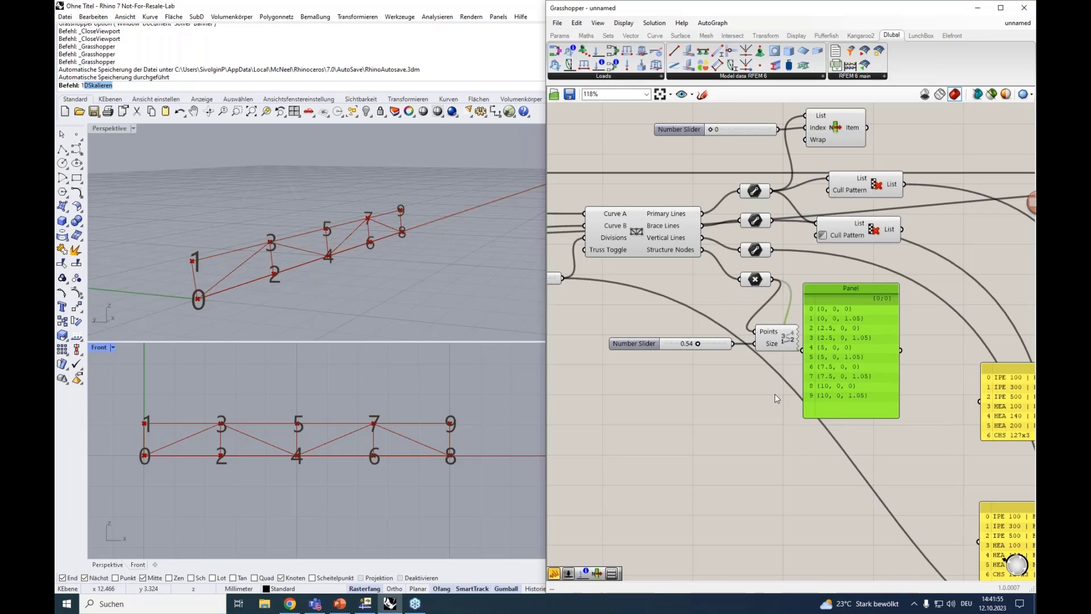
pyautogui.moveTo(840, 285); pyautogui.dragTo(632, 398)
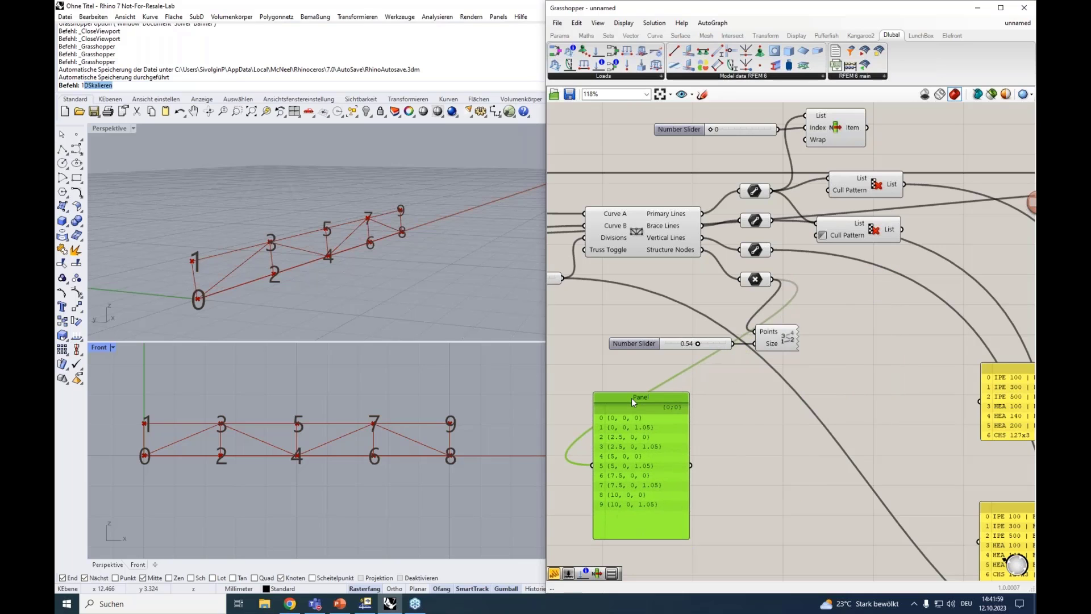
# Add a List Item component and connect the truss nodes' Point parameter to its List input
pyautogui.doubleClick(849, 334)
pyautogui.write('list')
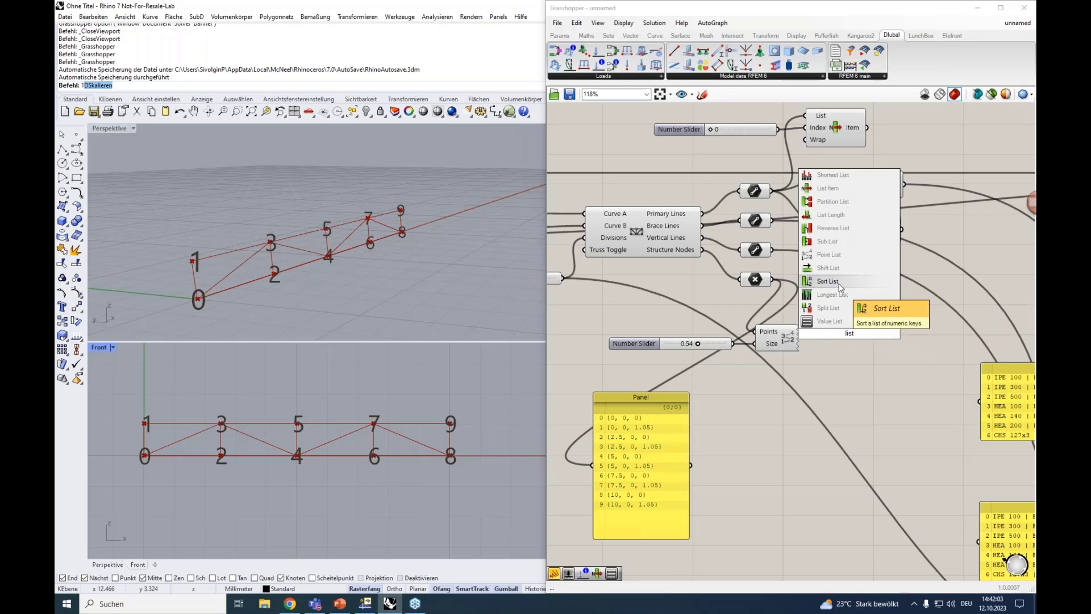
pyautogui.write(' item')
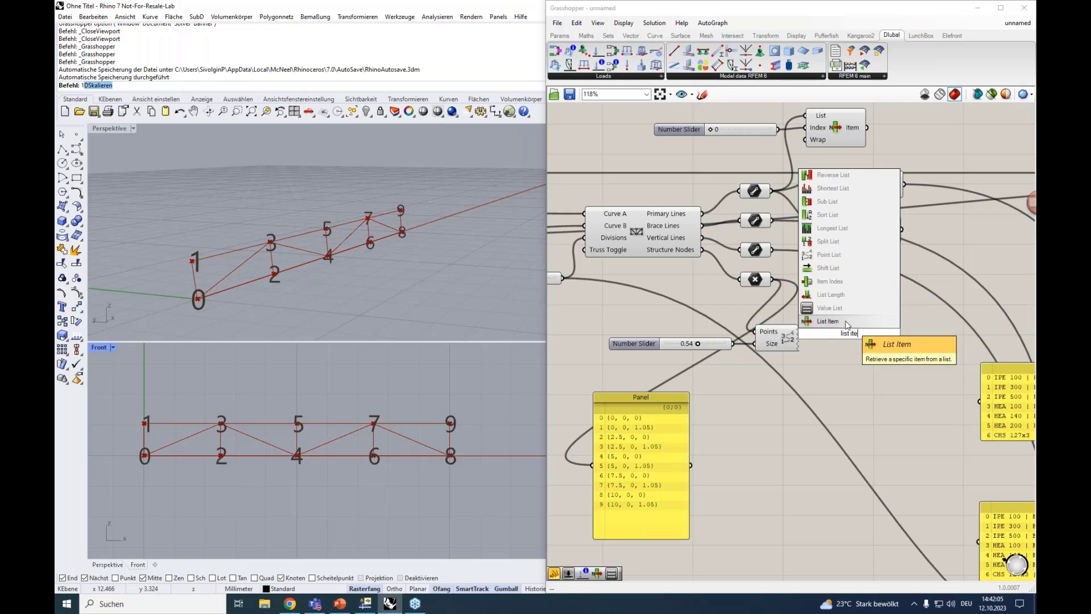
pyautogui.click(845, 321)
pyautogui.moveTo(853, 325); pyautogui.dragTo(885, 325)
pyautogui.moveTo(773, 279); pyautogui.dragTo(848, 318)
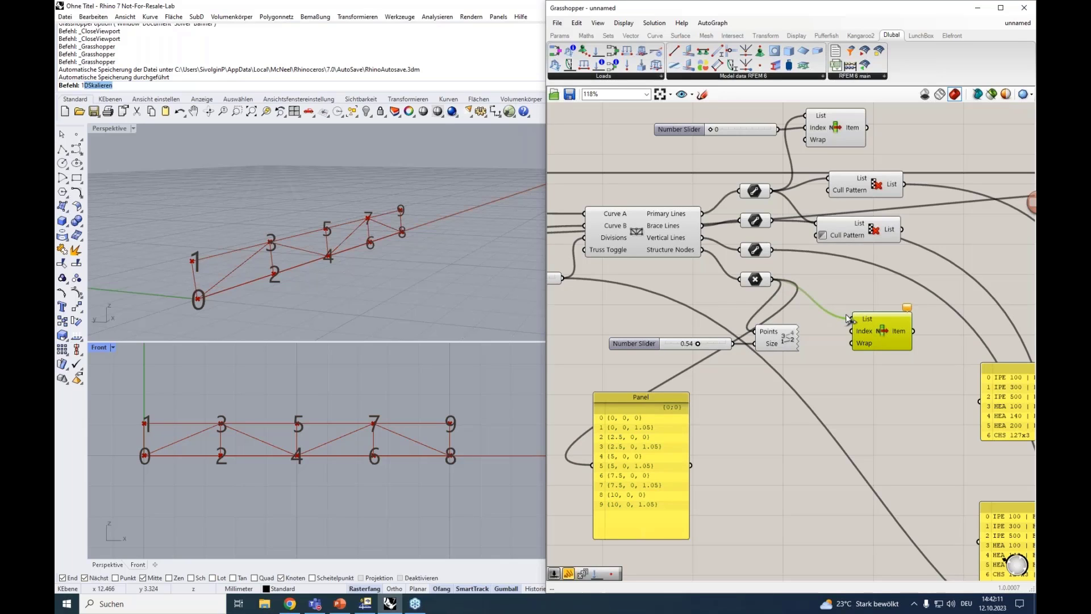
pyautogui.moveTo(848, 318); pyautogui.dragTo(850, 319)
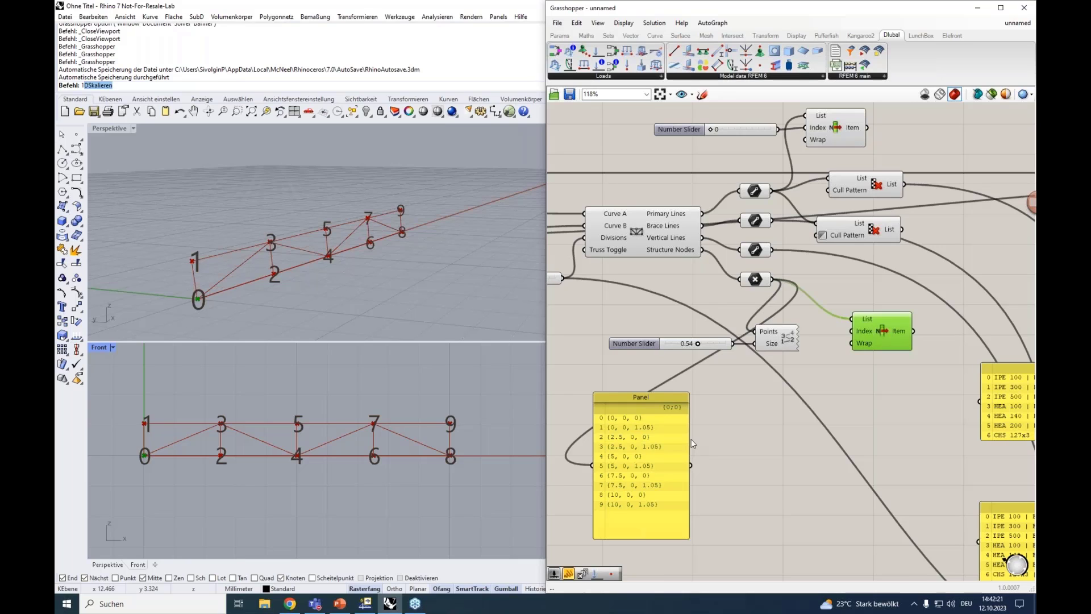
# Add a Series component below the List Item and connect a number slider with value 1 to its Start input
pyautogui.doubleClick(786, 429)
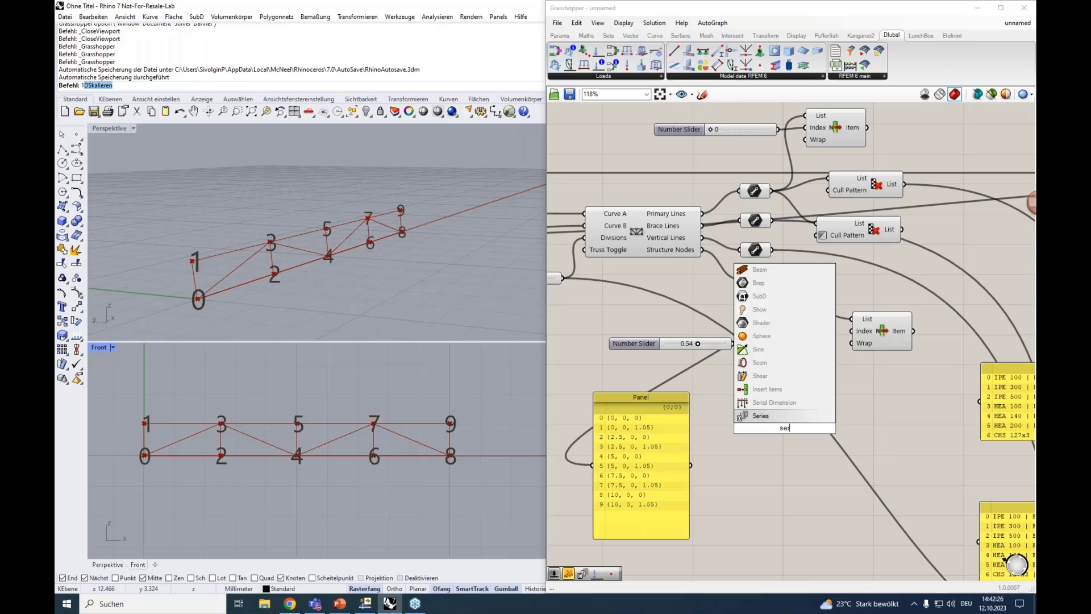
pyautogui.click(763, 416)
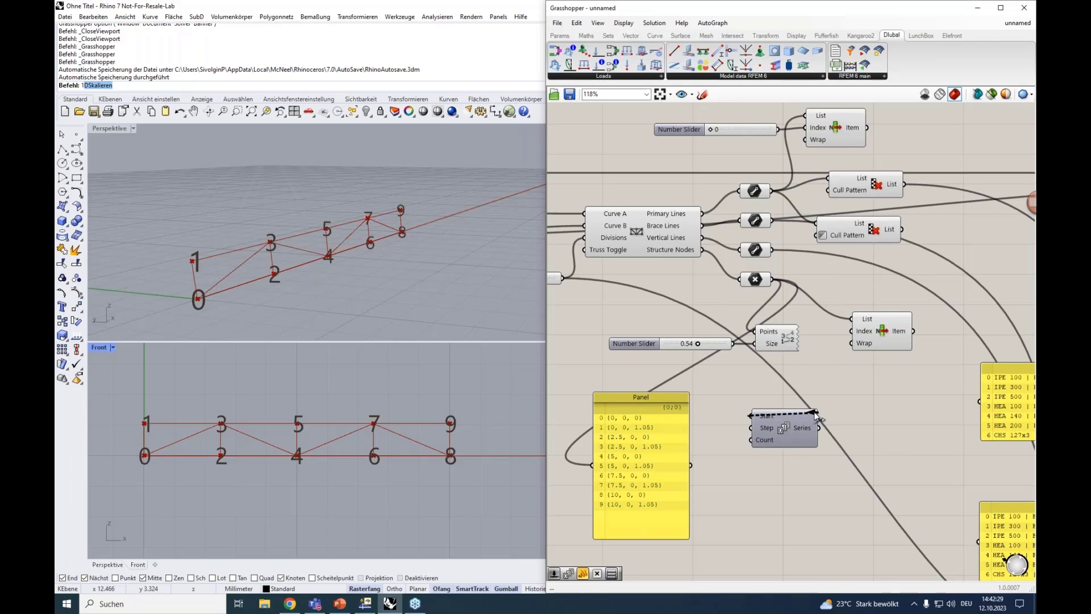
pyautogui.moveTo(783, 413); pyautogui.dragTo(843, 410)
pyautogui.click(770, 404)
pyautogui.write('1')
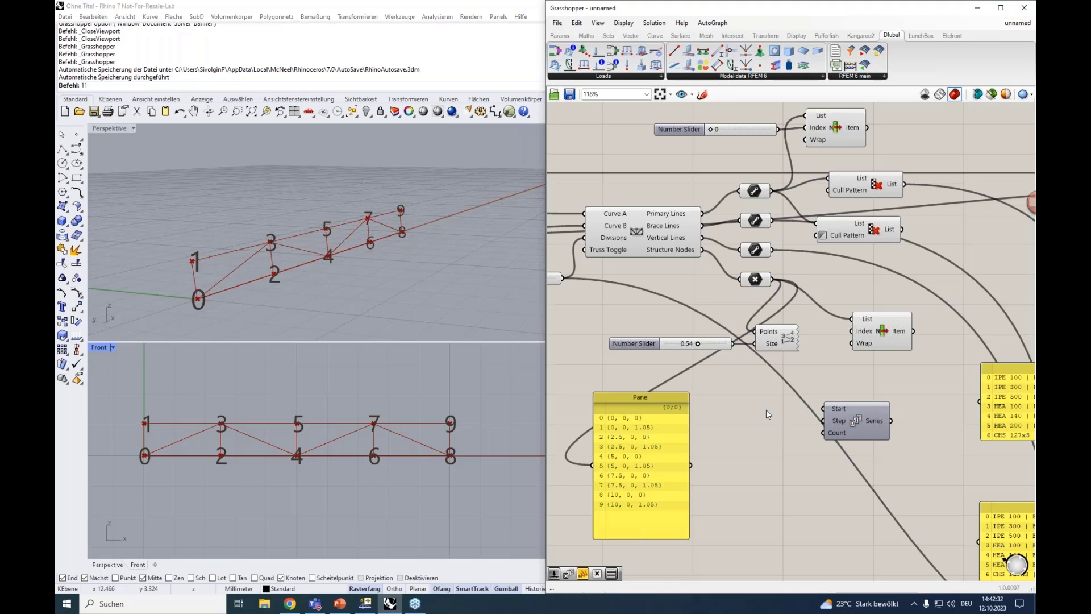
pyautogui.doubleClick(766, 411)
pyautogui.write('1')
pyautogui.press('Return')
pyautogui.moveTo(759, 404); pyautogui.dragTo(824, 409)
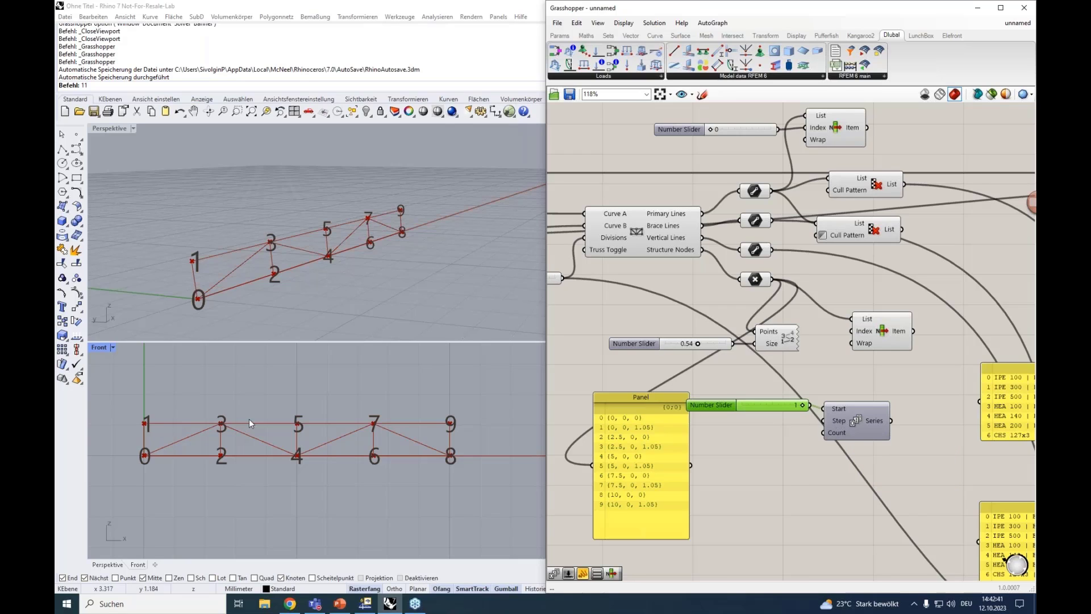
# Create a number slider with value 2 and connect it to the Series component's Step input
pyautogui.doubleClick(764, 405)
pyautogui.write('2')
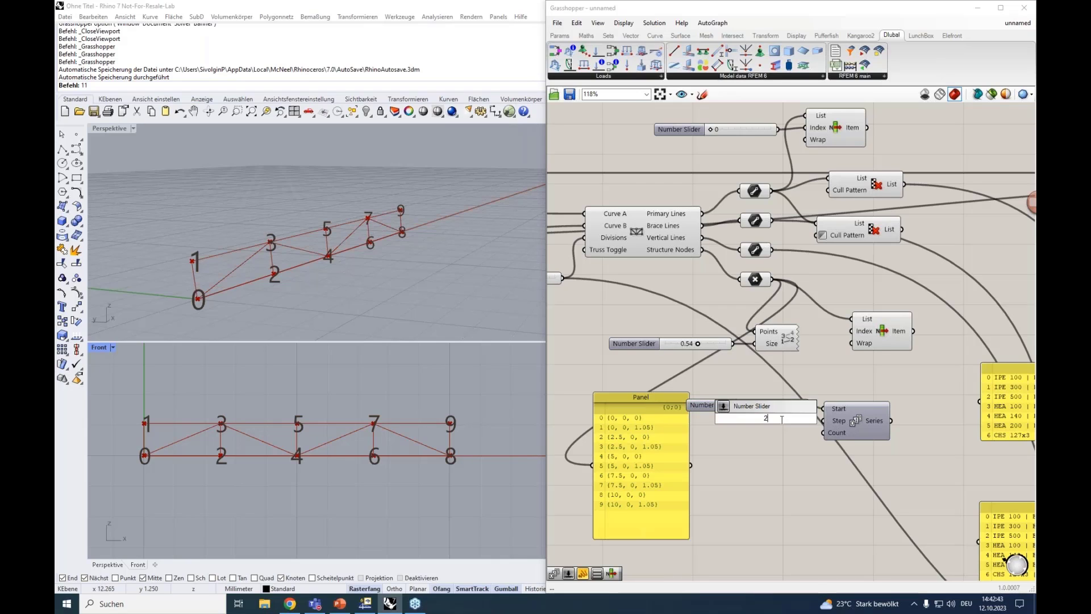
pyautogui.press('Return')
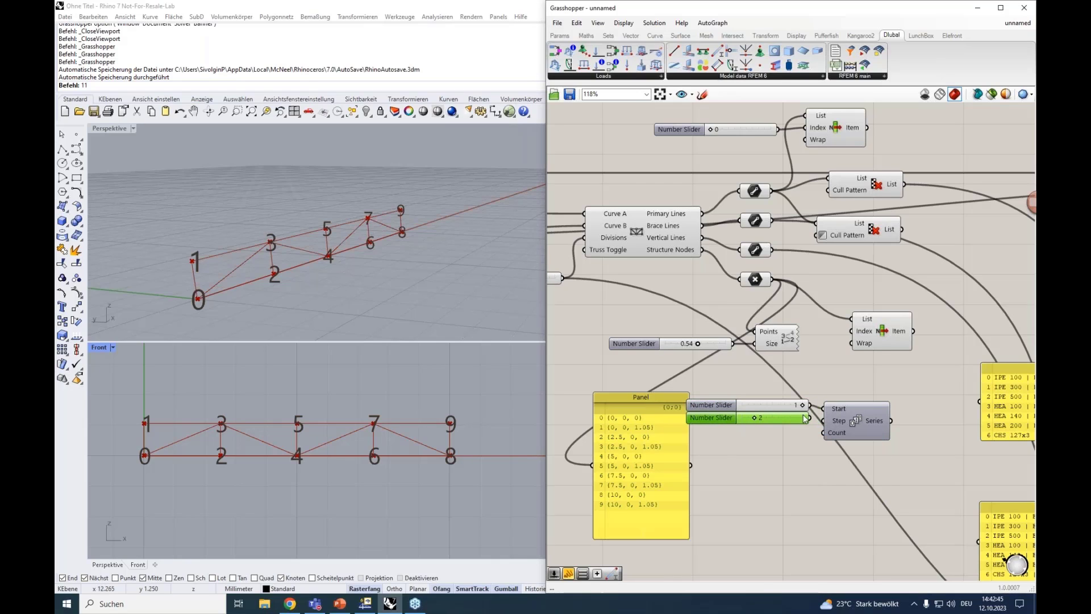
pyautogui.moveTo(875, 422)
# Try 2 truss divisions and settle on 5, moving the node coordinates panel clear of the Series sliders
pyautogui.scroll(-1, 632, 370)
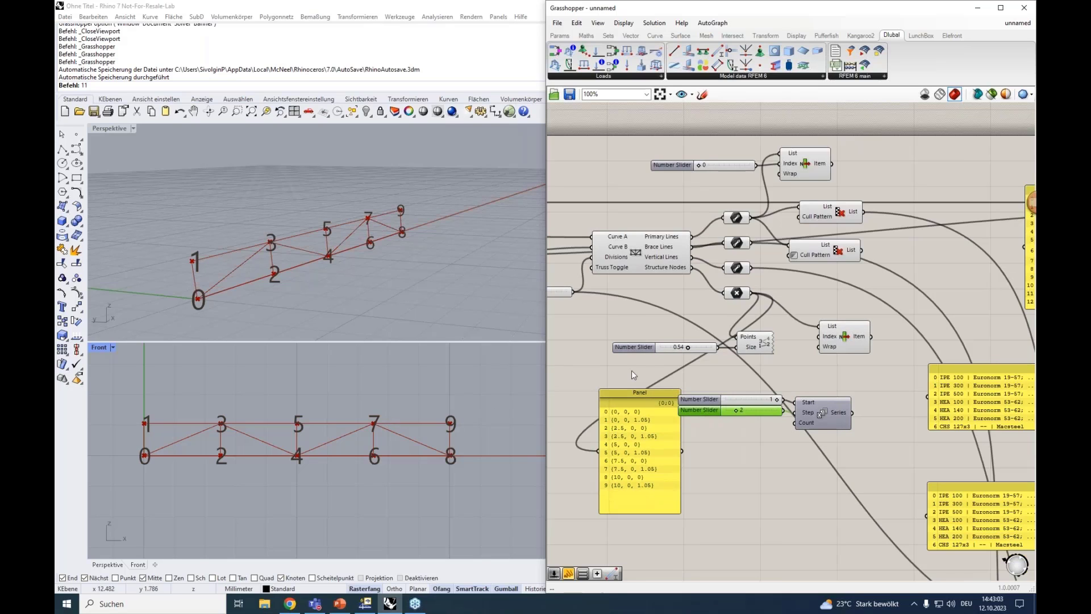
pyautogui.scroll(1, 632, 370)
pyautogui.moveTo(622, 366); pyautogui.dragTo(688, 352, button='right')
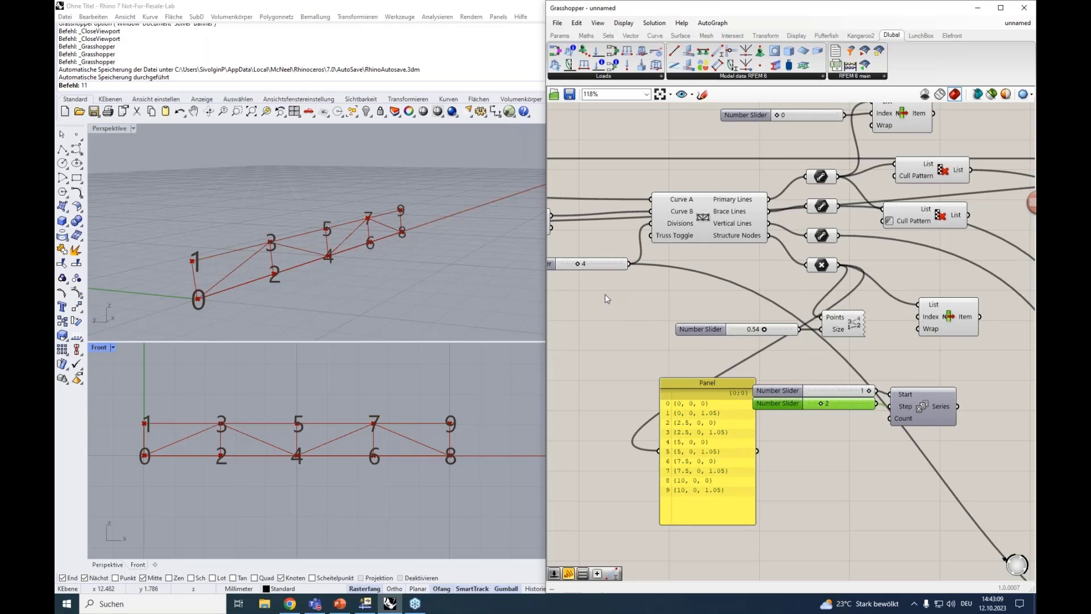
pyautogui.moveTo(589, 271); pyautogui.dragTo(580, 271)
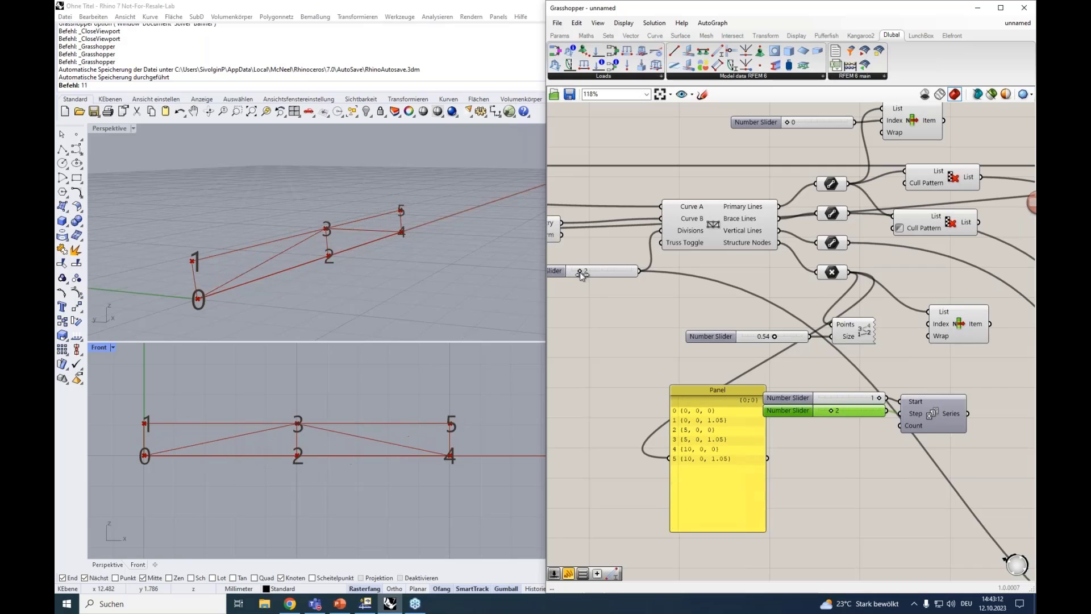
pyautogui.click(697, 391)
pyautogui.moveTo(697, 390); pyautogui.dragTo(617, 403)
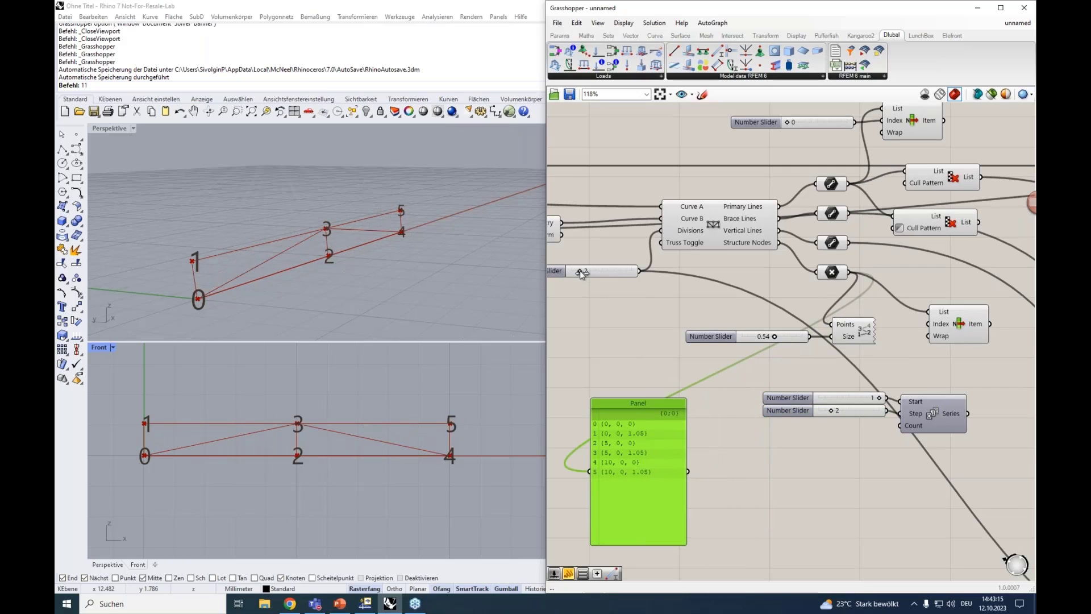
pyautogui.moveTo(580, 271); pyautogui.dragTo(595, 273)
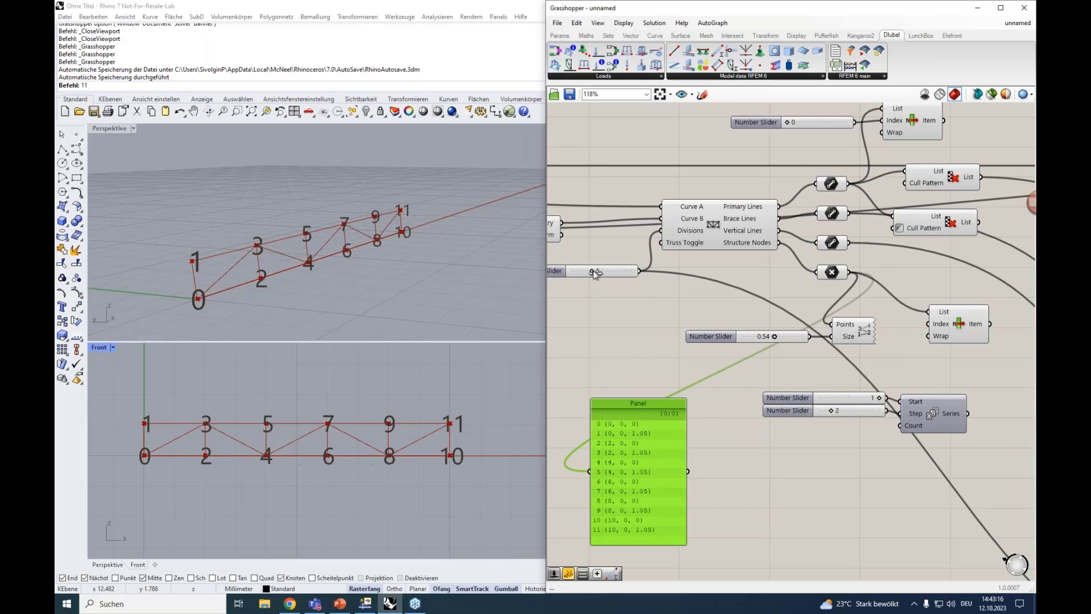
# Add an Addition component that adds 1 to the Divisions slider value and connect its Result to the Series Count input
pyautogui.doubleClick(749, 458)
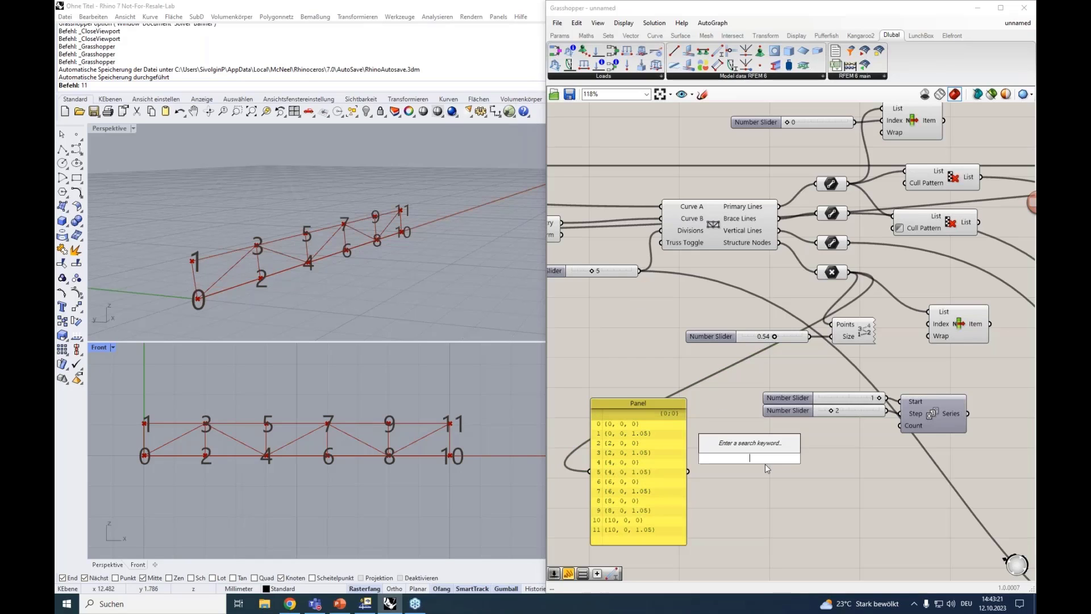
pyautogui.write('+1')
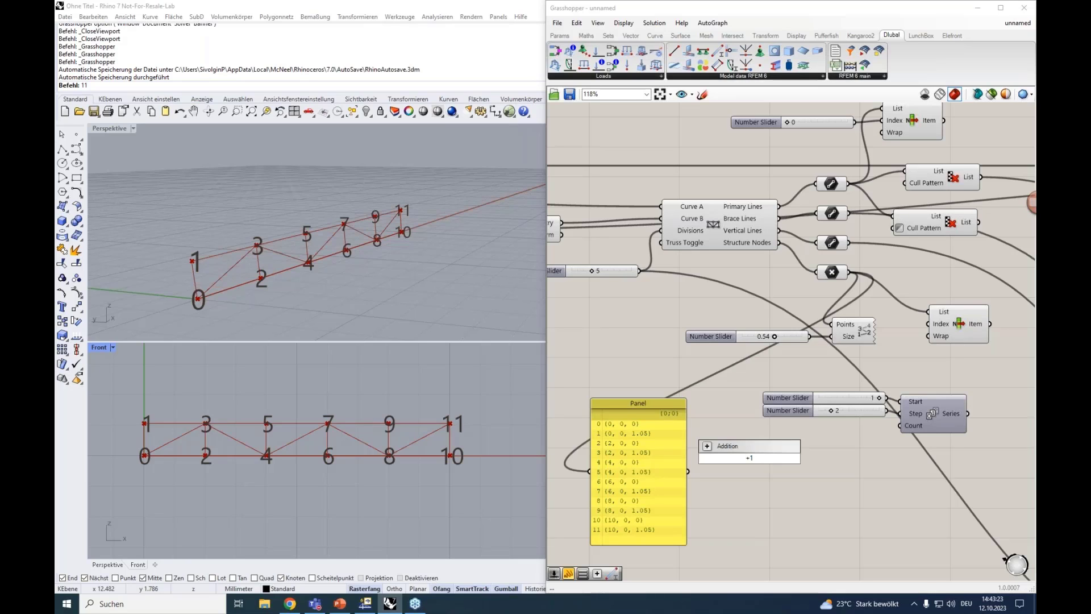
pyautogui.press('Return')
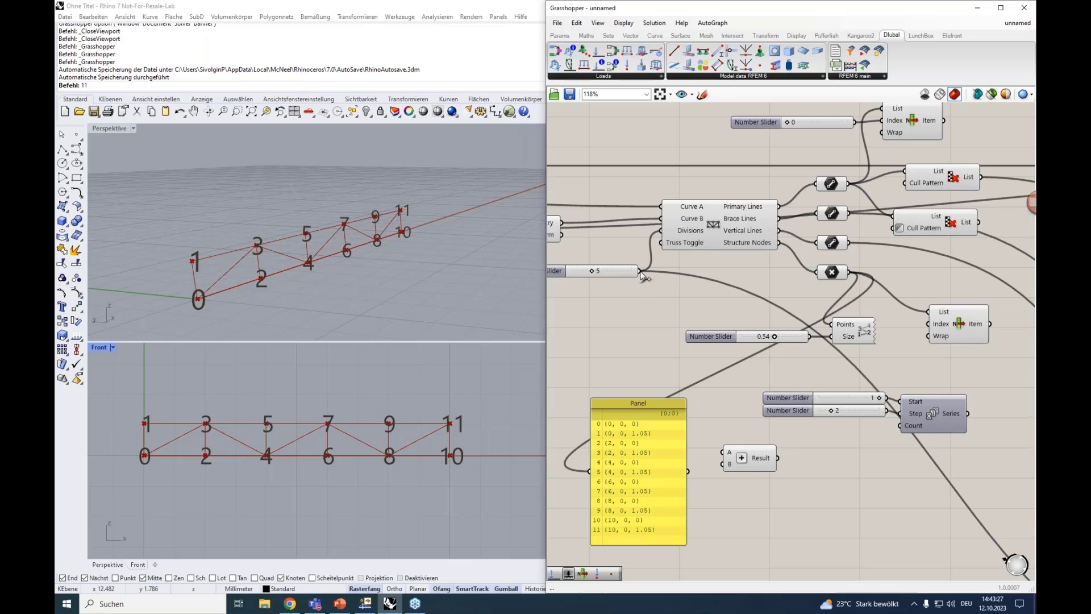
pyautogui.moveTo(641, 272); pyautogui.dragTo(896, 429)
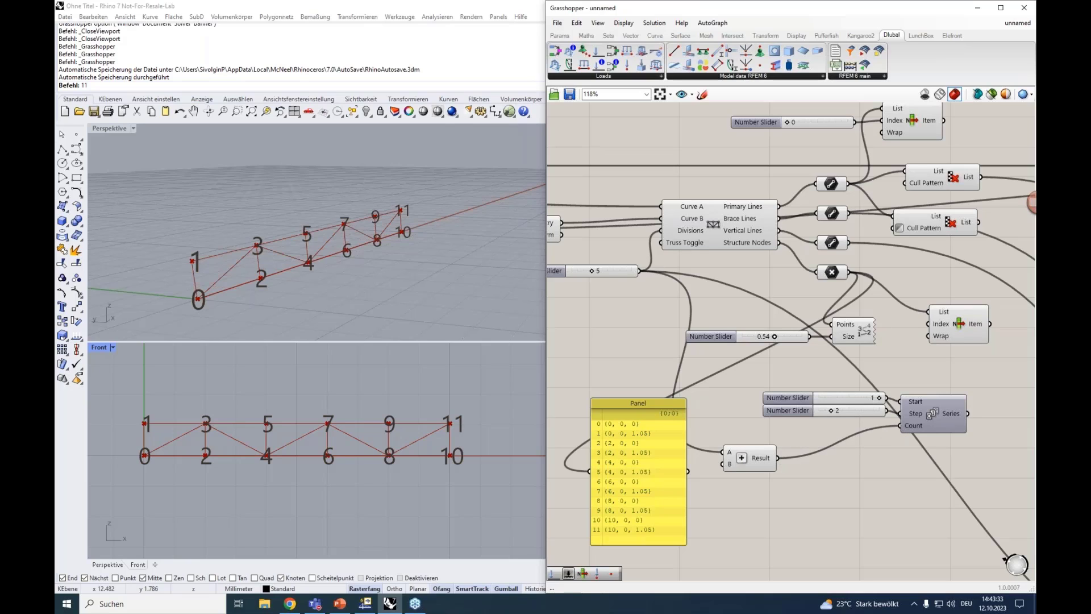
# Move the material and section panels farther from the List Item component to free up canvas space
pyautogui.click(945, 419)
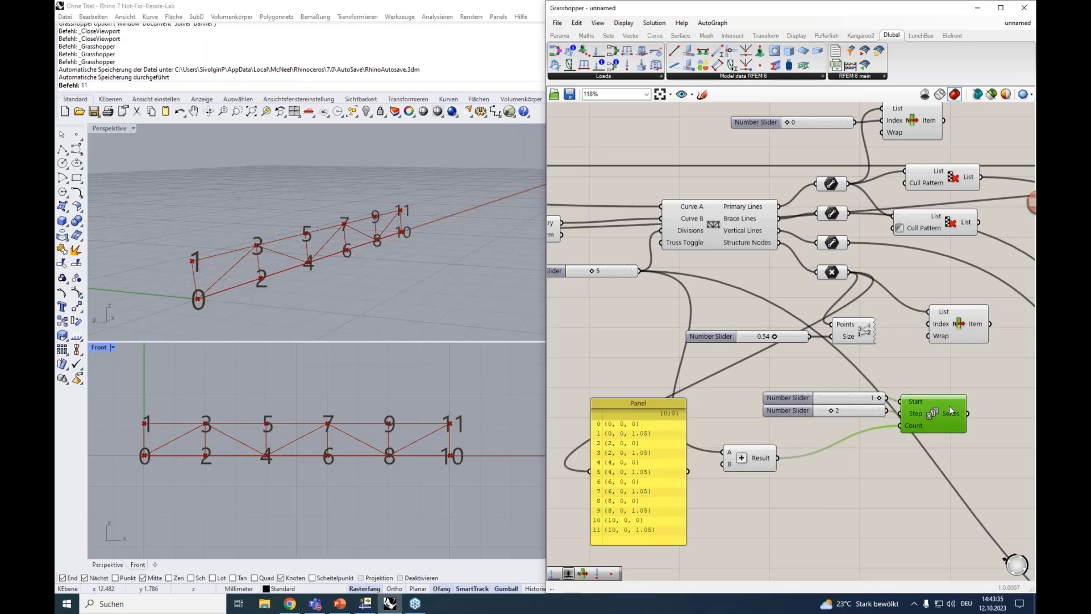
pyautogui.moveTo(998, 366); pyautogui.dragTo(801, 360, button='right')
pyautogui.moveTo(831, 375); pyautogui.dragTo(910, 376)
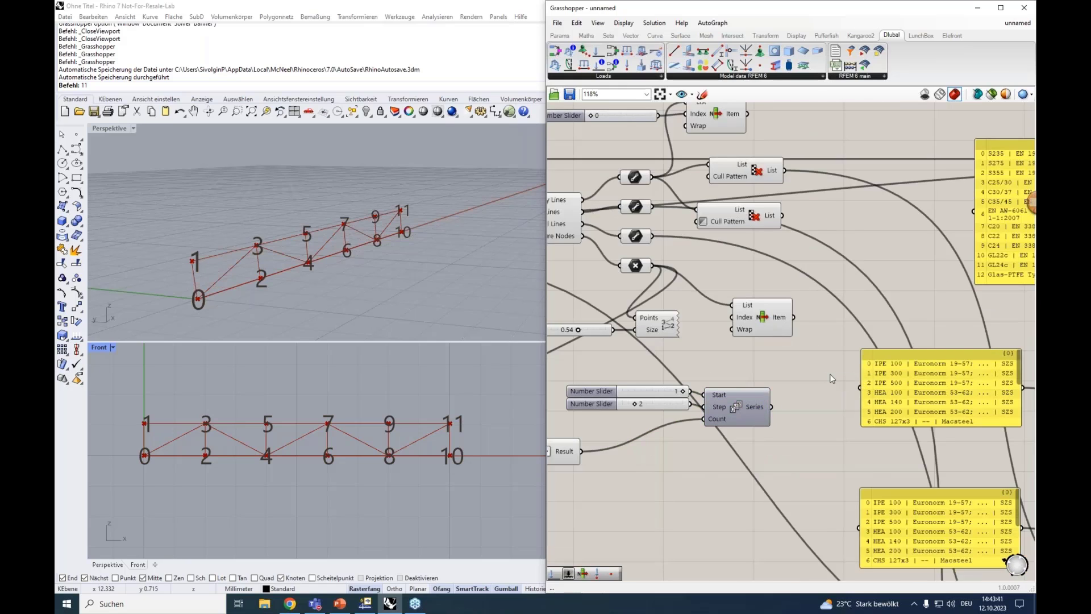
pyautogui.keyDown('alt'); pyautogui.moveTo(832, 373); pyautogui.dragTo(1008, 372); pyautogui.keyUp('alt')
# Place the List Item beside the Series component, connect the Series output to its Index input, and preview the selected nodes
pyautogui.moveTo(747, 320); pyautogui.dragTo(837, 350)
pyautogui.moveTo(771, 407); pyautogui.dragTo(742, 402)
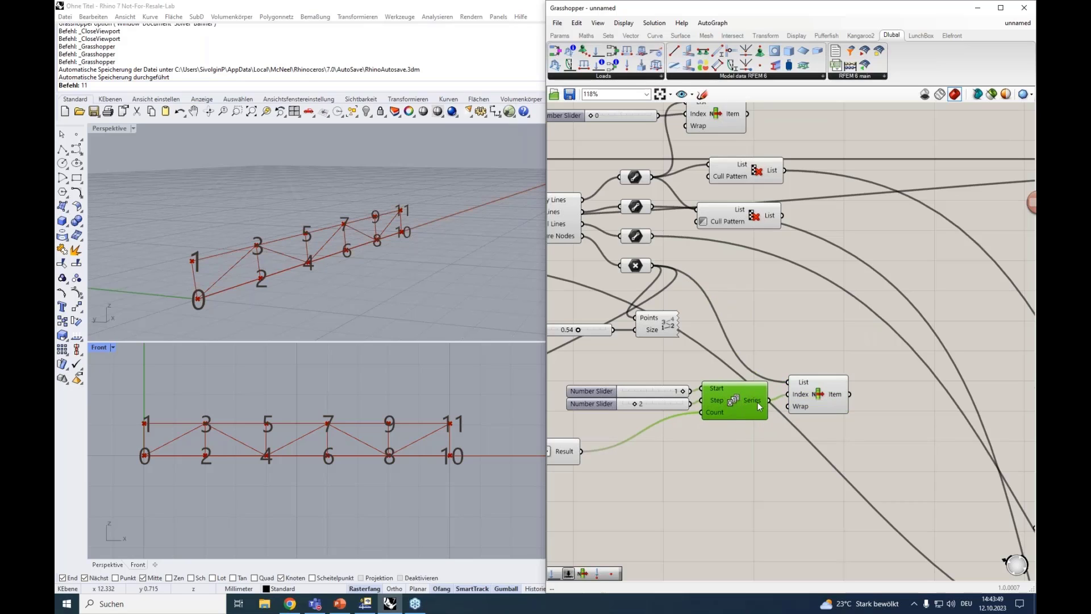
pyautogui.click(830, 401)
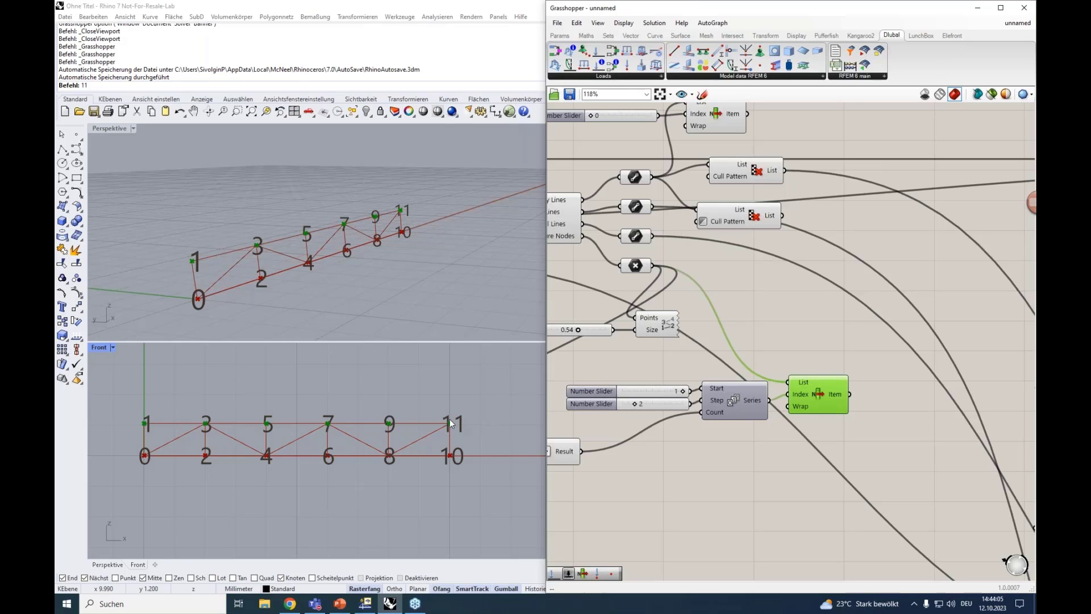
# Add a Dlubal RFEM 6 Node component of type Assemble beside the List Item
pyautogui.moveTo(699, 465); pyautogui.dragTo(618, 471, button='right')
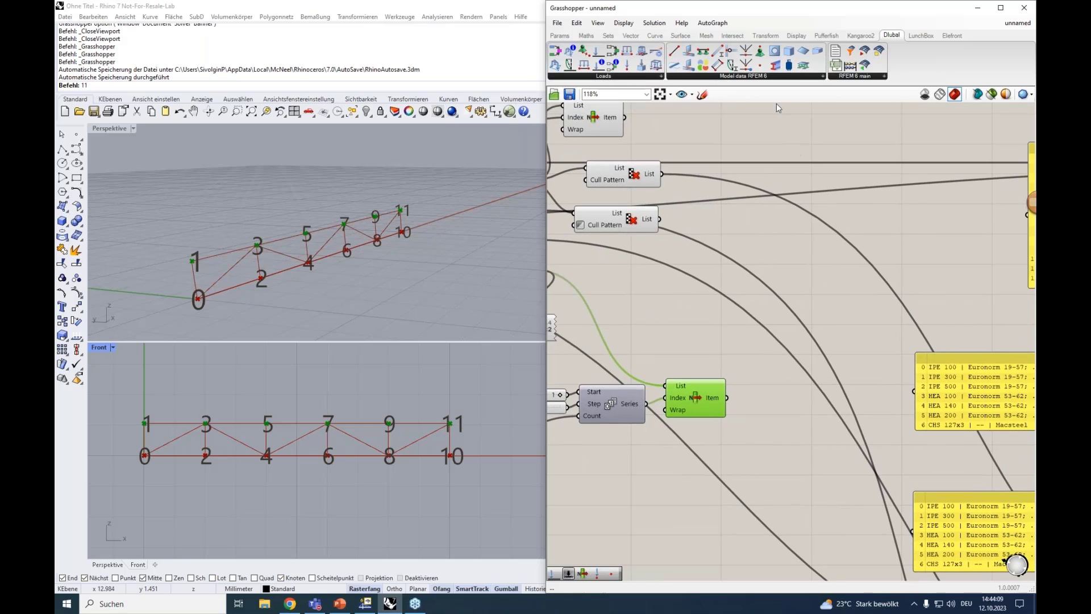
pyautogui.click(760, 65)
pyautogui.click(794, 401)
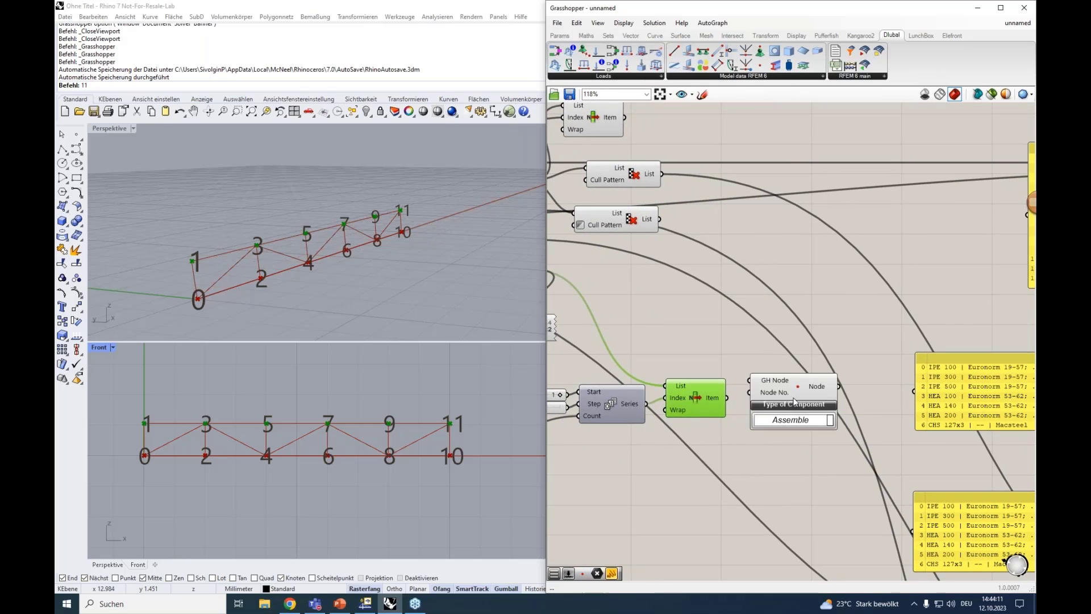
pyautogui.moveTo(788, 397)
pyautogui.moveTo(775, 387); pyautogui.dragTo(785, 408)
pyautogui.moveTo(766, 364); pyautogui.dragTo(755, 340, button='right')
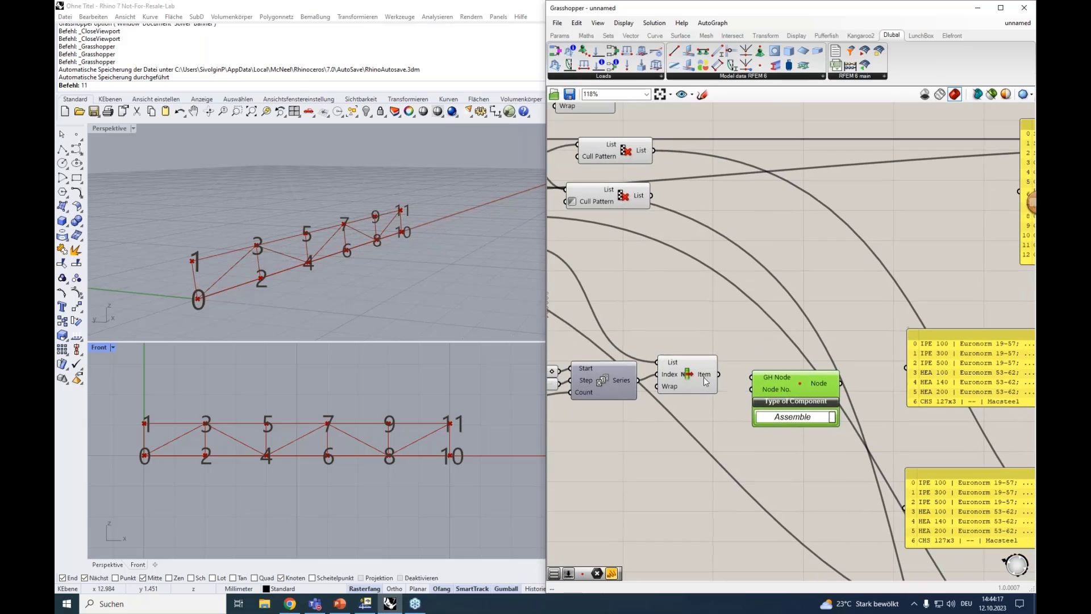
# Connect the List Item's Item output to the Node component's GH Node input
pyautogui.click(703, 377)
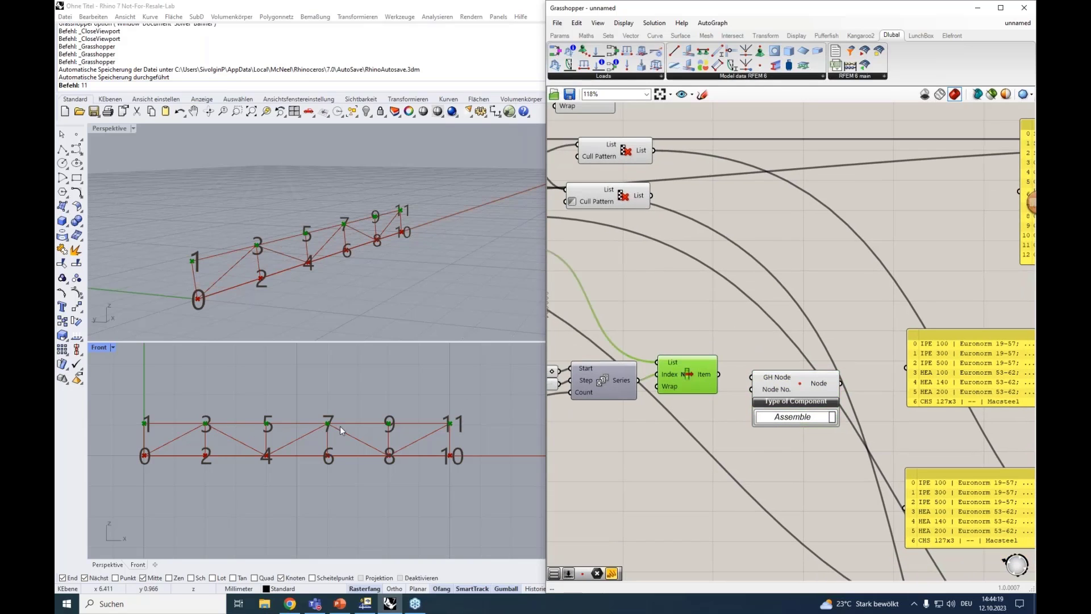
pyautogui.moveTo(719, 373); pyautogui.dragTo(751, 377)
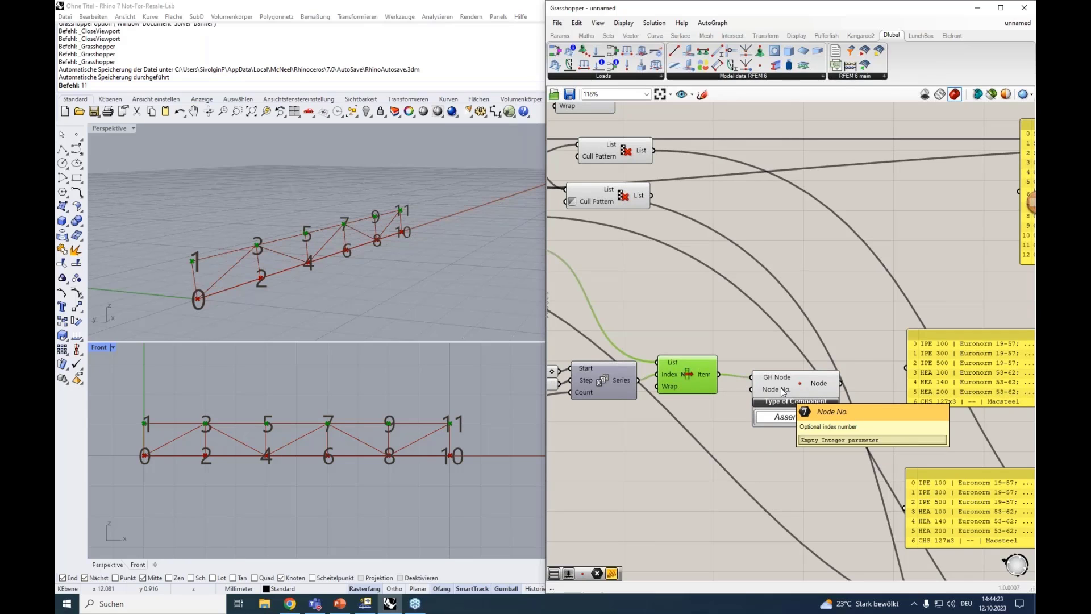
pyautogui.click(618, 384)
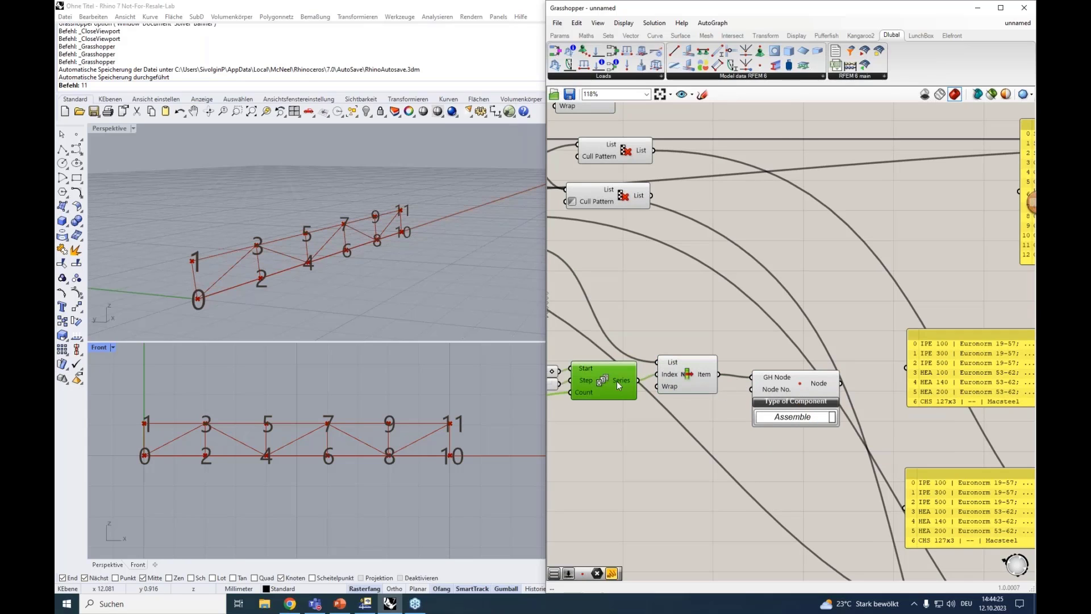
# Connect the Series output to the Node component's Node No. input
pyautogui.moveTo(623, 379)
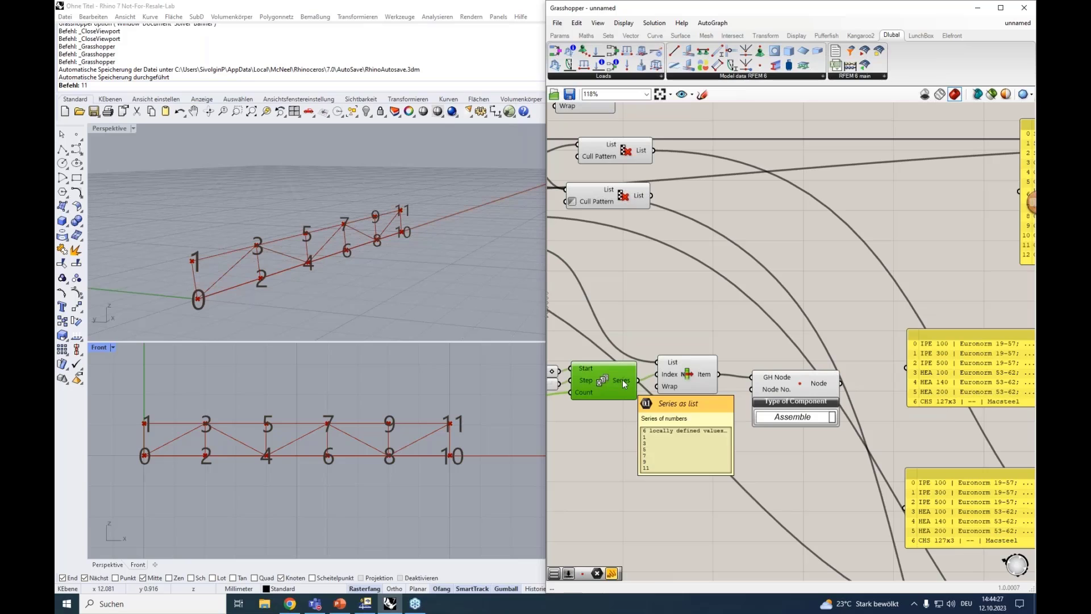
pyautogui.moveTo(622, 379); pyautogui.dragTo(751, 390)
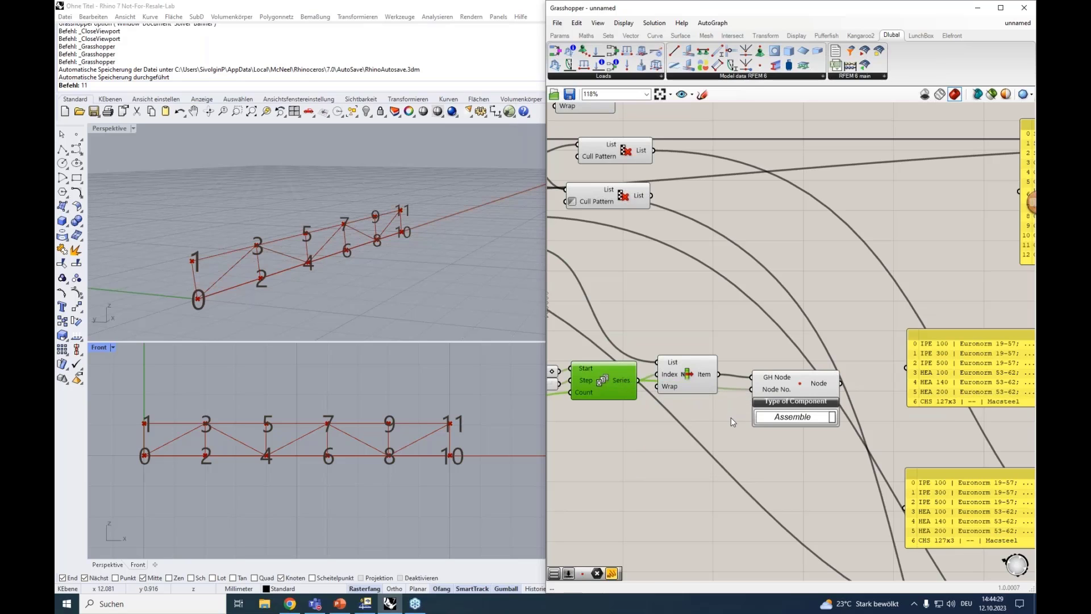
pyautogui.click(785, 393)
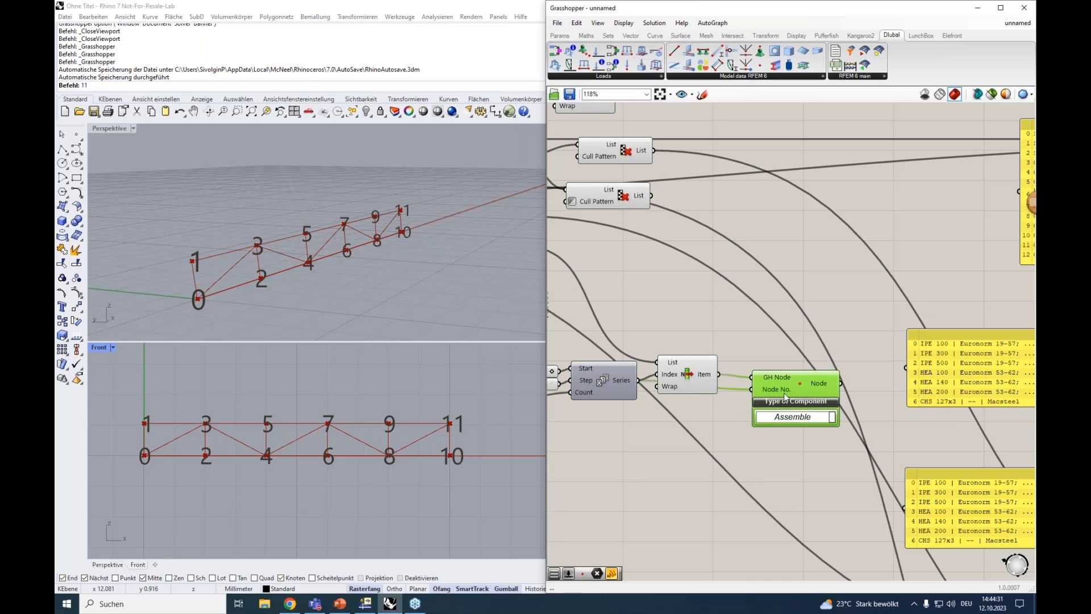
# Connect the Node component's output to the Nodal Load component's Nodes No. input and expand the additional inputs of Nodal Load
pyautogui.moveTo(772, 449); pyautogui.dragTo(653, 444, button='right')
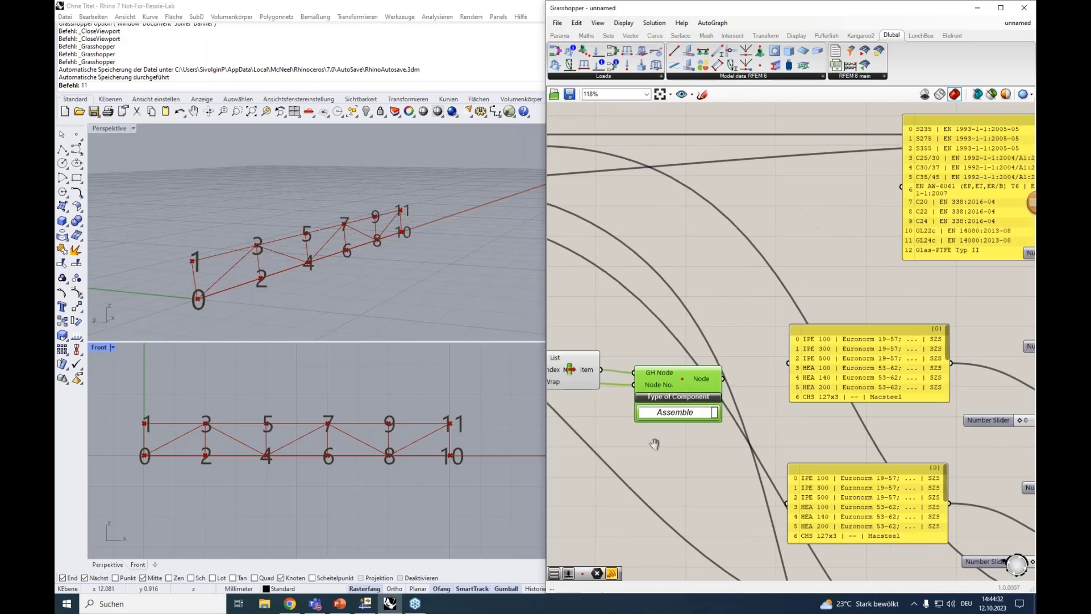
pyautogui.scroll(-10, 722, 386)
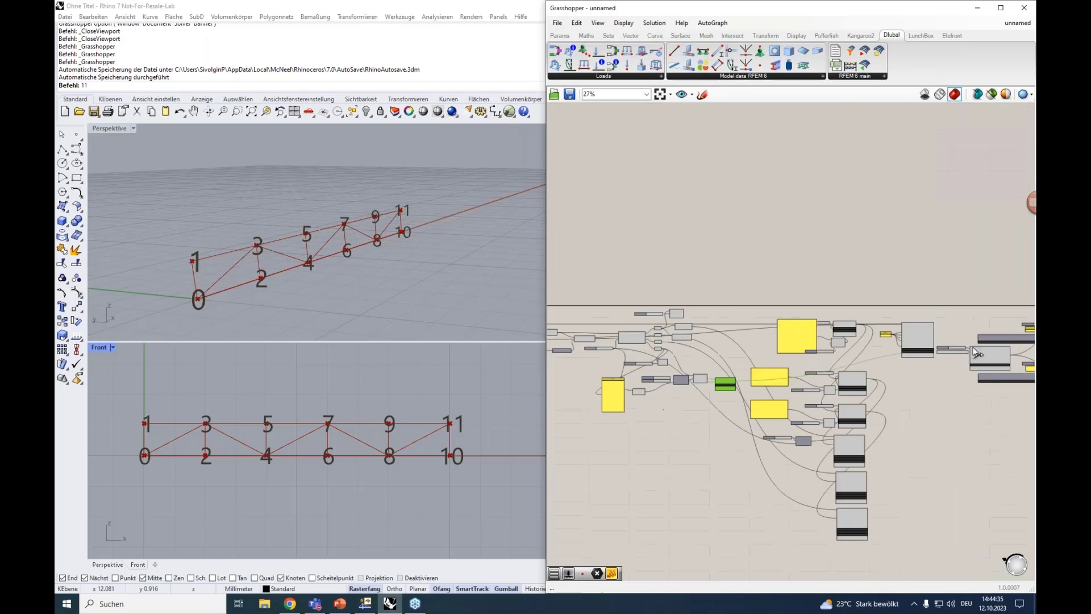
pyautogui.moveTo(1034, 352); pyautogui.dragTo(779, 316)
pyautogui.scroll(10, 917, 352)
pyautogui.scroll(4, 935, 312)
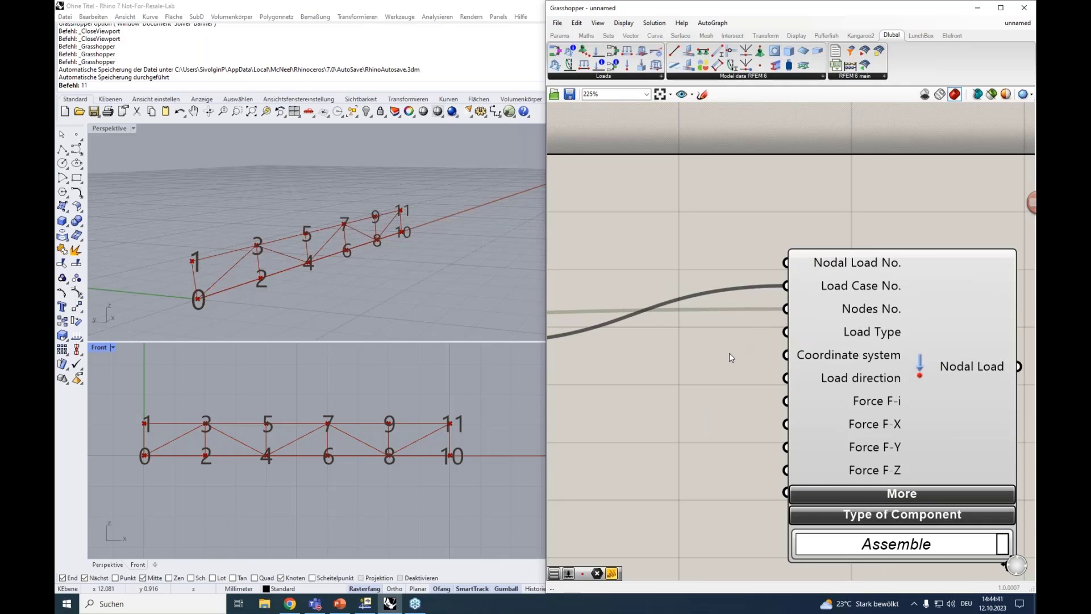
pyautogui.scroll(-3, 732, 357)
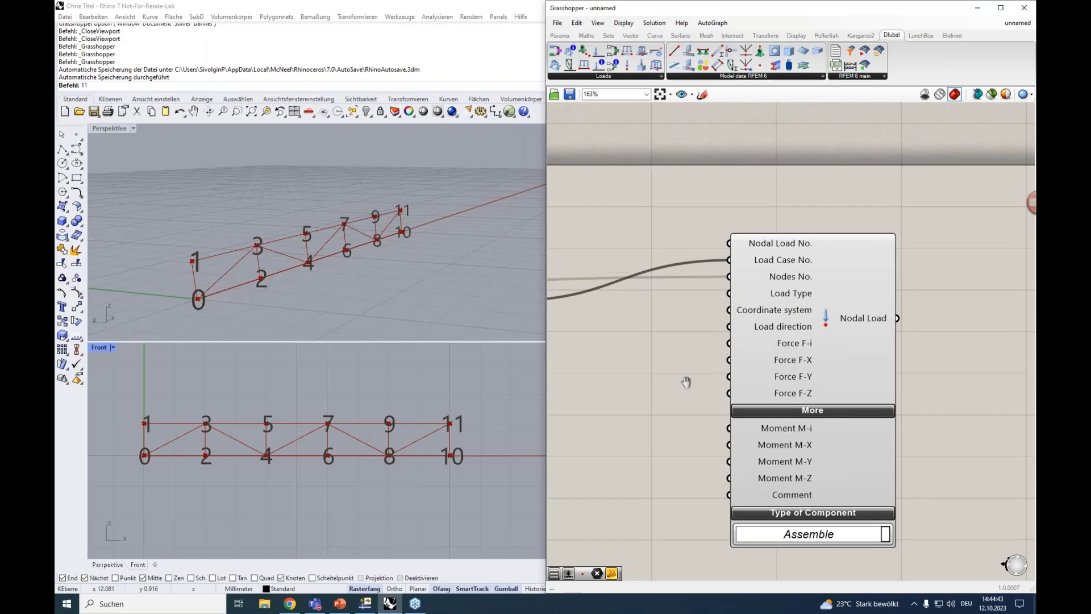
pyautogui.moveTo(783, 322); pyautogui.dragTo(805, 327)
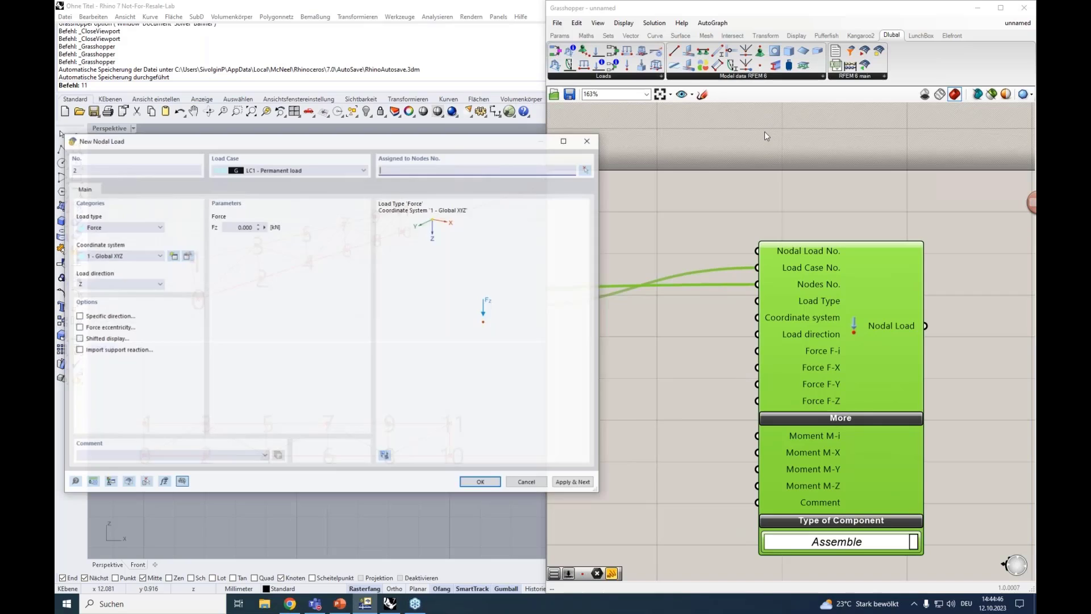
# Compare the load type, coordinate system and load direction fields of RFEM's New Nodal Load dialog with the Nodal Load component's inputs
pyautogui.moveTo(238, 143); pyautogui.dragTo(258, 132)
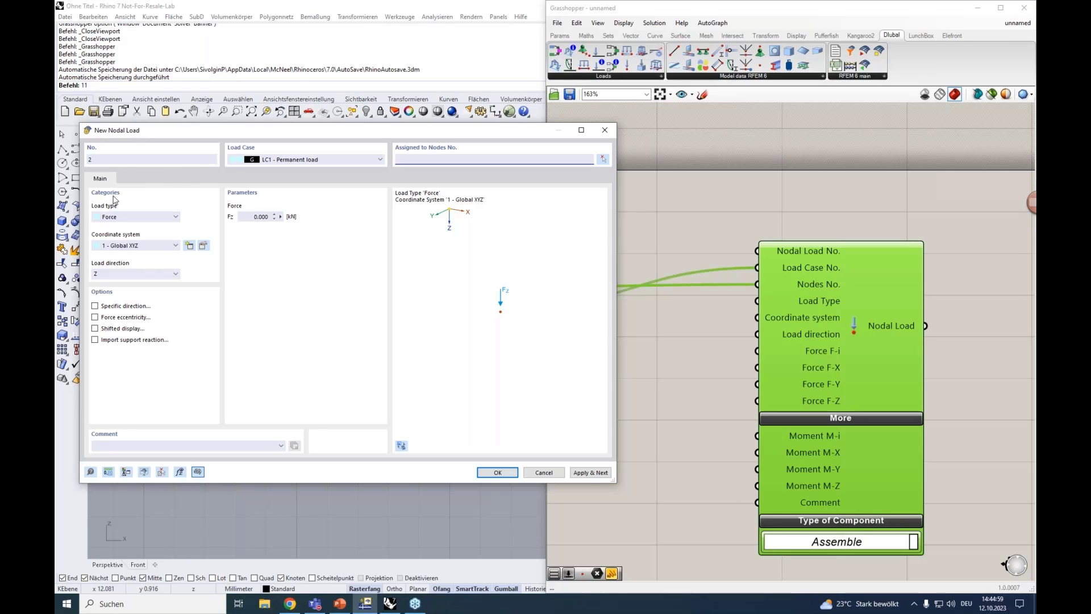
pyautogui.click(121, 216)
pyautogui.click(121, 221)
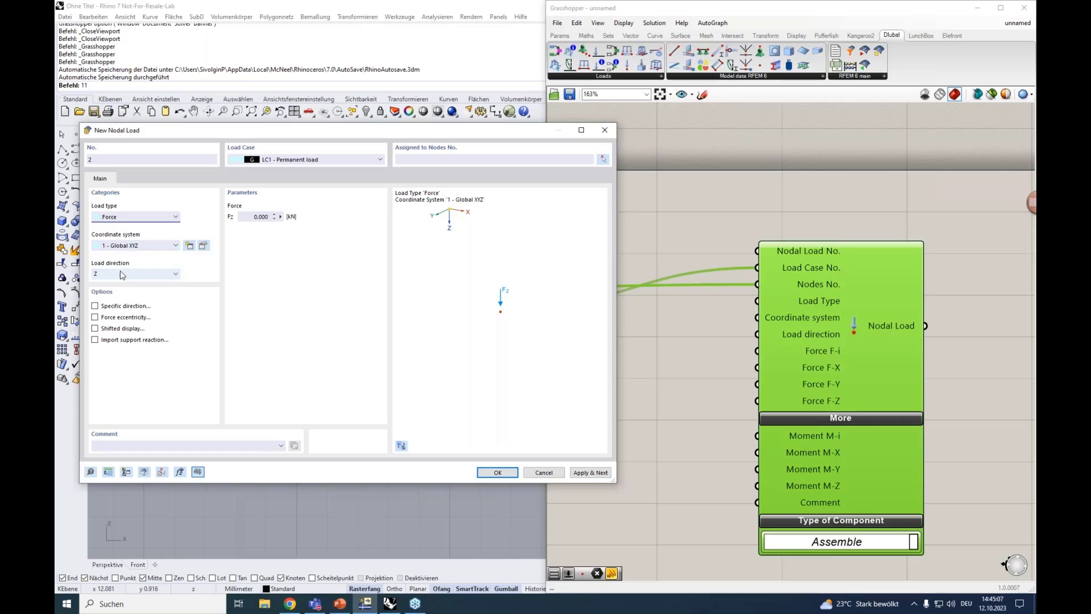
pyautogui.moveTo(834, 332)
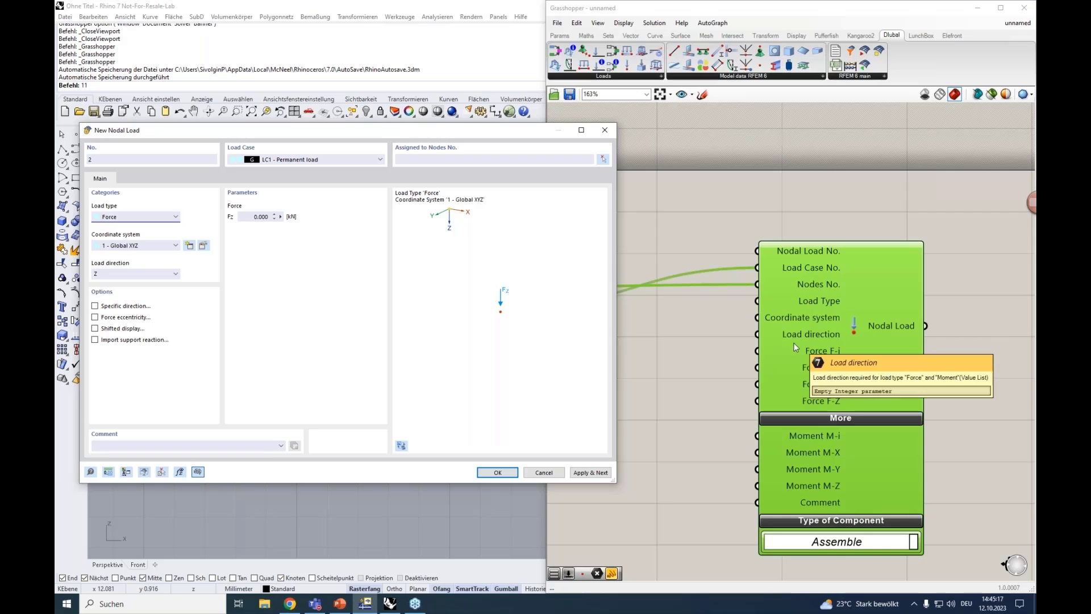
pyautogui.moveTo(818, 289); pyautogui.dragTo(804, 290)
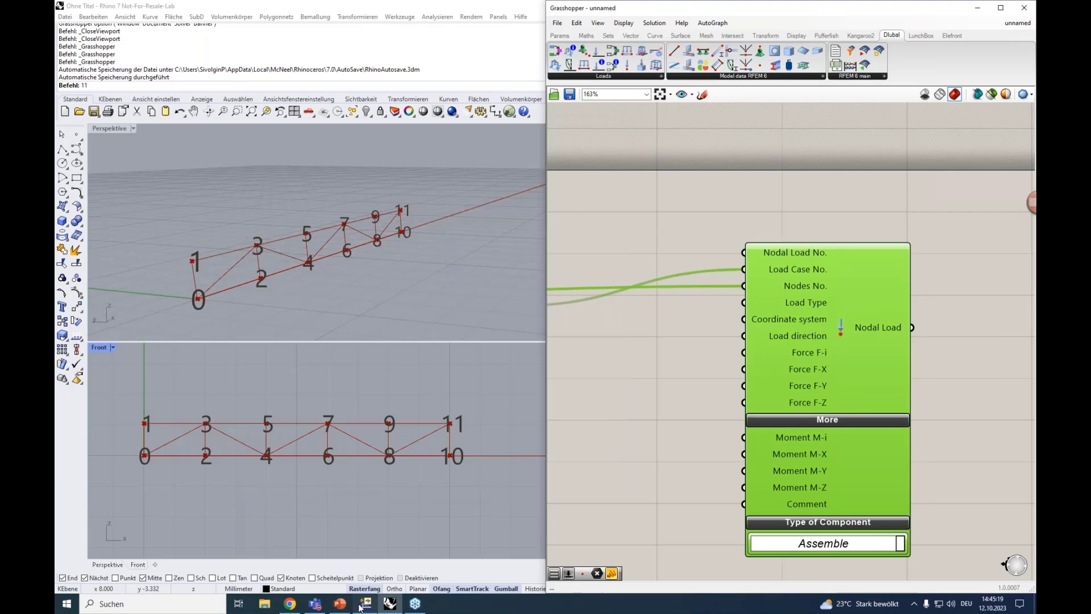
# Switch to RFEM's New Nodal Load dialog and examine which parameters the Moment, Components and Force load types require
pyautogui.click(365, 603)
pyautogui.click(140, 219)
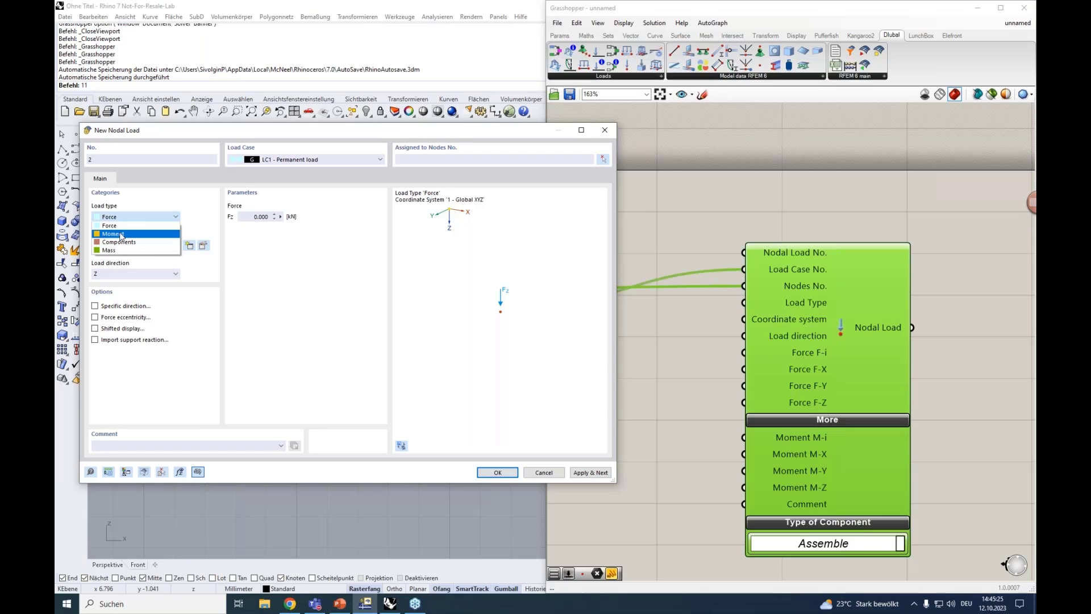
pyautogui.click(124, 234)
pyautogui.click(139, 219)
pyautogui.click(121, 243)
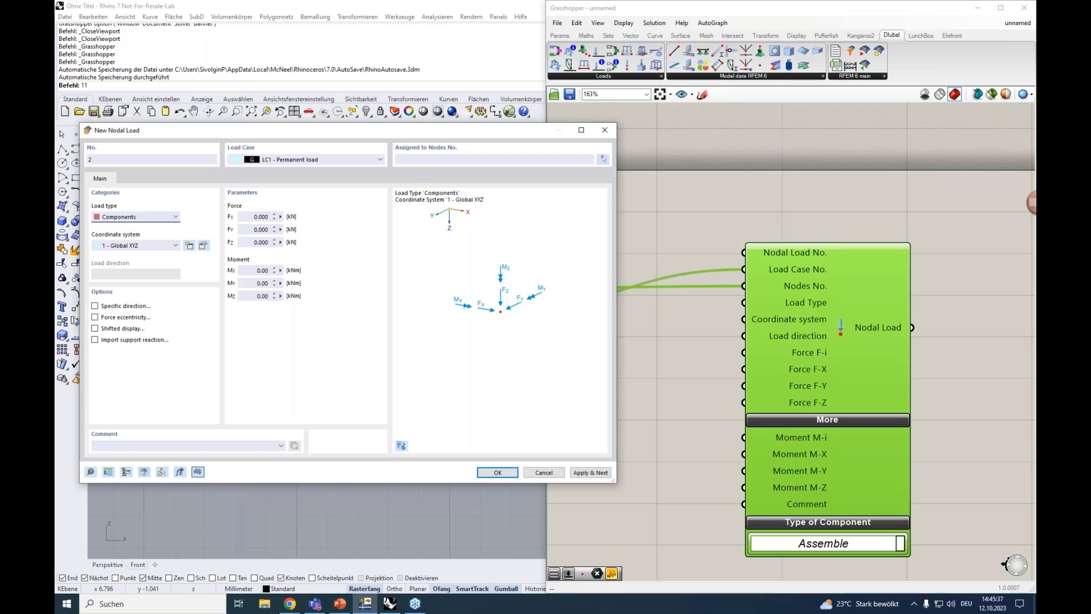
pyautogui.click(139, 219)
pyautogui.click(127, 229)
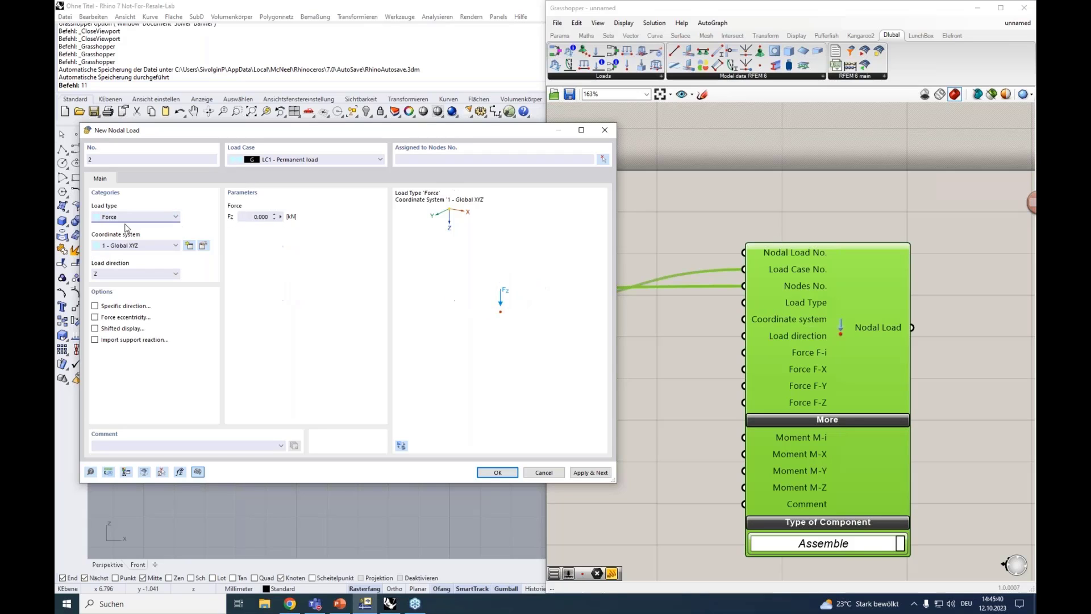
pyautogui.click(256, 217)
pyautogui.click(677, 335)
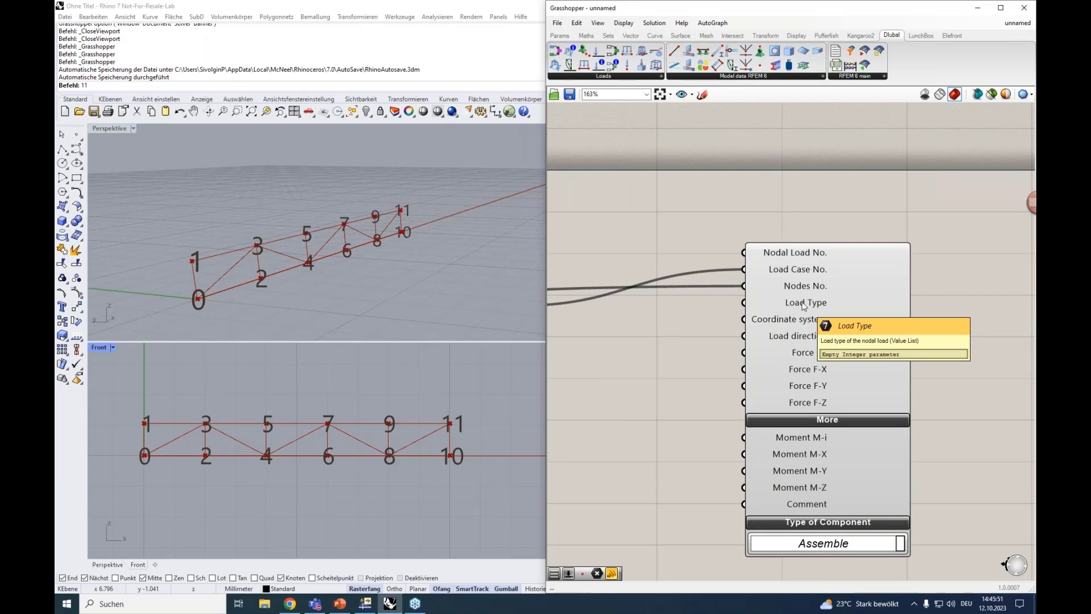
# Add a Value List in Grasshopper, connect it to the Nodal Load's Load Type input, set it to LOAD_TYPE_FORCE and place it beside the component
pyautogui.doubleClick(675, 310)
pyautogui.write('va')
pyautogui.click(684, 299)
pyautogui.moveTo(682, 310); pyautogui.dragTo(745, 312)
pyautogui.click(760, 310)
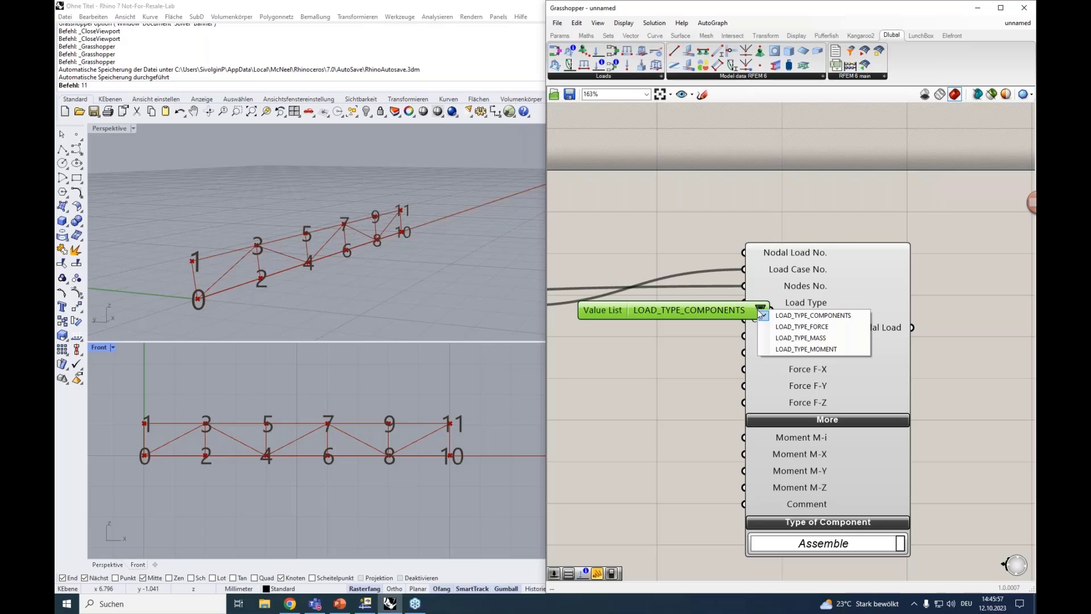
pyautogui.click(804, 328)
pyautogui.moveTo(694, 311); pyautogui.dragTo(658, 302)
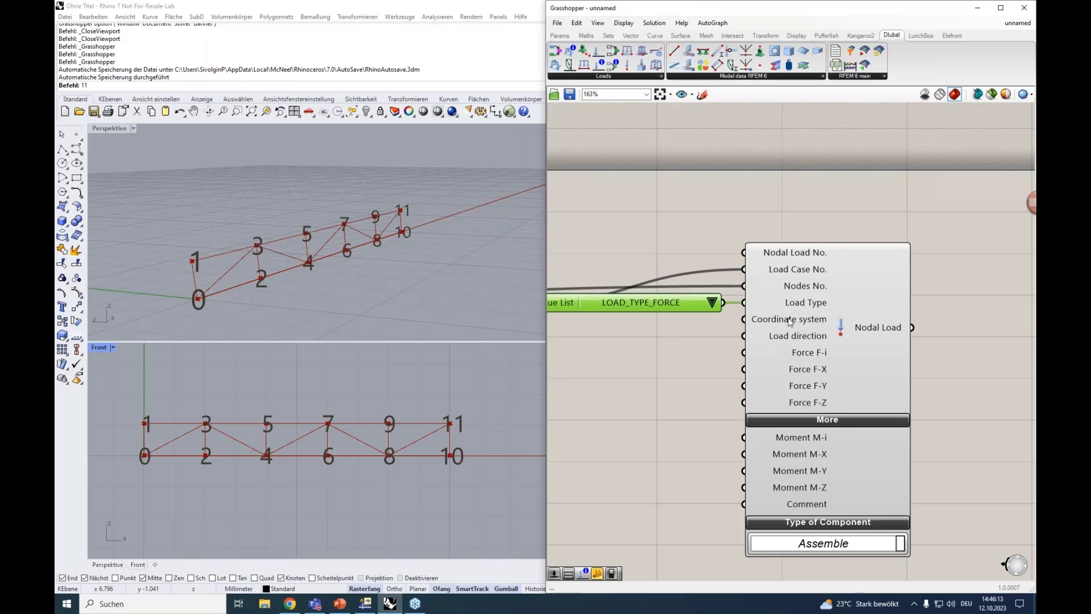
# Add a number slider with value 1 and connect it to the Nodal Load's Coordinate system input
pyautogui.doubleClick(673, 329)
pyautogui.write('1')
pyautogui.press('Return')
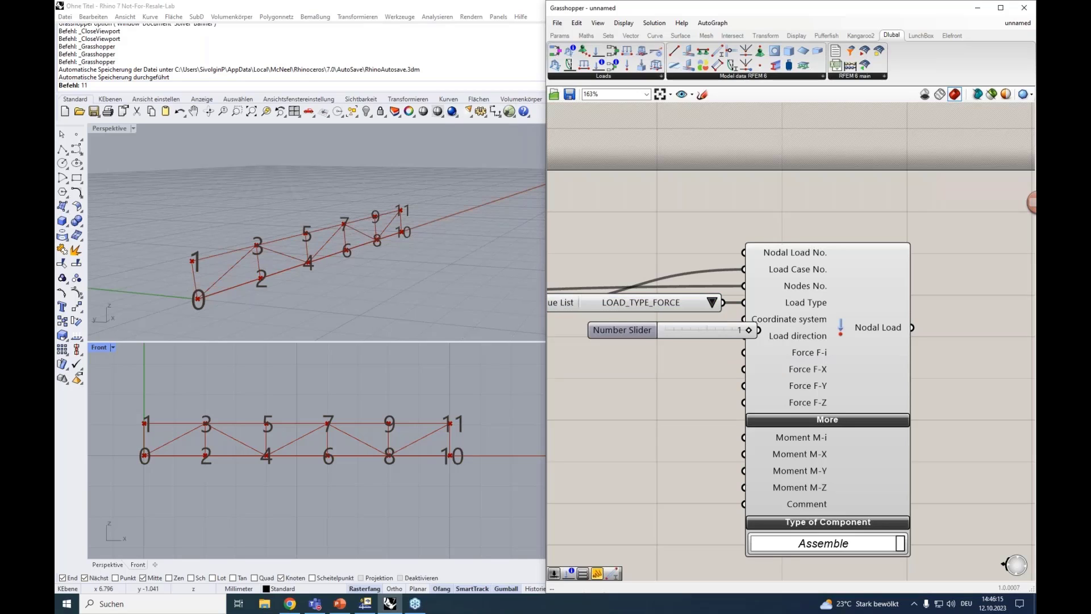
pyautogui.moveTo(714, 332)
pyautogui.mouseDown()
pyautogui.moveTo(723, 328)
pyautogui.moveTo(705, 322)
pyautogui.mouseUp()
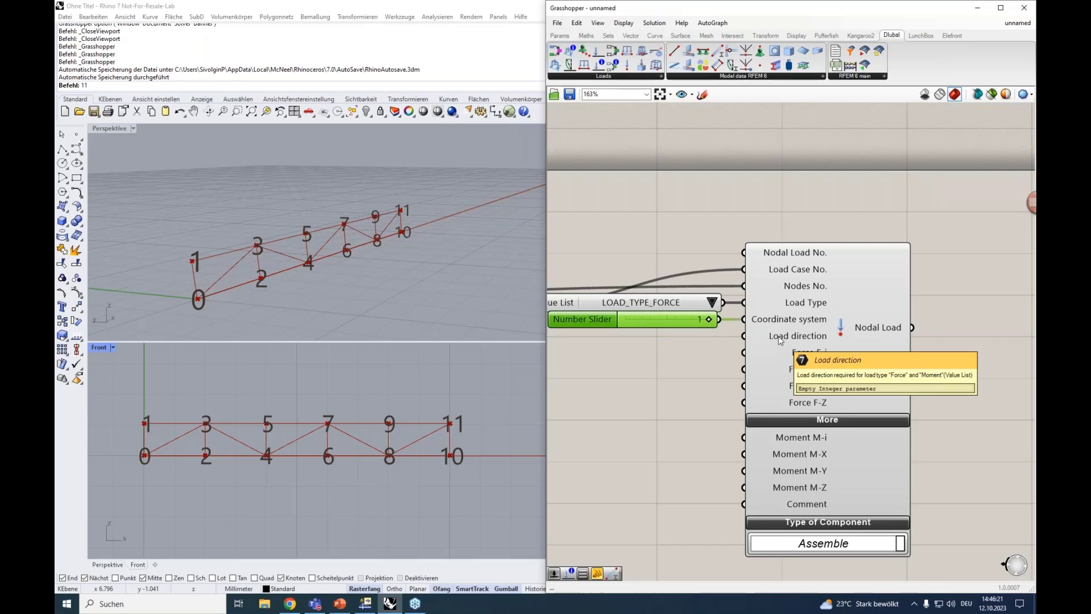
# Add another Value List below the slider and connect it to the Nodal Load's Load direction input
pyautogui.click(640, 357)
pyautogui.doubleClick(640, 357)
pyautogui.write('a')
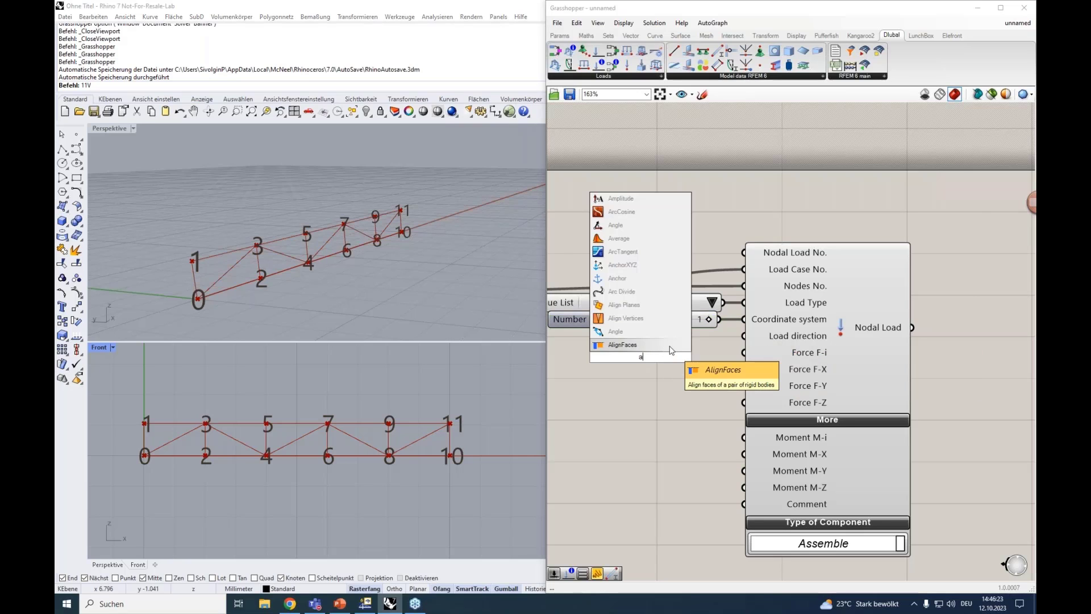
pyautogui.press('BackSpace')
pyautogui.write('va')
pyautogui.click(662, 342)
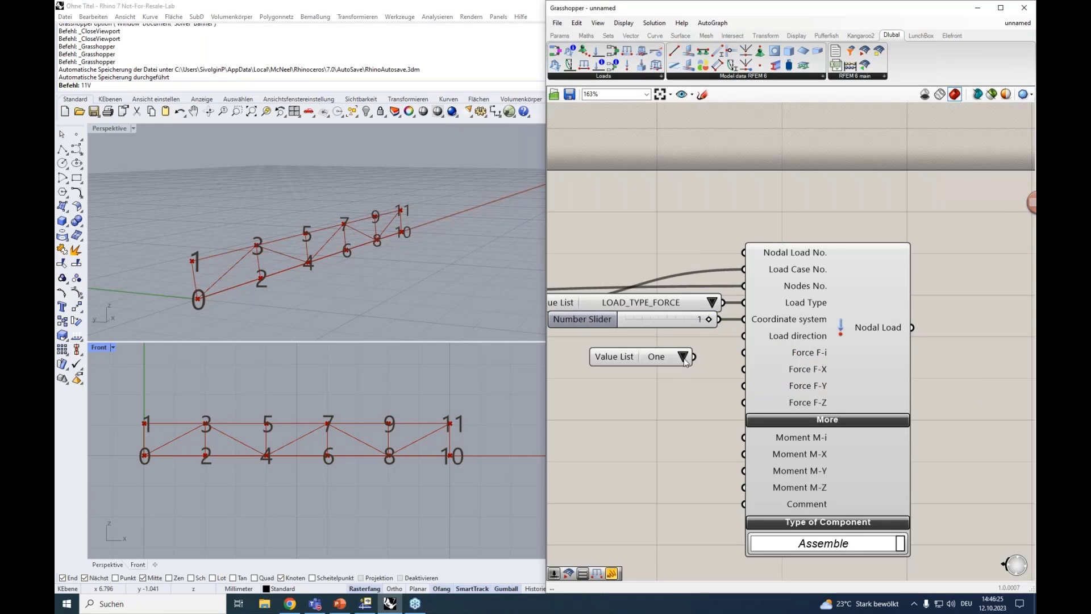
pyautogui.moveTo(694, 357); pyautogui.dragTo(638, 347)
# Move the Nodal Load component clear of its Value Lists and set the load direction to LOAD_DIRECTION_GLOBAL_Z_OR_USER_DEFINED_W
pyautogui.scroll(-1, 648, 377)
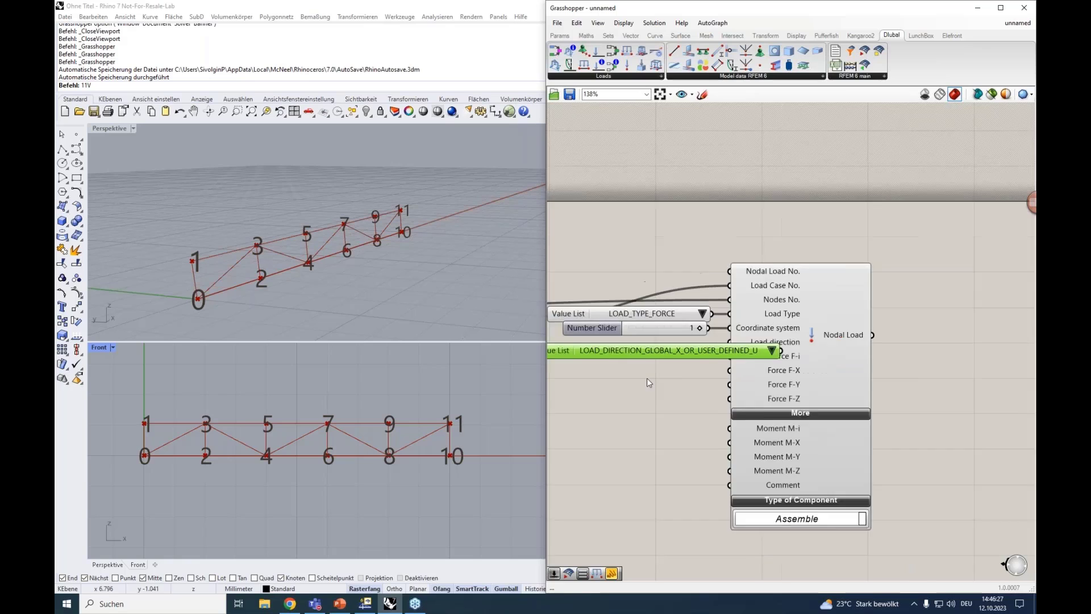
pyautogui.scroll(-1, 646, 377)
pyautogui.click(953, 374)
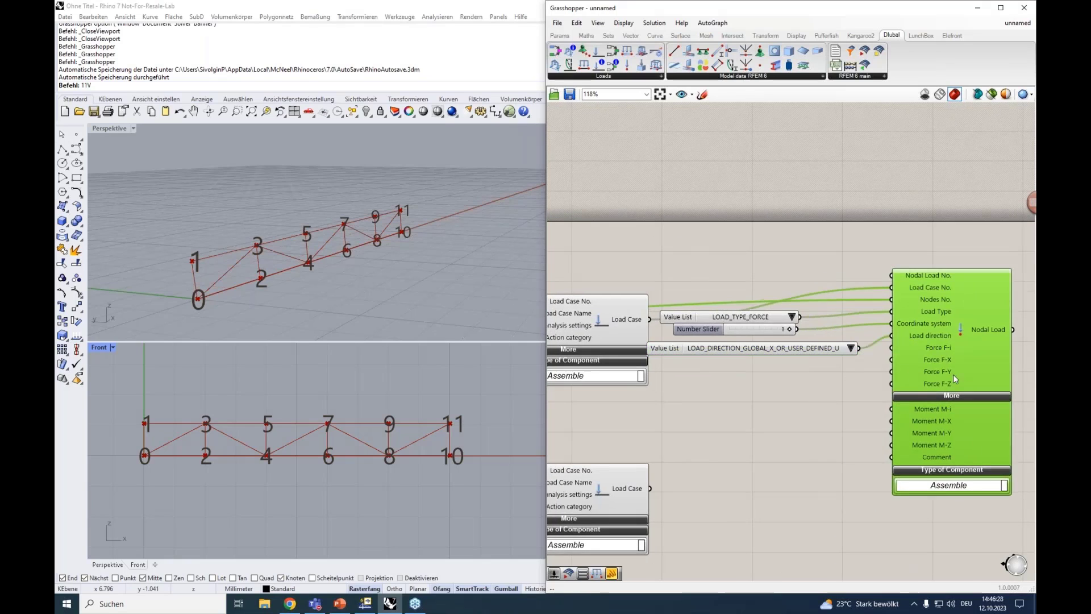
pyautogui.click(850, 348)
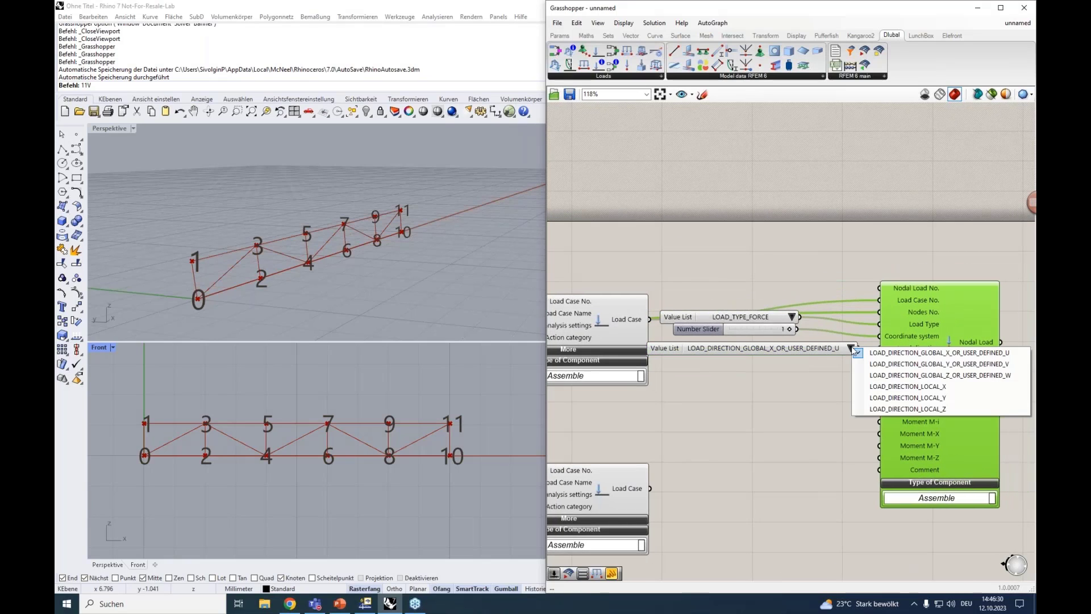
pyautogui.click(896, 377)
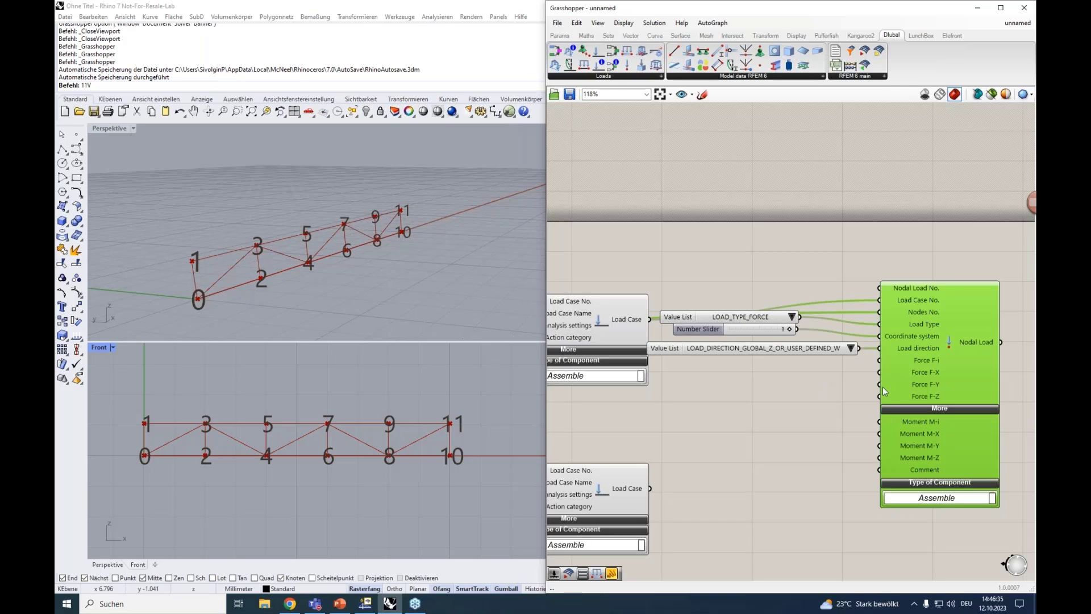
pyautogui.rightClick(854, 367)
pyautogui.click(790, 385)
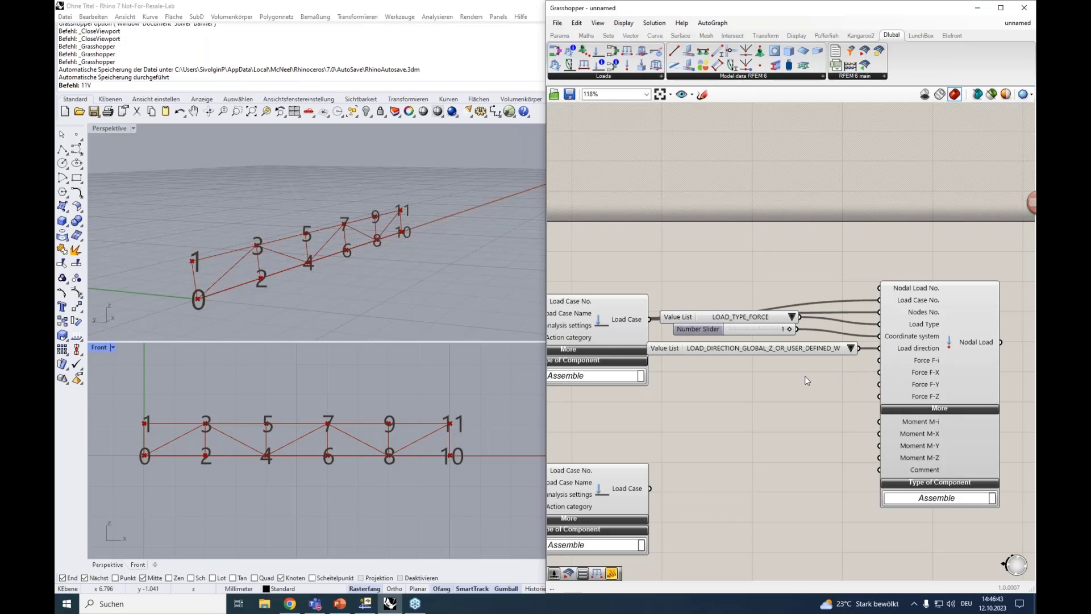
# Add a number slider with value 3000 and connect it to the Nodal Load's Force F-i input
pyautogui.doubleClick(810, 375)
pyautogui.write('3000')
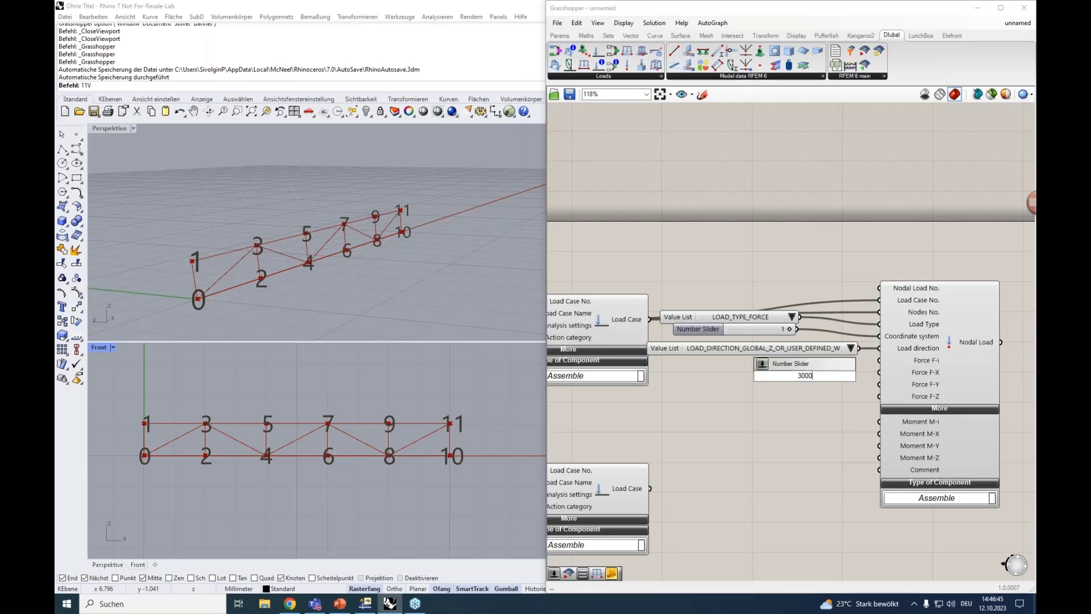
pyautogui.press('Return')
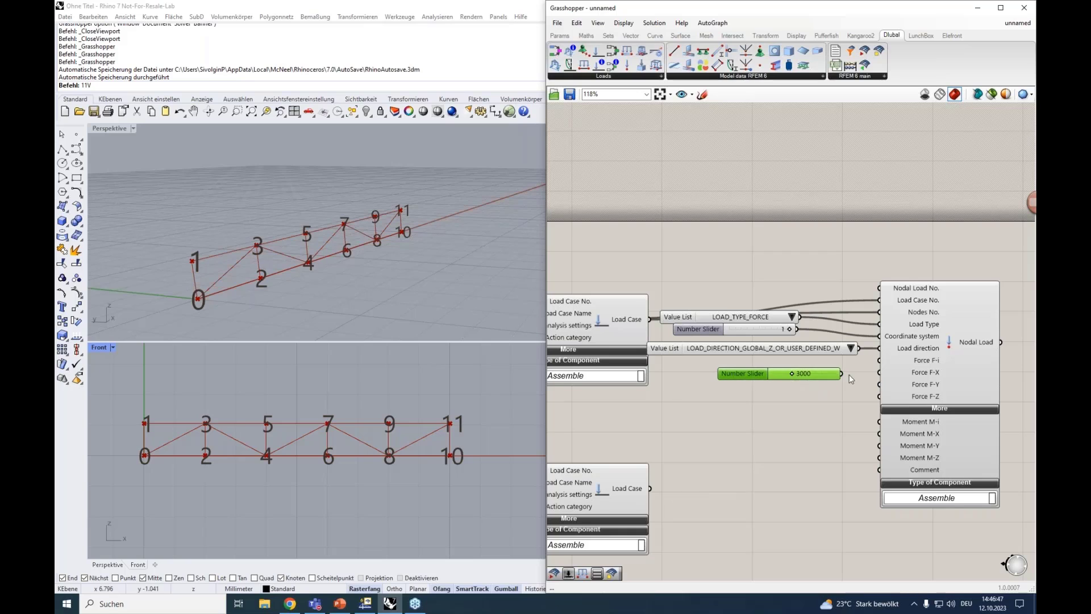
pyautogui.moveTo(844, 373); pyautogui.dragTo(879, 361)
# Collapse the Nodal Load's additional inputs and move it with its lists and sliders farther from the Load Case components
pyautogui.moveTo(844, 420); pyautogui.dragTo(799, 363, button='right')
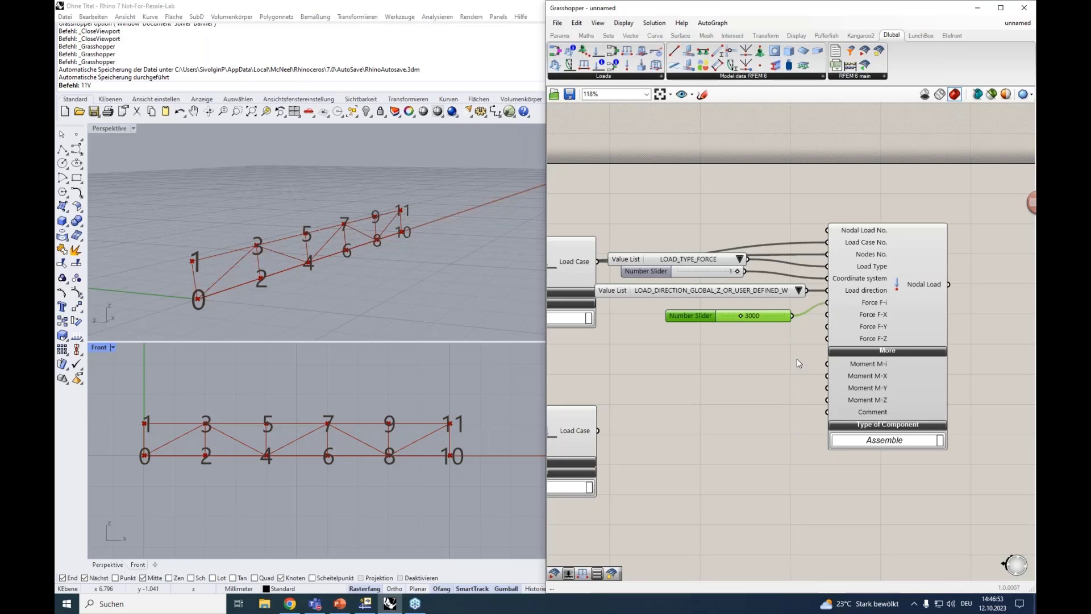
pyautogui.click(858, 350)
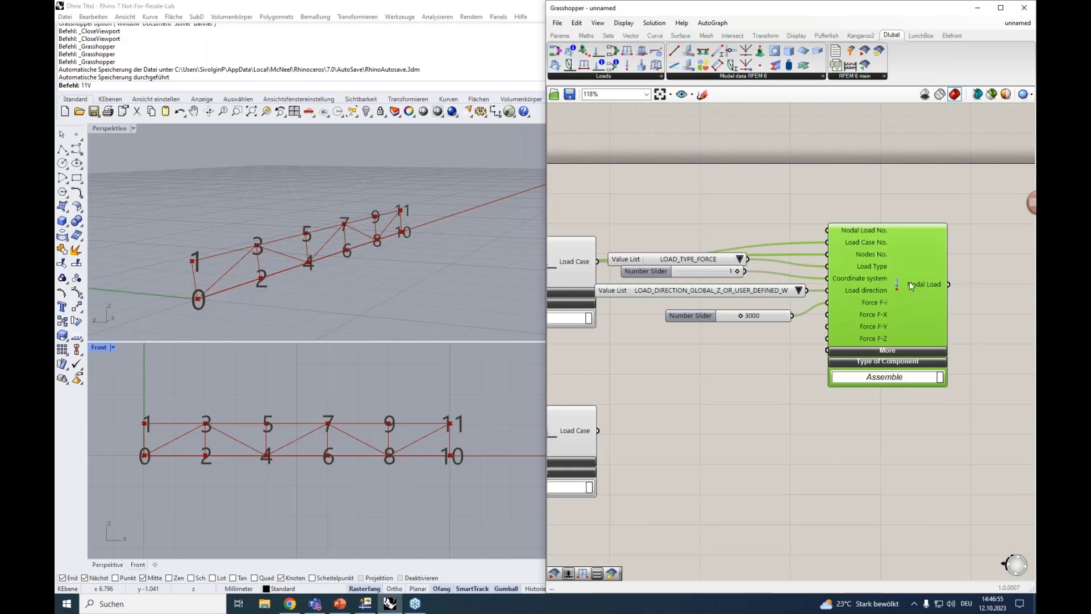
pyautogui.moveTo(946, 415); pyautogui.dragTo(710, 196)
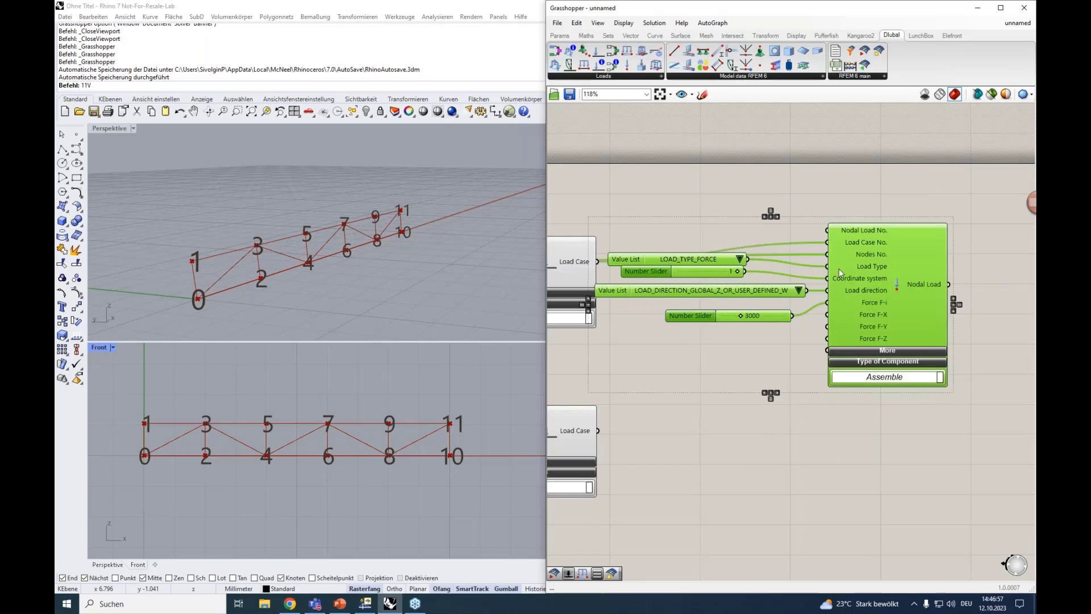
pyautogui.moveTo(867, 267); pyautogui.dragTo(906, 264)
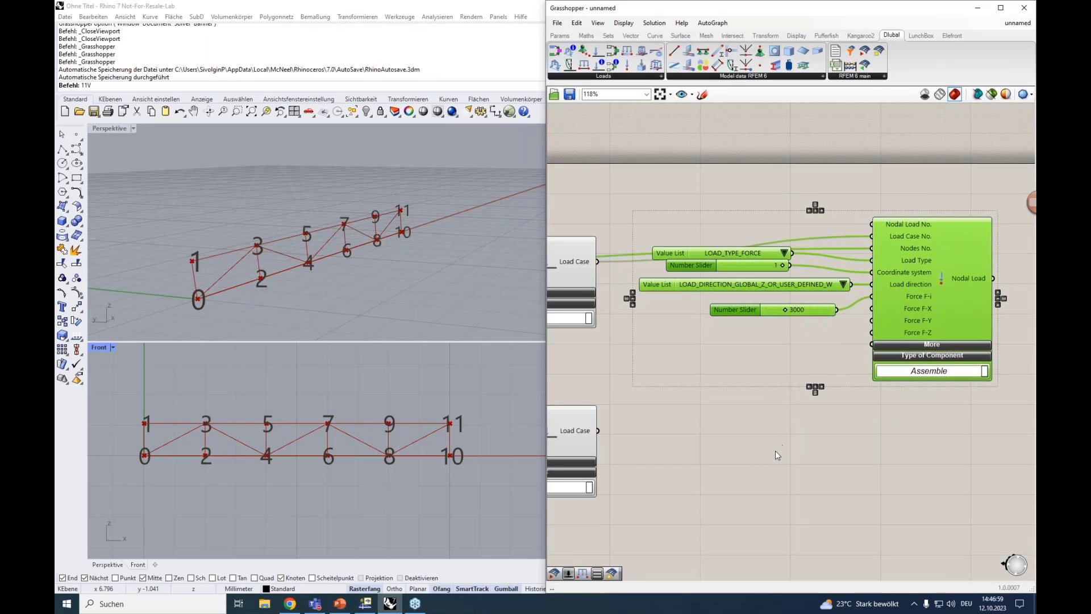
pyautogui.moveTo(780, 462); pyautogui.dragTo(768, 381, button='right')
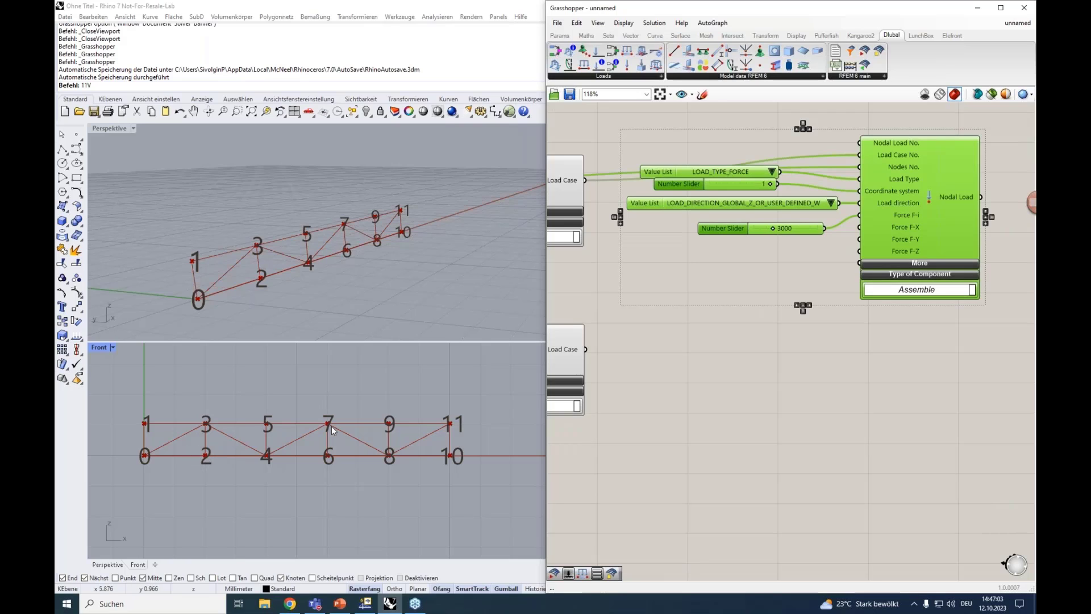
pyautogui.click(703, 263)
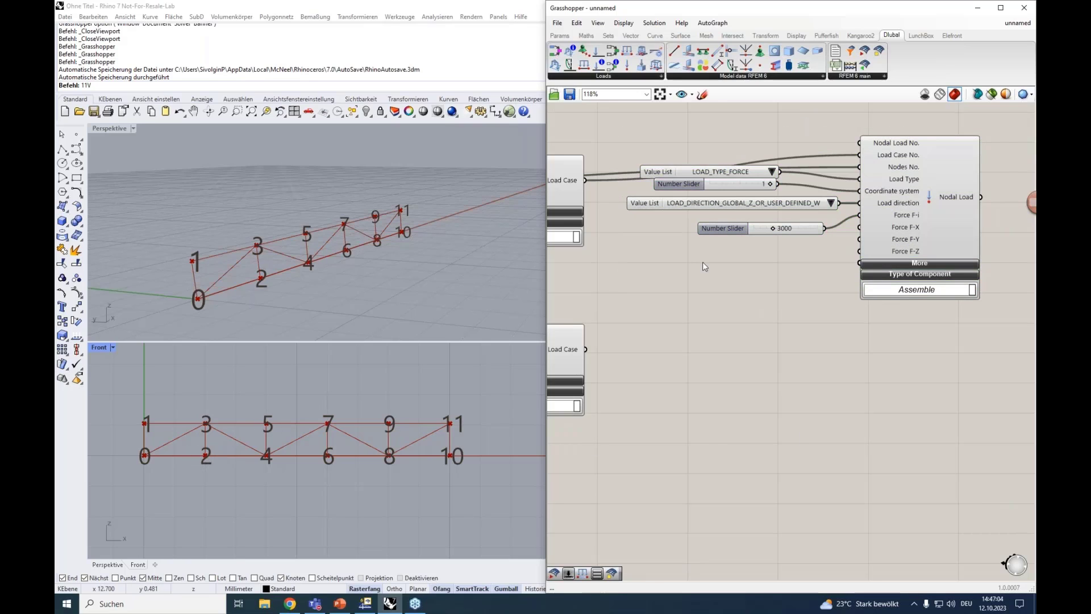
# Place a Dlubal Member Load component below the Nodal Load and connect the second Load Case to its Load Case No. input
pyautogui.click(582, 78)
pyautogui.moveTo(597, 162); pyautogui.dragTo(902, 391)
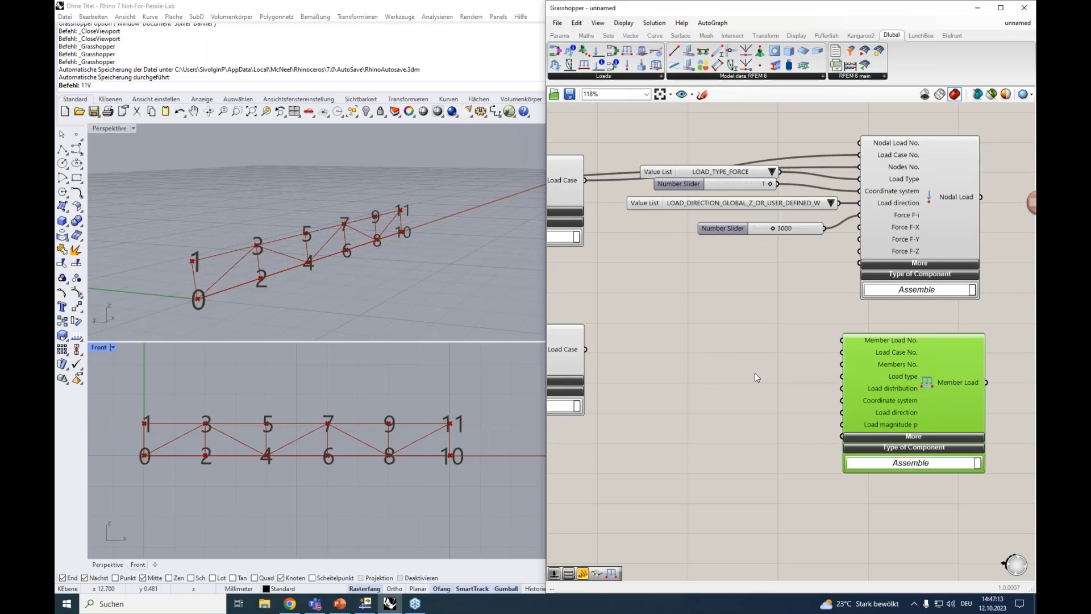
pyautogui.rightClick(727, 374)
pyautogui.click(680, 354)
pyautogui.scroll(-2, 680, 354)
pyautogui.moveTo(679, 353); pyautogui.dragTo(732, 351, button='right')
pyautogui.click(606, 353)
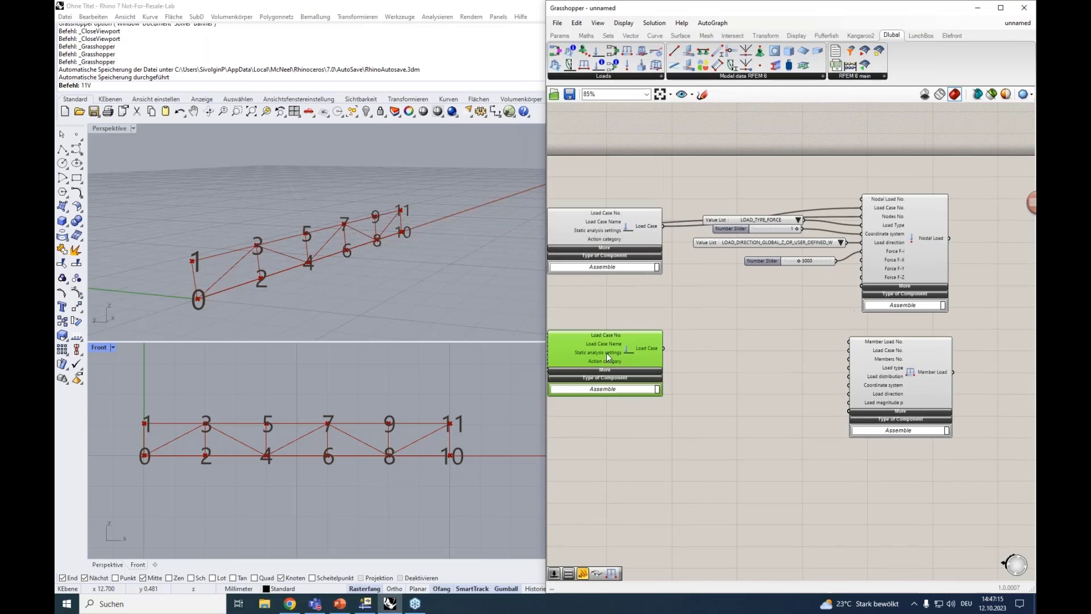
pyautogui.moveTo(663, 347); pyautogui.dragTo(847, 355)
pyautogui.scroll(3, 847, 355)
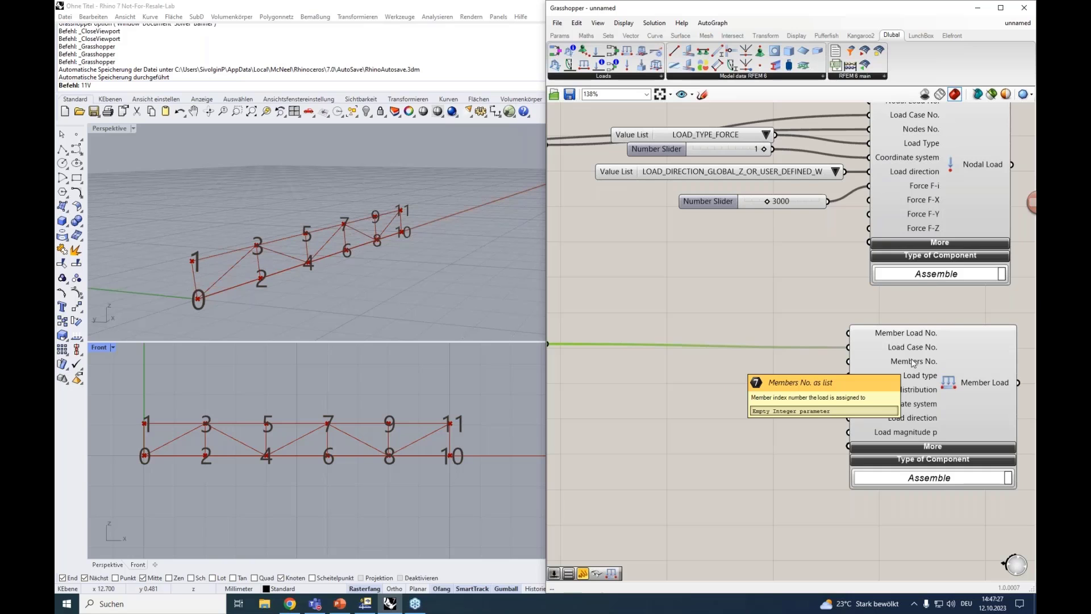
# Connect the output of the first Member component, the one numbered by the Series, to the Member Load's Members No. input
pyautogui.scroll(-4, 913, 364)
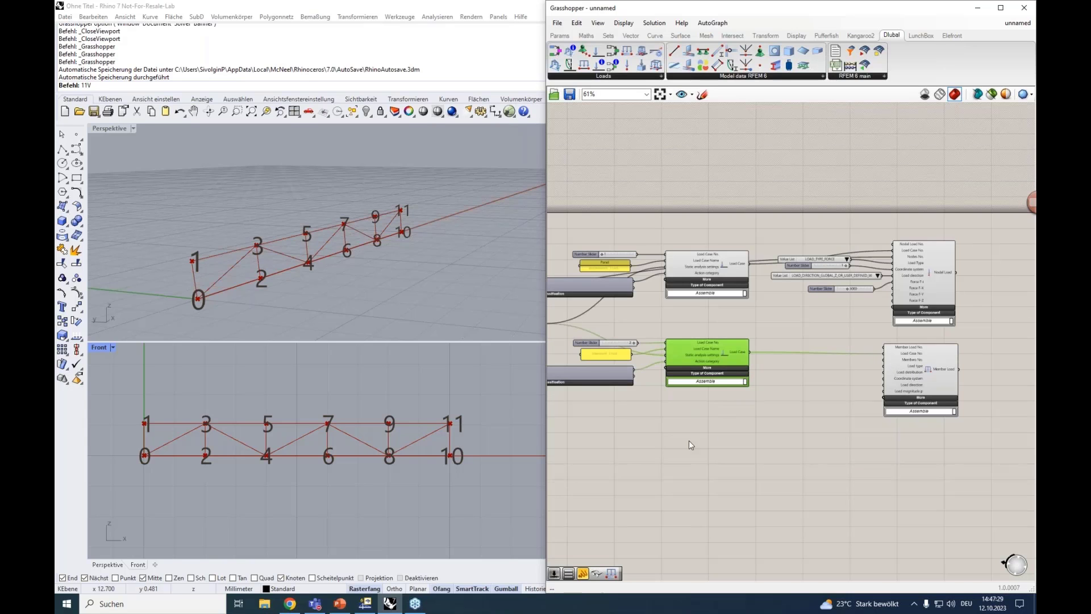
pyautogui.moveTo(615, 446); pyautogui.dragTo(1057, 410, button='right')
pyautogui.scroll(3, 585, 333)
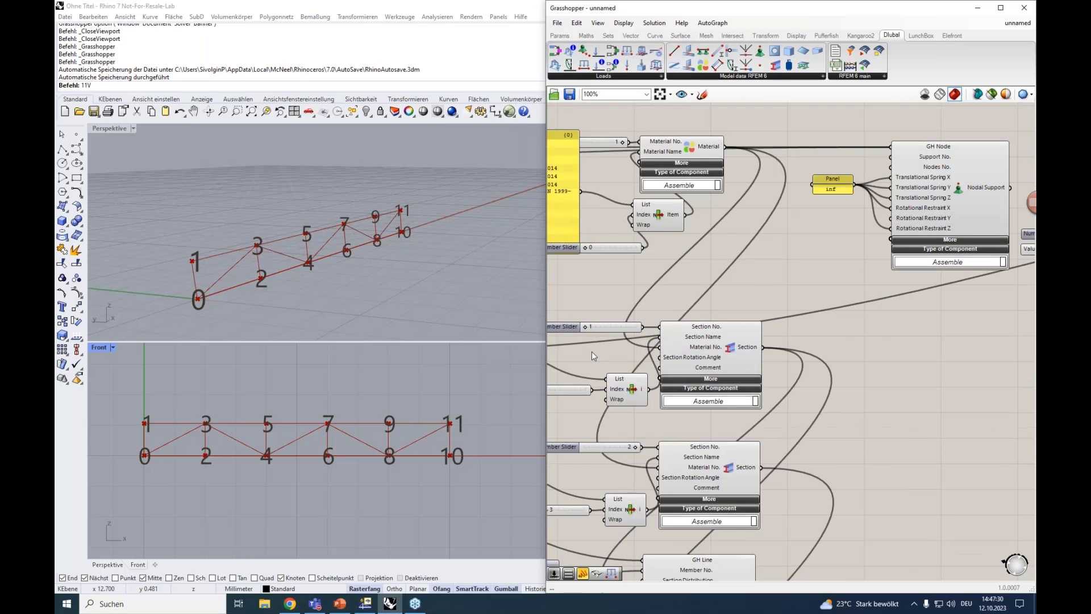
pyautogui.moveTo(592, 354); pyautogui.dragTo(744, 344, button='right')
pyautogui.scroll(-2, 743, 339)
pyautogui.moveTo(868, 446); pyautogui.dragTo(856, 320, button='right')
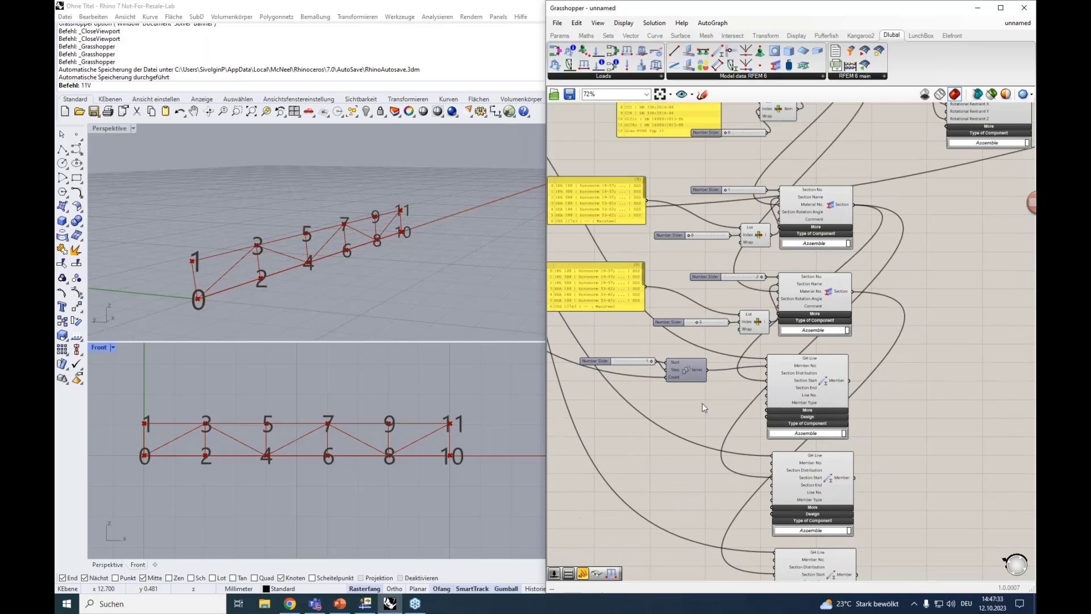
pyautogui.moveTo(703, 403); pyautogui.dragTo(586, 343)
pyautogui.scroll(2, 805, 370)
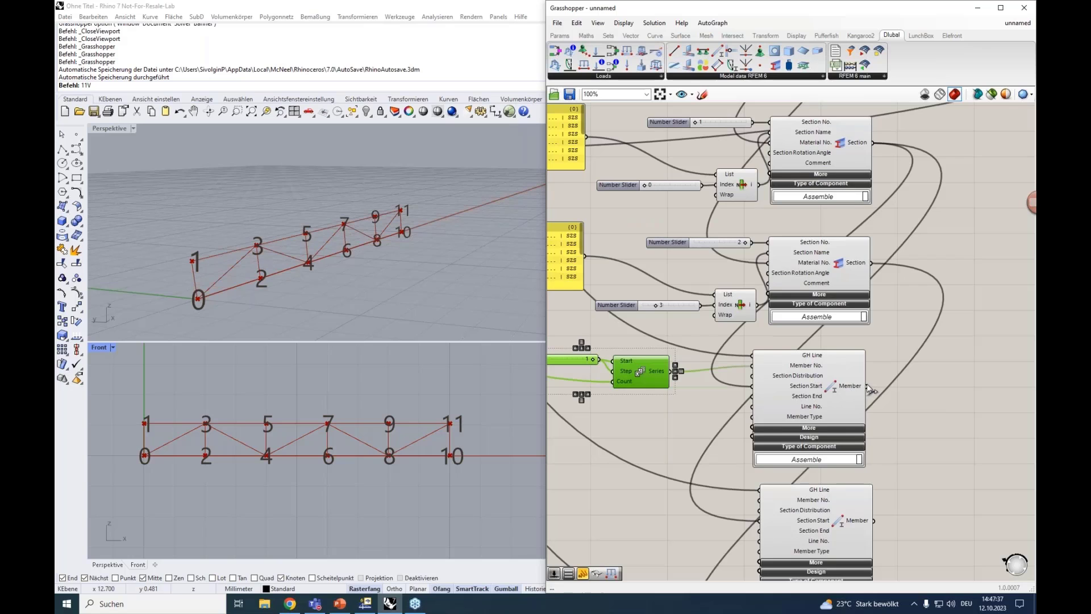
pyautogui.moveTo(867, 386); pyautogui.dragTo(749, 222)
pyautogui.scroll(2, 745, 224)
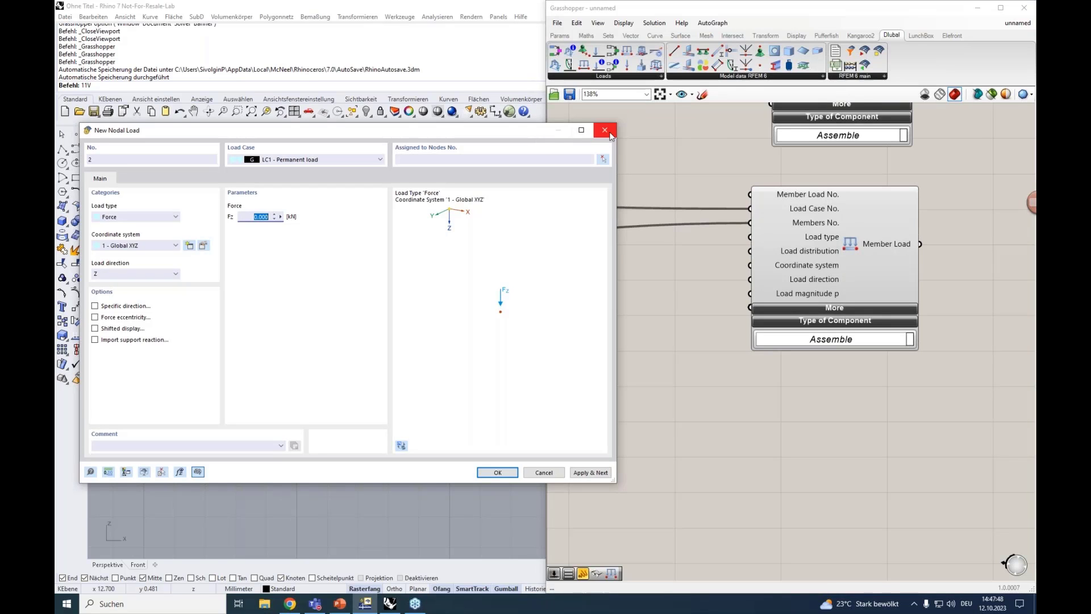
# Compare RFEM's New Member Load dialog with the Member Load component and expand the component's additional inputs
pyautogui.click(608, 132)
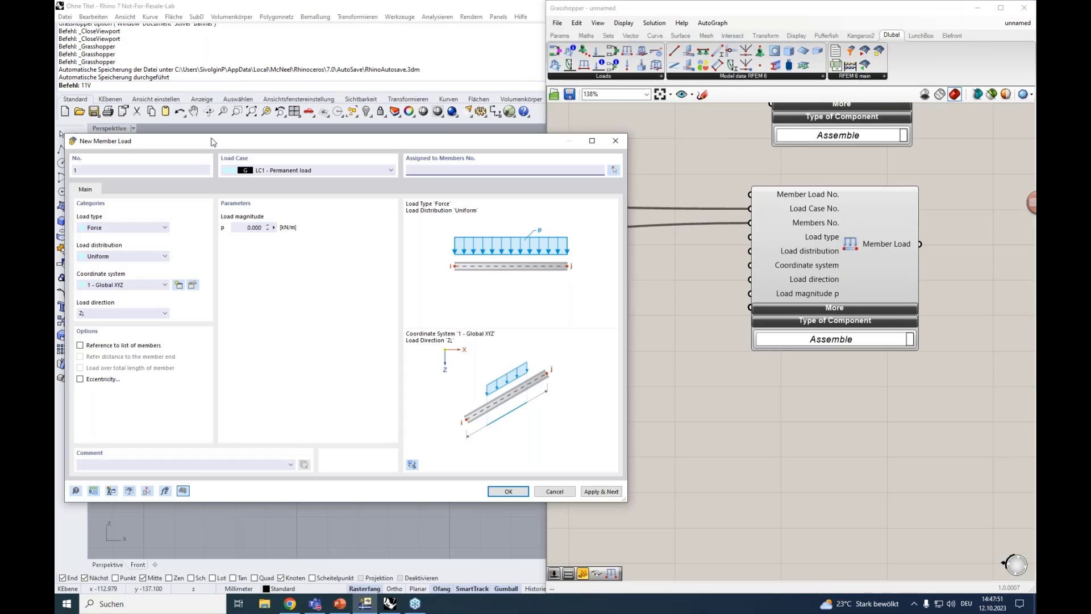
pyautogui.moveTo(213, 143); pyautogui.dragTo(220, 96)
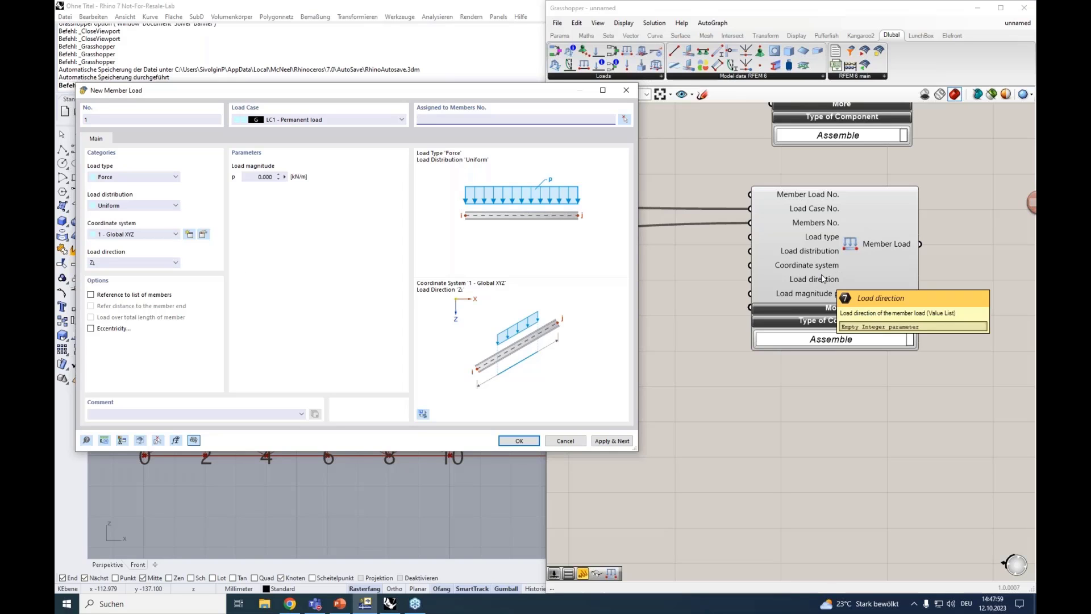
pyautogui.click(826, 308)
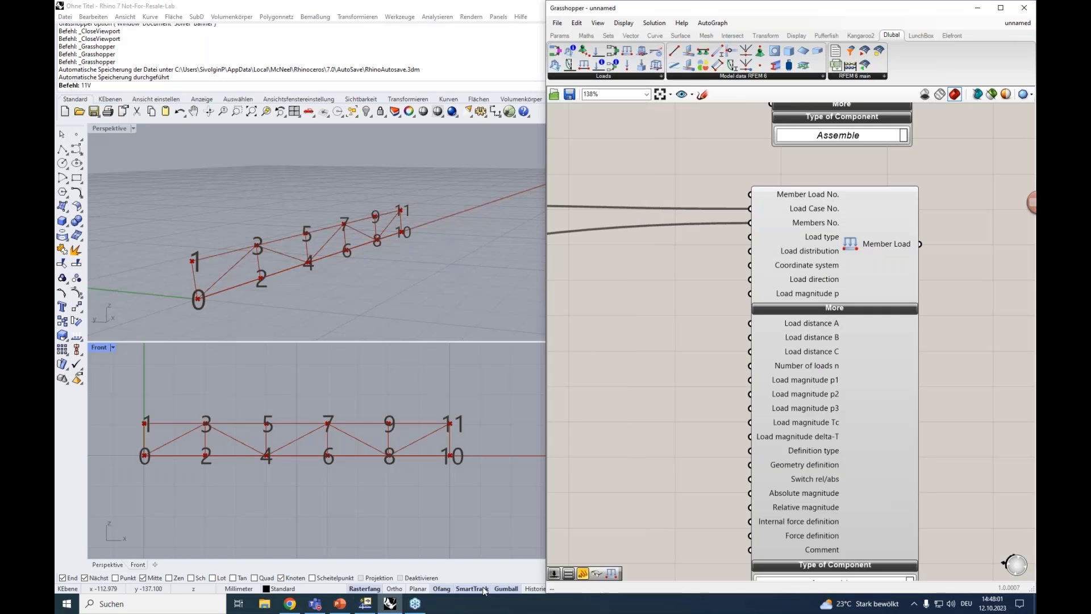
pyautogui.click(365, 604)
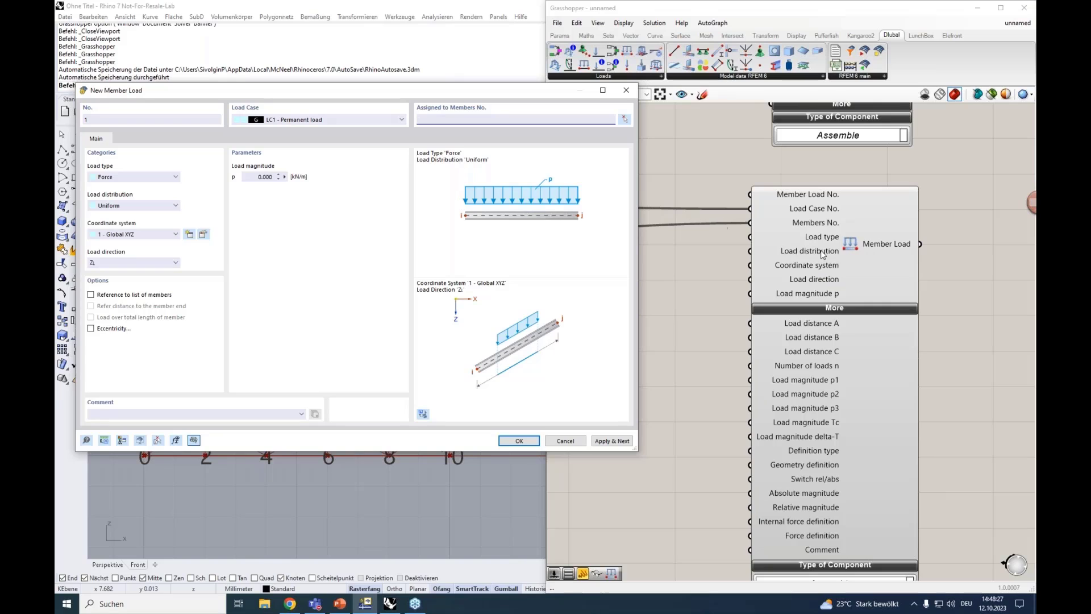
# Review the load type setting in the New Member Load dialog against the Member Load component's additional inputs
pyautogui.click(128, 178)
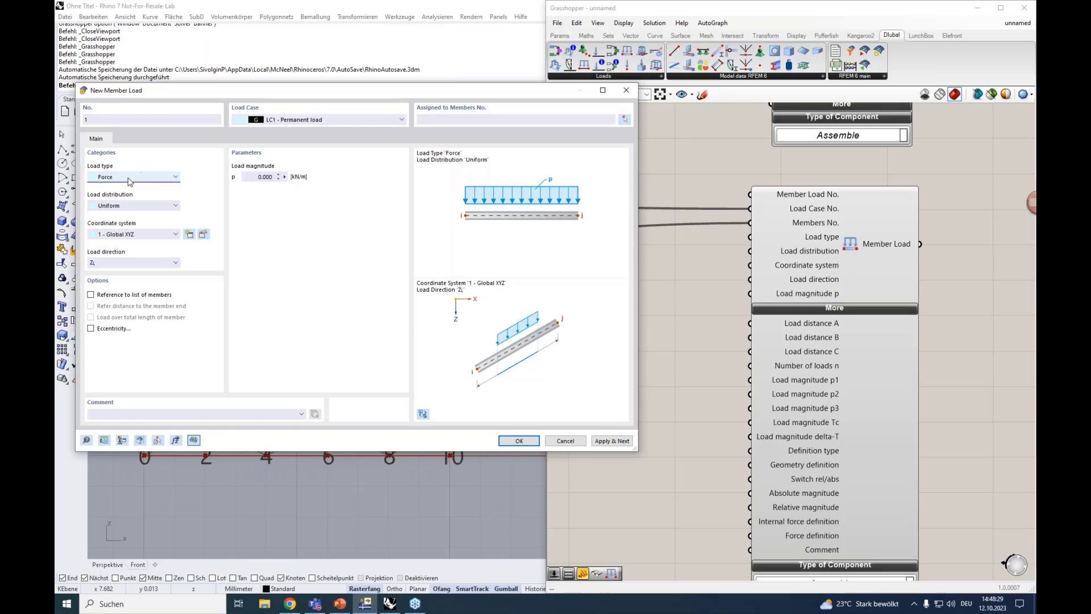
pyautogui.click(127, 178)
pyautogui.moveTo(816, 257)
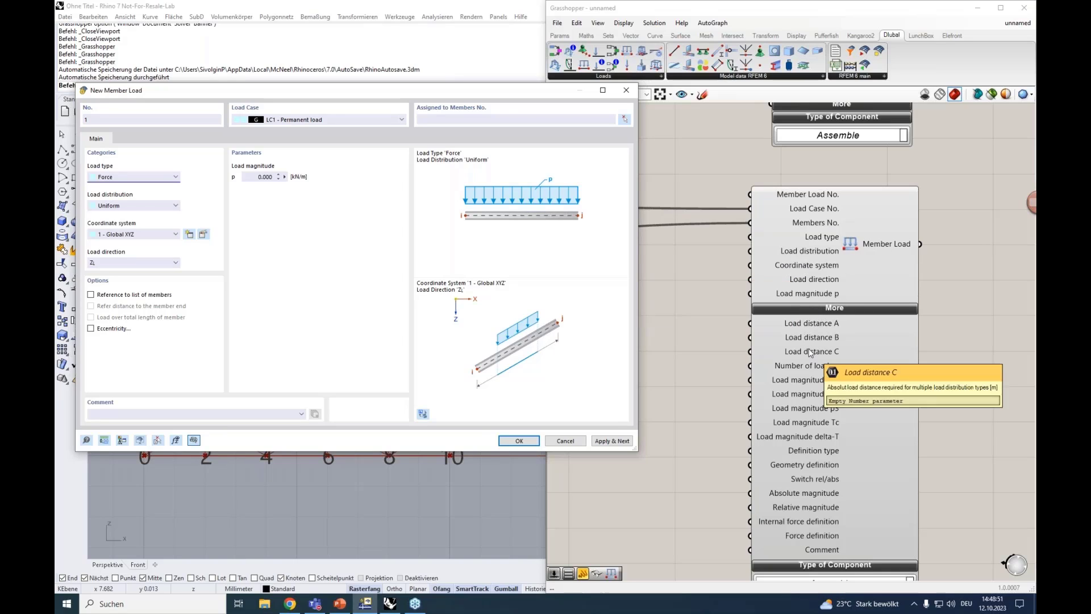
pyautogui.moveTo(796, 492)
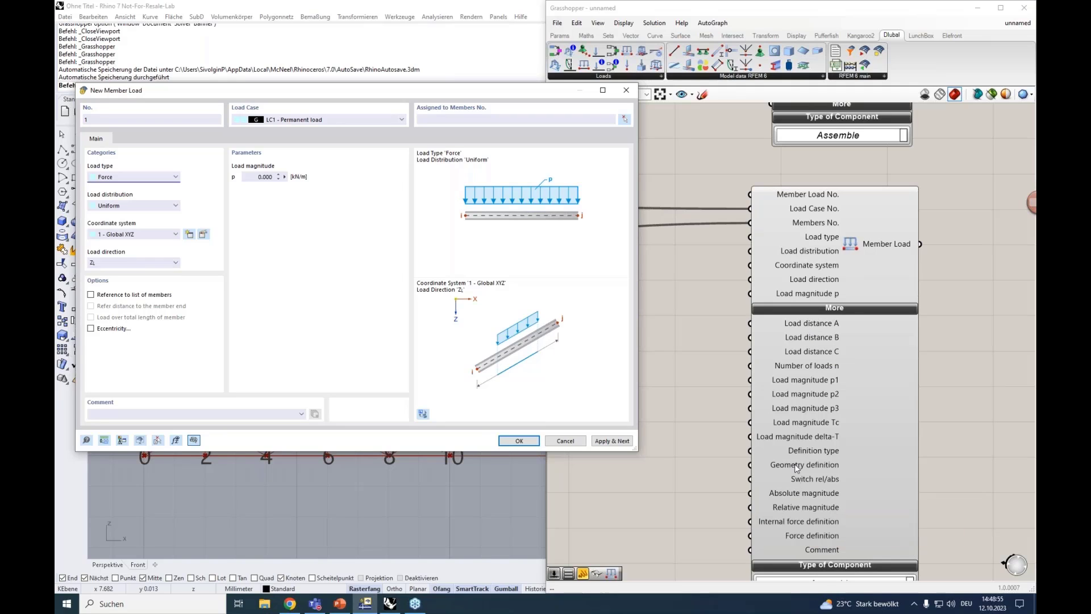
pyautogui.moveTo(796, 463)
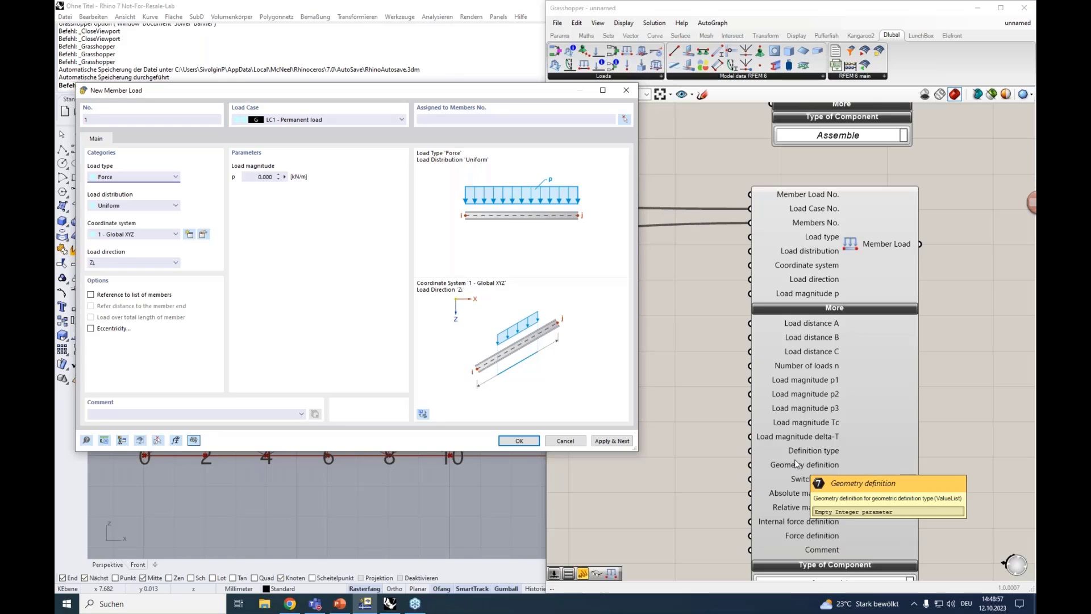
# Keep Force as the load type and choose the Trapezoidal load distribution in the New Member Load dialog to view its required parameters
pyautogui.click(122, 178)
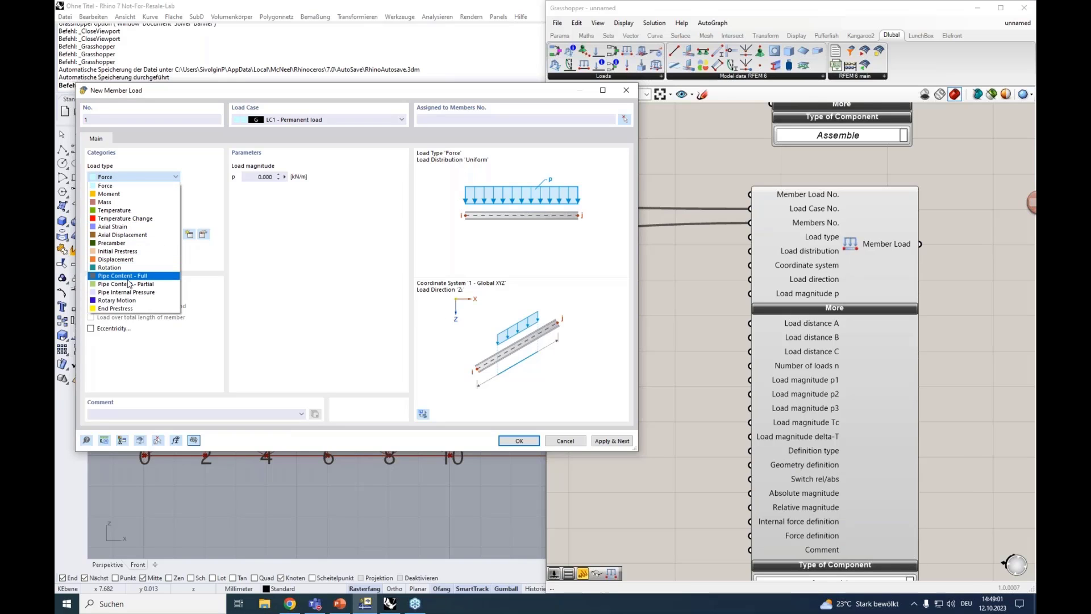
pyautogui.click(128, 186)
pyautogui.click(138, 210)
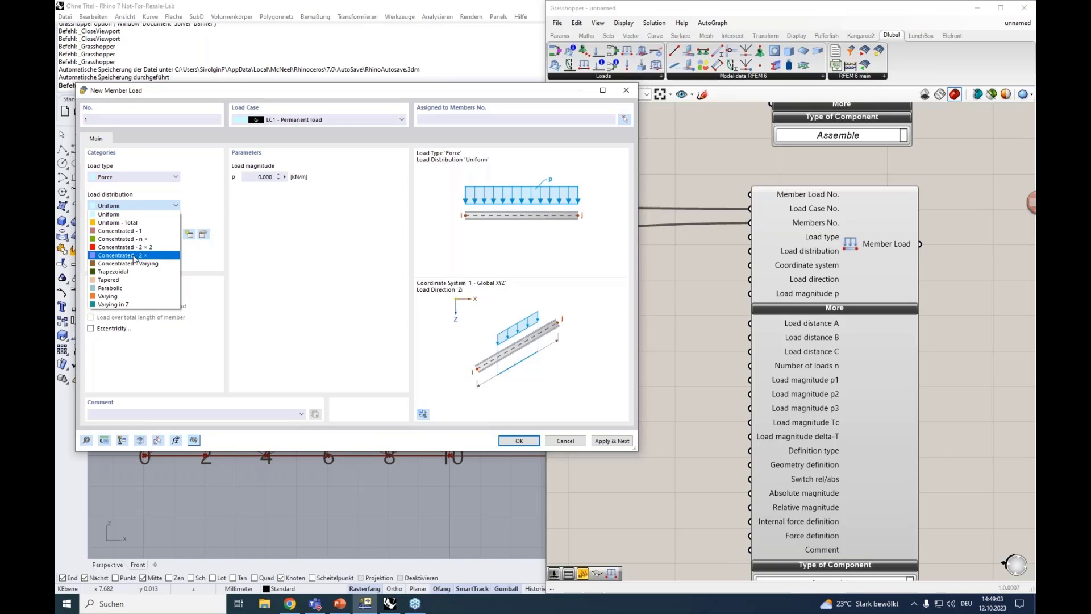
pyautogui.click(113, 264)
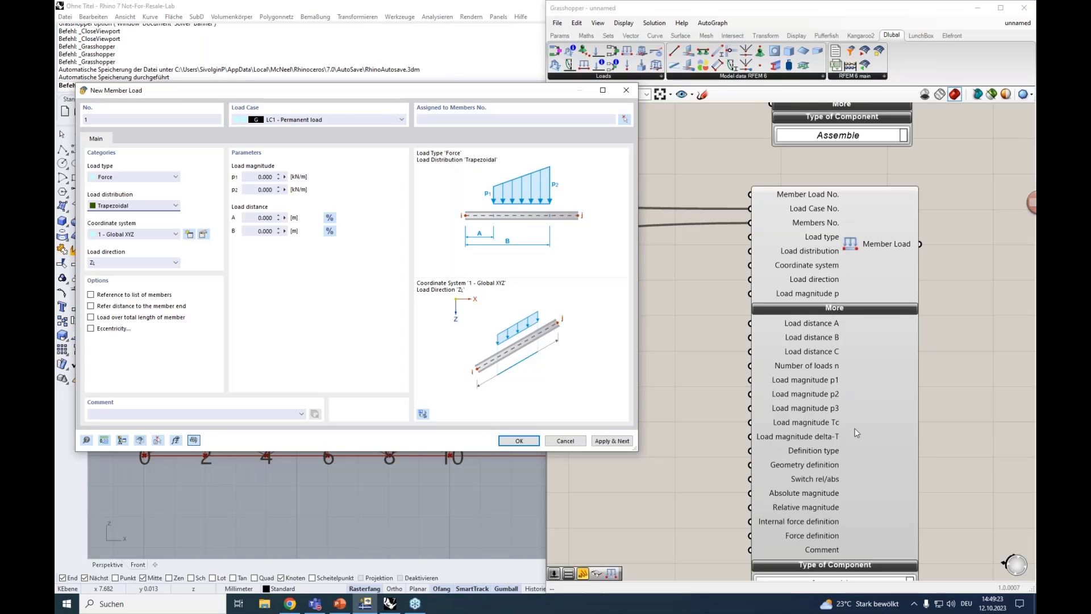
pyautogui.moveTo(731, 353); pyautogui.dragTo(730, 327, button='right')
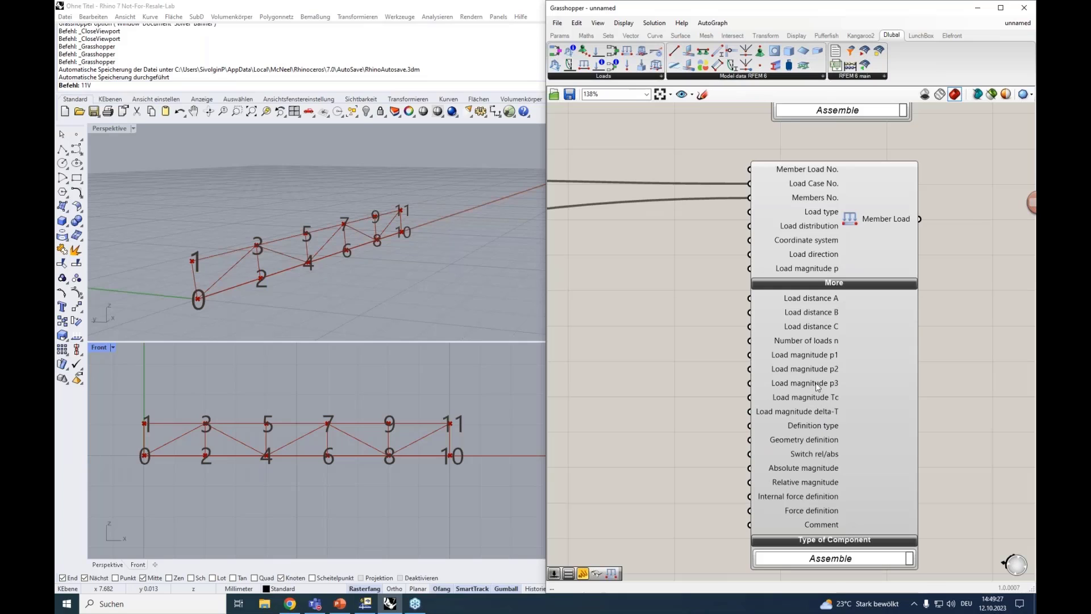
# Switch back to RFEM's New Member Load dialog and look through its load distribution and load type options
pyautogui.click(368, 604)
pyautogui.click(130, 208)
pyautogui.click(143, 208)
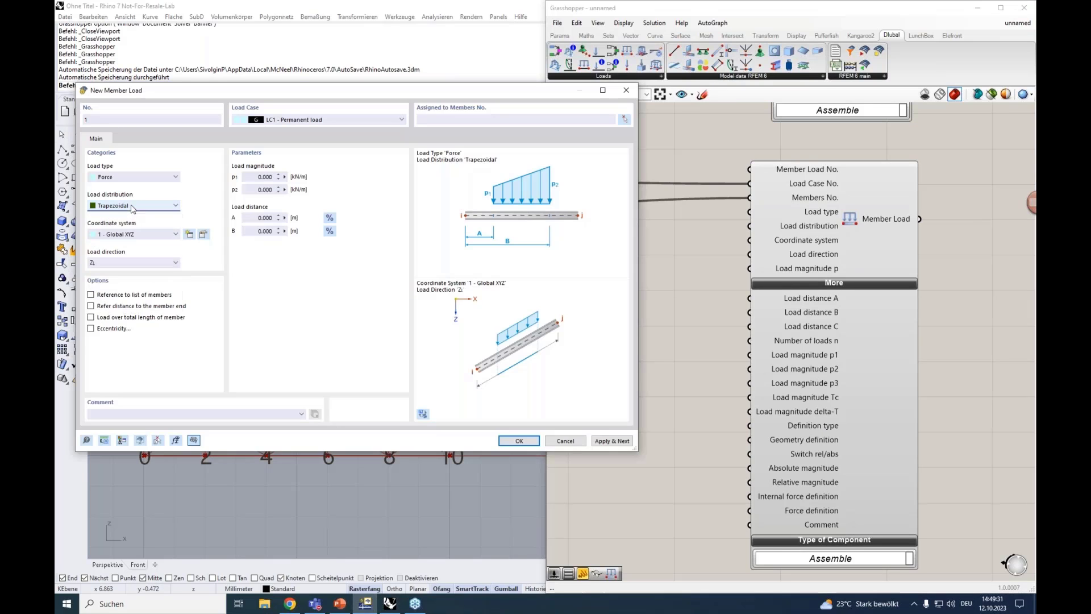
pyautogui.click(161, 172)
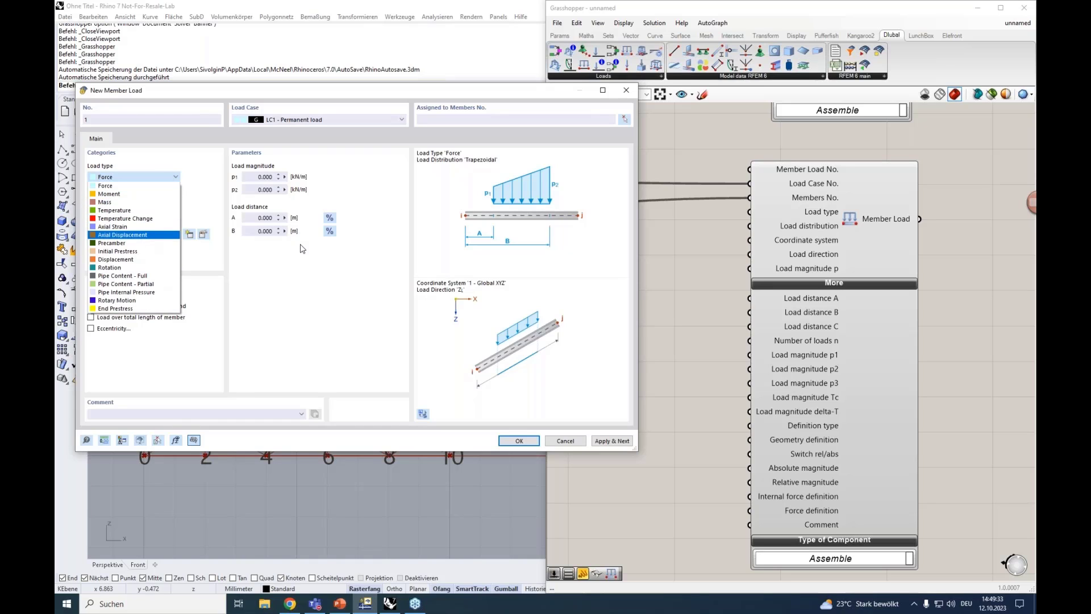
pyautogui.click(334, 274)
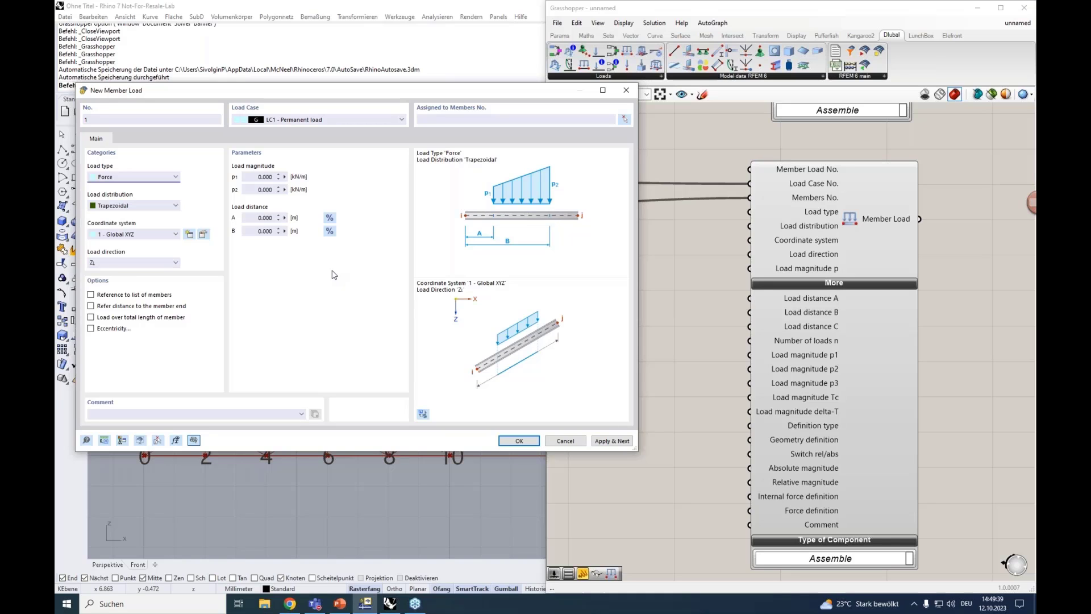
# Add a number slider with the value 1 in Grasshopper and connect it to the Member Load's Coordinate system input
pyautogui.click(709, 246)
pyautogui.moveTo(717, 241); pyautogui.dragTo(716, 268, button='right')
pyautogui.moveTo(802, 270)
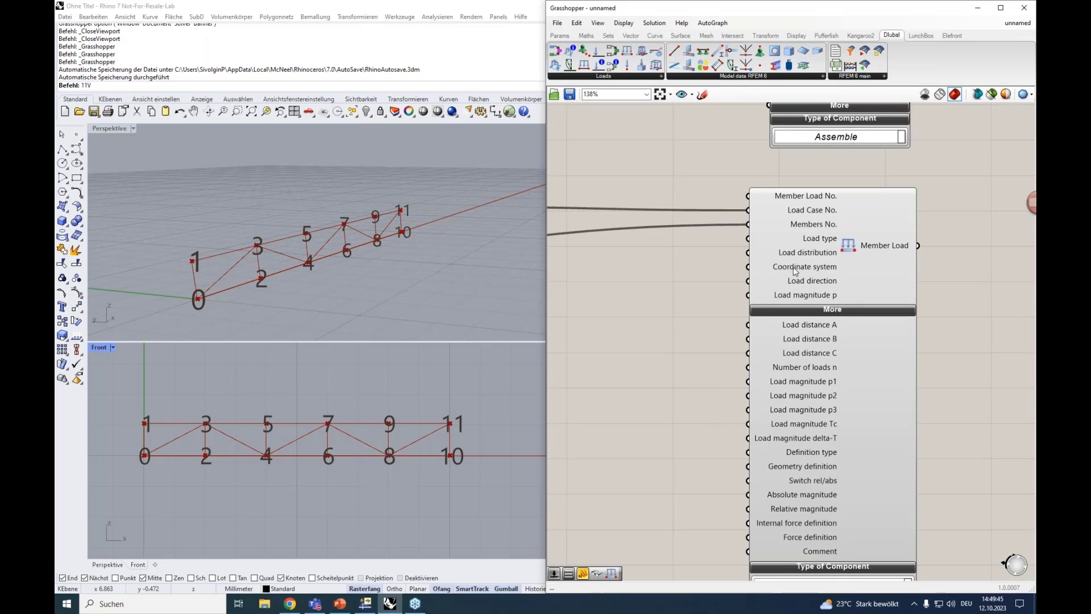
pyautogui.doubleClick(690, 267)
pyautogui.write('1')
pyautogui.press('Return')
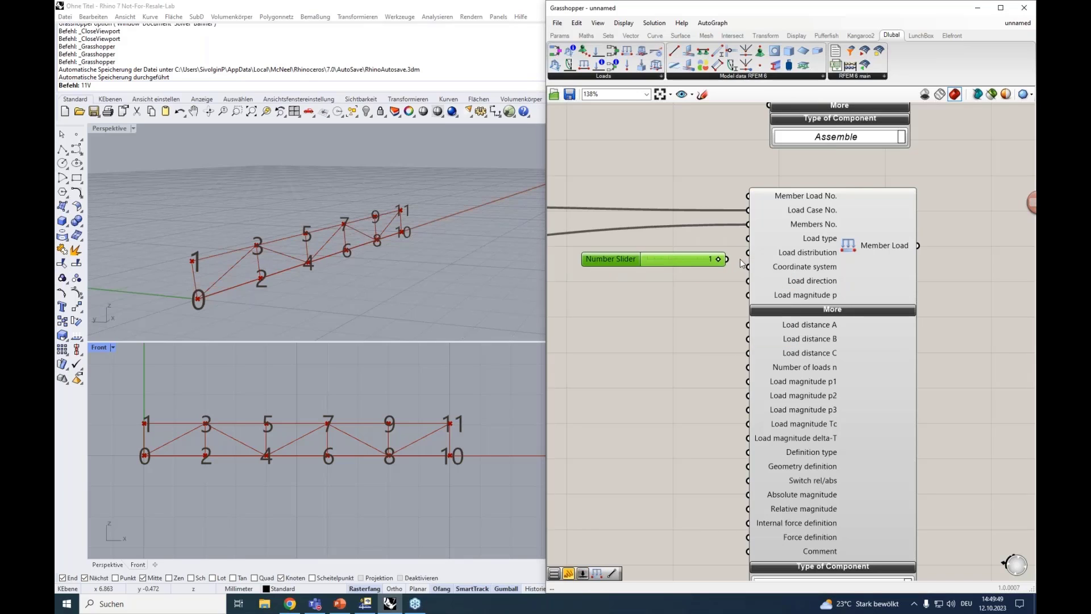
pyautogui.moveTo(739, 259); pyautogui.dragTo(701, 267)
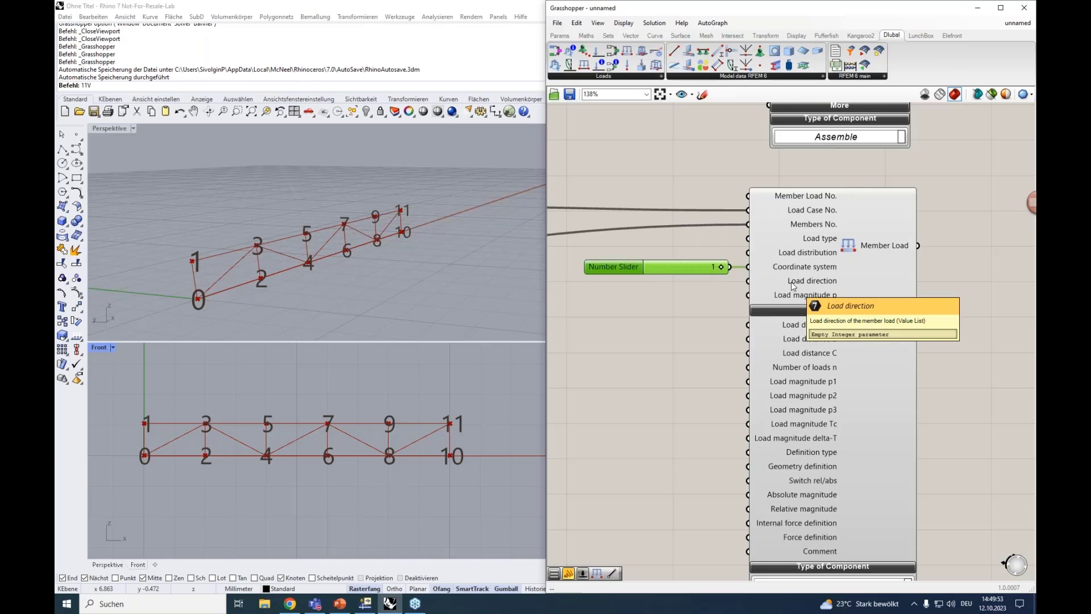
# Connect a Value List to the Member Load's Load direction, choose LOAD_DIRECTION_GLOBAL_Z_OR_USER_DEFINED_W_TRUE, and place it beside the input
pyautogui.doubleClick(628, 307)
pyautogui.write('val')
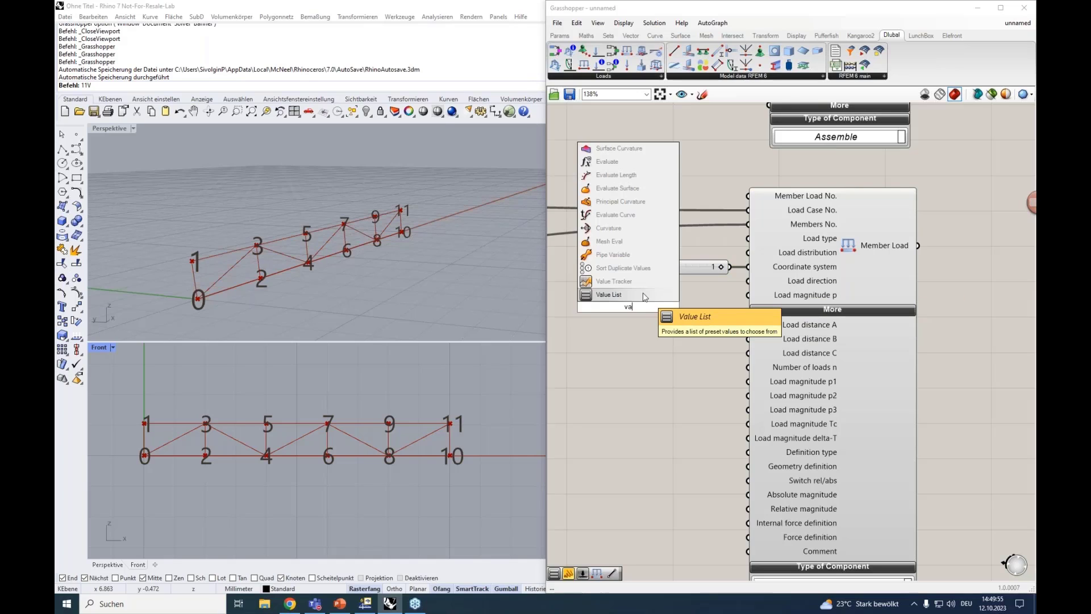
pyautogui.click(641, 295)
pyautogui.moveTo(673, 306); pyautogui.dragTo(748, 280)
pyautogui.click(718, 307)
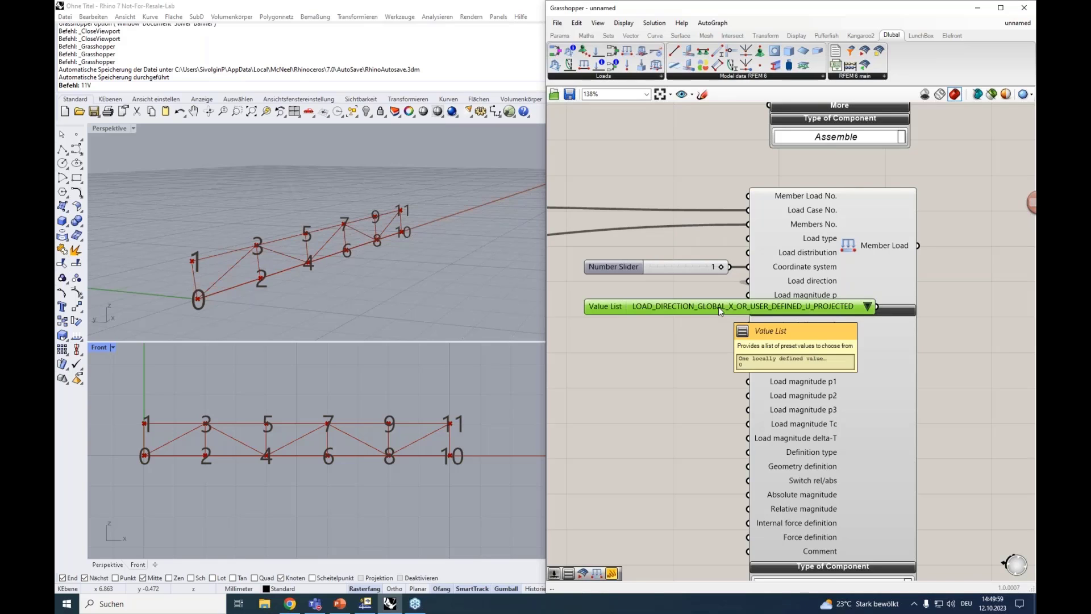
pyautogui.click(867, 306)
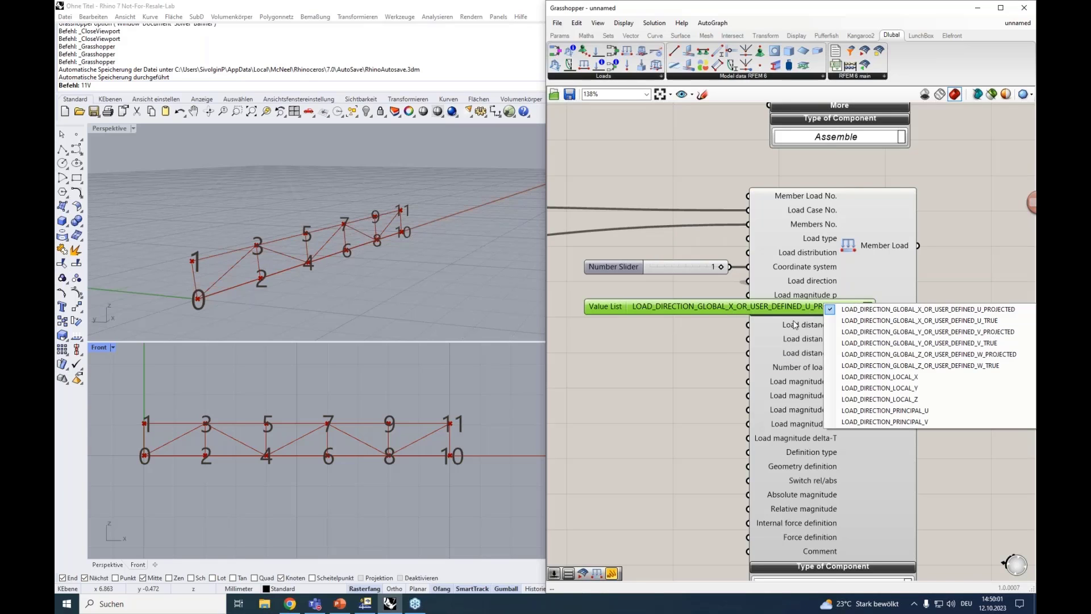
pyautogui.click(885, 368)
pyautogui.moveTo(832, 304); pyautogui.dragTo(639, 286)
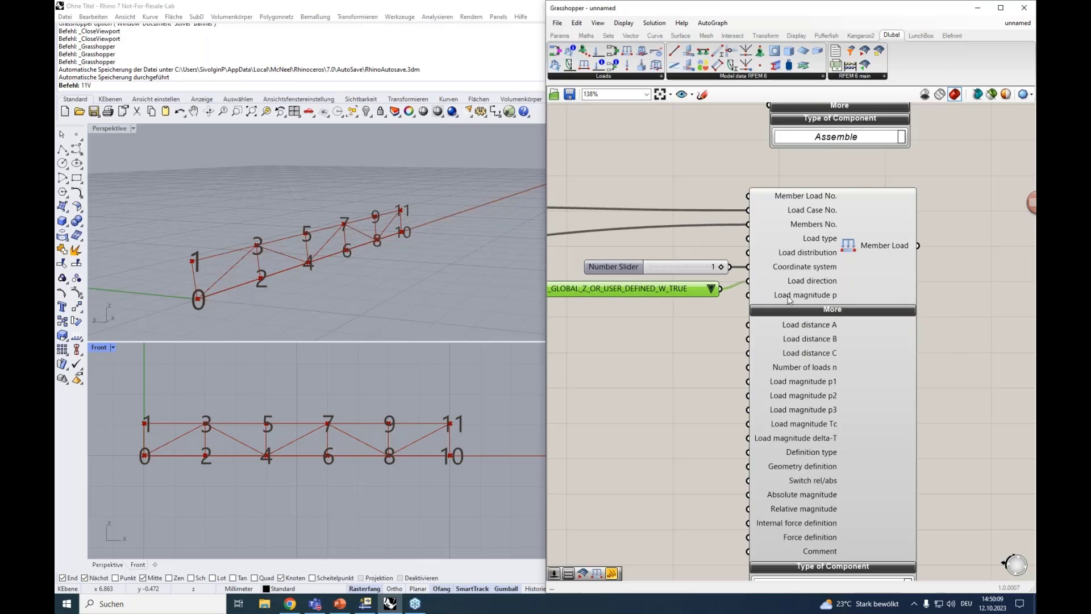
# Connect a number slider of 2000 to the Member Load's Load magnitude p input and collapse the component's additional inputs
pyautogui.moveTo(618, 332); pyautogui.dragTo(708, 316, button='right')
pyautogui.doubleClick(701, 307)
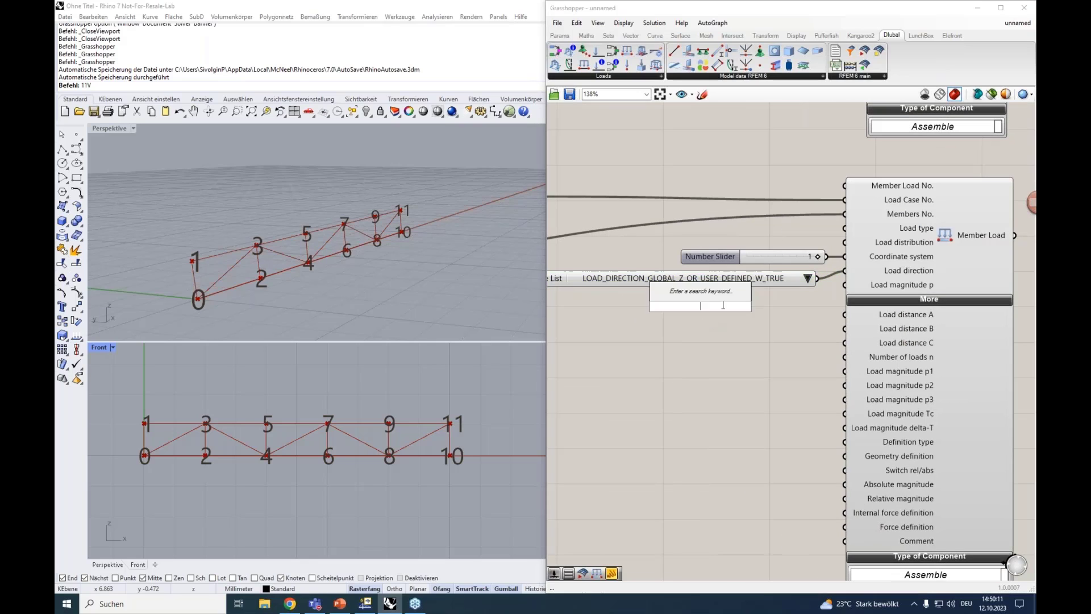
pyautogui.write('2')
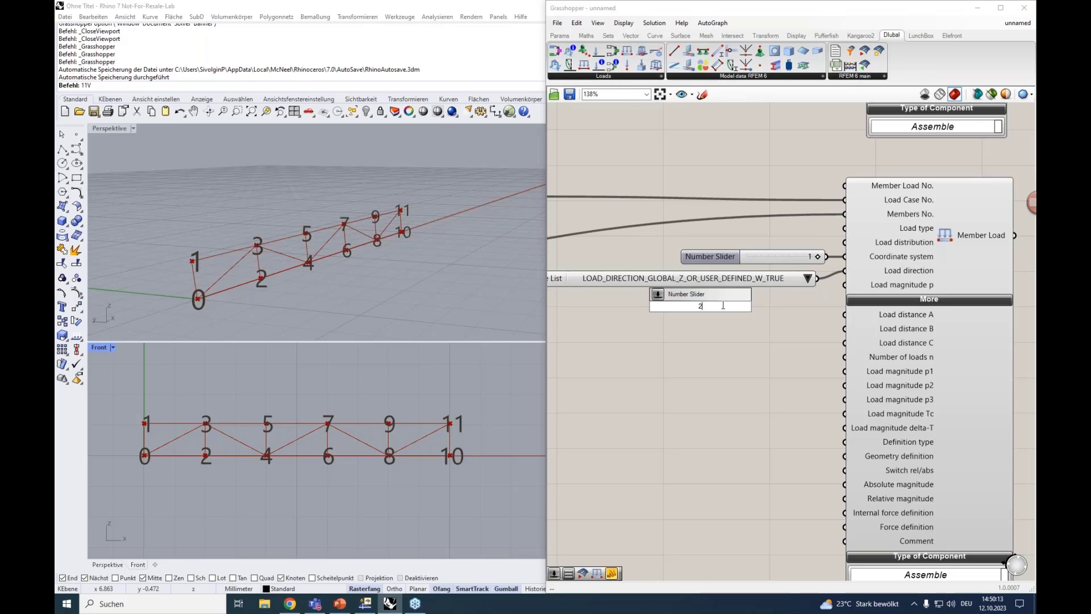
pyautogui.write('000')
pyautogui.press('Return')
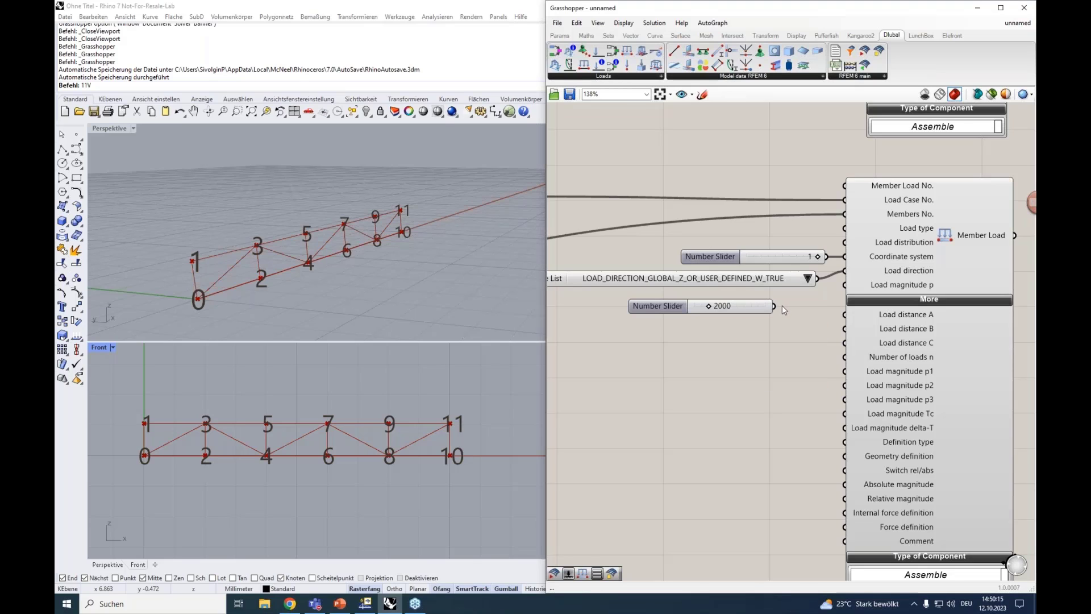
pyautogui.moveTo(780, 306); pyautogui.dragTo(844, 284)
pyautogui.scroll(-2, 815, 311)
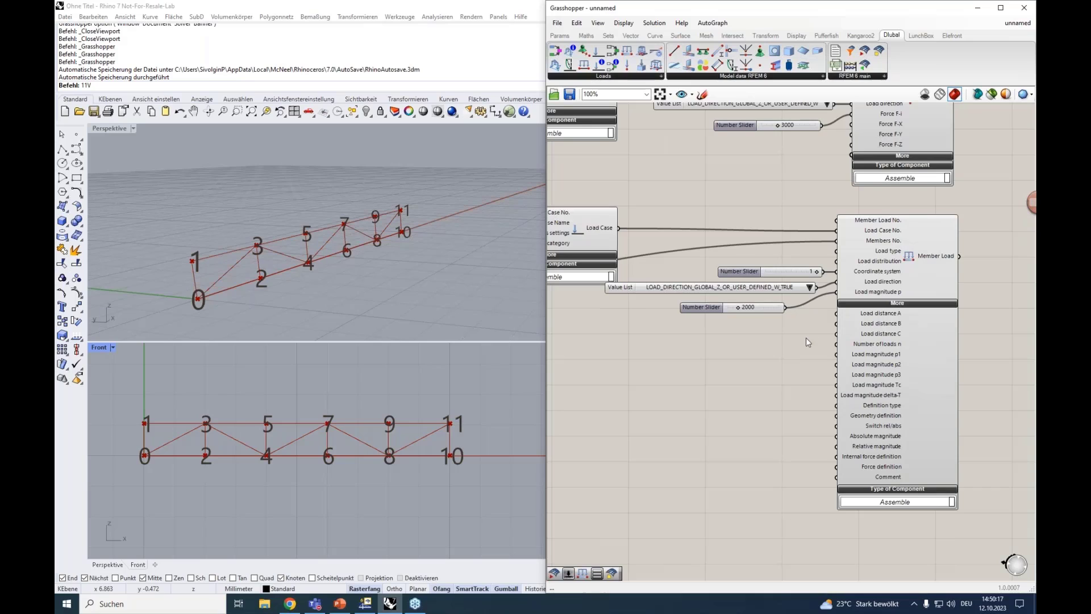
pyautogui.click(897, 304)
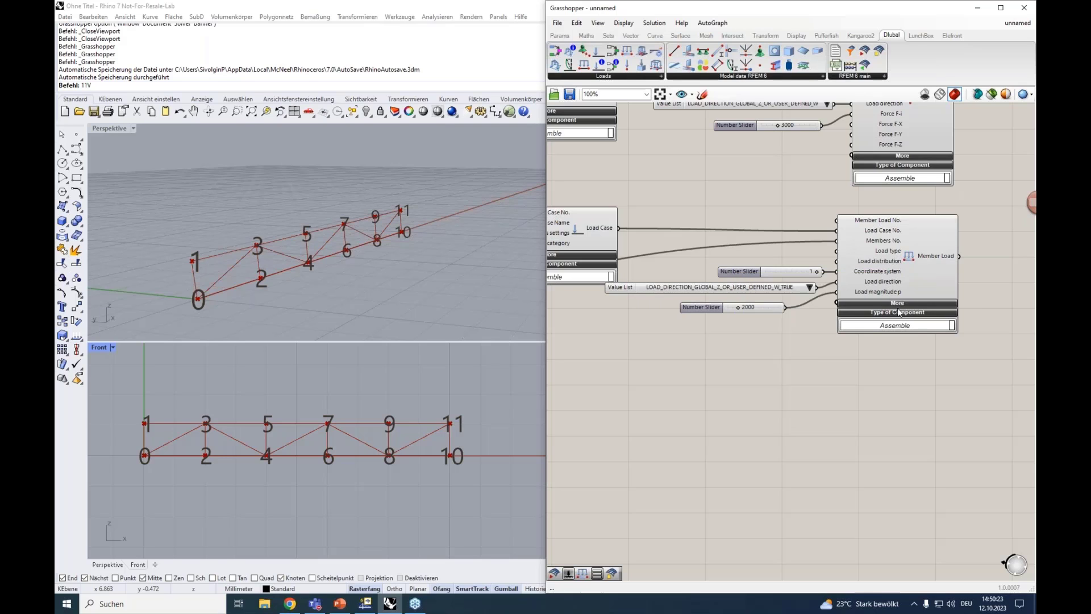
# Place an RFEM 6 Export Component beyond the Nodal Load and Member Load components and expand its Additional inputs
pyautogui.scroll(-3, 898, 329)
pyautogui.moveTo(898, 329); pyautogui.dragTo(722, 427, button='right')
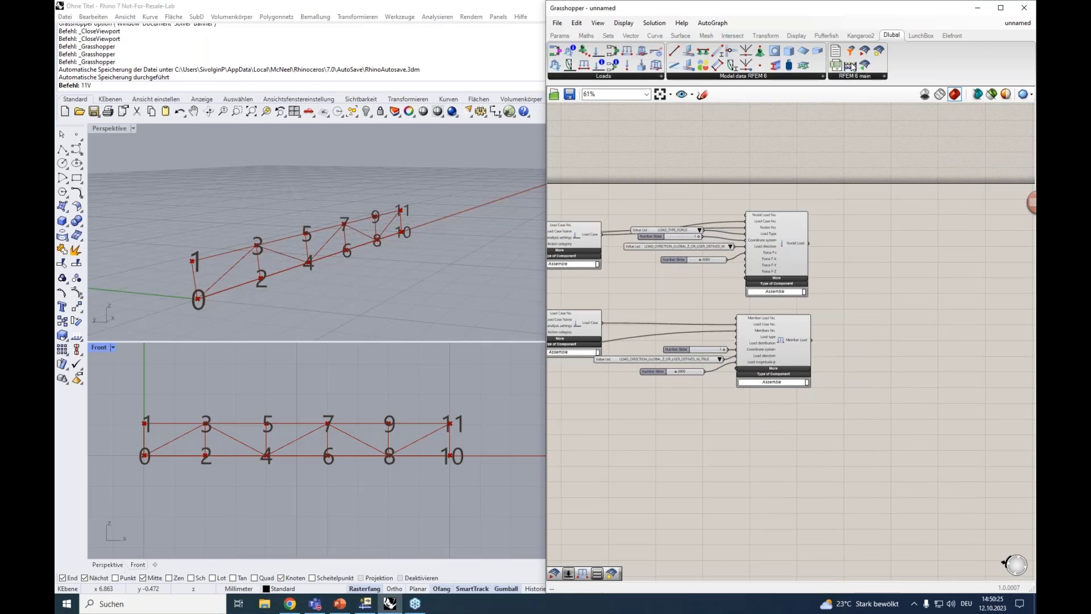
pyautogui.click(858, 79)
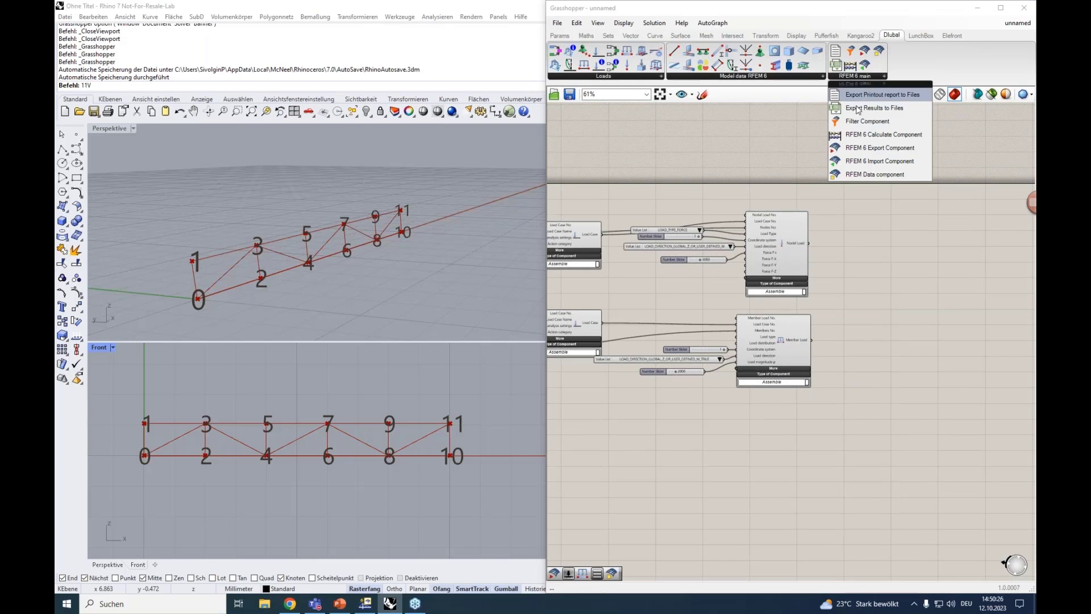
pyautogui.click(869, 148)
pyautogui.click(898, 290)
pyautogui.scroll(5, 868, 272)
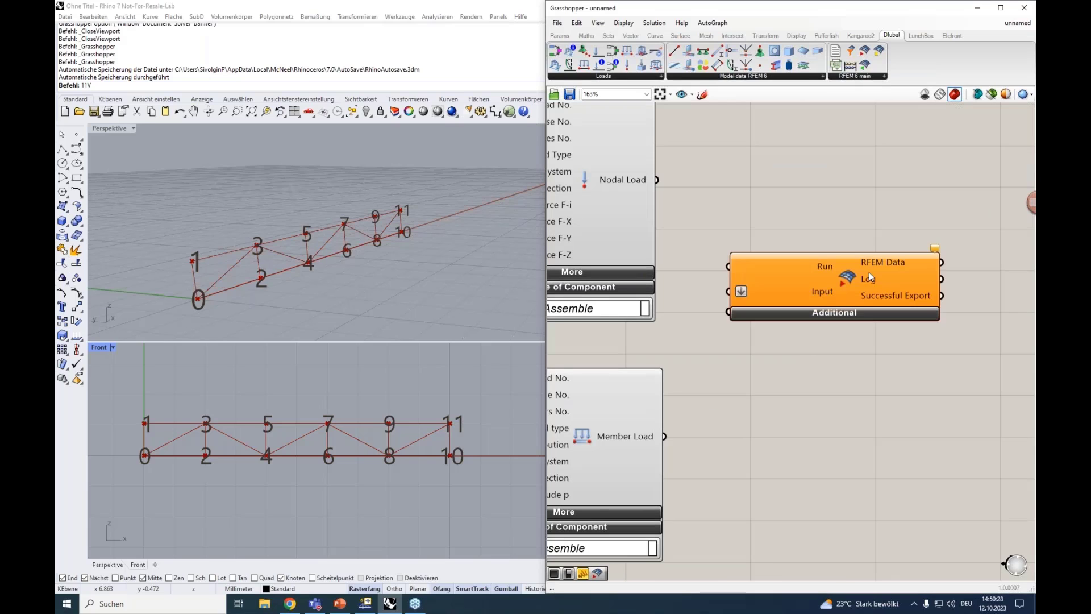
pyautogui.click(823, 314)
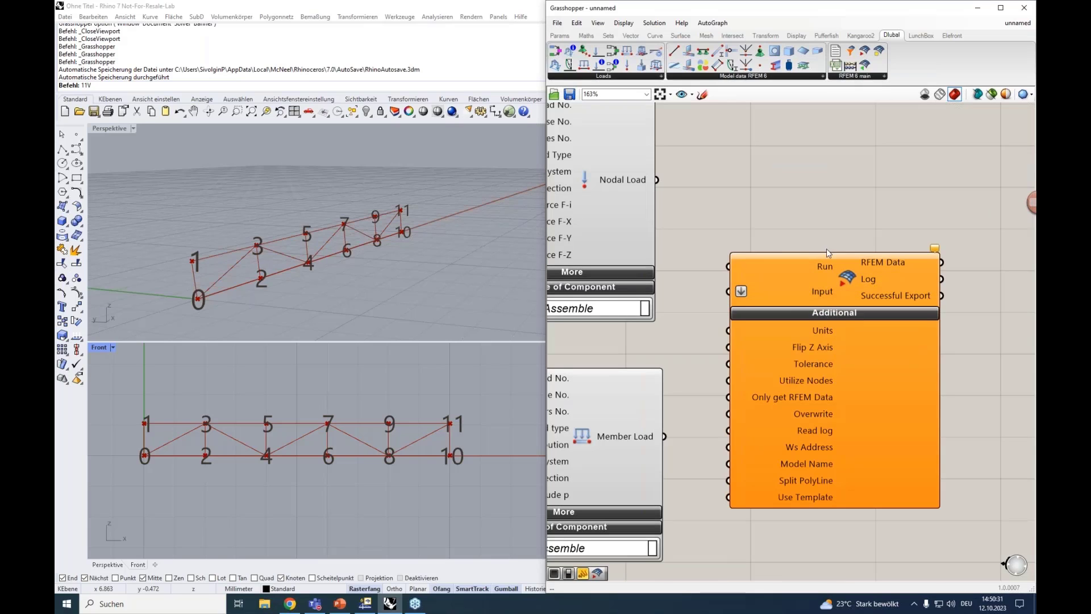
# Move the RFEM 6 Export component back through the definition to the free area below the Nodal Support, beside the Section components
pyautogui.scroll(-2, 833, 190)
pyautogui.moveTo(846, 215); pyautogui.dragTo(882, 225)
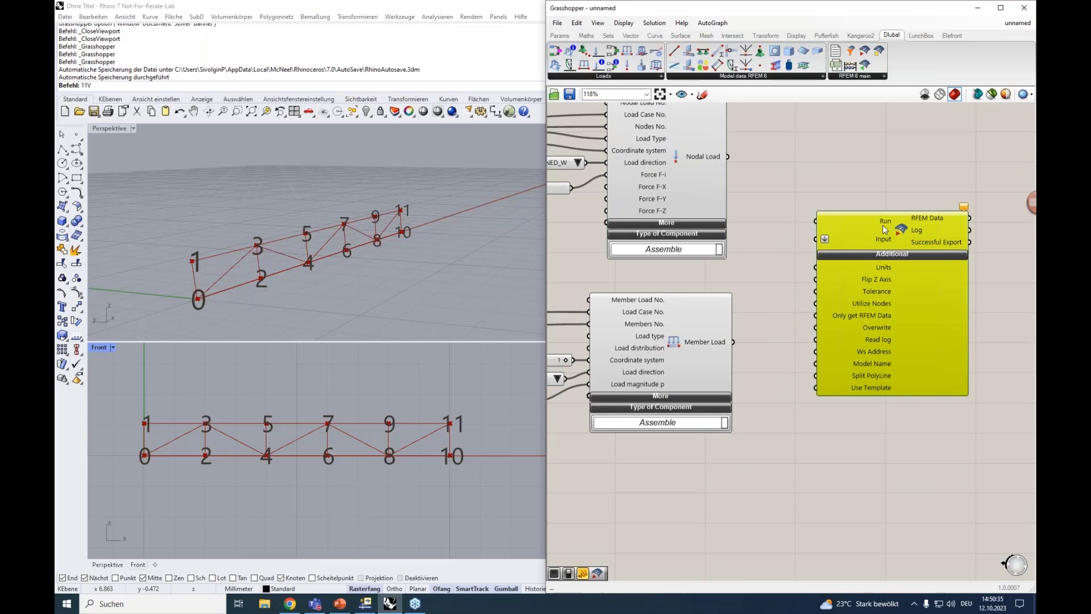
pyautogui.moveTo(884, 227); pyautogui.dragTo(895, 241)
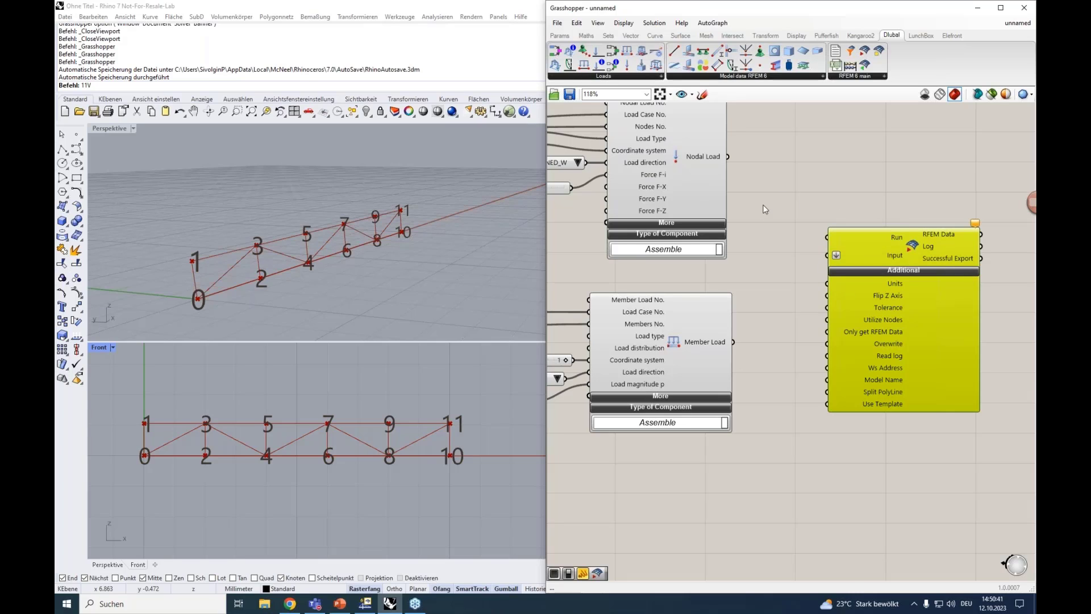
pyautogui.scroll(-3, 769, 210)
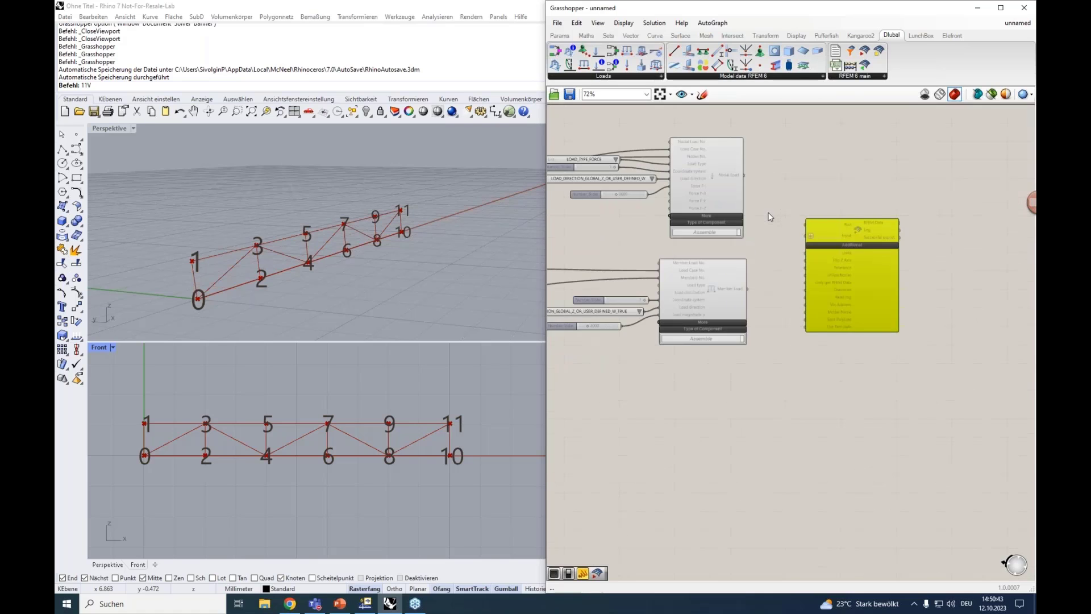
pyautogui.moveTo(802, 223); pyautogui.dragTo(897, 218, button='right')
pyautogui.moveTo(923, 232); pyautogui.dragTo(611, 431)
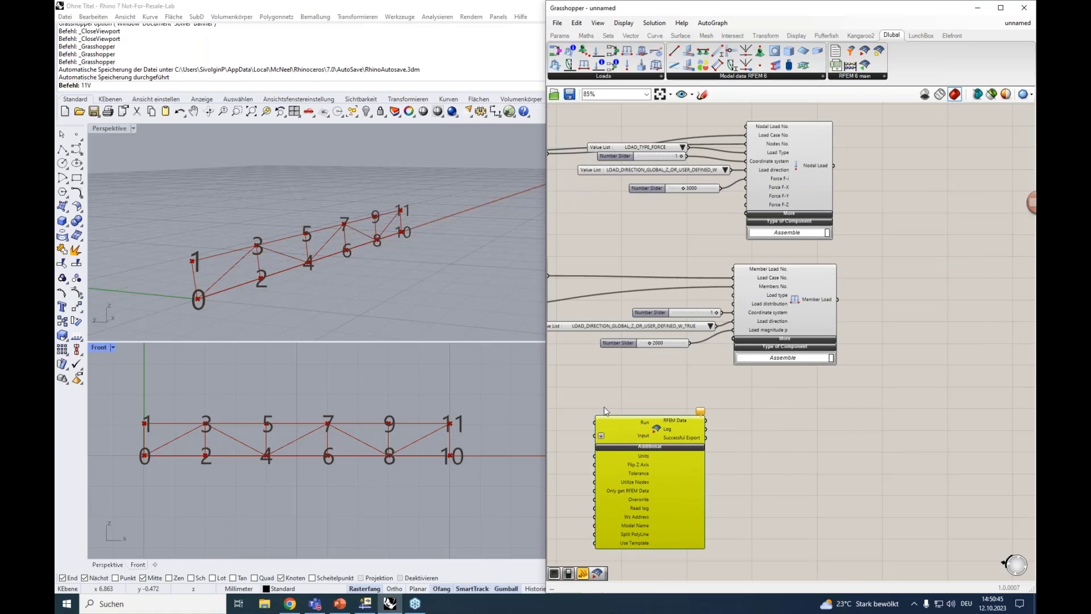
pyautogui.moveTo(608, 399); pyautogui.dragTo(932, 364, button='right')
pyautogui.scroll(-1, 817, 364)
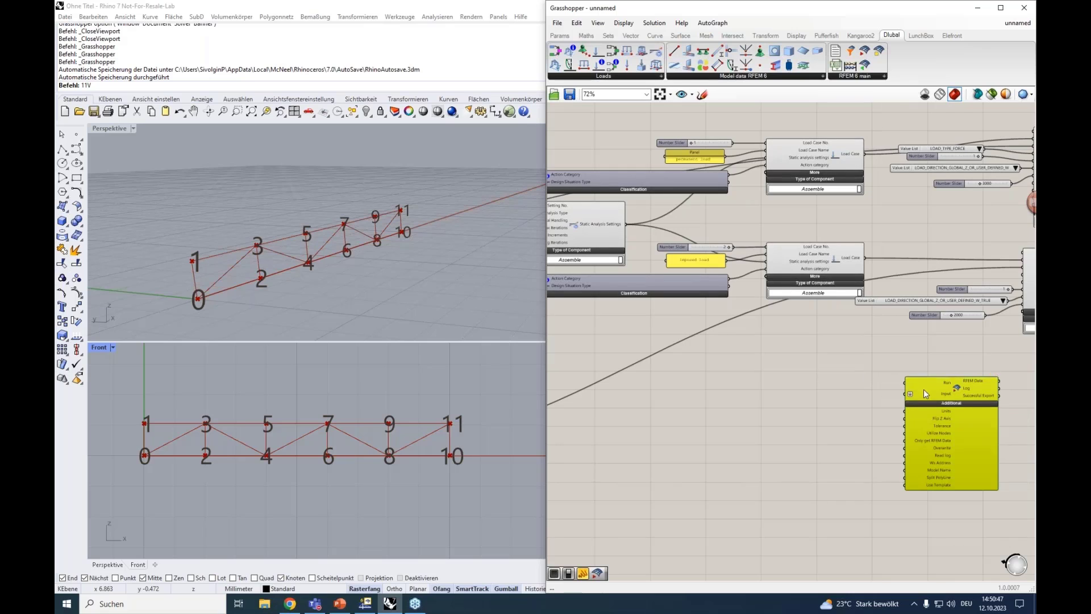
pyautogui.moveTo(923, 389); pyautogui.dragTo(649, 342)
pyautogui.moveTo(751, 331); pyautogui.dragTo(904, 323, button='right')
pyautogui.scroll(-3, 904, 324)
pyautogui.moveTo(857, 340); pyautogui.dragTo(666, 314)
pyautogui.scroll(4, 636, 294)
pyautogui.moveTo(635, 295); pyautogui.dragTo(785, 290, button='right')
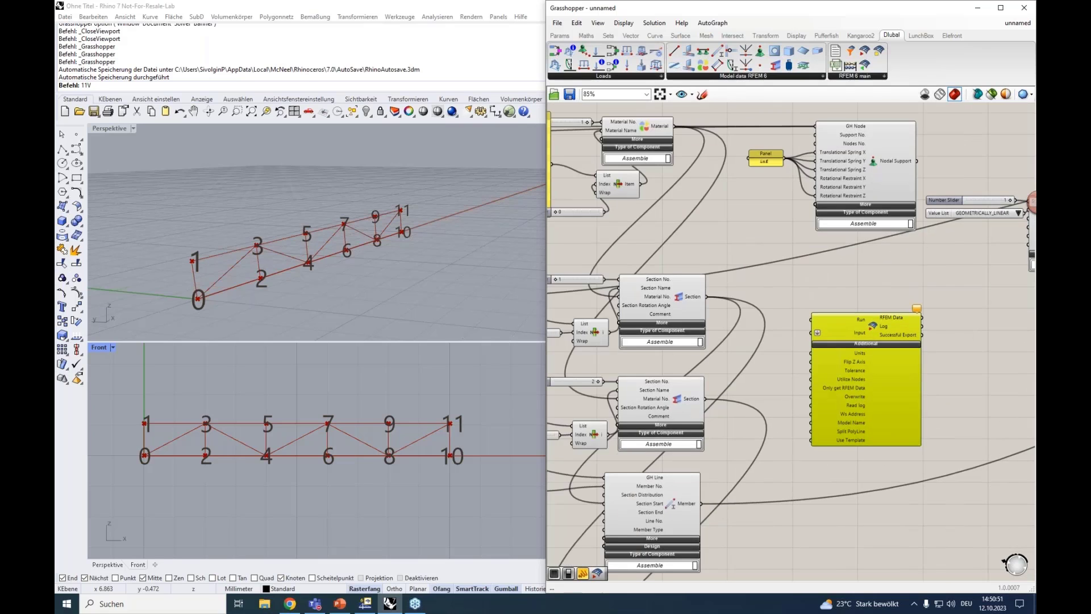
# Connect the outputs of the Material component and both Section components to the RFEM 6 Export component's Input
pyautogui.scroll(-1, 730, 210)
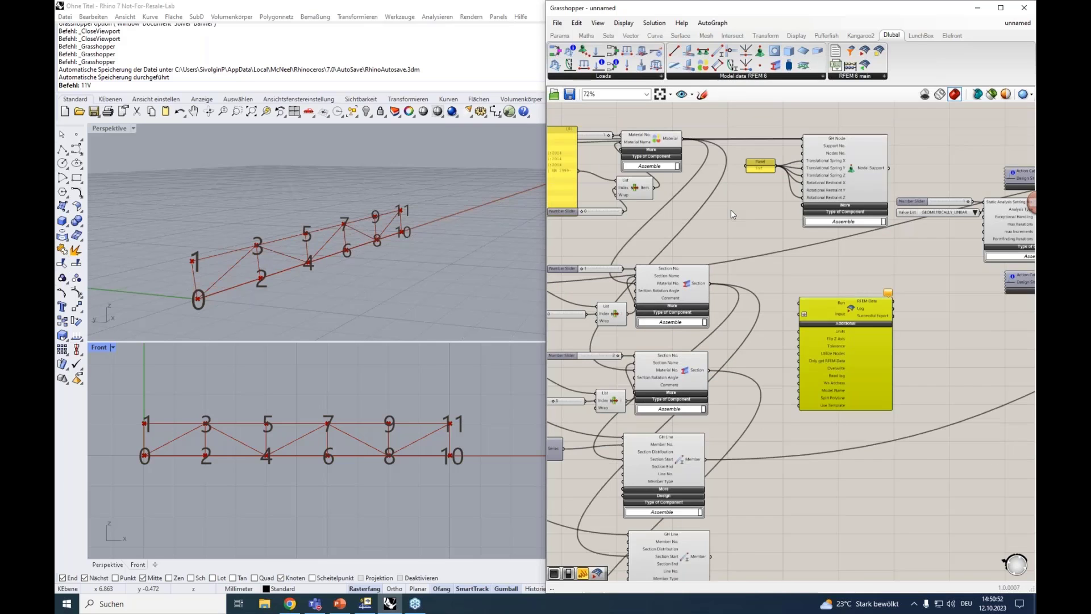
pyautogui.moveTo(687, 145); pyautogui.dragTo(749, 161, button='right')
pyautogui.moveTo(745, 155); pyautogui.dragTo(858, 337)
pyautogui.keyDown('shift'); pyautogui.moveTo(772, 299); pyautogui.dragTo(860, 332); pyautogui.keyUp('shift')
pyautogui.keyDown('shift'); pyautogui.moveTo(771, 385); pyautogui.dragTo(865, 331); pyautogui.keyUp('shift')
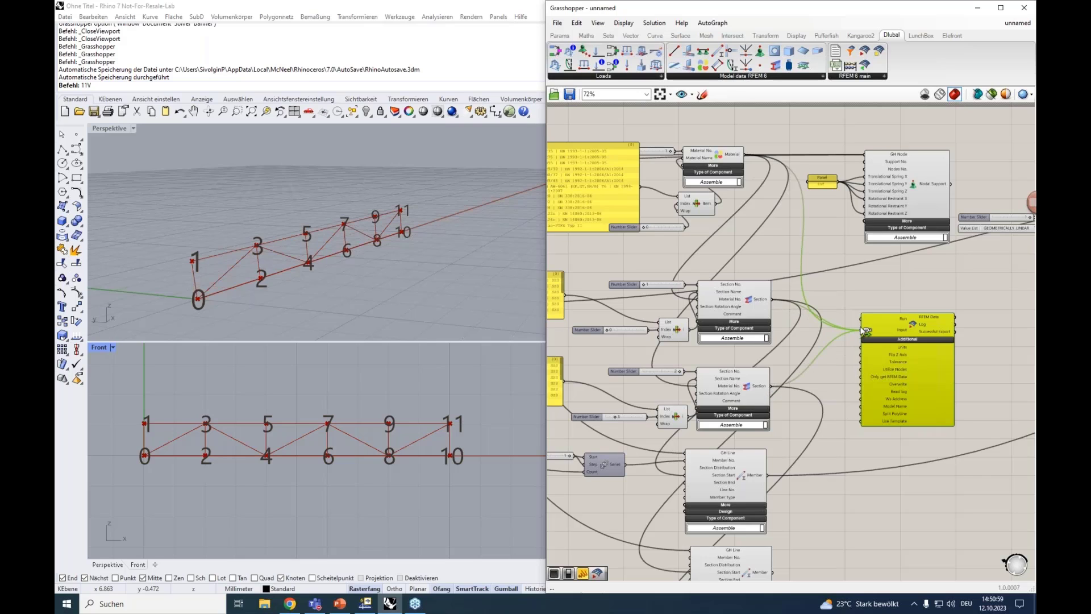
# Connect the outputs of the three Member components and the Node component to the RFEM 6 Export component's Input
pyautogui.moveTo(833, 368); pyautogui.dragTo(776, 265, button='right')
pyautogui.keyDown('shift'); pyautogui.moveTo(714, 376); pyautogui.dragTo(806, 228); pyautogui.keyUp('shift')
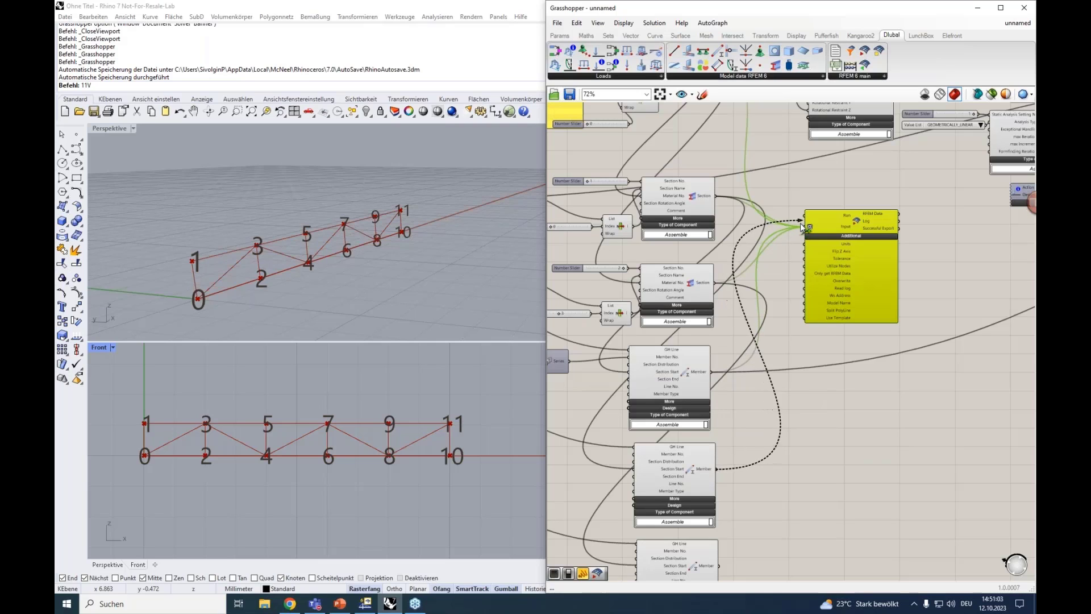
pyautogui.keyDown('shift'); pyautogui.moveTo(718, 565); pyautogui.dragTo(810, 227); pyautogui.keyUp('shift')
pyautogui.moveTo(818, 216); pyautogui.dragTo(906, 252, button='right')
pyautogui.scroll(-4, 673, 230)
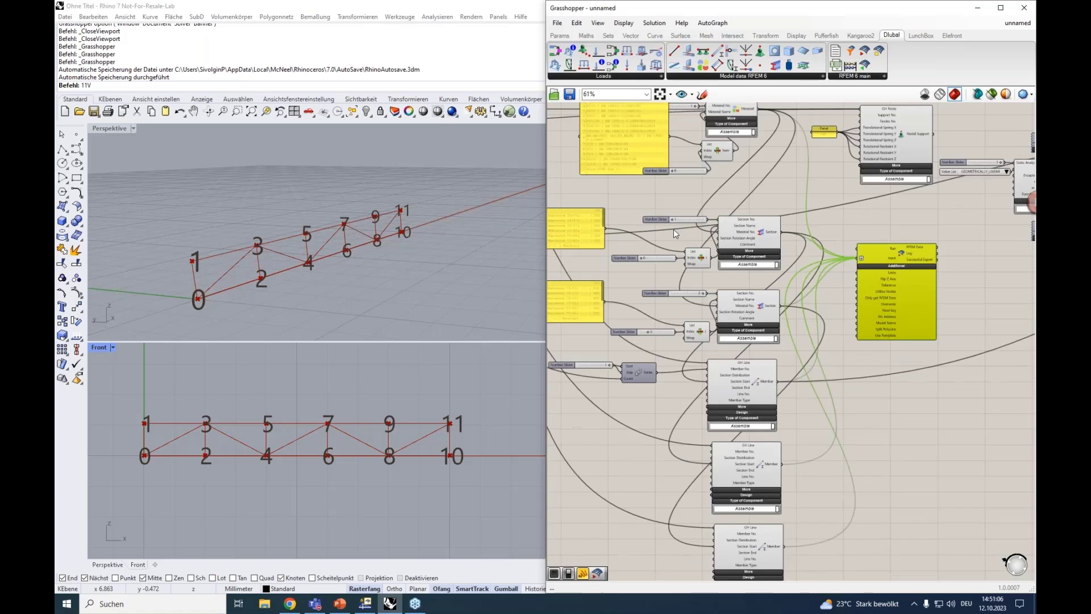
pyautogui.moveTo(775, 198); pyautogui.dragTo(868, 194, button='right')
pyautogui.scroll(3, 591, 261)
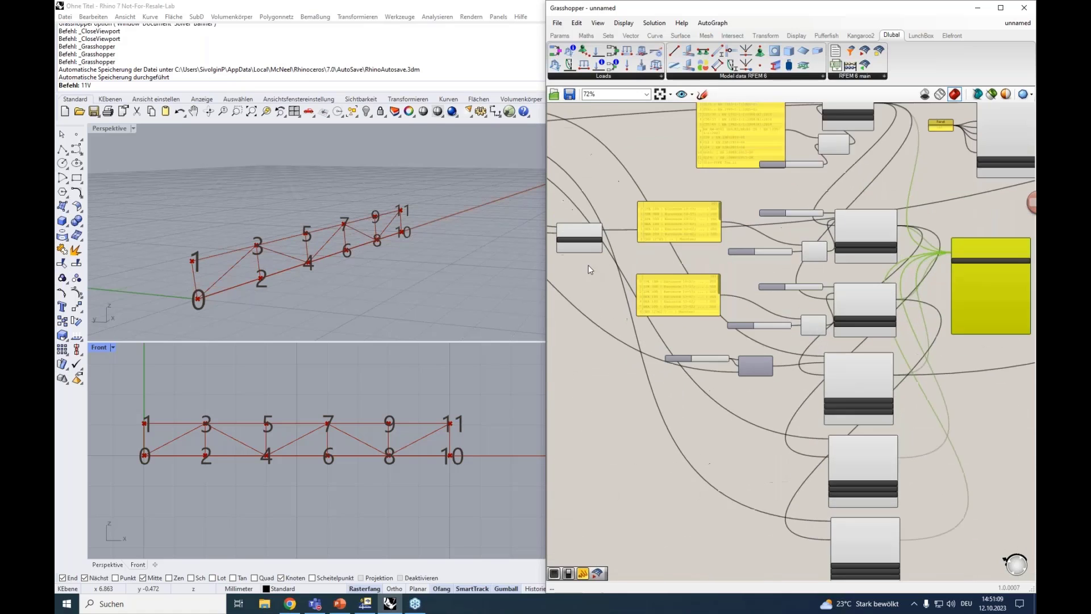
pyautogui.keyDown('shift'); pyautogui.moveTo(608, 216); pyautogui.dragTo(994, 250); pyautogui.keyUp('shift')
# Connect the Nodal Support and Static Analysis Settings outputs to the RFEM 6 Export component's Input, moving the component along the definition
pyautogui.moveTo(929, 210); pyautogui.dragTo(579, 374, button='right')
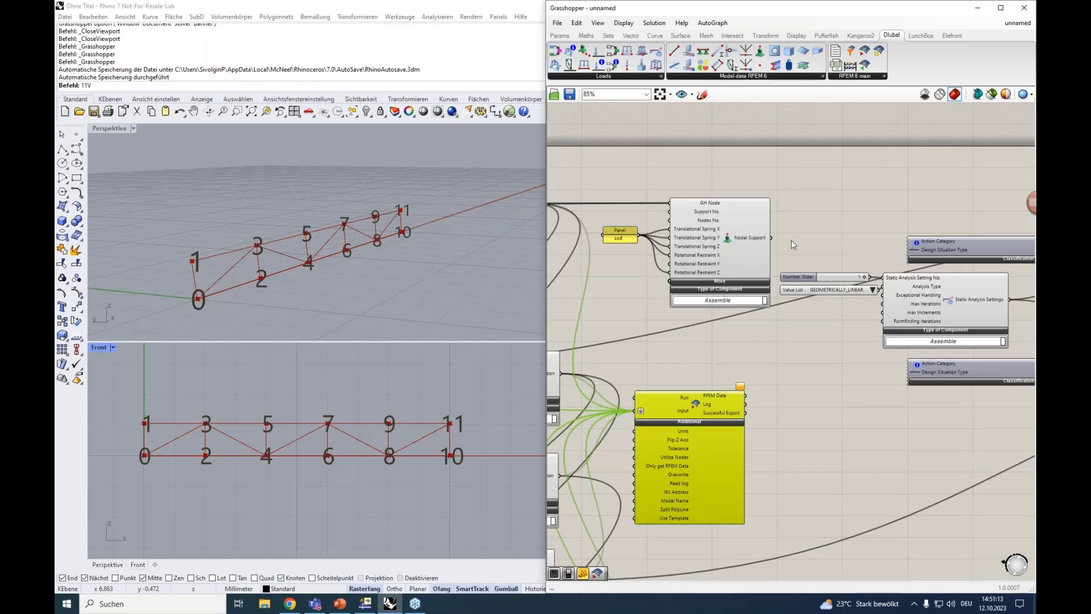
pyautogui.keyDown('shift'); pyautogui.moveTo(773, 239); pyautogui.dragTo(638, 410); pyautogui.keyUp('shift')
pyautogui.moveTo(682, 438); pyautogui.dragTo(757, 451)
pyautogui.moveTo(894, 439); pyautogui.dragTo(895, 438)
pyautogui.moveTo(910, 390); pyautogui.dragTo(619, 340, button='right')
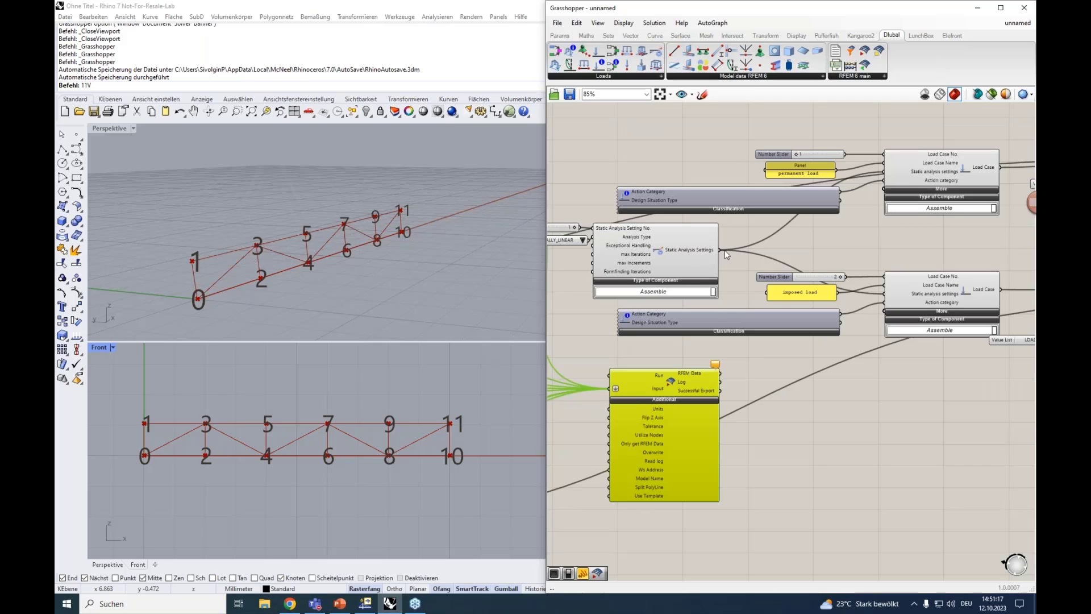
pyautogui.keyDown('shift'); pyautogui.moveTo(719, 250); pyautogui.dragTo(894, 380); pyautogui.keyUp('shift')
# Connect the outputs of the permanent load and imposed load Load Case components to the RFEM 6 Export component's Input
pyautogui.moveTo(959, 233); pyautogui.dragTo(696, 251, button='right')
pyautogui.keyDown('shift'); pyautogui.moveTo(736, 186); pyautogui.dragTo(620, 391); pyautogui.keyUp('shift')
pyautogui.keyDown('shift'); pyautogui.moveTo(736, 308); pyautogui.dragTo(923, 412); pyautogui.keyUp('shift')
# Connect the Nodal Load and Member Load outputs to the RFEM 6 Export component's Input and place the component beyond both loads
pyautogui.moveTo(977, 217); pyautogui.dragTo(780, 216, button='right')
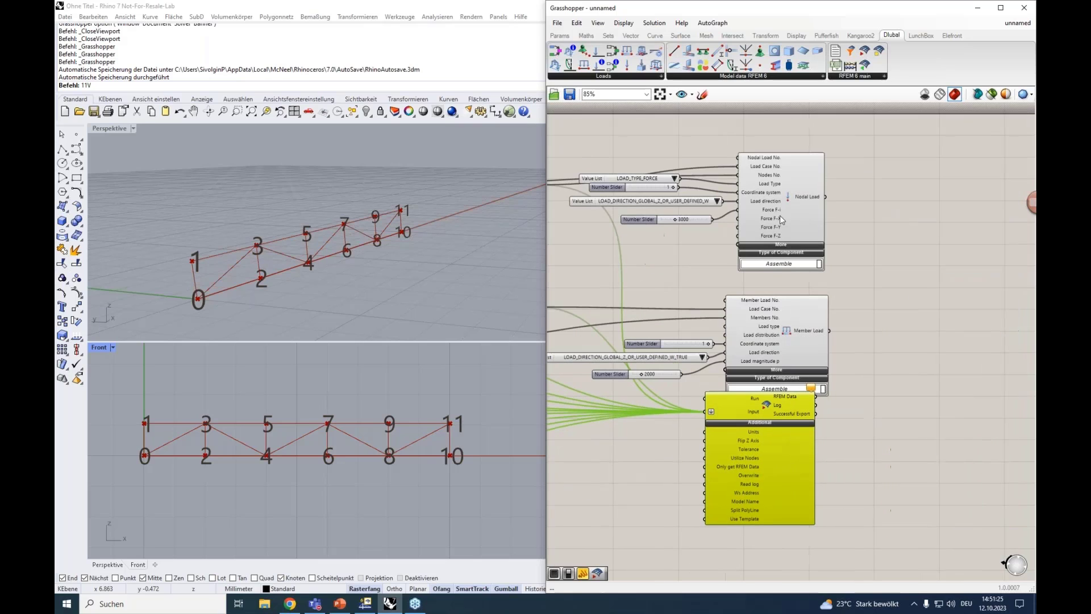
pyautogui.keyDown('shift'); pyautogui.moveTo(827, 196); pyautogui.dragTo(706, 413); pyautogui.keyUp('shift')
pyautogui.keyDown('shift'); pyautogui.moveTo(831, 331); pyautogui.dragTo(938, 275); pyautogui.keyUp('shift')
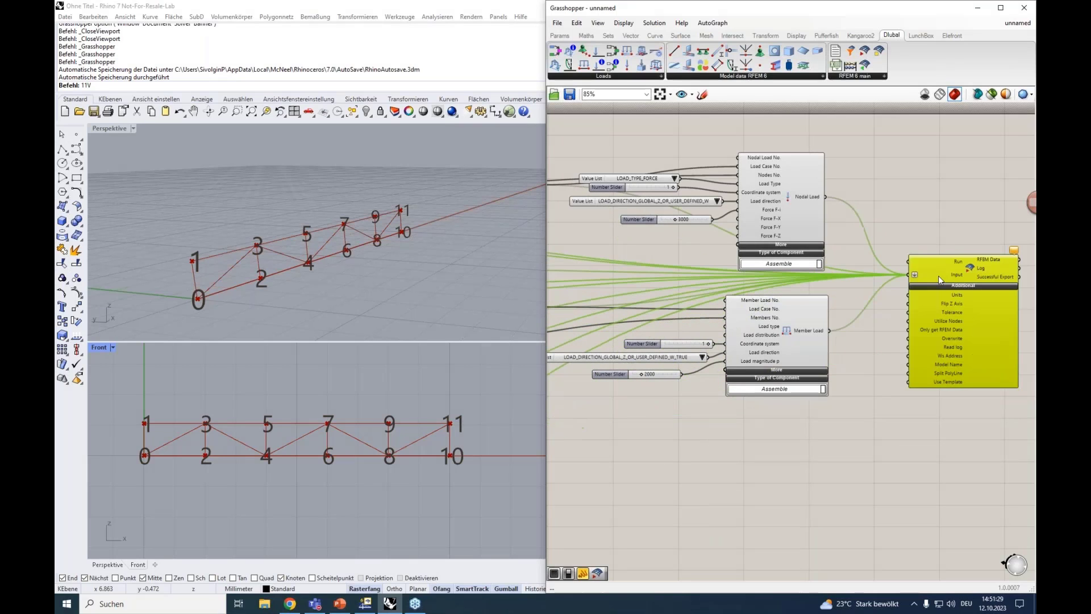
pyautogui.scroll(3, 956, 256)
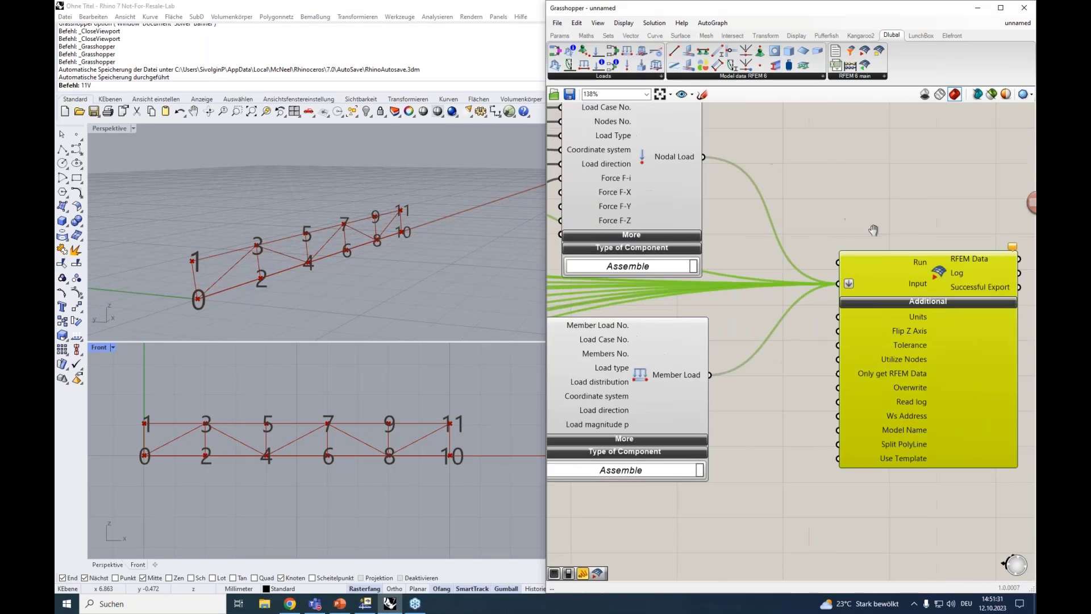
pyautogui.moveTo(849, 275); pyautogui.dragTo(915, 278)
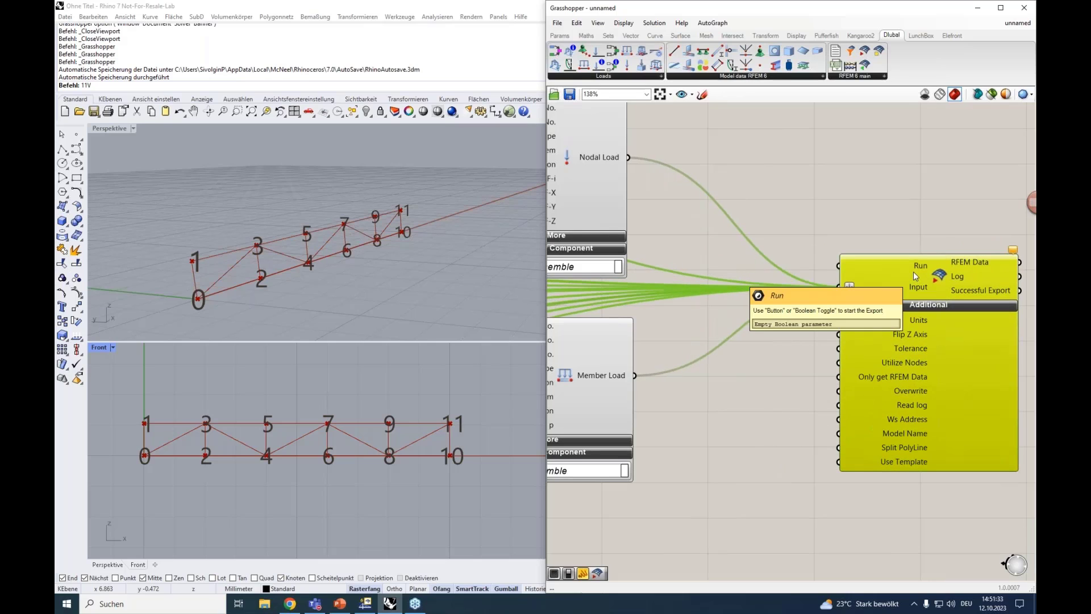
pyautogui.moveTo(926, 278); pyautogui.dragTo(891, 294, button='right')
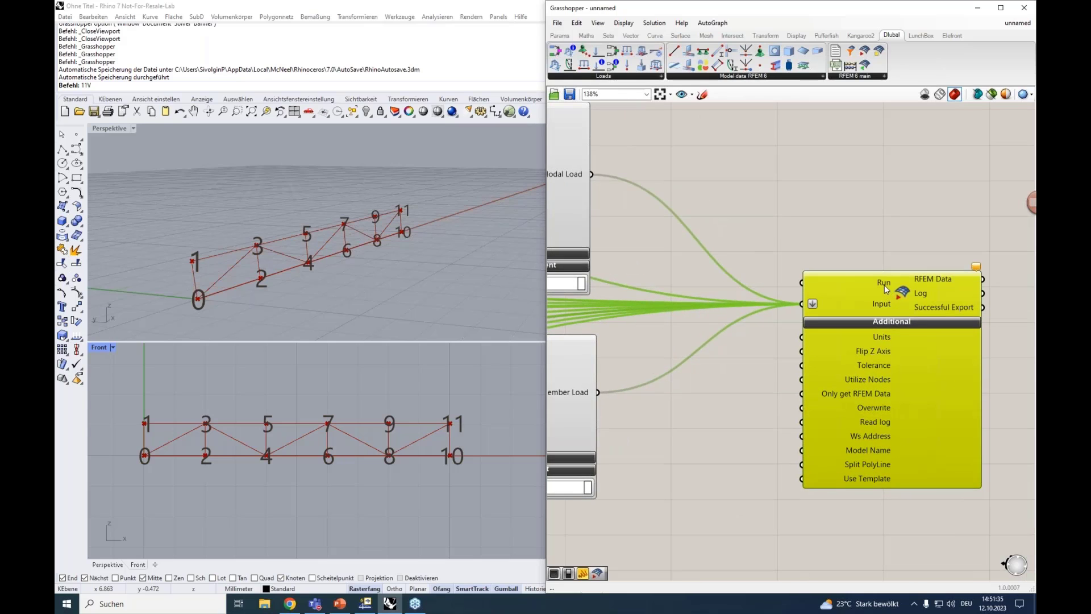
# Add a Button component above the RFEM 6 Export component
pyautogui.doubleClick(813, 210)
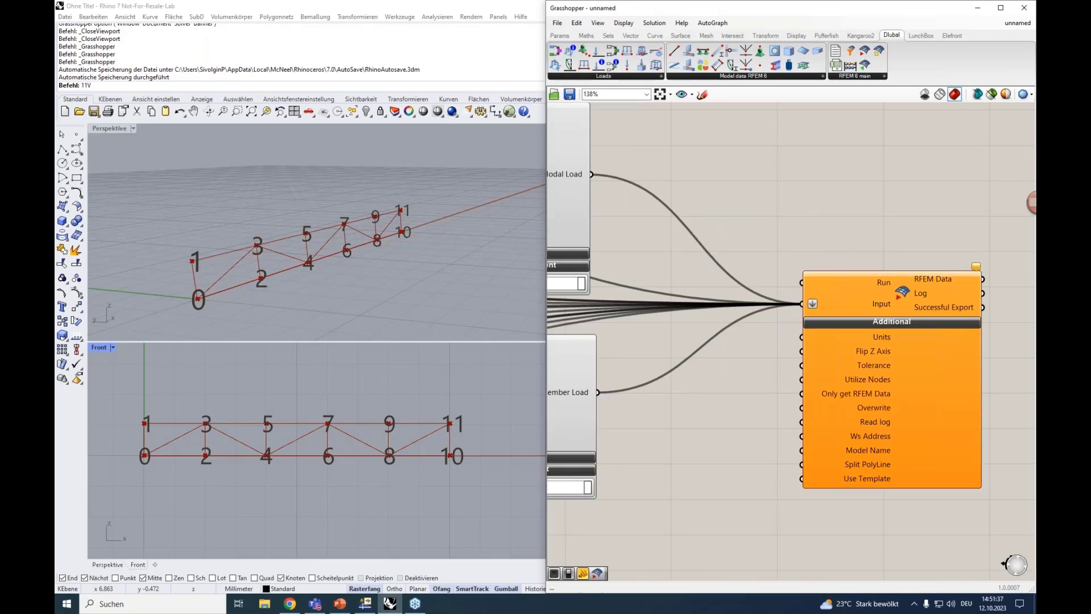
pyautogui.write('bb')
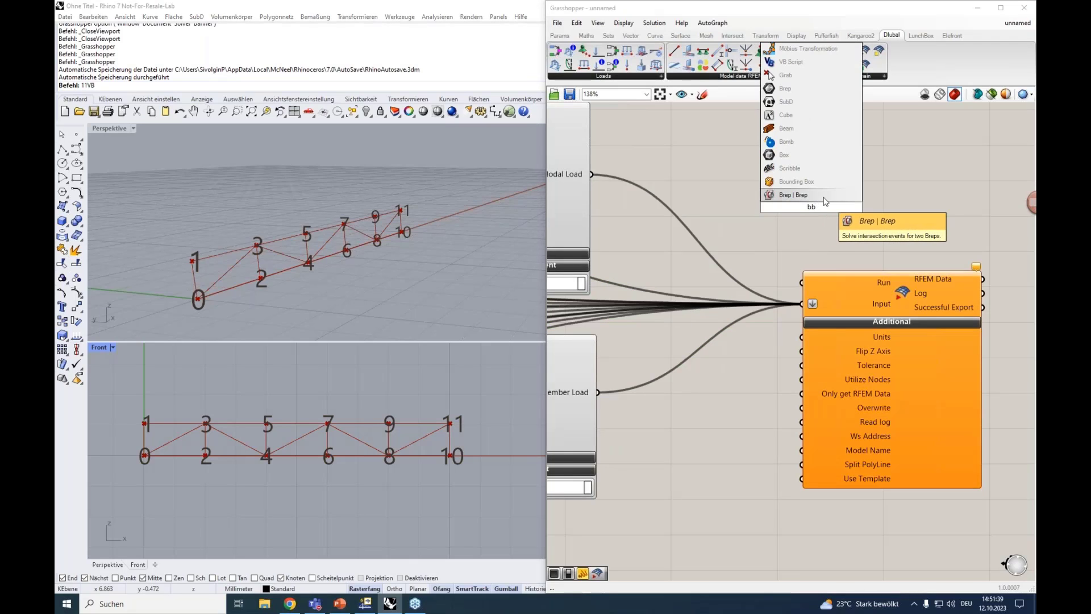
pyautogui.press('BackSpace')
pyautogui.write('i')
pyautogui.press('BackSpace')
pyautogui.write('ut')
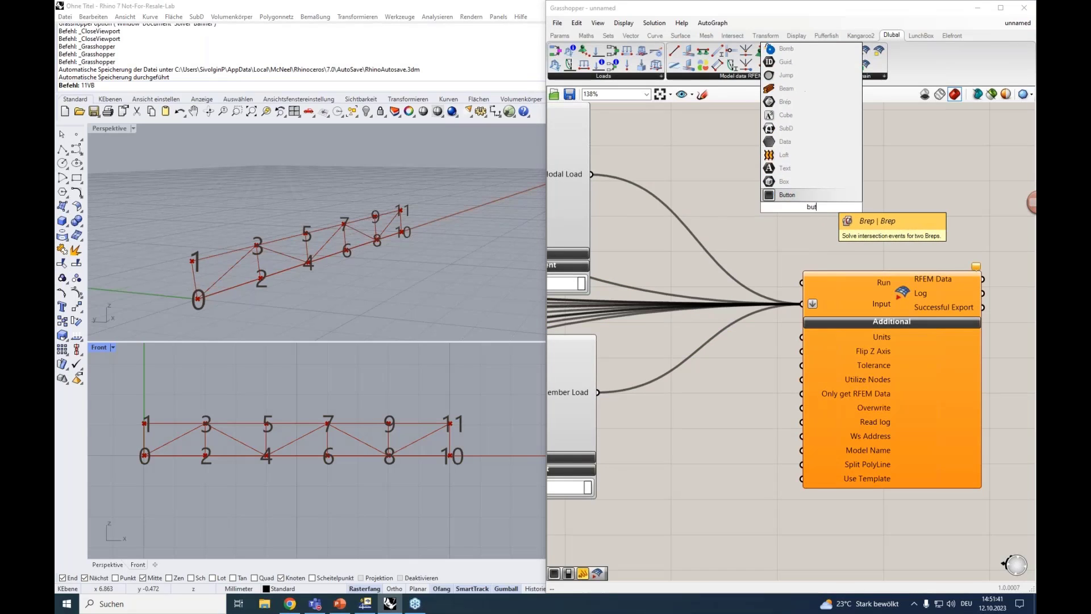
pyautogui.press('Return')
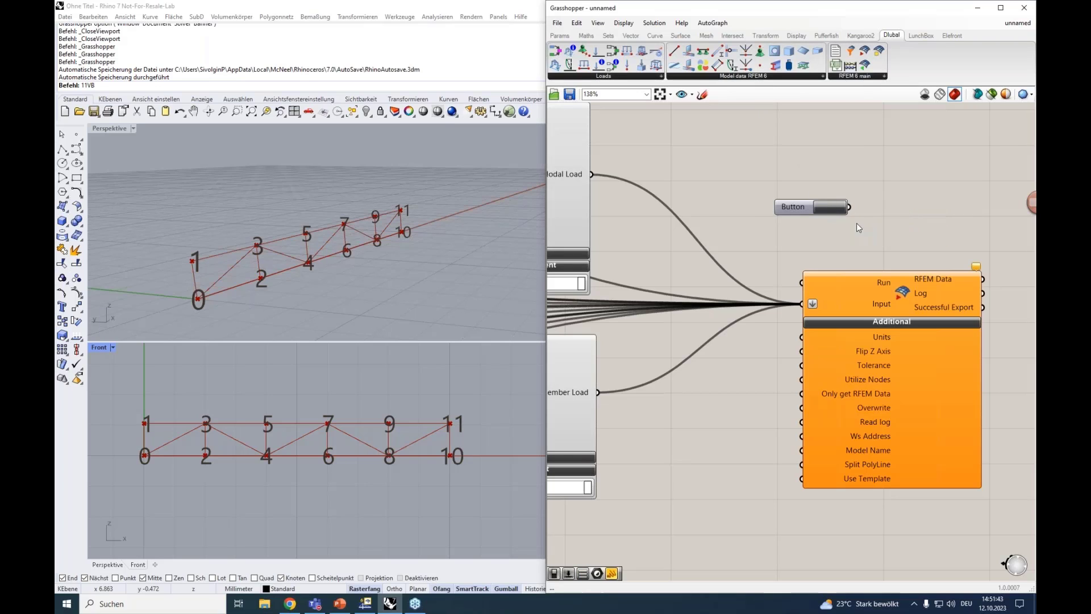
# Add a Boolean Toggle between the Button and the RFEM 6 Export component and set it to True
pyautogui.moveTo(881, 285)
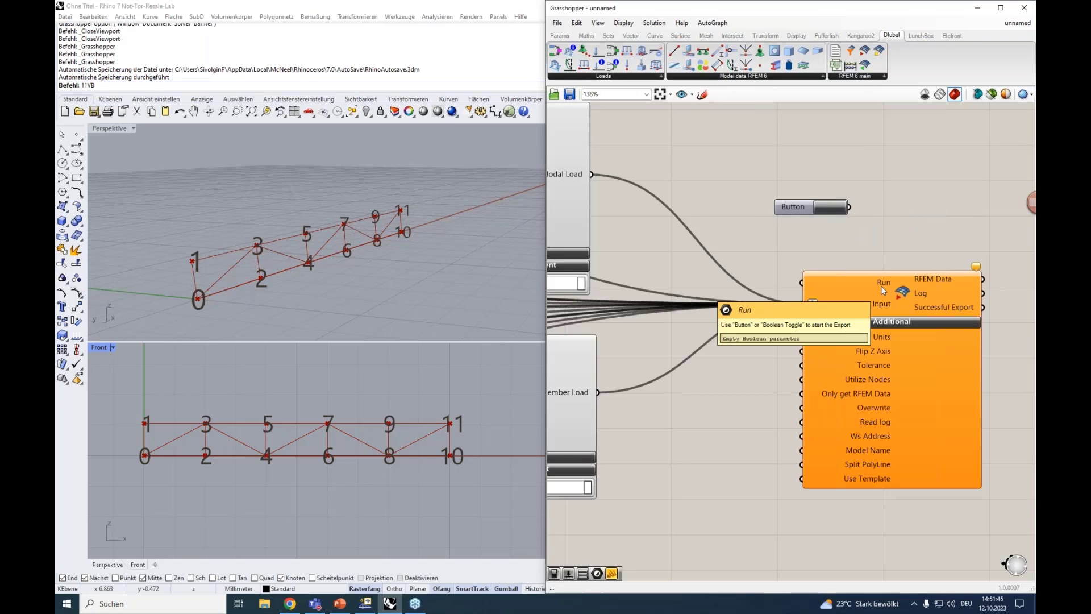
pyautogui.doubleClick(812, 241)
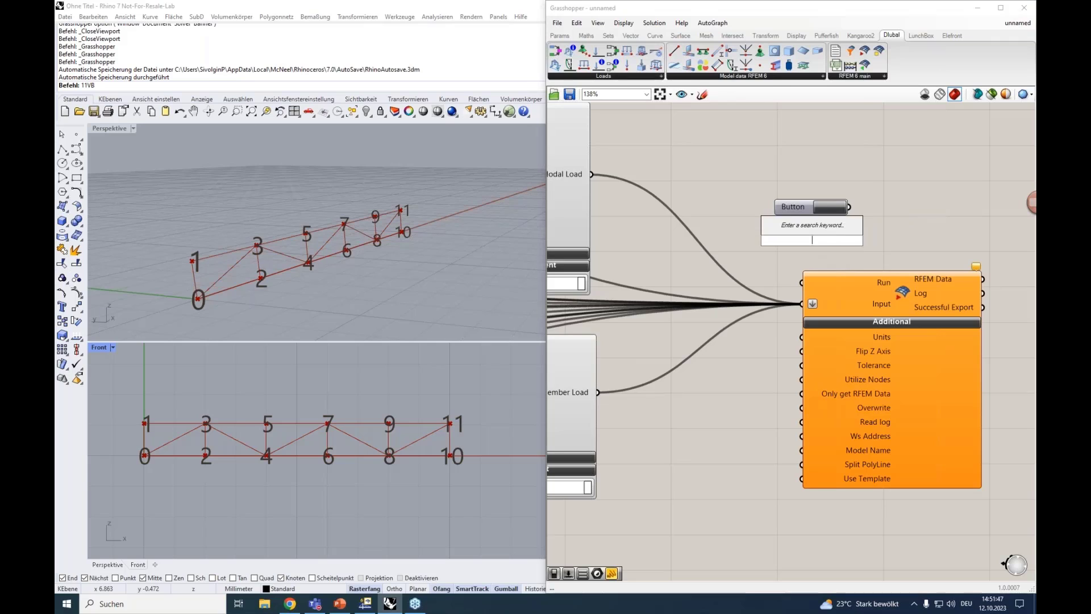
pyautogui.write('bool')
pyautogui.click(816, 216)
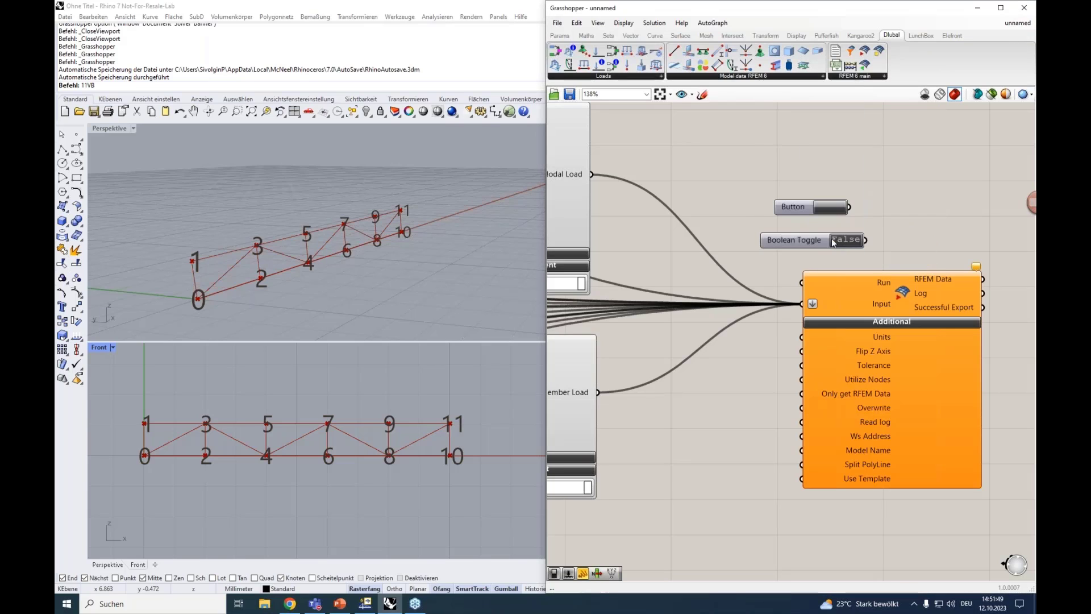
pyautogui.click(844, 243)
pyautogui.moveTo(795, 241); pyautogui.dragTo(752, 241)
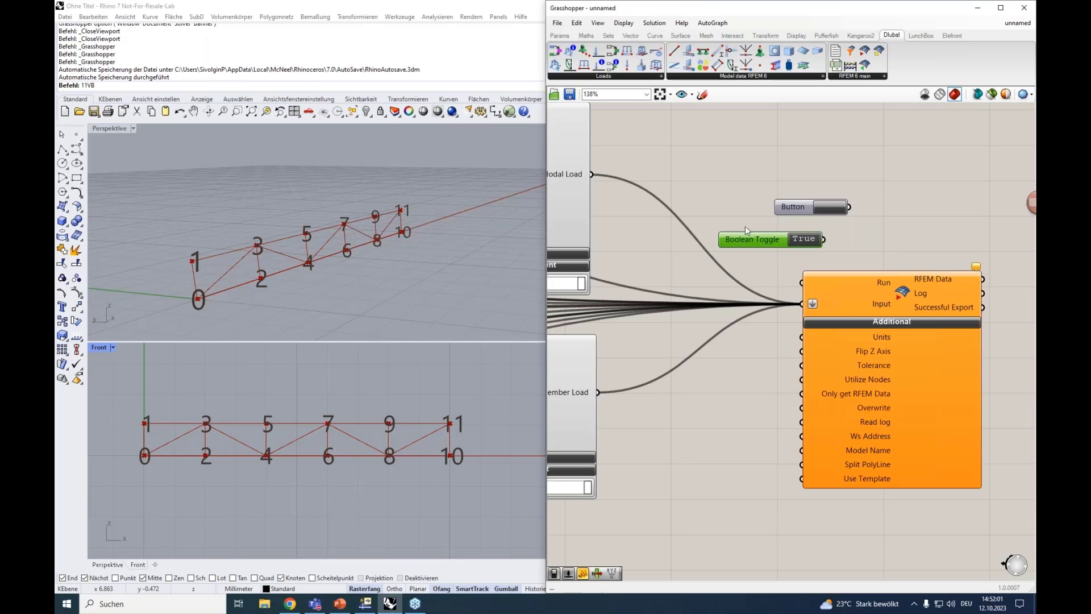
# Set the number slider feeding the truss component's Divisions input to 4
pyautogui.scroll(-5, 666, 380)
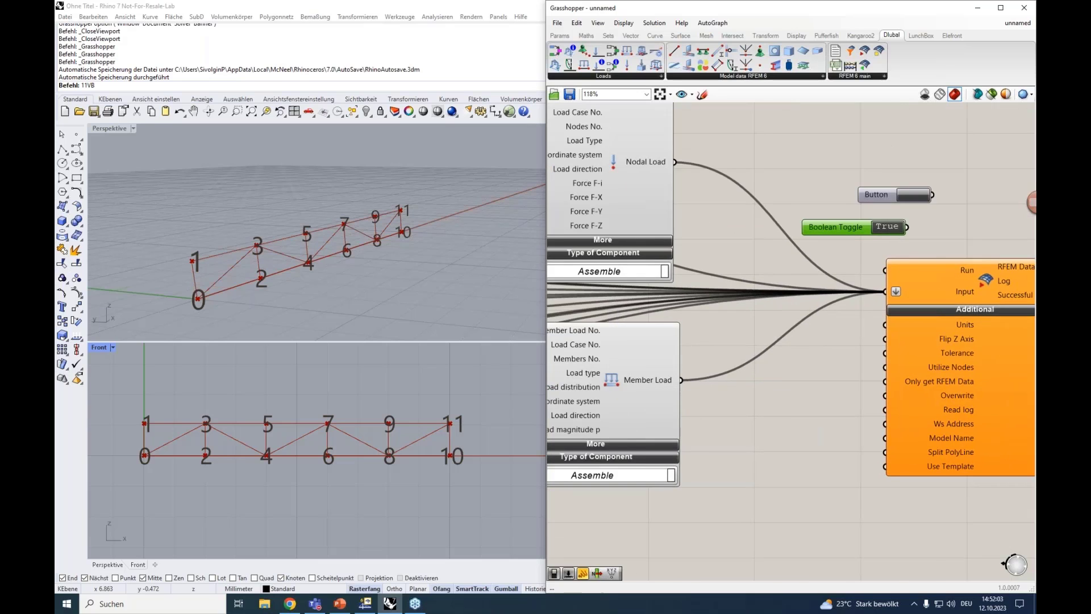
pyautogui.scroll(3, 655, 356)
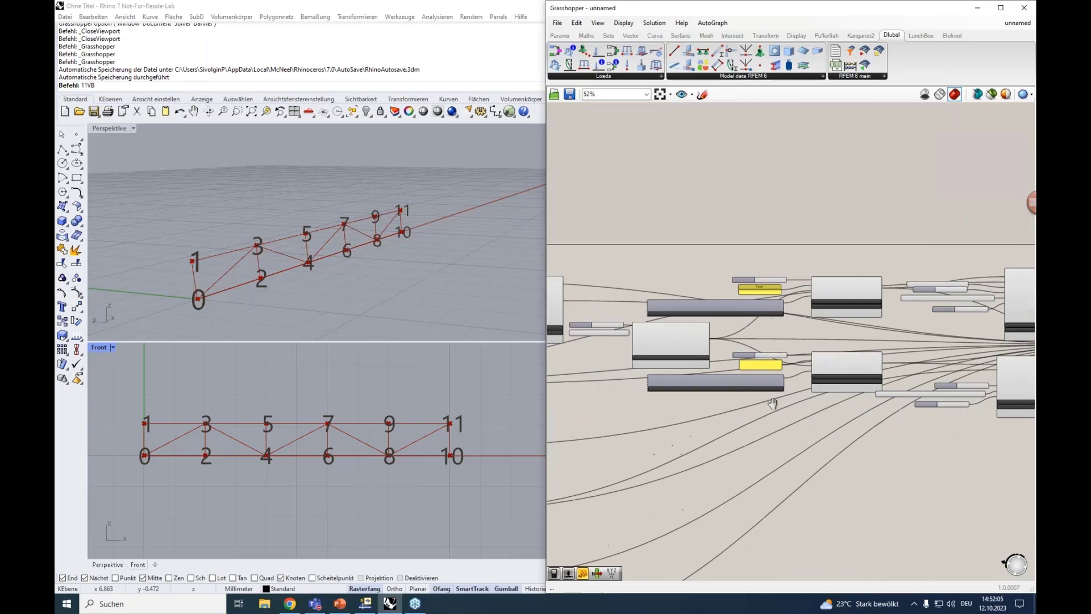
pyautogui.scroll(3, 656, 360)
pyautogui.moveTo(660, 364); pyautogui.dragTo(989, 333, button='right')
pyautogui.scroll(-5, 825, 356)
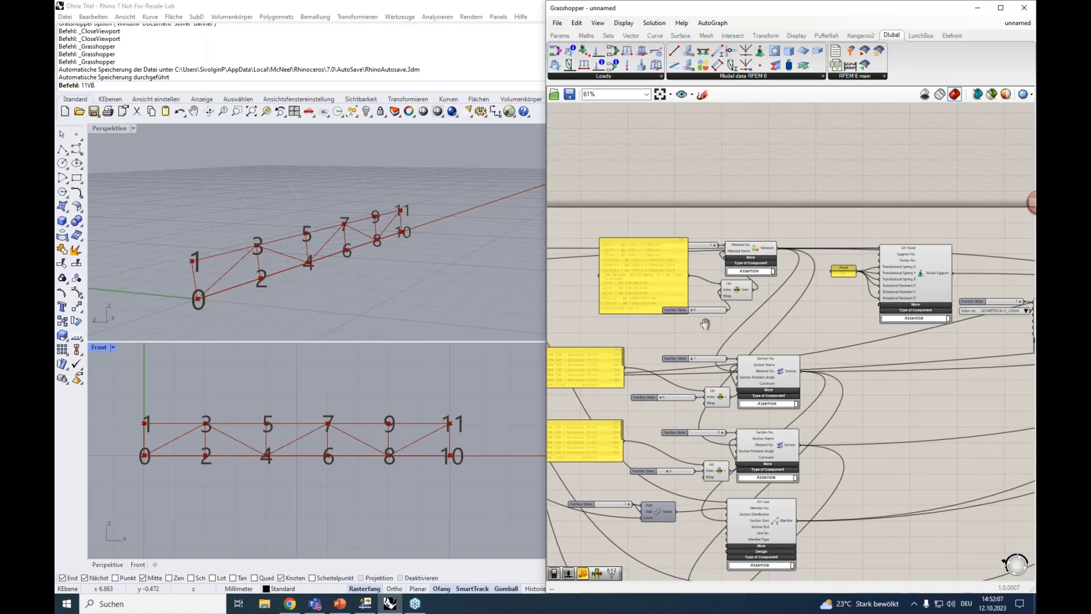
pyautogui.moveTo(690, 325); pyautogui.dragTo(1027, 321, button='right')
pyautogui.scroll(2, 629, 336)
pyautogui.scroll(2, 638, 363)
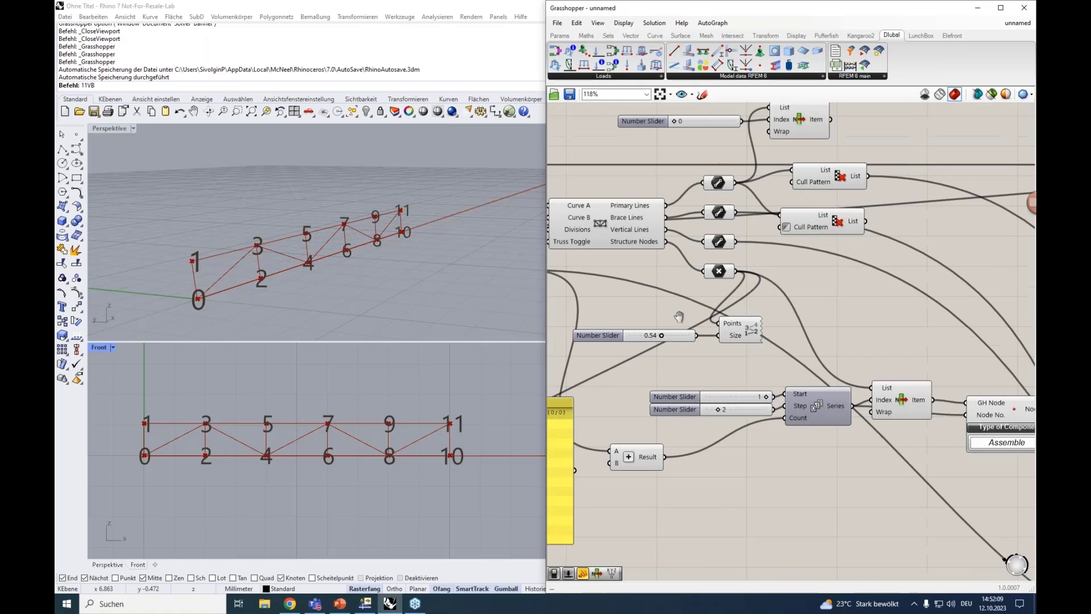
pyautogui.moveTo(637, 364); pyautogui.dragTo(631, 363)
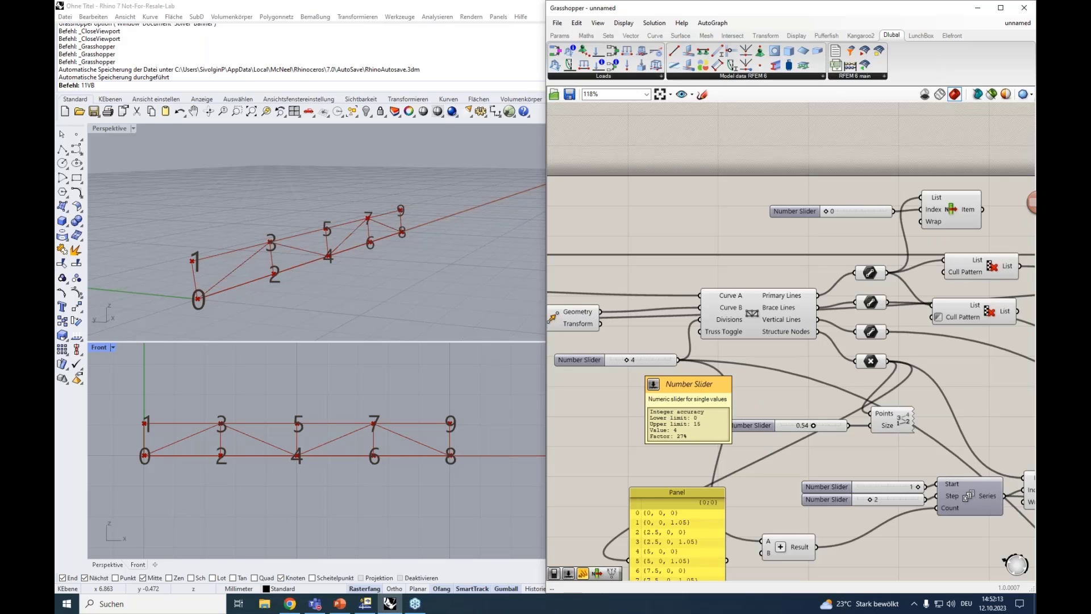
# Set the Boolean Toggle beside the RFEM 6 Export component to False and connect it to the Run input
pyautogui.scroll(-5, 759, 377)
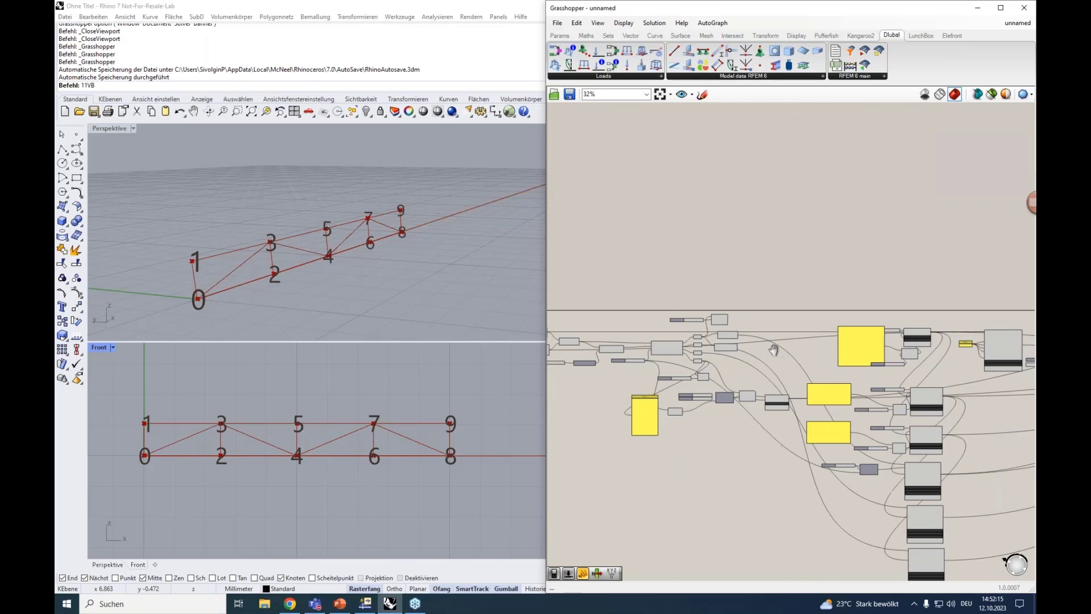
pyautogui.moveTo(953, 425); pyautogui.dragTo(689, 380, button='right')
pyautogui.scroll(3, 910, 362)
pyautogui.moveTo(1011, 241); pyautogui.dragTo(807, 293, button='right')
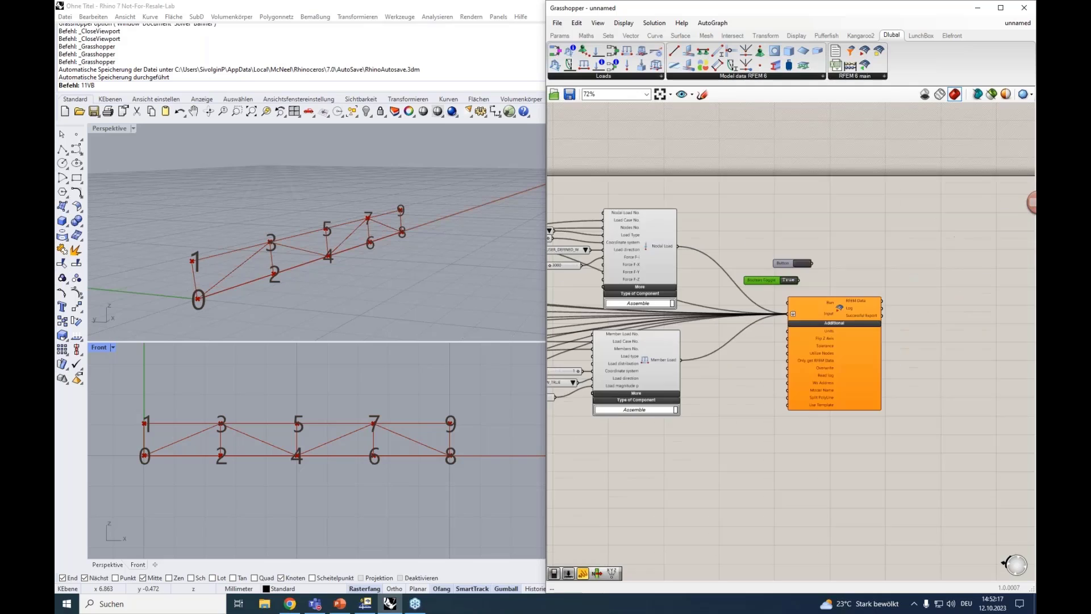
pyautogui.scroll(3, 806, 292)
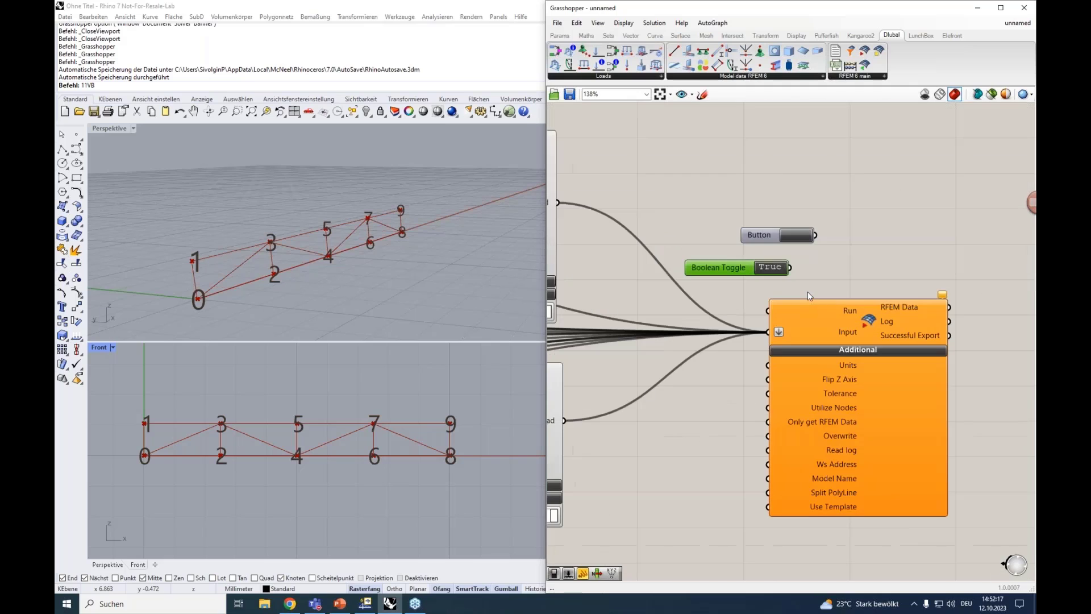
pyautogui.doubleClick(771, 267)
pyautogui.moveTo(790, 267); pyautogui.dragTo(767, 310)
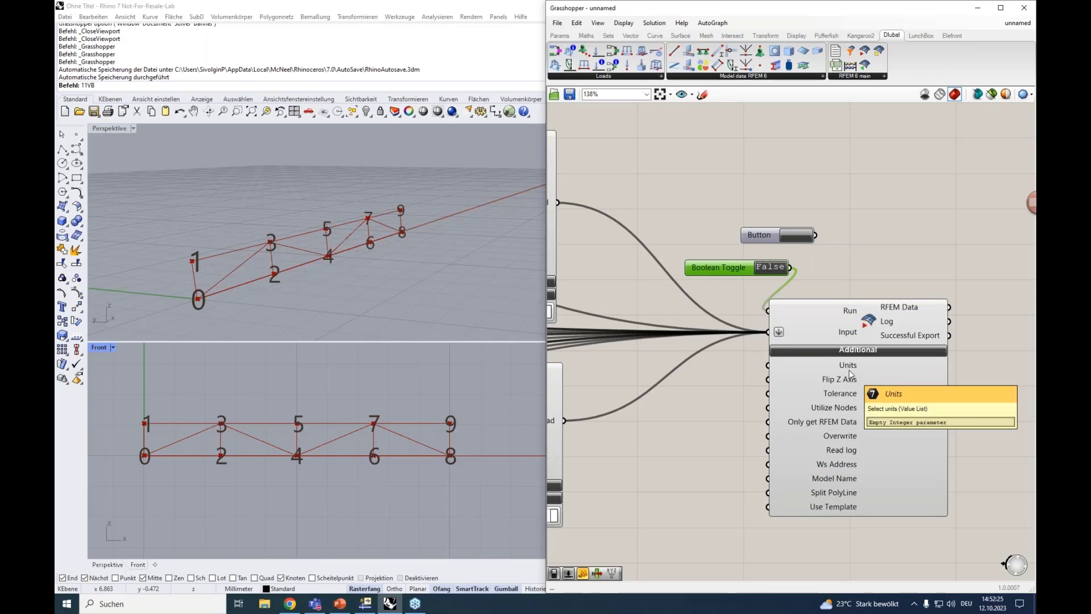
# Add a second Boolean Toggle set to True and connect it to the RFEM 6 Export component's Flip Z Axis and Overwrite inputs
pyautogui.moveTo(836, 315); pyautogui.dragTo(861, 305)
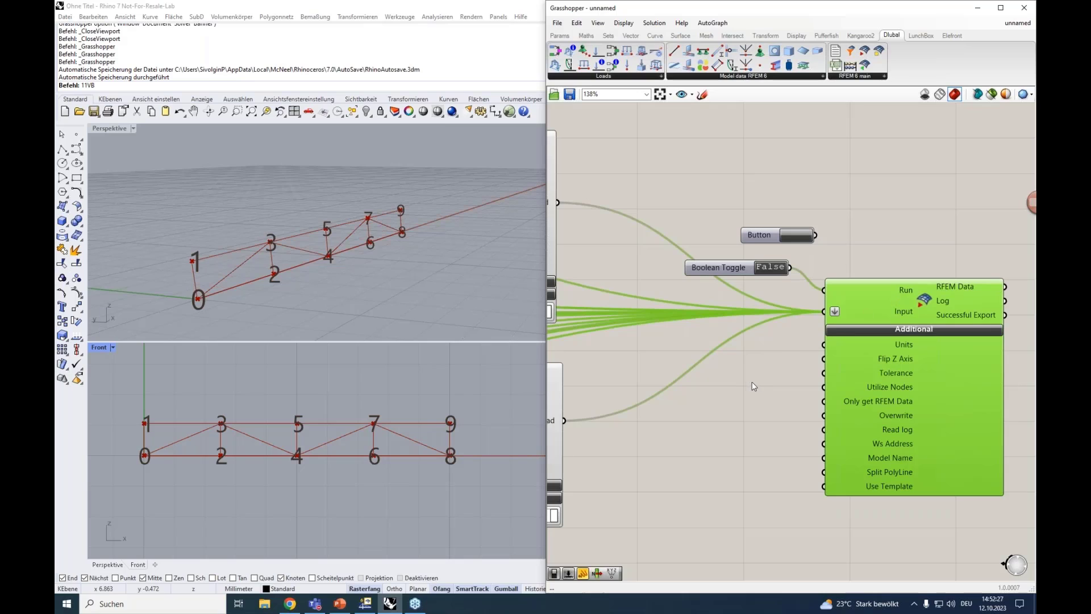
pyautogui.doubleClick(713, 427)
pyautogui.write('bool')
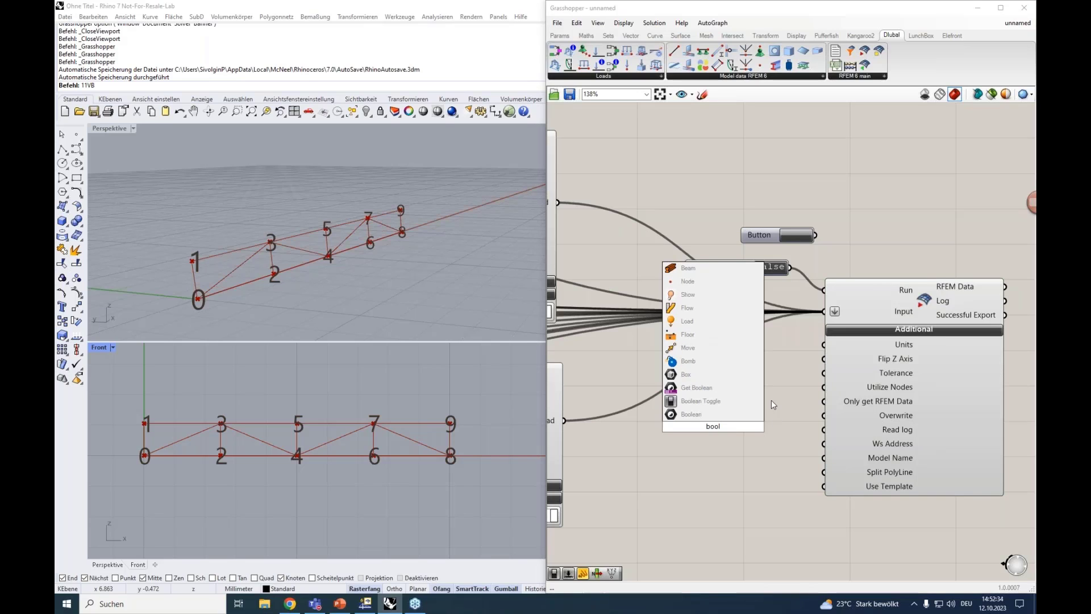
pyautogui.click(739, 400)
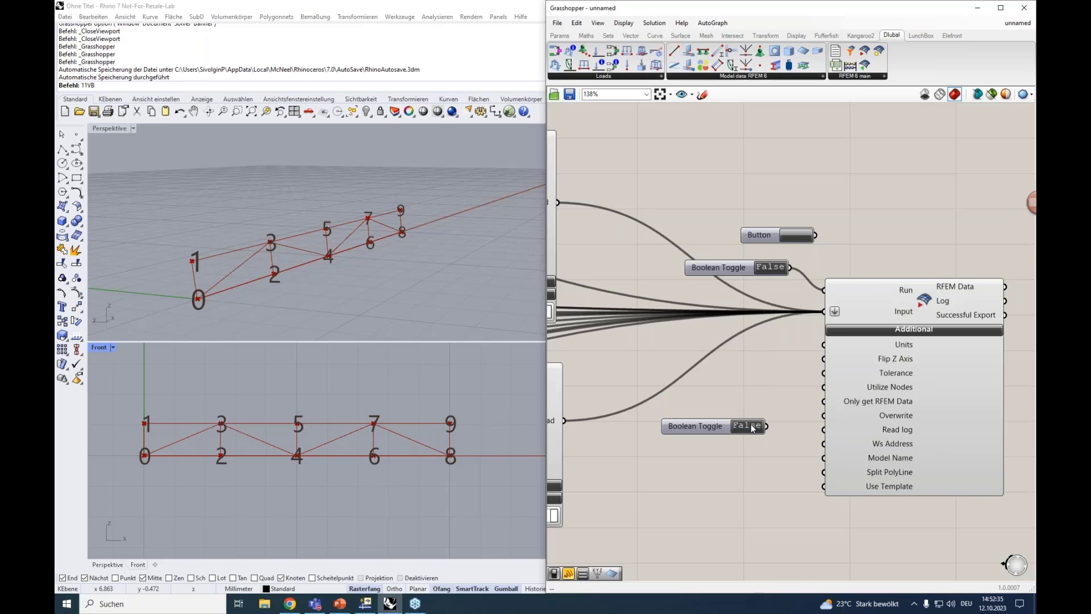
pyautogui.moveTo(772, 427); pyautogui.dragTo(820, 364)
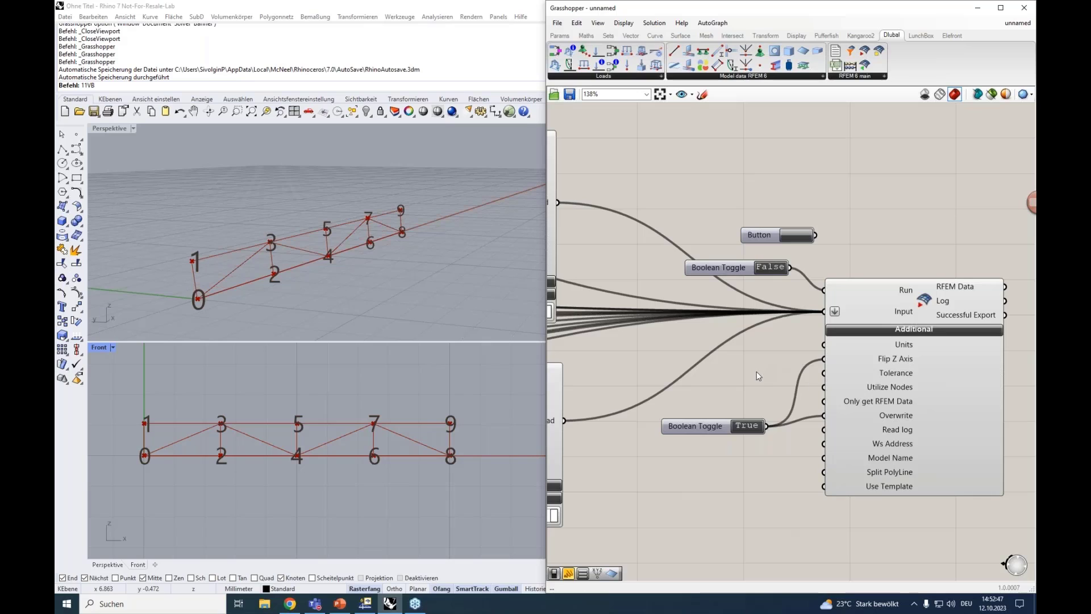
# Close RFEM's New Member Load dialog and arrange the Grasshopper and RFEM windows side by side
pyautogui.moveTo(888, 461)
pyautogui.moveTo(676, 9); pyautogui.dragTo(588, 51)
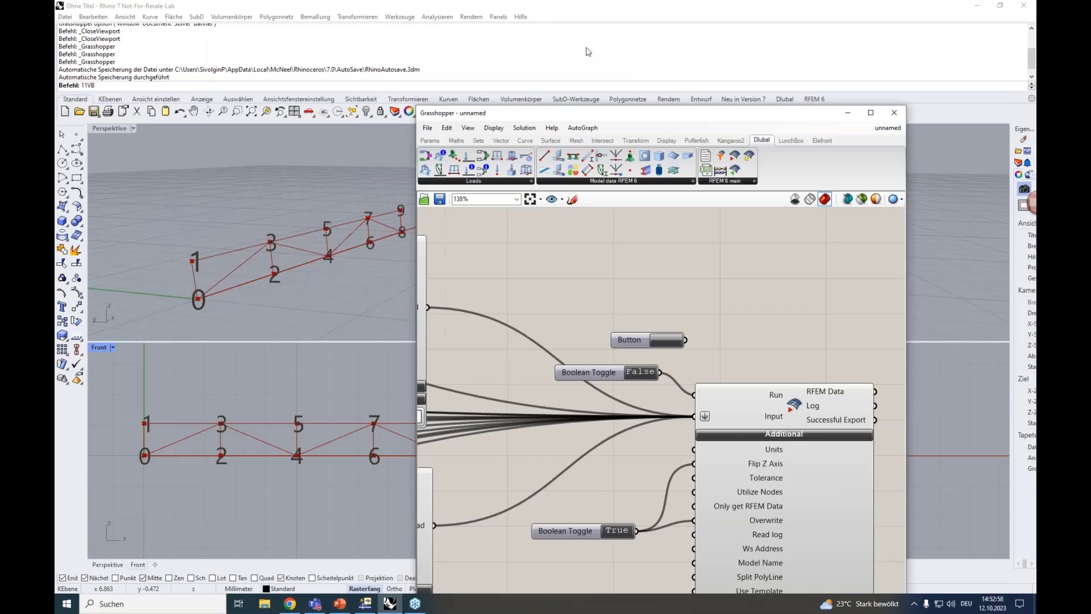
pyautogui.click(588, 52)
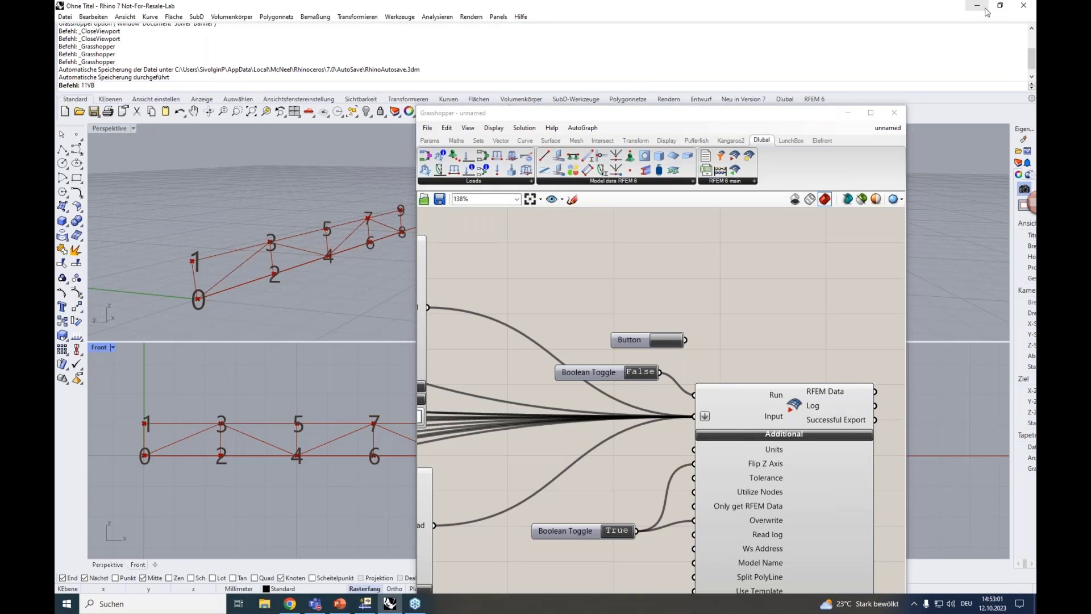
pyautogui.moveTo(939, 8); pyautogui.dragTo(55, 96)
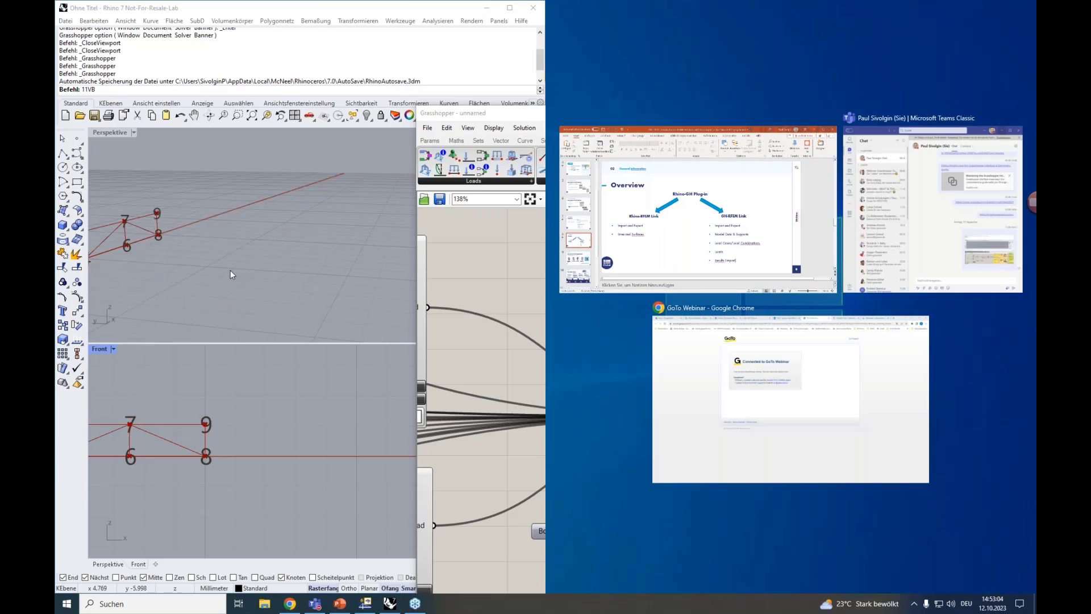
pyautogui.click(230, 270)
pyautogui.click(574, 92)
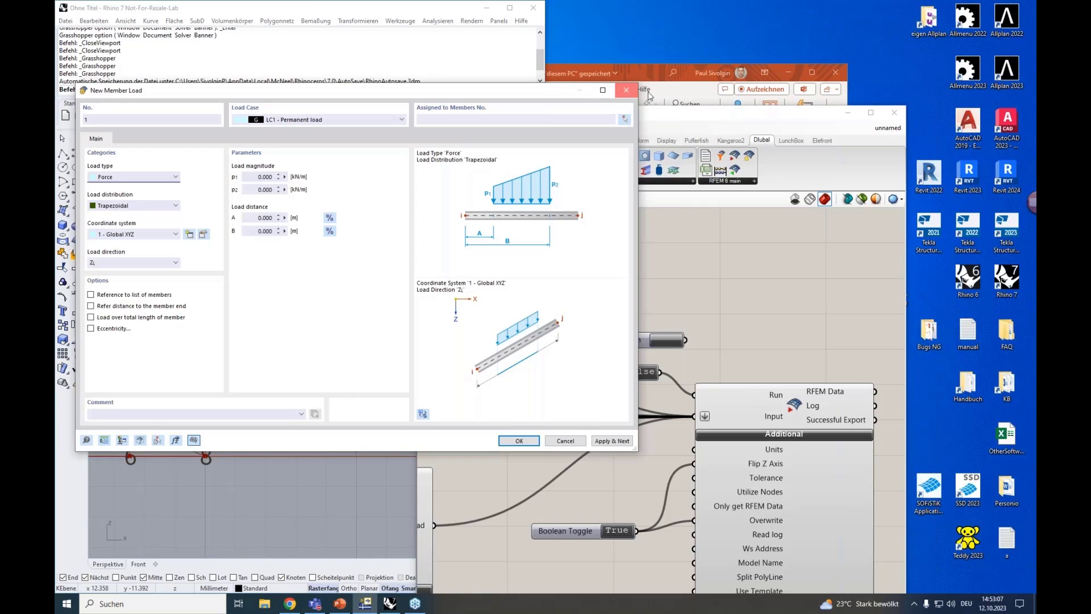
pyautogui.click(626, 90)
pyautogui.moveTo(312, 109); pyautogui.dragTo(357, 79)
pyautogui.press('super+Right')
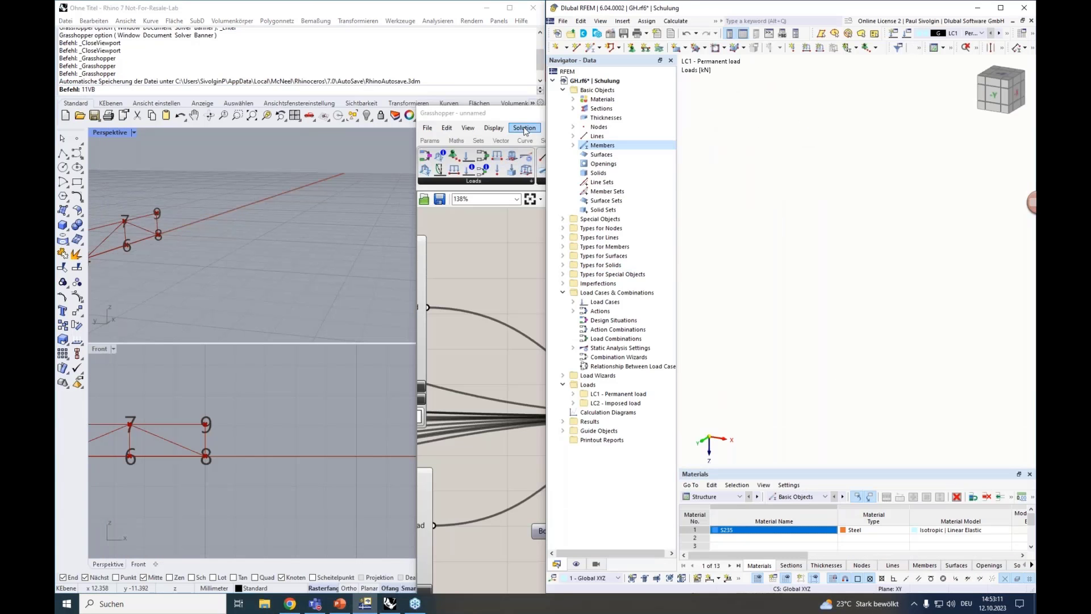
pyautogui.moveTo(518, 116); pyautogui.dragTo(55, 74)
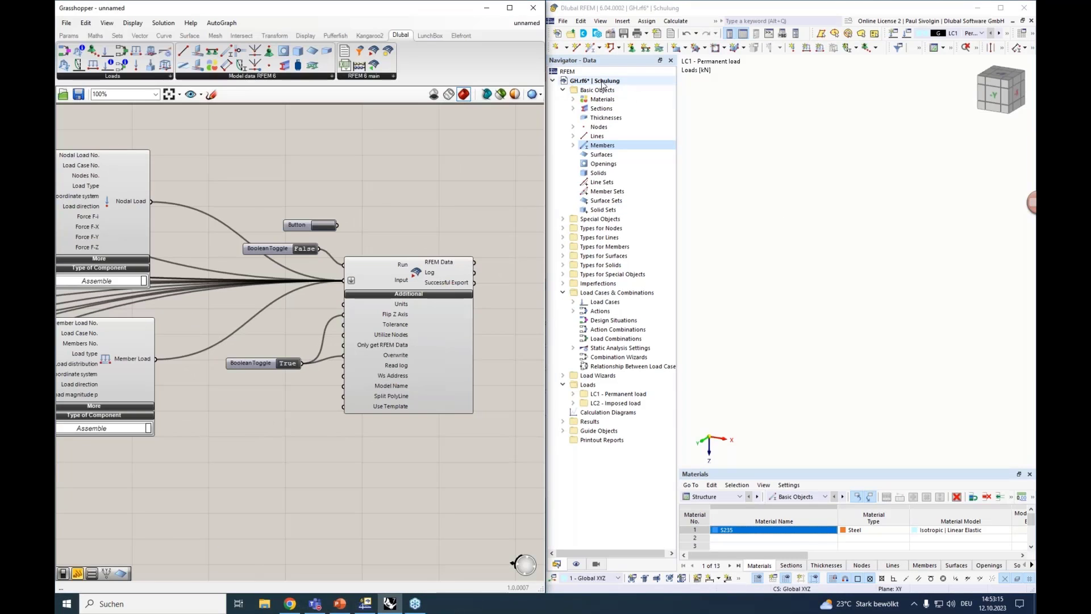
# Delete everything from the GH.rf6 model in RFEM and export the truss by setting the Run input's Boolean Toggle to True
pyautogui.rightClick(602, 82)
pyautogui.click(634, 124)
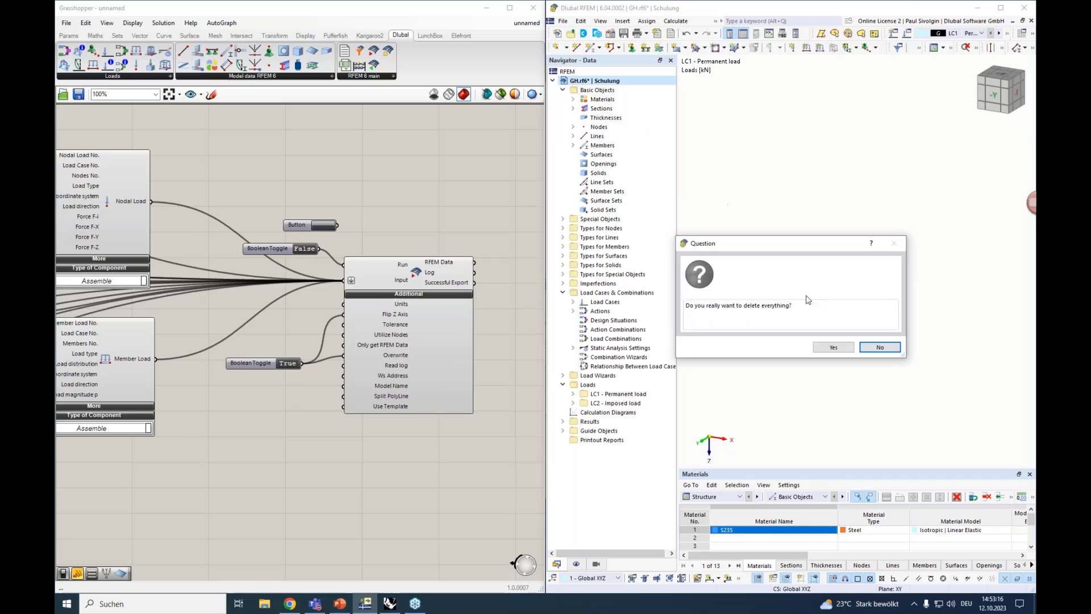
pyautogui.click(833, 347)
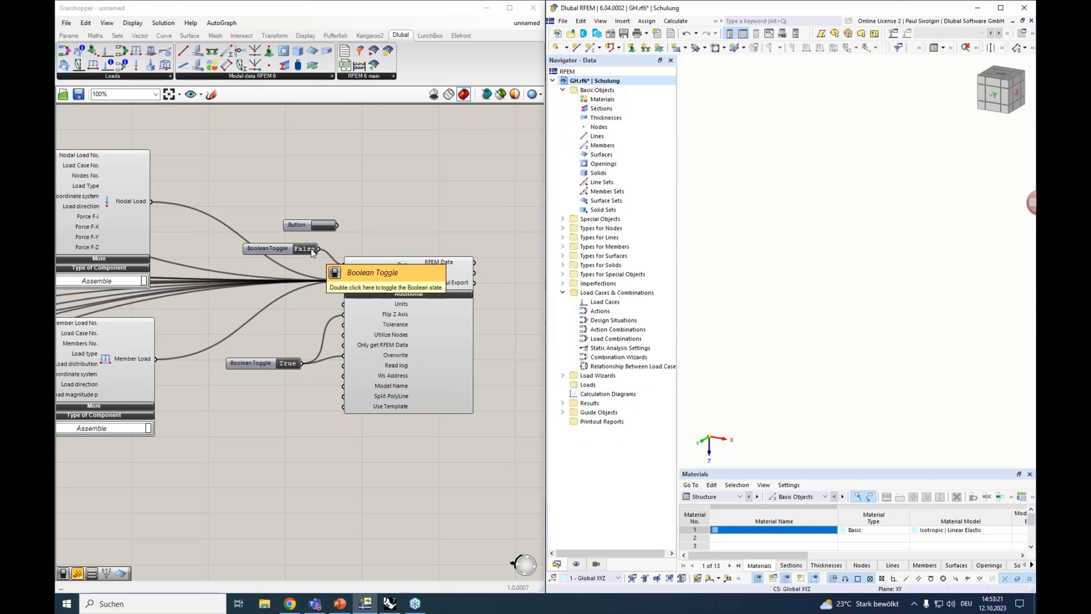
pyautogui.click(294, 253)
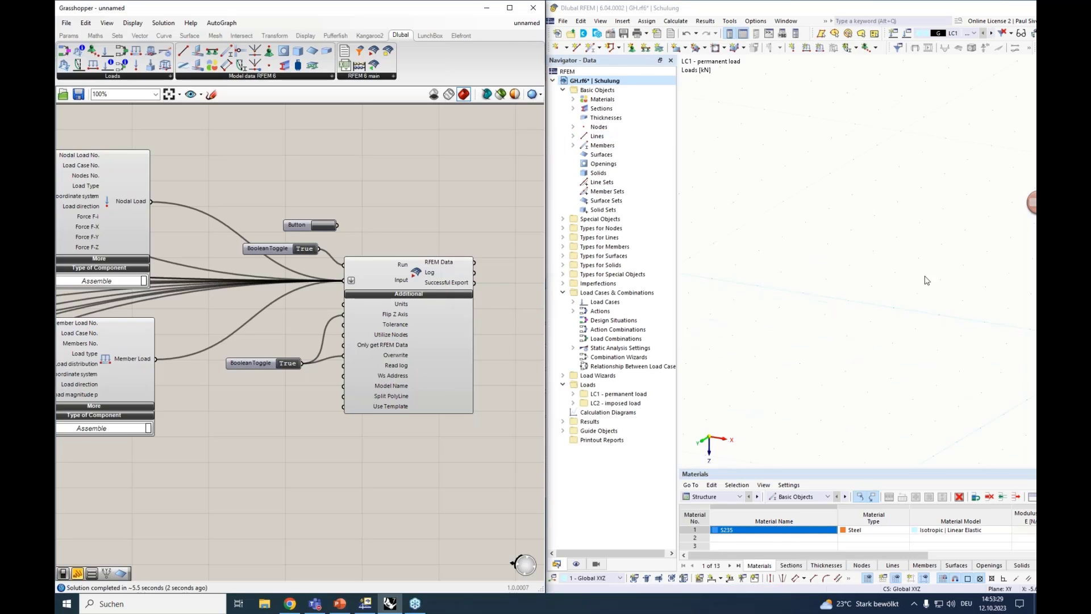
# Examine the exported truss with its nodal loads and the transferred material in RFEM
pyautogui.scroll(-3, 937, 280)
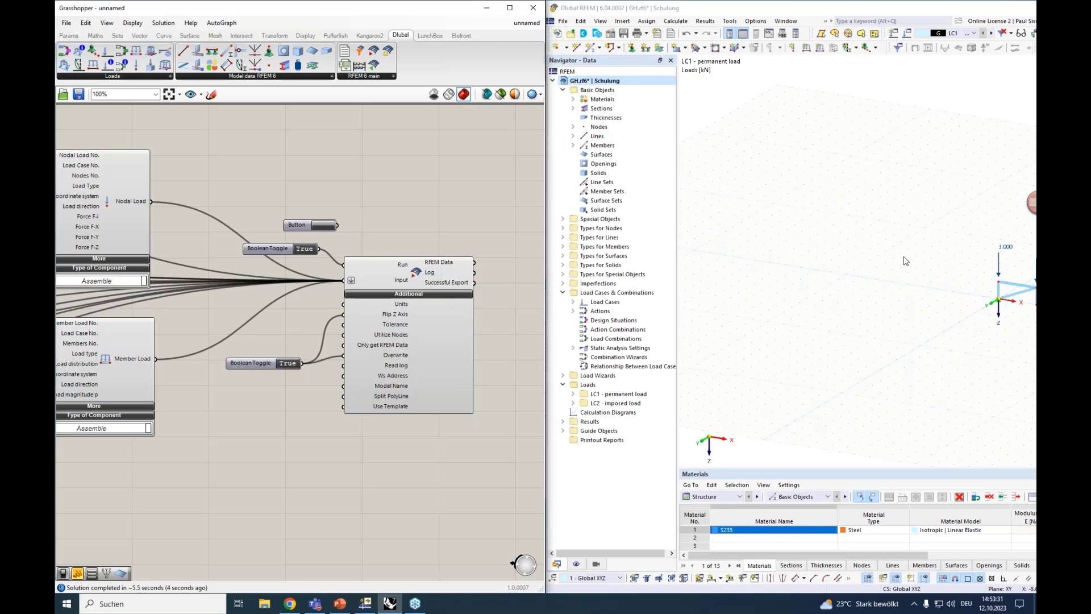
pyautogui.moveTo(915, 258); pyautogui.dragTo(652, 249, button='middle')
pyautogui.scroll(4, 776, 308)
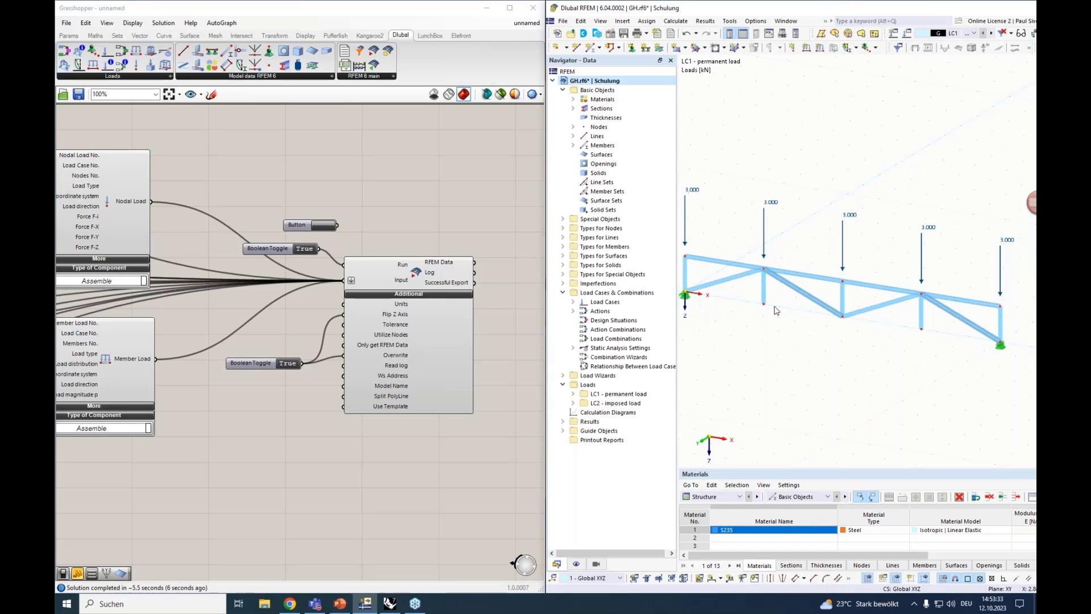
pyautogui.scroll(-1, 776, 310)
pyautogui.click(573, 99)
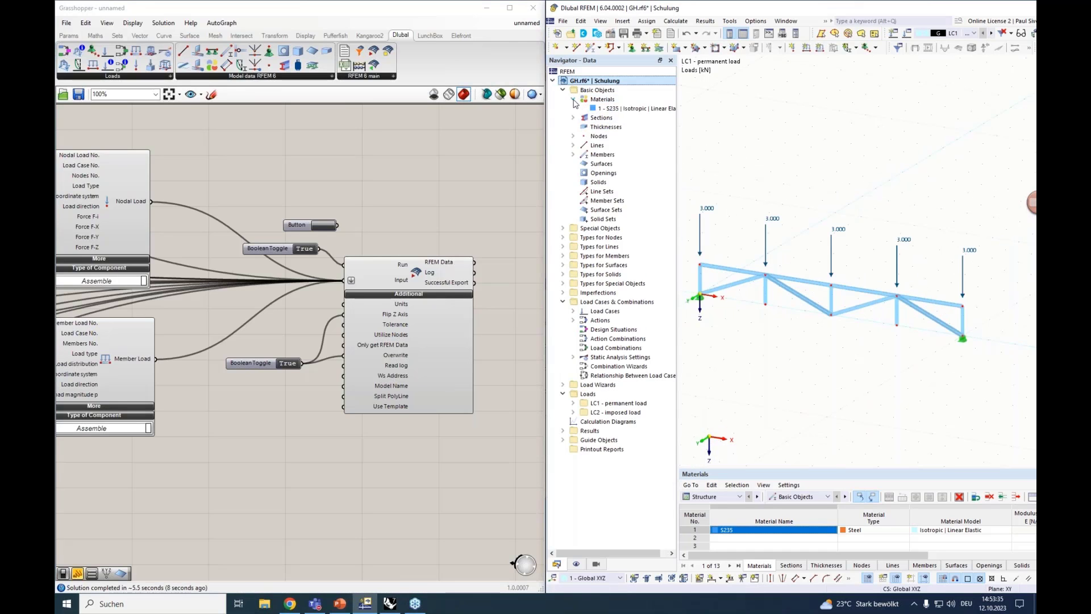
pyautogui.click(574, 99)
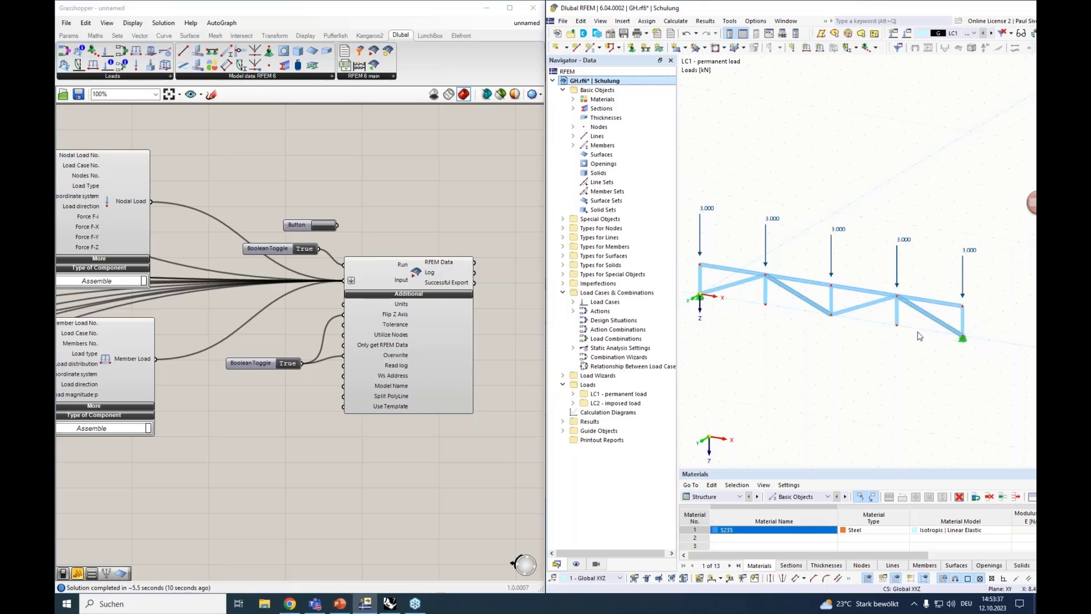
# Inspect the wiring of the Section and Member components in the Grasshopper definition
pyautogui.scroll(-5, 382, 422)
pyautogui.moveTo(142, 457); pyautogui.dragTo(443, 364, button='right')
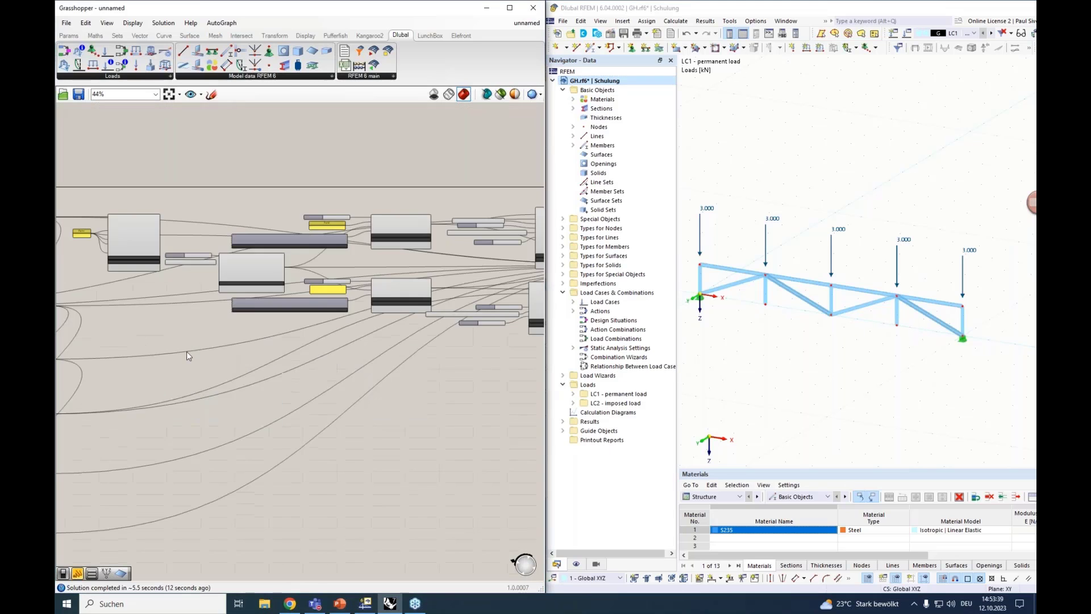
pyautogui.moveTo(96, 367); pyautogui.dragTo(295, 357, button='right')
pyautogui.scroll(4, 229, 465)
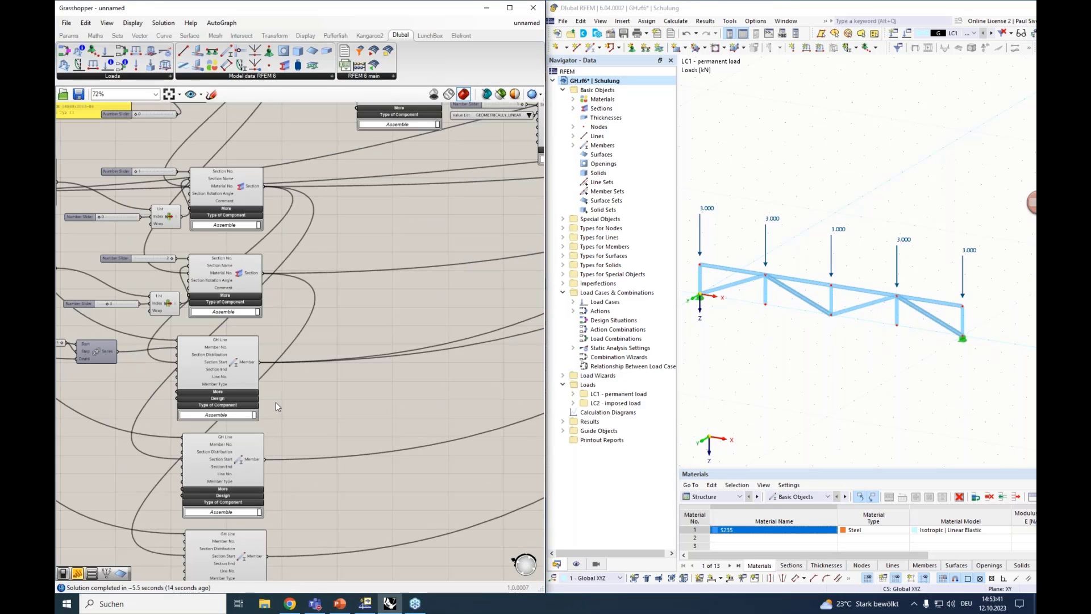
pyautogui.moveTo(327, 417); pyautogui.dragTo(320, 293, button='right')
pyautogui.click(253, 360)
pyautogui.scroll(-5, 284, 362)
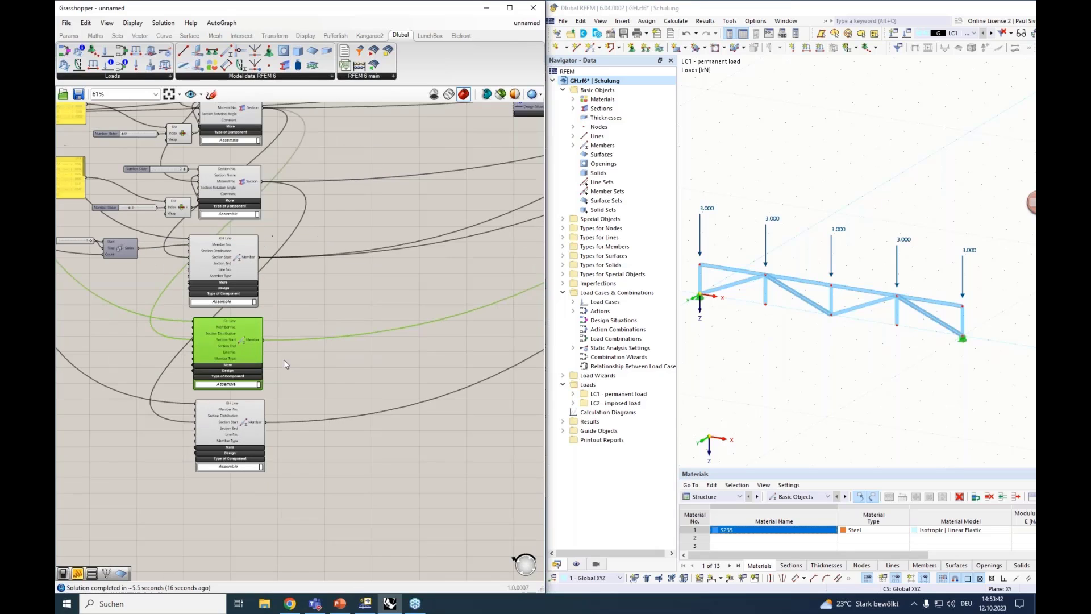
pyautogui.moveTo(285, 360); pyautogui.dragTo(157, 368, button='right')
pyautogui.moveTo(364, 352); pyautogui.dragTo(171, 362, button='right')
# Select the RFEM 6 Export component and extend the selection upstream to check which components feed it
pyautogui.click(413, 239)
pyautogui.scroll(2, 362, 253)
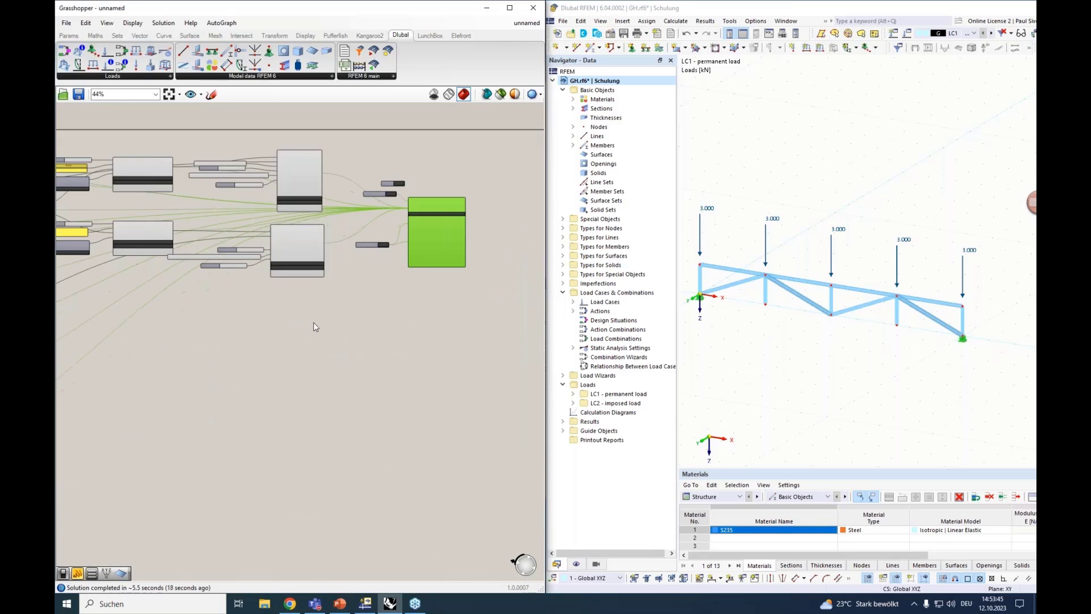
pyautogui.moveTo(300, 341); pyautogui.dragTo(326, 344, button='right')
pyautogui.scroll(-3, 306, 353)
pyautogui.middleClick(206, 380)
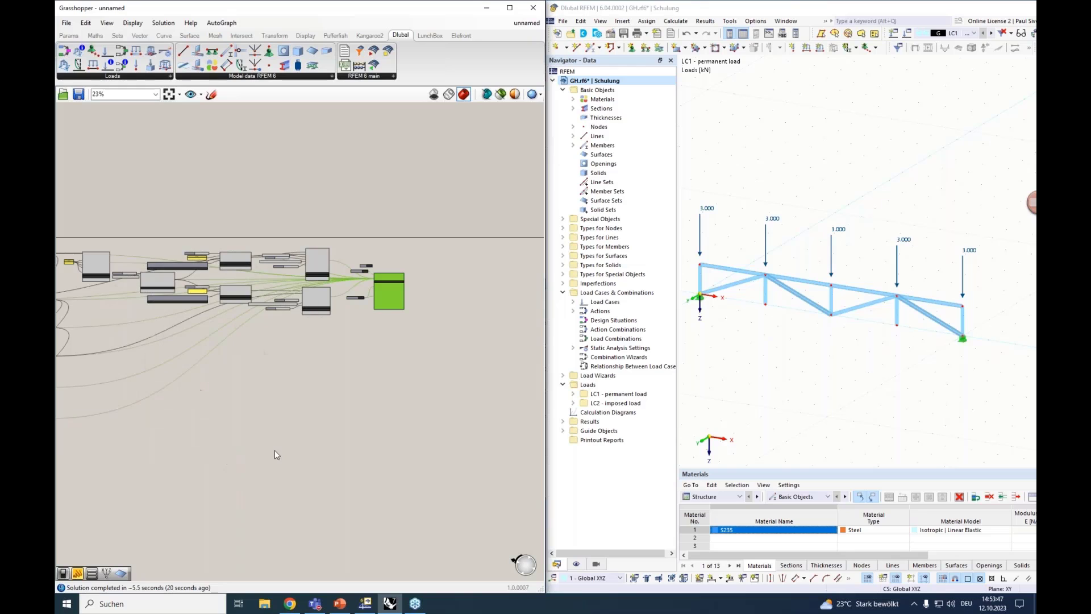
pyautogui.moveTo(175, 407); pyautogui.dragTo(295, 403, button='right')
pyautogui.hotkey('ctrl', 'Left')
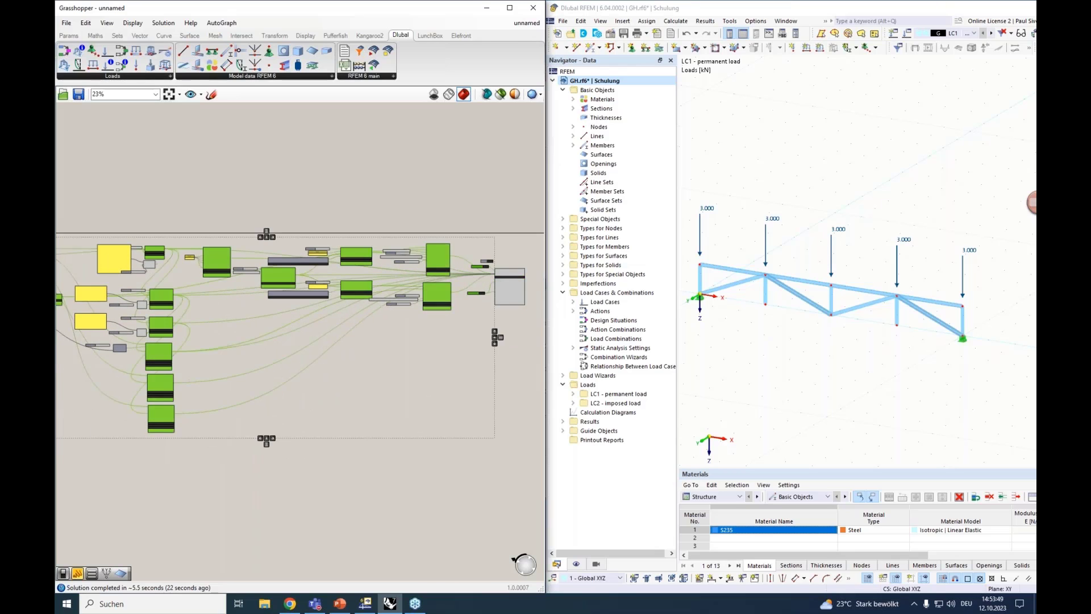
pyautogui.scroll(5, 145, 366)
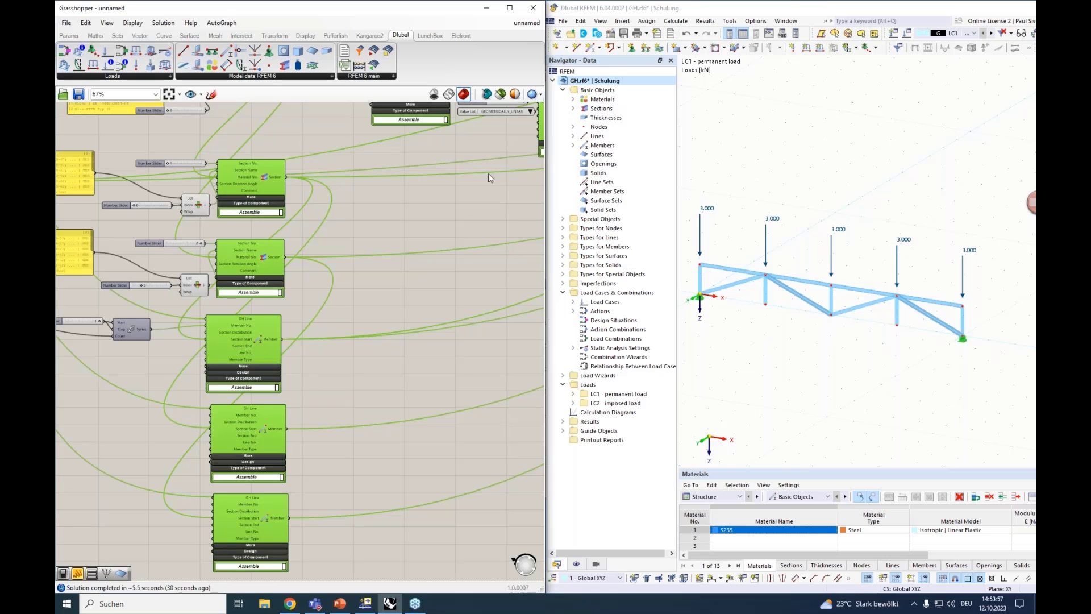
# Move the lower Cull Pattern component down slightly and connect its list output to the second Member component's GH Line input
pyautogui.moveTo(301, 397); pyautogui.dragTo(490, 362, button='right')
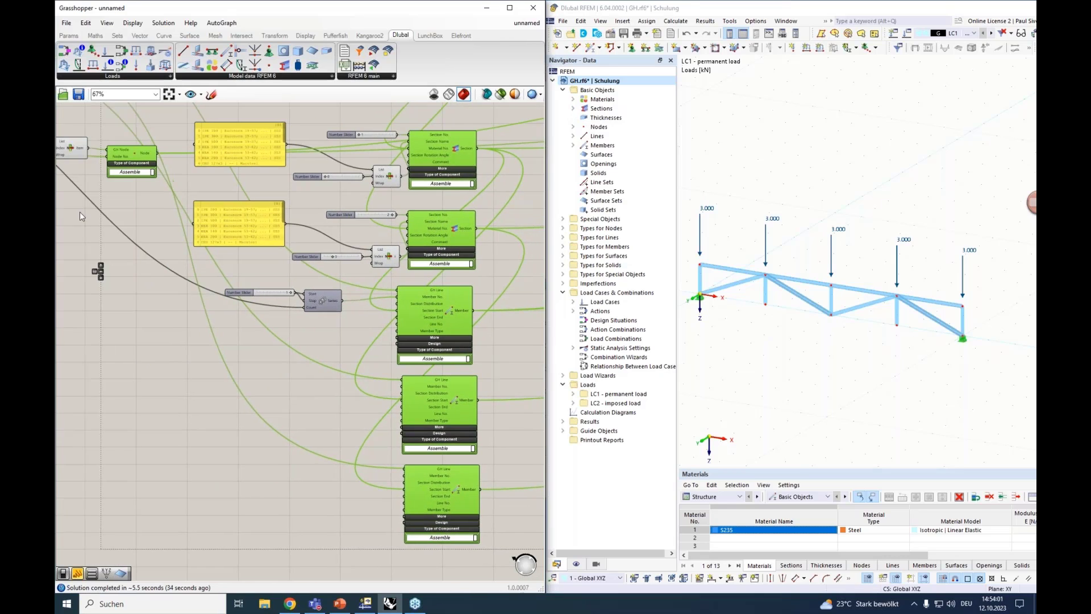
pyautogui.moveTo(82, 214); pyautogui.dragTo(248, 255, button='right')
pyautogui.moveTo(200, 306); pyautogui.dragTo(268, 418, button='right')
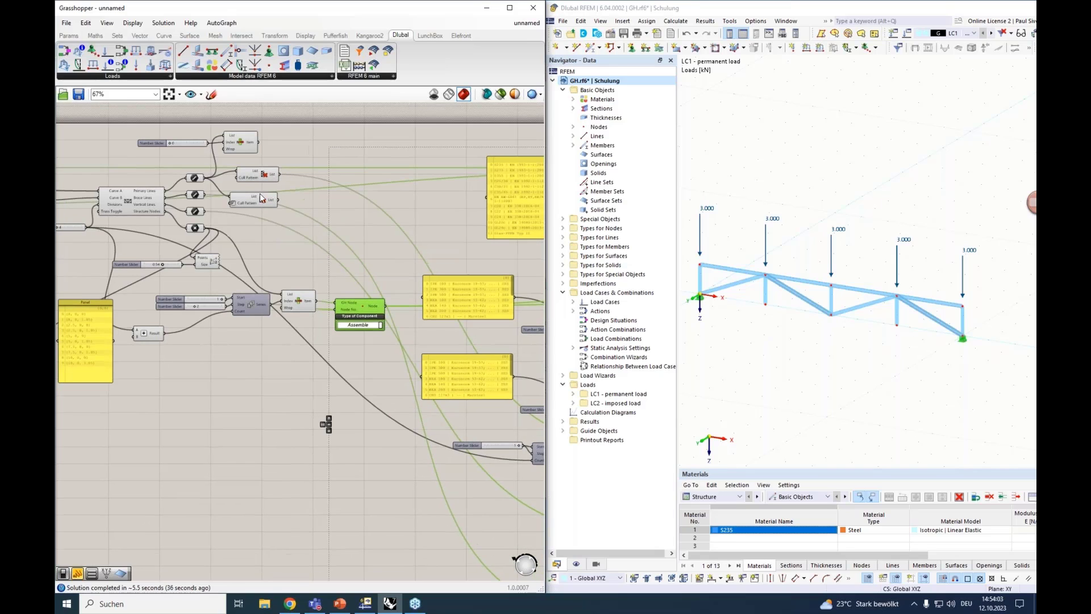
pyautogui.click(261, 200)
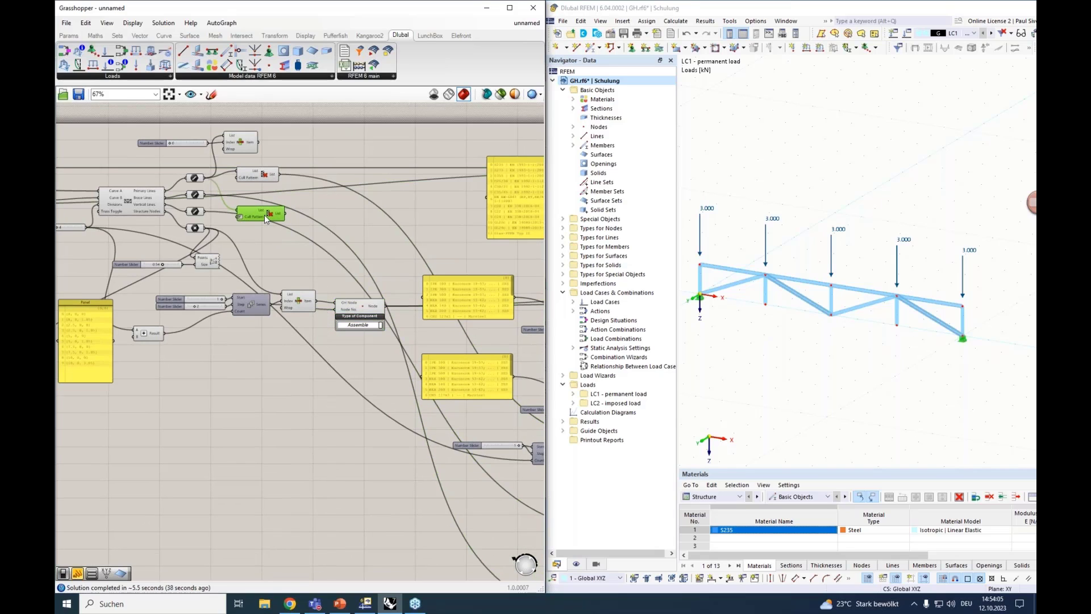
pyautogui.moveTo(285, 213); pyautogui.dragTo(307, 434)
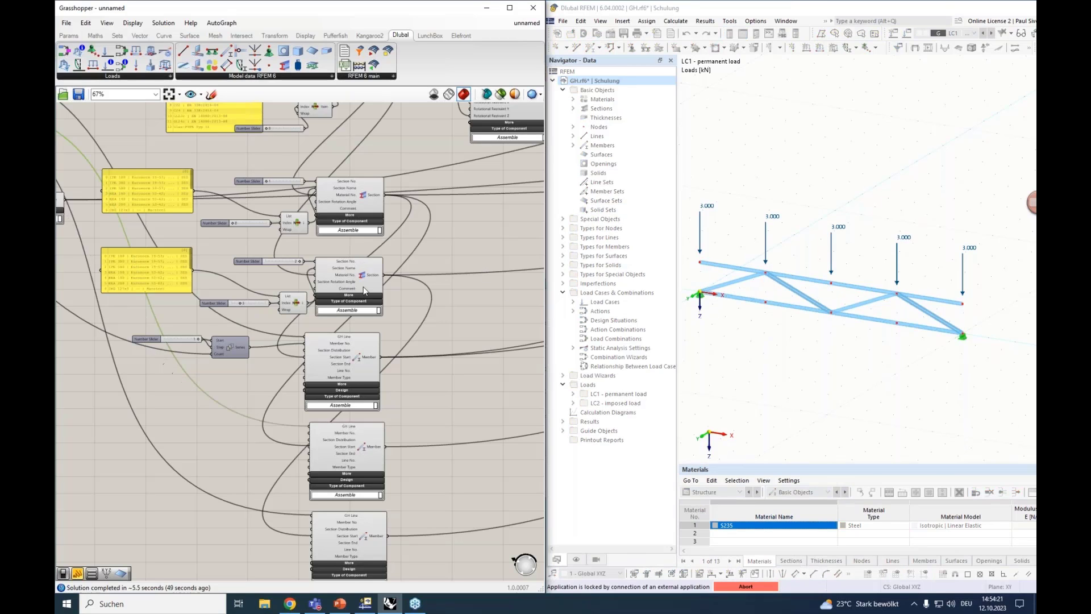
# Disconnect the wire from the third Member component's GH Line input
pyautogui.click(381, 549)
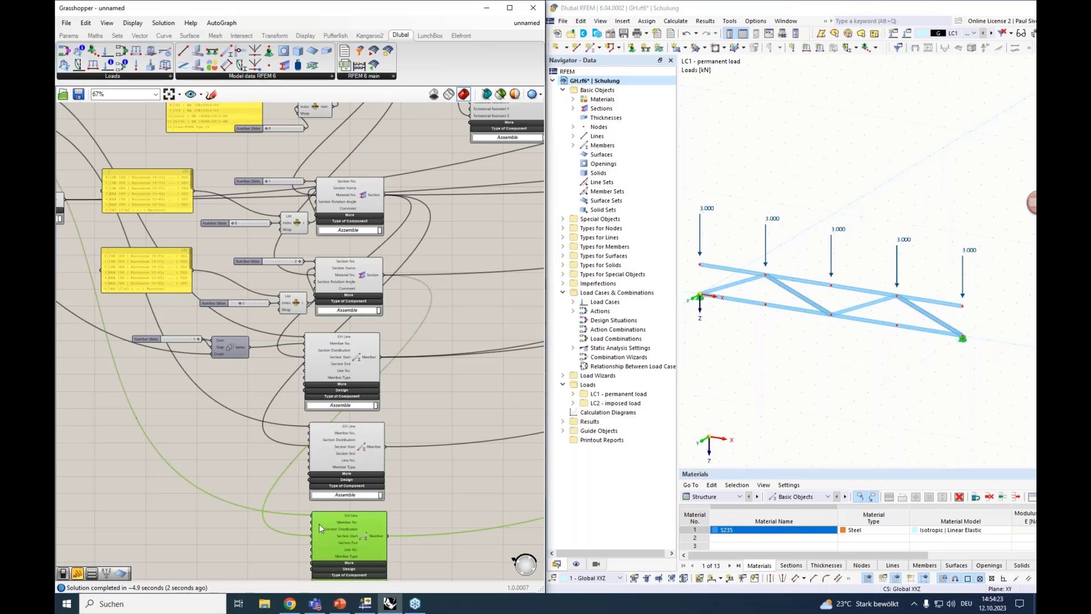
pyautogui.moveTo(94, 414); pyautogui.dragTo(330, 457, button='right')
pyautogui.moveTo(212, 374); pyautogui.dragTo(90, 241, button='right')
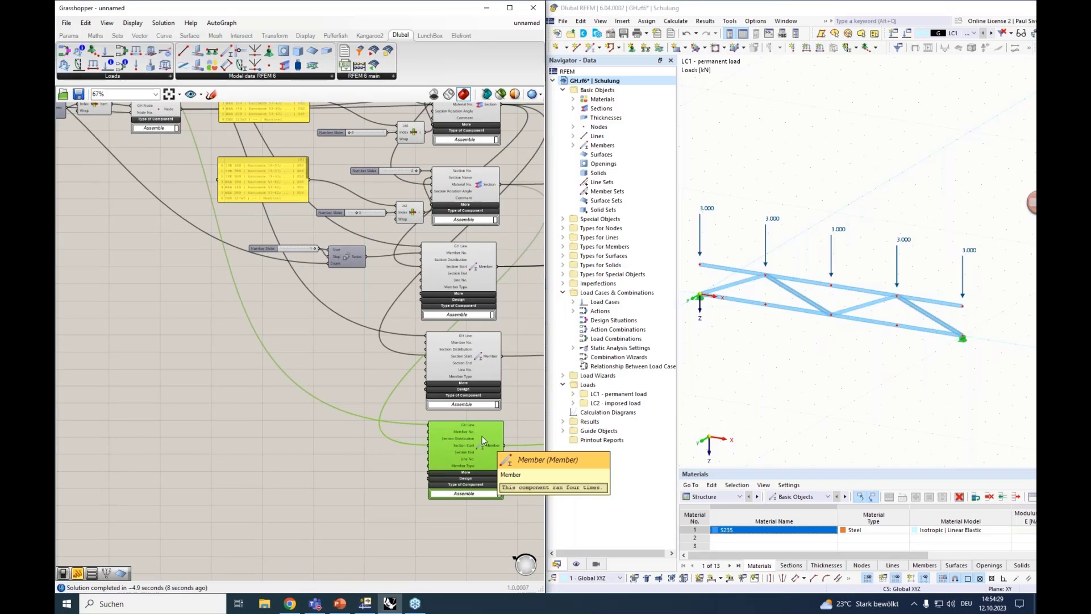
pyautogui.moveTo(151, 262); pyautogui.dragTo(107, 205, button='right')
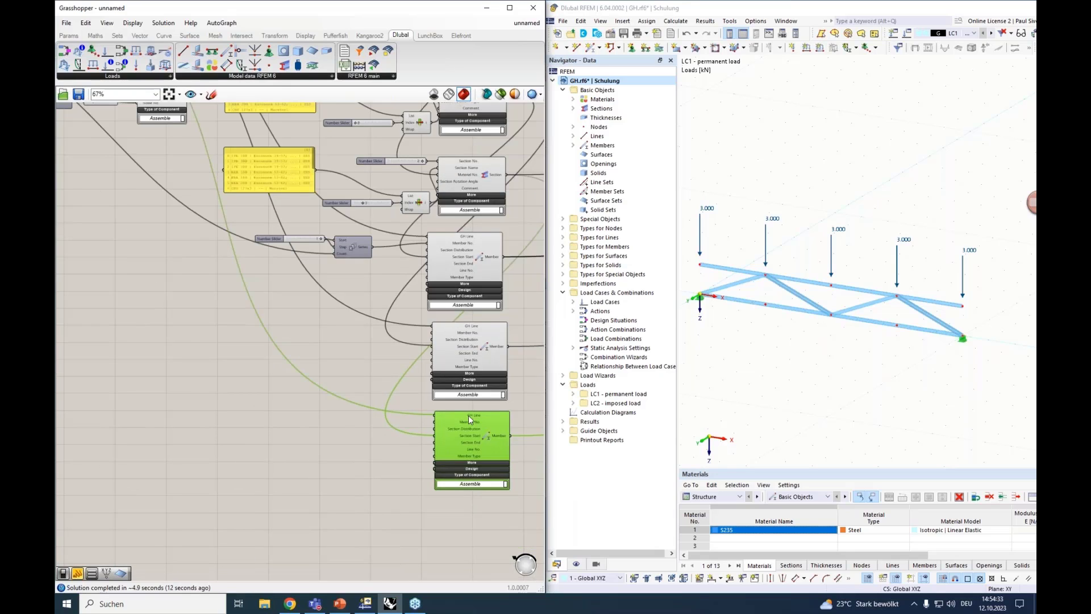
pyautogui.rightClick(469, 415)
pyautogui.moveTo(503, 432)
pyautogui.click(596, 429)
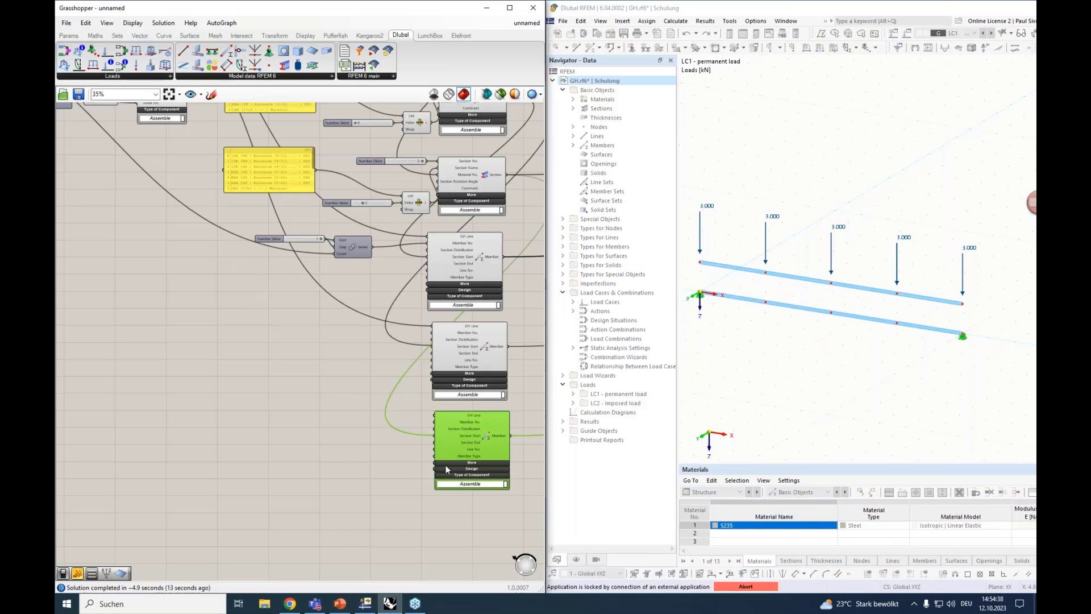
# Connect the line parameter holding the truss's Brace Lines to the third Member component's GH Line input
pyautogui.scroll(-3, 445, 464)
pyautogui.scroll(2, 226, 205)
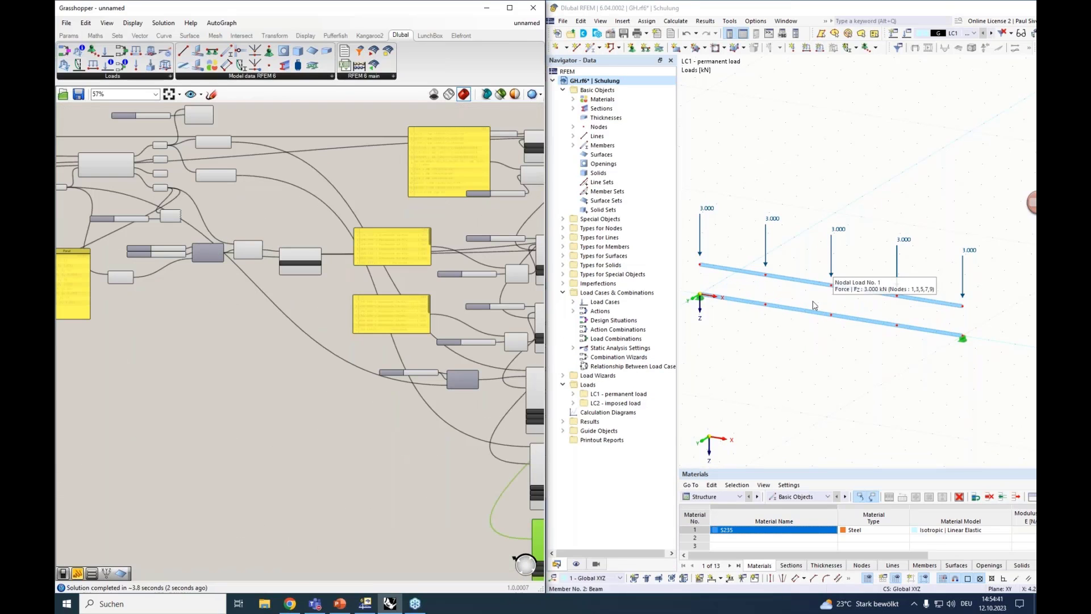
pyautogui.scroll(3, 210, 221)
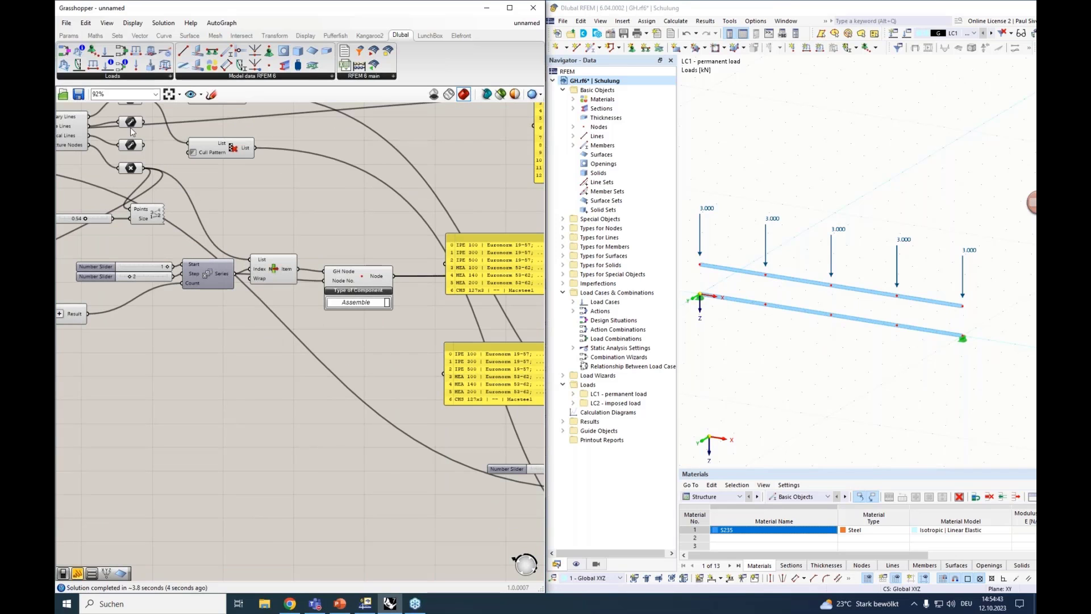
pyautogui.moveTo(132, 129); pyautogui.dragTo(156, 127, button='right')
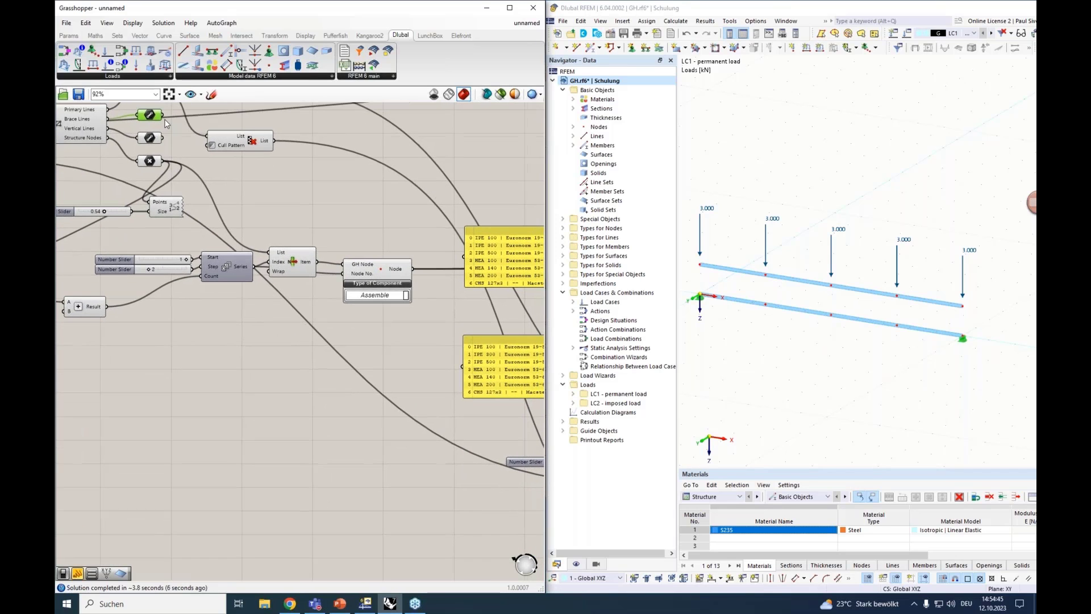
pyautogui.moveTo(347, 400); pyautogui.dragTo(72, 376, button='right')
pyautogui.scroll(-5, 363, 374)
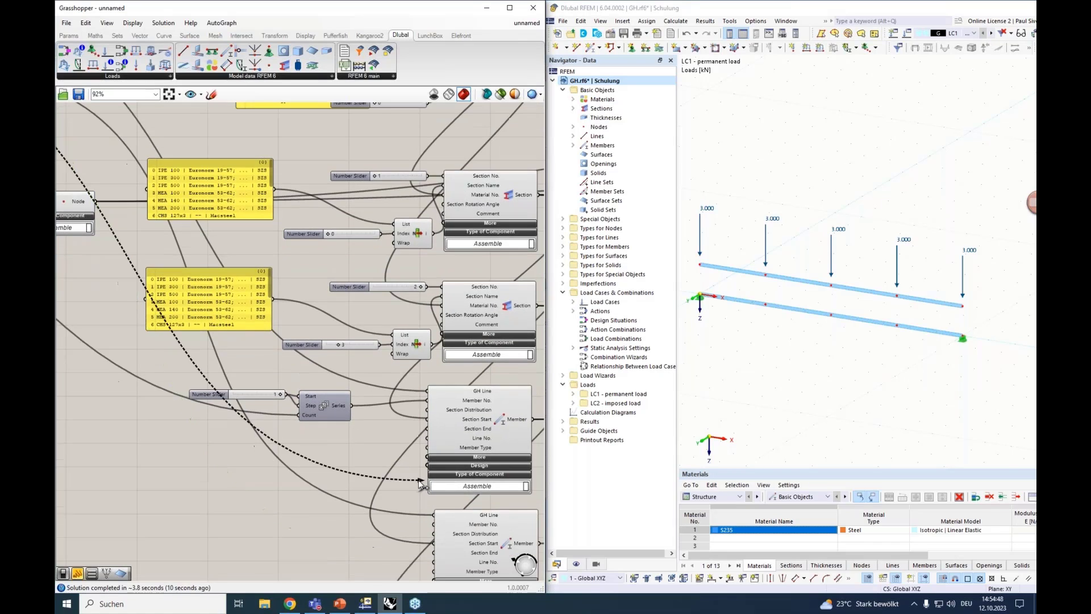
pyautogui.moveTo(417, 547); pyautogui.dragTo(420, 412, button='right')
pyautogui.moveTo(421, 411); pyautogui.dragTo(426, 430)
pyautogui.scroll(6, 427, 424)
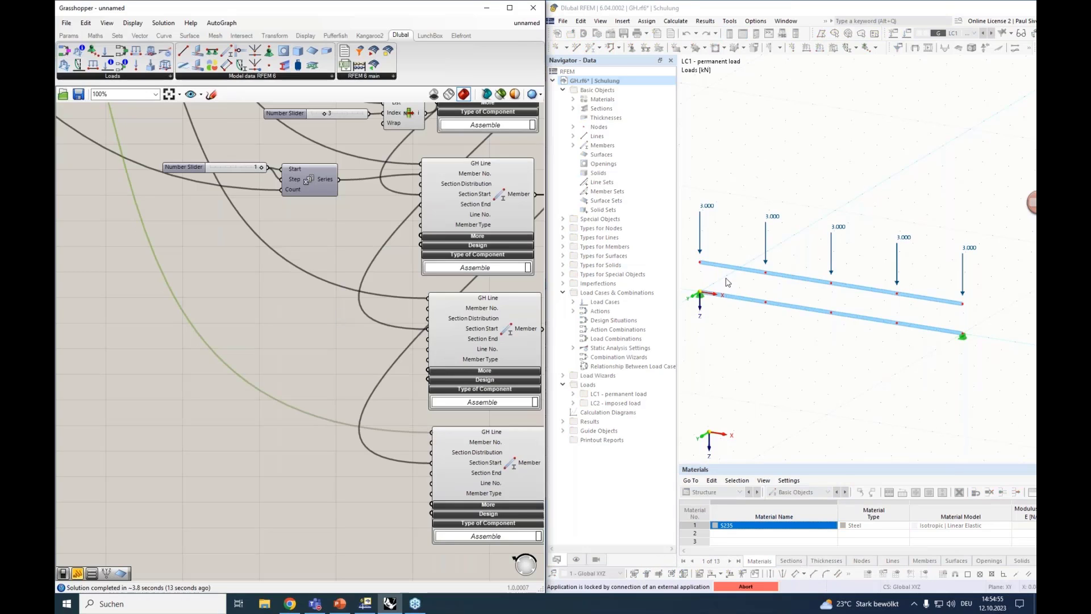
# Connect the line parameter holding the truss's vertical lines to the lowest Member component's GH Line input
pyautogui.scroll(-8, 211, 319)
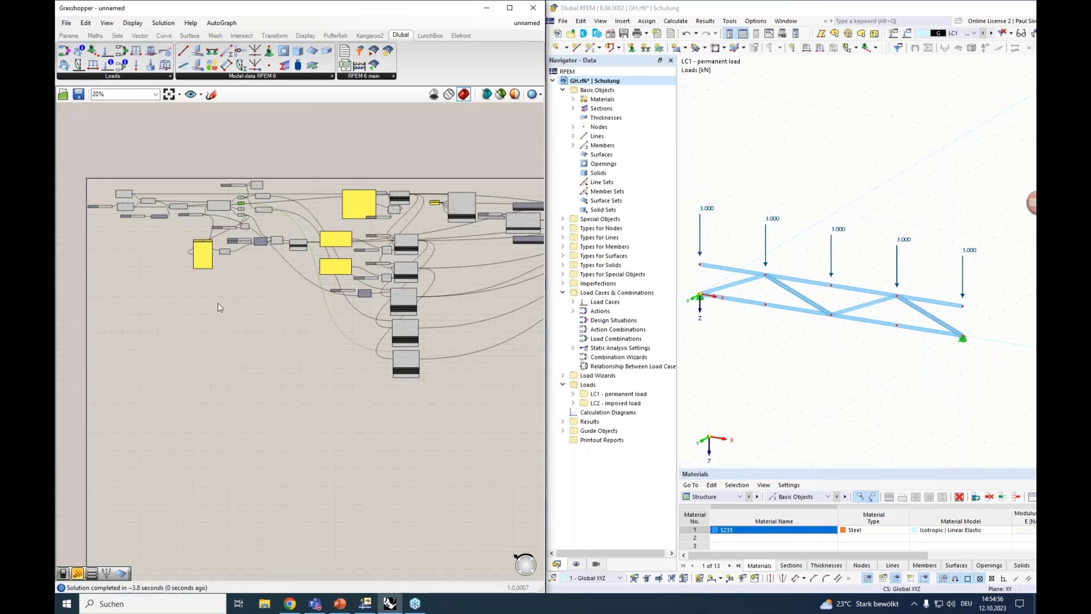
pyautogui.scroll(7, 236, 219)
pyautogui.click(221, 259)
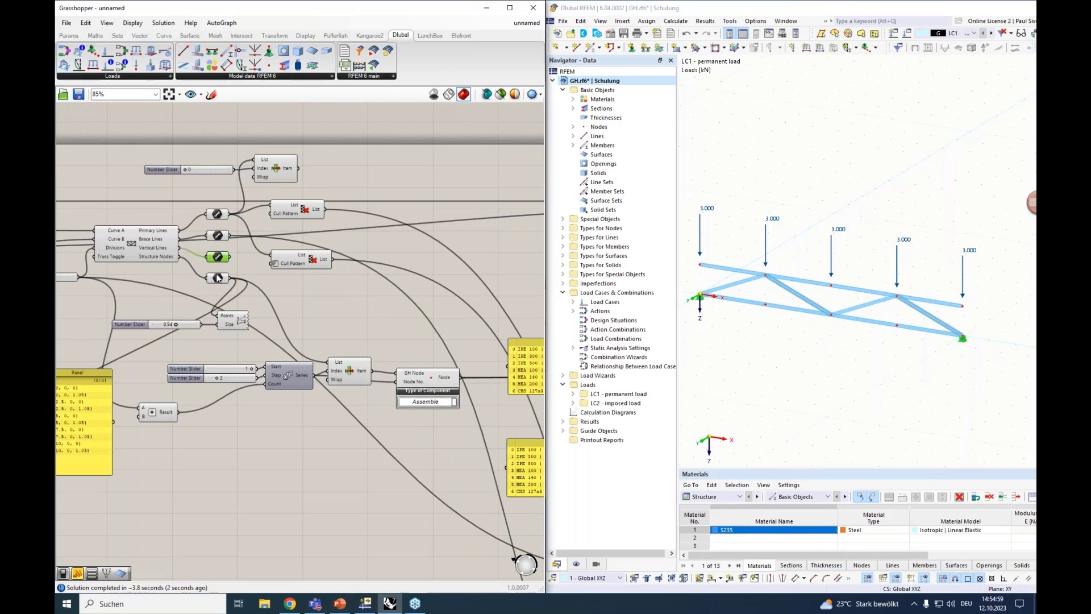
pyautogui.moveTo(230, 258); pyautogui.dragTo(420, 570)
pyautogui.scroll(-7, 478, 446)
pyautogui.scroll(10, 438, 543)
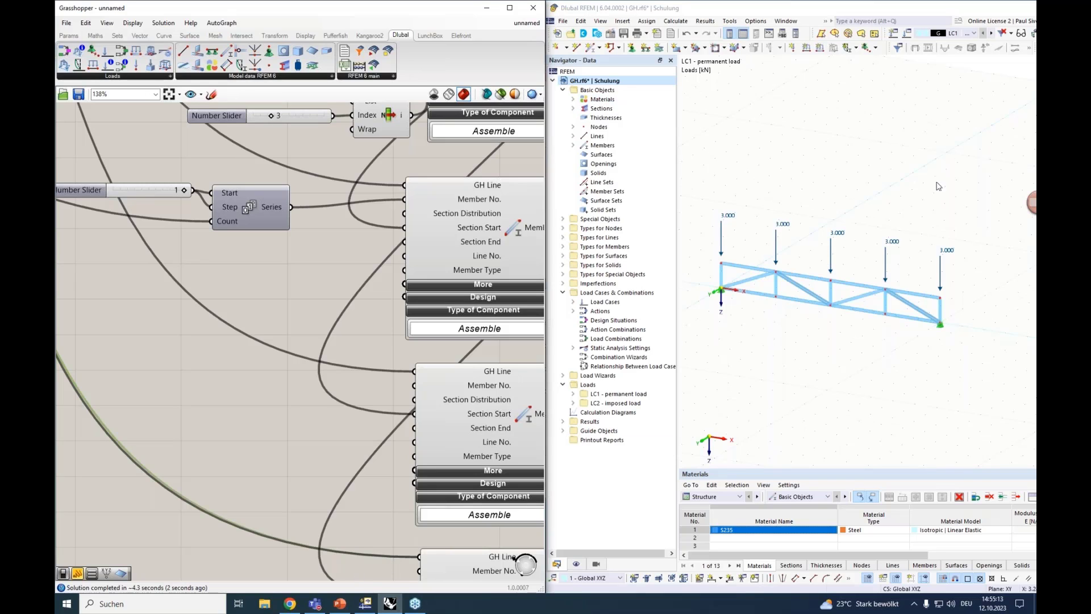
# Inspect the complete truss in RFEM, display load case LC2 - imposed load, and select one distributed load on the top chord
pyautogui.scroll(1, 844, 165)
pyautogui.scroll(-1, 845, 165)
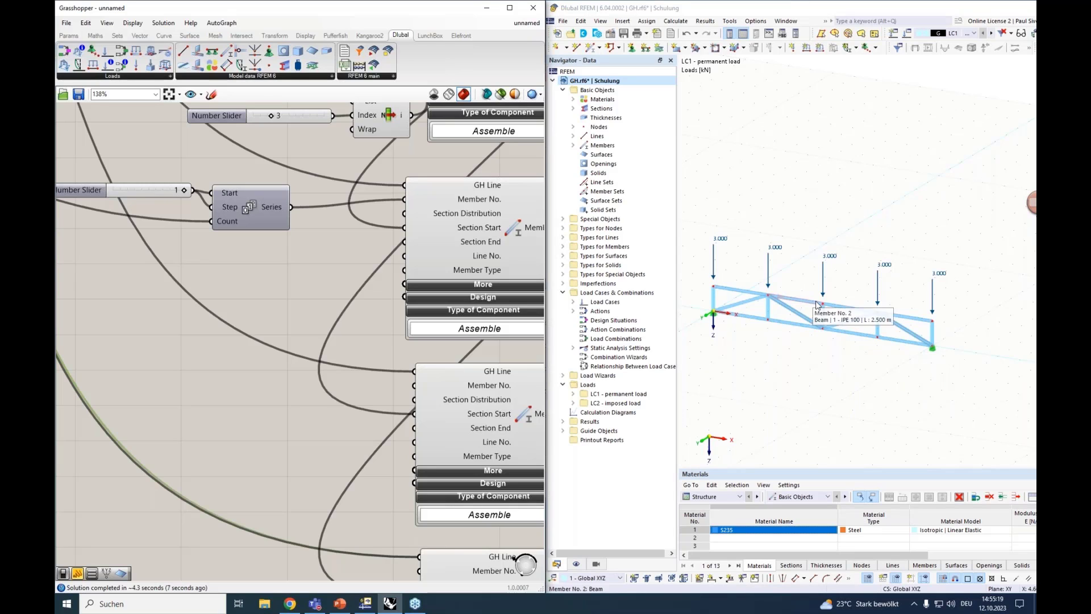
pyautogui.scroll(2, 731, 318)
pyautogui.scroll(-1, 732, 318)
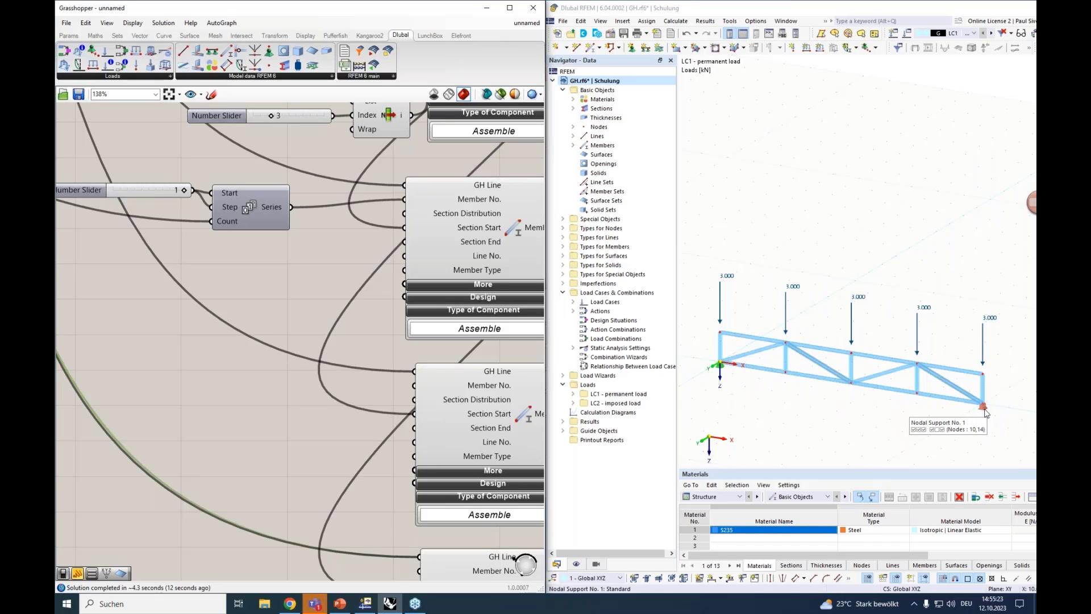
pyautogui.click(975, 34)
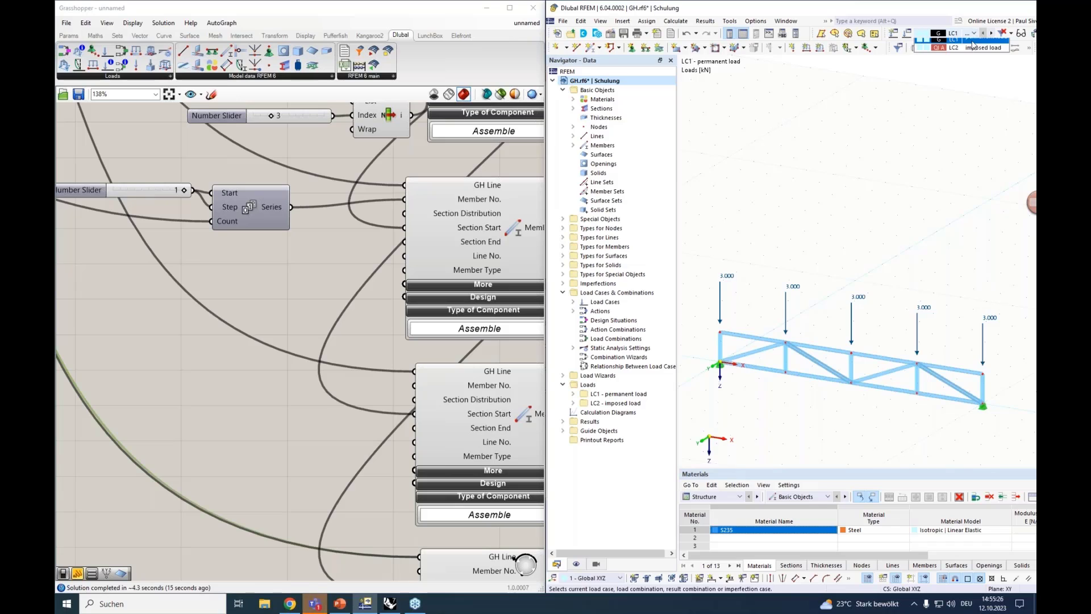
pyautogui.click(973, 47)
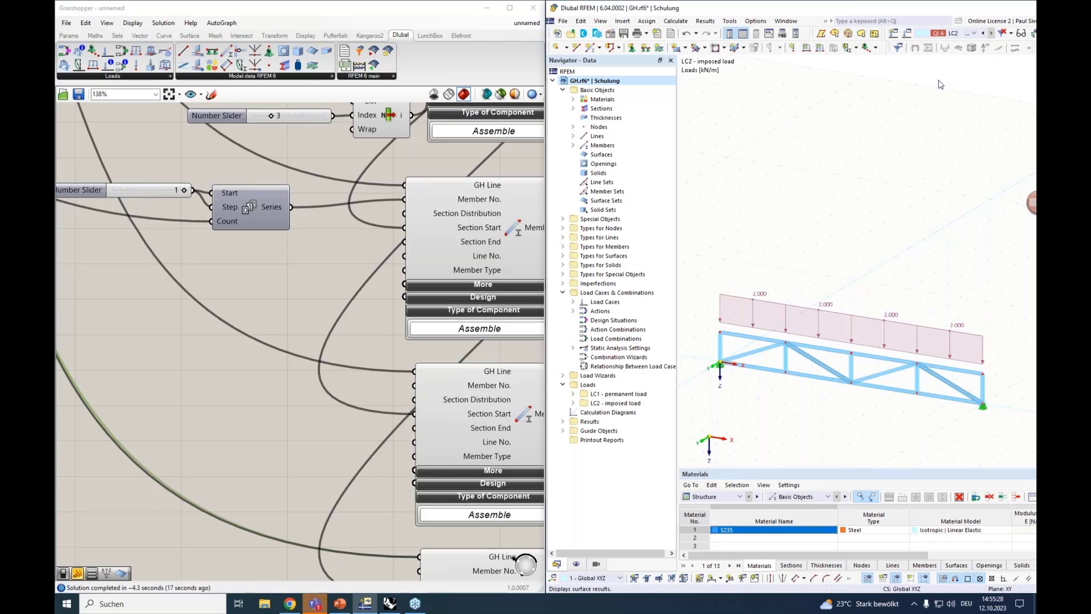
pyautogui.moveTo(821, 309)
pyautogui.click(823, 305)
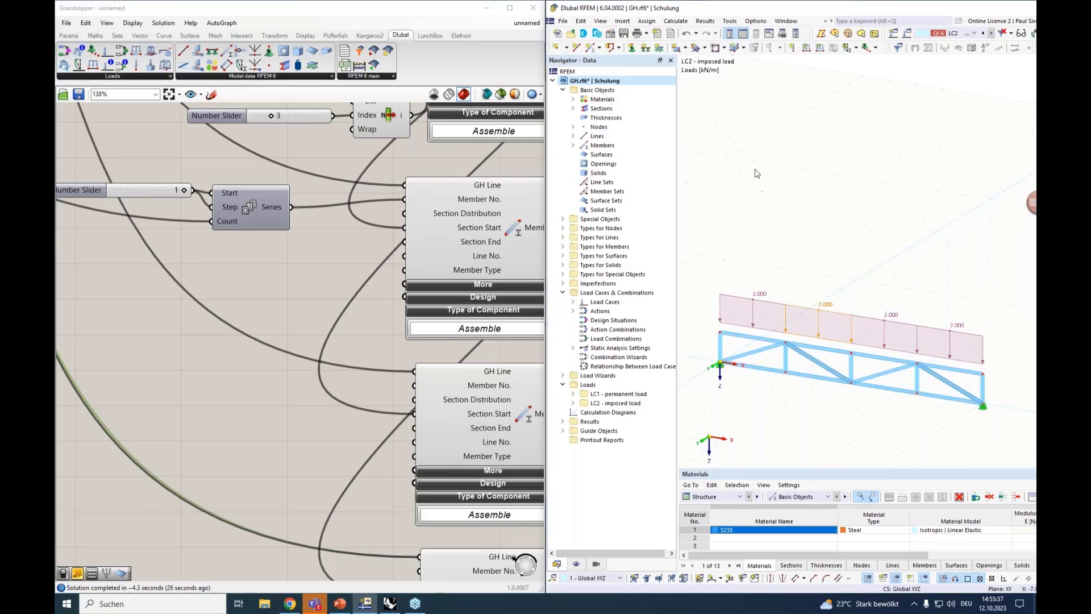
# Maximize the RFEM window and calculate load case LC2 to show the truss's deformation results
pyautogui.moveTo(853, 8); pyautogui.dragTo(614, 36)
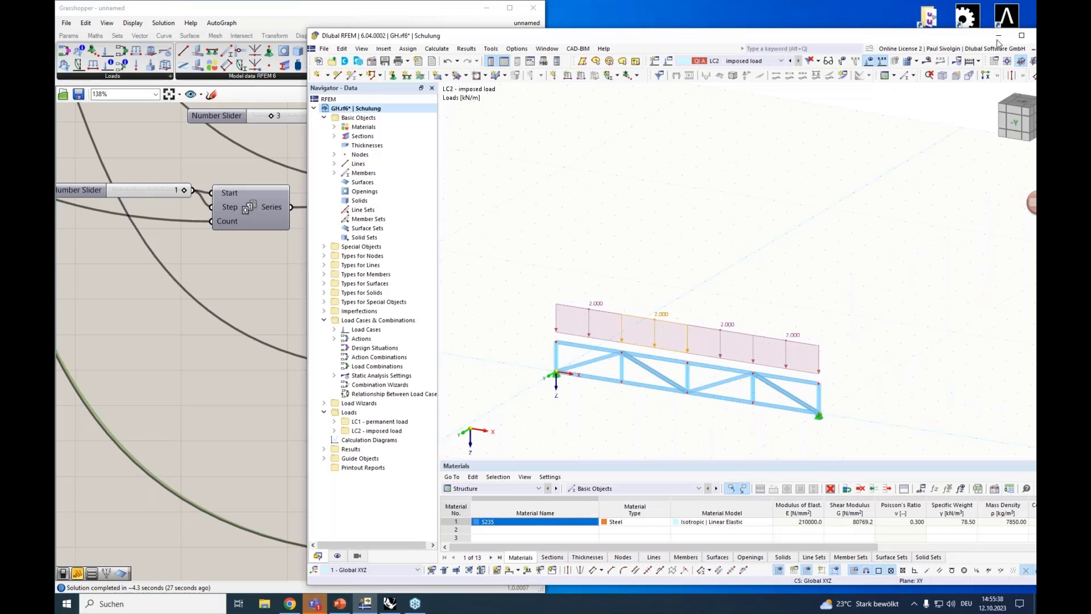
pyautogui.click(1022, 35)
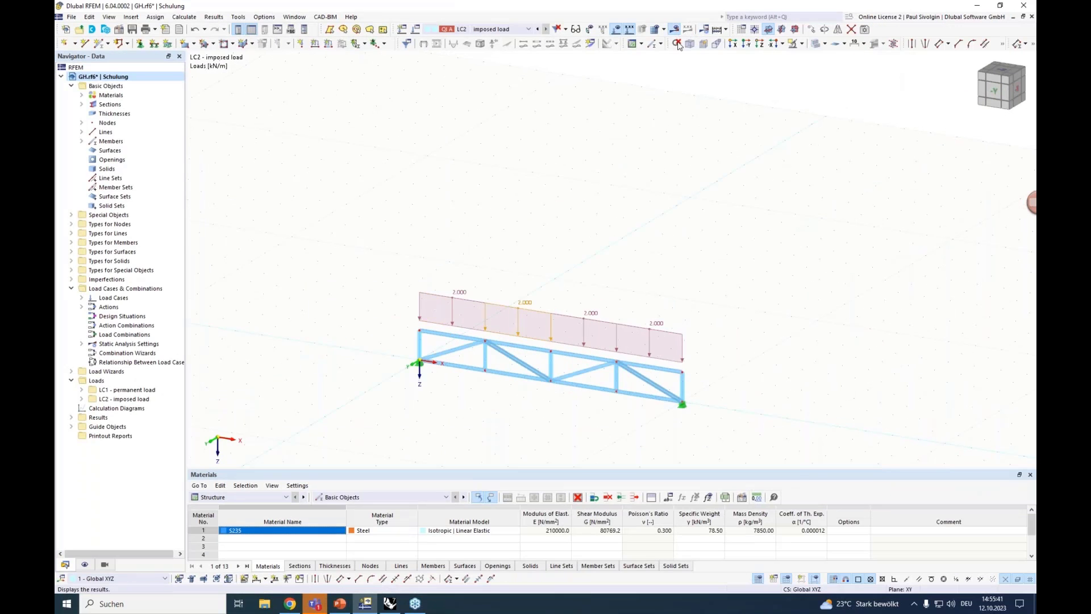
pyautogui.click(677, 43)
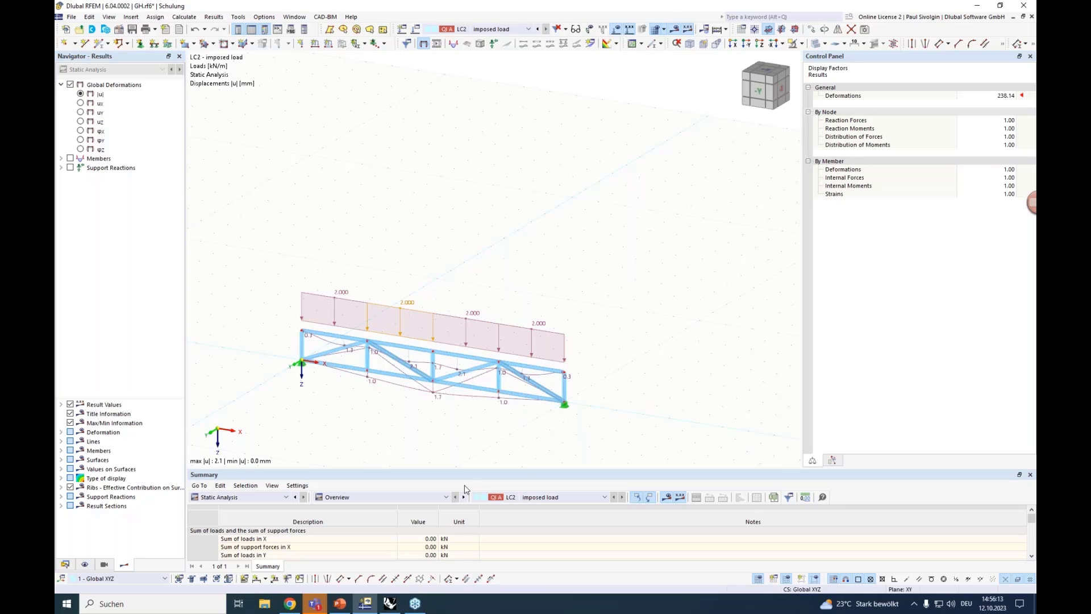
# Switch to the browser and open the Webinars page of the Dlubal website
pyautogui.click(418, 602)
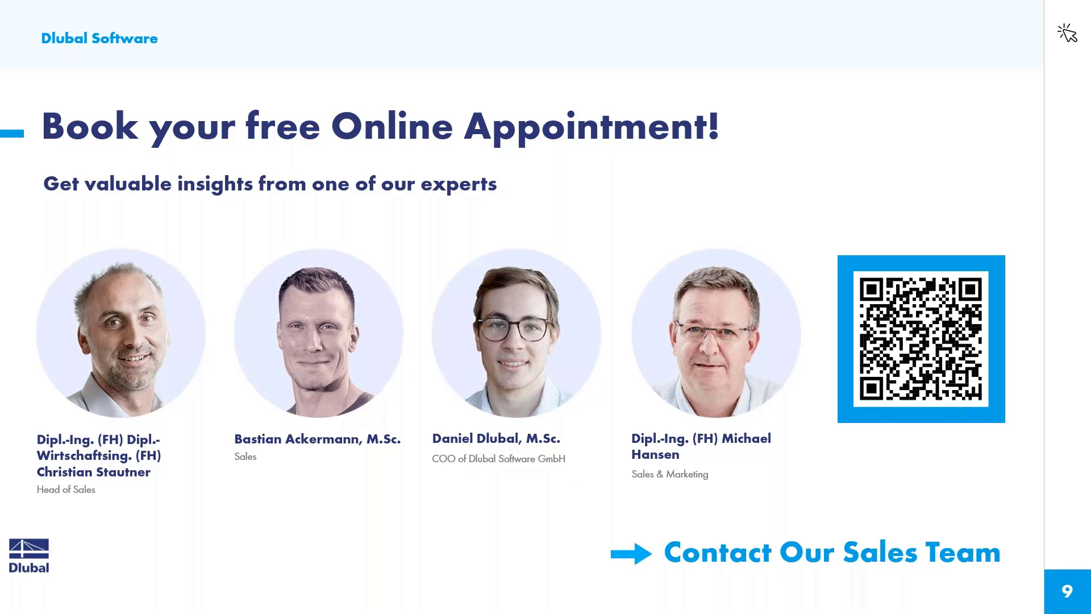
pyautogui.hotkey('alt', 'Tab')
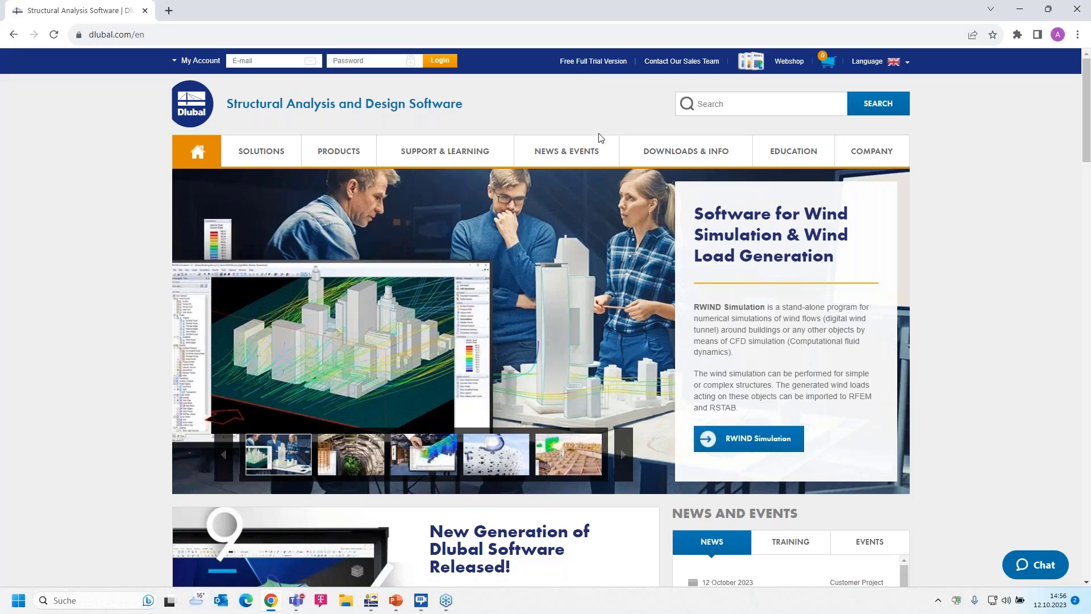
pyautogui.moveTo(574, 153)
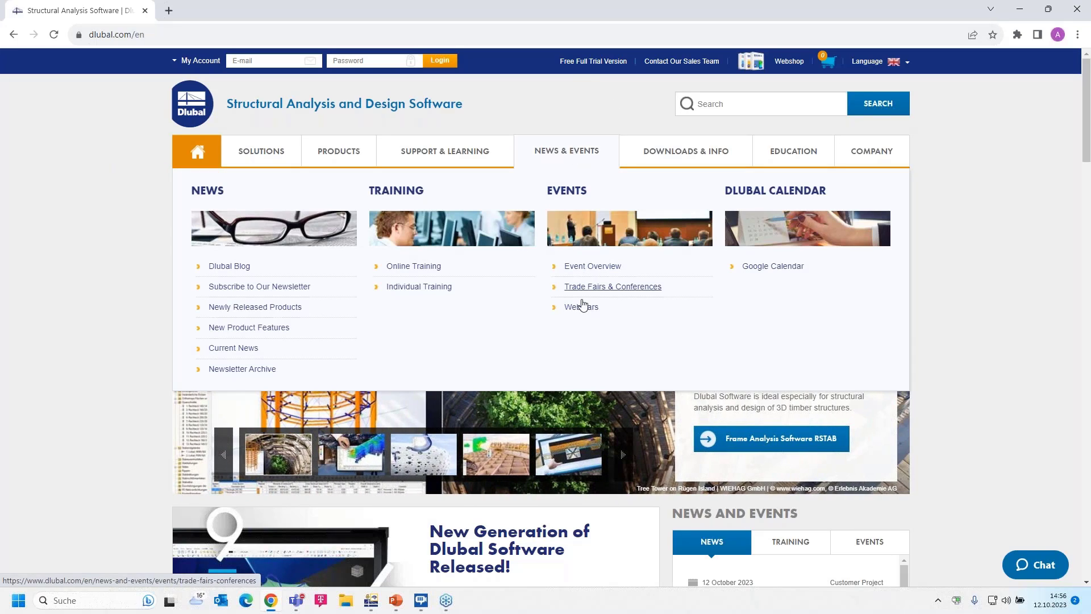
pyautogui.click(581, 308)
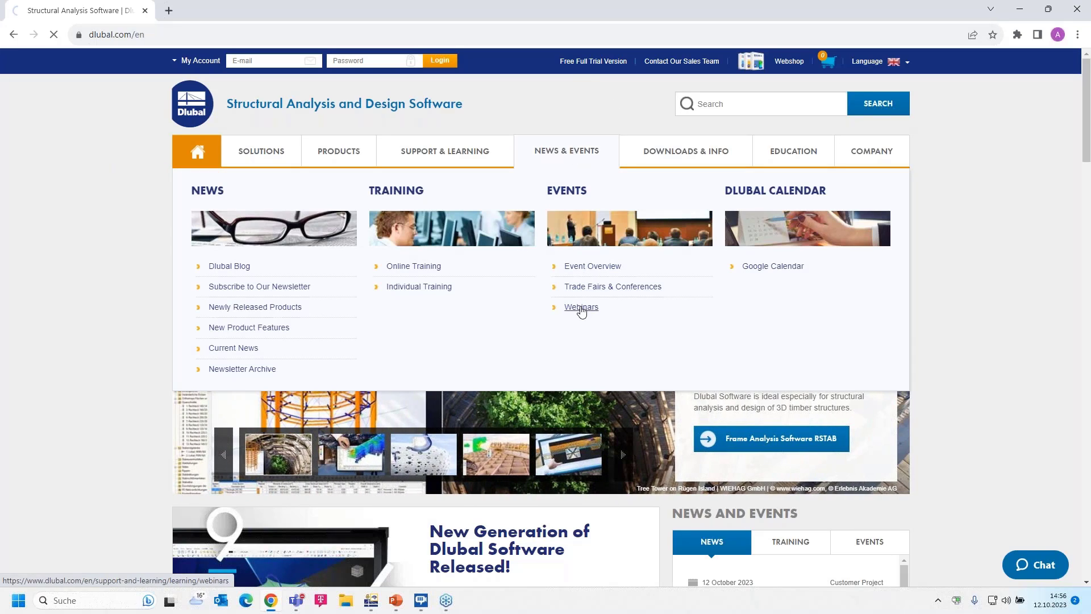
# Browse the webinar list from the upcoming sessions to the past one on integrated Rhino/Grasshopper workflows
pyautogui.scroll(-5, 545, 318)
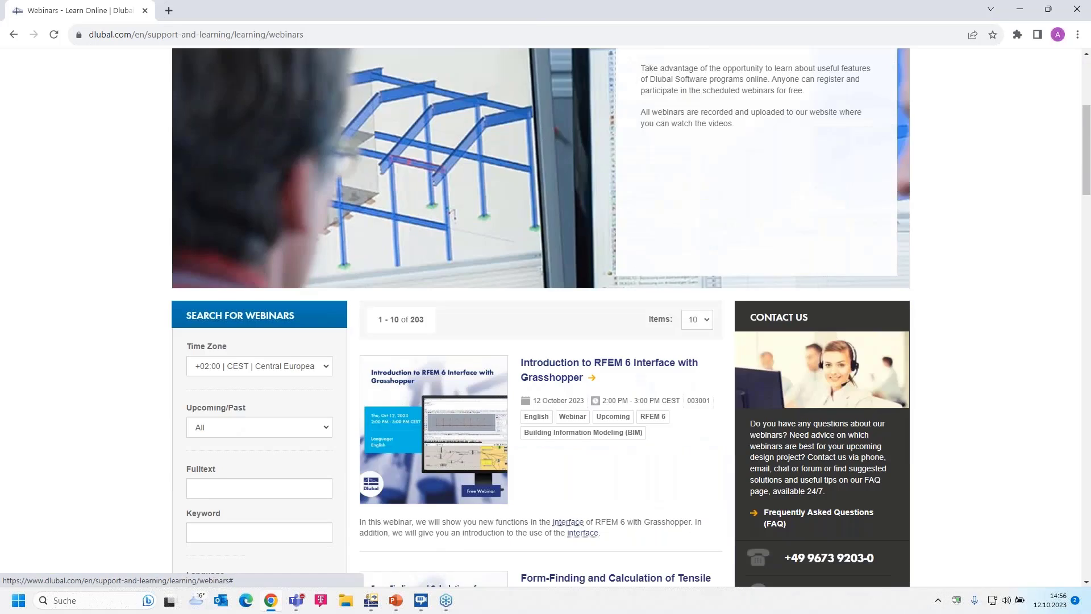
pyautogui.scroll(-2, 547, 318)
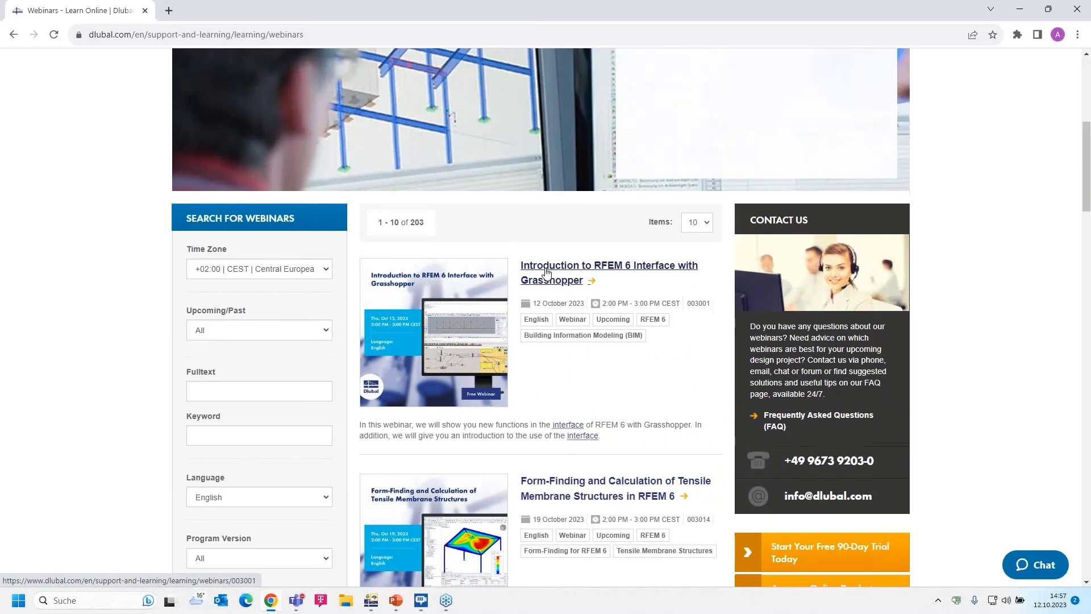
pyautogui.scroll(-4, 547, 273)
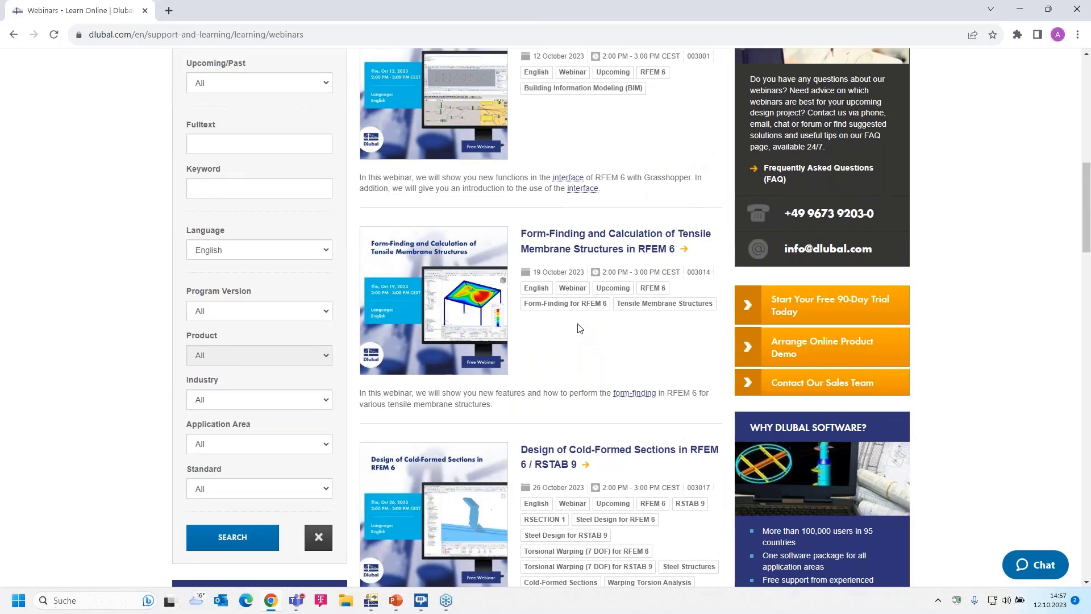
pyautogui.scroll(-1, 570, 347)
pyautogui.scroll(-5, 561, 366)
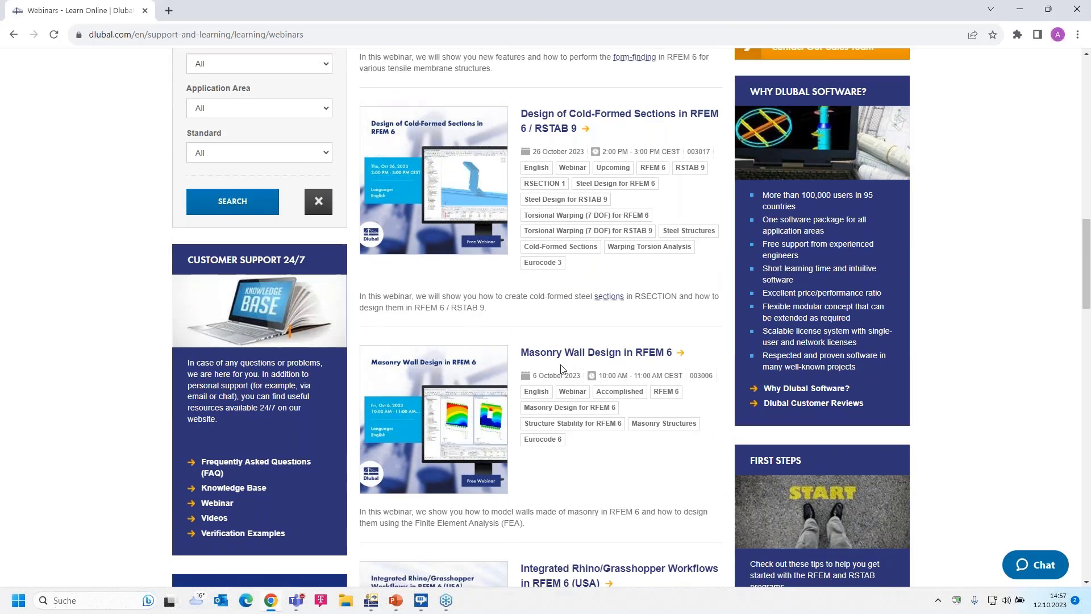
pyautogui.scroll(-4, 561, 368)
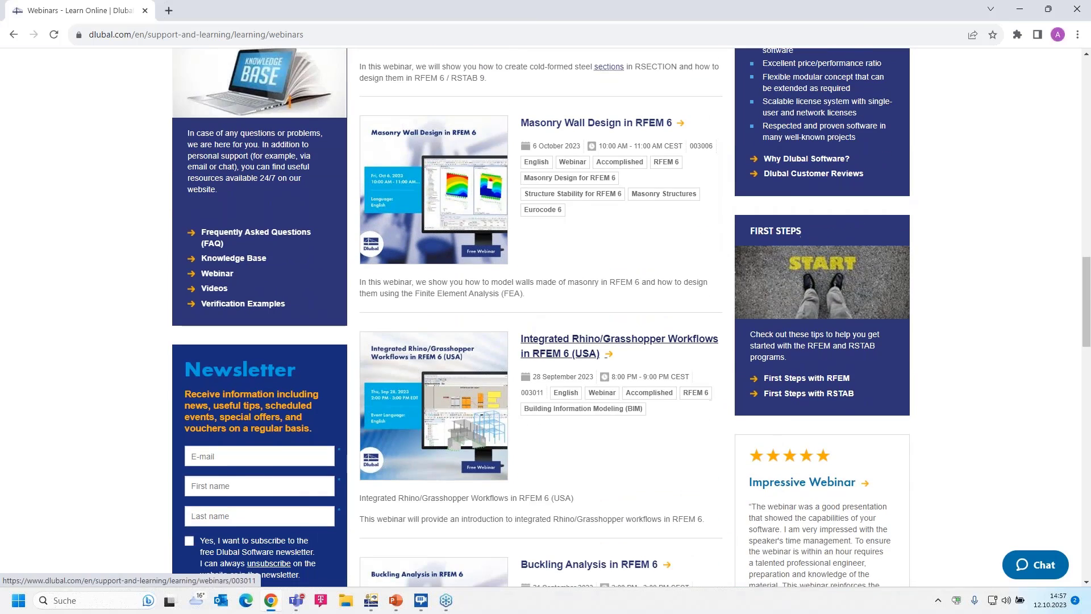
pyautogui.scroll(-1, 570, 340)
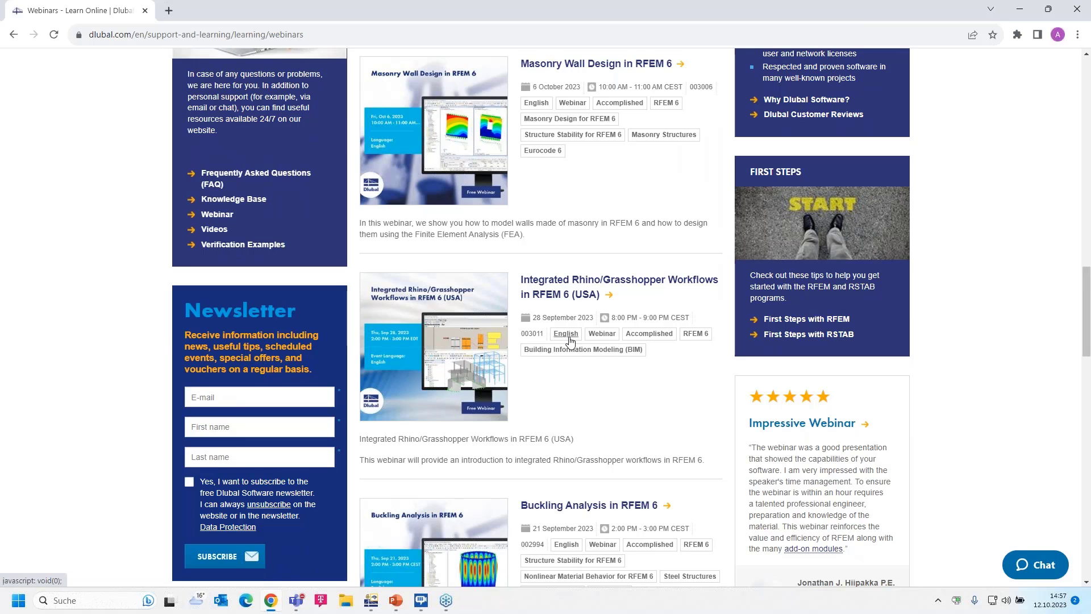
# Open the page of the webinar "Introduction to RFEM 6 Interface with Grasshopper"
pyautogui.scroll(14, 570, 341)
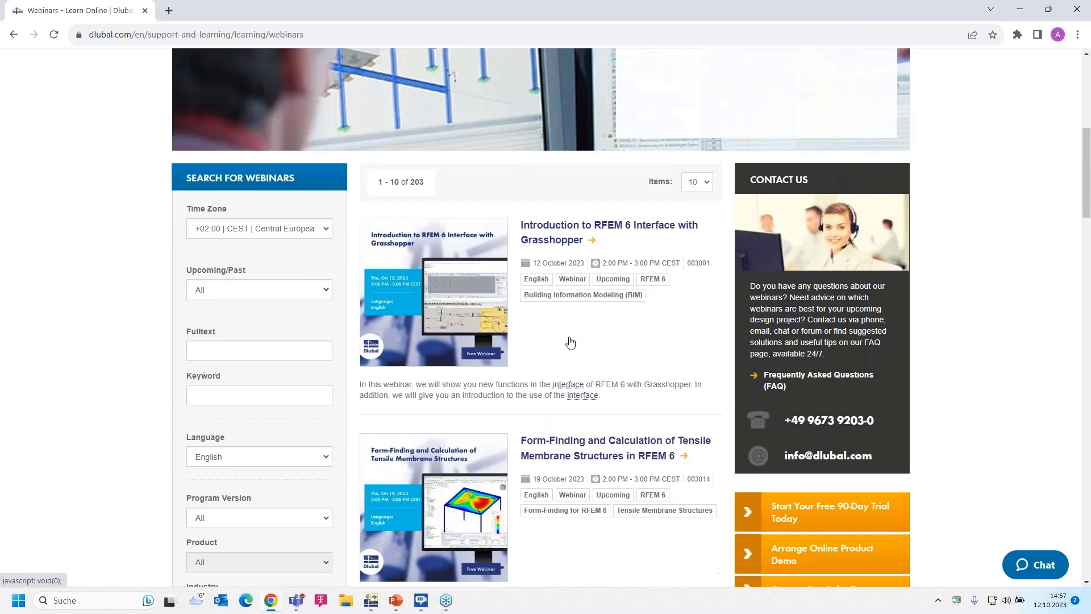
pyautogui.scroll(1, 570, 341)
pyautogui.click(560, 272)
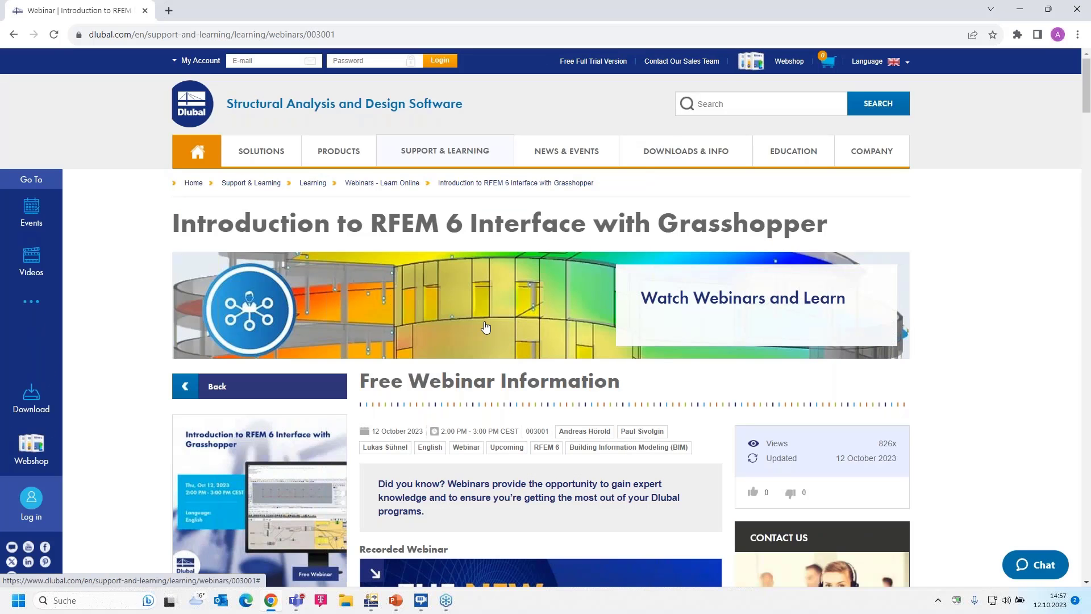
# Review the webinar page's recording, content description and speakers, down to the presentation slides and Grasshopper file under Downloads
pyautogui.scroll(-4, 486, 328)
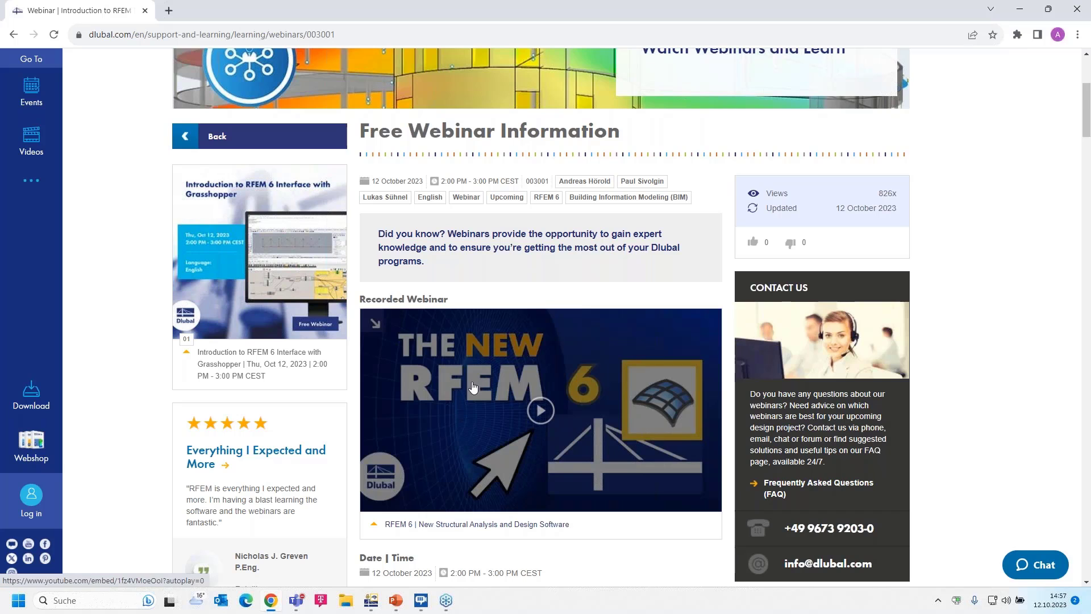
pyautogui.scroll(-2, 570, 408)
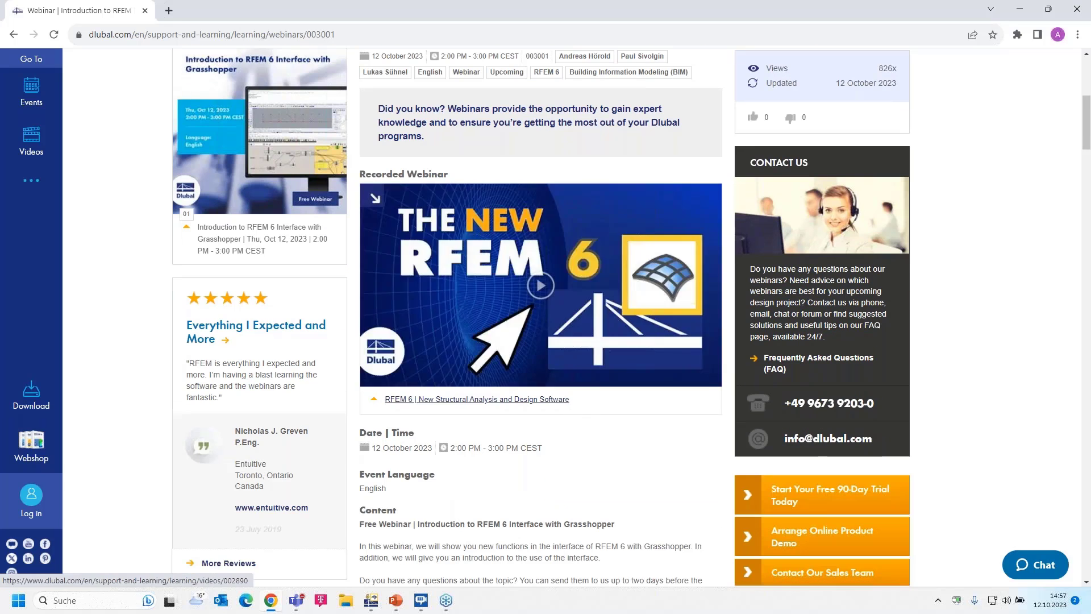
pyautogui.scroll(-2, 559, 314)
pyautogui.scroll(-2, 559, 314)
pyautogui.scroll(2, 551, 313)
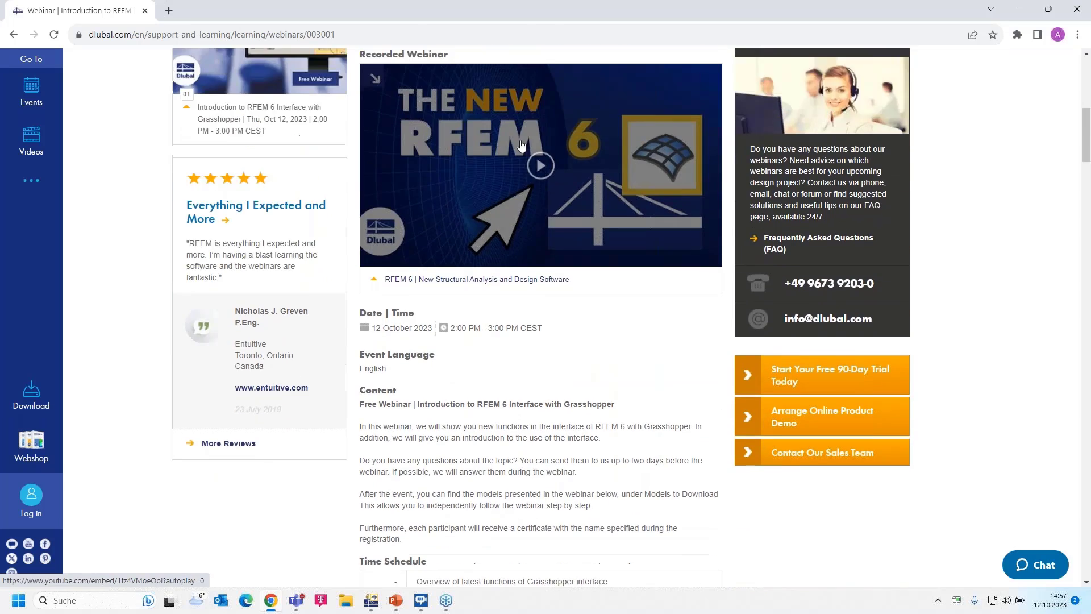
pyautogui.scroll(-6, 534, 312)
pyautogui.scroll(-7, 534, 312)
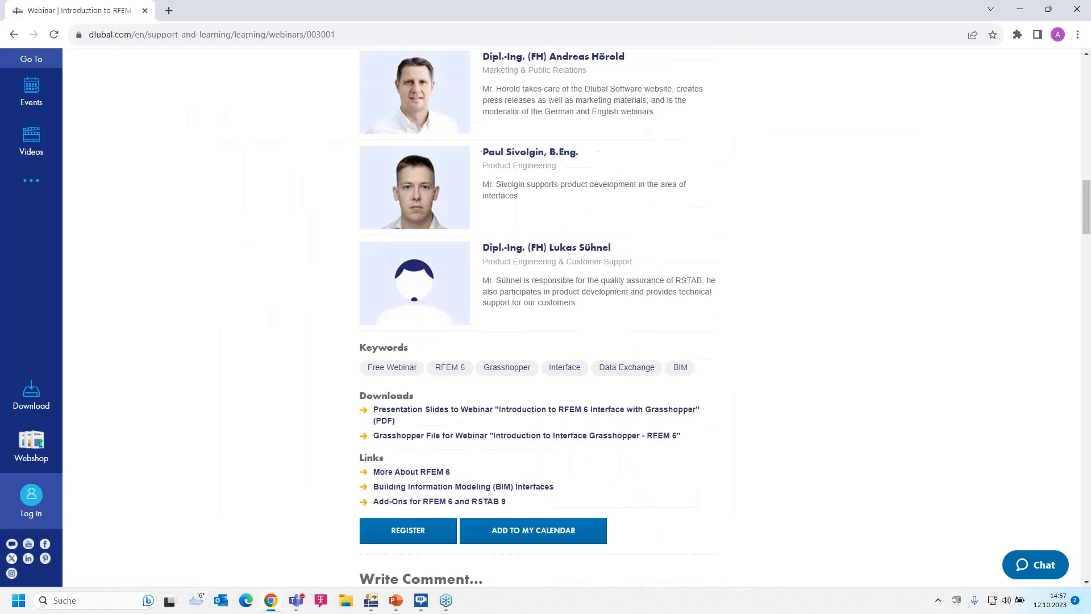
pyautogui.scroll(-2, 530, 343)
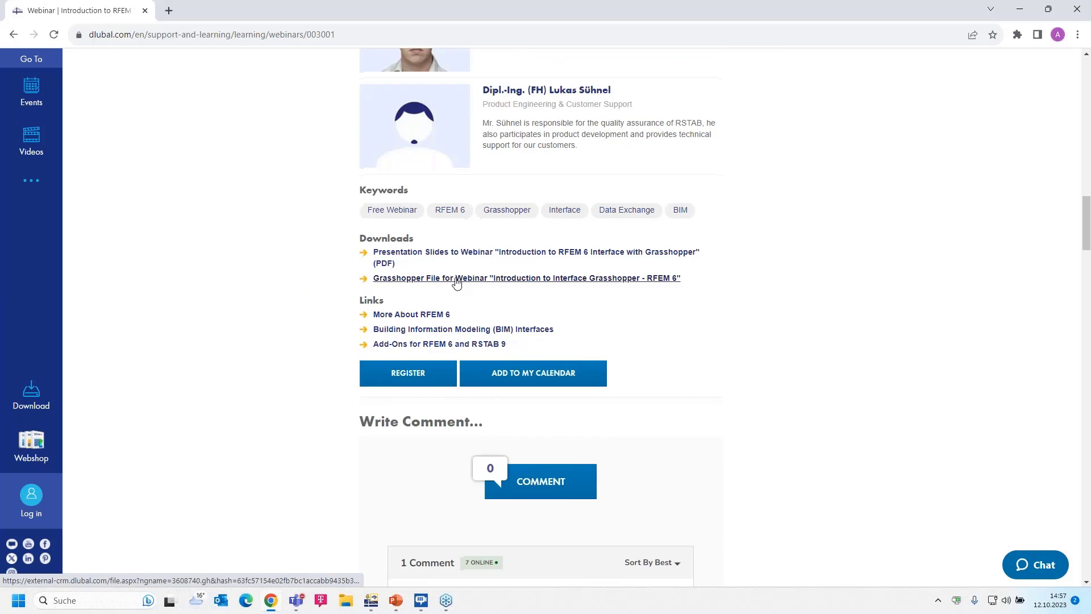
# Look past the recommended events and videos to the Truss Girder among the models to download
pyautogui.scroll(-6, 456, 284)
pyautogui.scroll(-12, 540, 267)
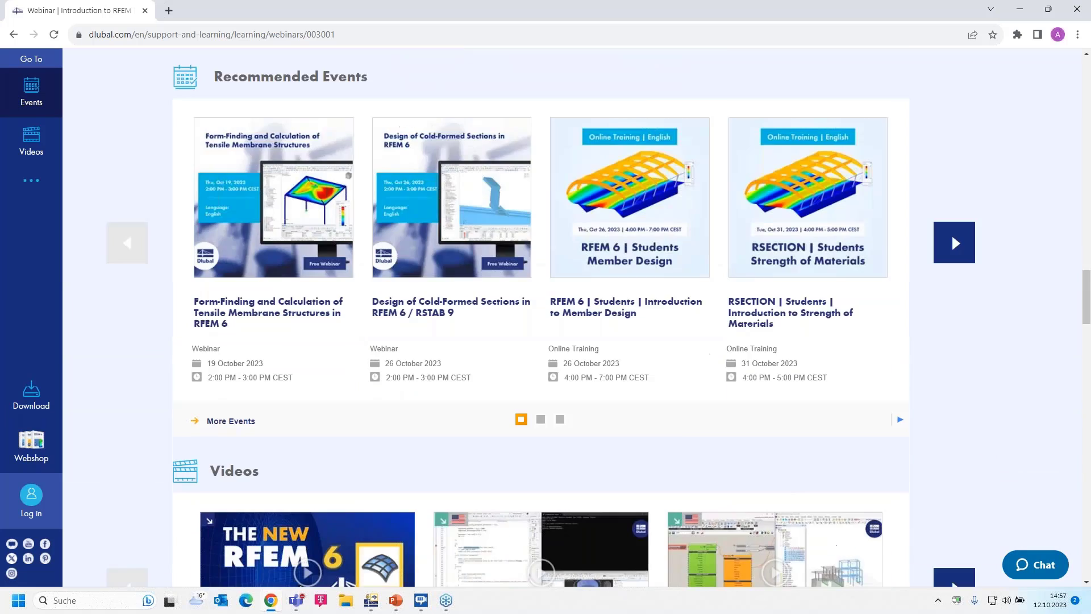
pyautogui.scroll(-2, 540, 267)
pyautogui.scroll(1, 257, 423)
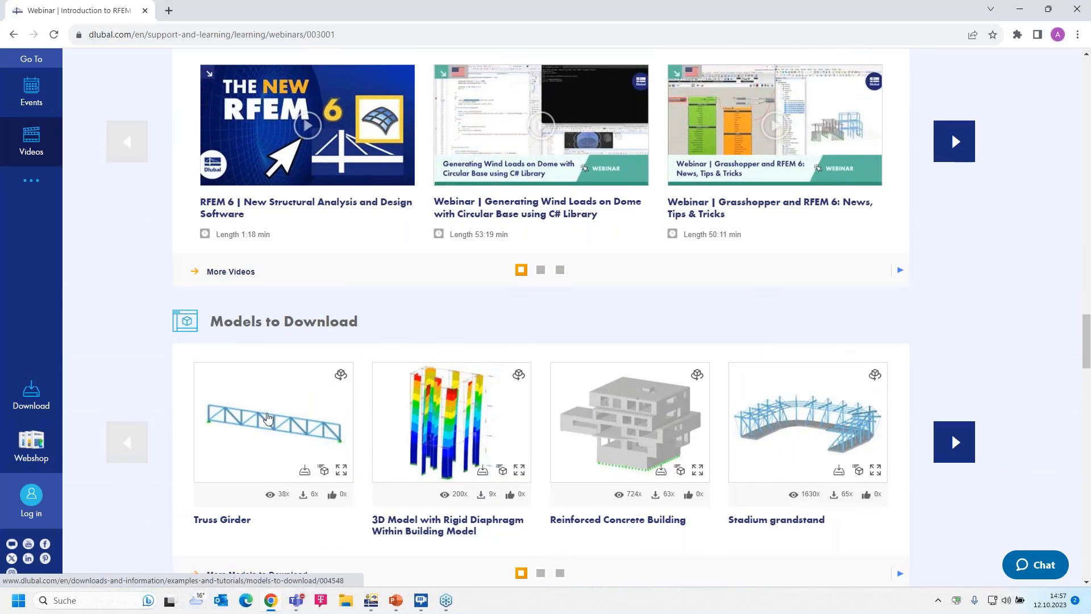